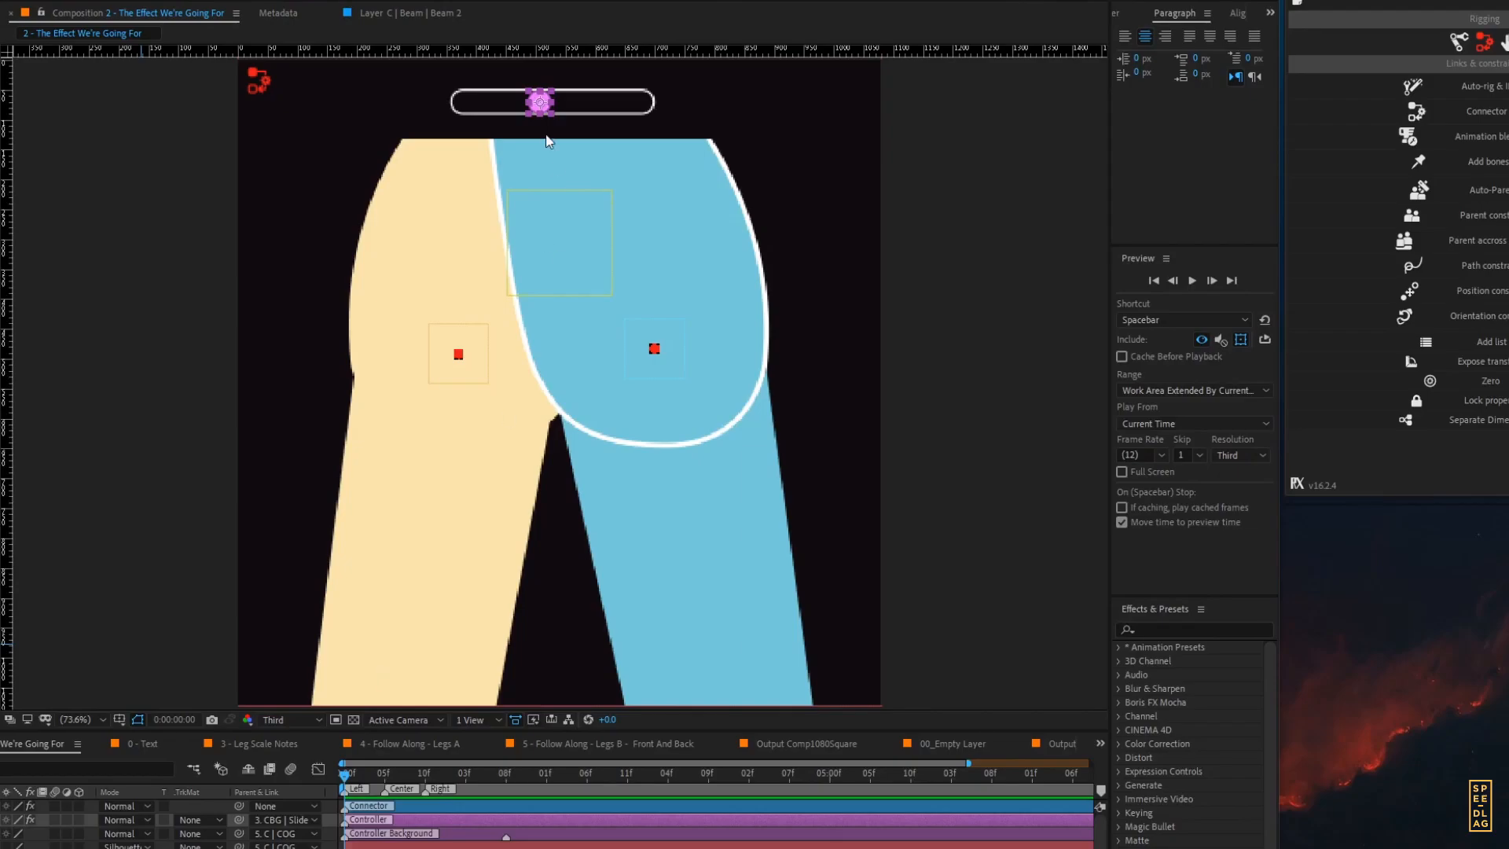
# - Slide the pink controller back and forth along its track to examine how the hips and legs turn
pyautogui.moveTo(543, 106); pyautogui.dragTo(596, 112)
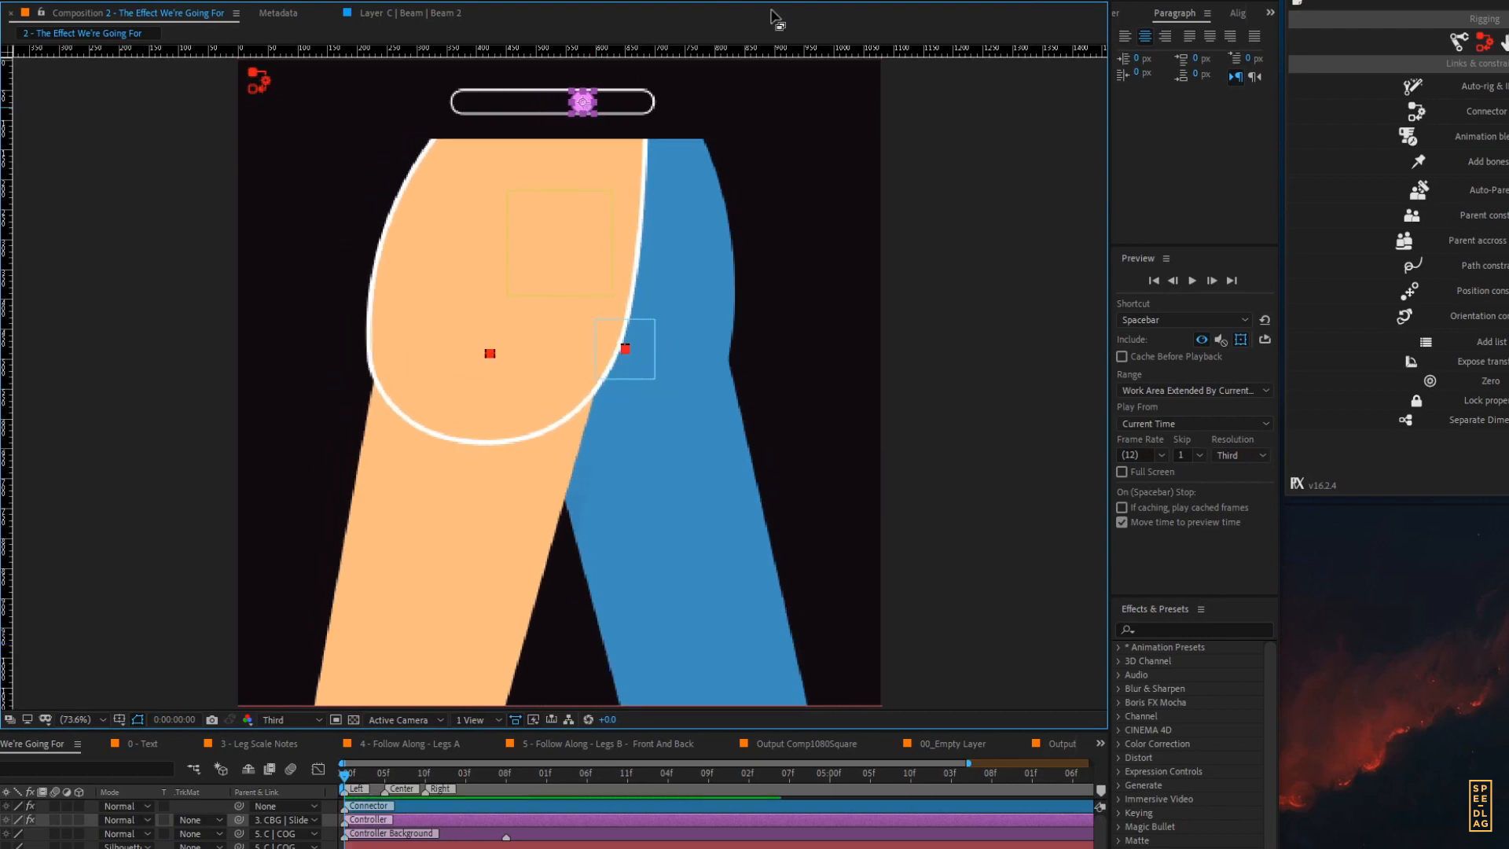
pyautogui.moveTo(512, 106)
pyautogui.mouseDown()
pyautogui.moveTo(493, 114)
pyautogui.moveTo(529, 112)
pyautogui.moveTo(514, 102)
pyautogui.mouseUp()
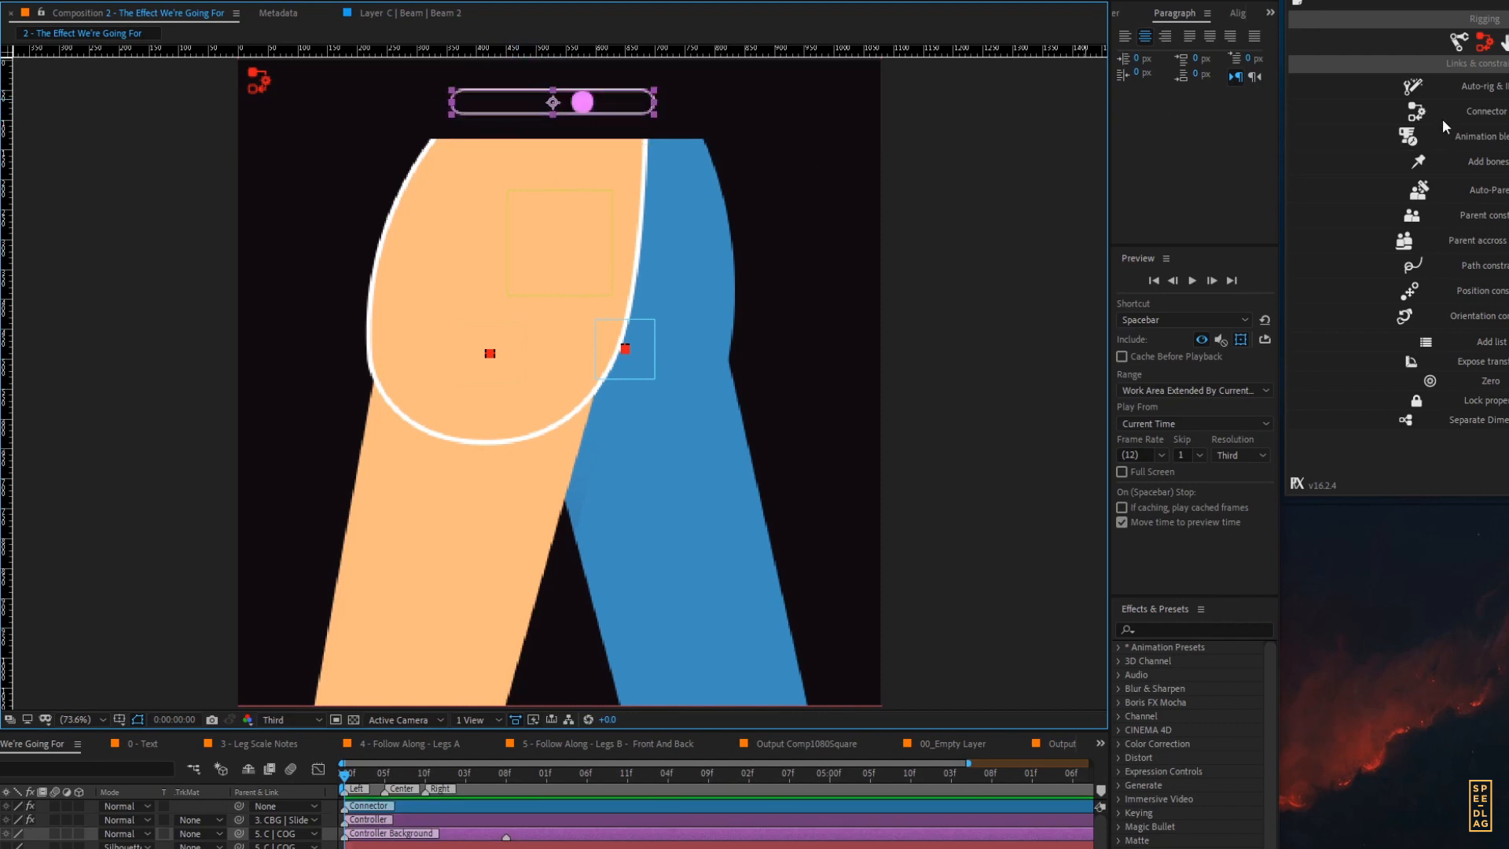
pyautogui.click(805, 132)
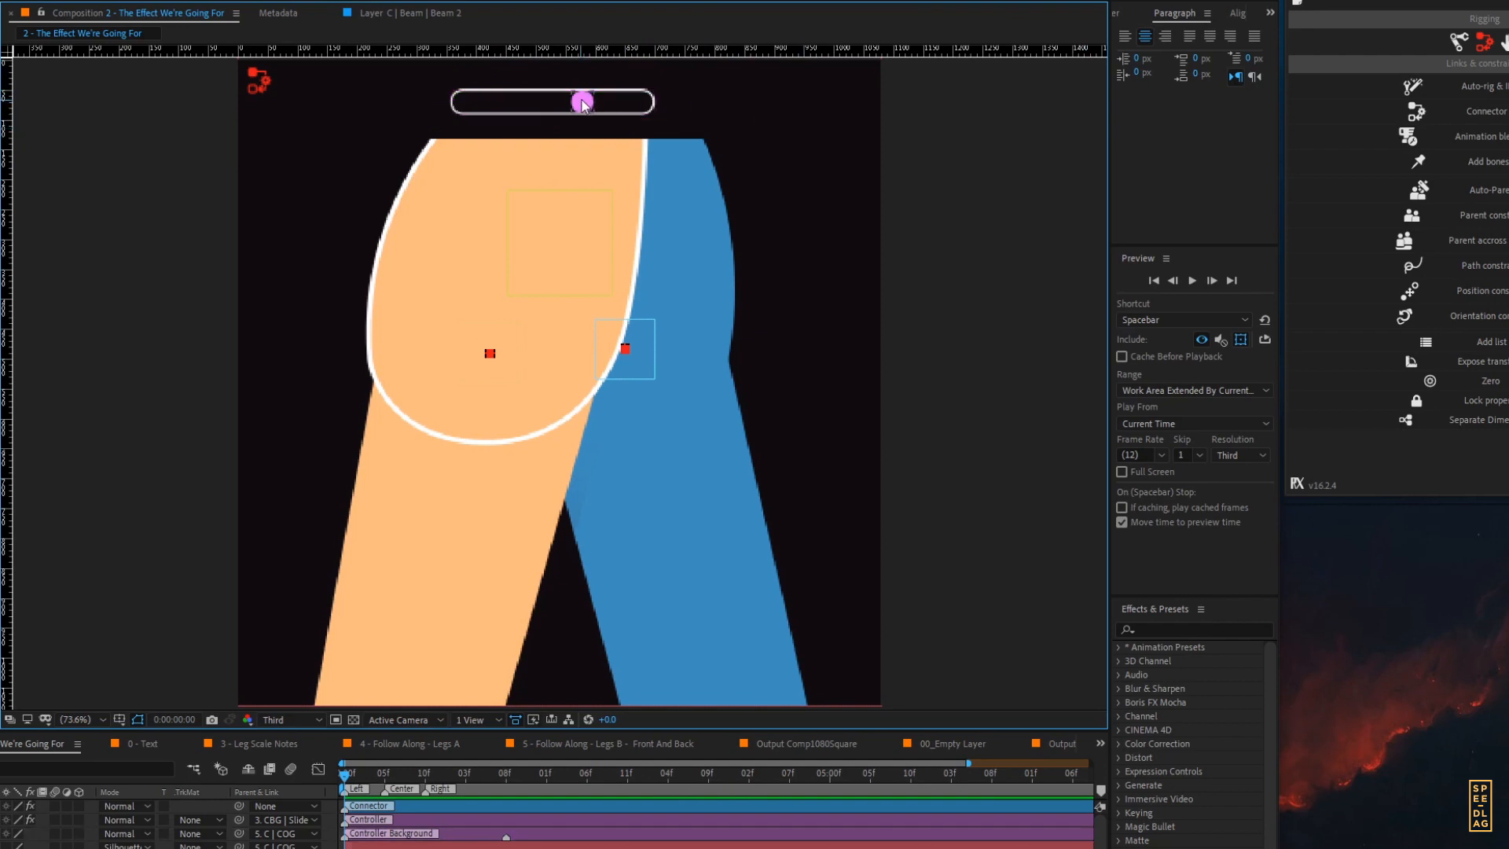
pyautogui.moveTo(585, 101); pyautogui.dragTo(546, 102)
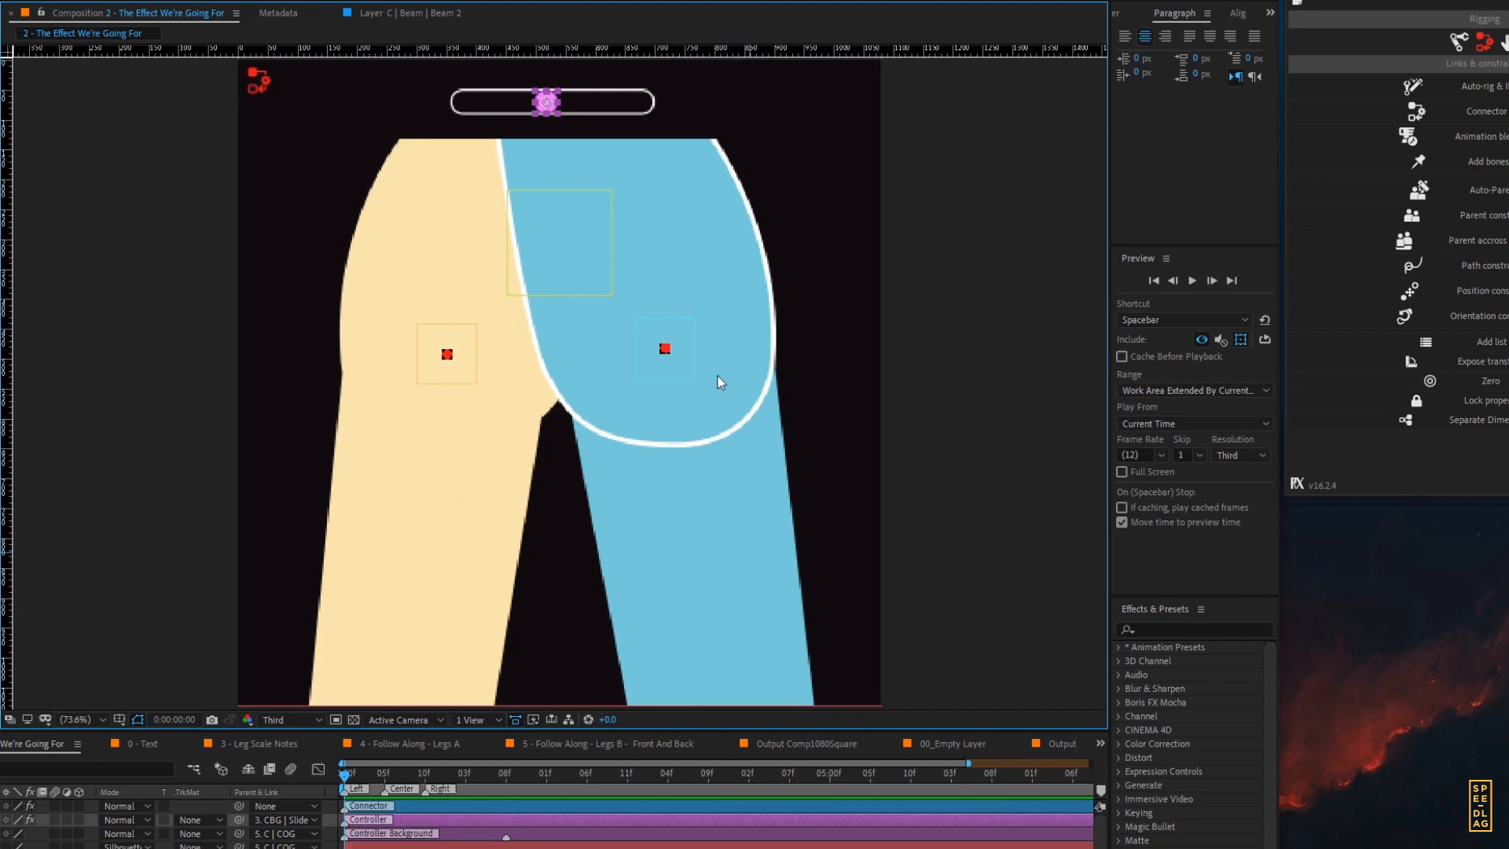
pyautogui.moveTo(550, 110)
pyautogui.mouseDown()
pyautogui.moveTo(616, 111)
pyautogui.moveTo(484, 108)
pyautogui.moveTo(603, 103)
pyautogui.moveTo(531, 103)
pyautogui.mouseUp()
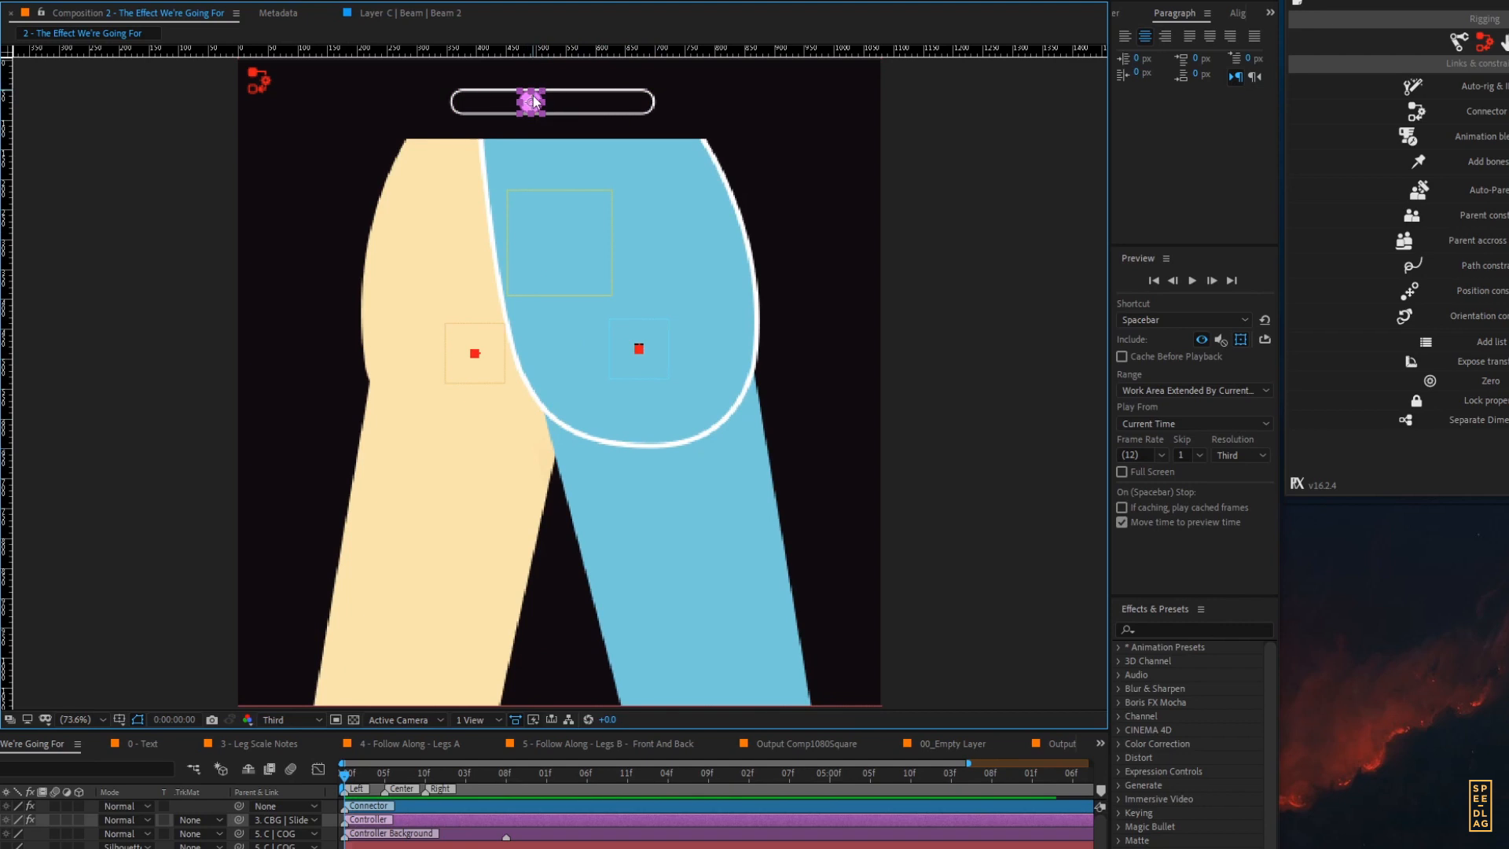
pyautogui.moveTo(537, 103)
pyautogui.mouseDown()
pyautogui.moveTo(607, 103)
pyautogui.moveTo(507, 103)
pyautogui.mouseUp()
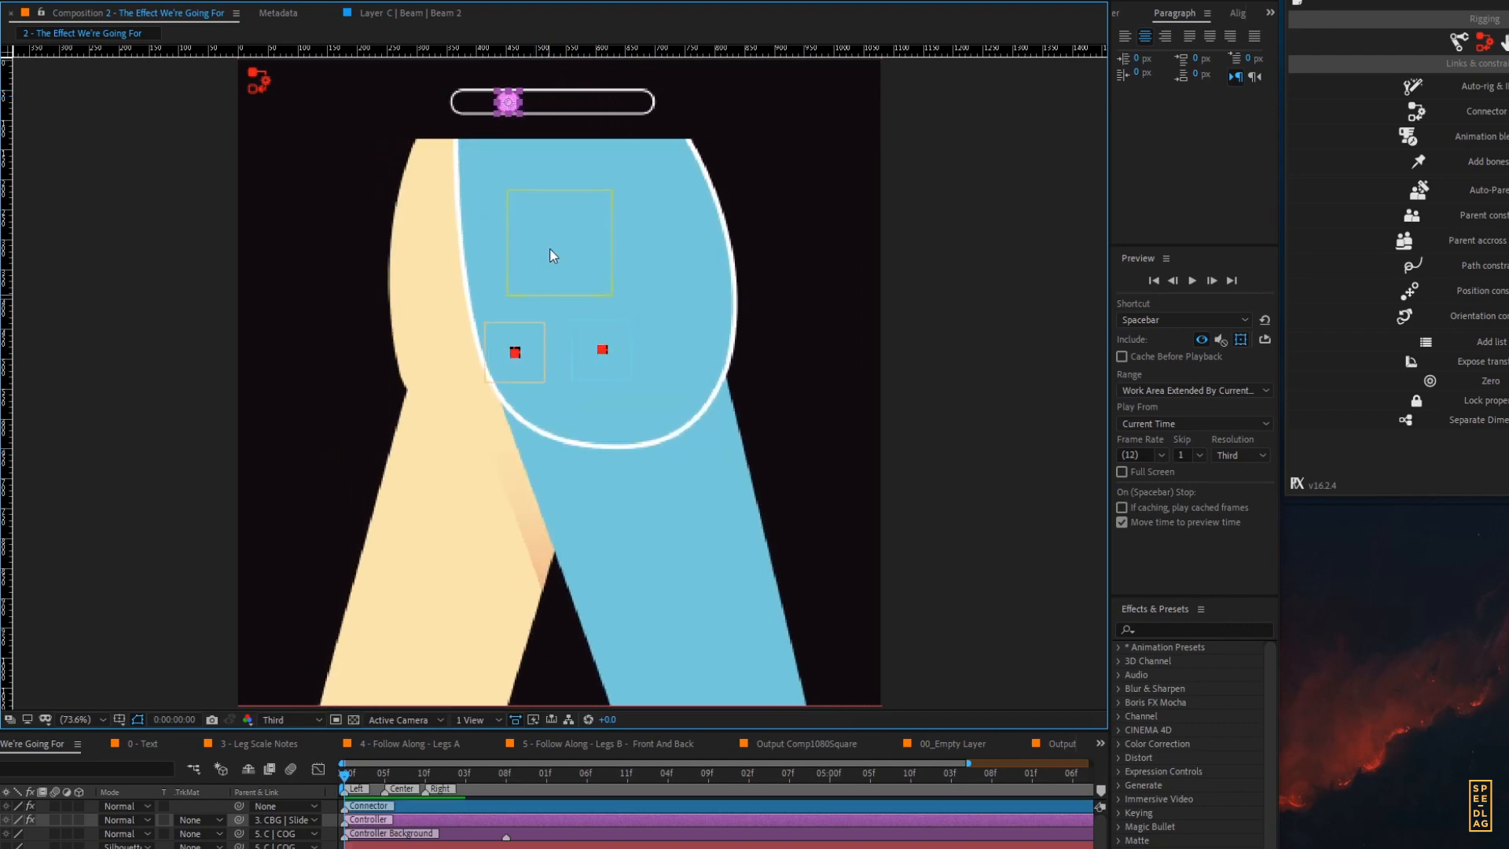
# - Move and rotate the yellow square waist controller and shift the pink slider to test the tilted rig
pyautogui.moveTo(549, 248)
pyautogui.mouseDown()
pyautogui.moveTo(539, 305)
pyautogui.moveTo(543, 239)
pyautogui.moveTo(555, 282)
pyautogui.moveTo(576, 254)
pyautogui.mouseUp()
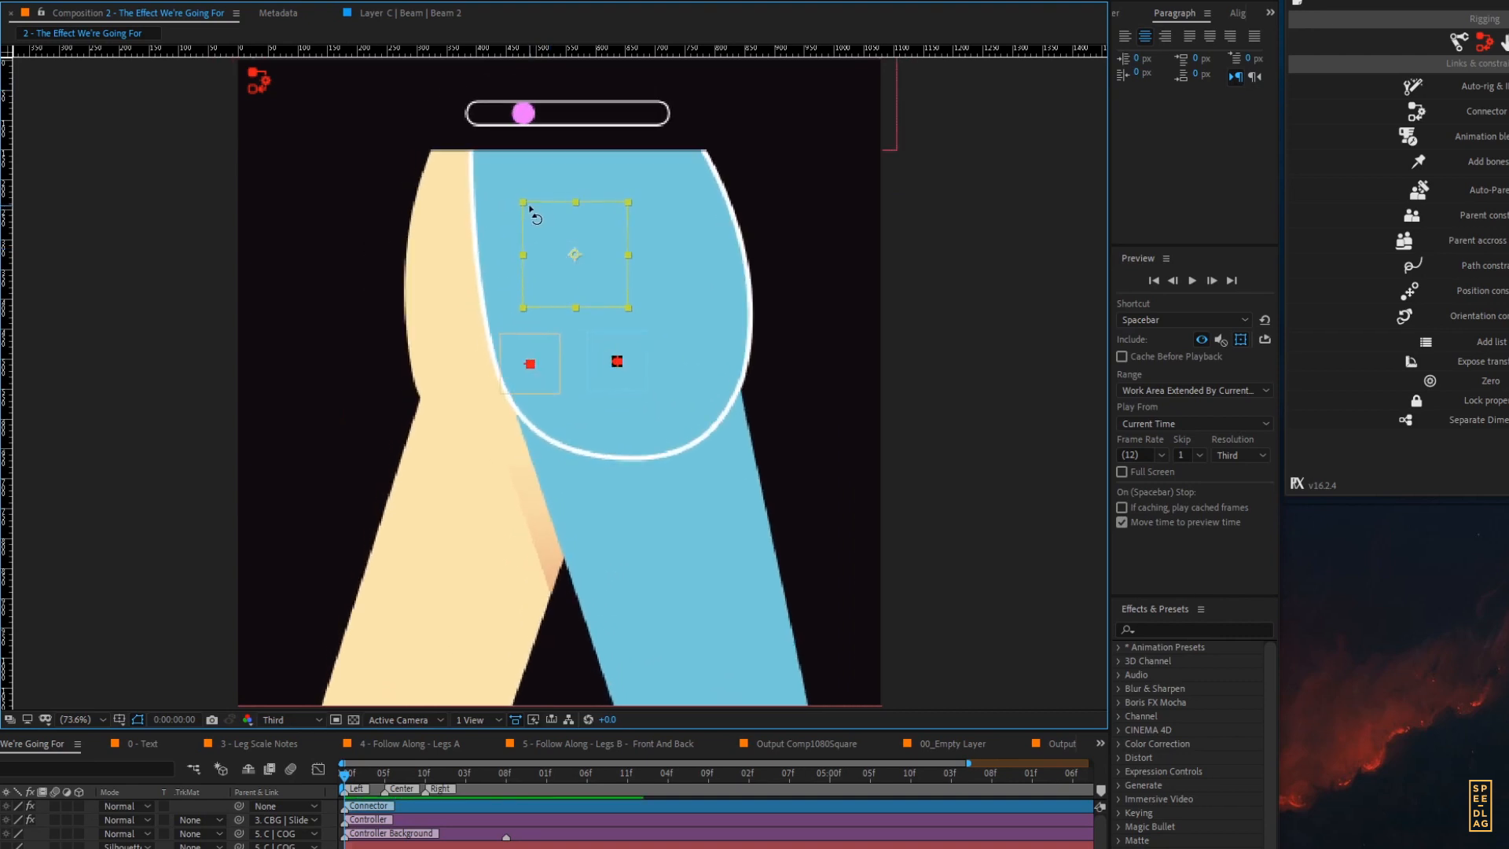
pyautogui.moveTo(529, 209); pyautogui.dragTo(509, 238)
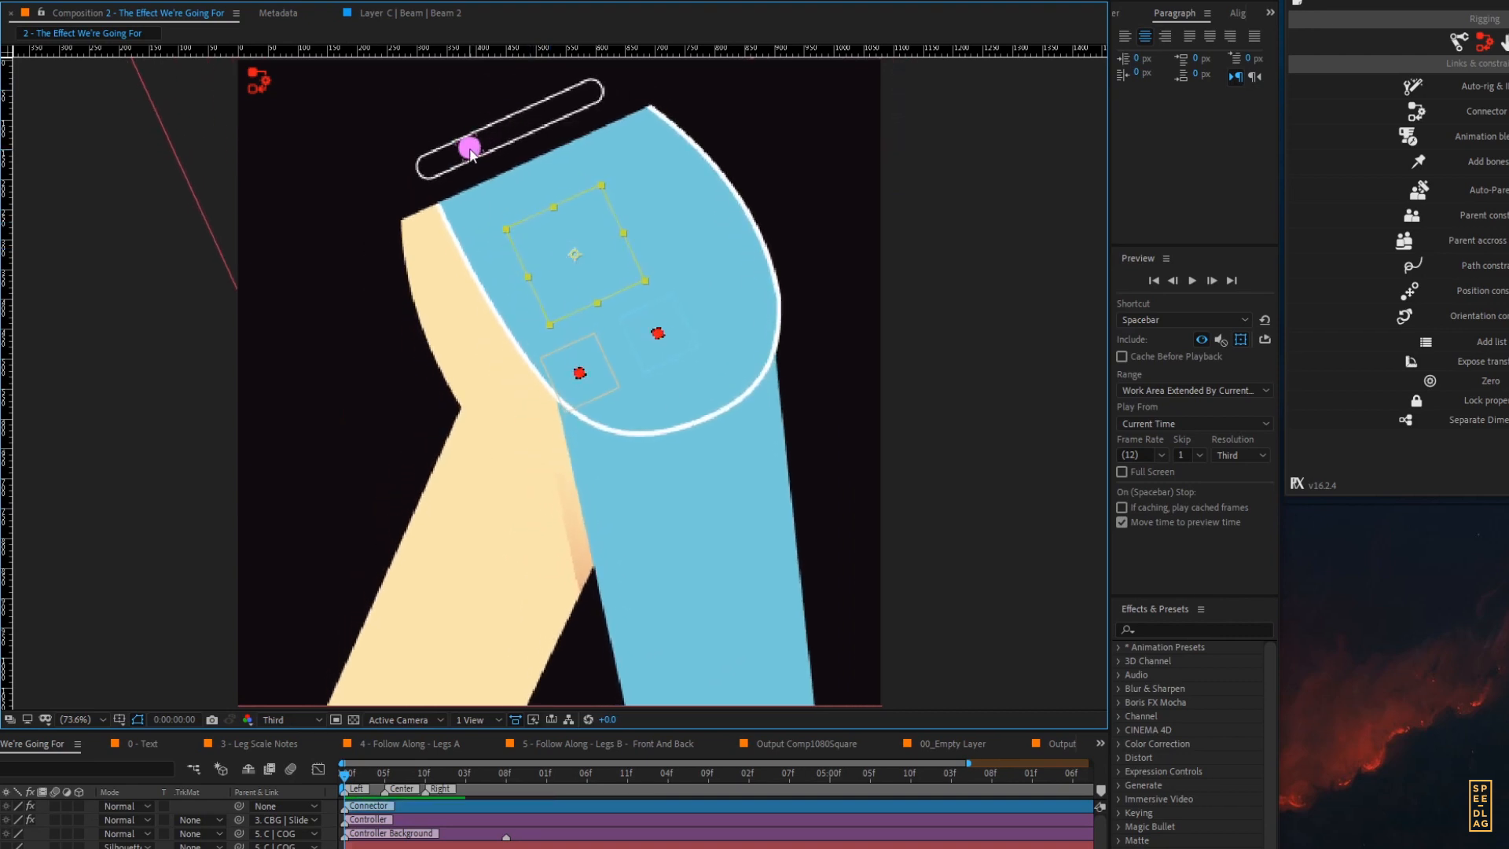
pyautogui.moveTo(472, 150)
pyautogui.mouseDown()
pyautogui.moveTo(506, 133)
pyautogui.moveTo(468, 157)
pyautogui.moveTo(488, 160)
pyautogui.moveTo(480, 143)
pyautogui.mouseUp()
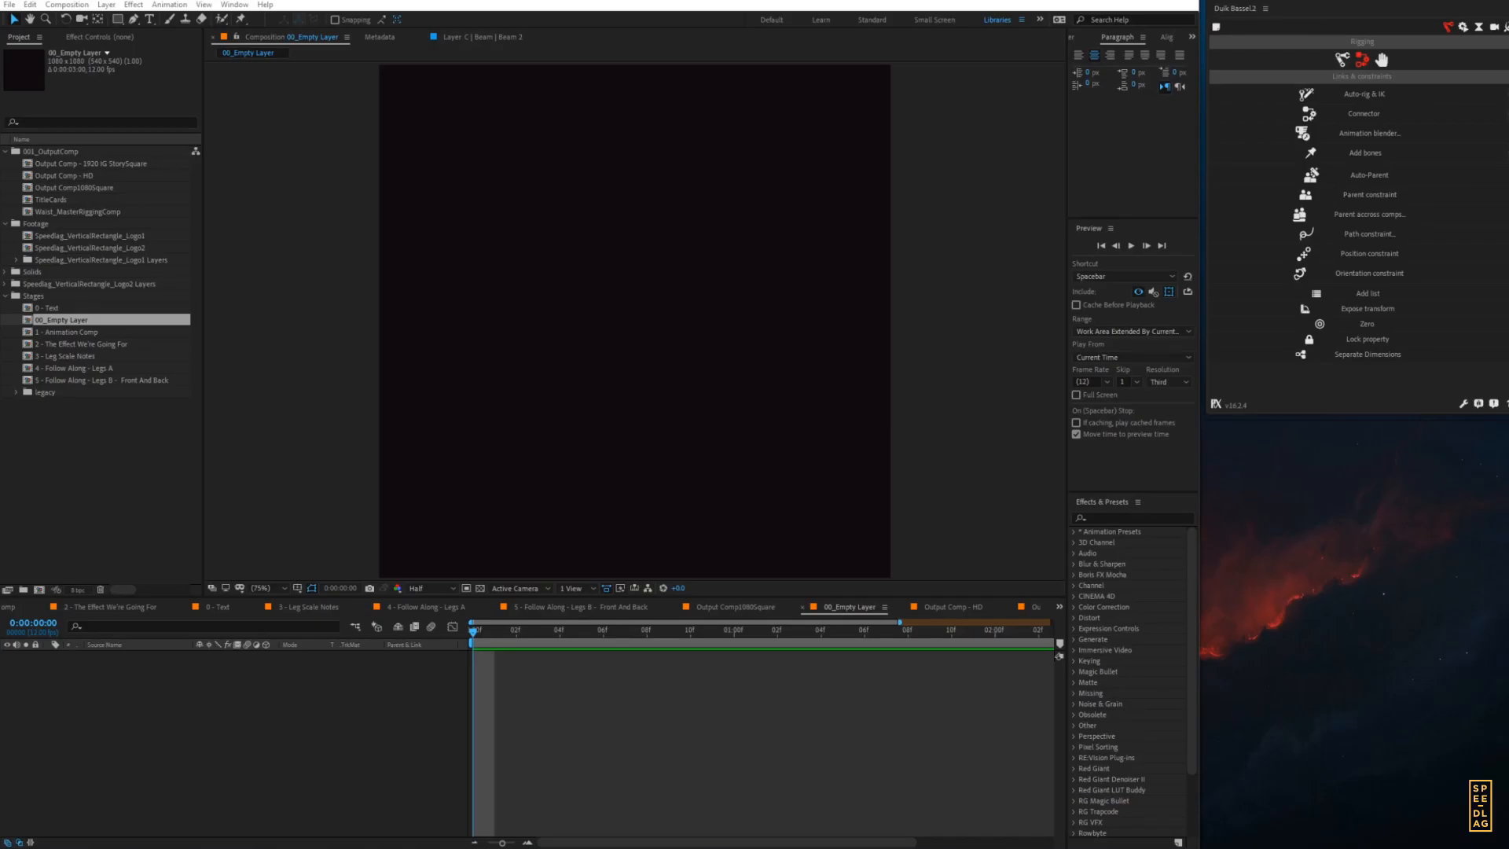
# - Review the size and frame rate in the settings of the 00_Empty Layer composition
pyautogui.hotkey('ctrl', 'k')
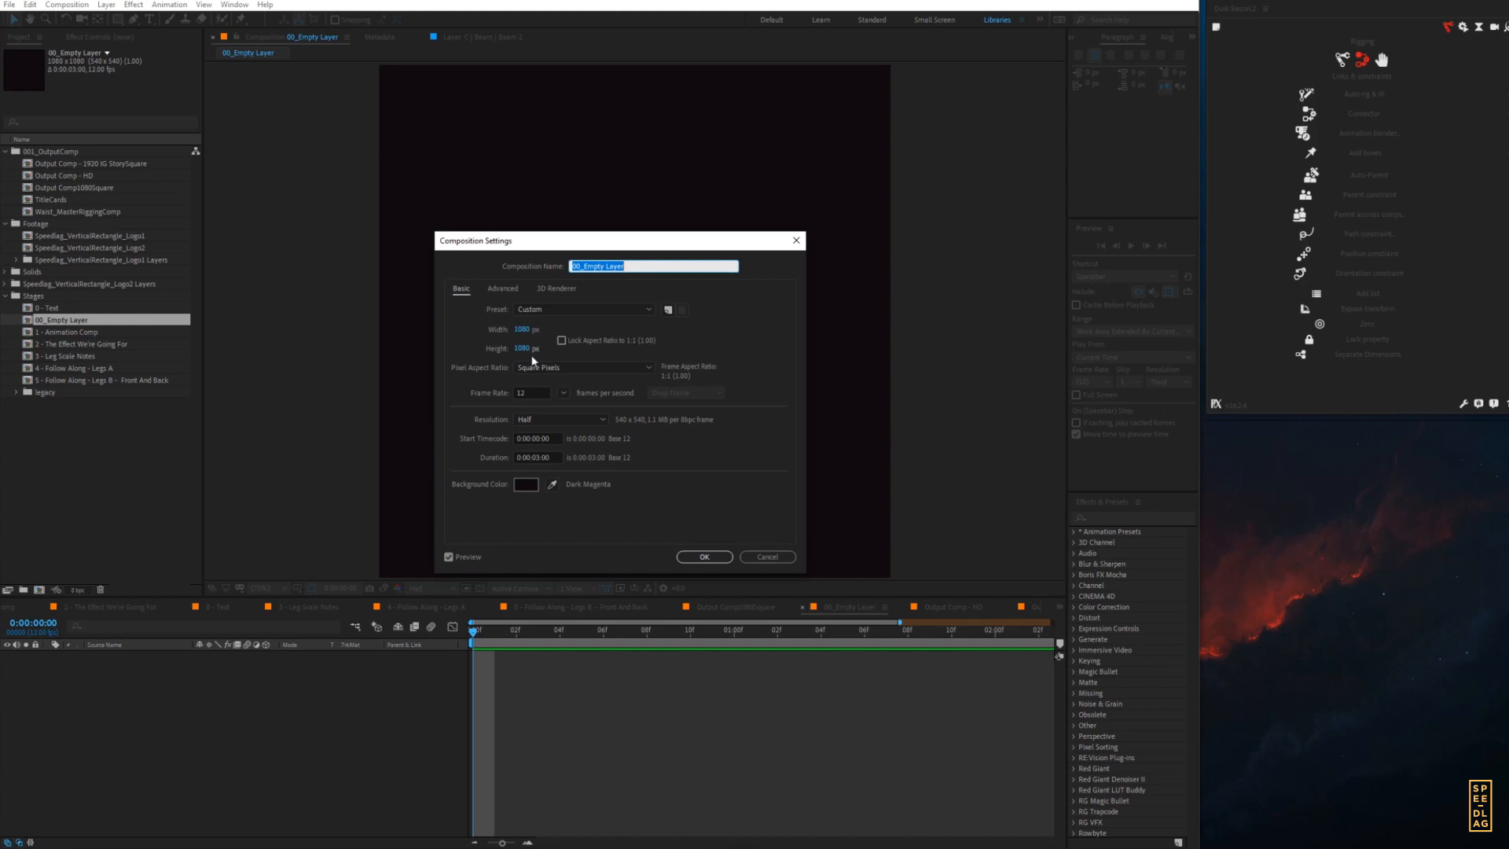
pyautogui.click(535, 391)
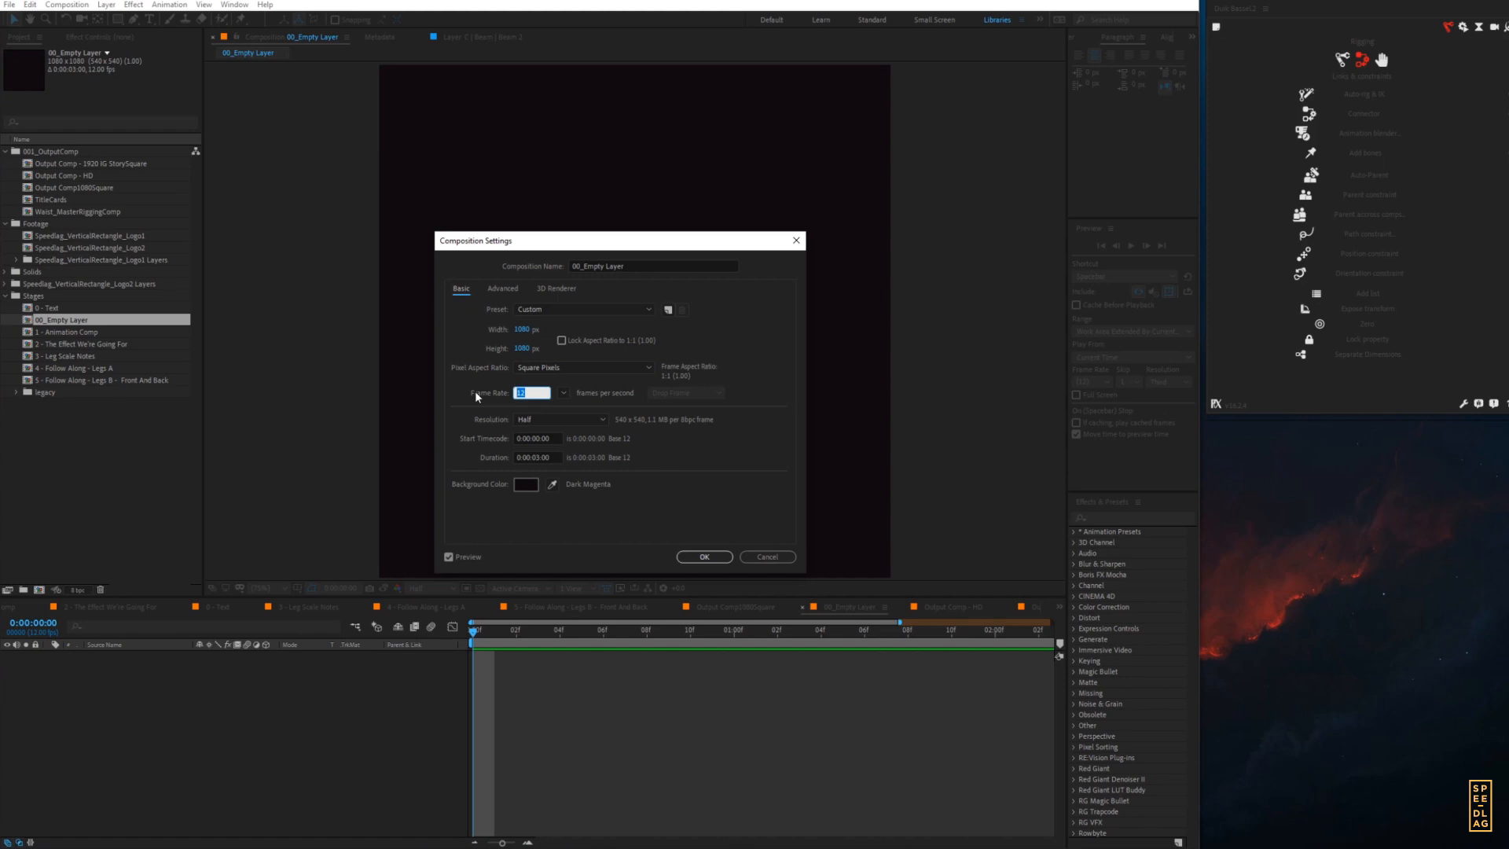
pyautogui.click(703, 558)
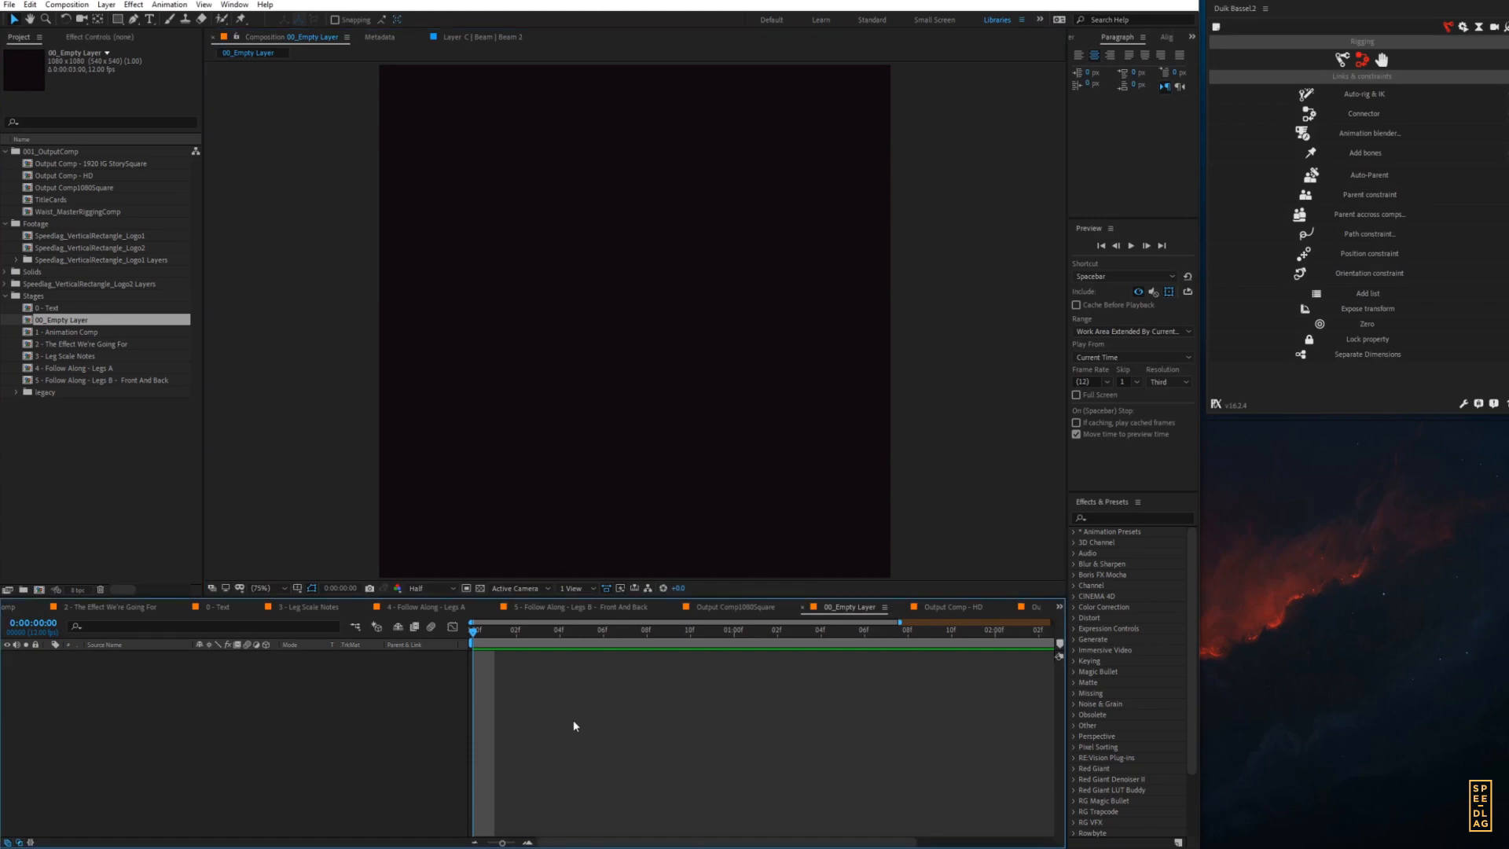
# - Create a white 1080 × 1080 px solid named "GEOM | l_leg"
pyautogui.hotkey('ctrl', 'y')
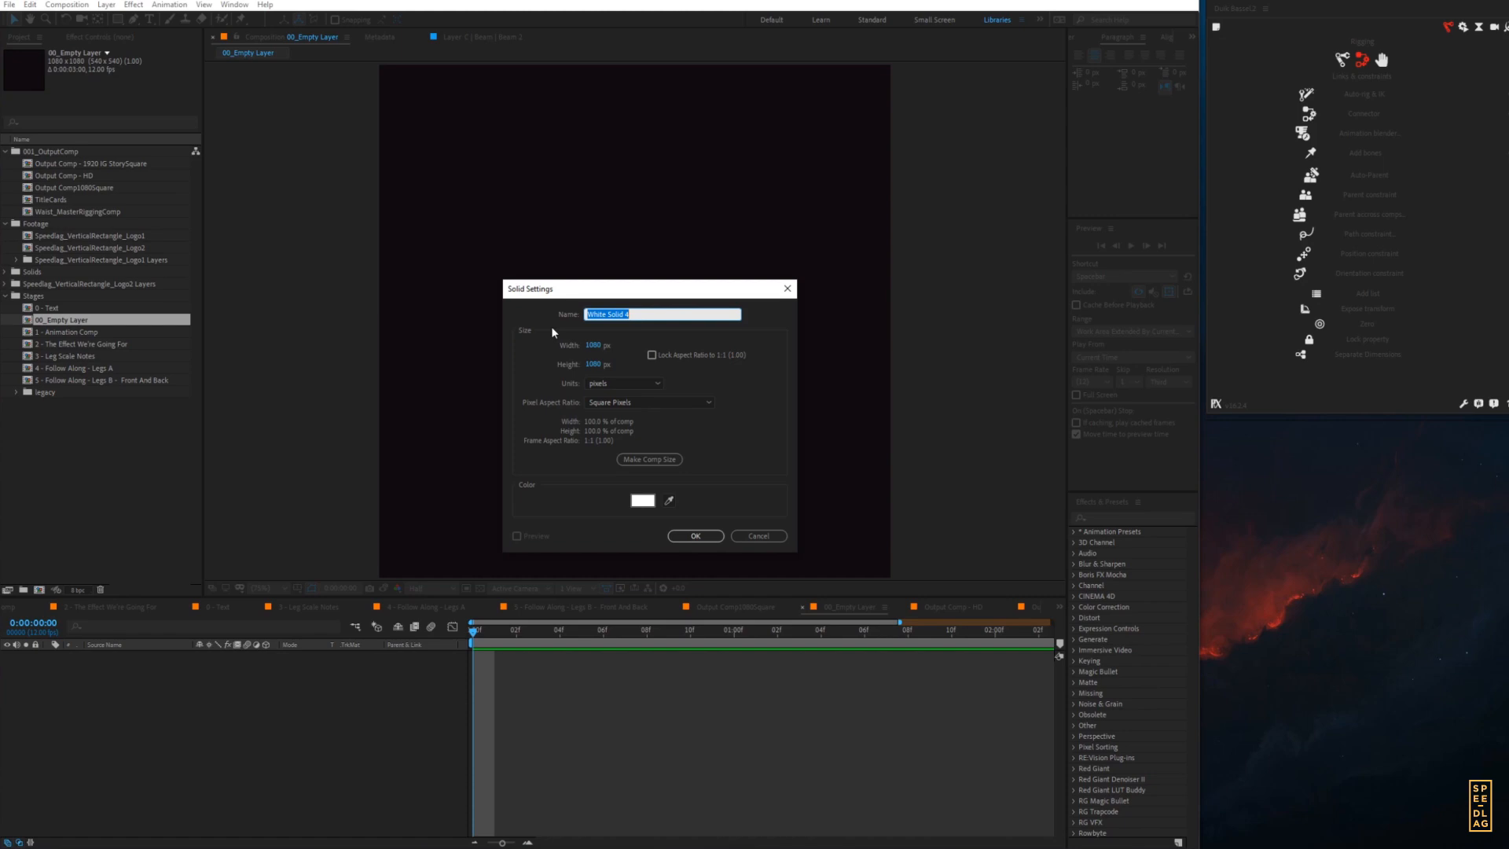
pyautogui.press('BackSpace')
pyautogui.write('GEOM | L_leg')
pyautogui.click(695, 535)
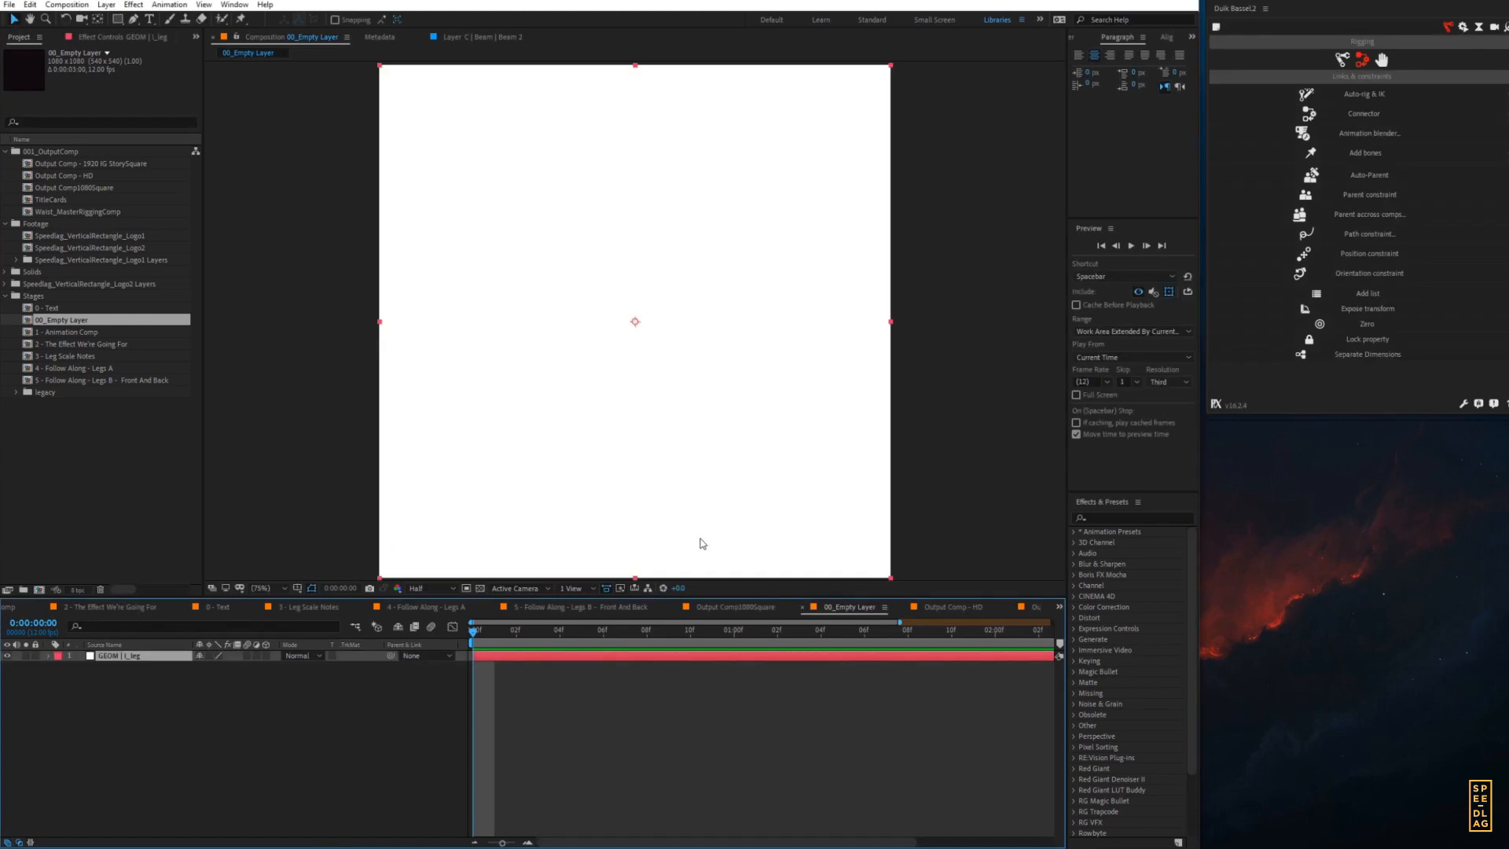
# - Find the Beam effect and apply it to the leg solid
pyautogui.click(1105, 514)
pyautogui.write('beam')
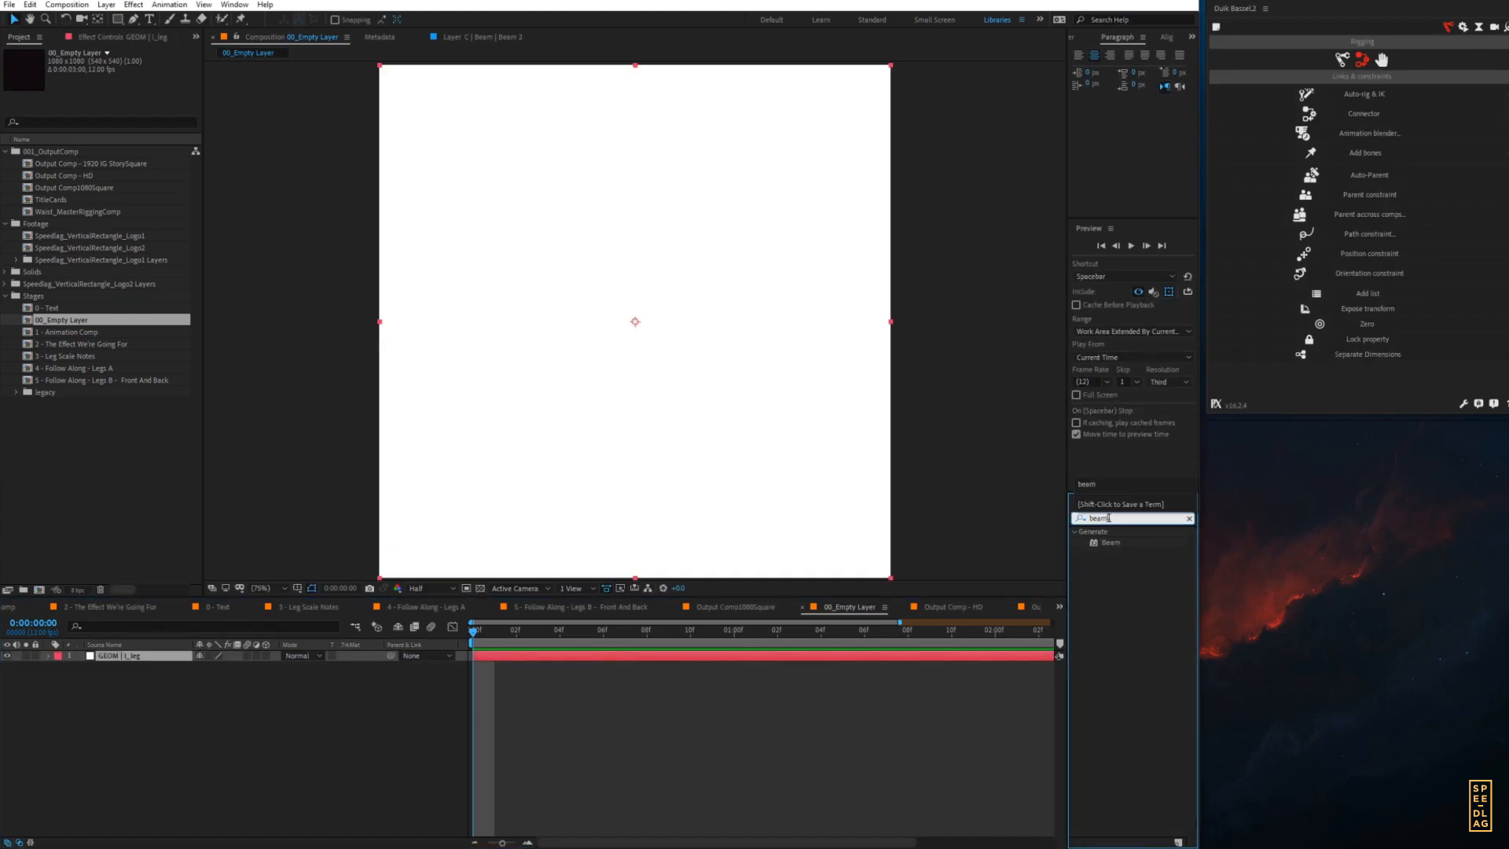
pyautogui.moveTo(1110, 542); pyautogui.dragTo(641, 655)
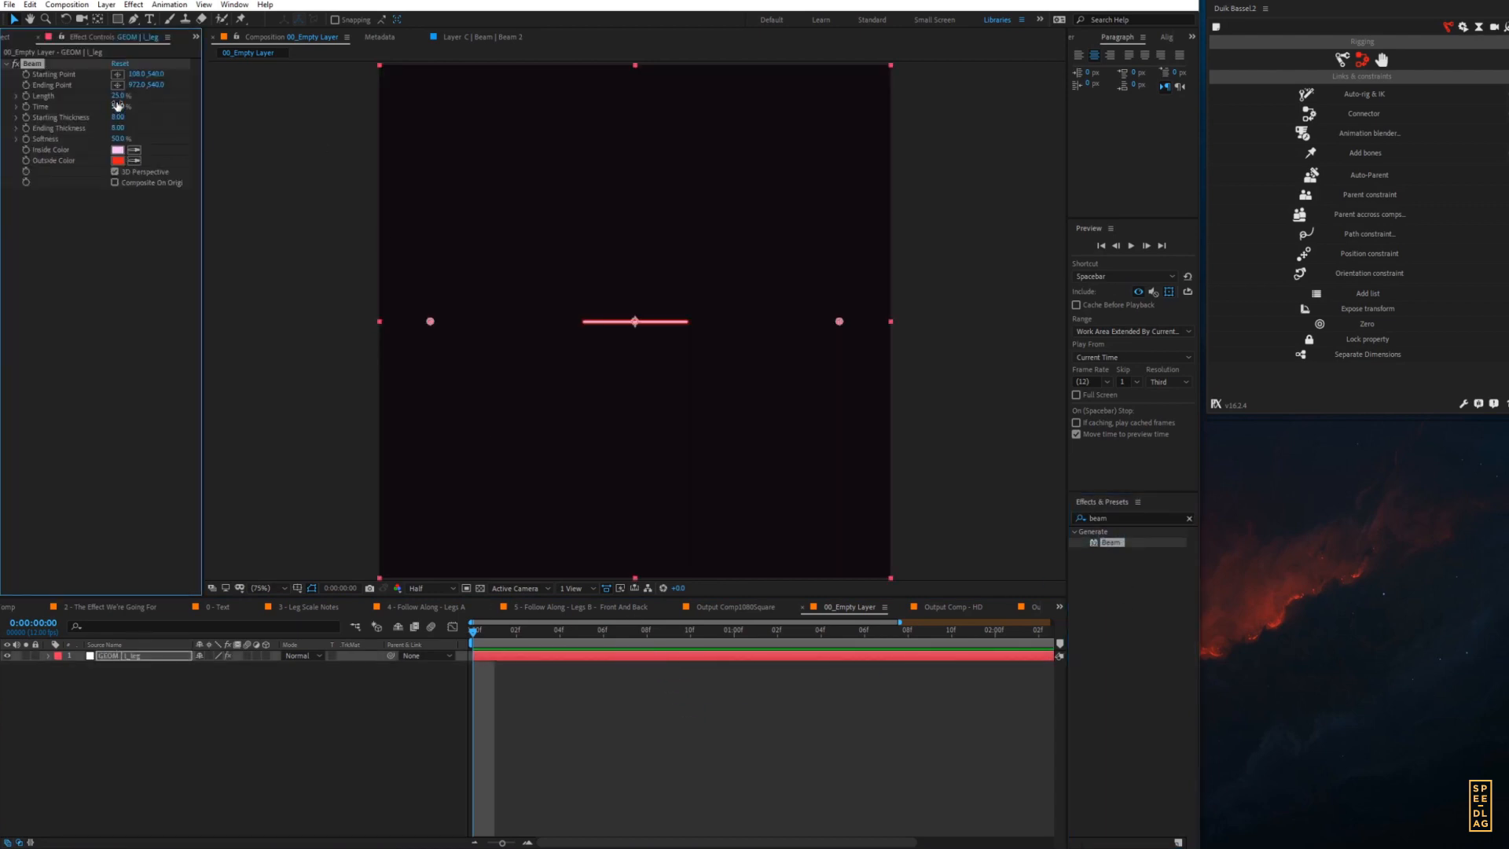
# - Set the beam's time to 50% and its length to 100%
pyautogui.click(119, 108)
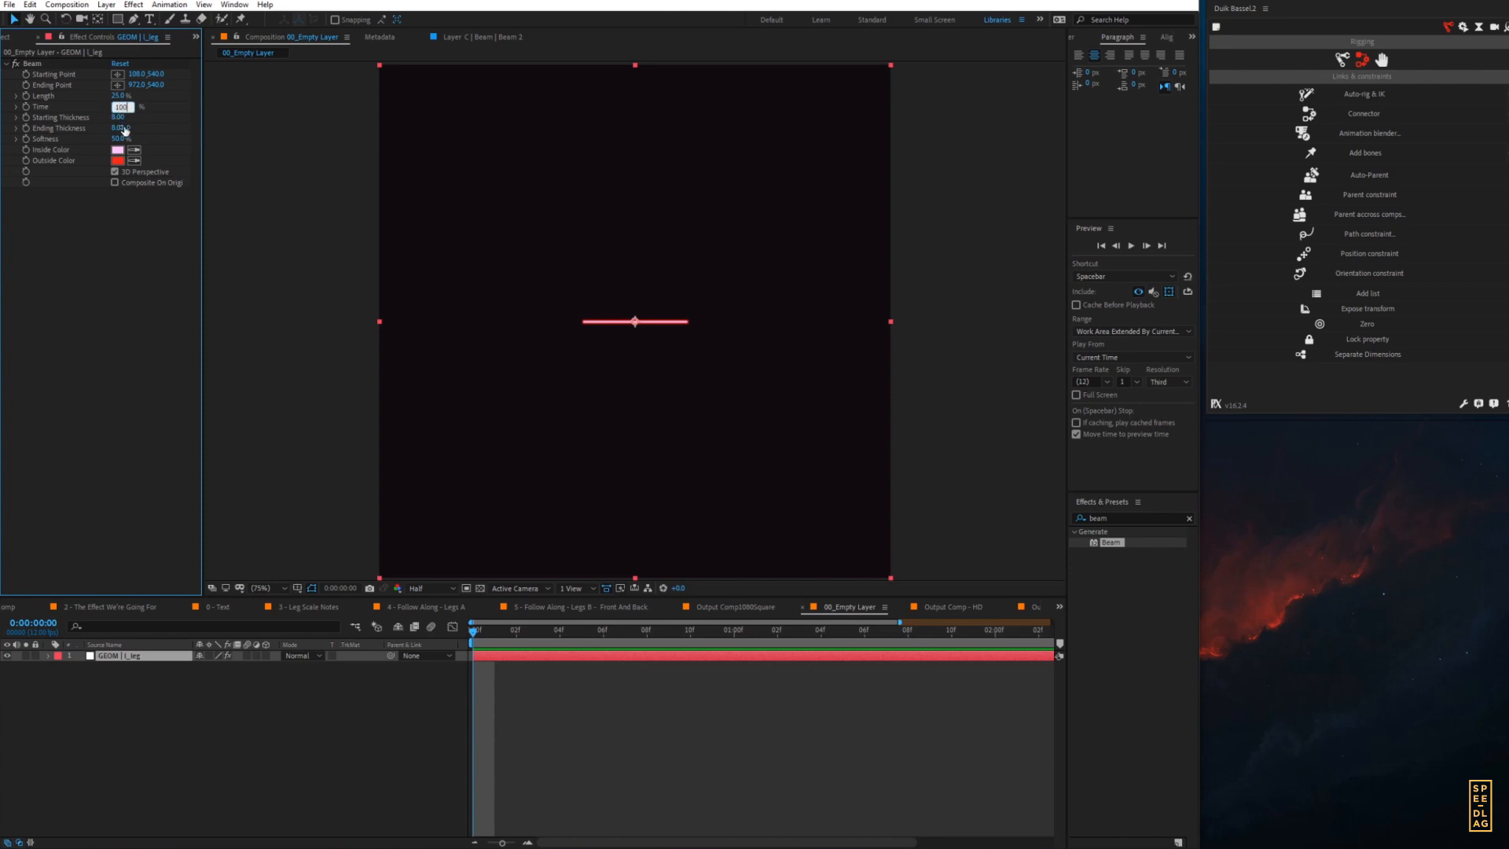
pyautogui.press('Return')
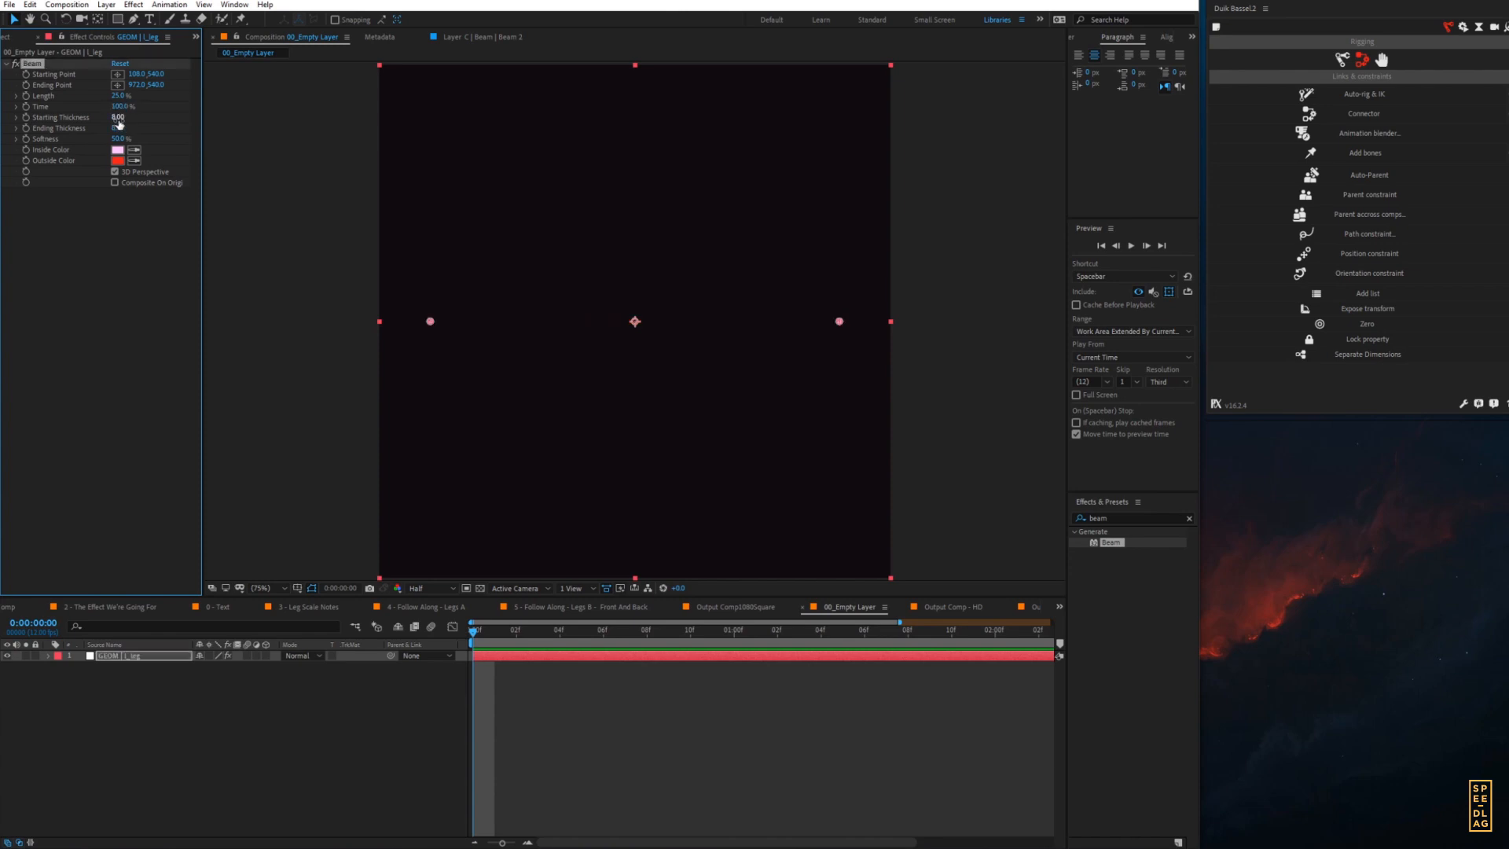
pyautogui.click(119, 108)
pyautogui.write('50')
pyautogui.click(120, 96)
pyautogui.write('100')
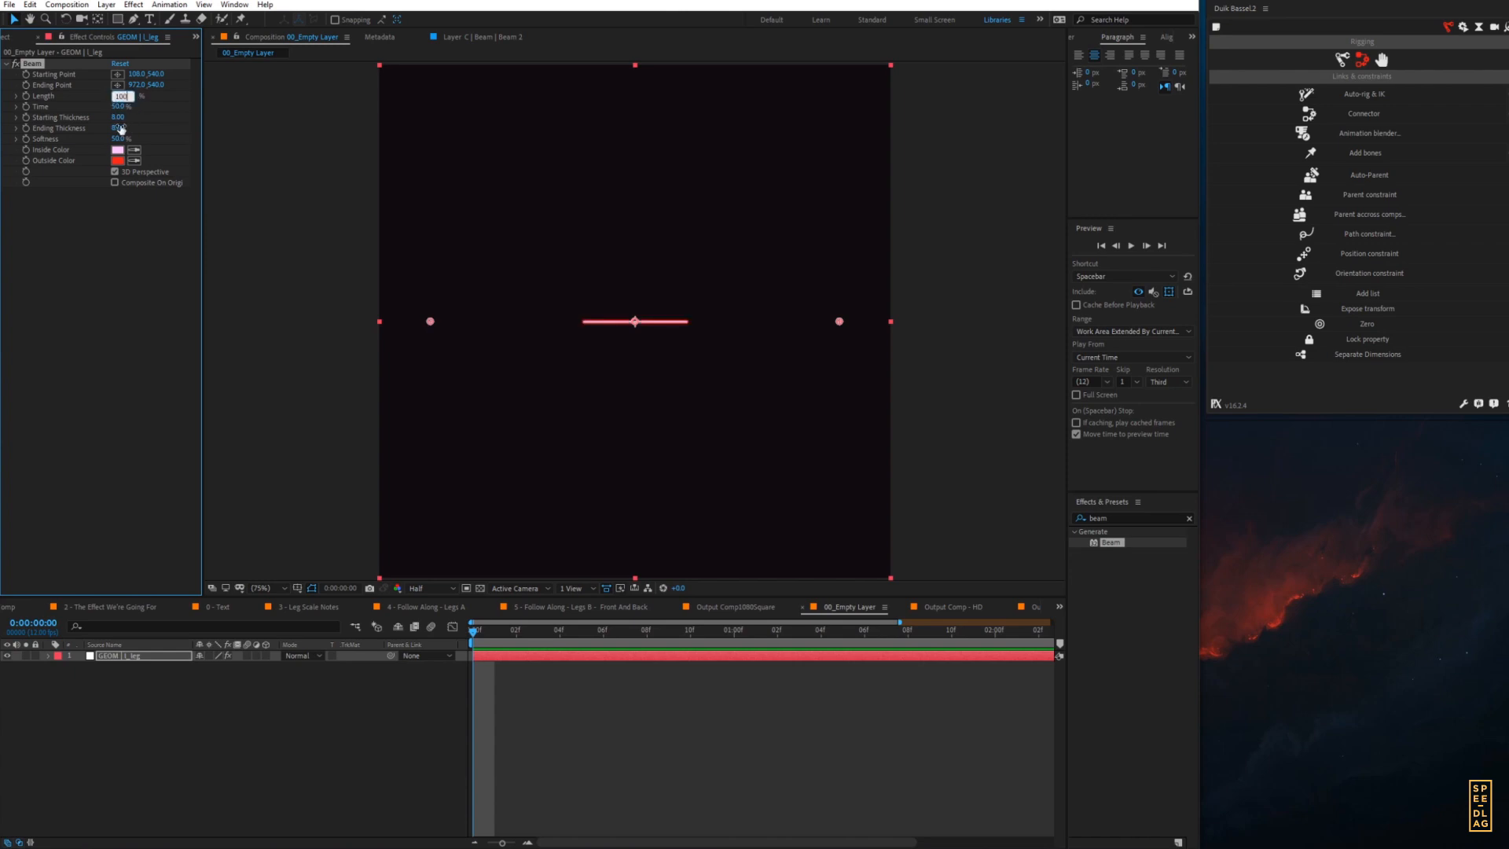
# - Set the beam's starting and ending thickness to 100 and its softness to 0%
pyautogui.click(116, 118)
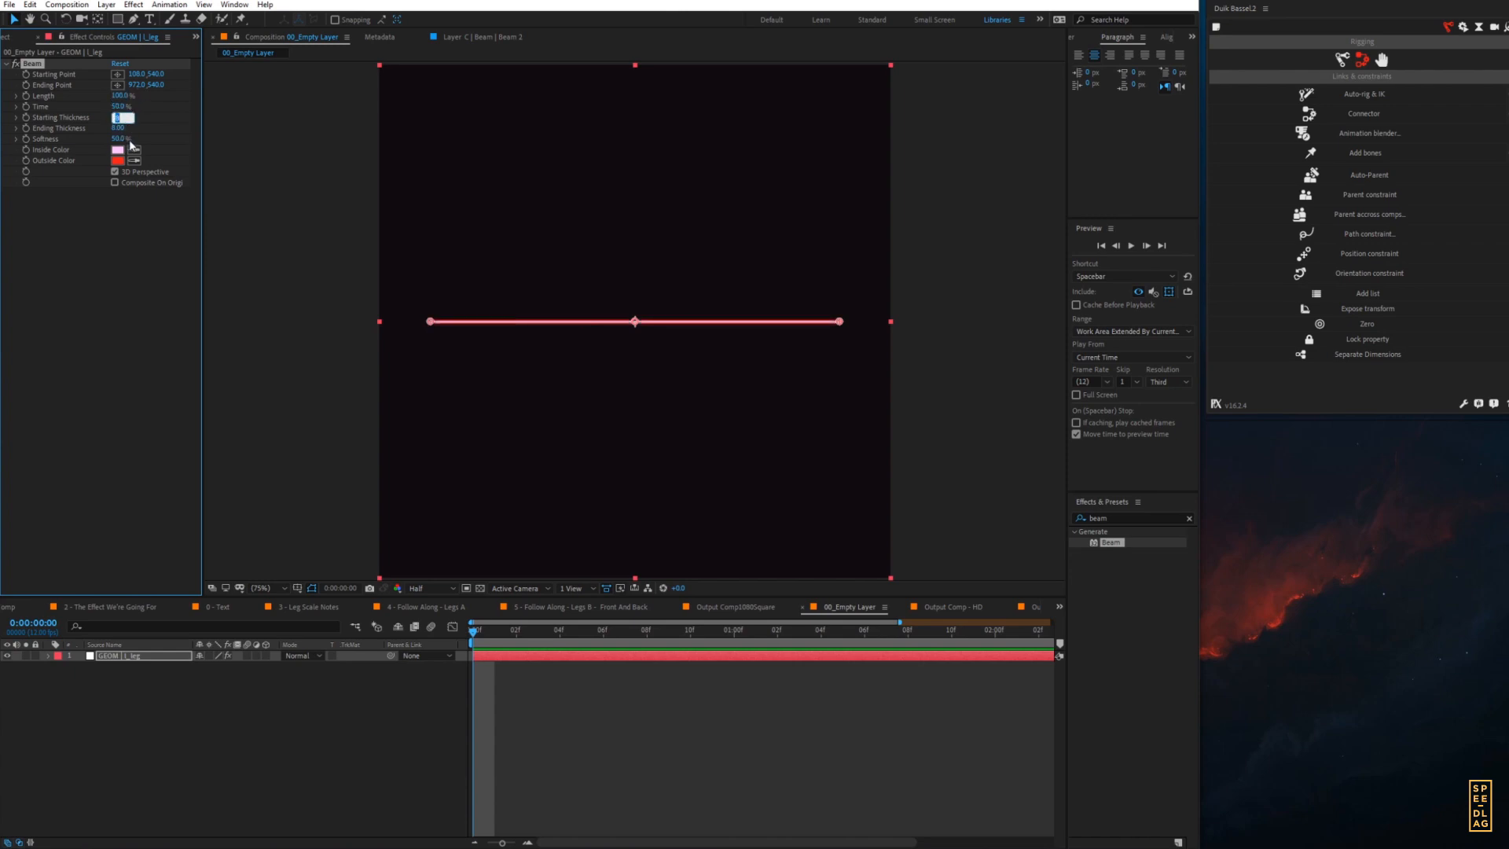
pyautogui.write('100')
pyautogui.click(116, 128)
pyautogui.write('100')
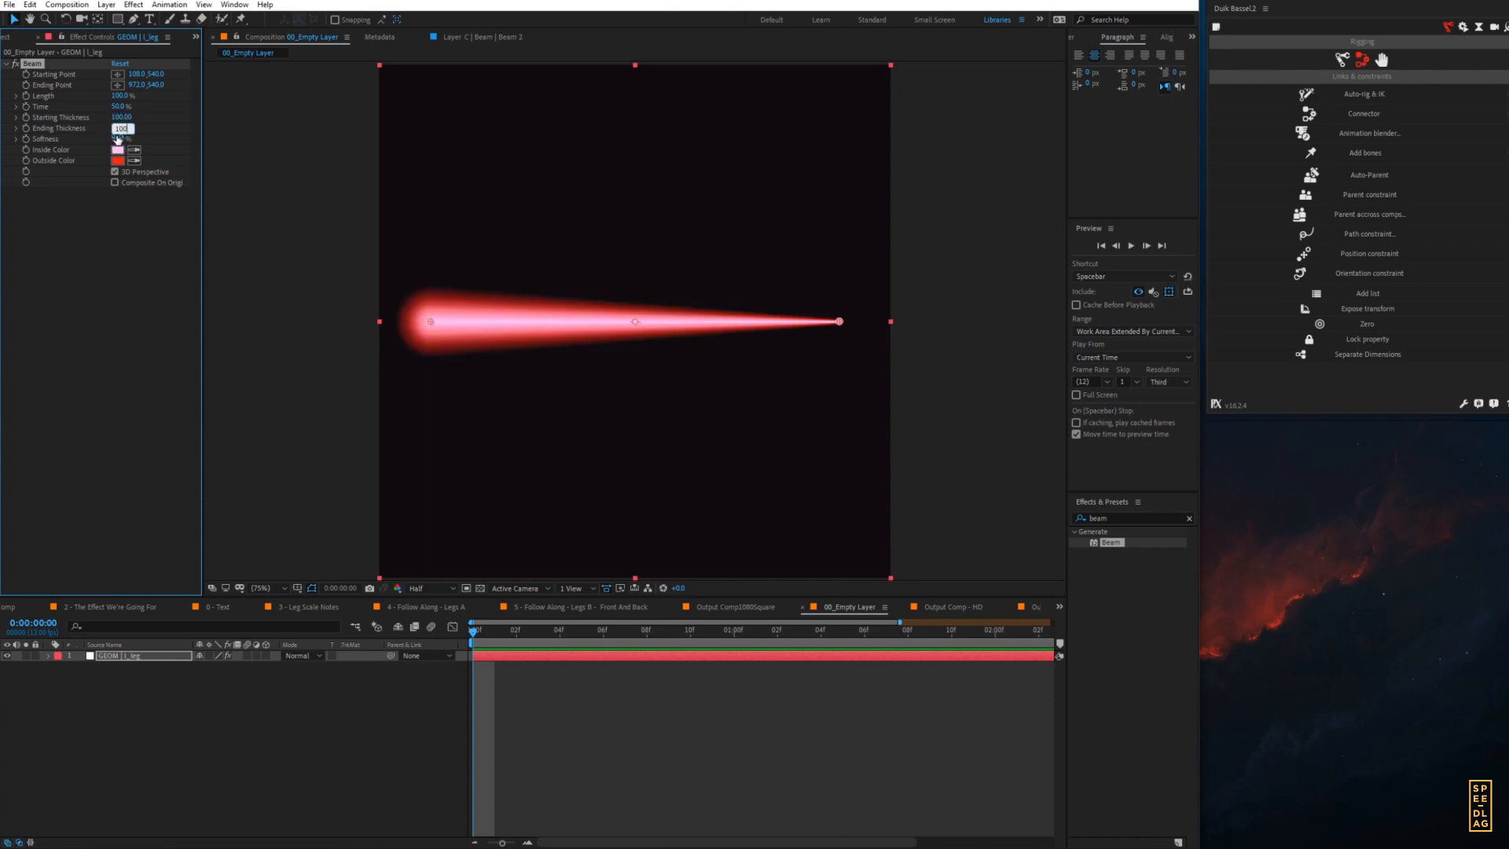
pyautogui.click(116, 139)
pyautogui.write('0')
pyautogui.press('Return')
# - Change the beam's inside and outside colors to white (FFFFFF)
pyautogui.click(118, 150)
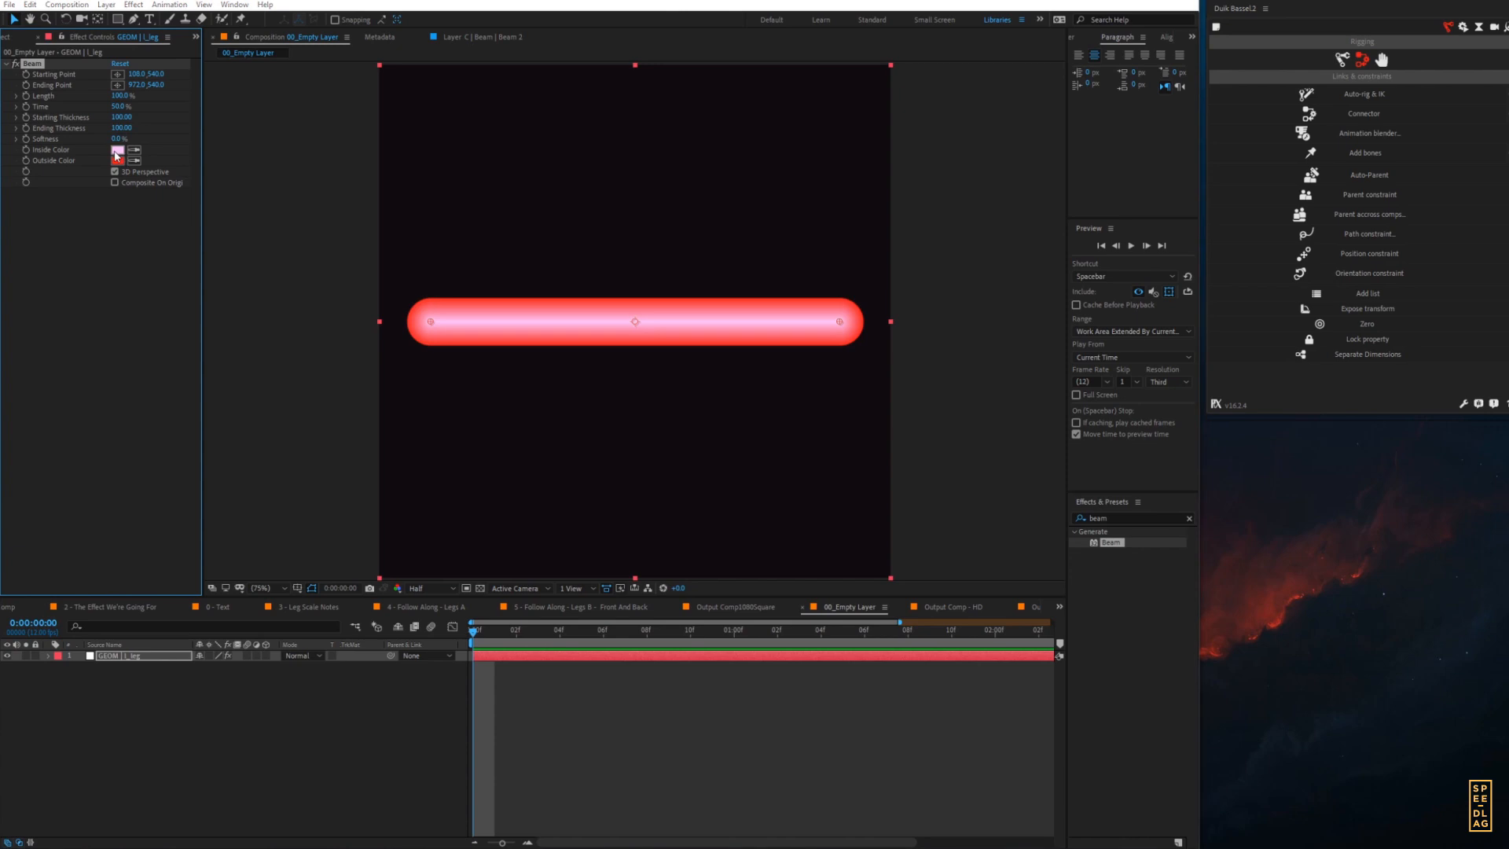
pyautogui.press('Return')
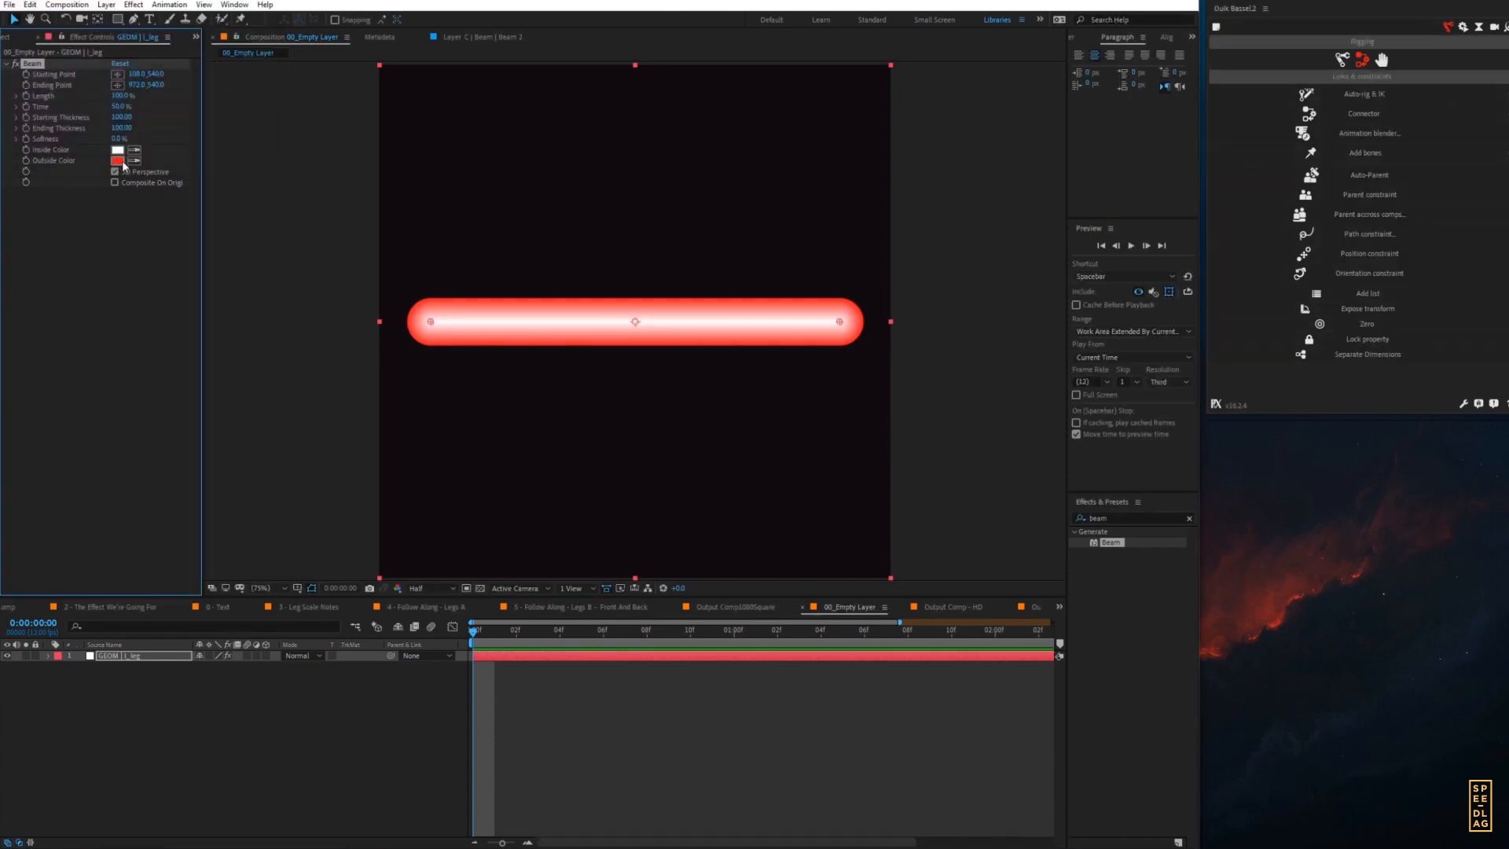
pyautogui.click(118, 161)
pyautogui.write('FFFFFF')
pyautogui.press('Return')
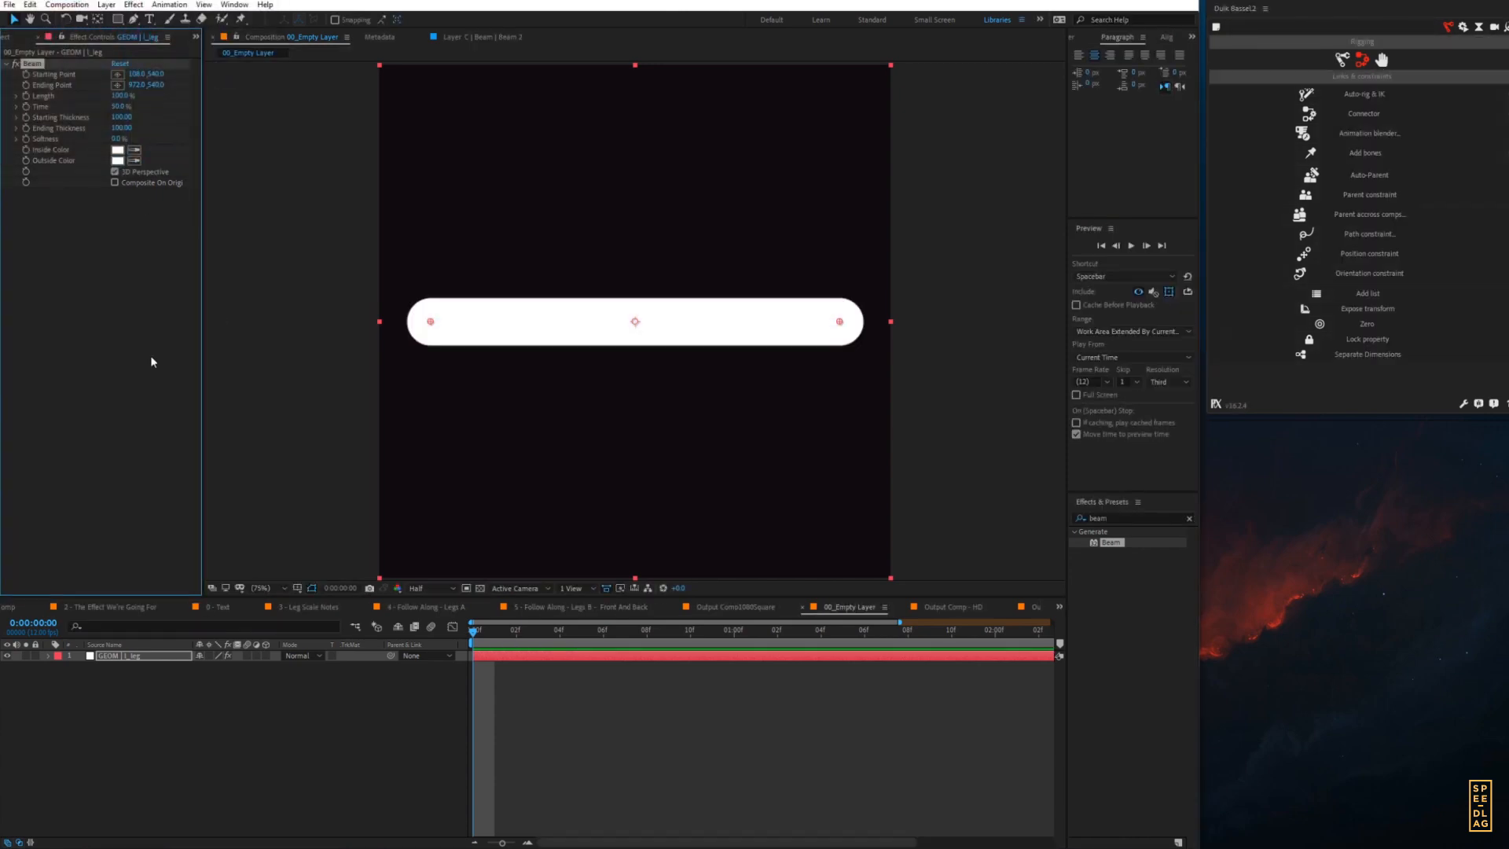
# - Position the beam as a near-vertical leg, starting at about 400, 632 and ending below the frame at about 428, 1140
pyautogui.click(338, 715)
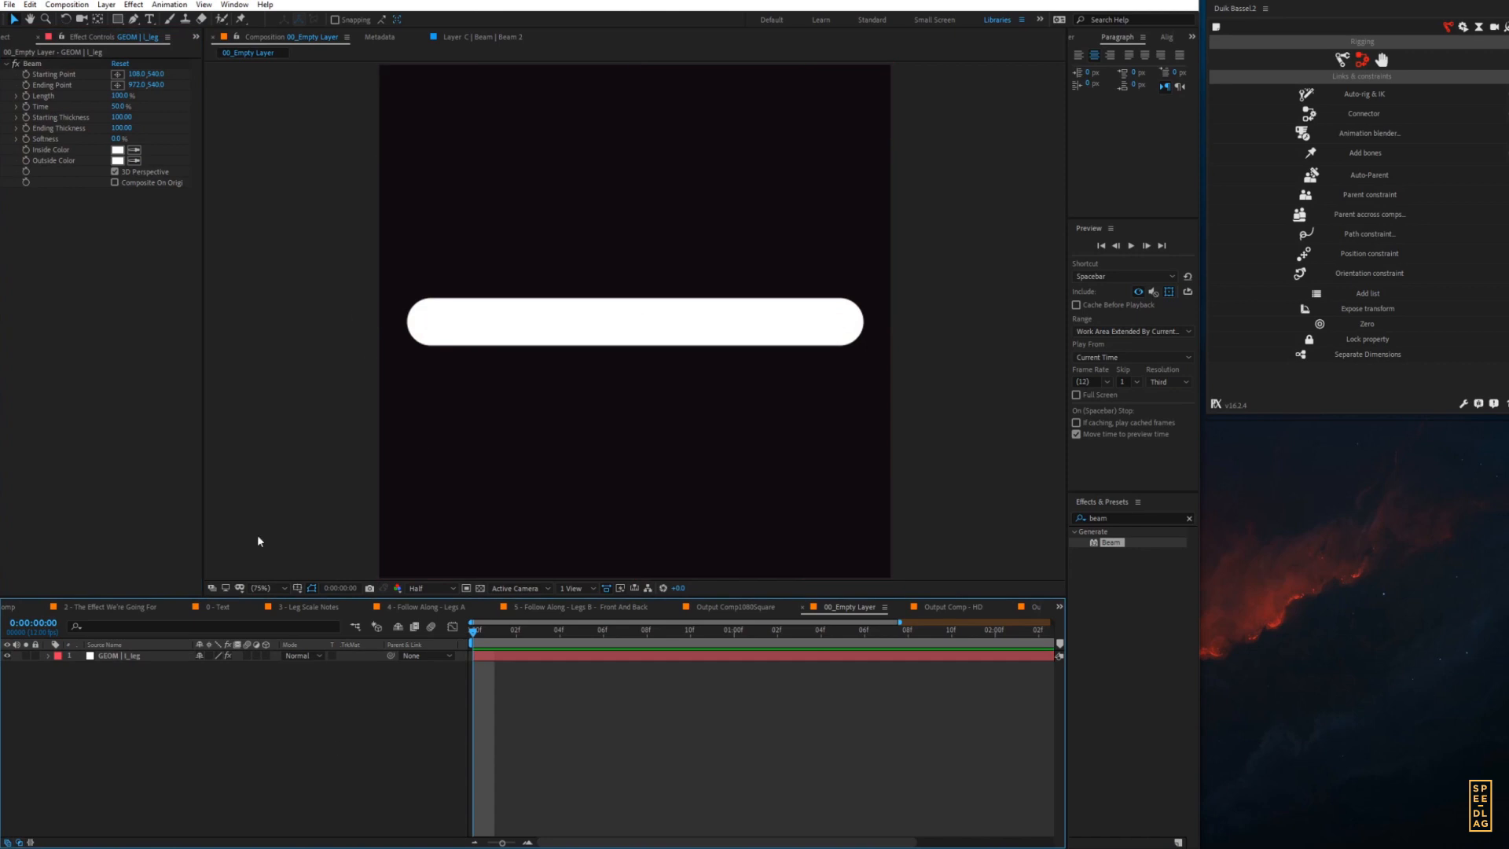
pyautogui.click(145, 656)
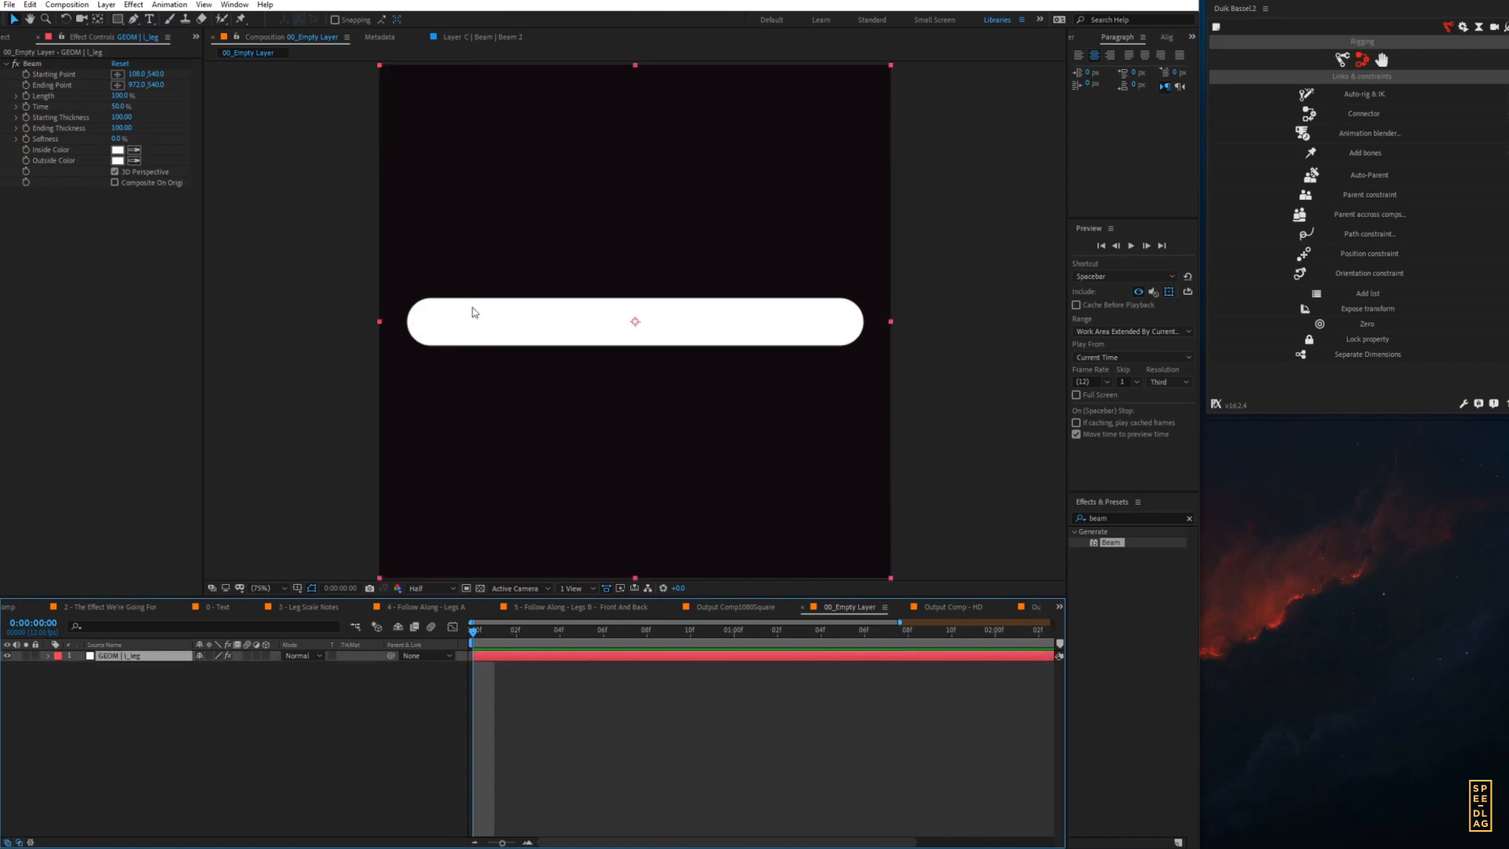
pyautogui.click(33, 64)
pyautogui.moveTo(430, 321); pyautogui.dragTo(569, 255)
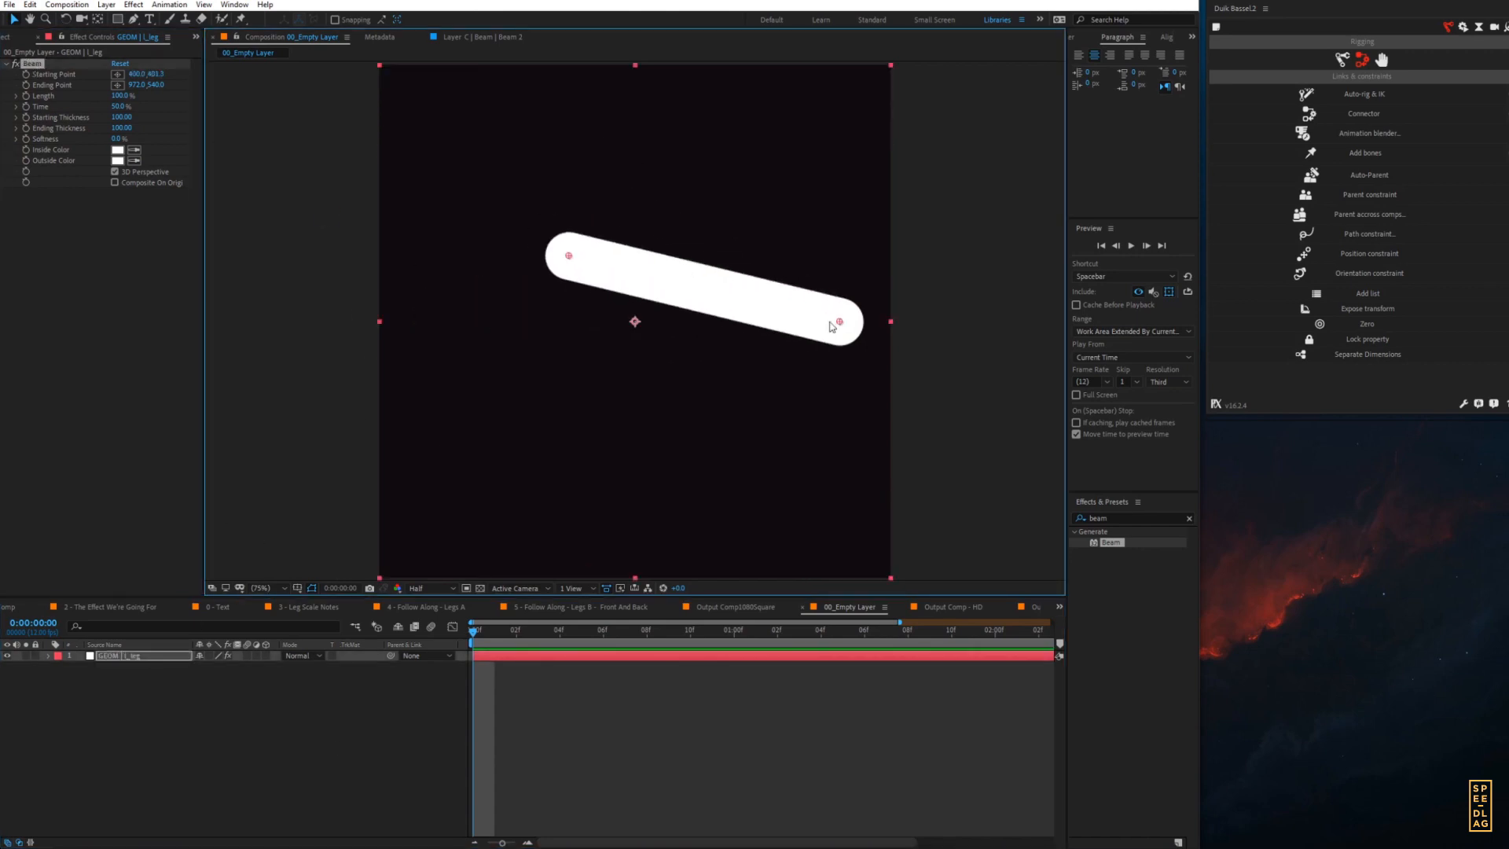
pyautogui.moveTo(839, 321); pyautogui.dragTo(553, 506)
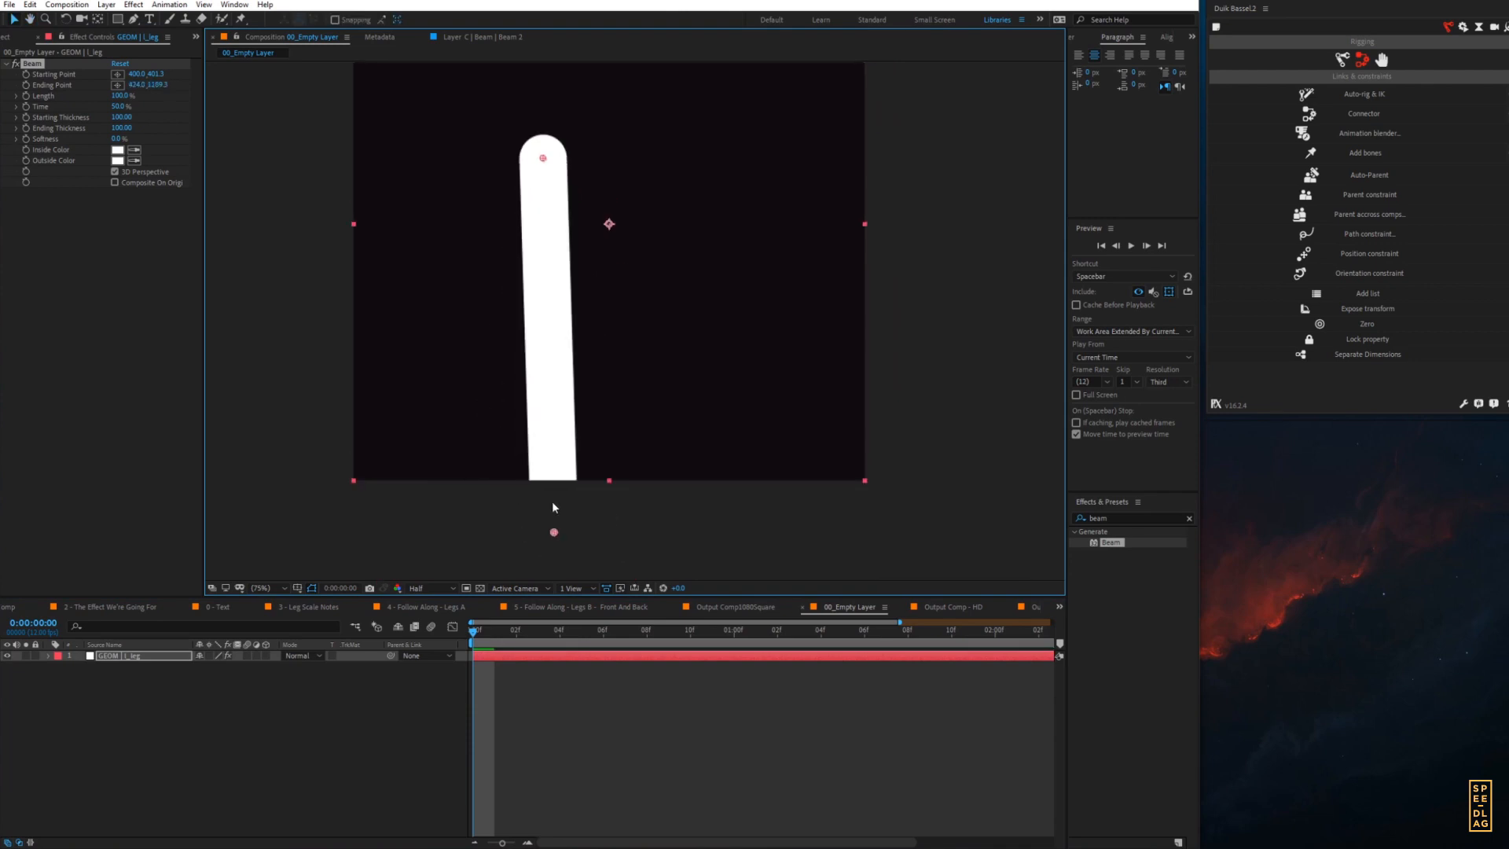
pyautogui.moveTo(542, 158); pyautogui.dragTo(543, 270)
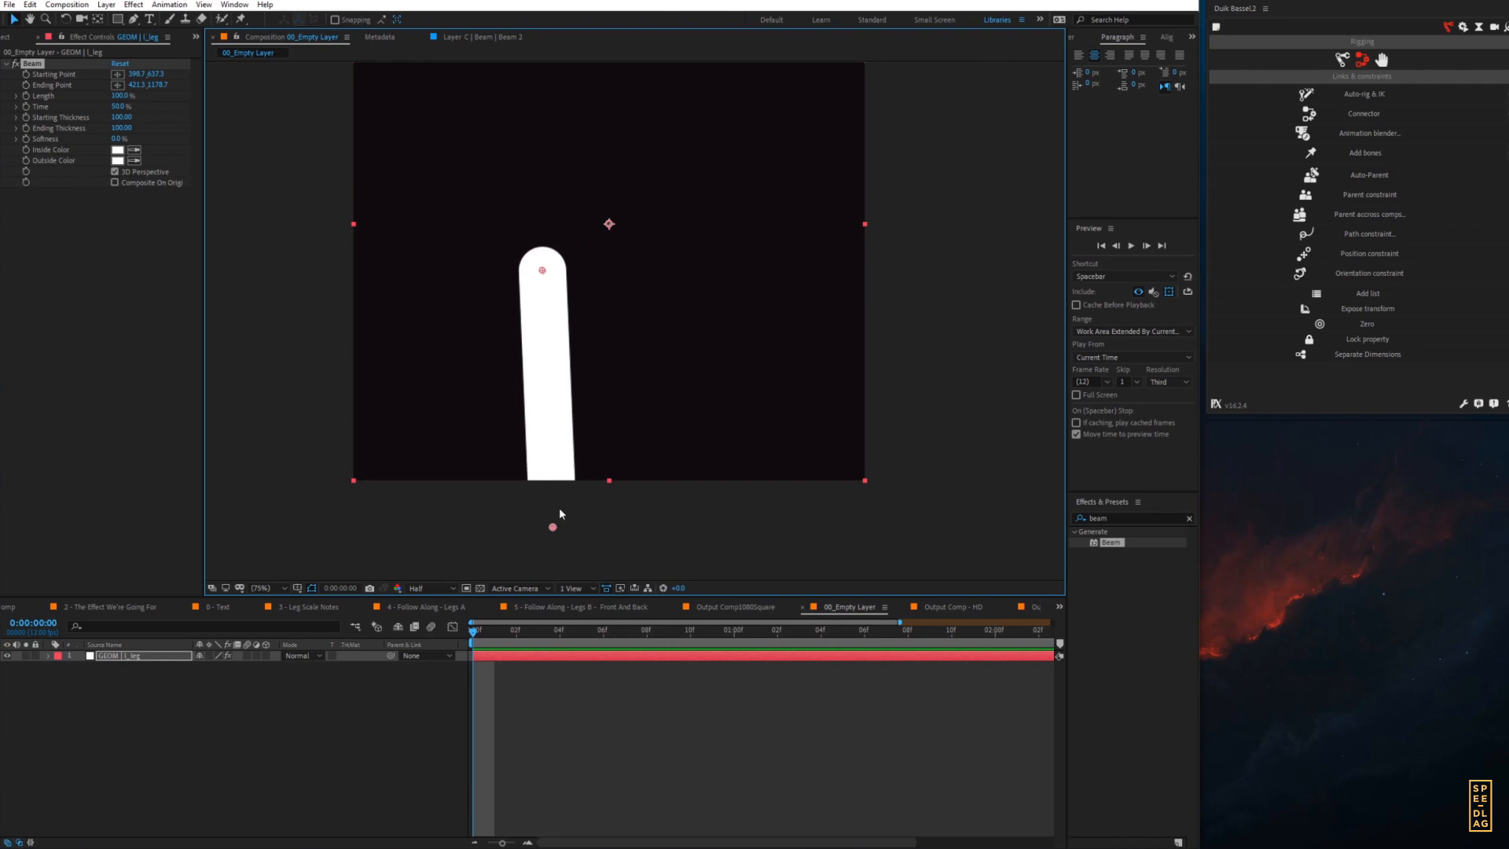
pyautogui.moveTo(552, 526); pyautogui.dragTo(555, 509)
pyautogui.moveTo(542, 269); pyautogui.dragTo(542, 267)
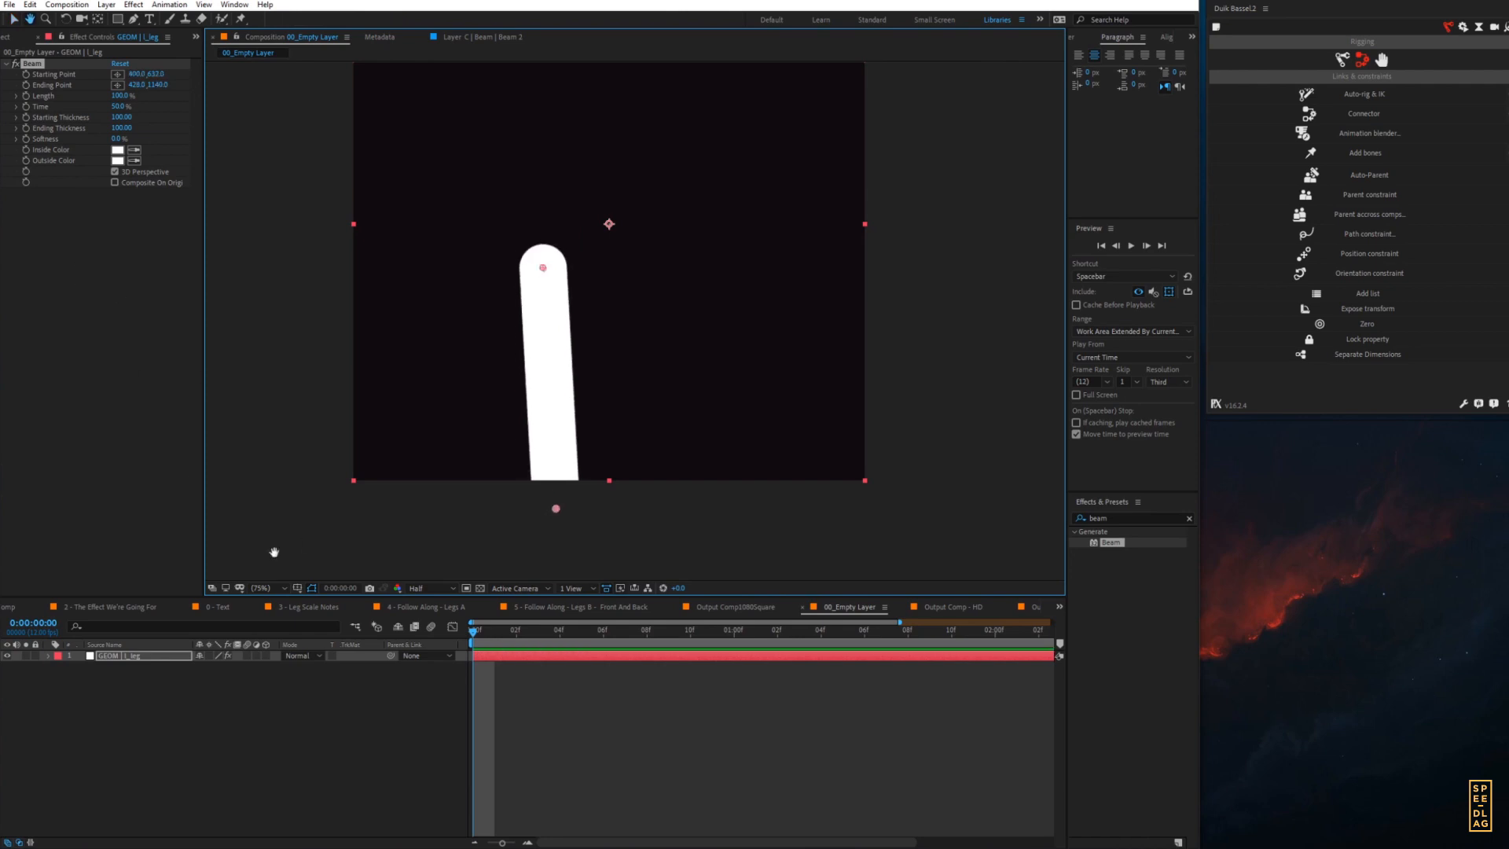
# - Move the leg beam right of the composition's center, starting at about 689, 693 and ending at about 637, 1119
pyautogui.moveTo(542, 267); pyautogui.dragTo(661, 265)
pyautogui.moveTo(557, 509); pyautogui.dragTo(661, 496)
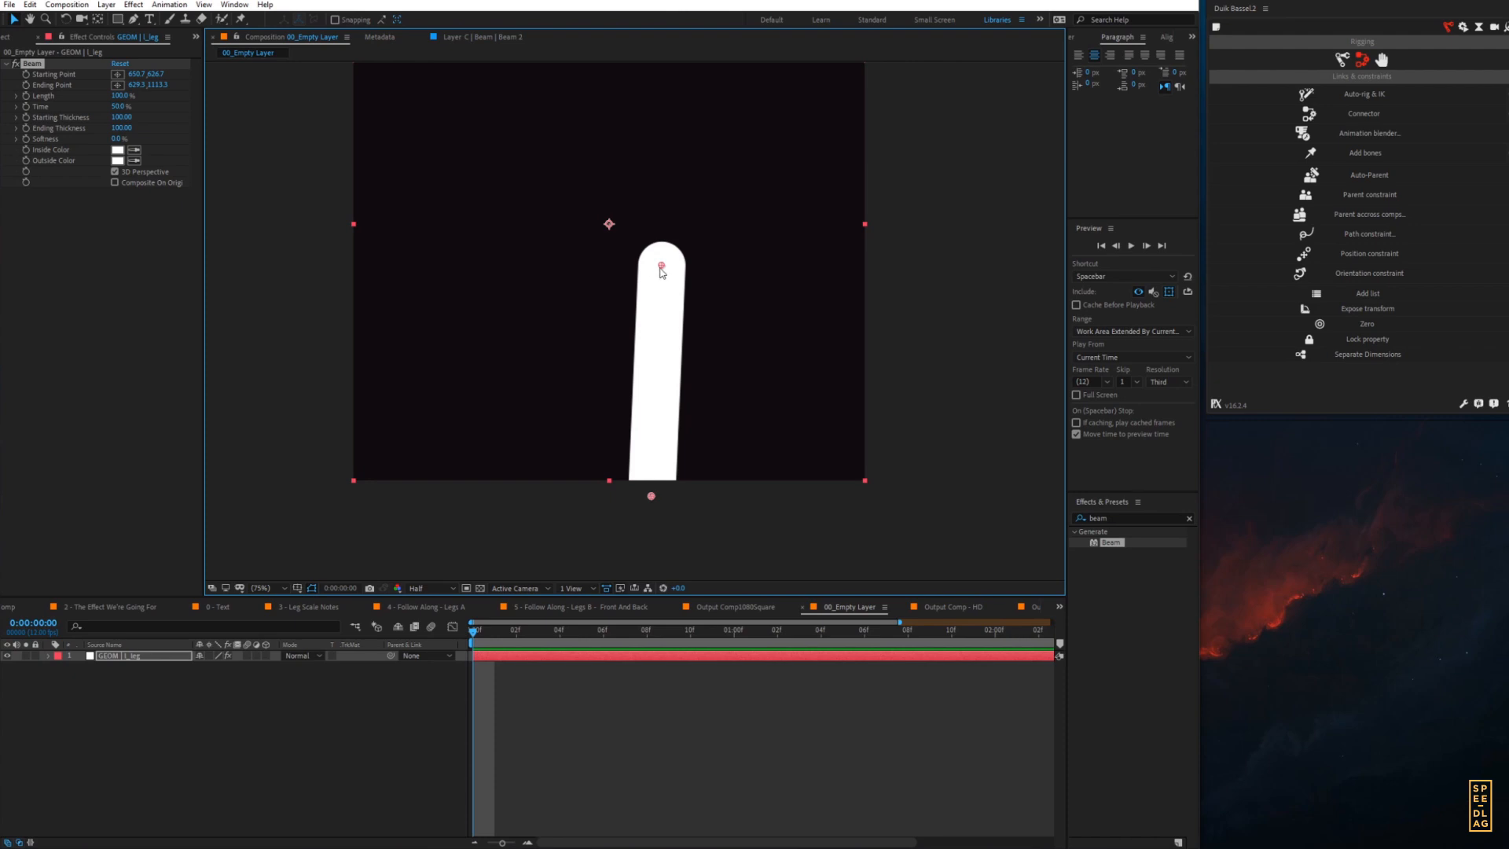
pyautogui.moveTo(661, 265); pyautogui.dragTo(679, 289)
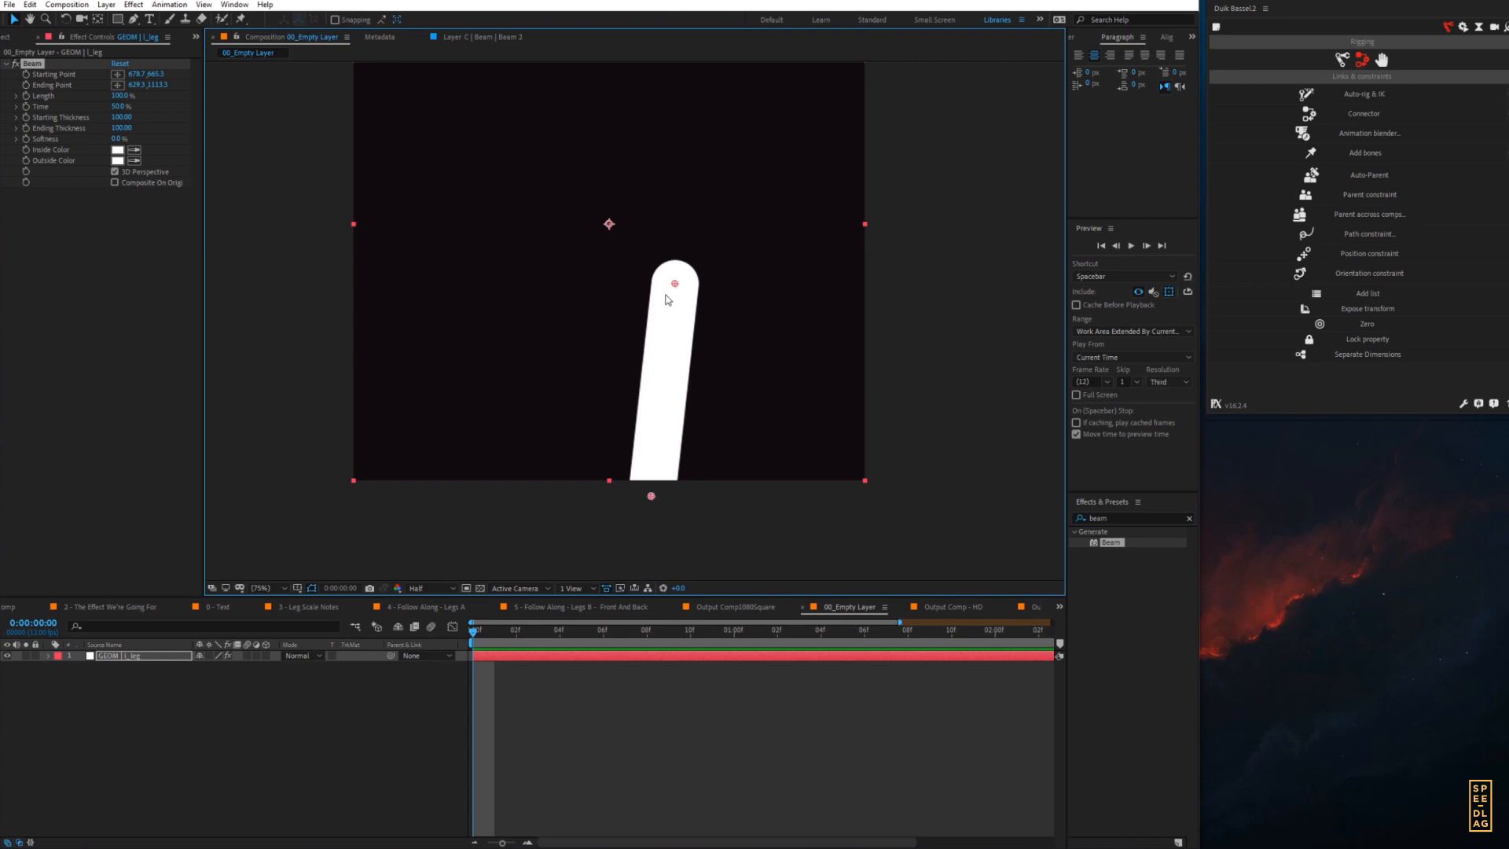
pyautogui.moveTo(674, 285); pyautogui.dragTo(686, 297)
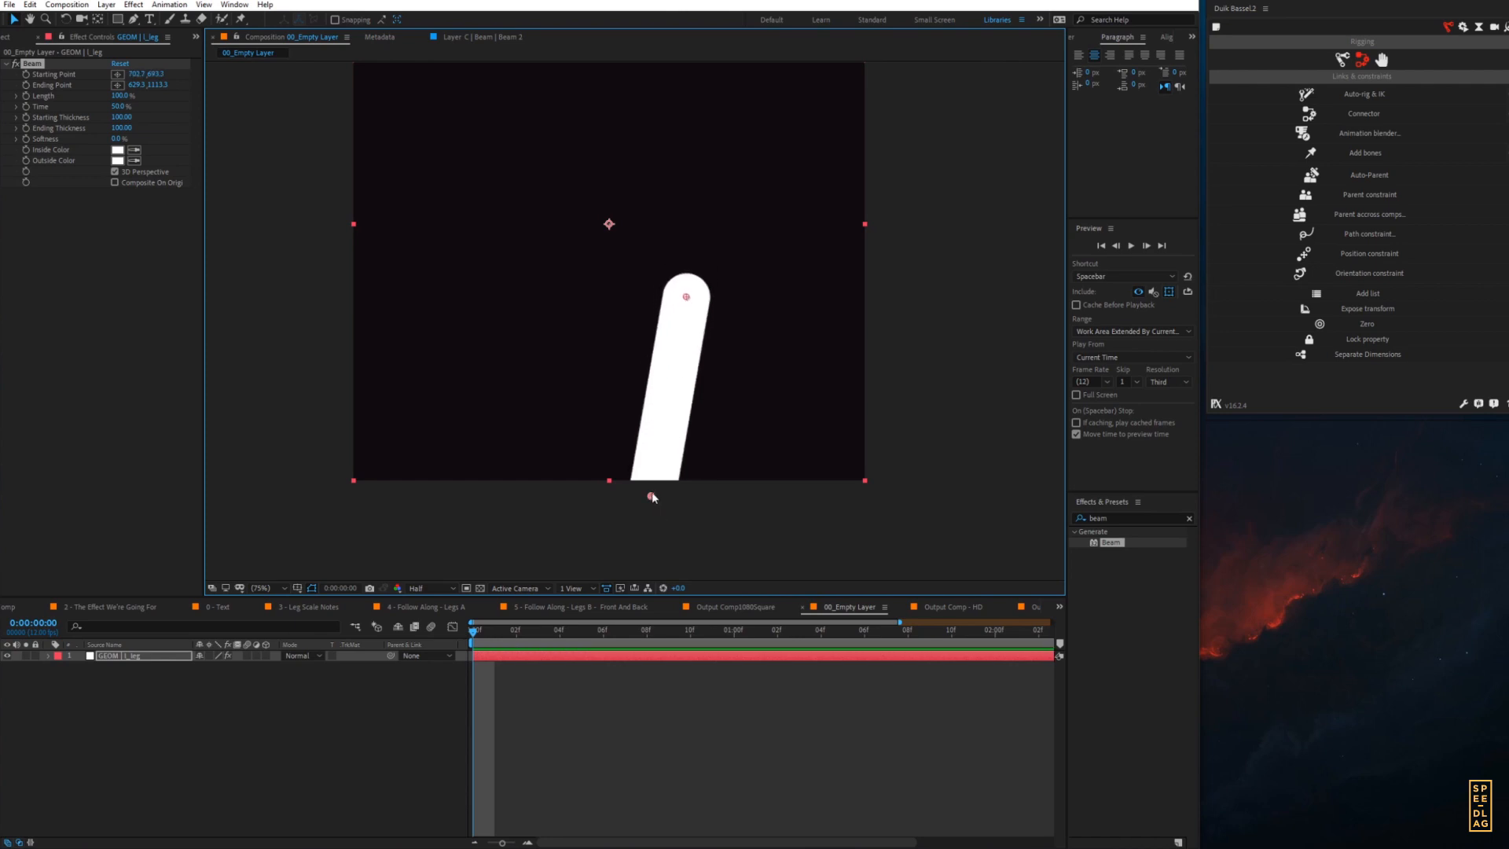
pyautogui.moveTo(652, 494); pyautogui.dragTo(655, 498)
pyautogui.moveTo(687, 299); pyautogui.dragTo(680, 296)
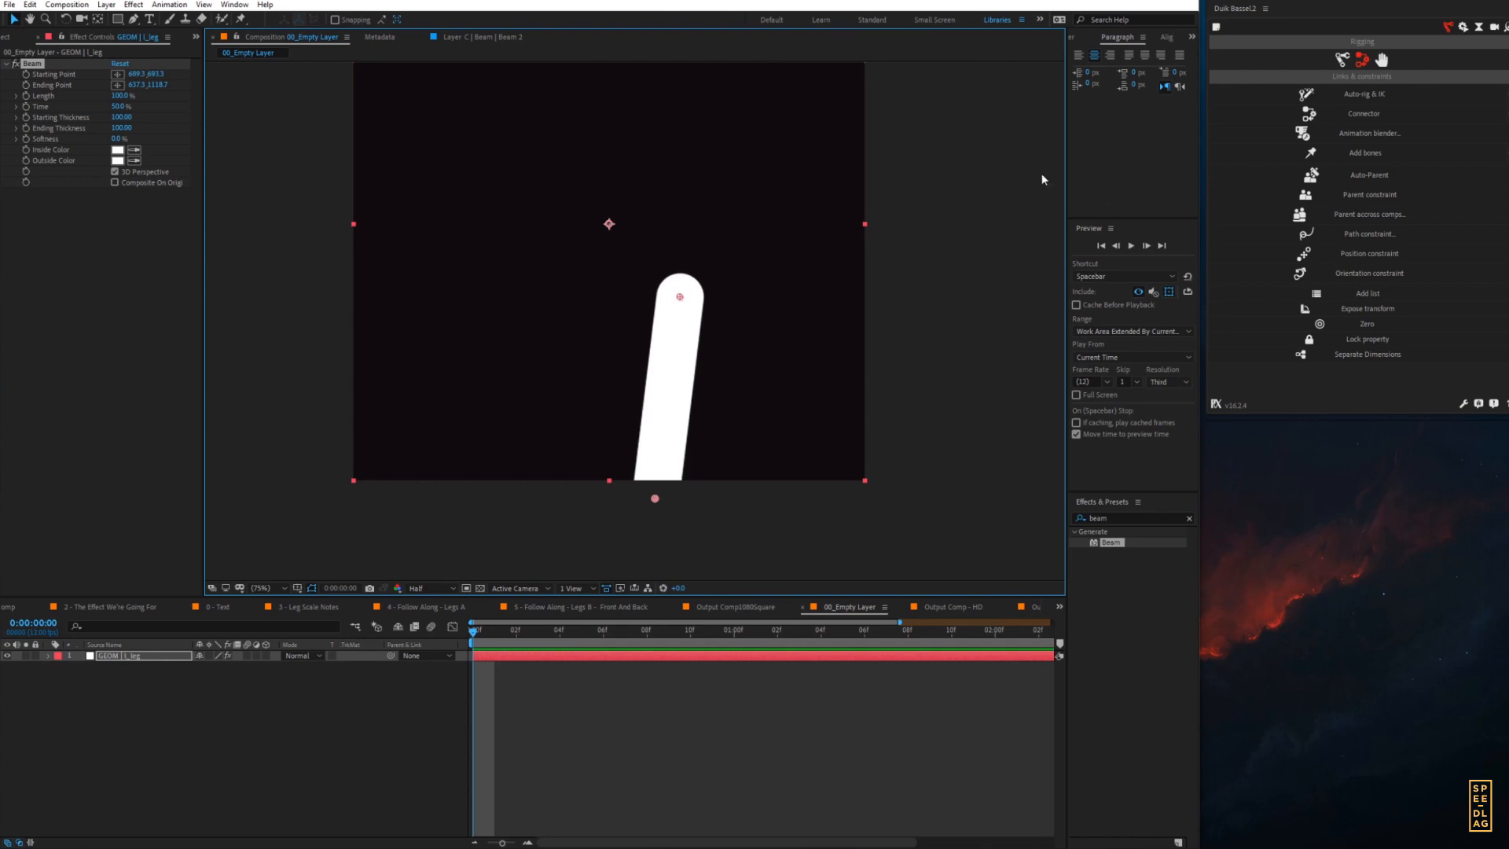
# - Move the leg beam's starting point higher and slightly outward, to about 712, 623
pyautogui.click(1379, 60)
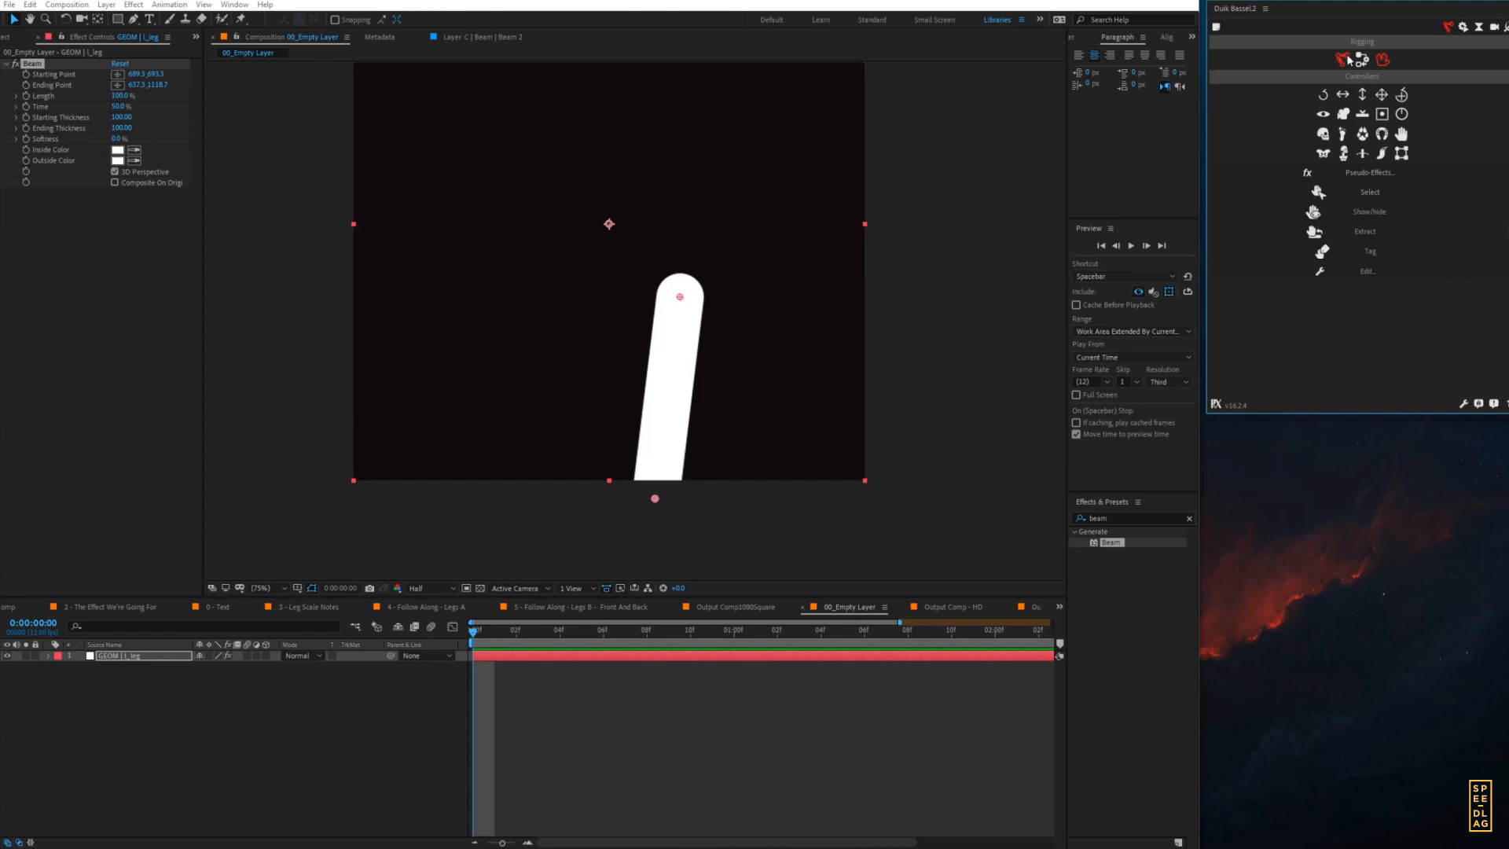
pyautogui.click(1343, 63)
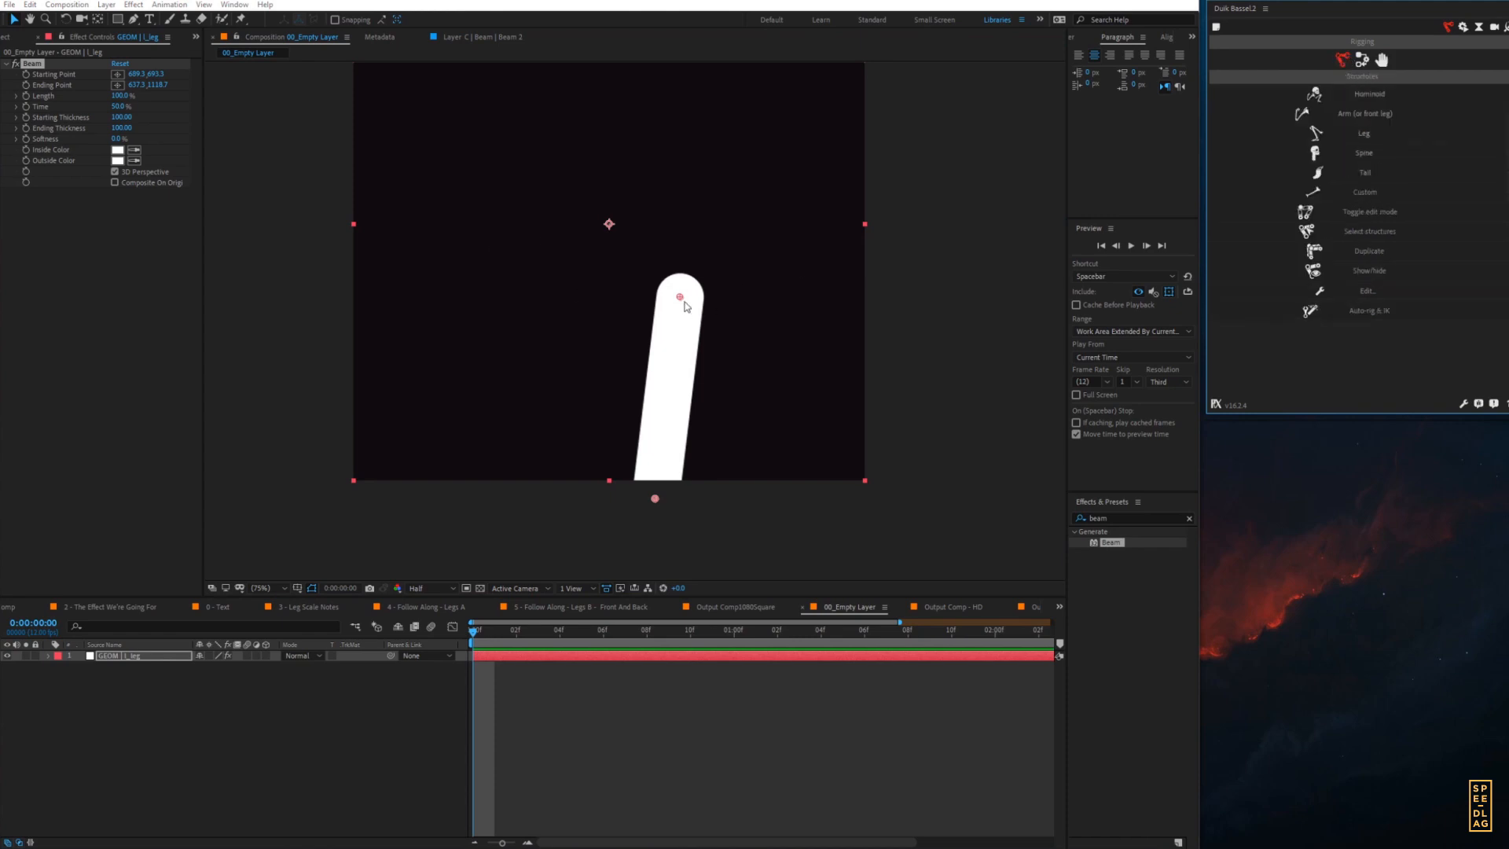
pyautogui.moveTo(684, 301); pyautogui.dragTo(681, 261)
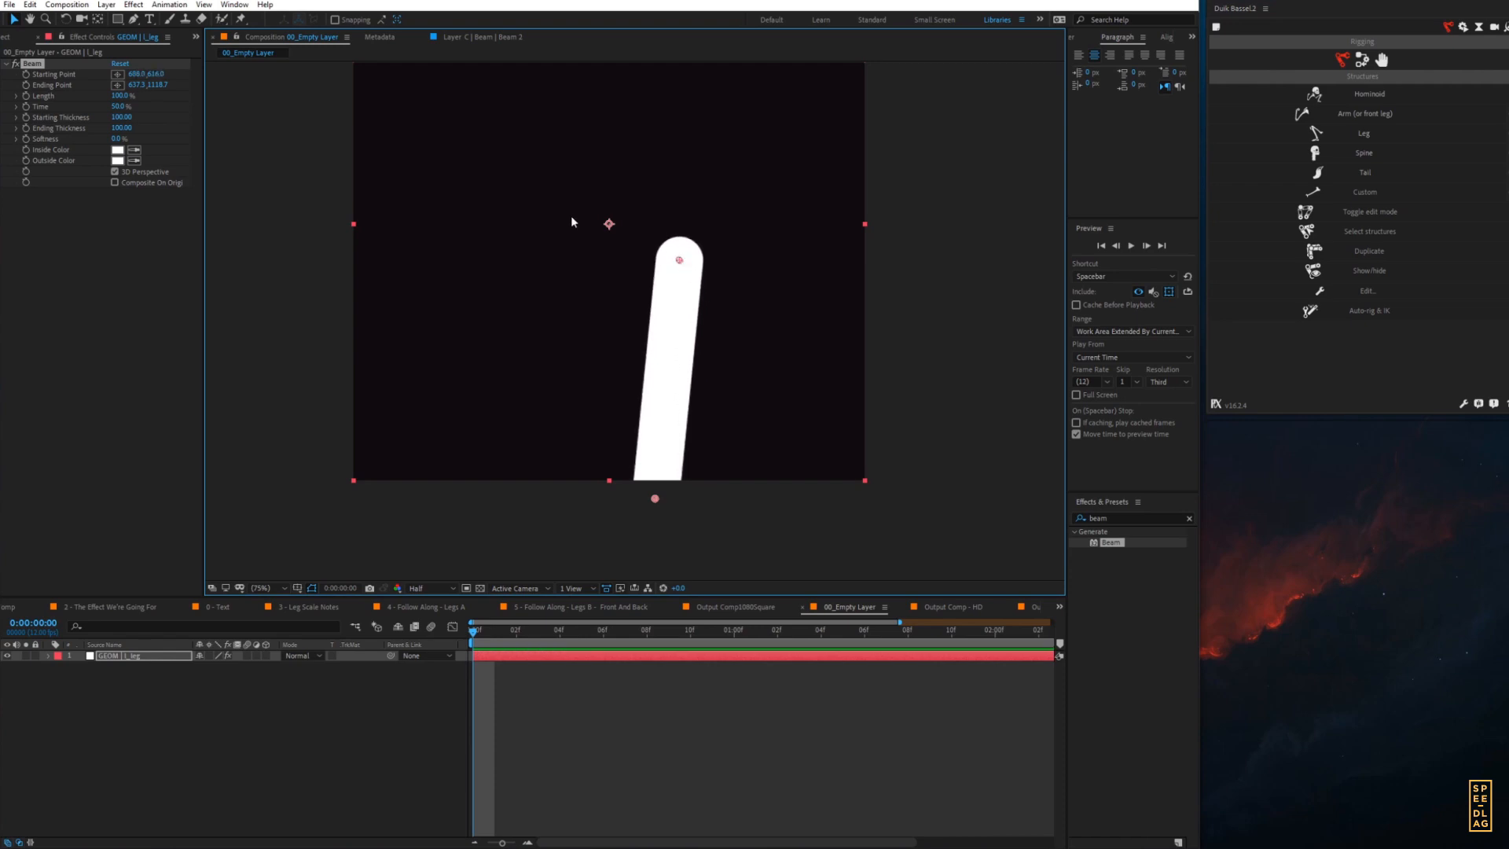
pyautogui.moveTo(679, 264); pyautogui.dragTo(691, 309)
pyautogui.click(645, 741)
pyautogui.hotkey('ctrl', 'z')
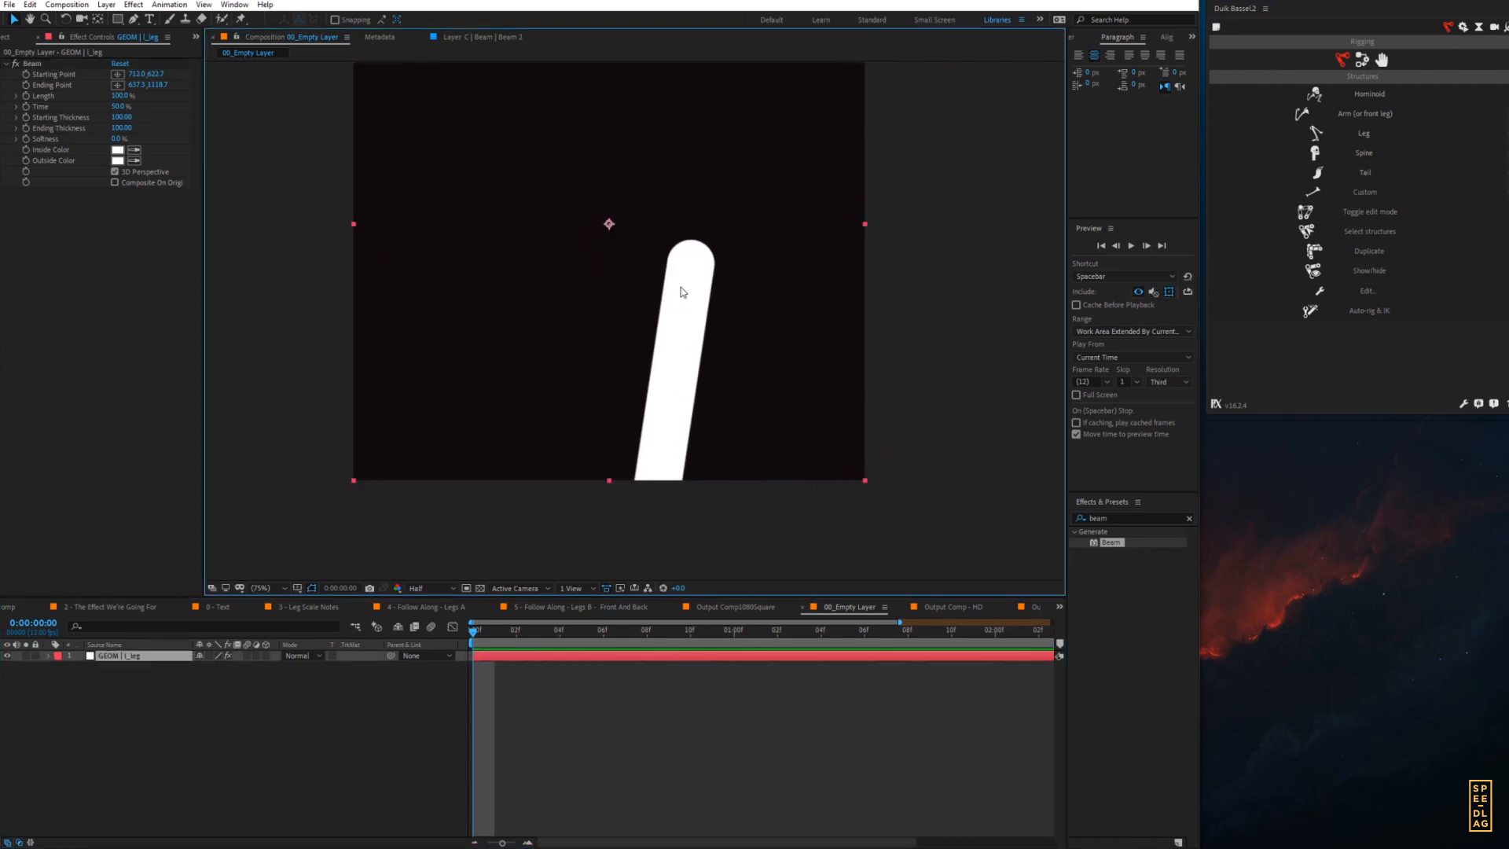
# - Try shifting the selected beam's starting point a little to the right
pyautogui.click(32, 63)
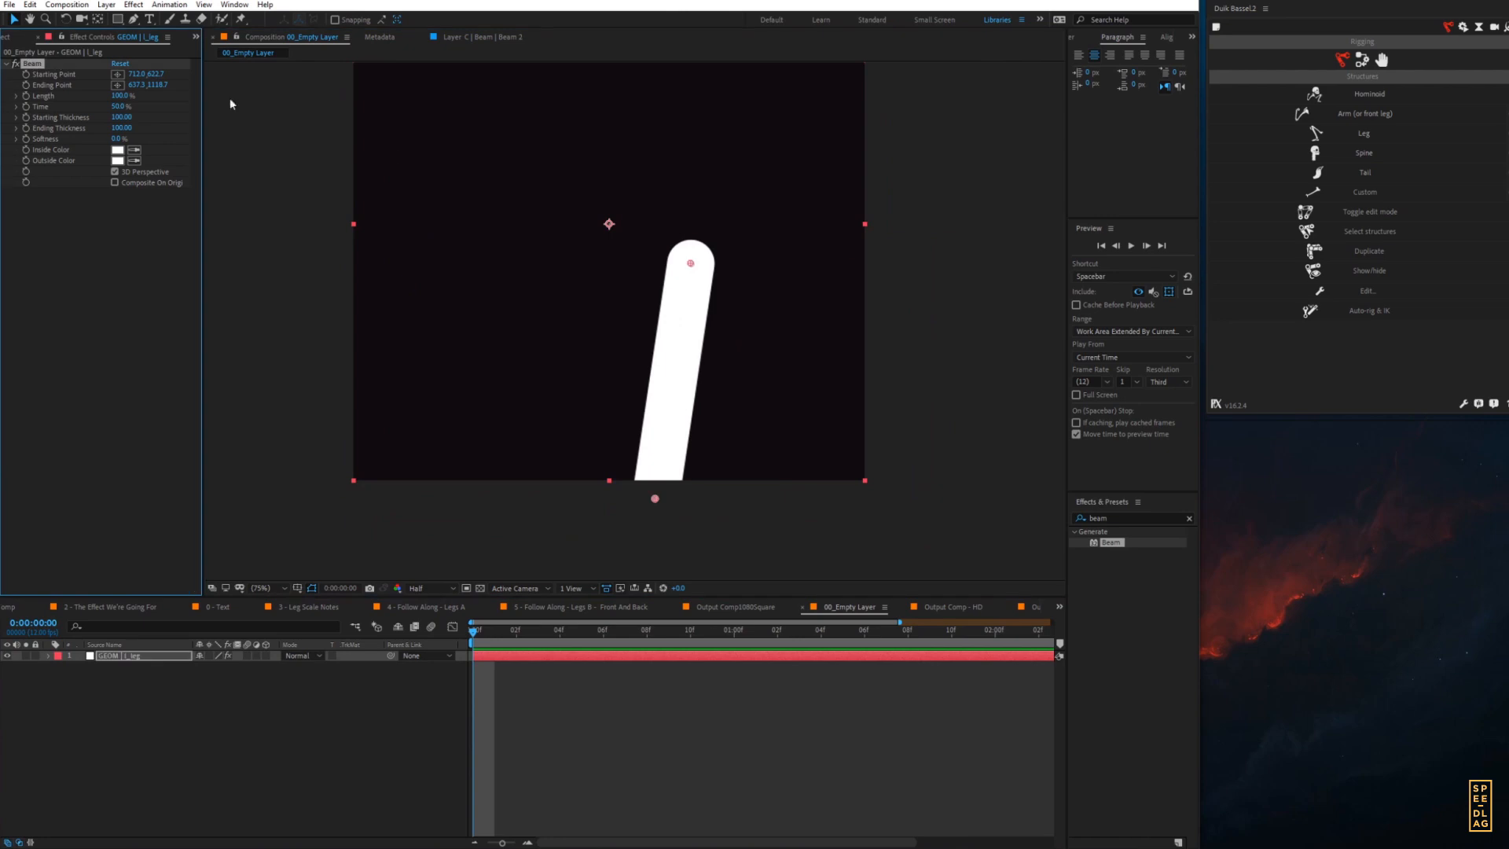
pyautogui.moveTo(689, 263); pyautogui.dragTo(707, 262)
pyautogui.hotkey('ctrl', 'z')
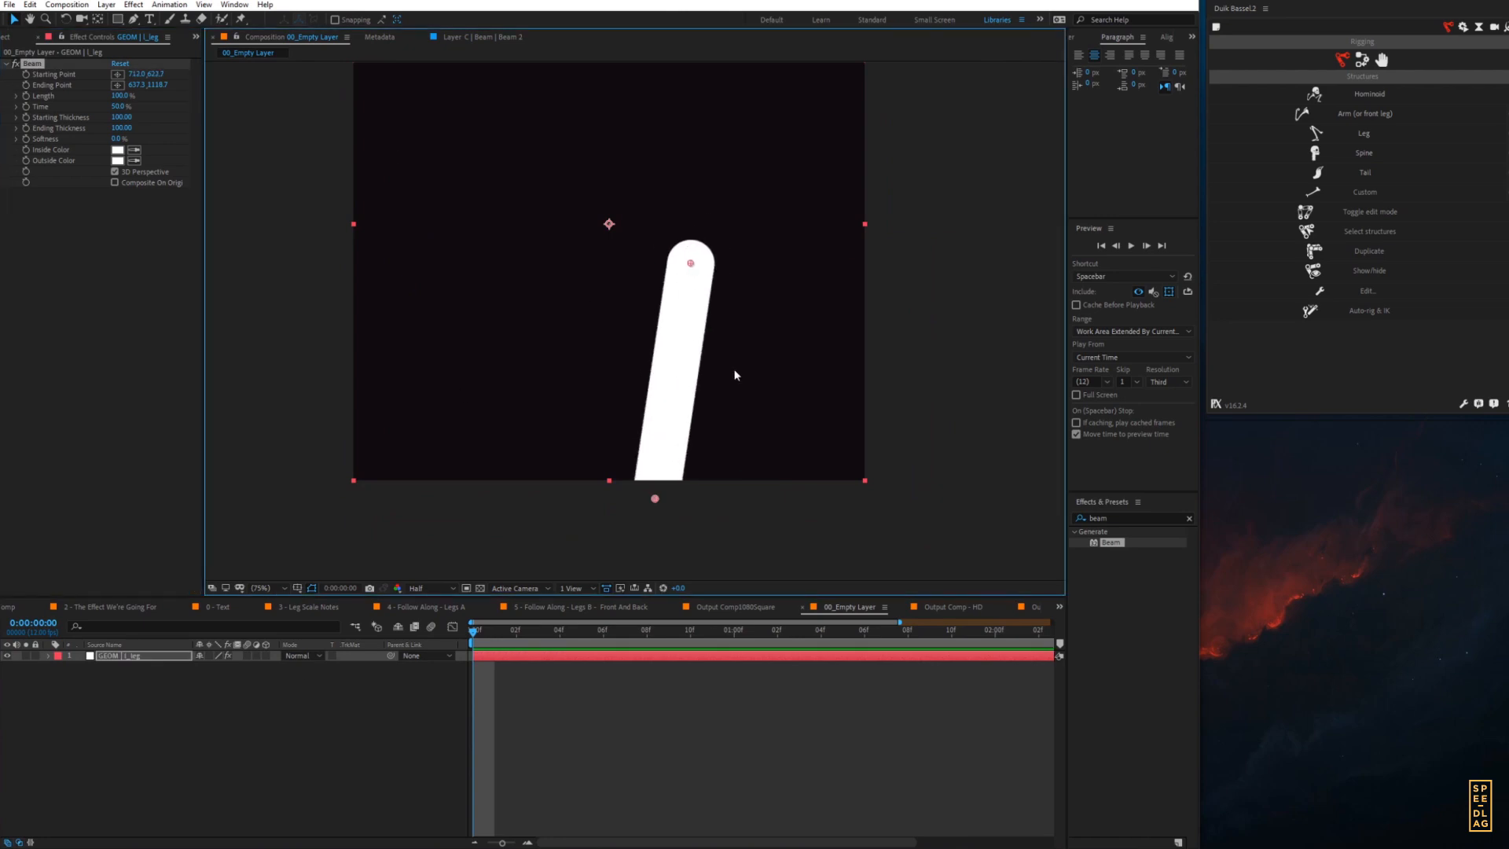
# - Add Duik bones to the Starting Point and Ending Point properties of the Beam effect on the GEOM | l_leg layer
pyautogui.click(49, 656)
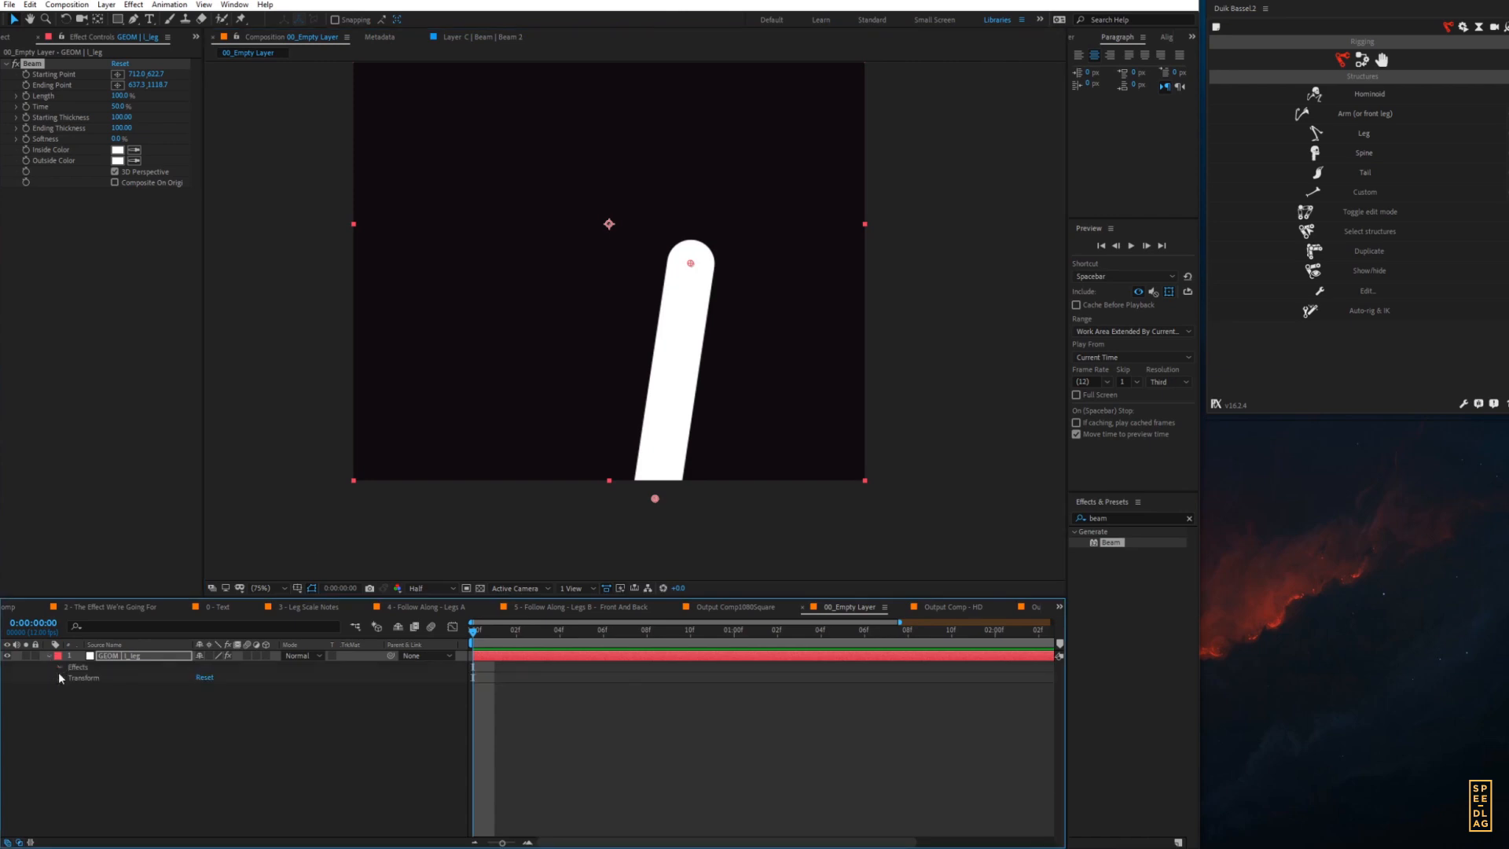
pyautogui.click(59, 667)
pyautogui.click(72, 677)
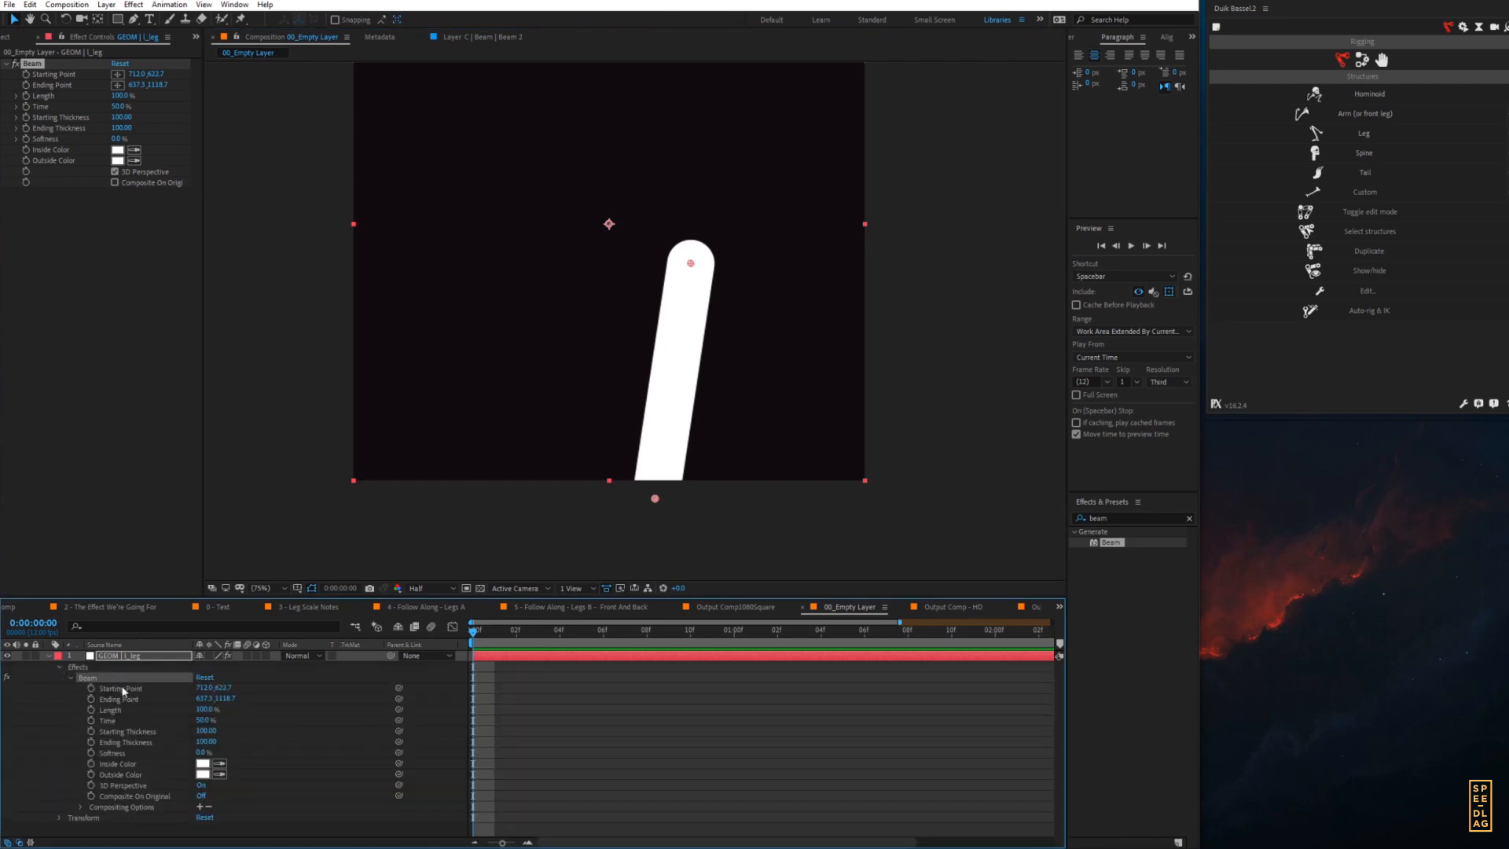
pyautogui.click(121, 688)
pyautogui.keyDown('shift'); pyautogui.click(116, 700); pyautogui.keyUp('shift')
pyautogui.click(1358, 66)
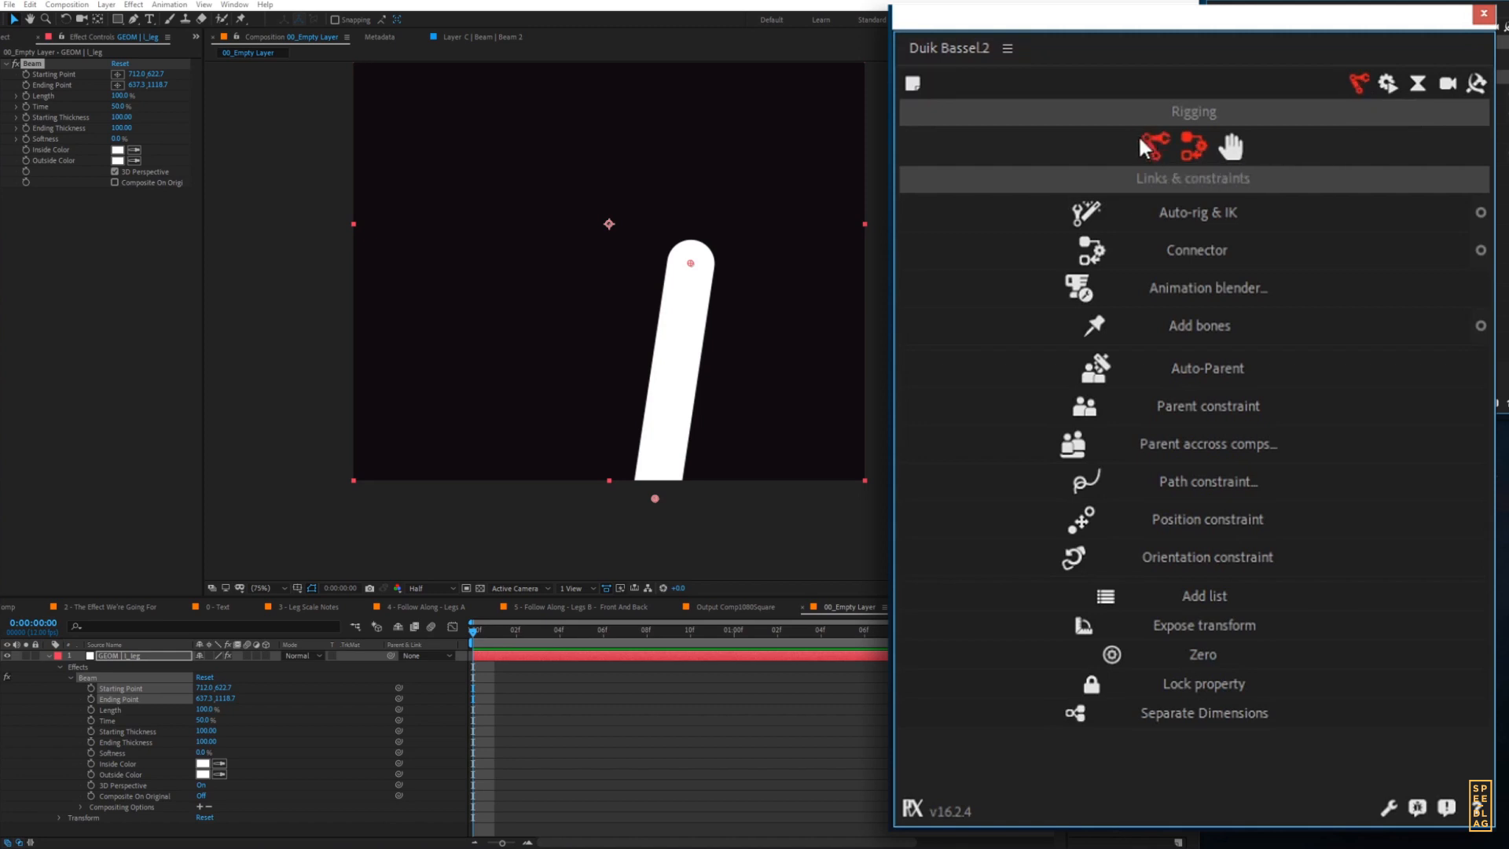
pyautogui.click(1167, 149)
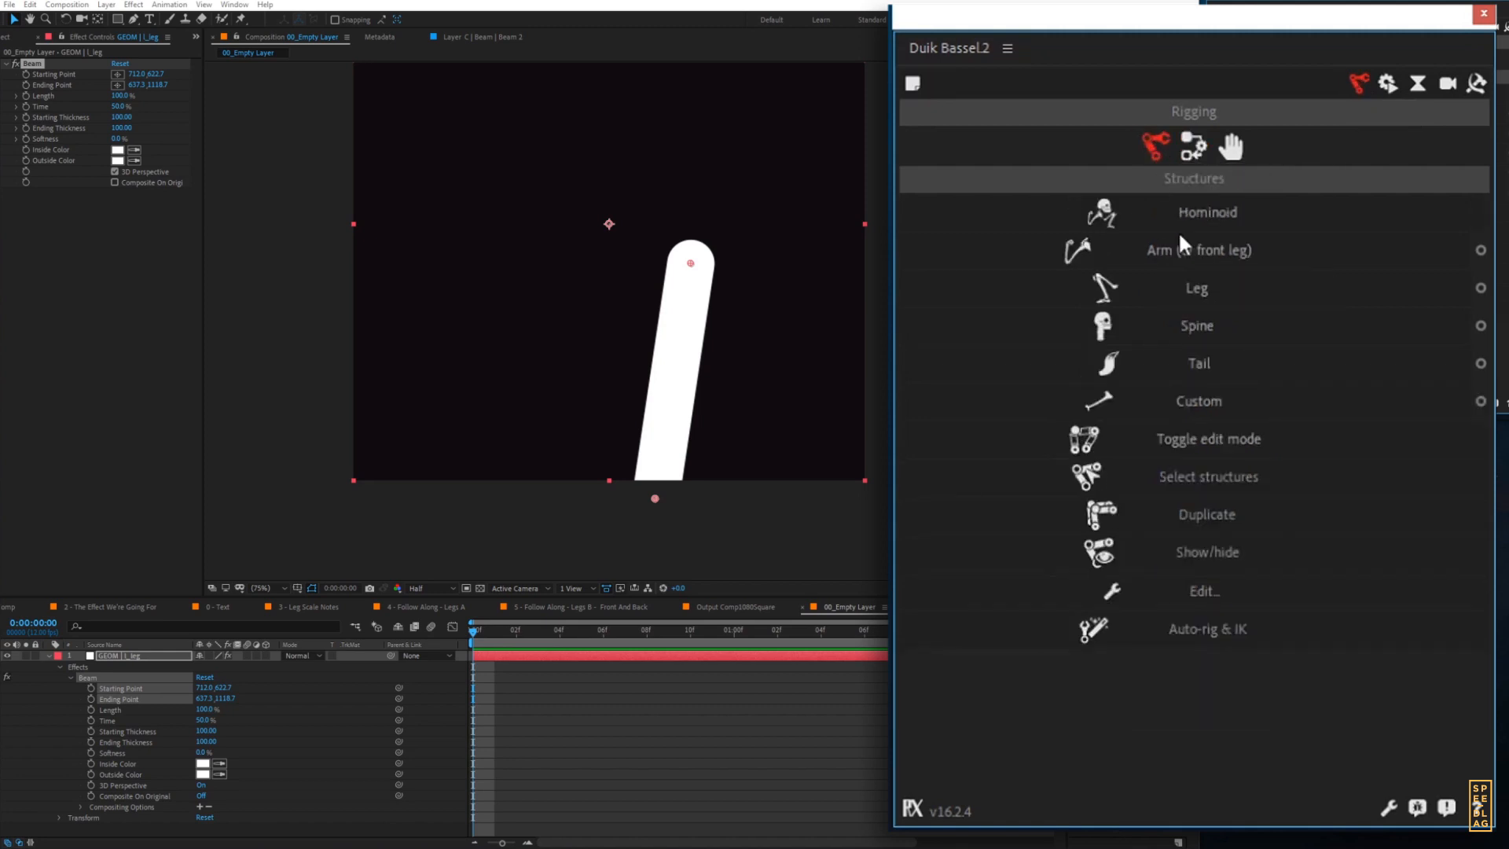
pyautogui.click(1230, 146)
pyautogui.click(1196, 143)
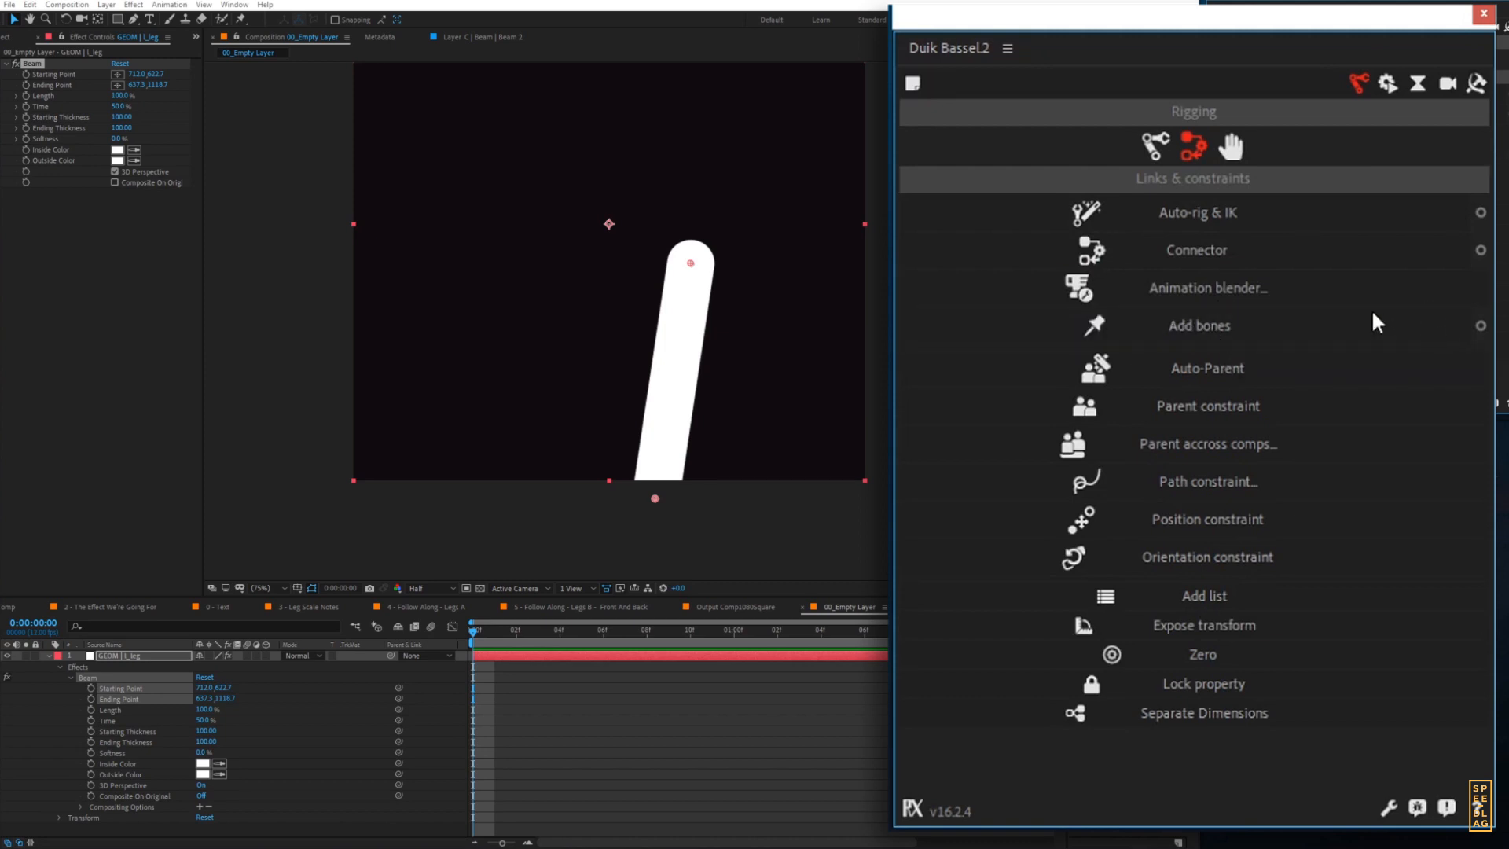
pyautogui.click(1186, 324)
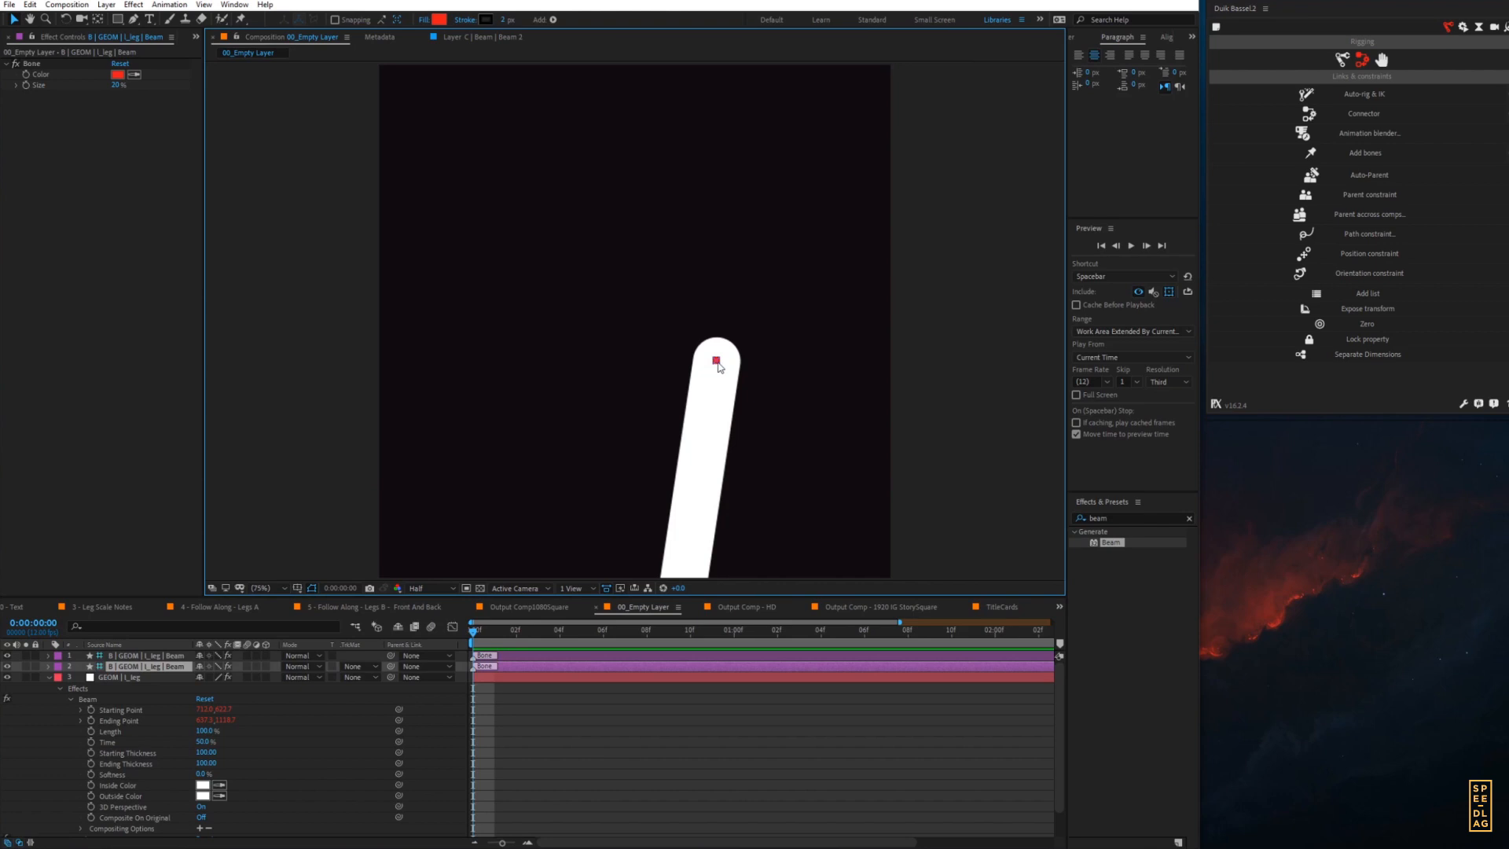
# - Try moving the bone at the top of the leg slightly to the right
pyautogui.moveTo(718, 366)
pyautogui.mouseDown()
pyautogui.moveTo(747, 344)
pyautogui.moveTo(734, 363)
pyautogui.mouseUp()
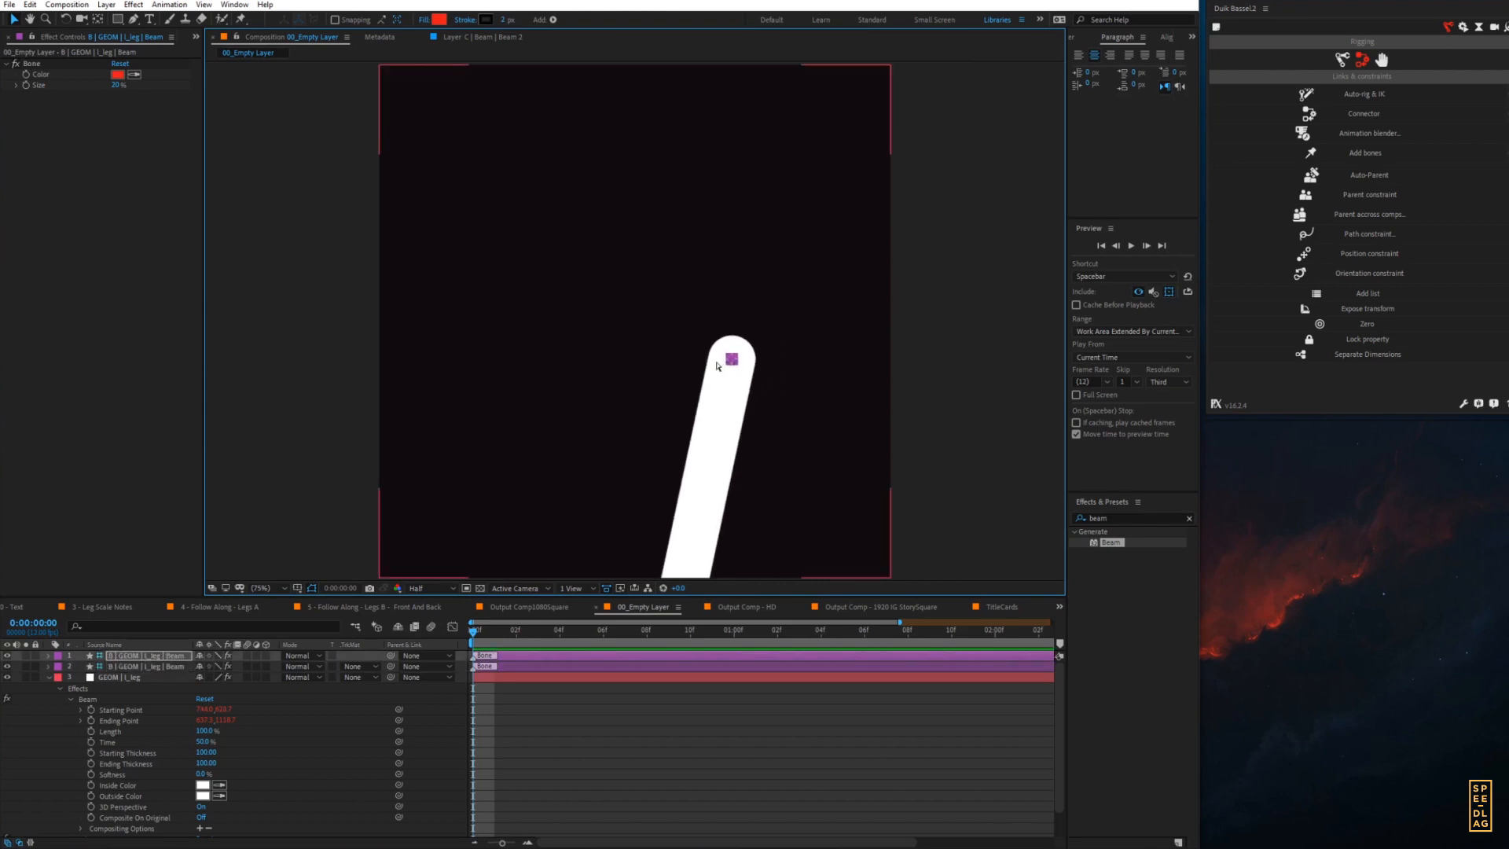
pyautogui.hotkey('ctrl', 'z')
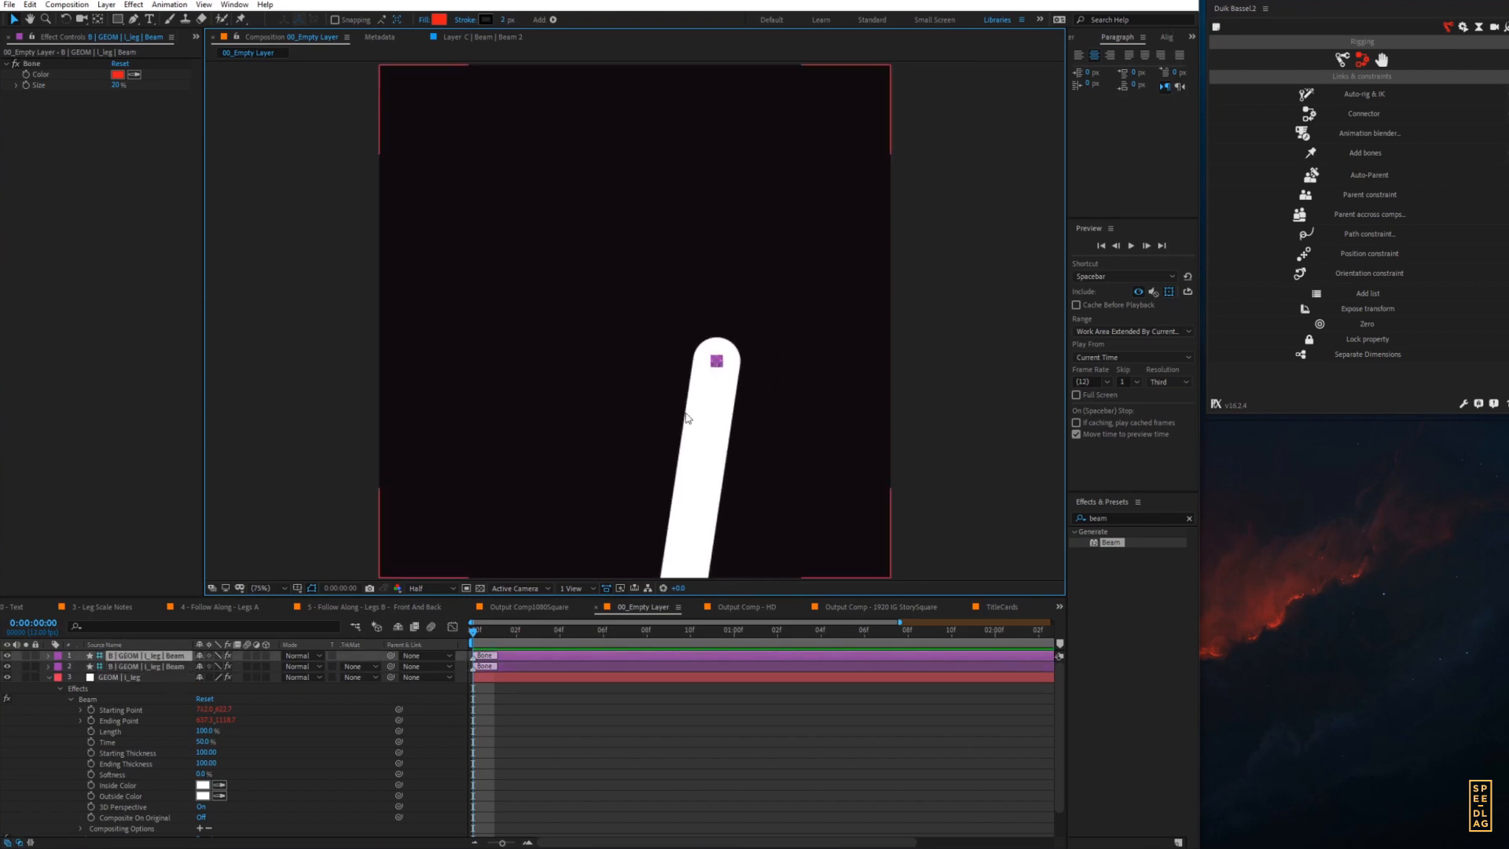
pyautogui.moveTo(550, 466); pyautogui.dragTo(518, 398)
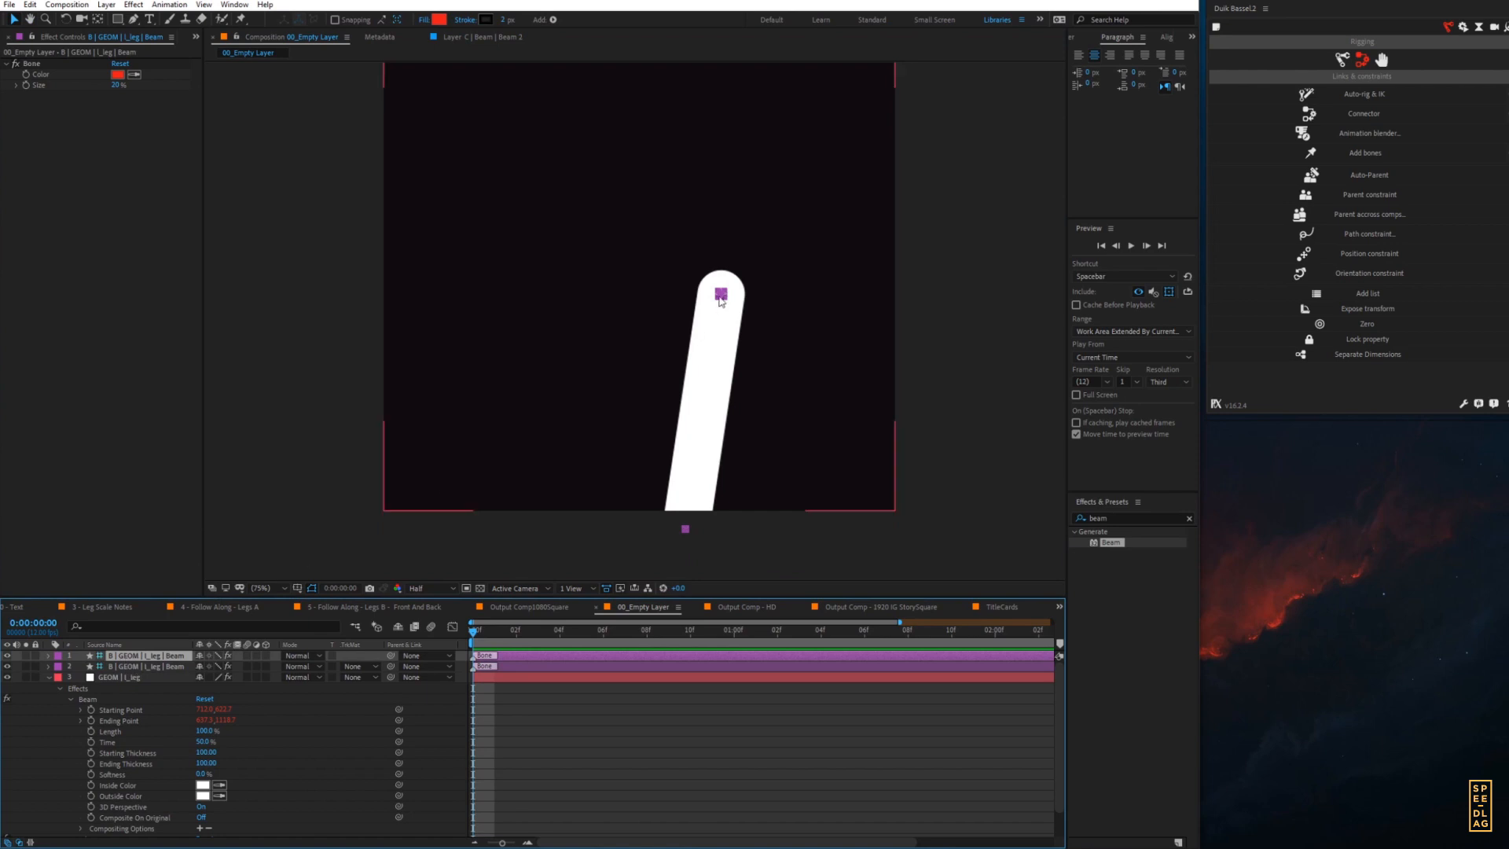
# - Collapse the GEOM | l_leg layer's properties and lock the layer
pyautogui.click(50, 728)
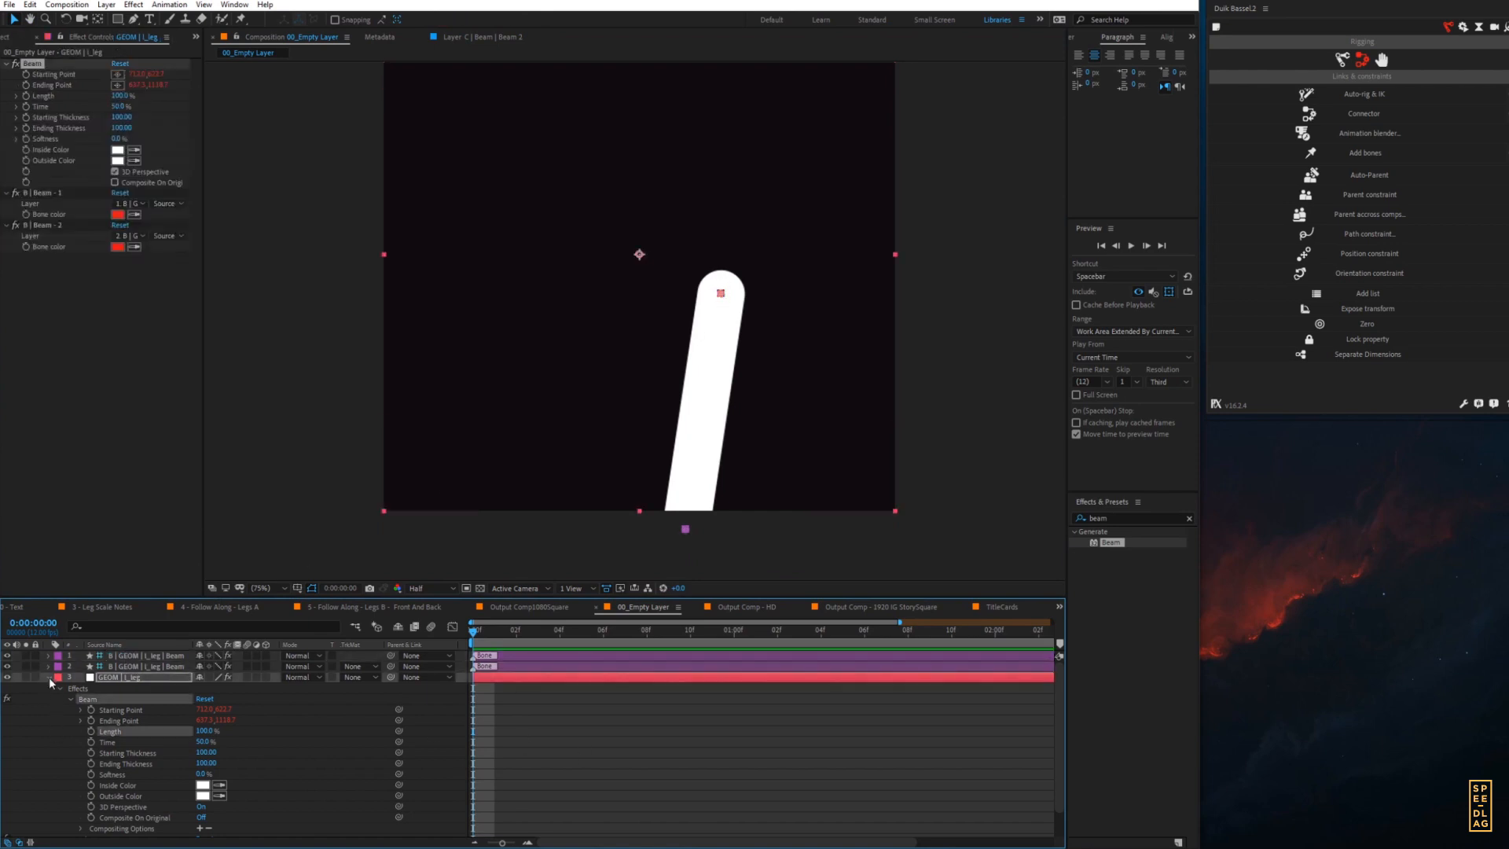
pyautogui.click(49, 677)
pyautogui.click(36, 677)
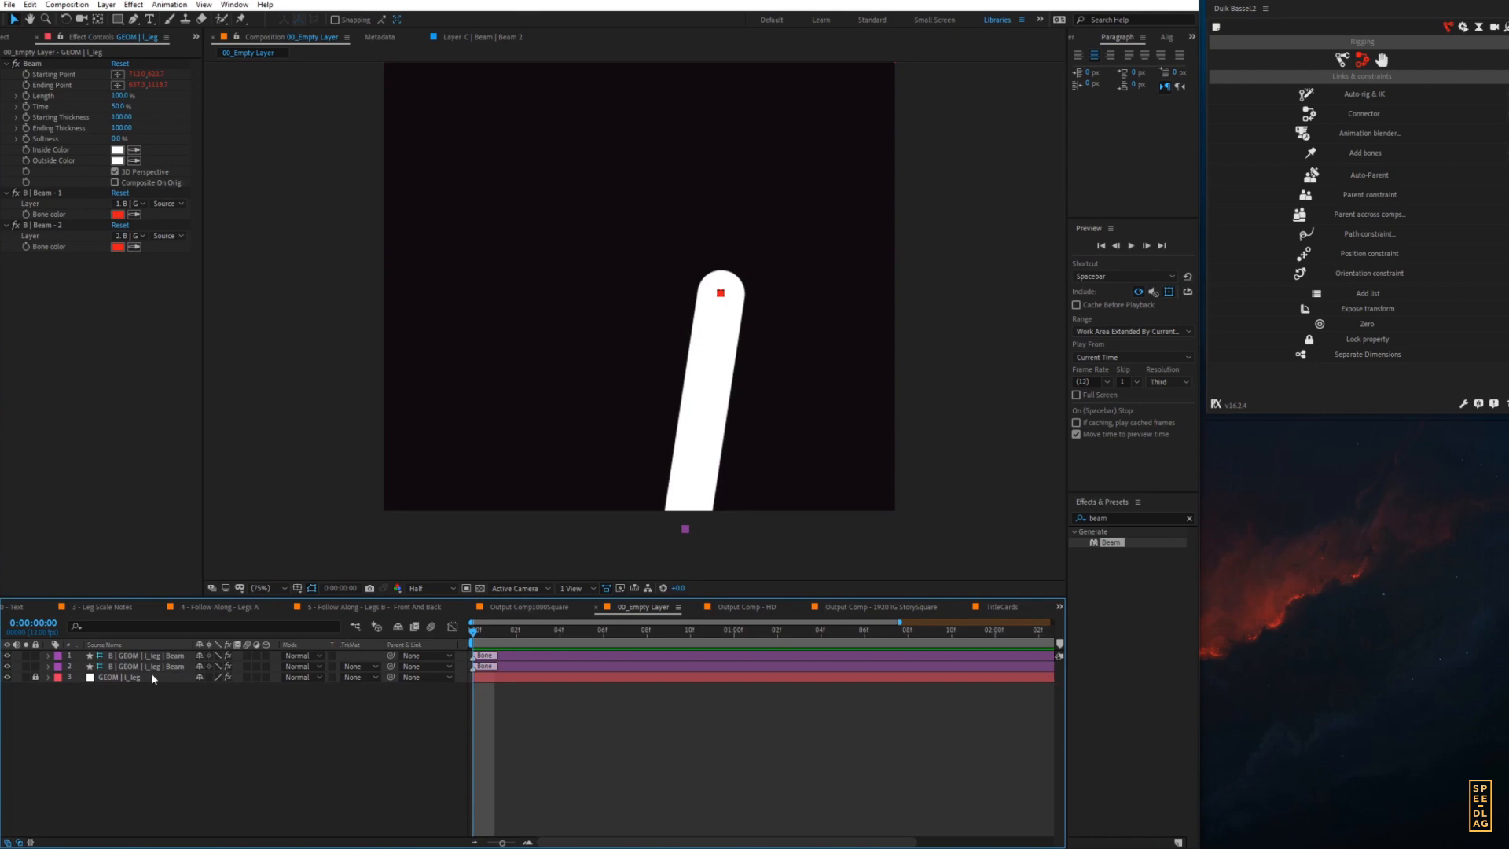
# - Select the bone at the top of the leg and reveal its Position property
pyautogui.moveTo(721, 314); pyautogui.dragTo(640, 292)
pyautogui.click(719, 293)
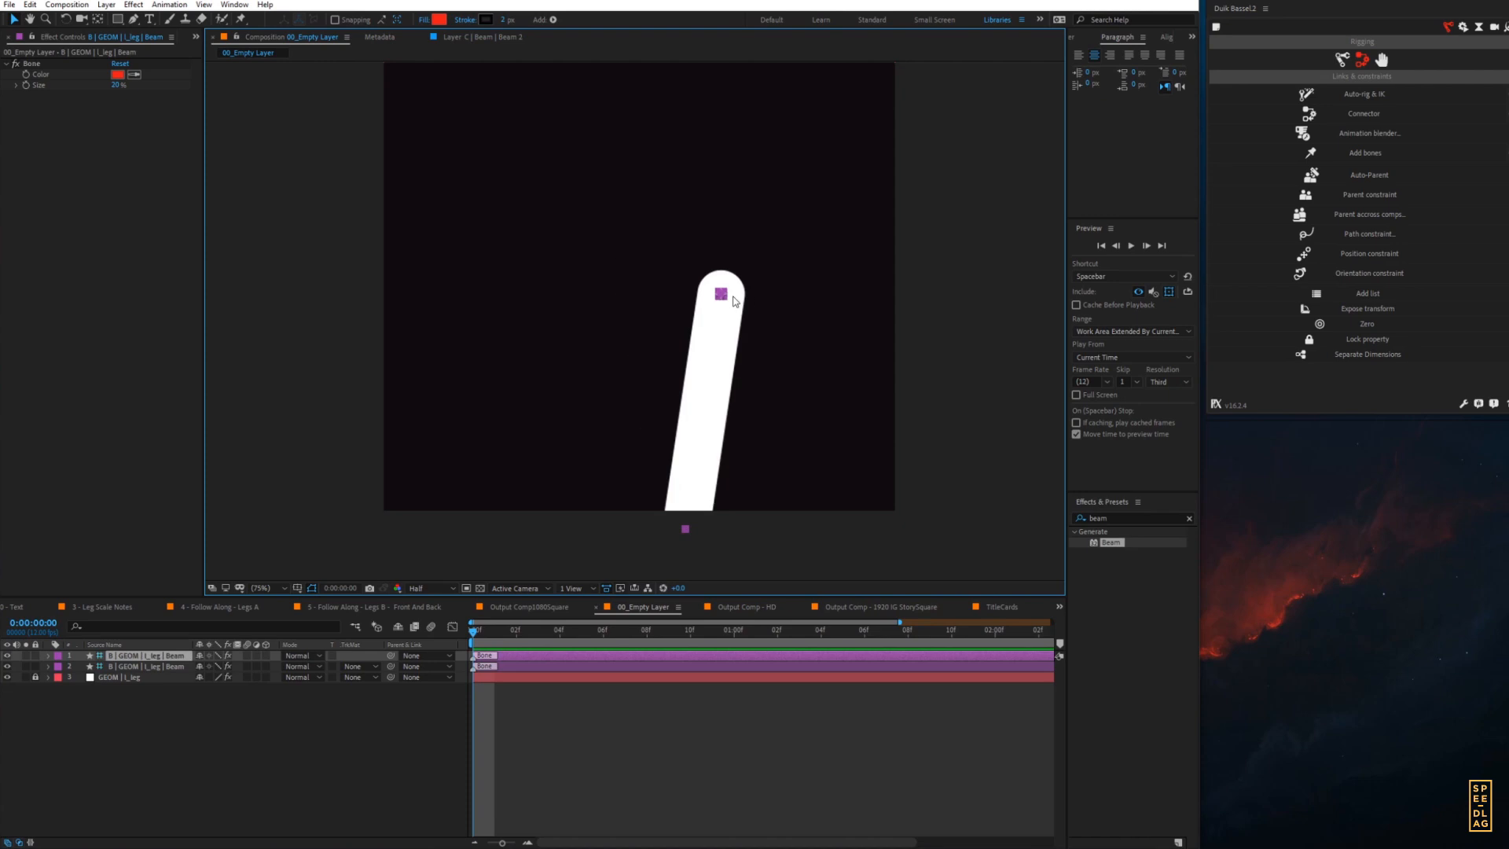
pyautogui.press('p')
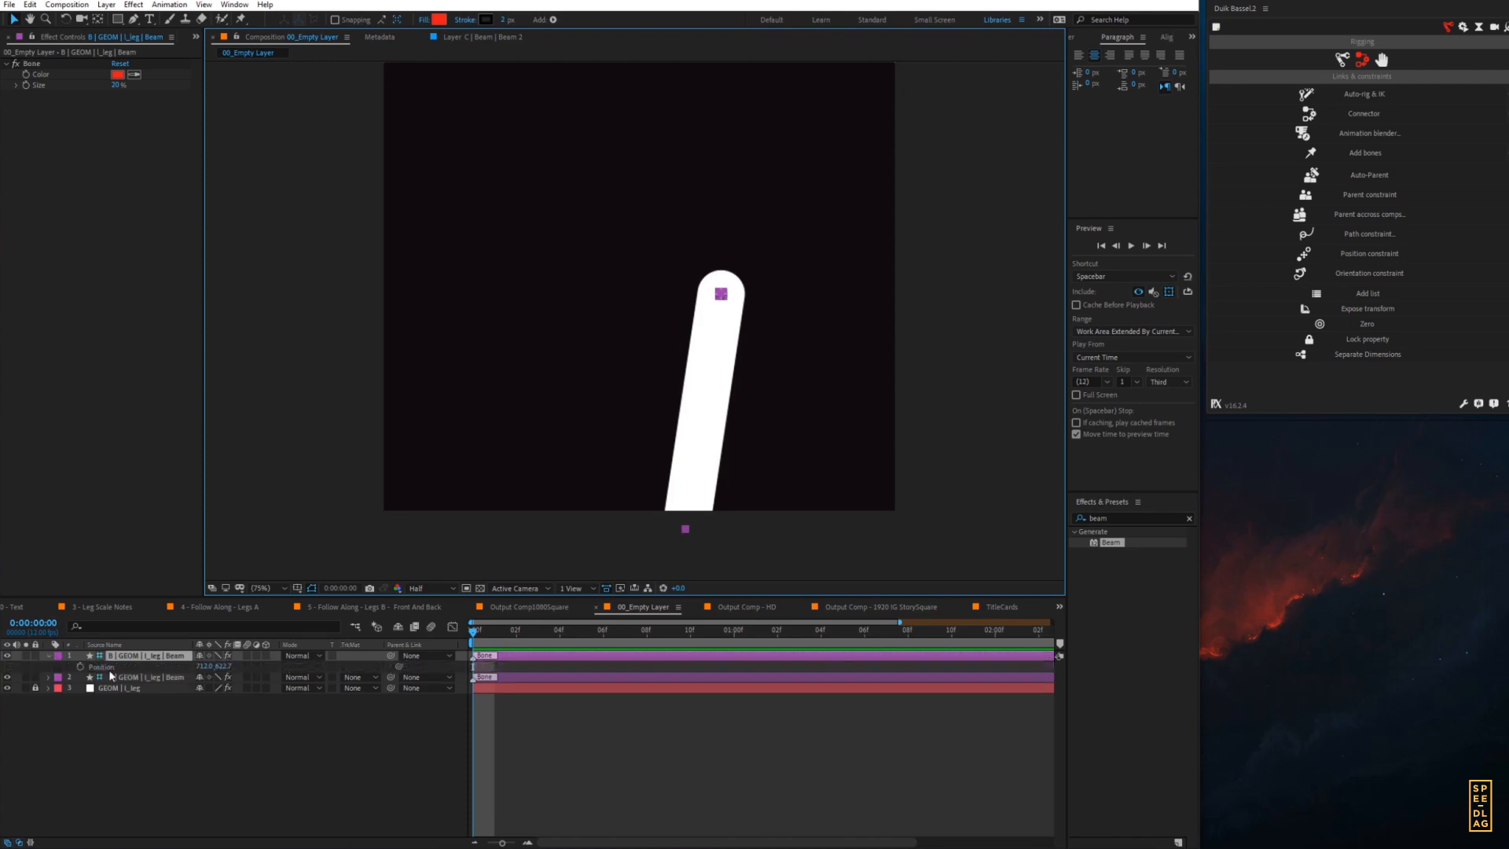
pyautogui.click(49, 656)
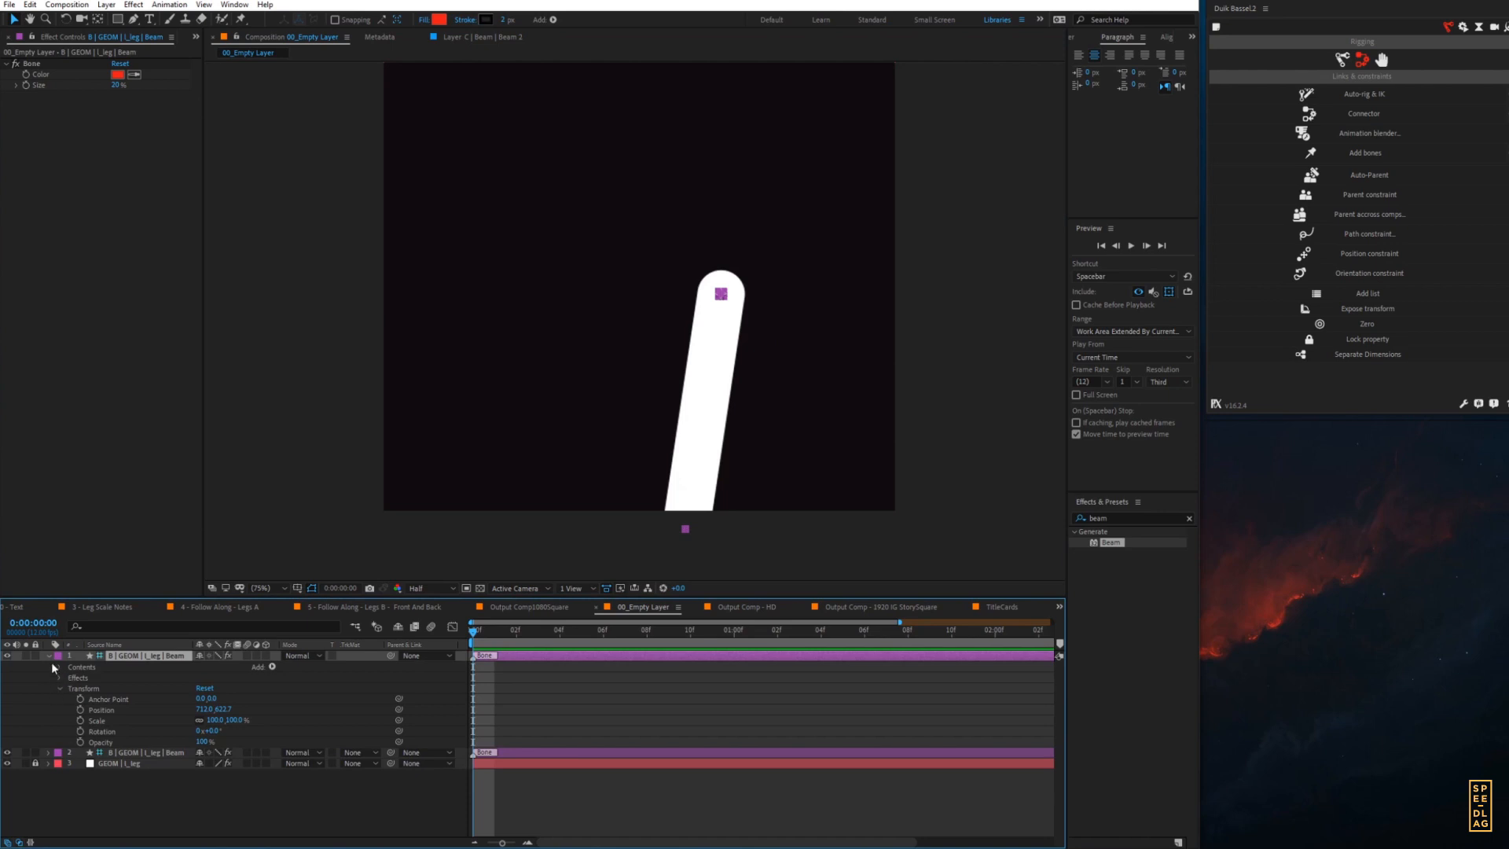
pyautogui.press('p')
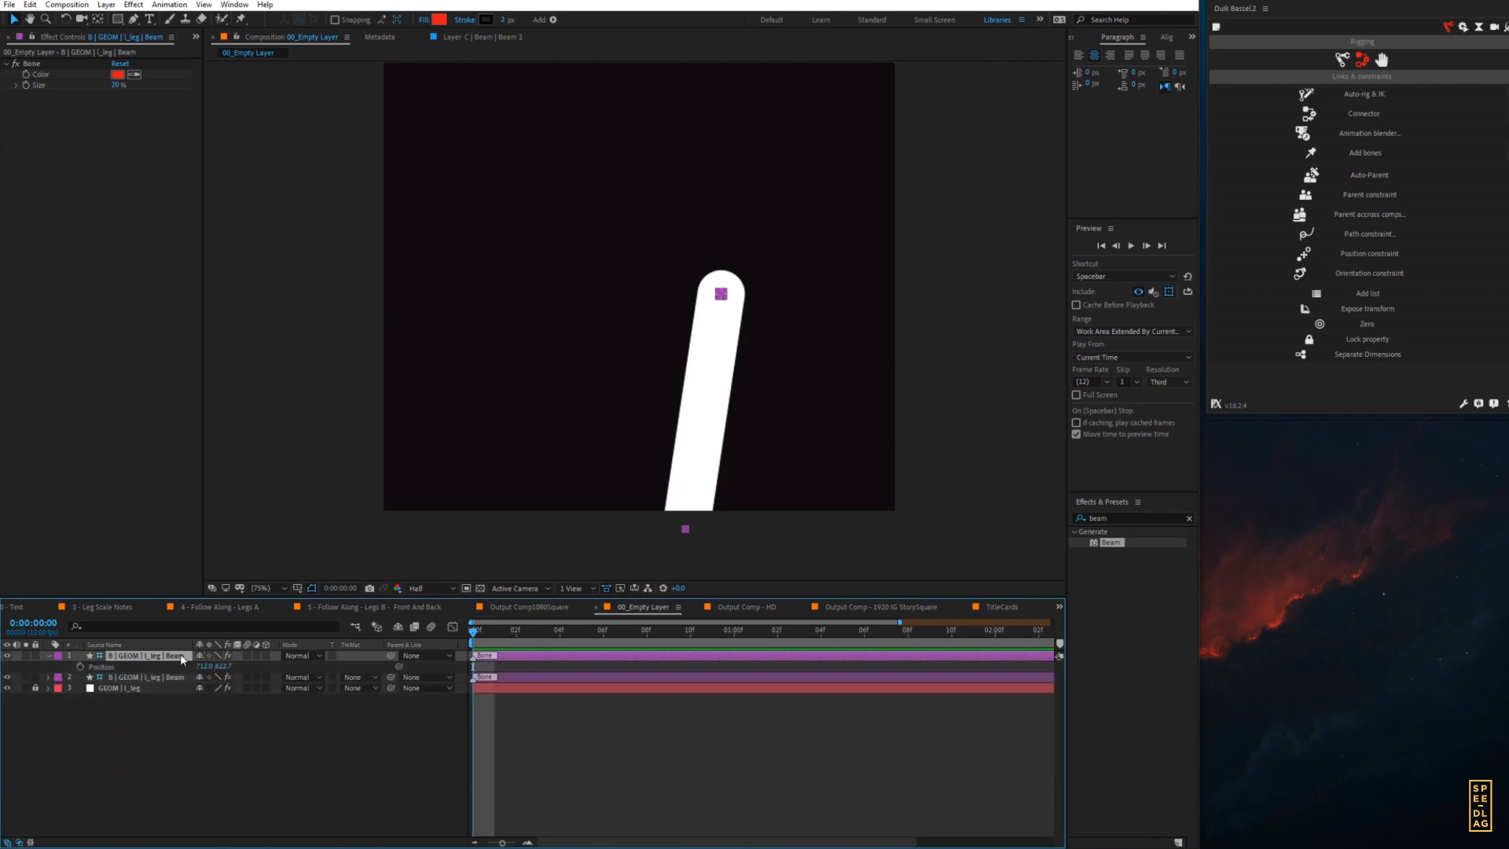
# - Try moving the top bone up and to the left with its Position property shown
pyautogui.moveTo(718, 294); pyautogui.dragTo(702, 253)
pyautogui.hotkey('ctrl', 'z')
pyautogui.click(96, 737)
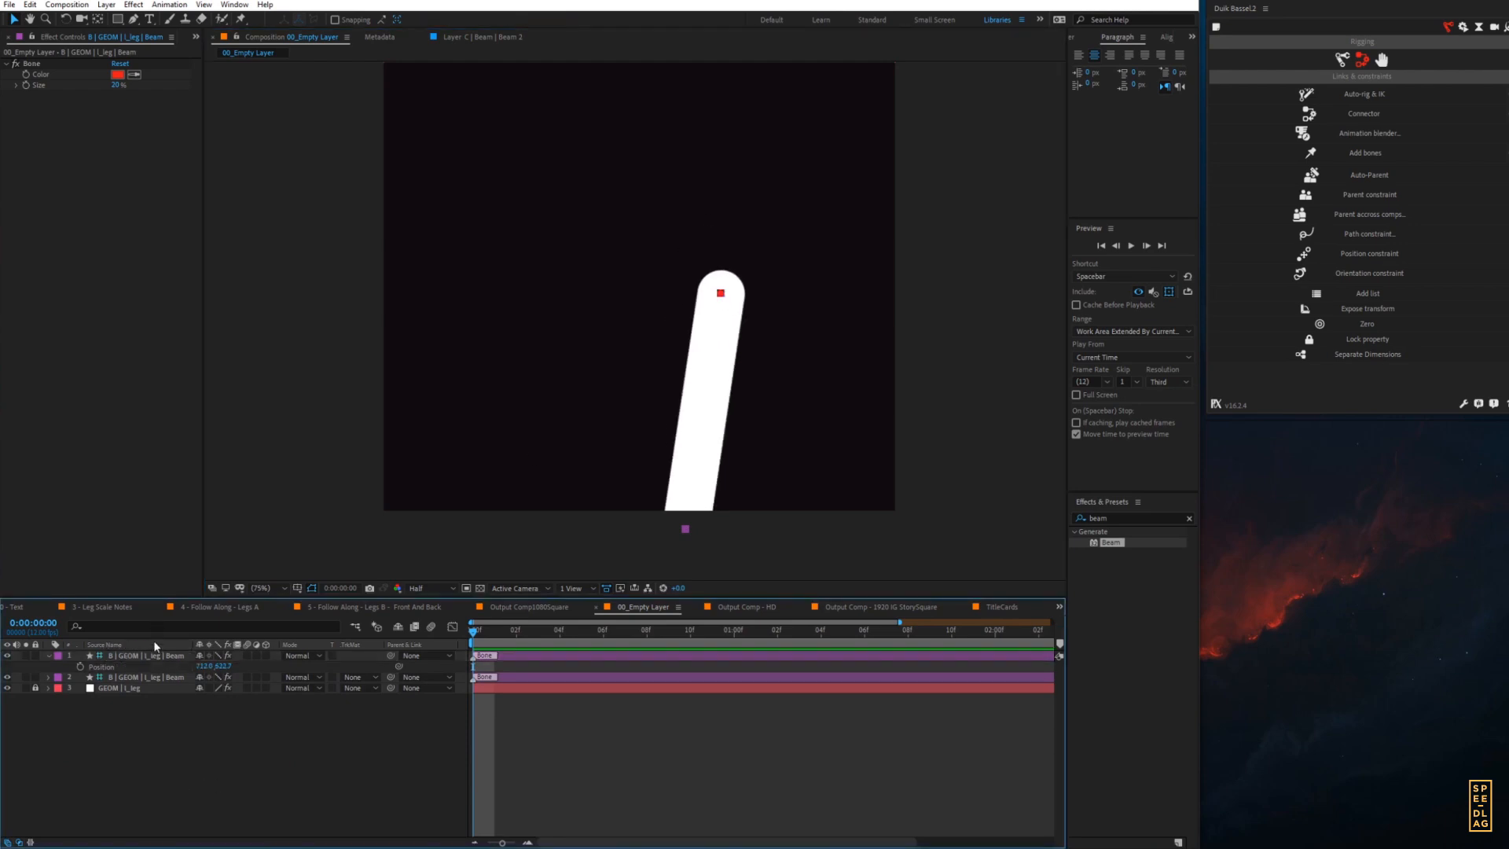
# - Create a Duik slider controller for the bone at the top of the leg and place it just above the beam
pyautogui.click(119, 654)
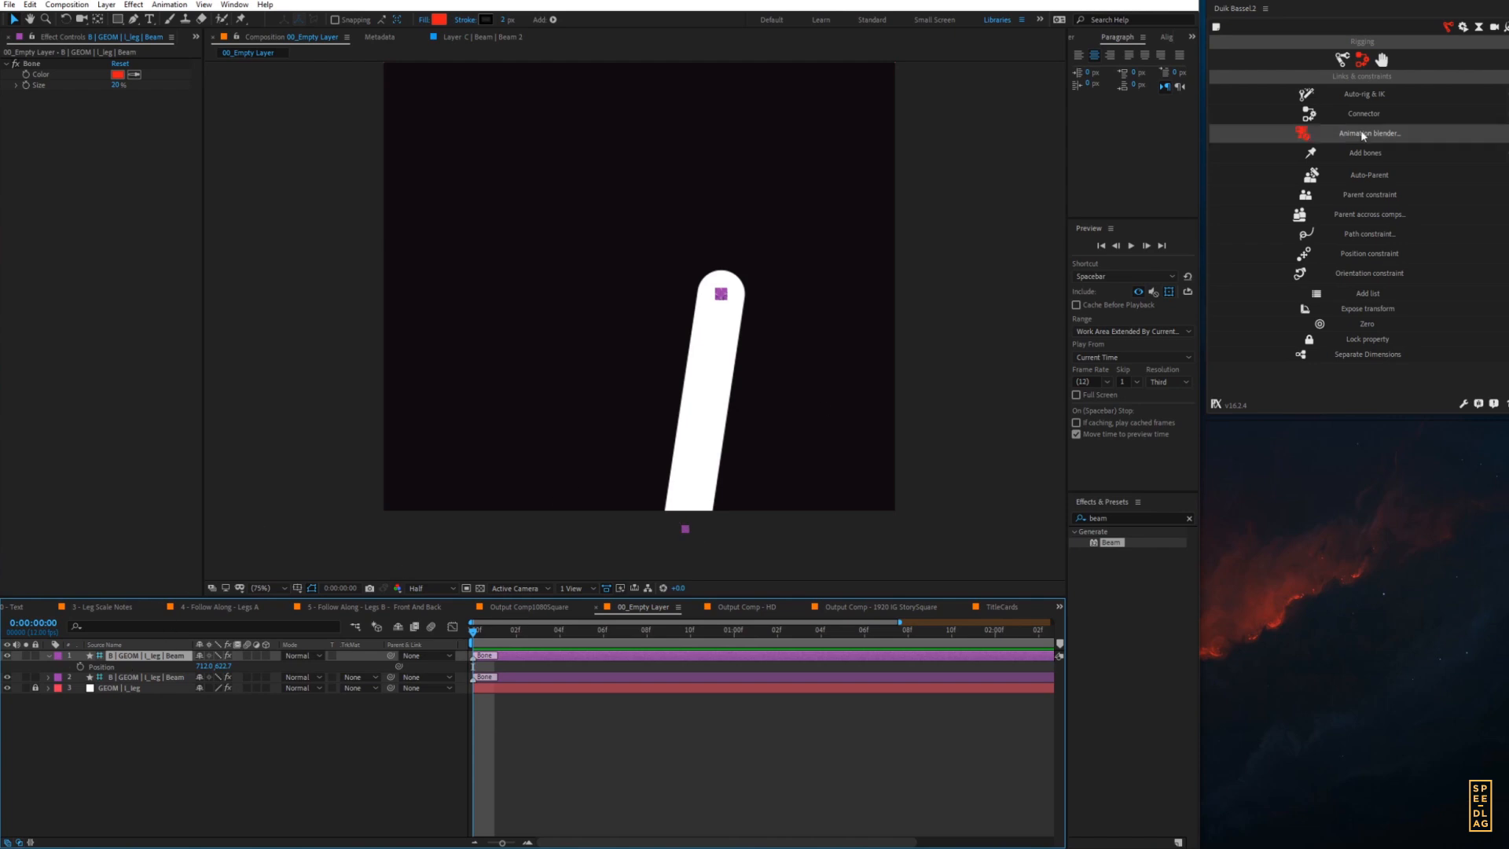
pyautogui.click(1382, 61)
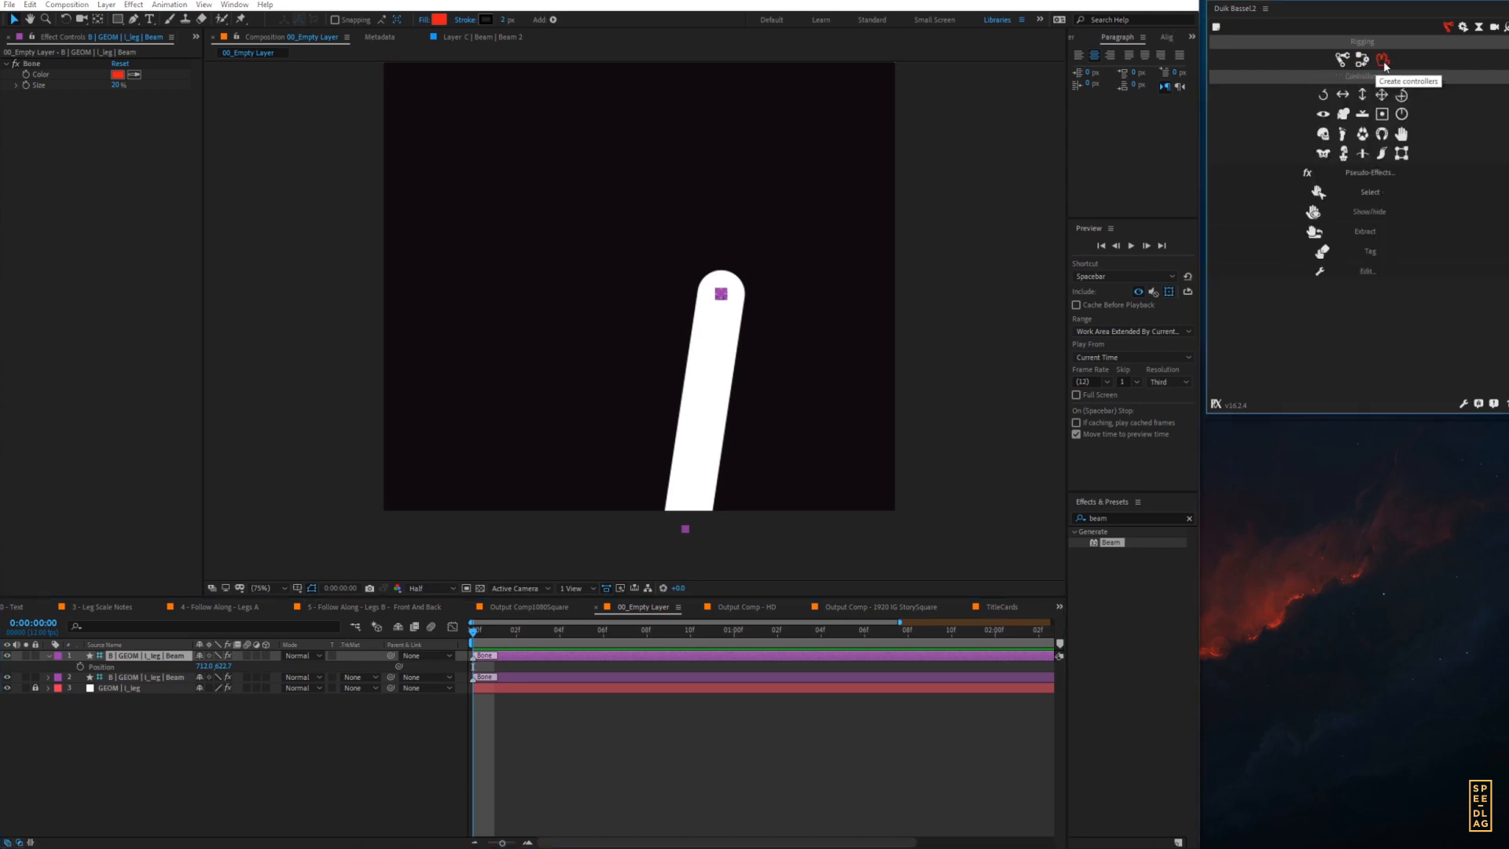
pyautogui.click(1363, 114)
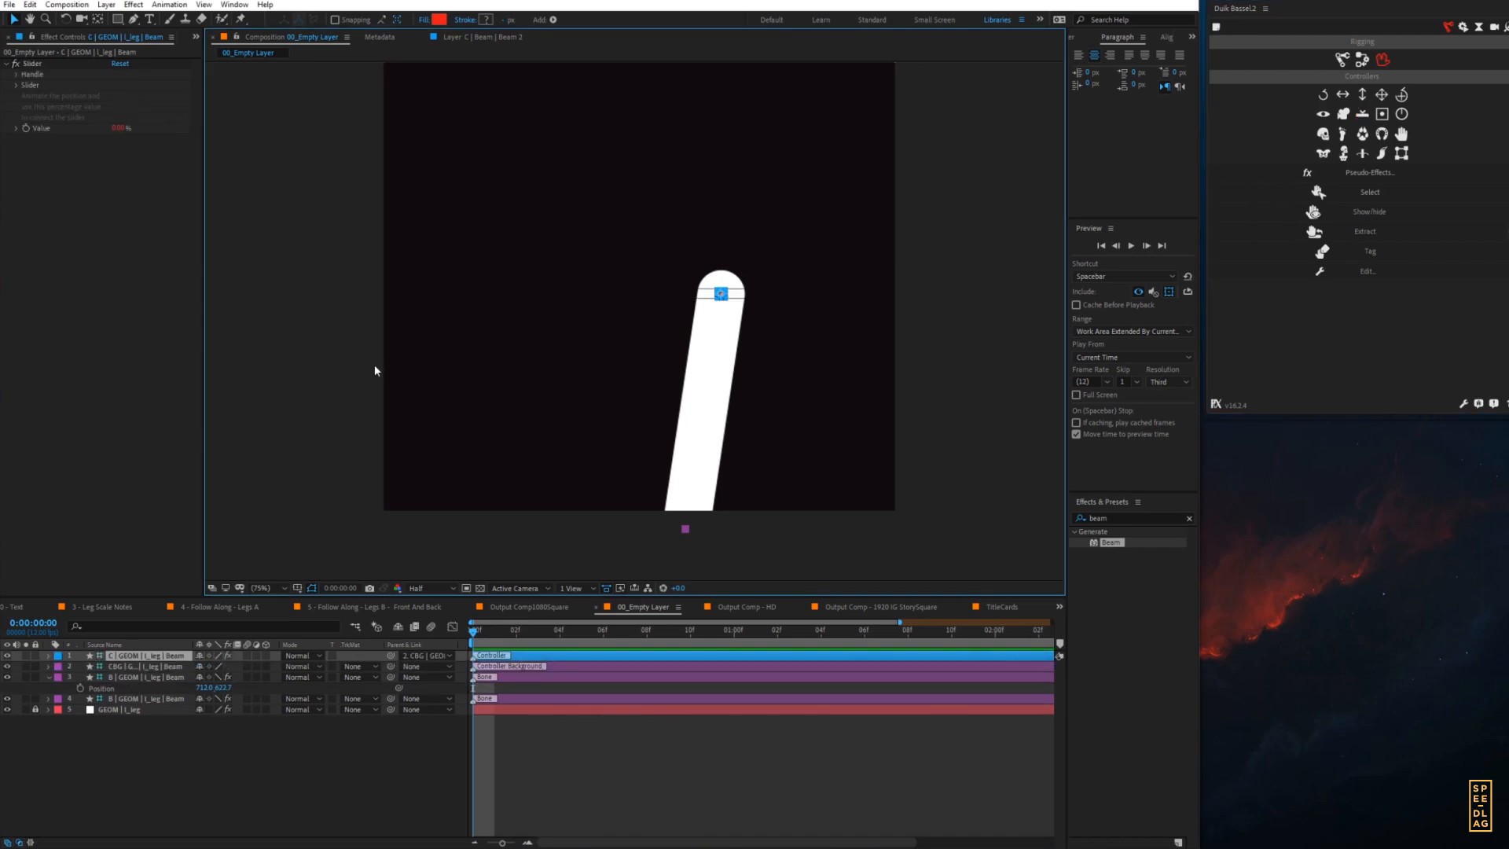
pyautogui.moveTo(703, 294); pyautogui.dragTo(708, 251)
# - Change the Slider color of the controller from its effect settings to blue (1B9DE0)
pyautogui.click(129, 656)
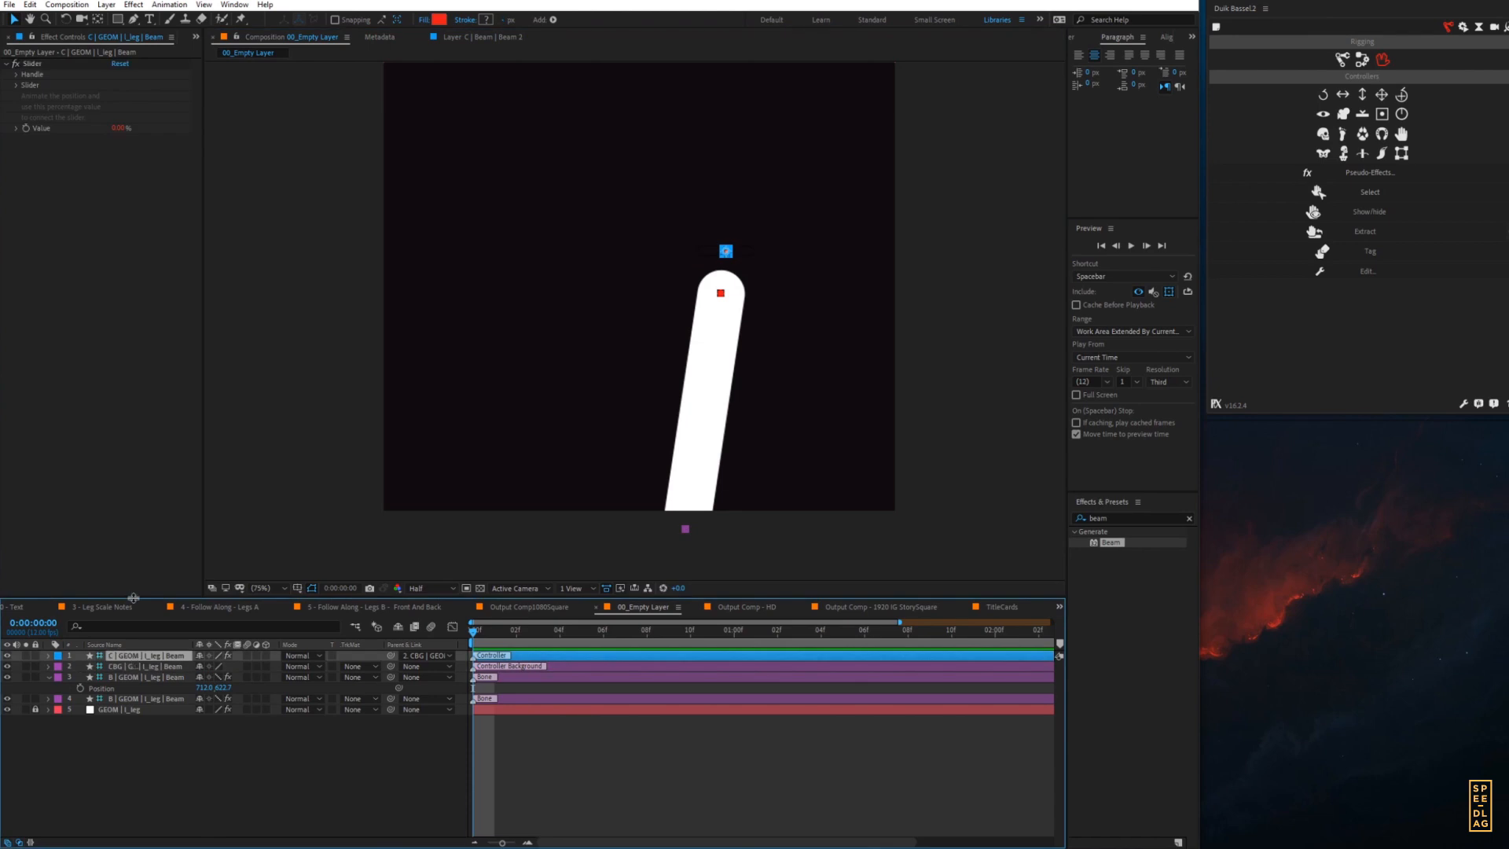
pyautogui.click(16, 77)
pyautogui.click(16, 75)
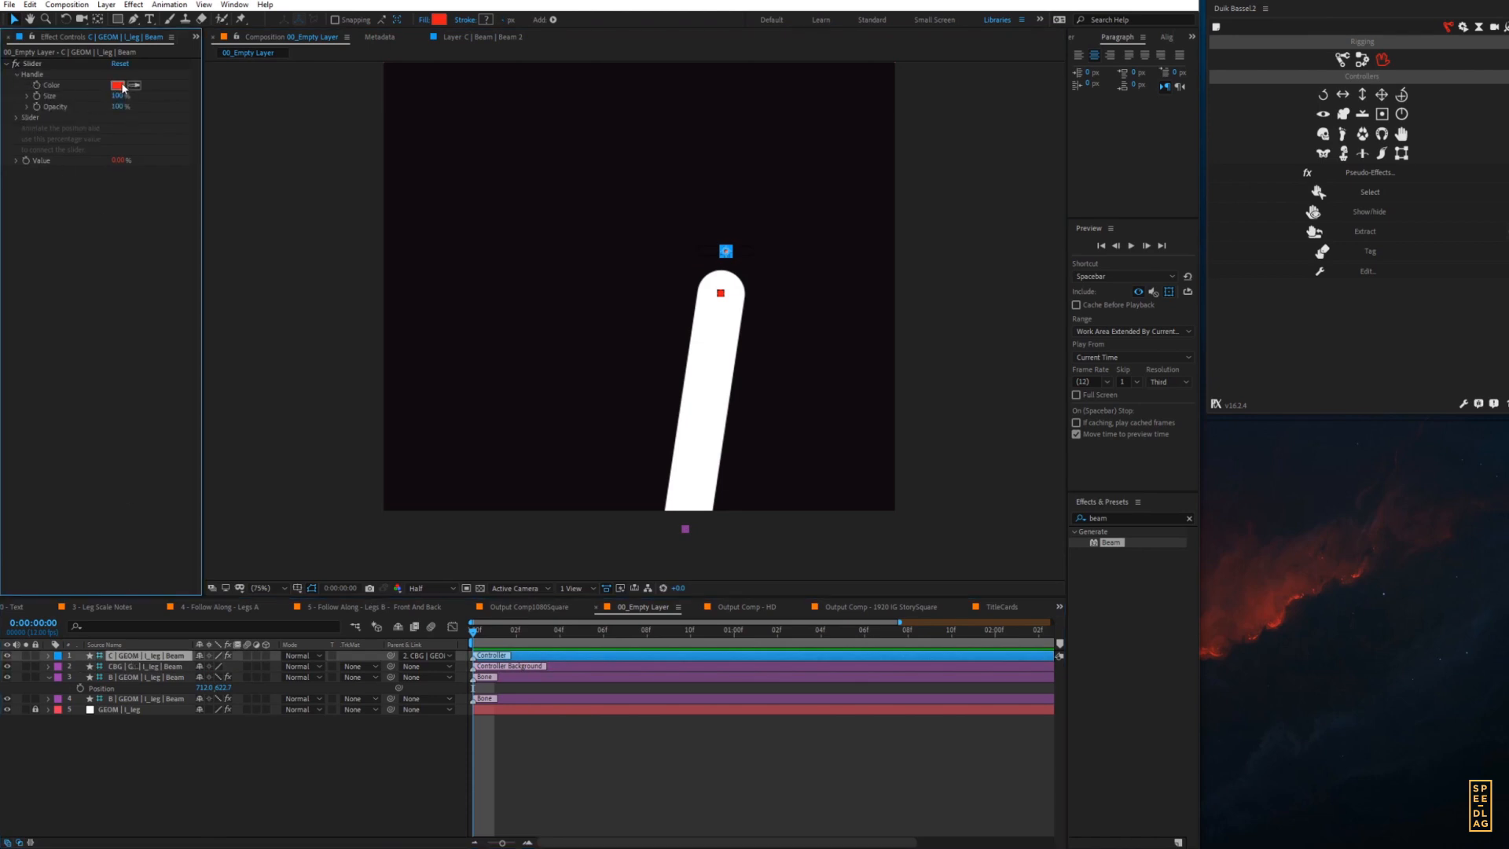
pyautogui.click(15, 118)
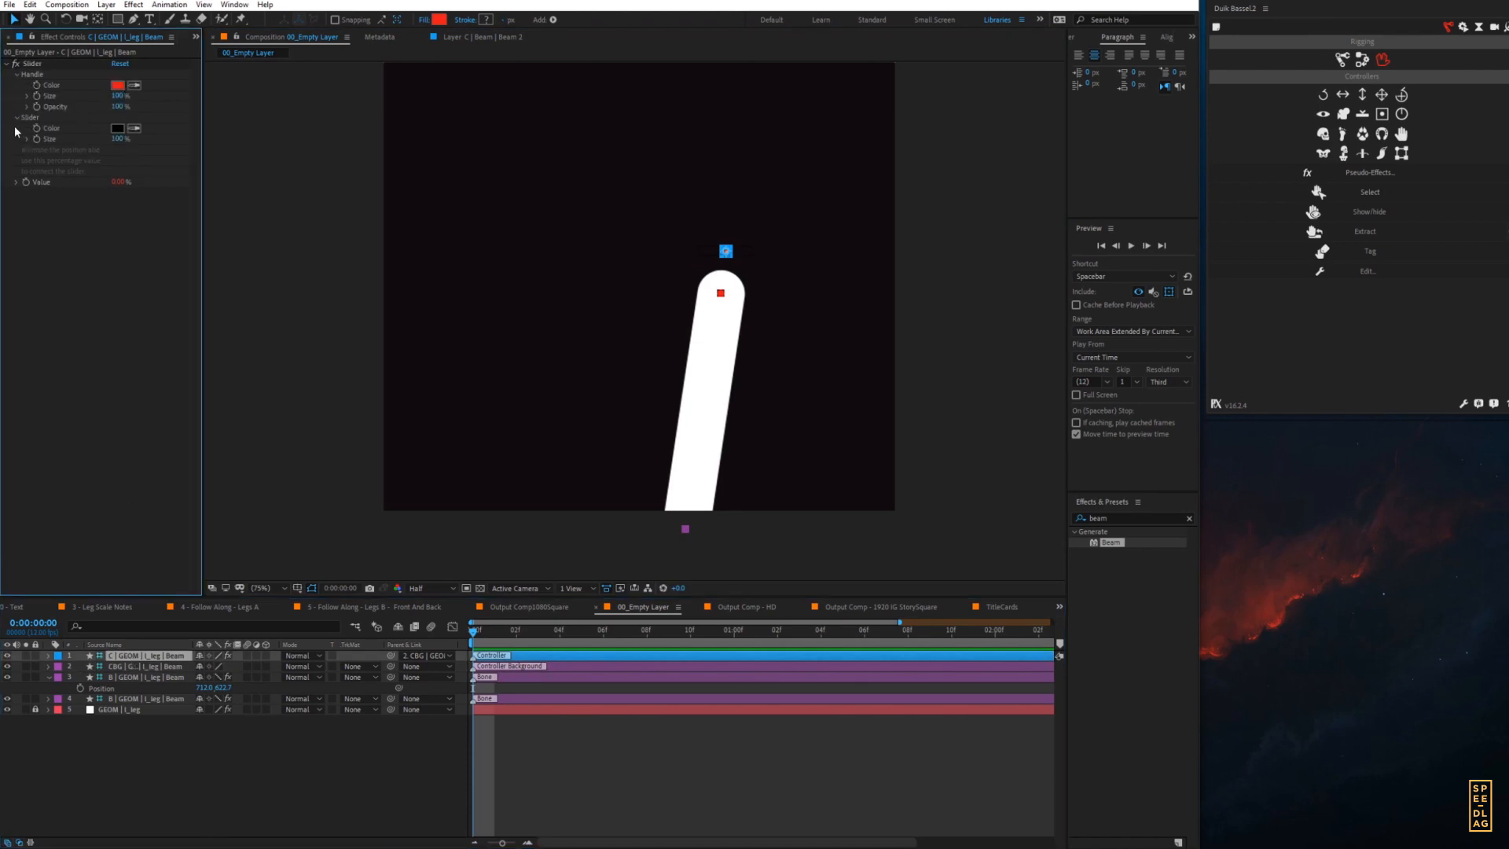
pyautogui.click(118, 128)
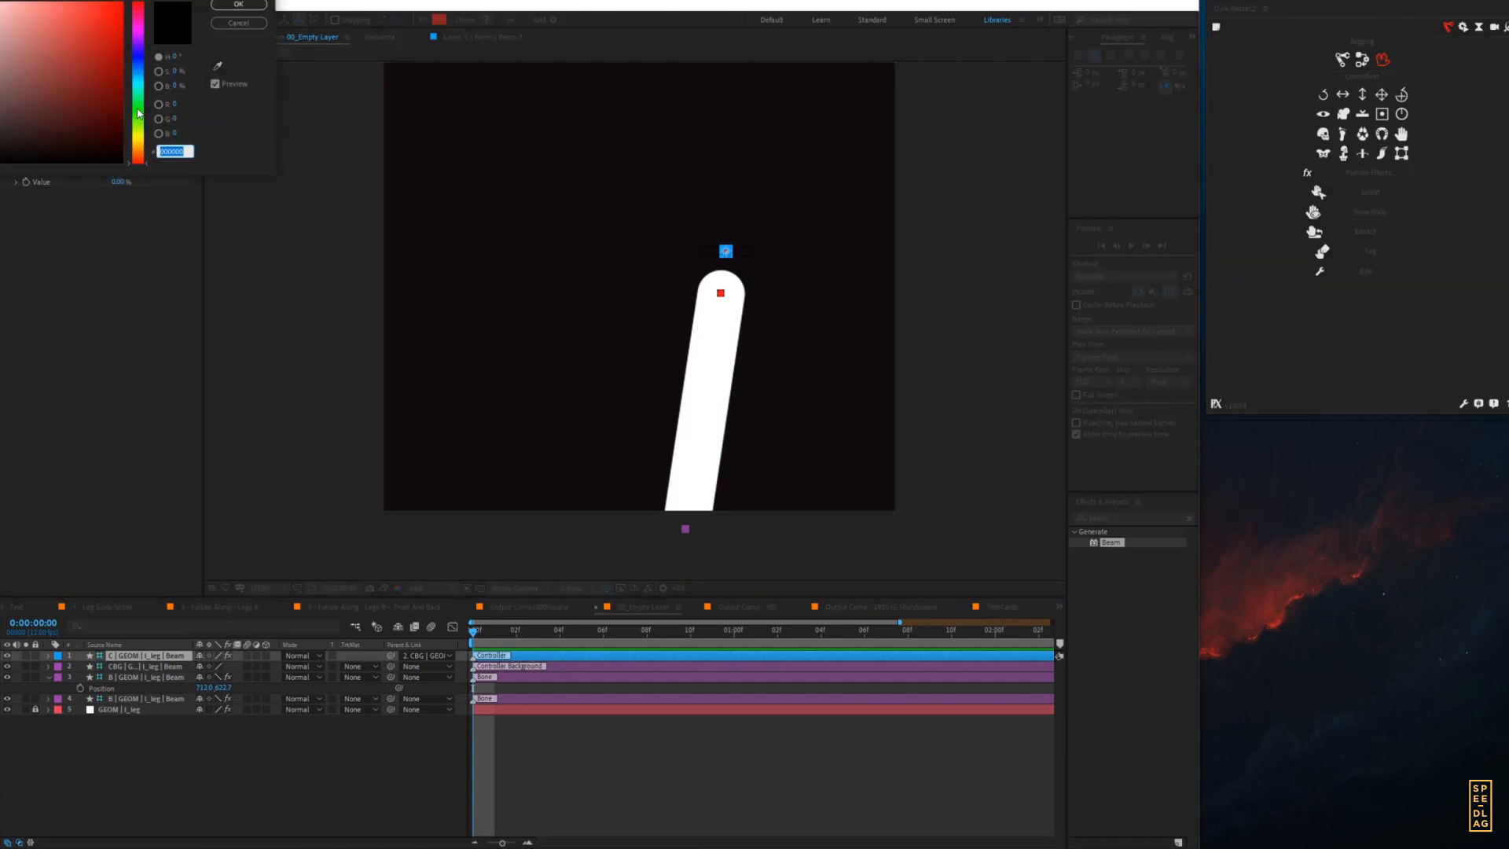
pyautogui.click(138, 72)
pyautogui.click(103, 18)
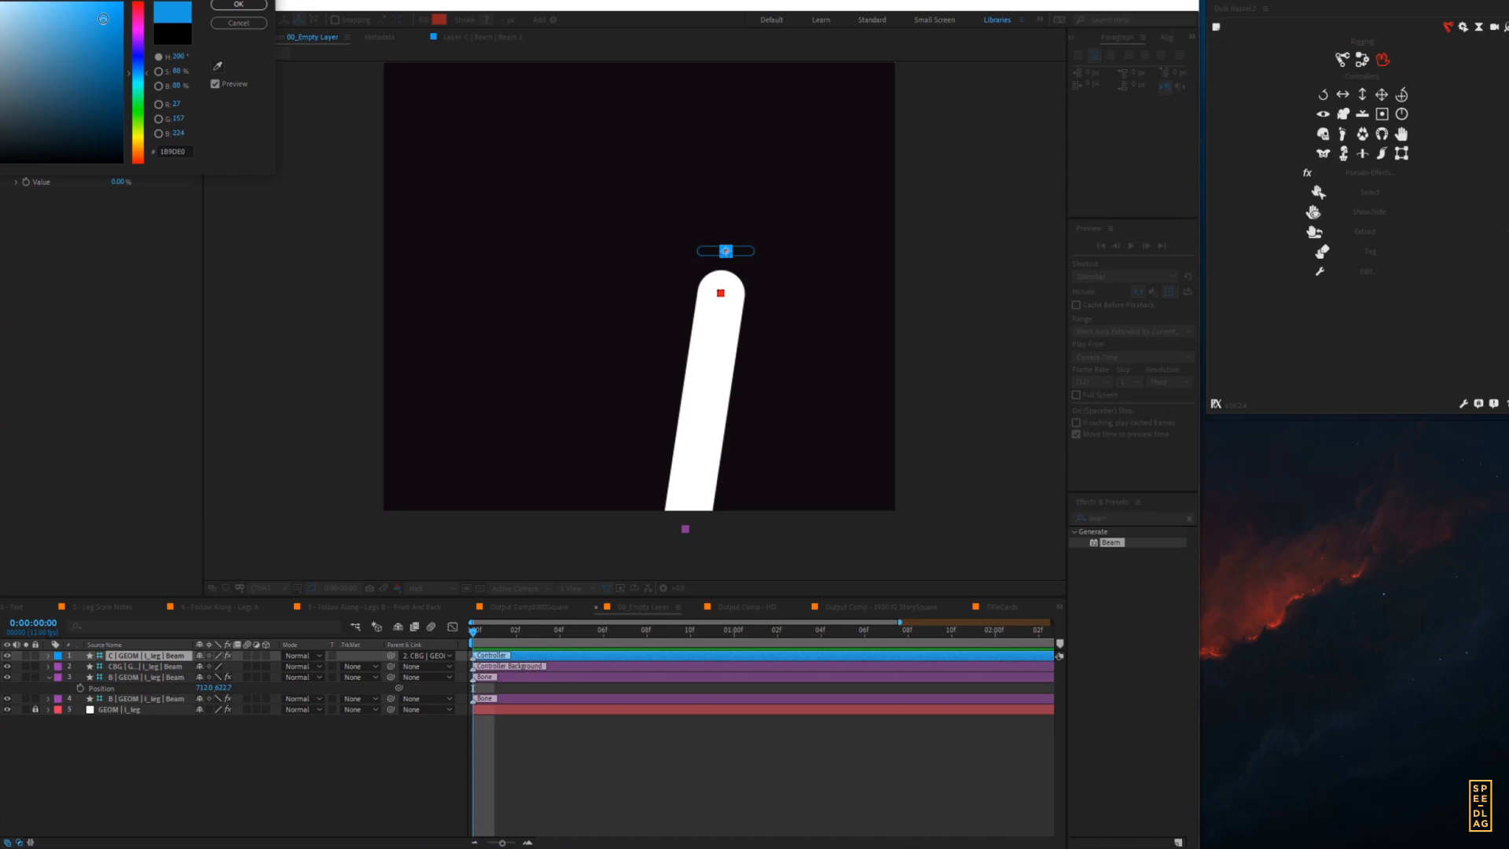
pyautogui.click(238, 5)
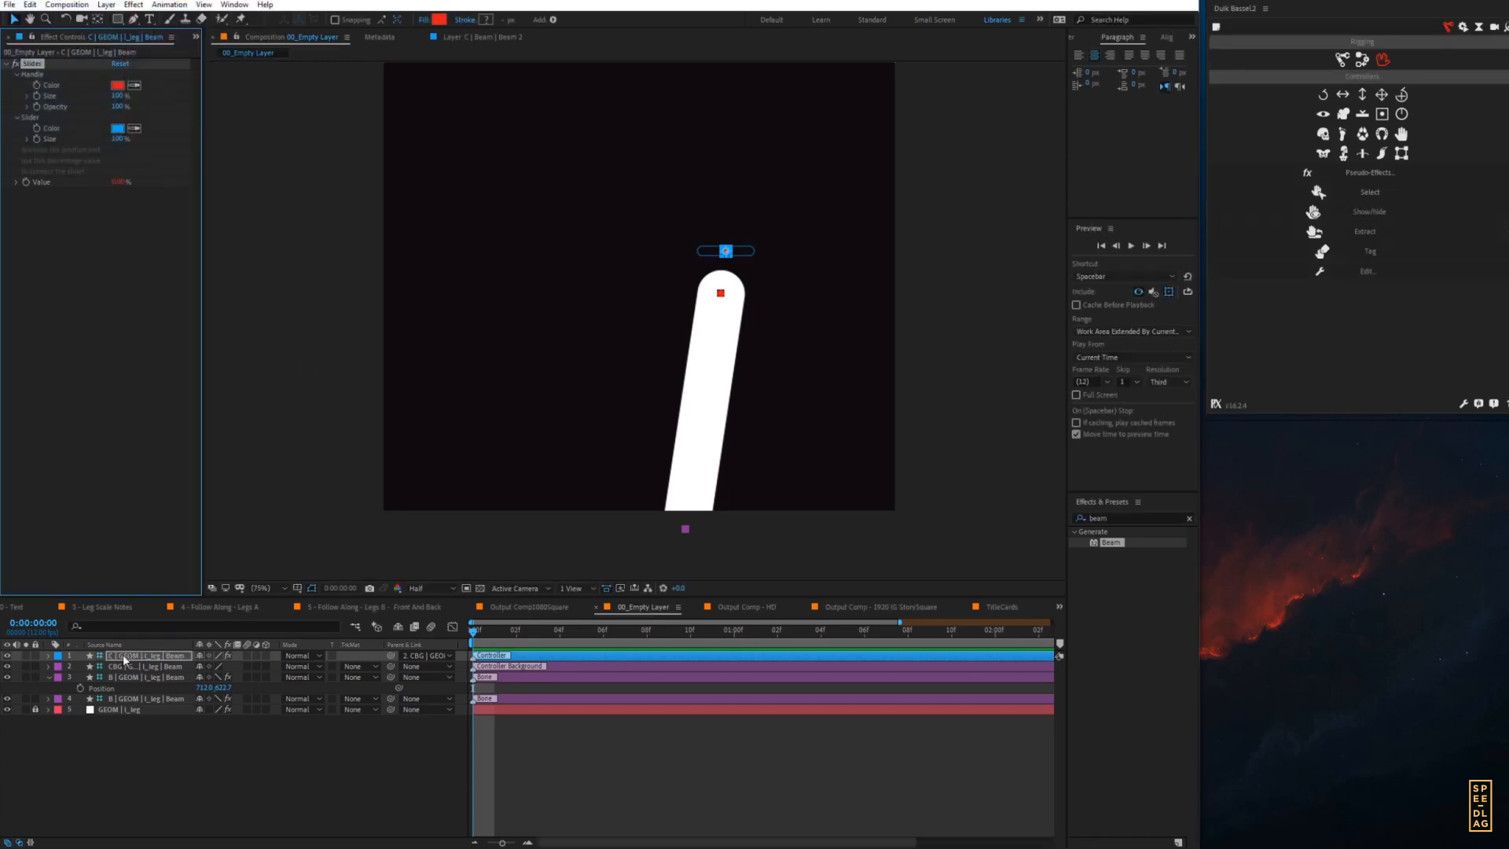
# - Unlock the GEOM | l_leg layer and set its label color to B 1
pyautogui.click(35, 709)
pyautogui.click(101, 710)
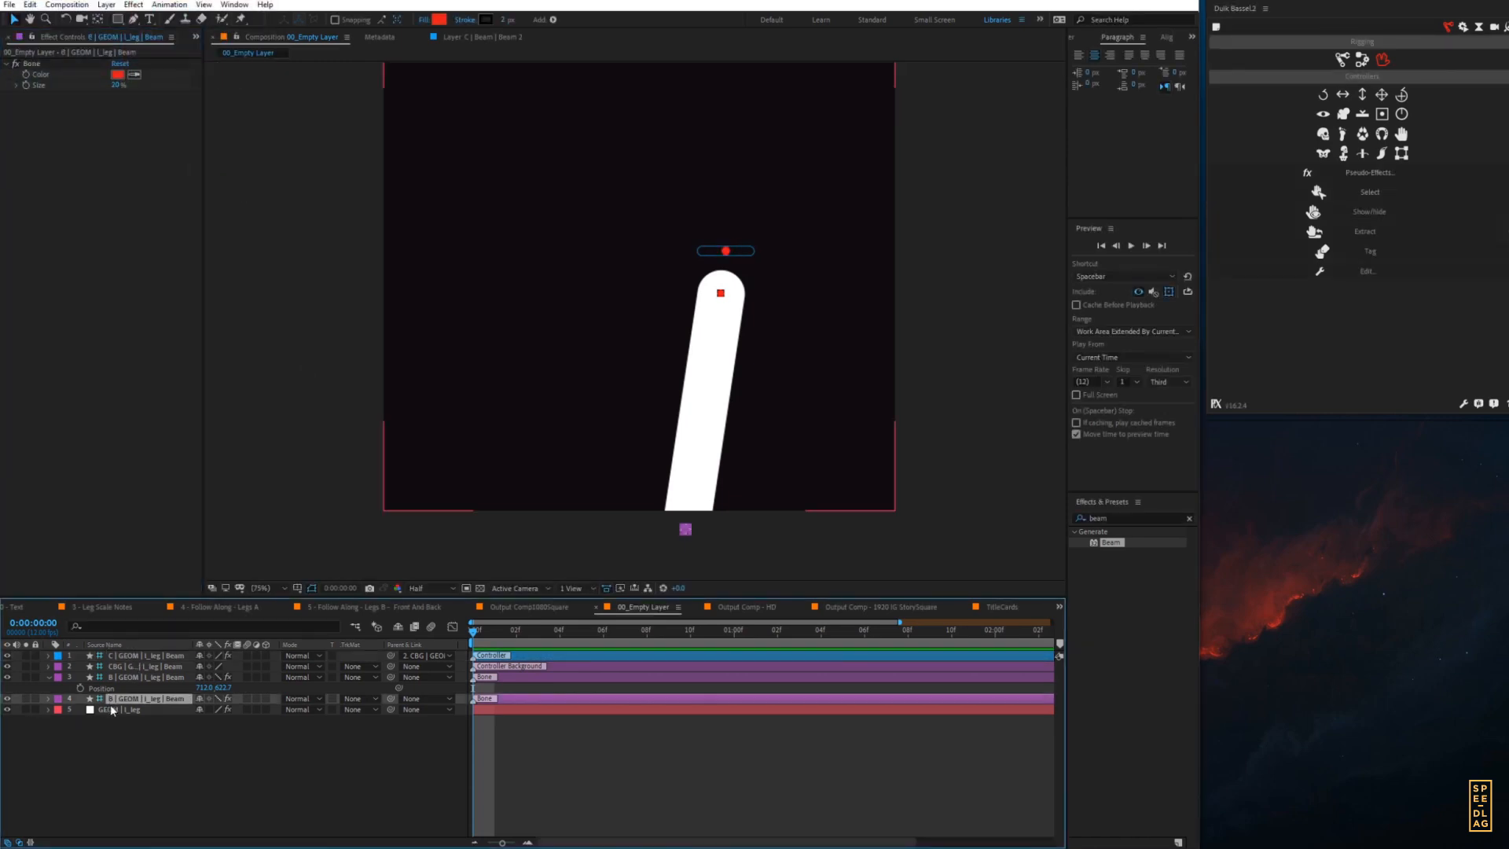
pyautogui.click(59, 710)
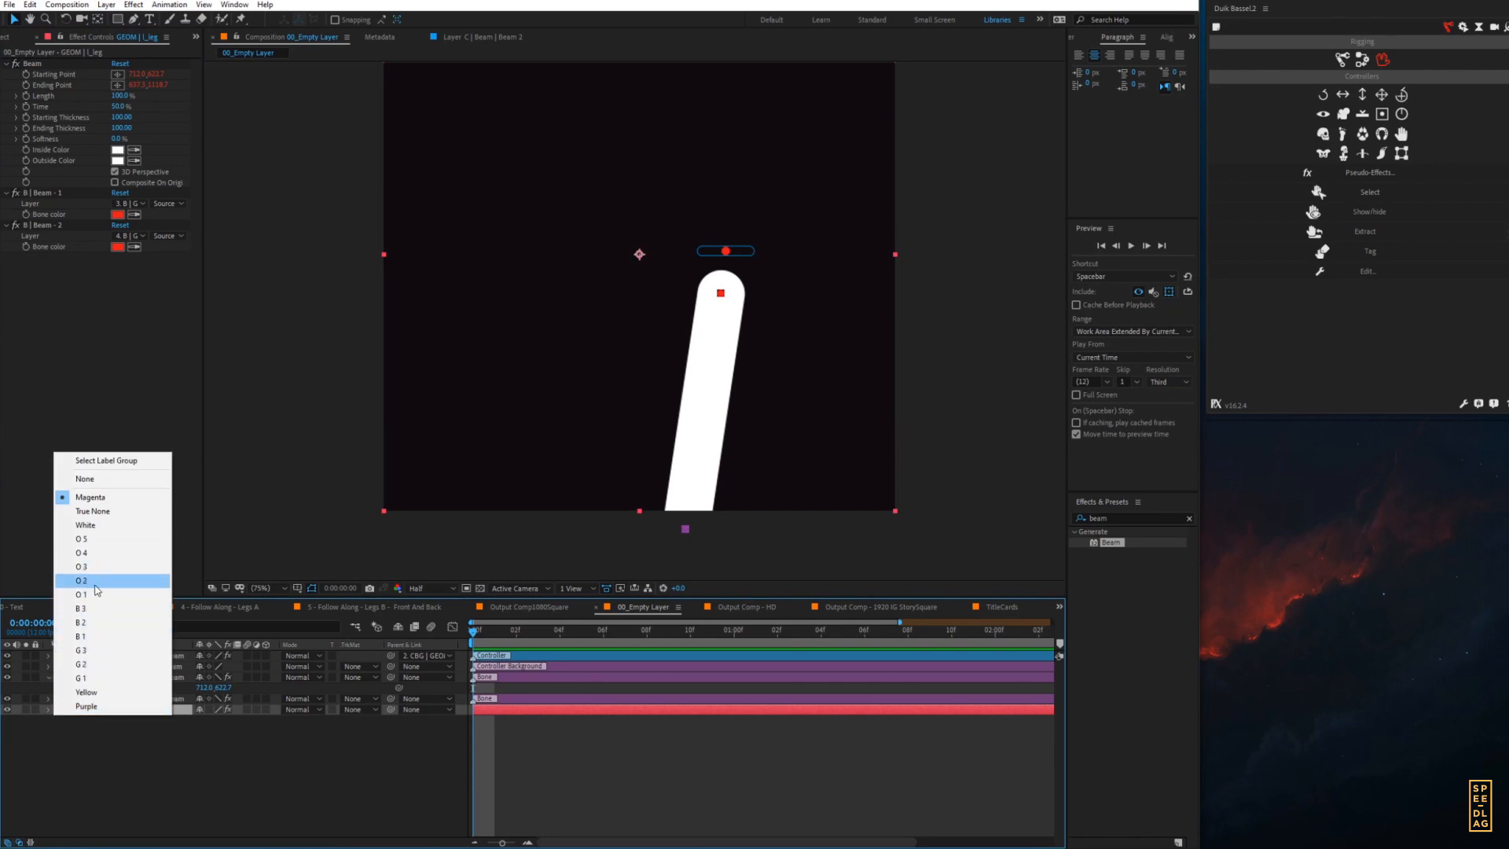
pyautogui.click(88, 635)
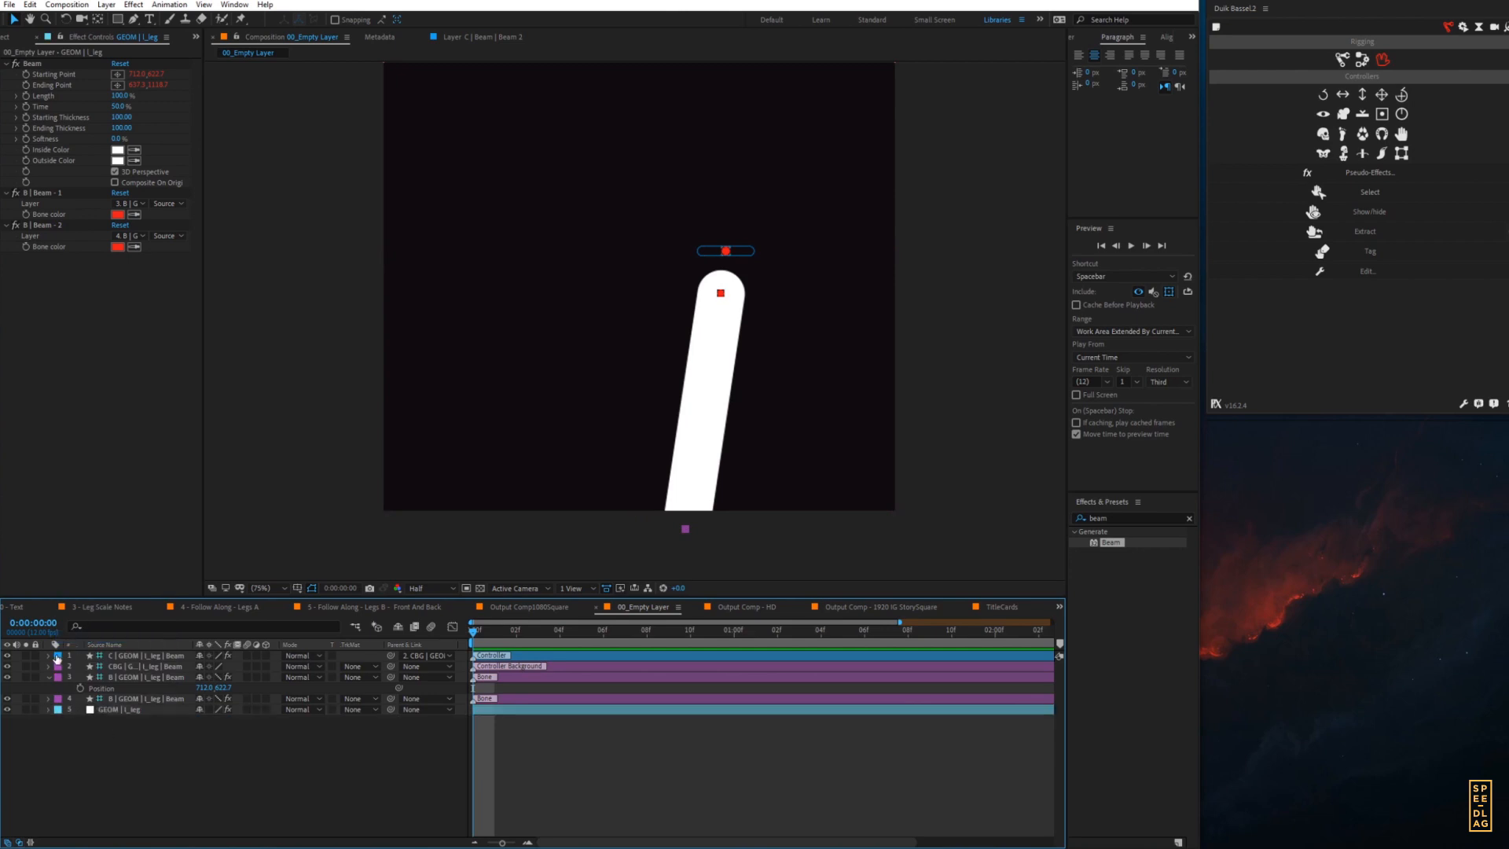
# - Set the slider controller layer's label color to B 1 and deselect the layers
pyautogui.click(58, 655)
pyautogui.click(82, 583)
pyautogui.click(101, 733)
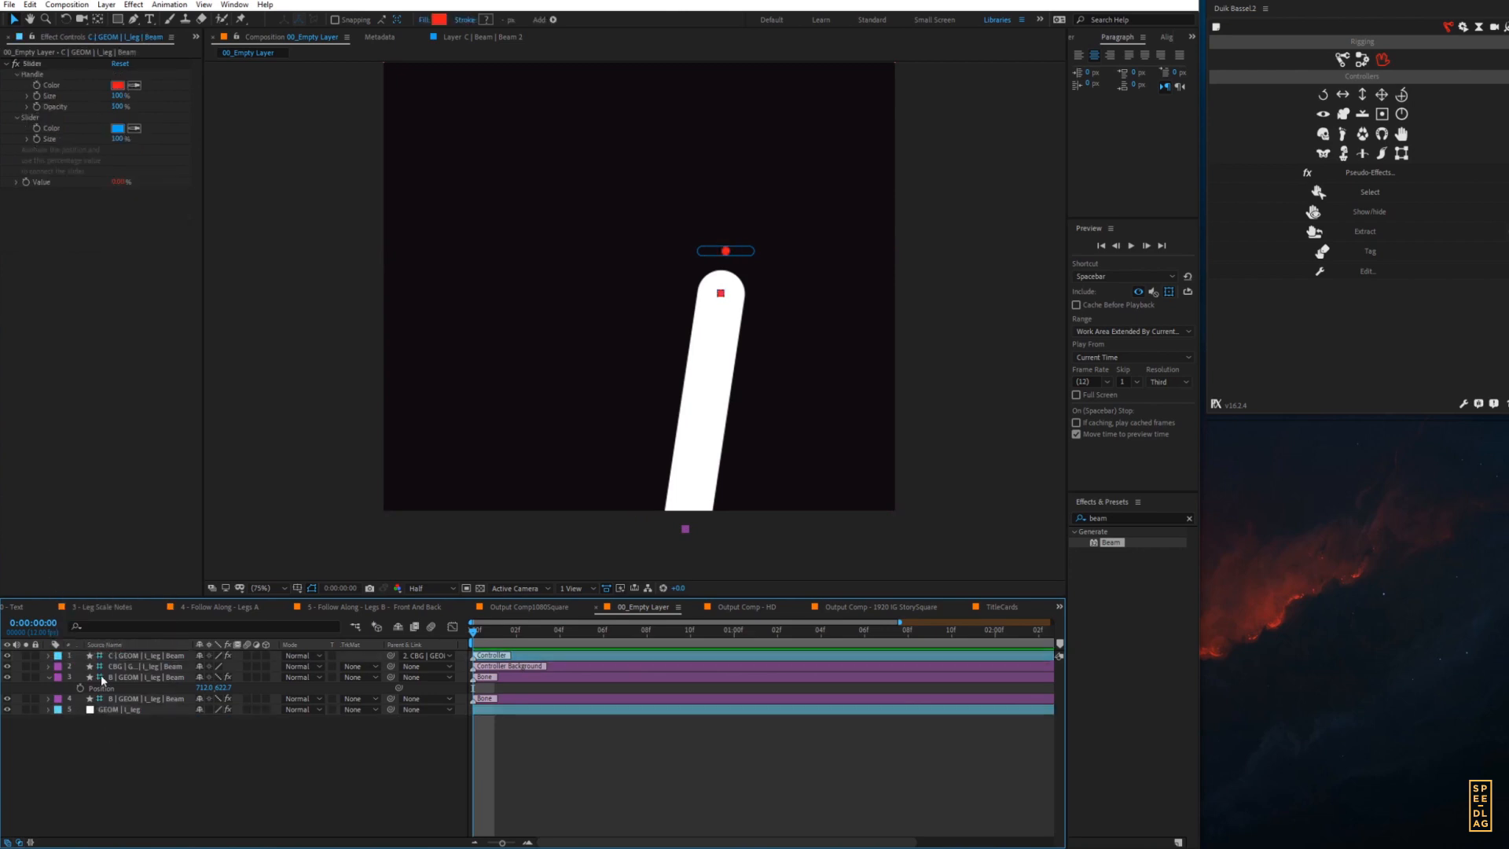
# - Match the slider controller's Slider color to its layer label color by sampling the label
pyautogui.click(136, 655)
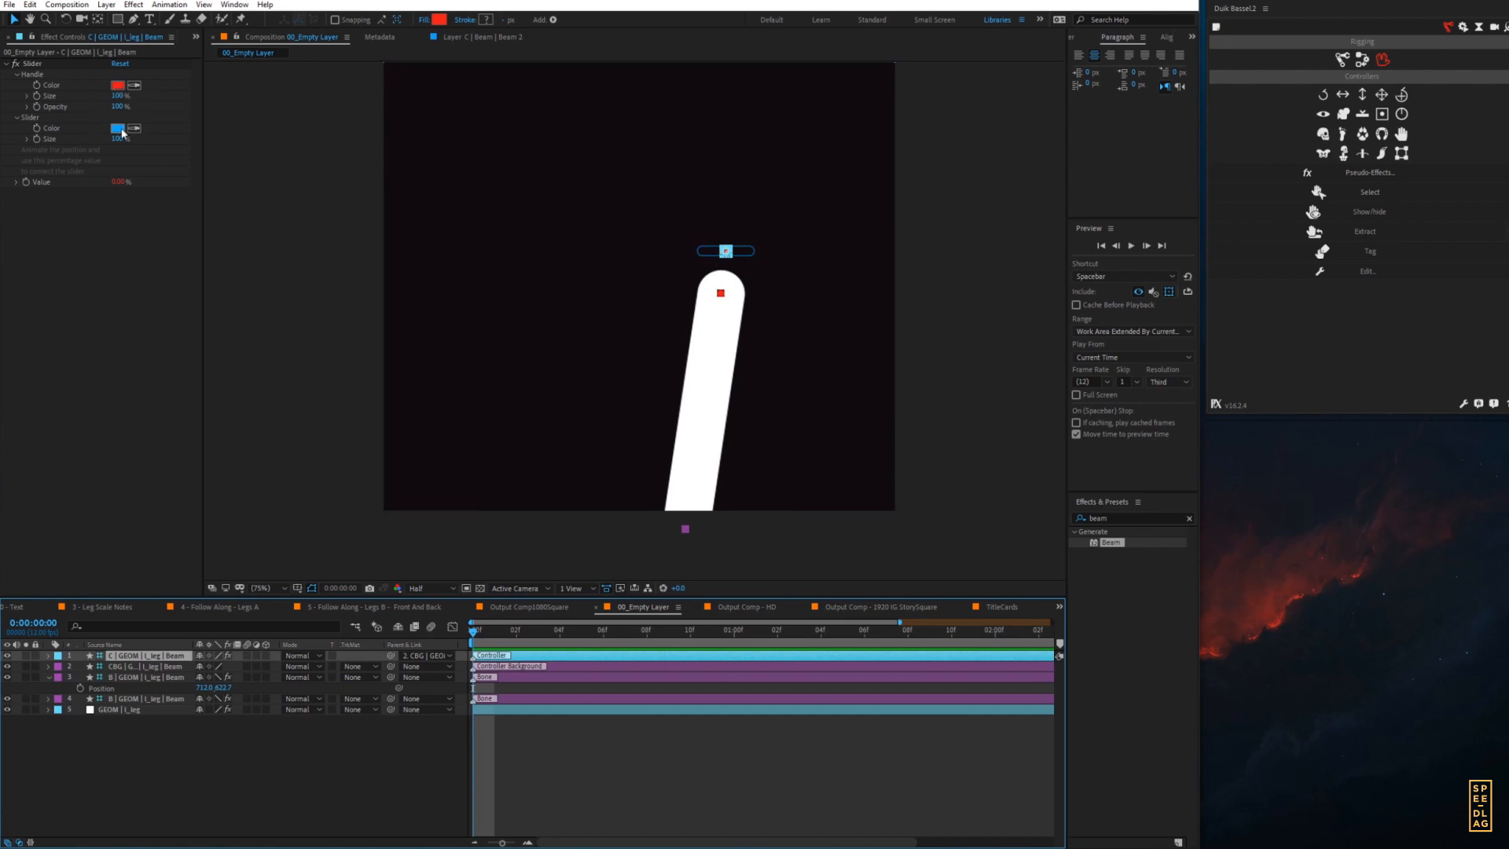
pyautogui.click(134, 128)
pyautogui.click(58, 656)
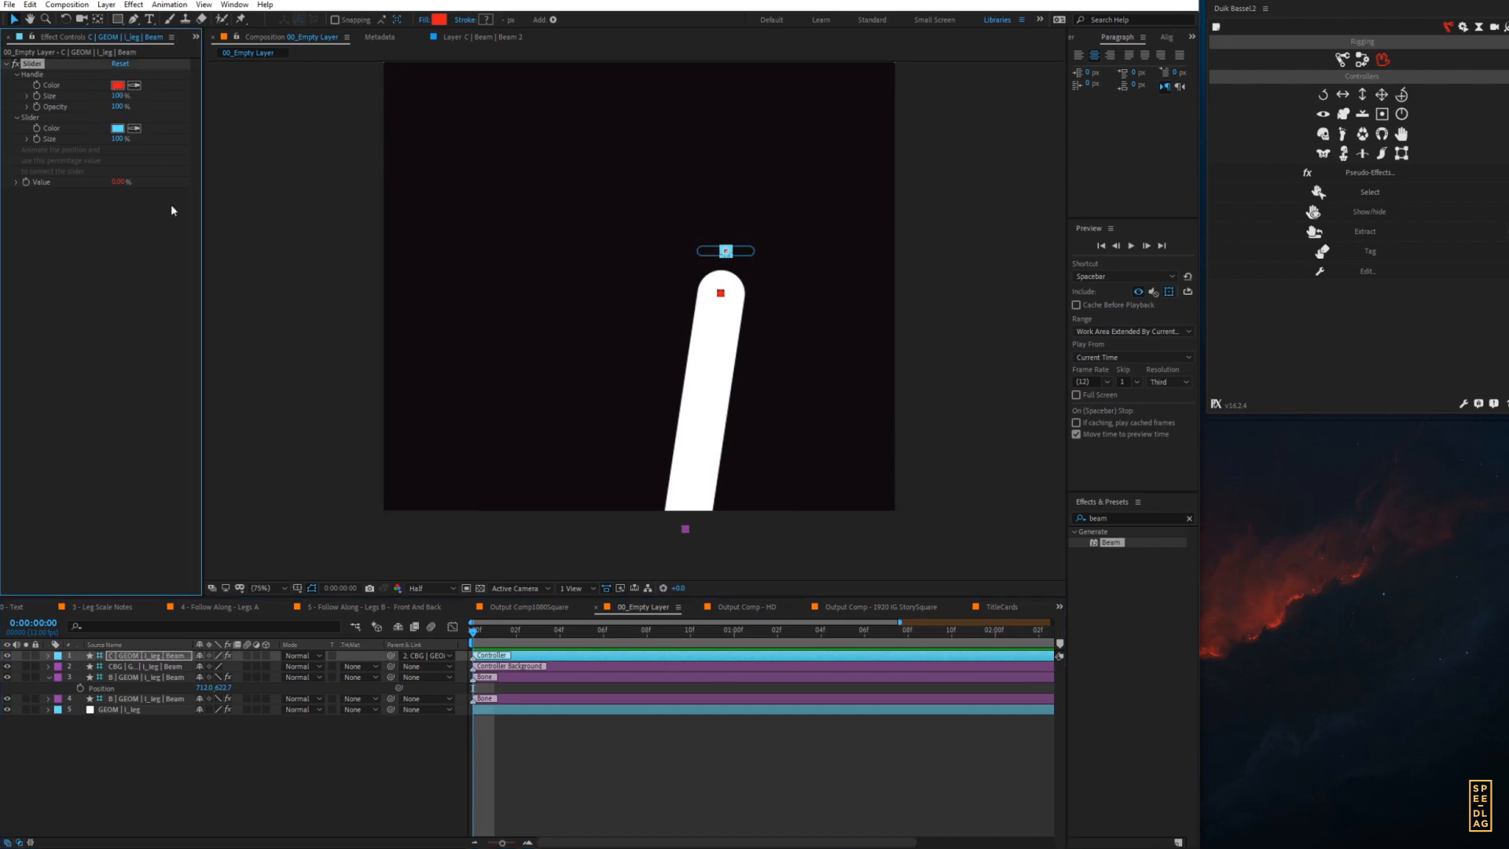
pyautogui.click(126, 236)
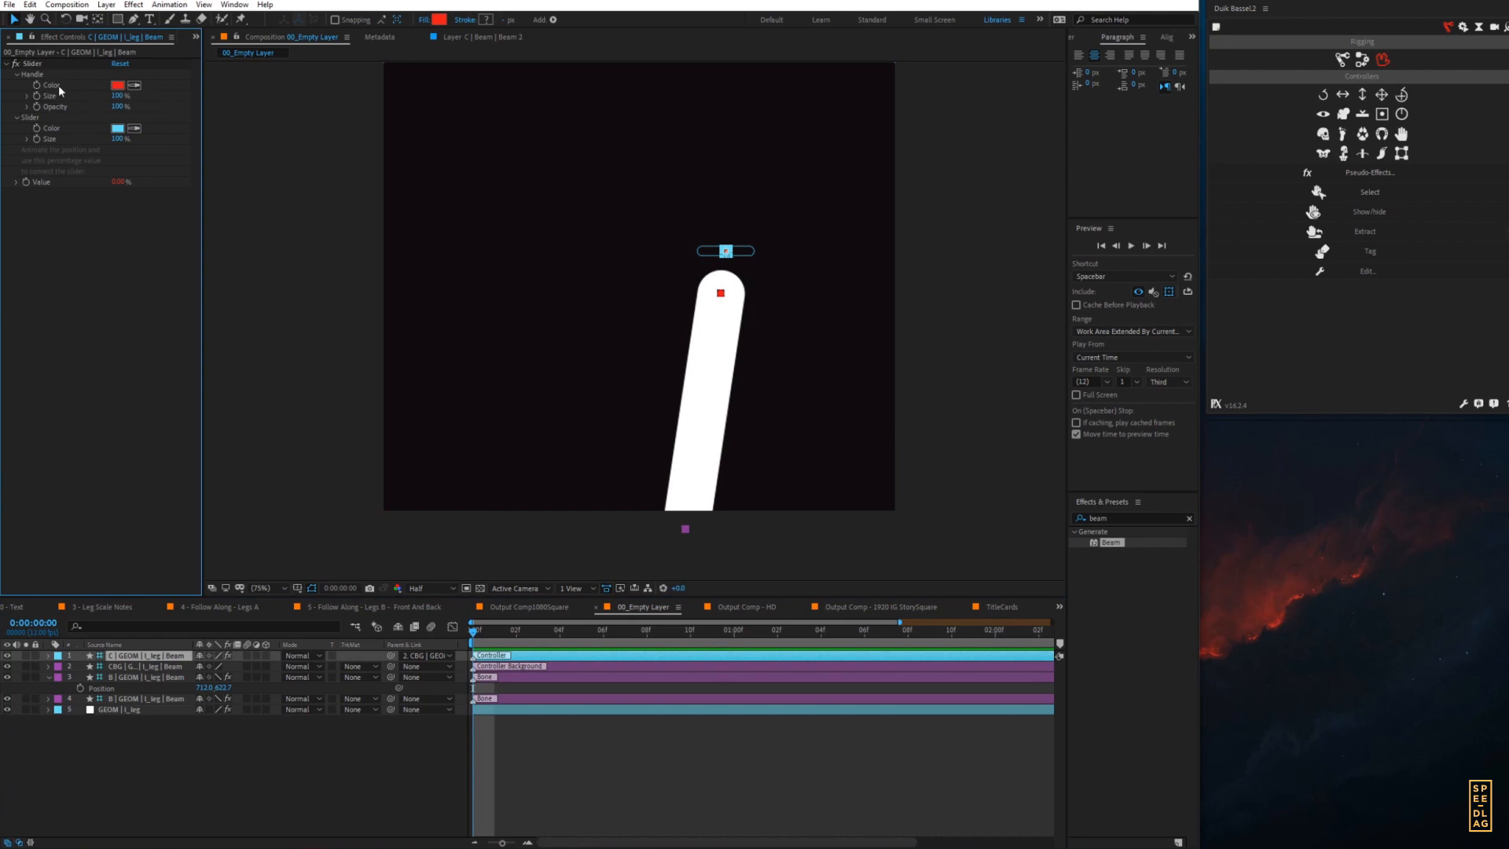
# - Change the slider controller's Handle color to blue (189FEC)
pyautogui.click(116, 86)
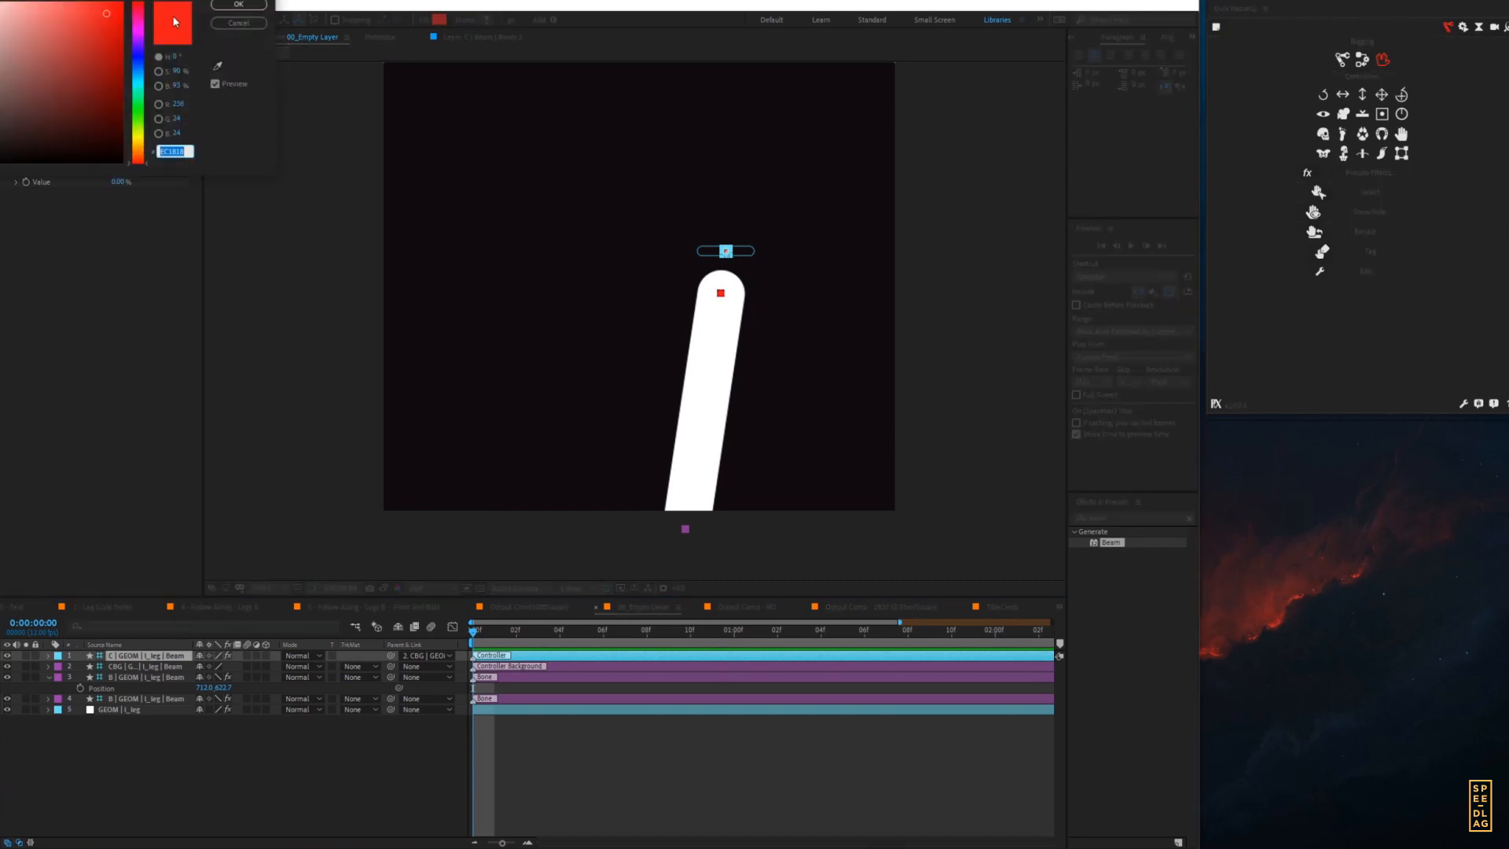
pyautogui.moveTo(137, 76); pyautogui.dragTo(138, 71)
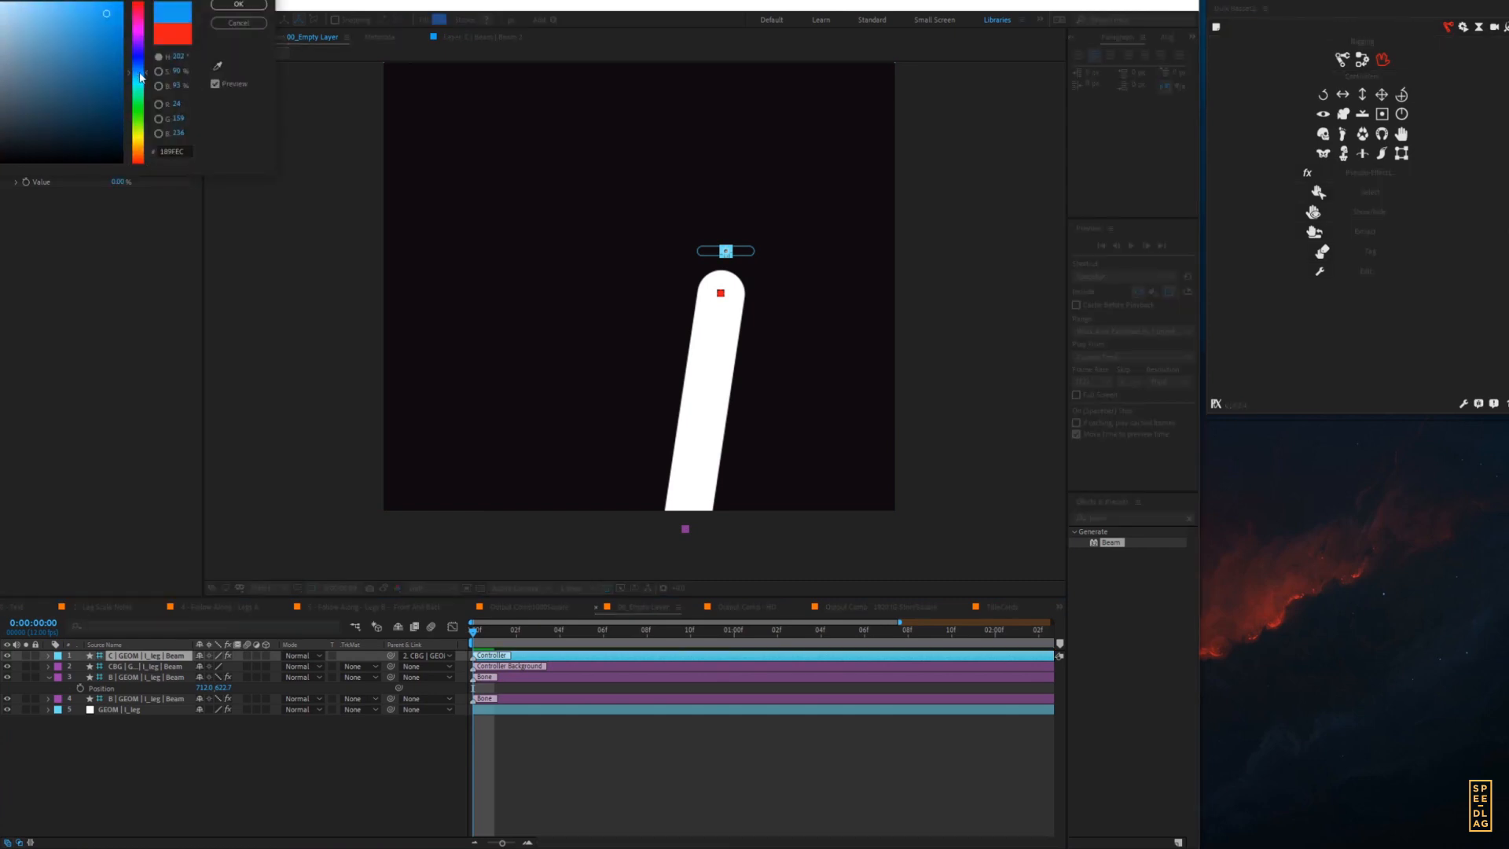
pyautogui.click(239, 5)
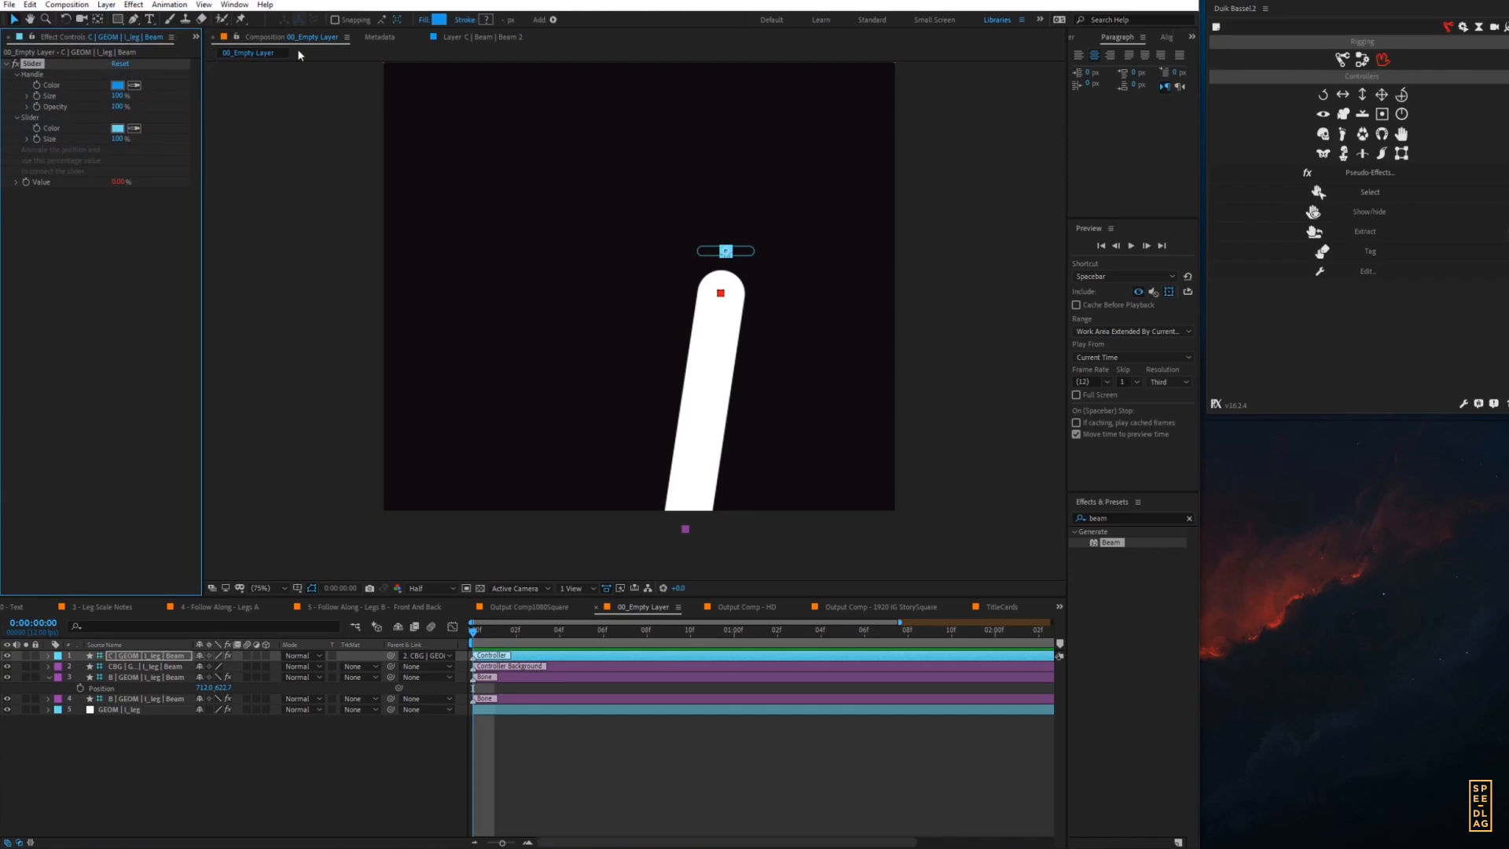
# - Examine the slider handle, its background and the bone at the top of the leg by selecting each one
pyautogui.click(1020, 291)
pyautogui.click(726, 253)
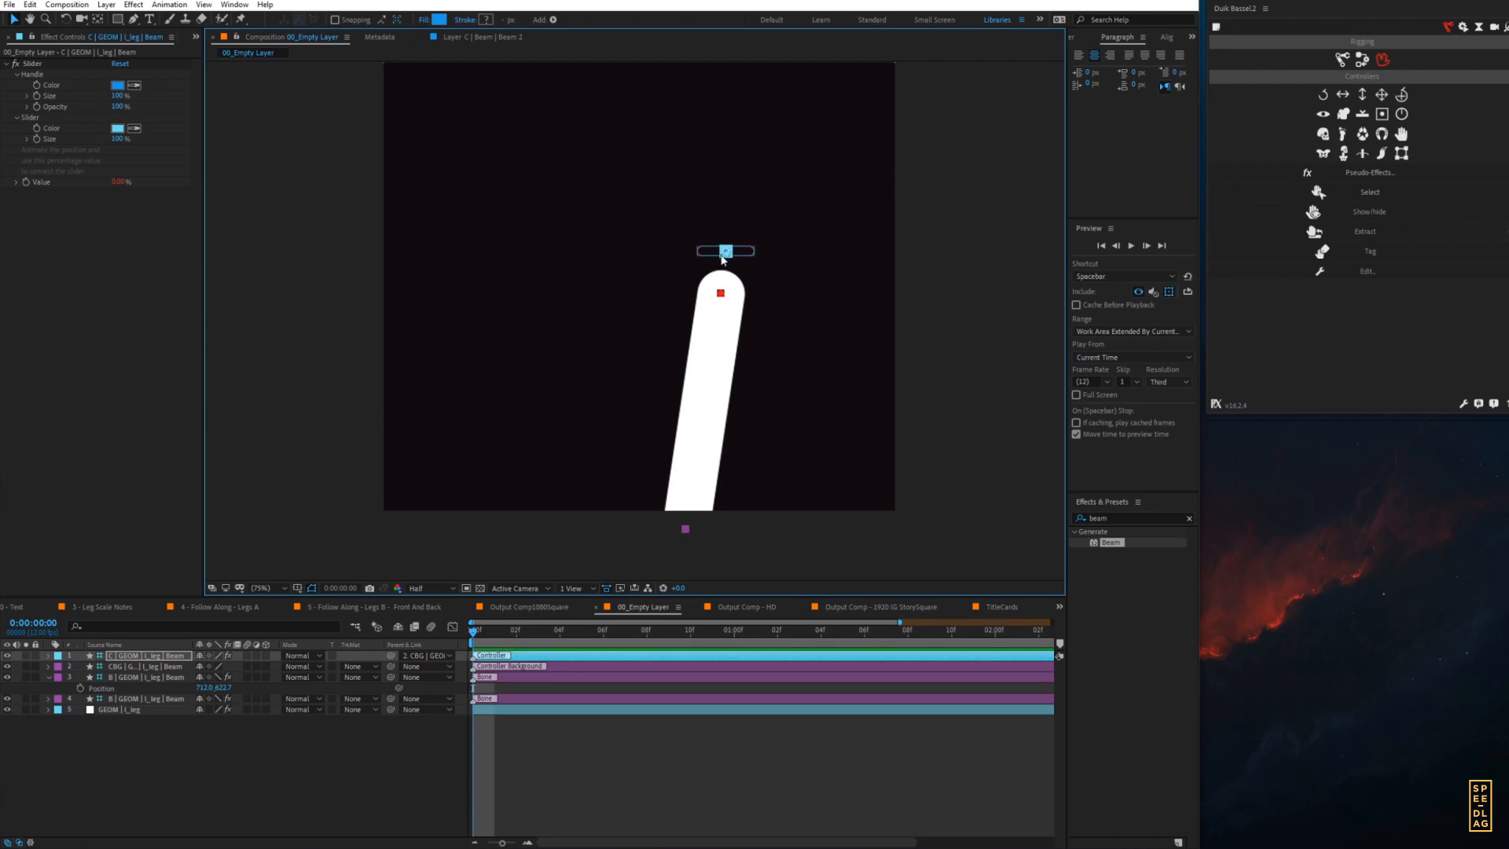
pyautogui.click(794, 261)
pyautogui.moveTo(747, 251)
pyautogui.mouseDown()
pyautogui.moveTo(761, 236)
pyautogui.moveTo(741, 237)
pyautogui.moveTo(736, 262)
pyautogui.mouseUp()
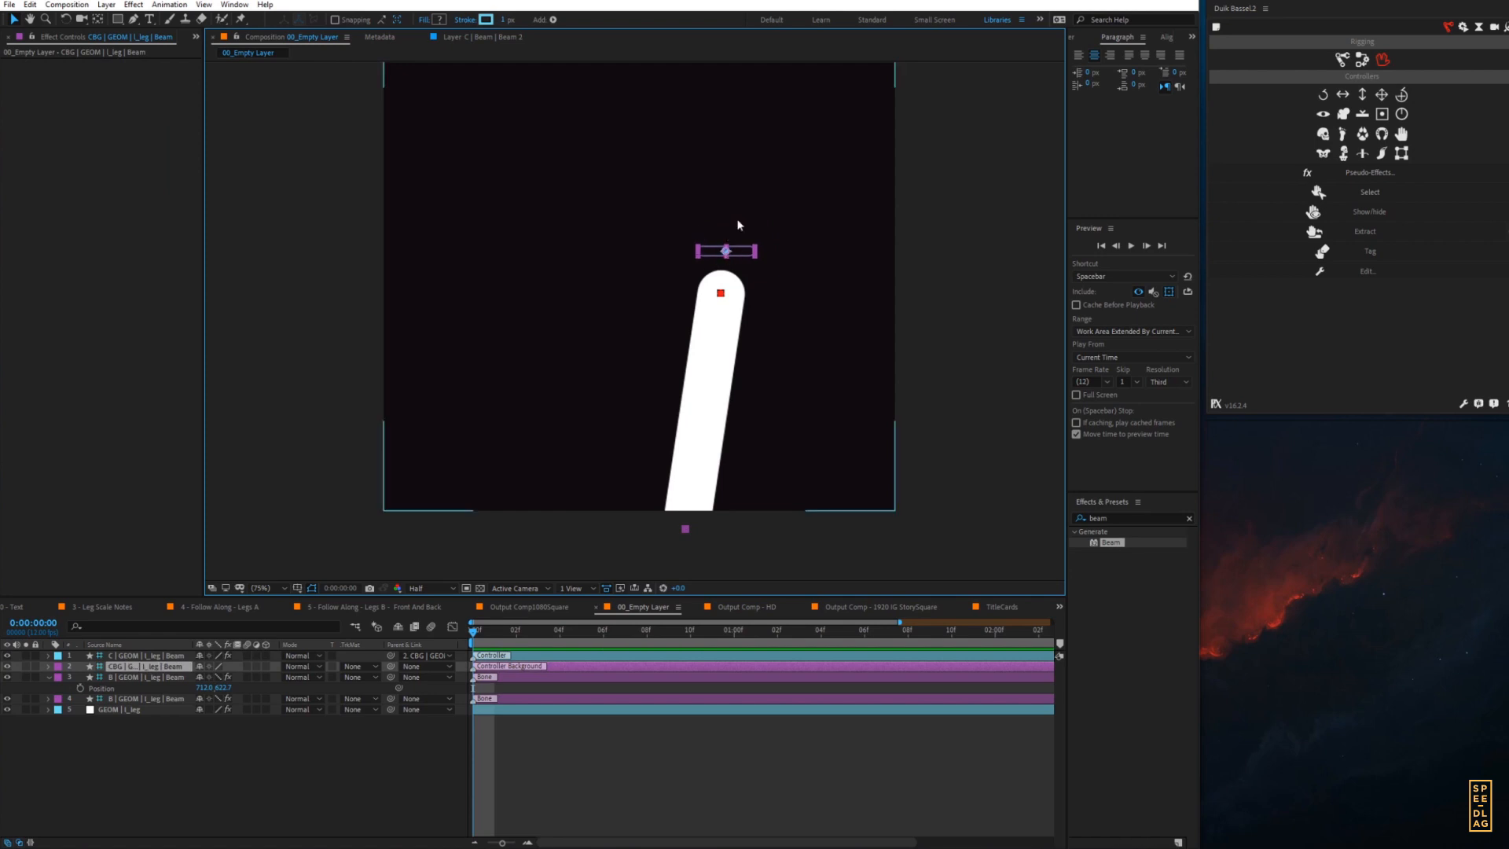
pyautogui.click(130, 656)
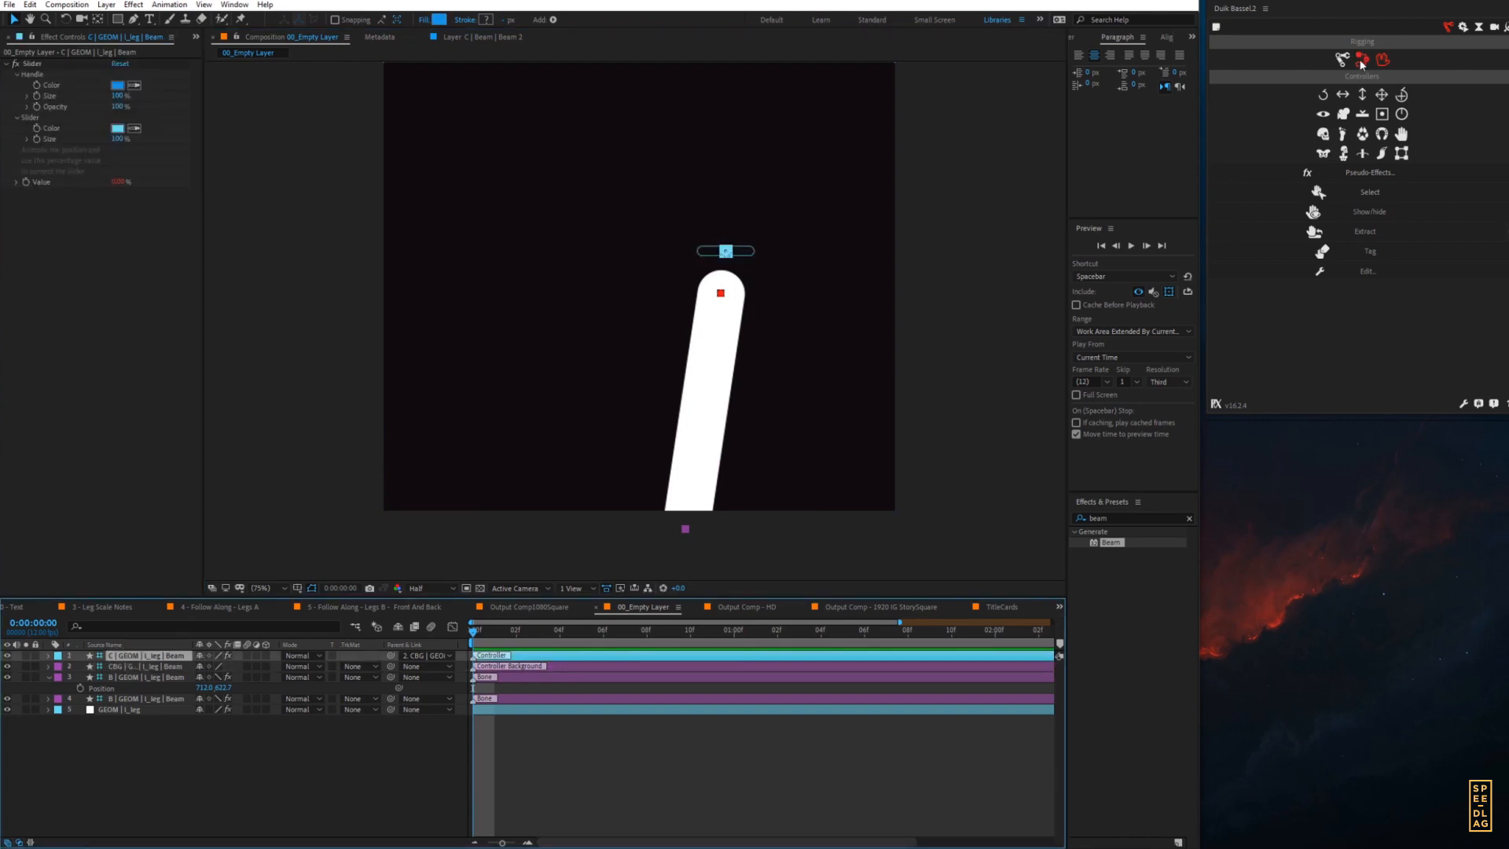
pyautogui.click(720, 294)
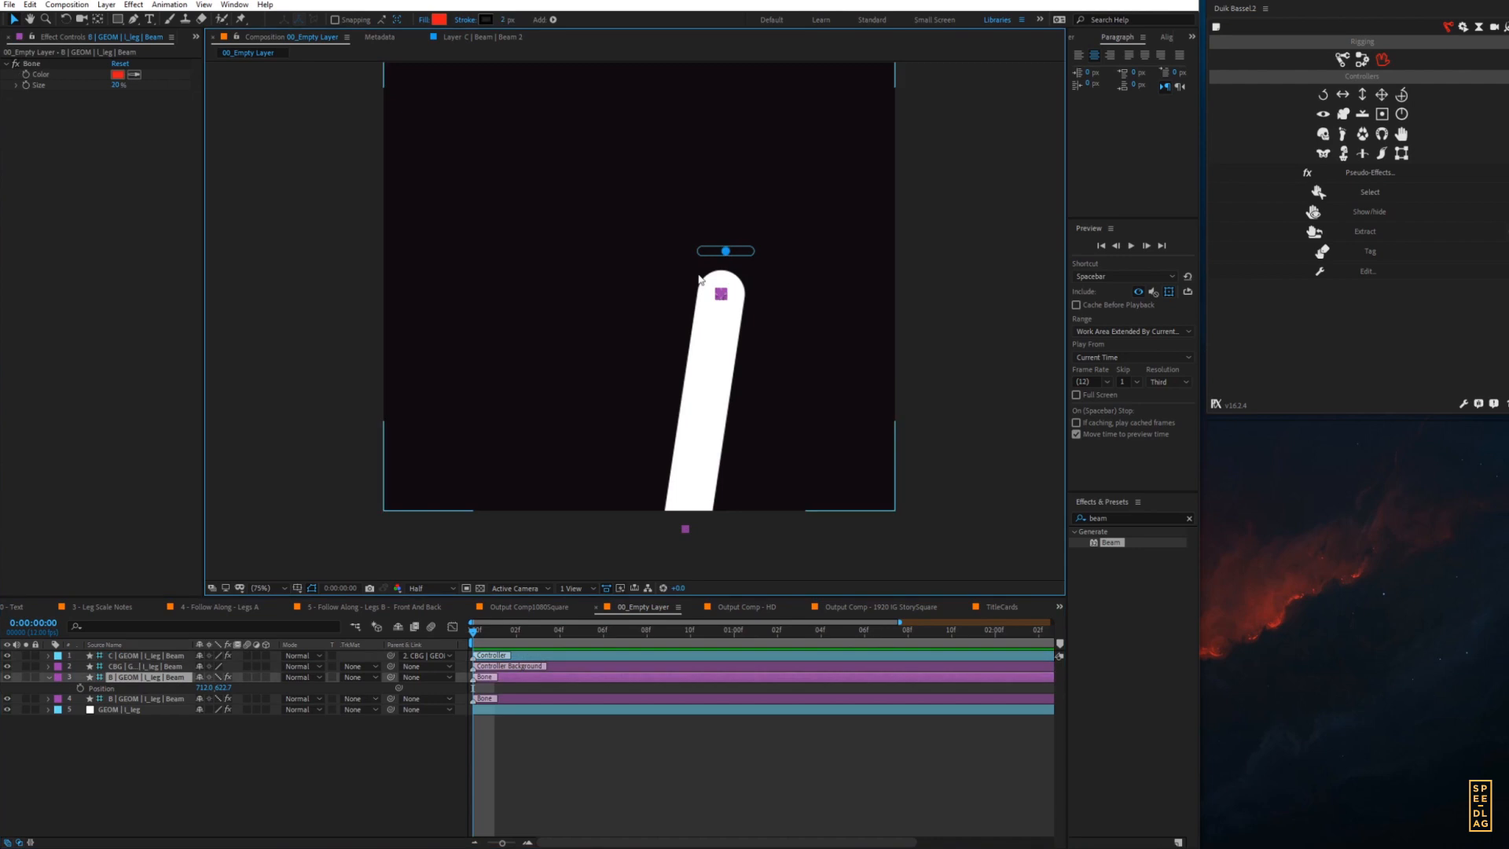
# - On the GEOM | l_leg Beam effect, set Ending Thickness to 150 and Starting Thickness to about 141.6
pyautogui.click(141, 709)
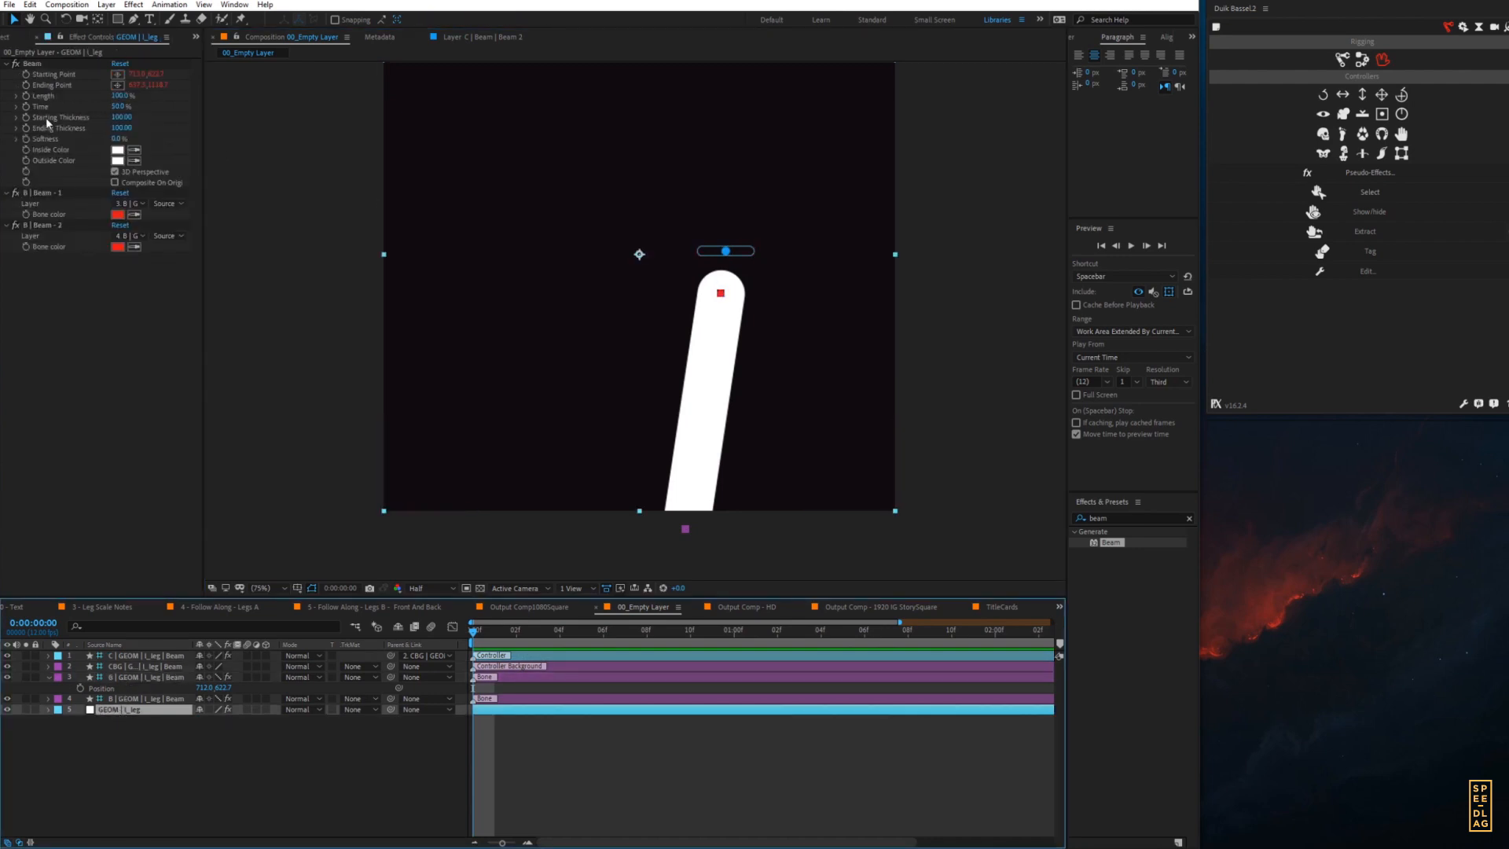
pyautogui.moveTo(122, 116); pyautogui.dragTo(257, 136)
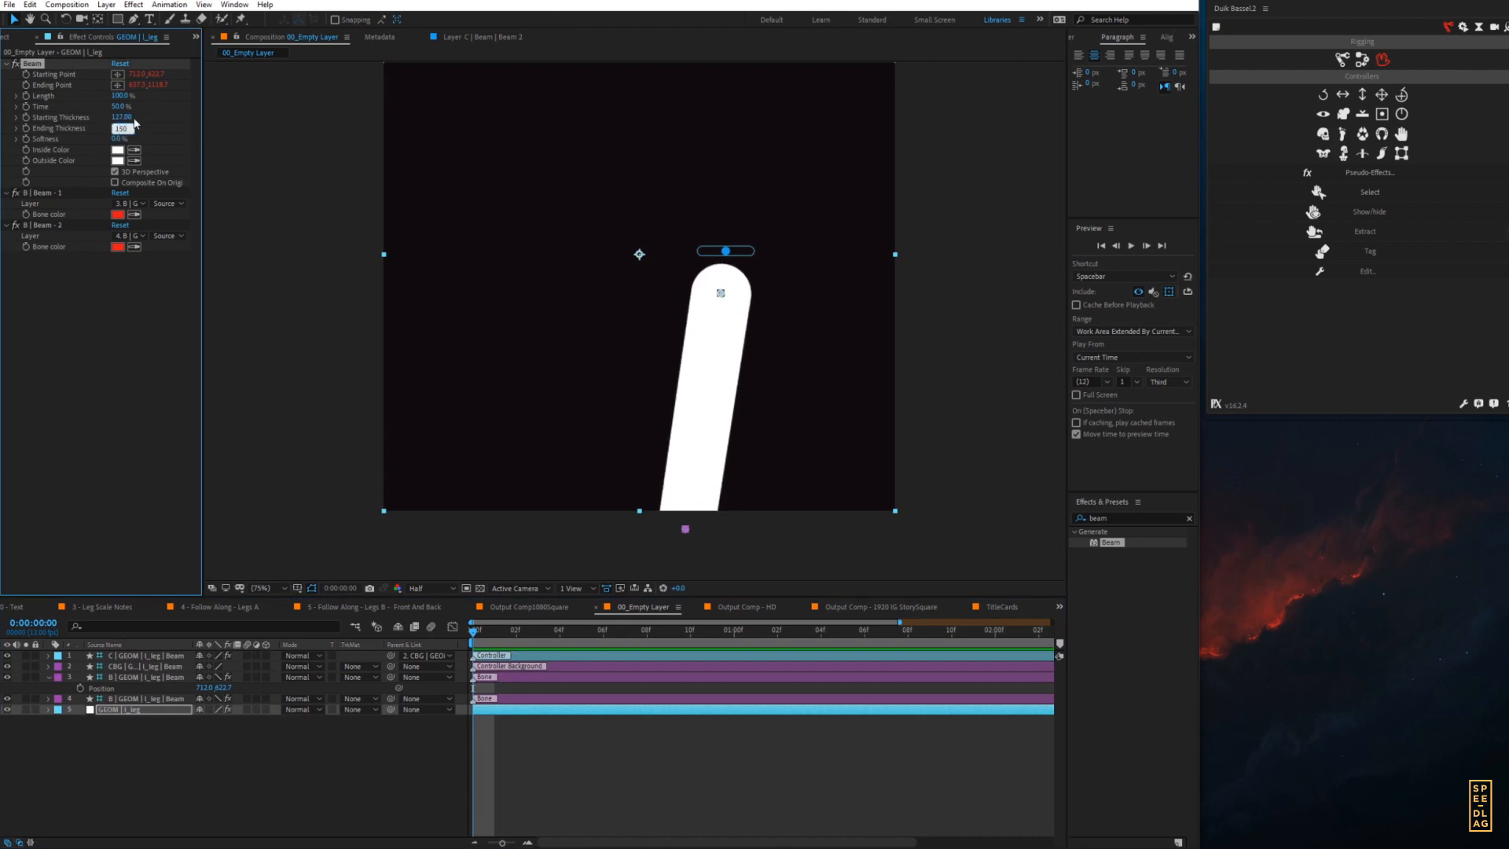
pyautogui.press('Return')
pyautogui.moveTo(118, 119); pyautogui.dragTo(230, 134)
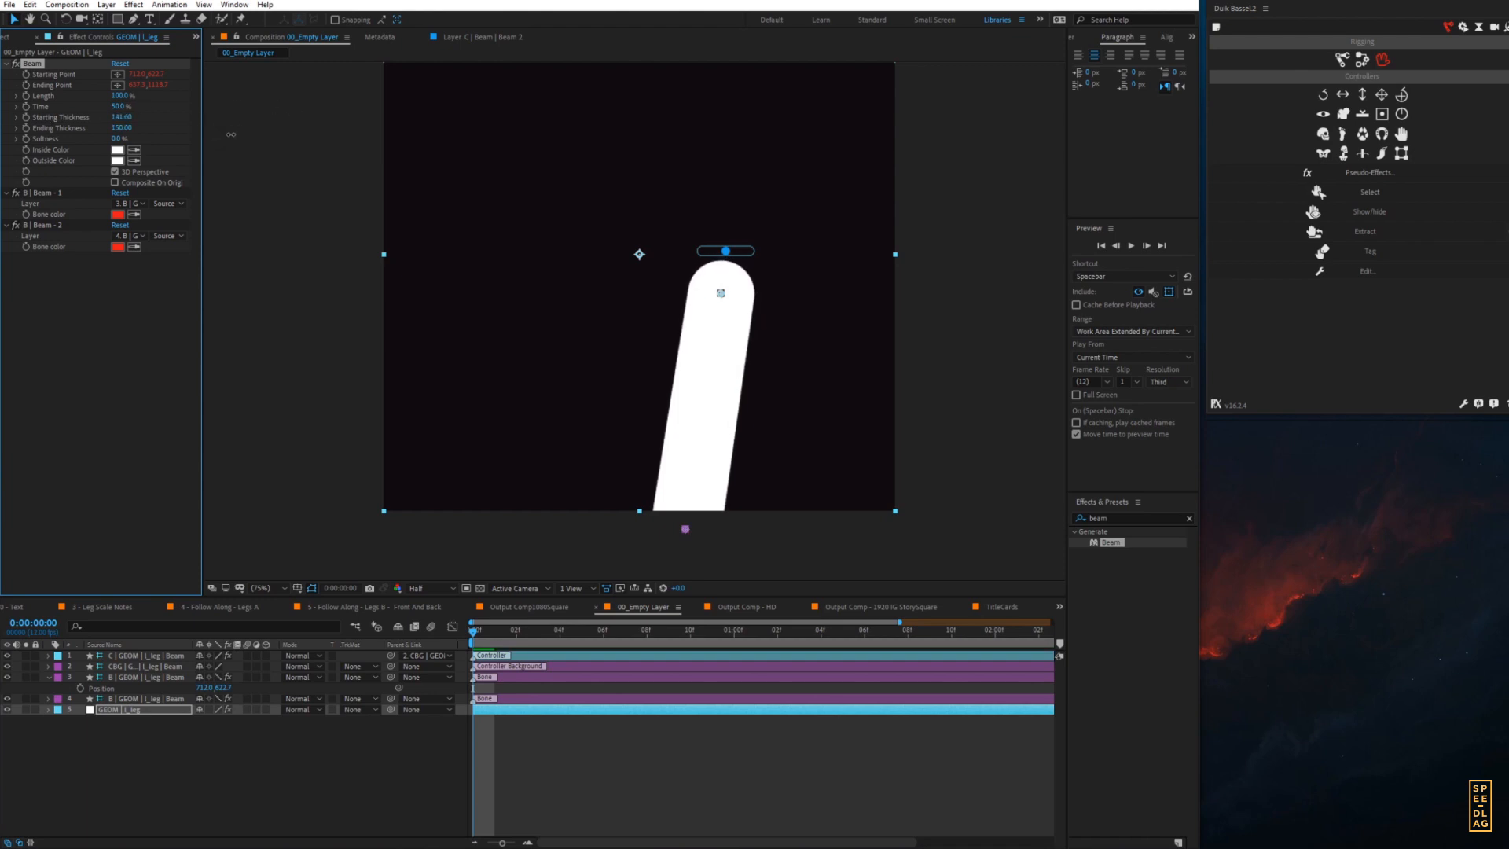
# - Move the slider controller's background down onto the leg, just below the top bone
pyautogui.click(125, 655)
pyautogui.click(690, 254)
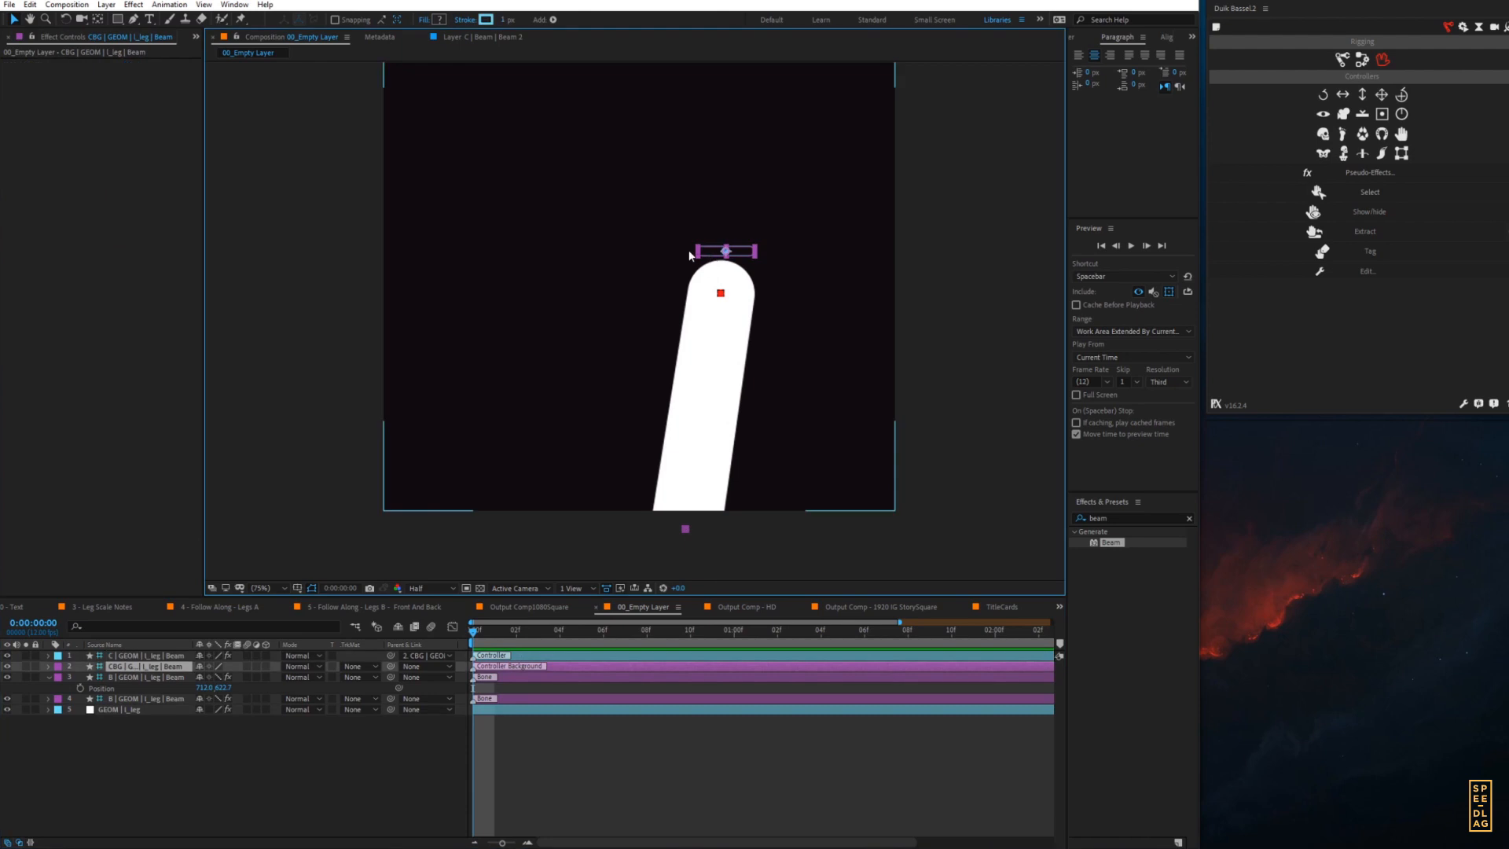
pyautogui.moveTo(719, 253); pyautogui.dragTo(721, 318)
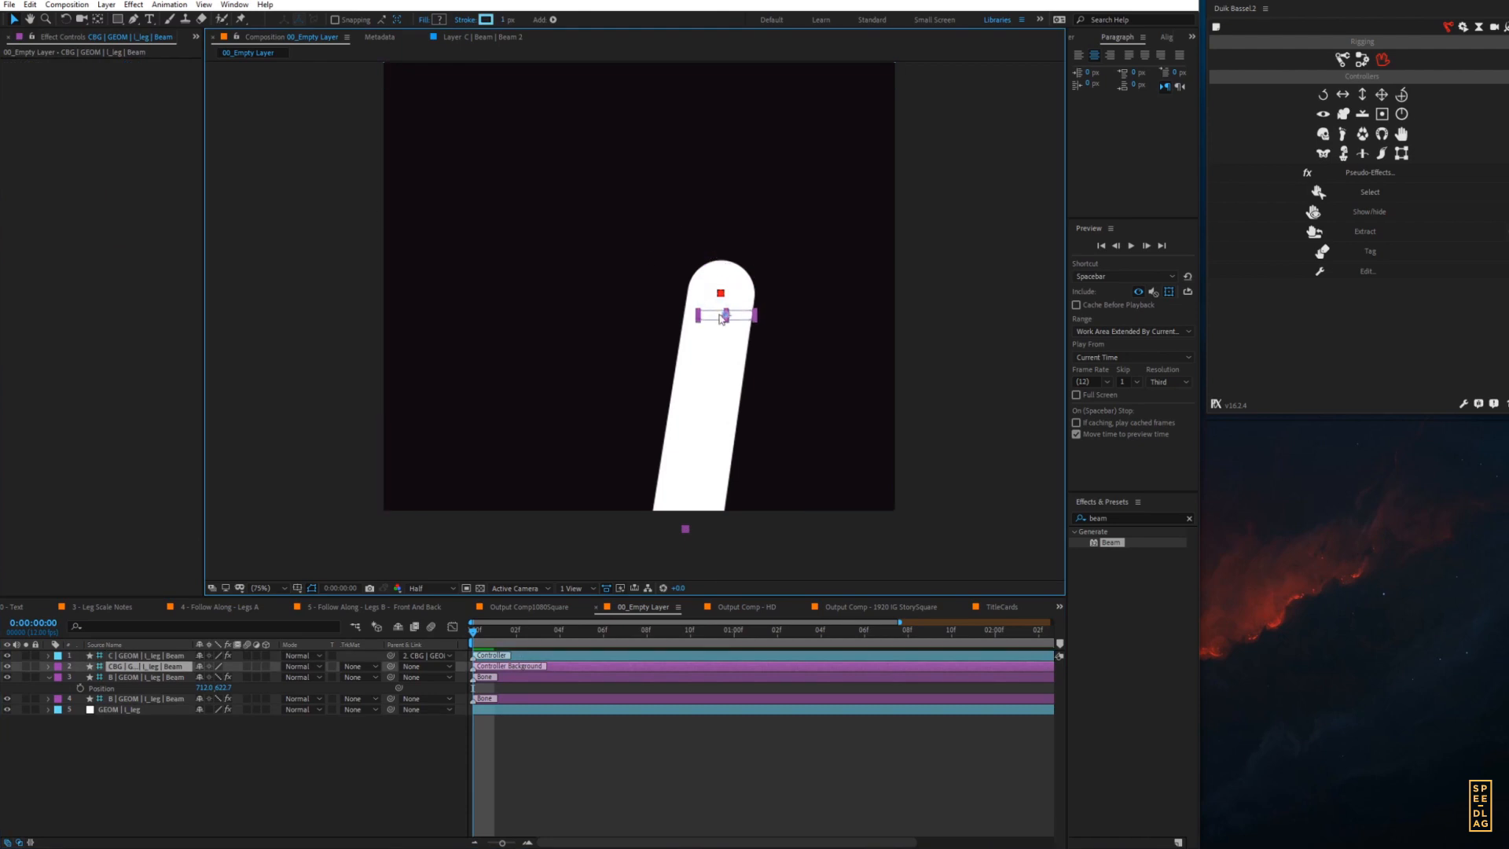
# - Reveal the Beam effect properties of GEOM | l_leg and the Position property of the slider controller in the timeline
pyautogui.click(127, 657)
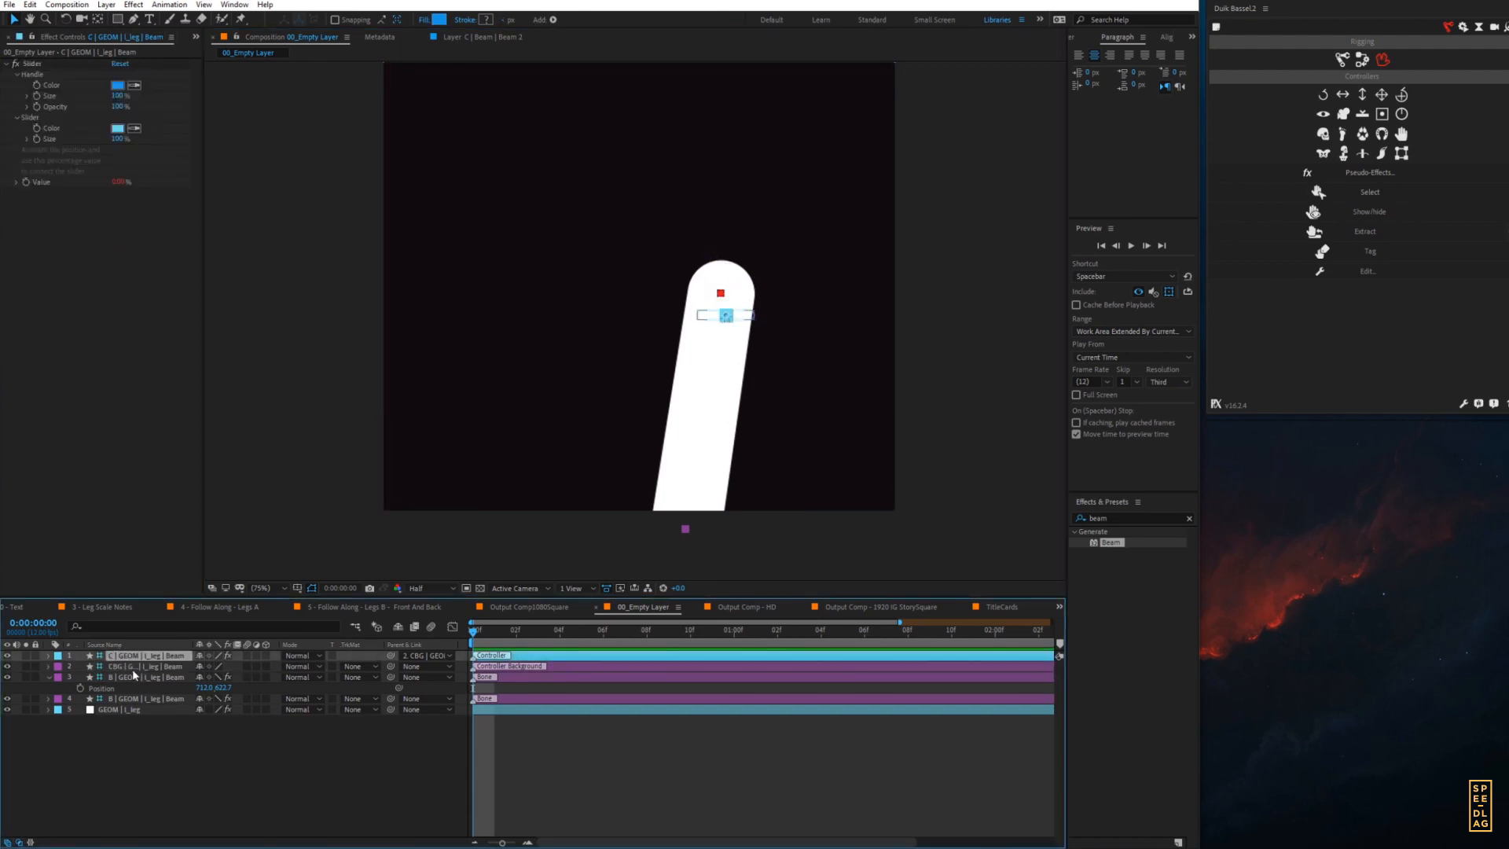
pyautogui.click(135, 677)
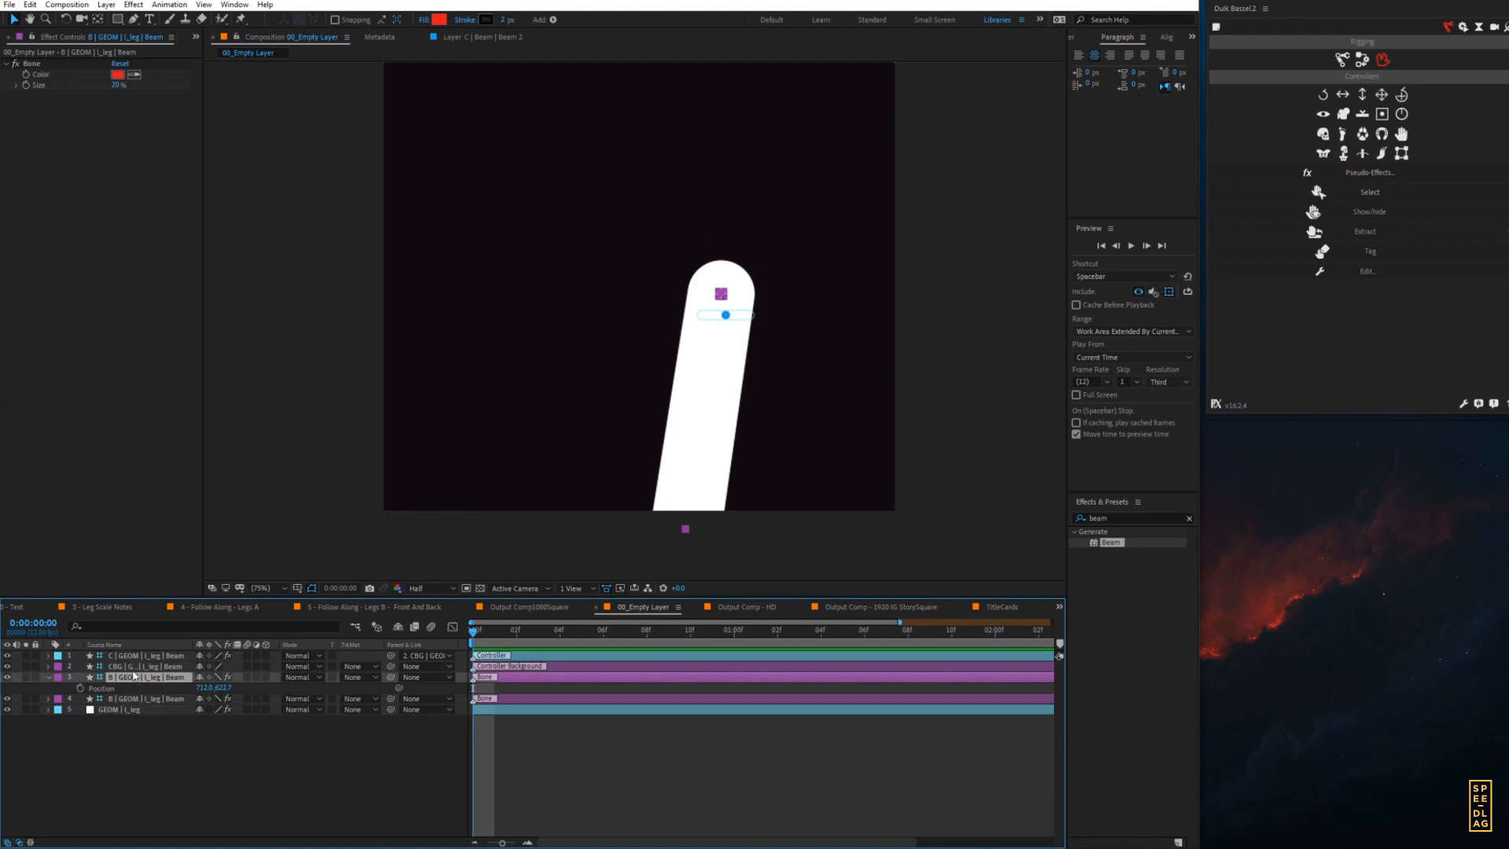
pyautogui.click(138, 699)
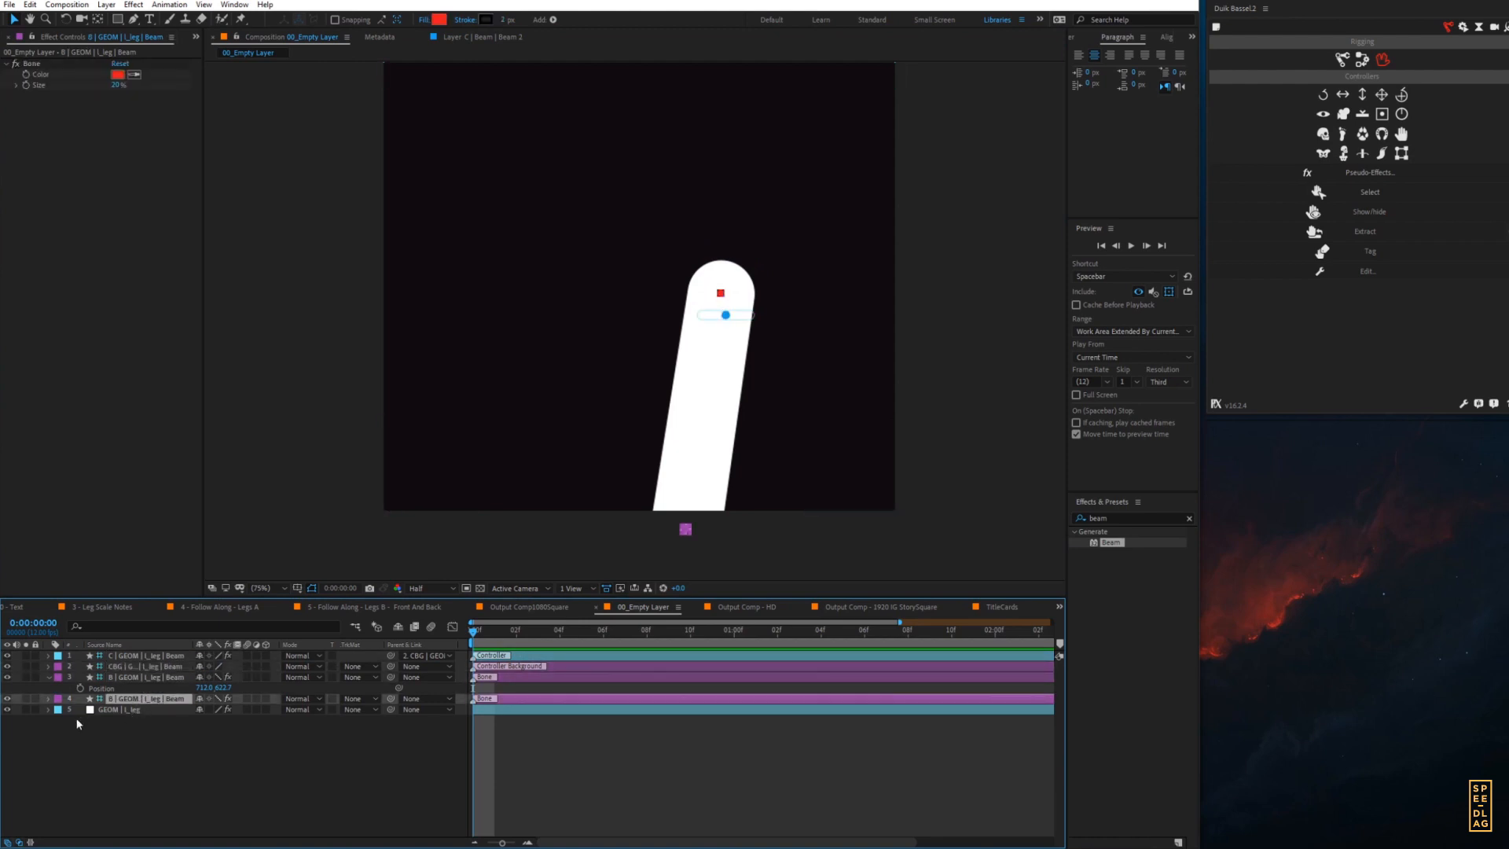
pyautogui.click(110, 710)
pyautogui.press('e')
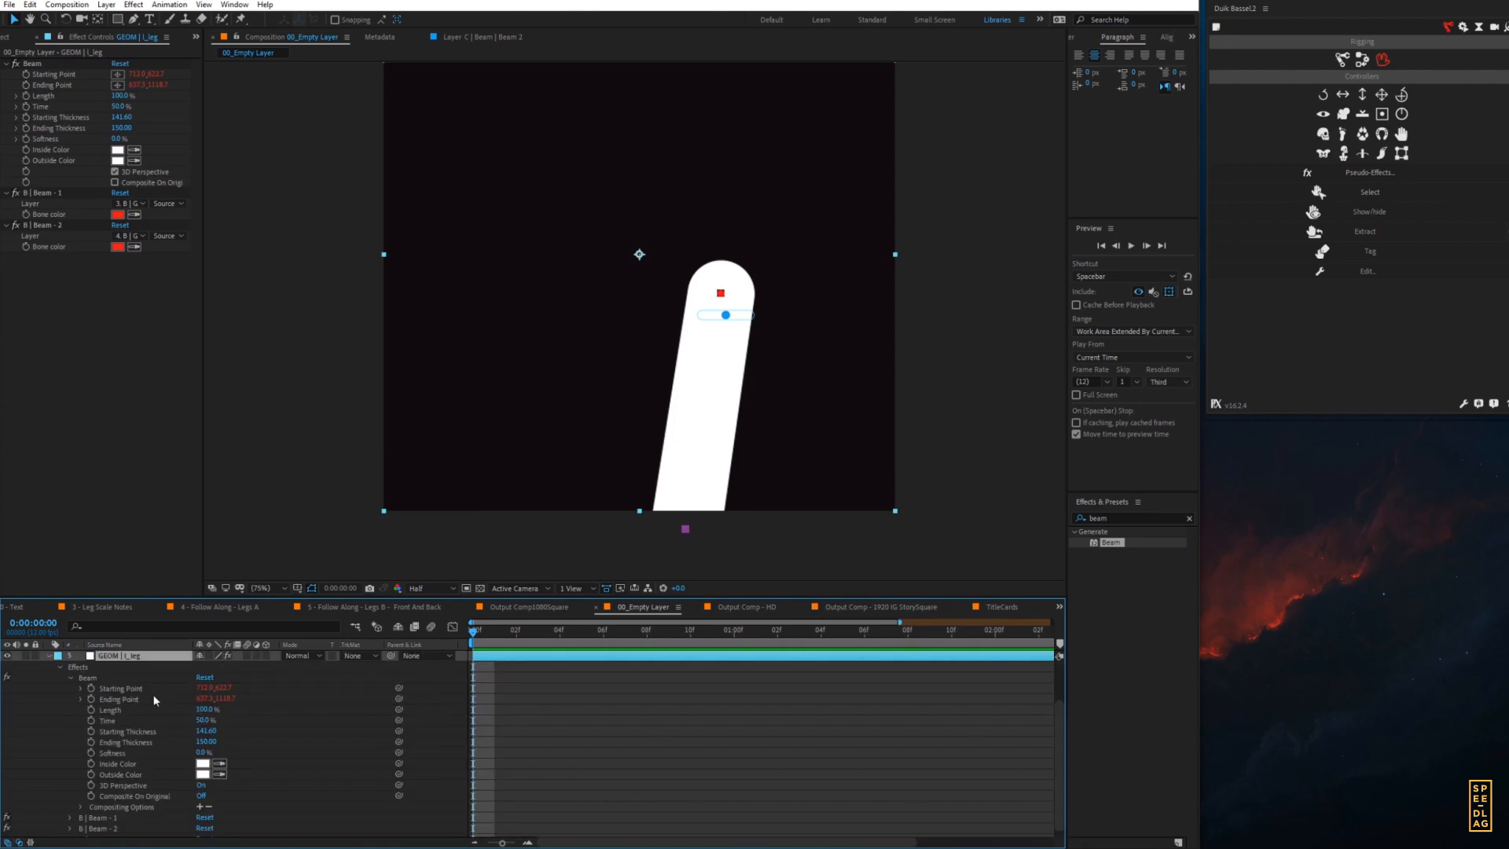
pyautogui.scroll(2, 125, 670)
pyautogui.click(129, 654)
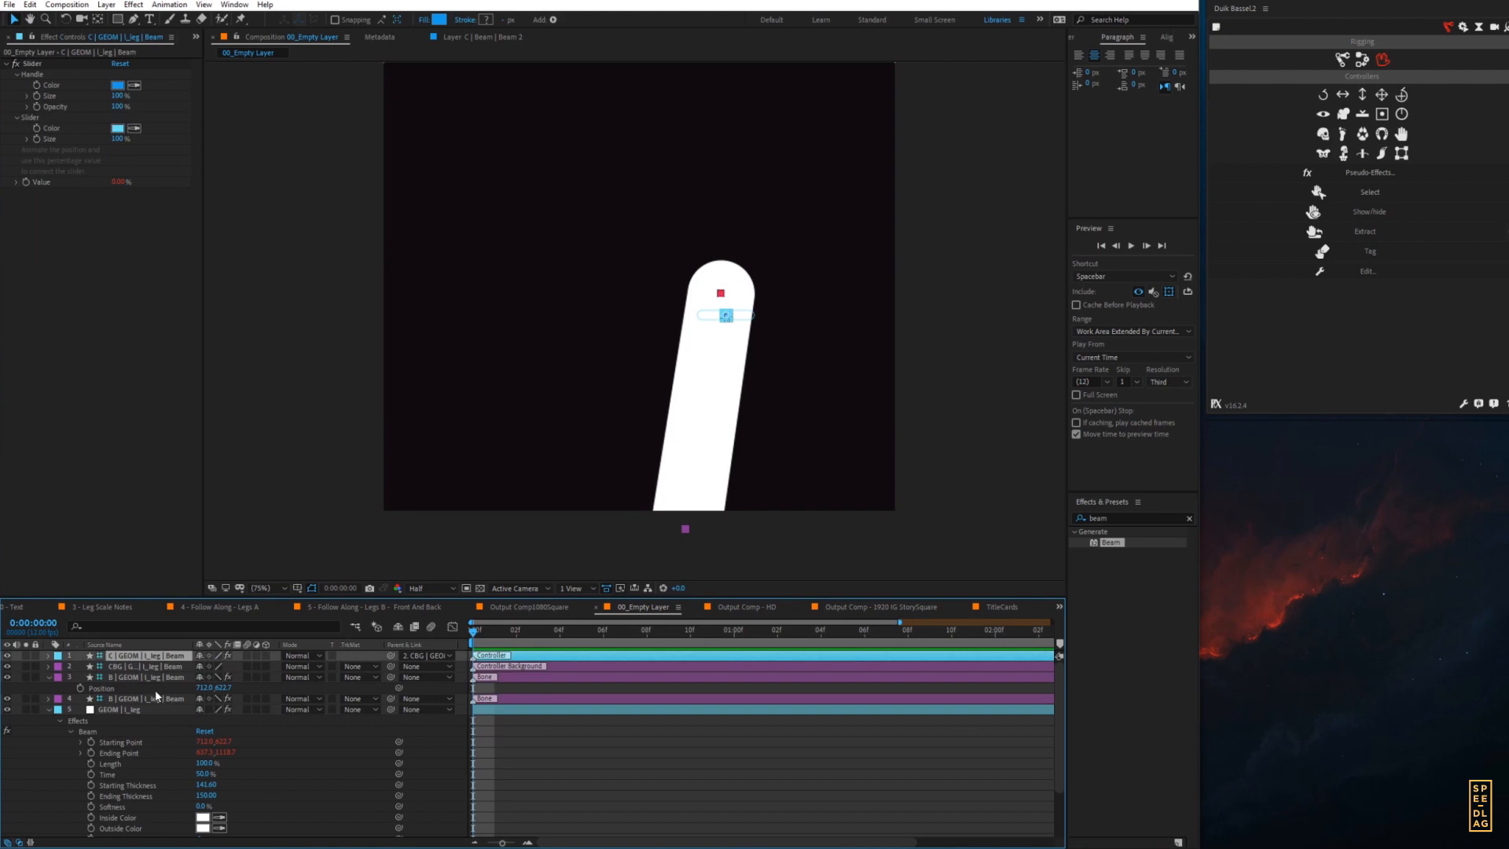
pyautogui.press('p')
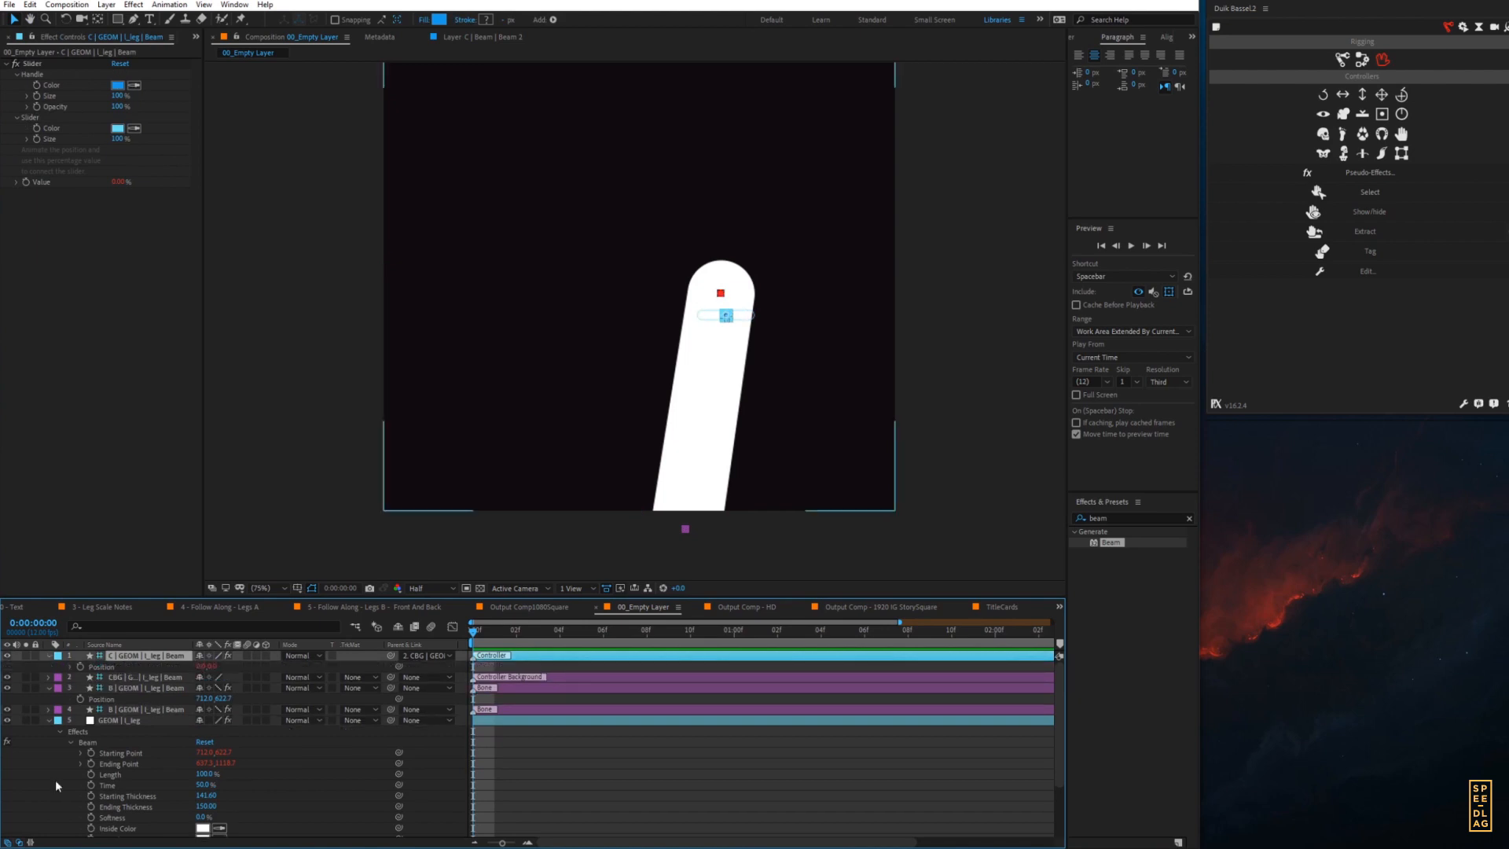
# - Add an expression to the Beam's Starting Thickness that links it to the slider controller's X position
pyautogui.click(79, 774)
pyautogui.press('space')
pyautogui.moveTo(75, 783); pyautogui.dragTo(70, 767)
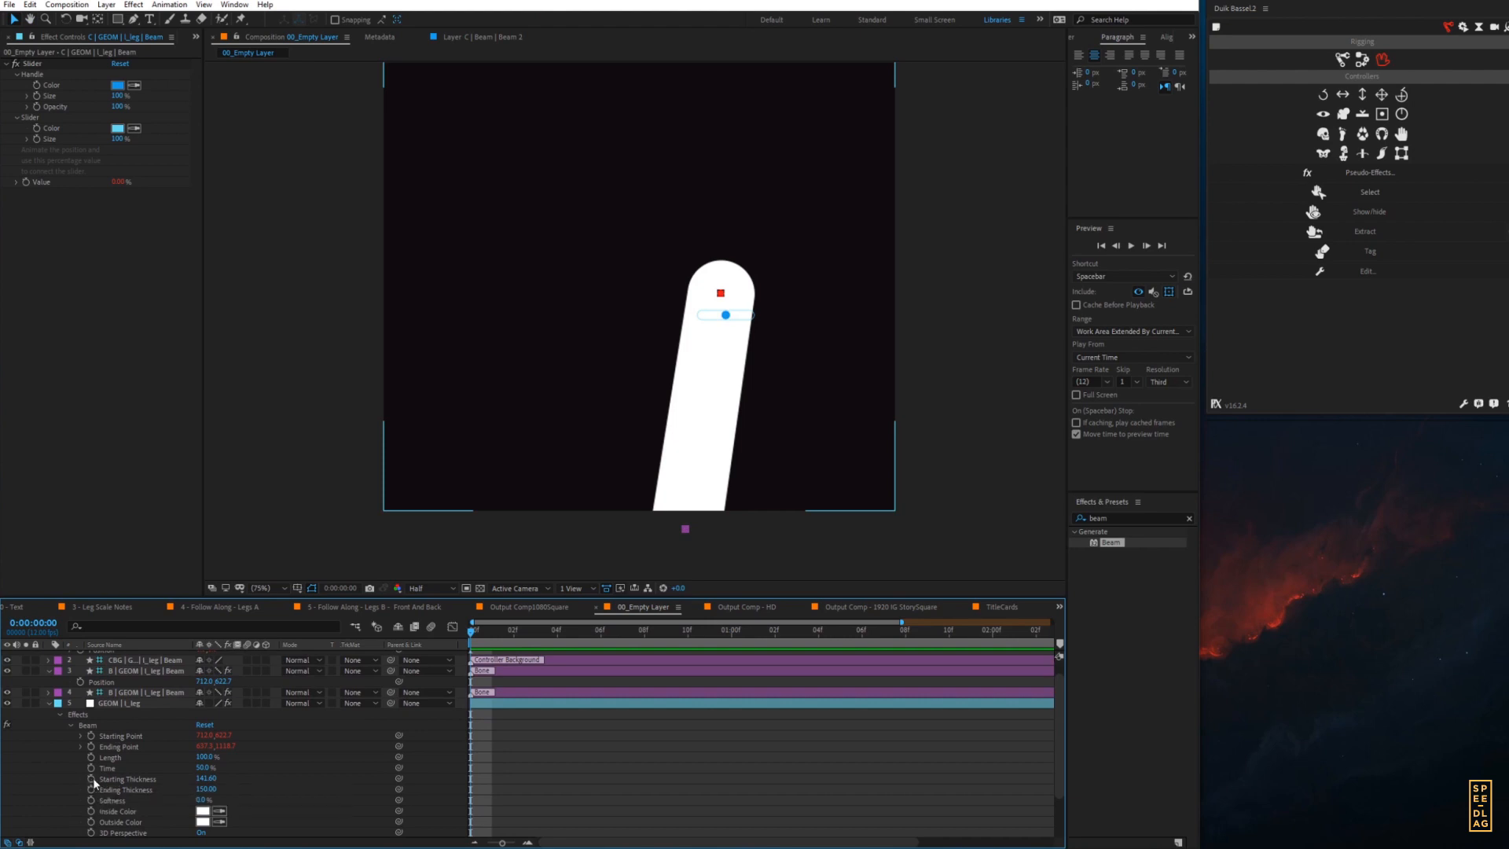
pyautogui.keyDown('alt'); pyautogui.click(93, 778); pyautogui.keyUp('alt')
pyautogui.moveTo(231, 788); pyautogui.dragTo(196, 668)
pyautogui.click(540, 746)
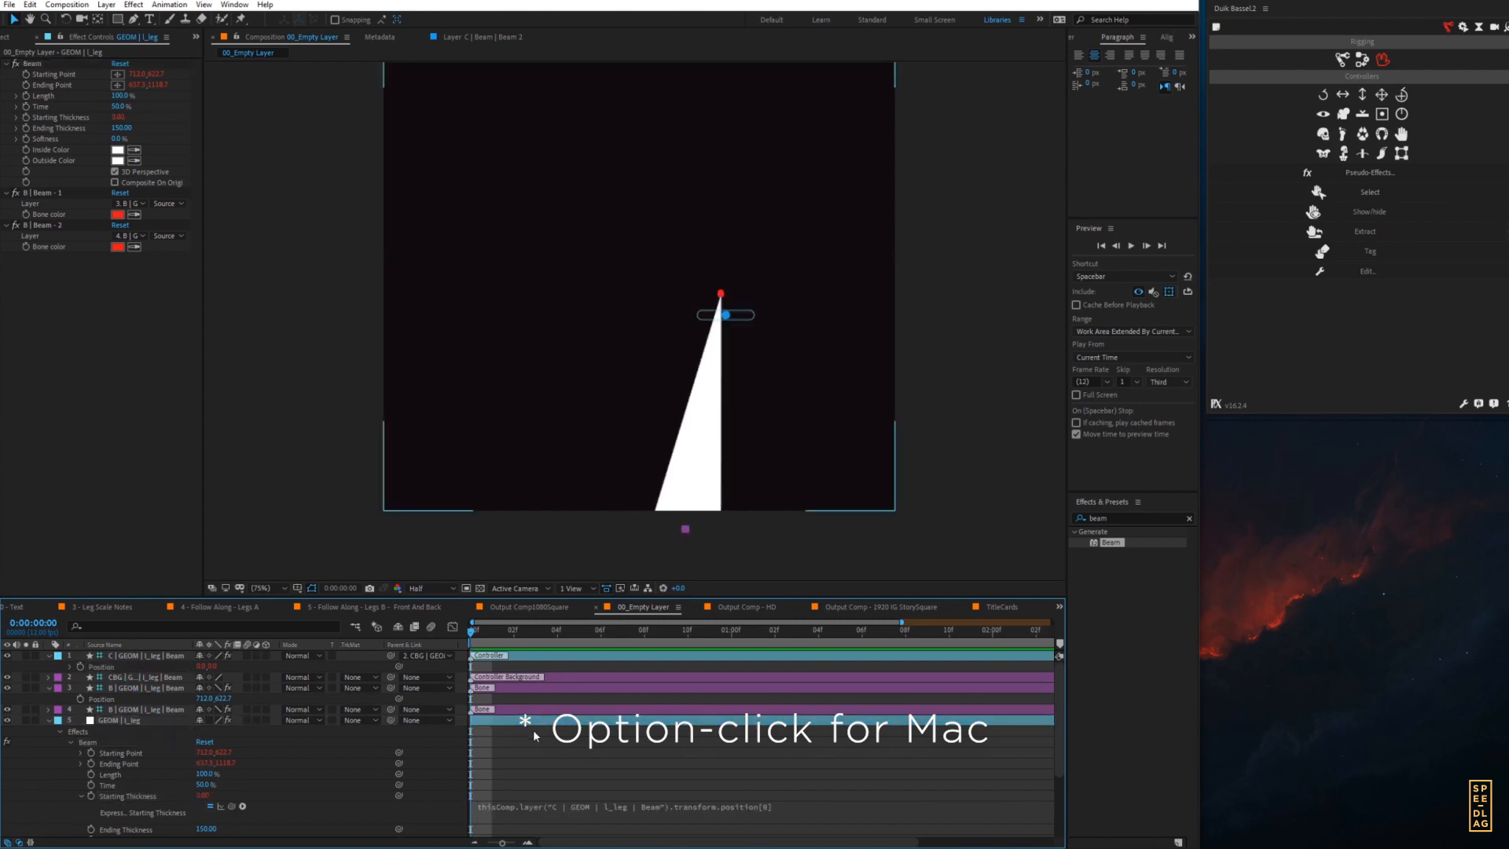
# - Slide the controller handle to its maximum and multiply the Starting Thickness expression by 3, testing the slider's effect on the leg
pyautogui.click(135, 656)
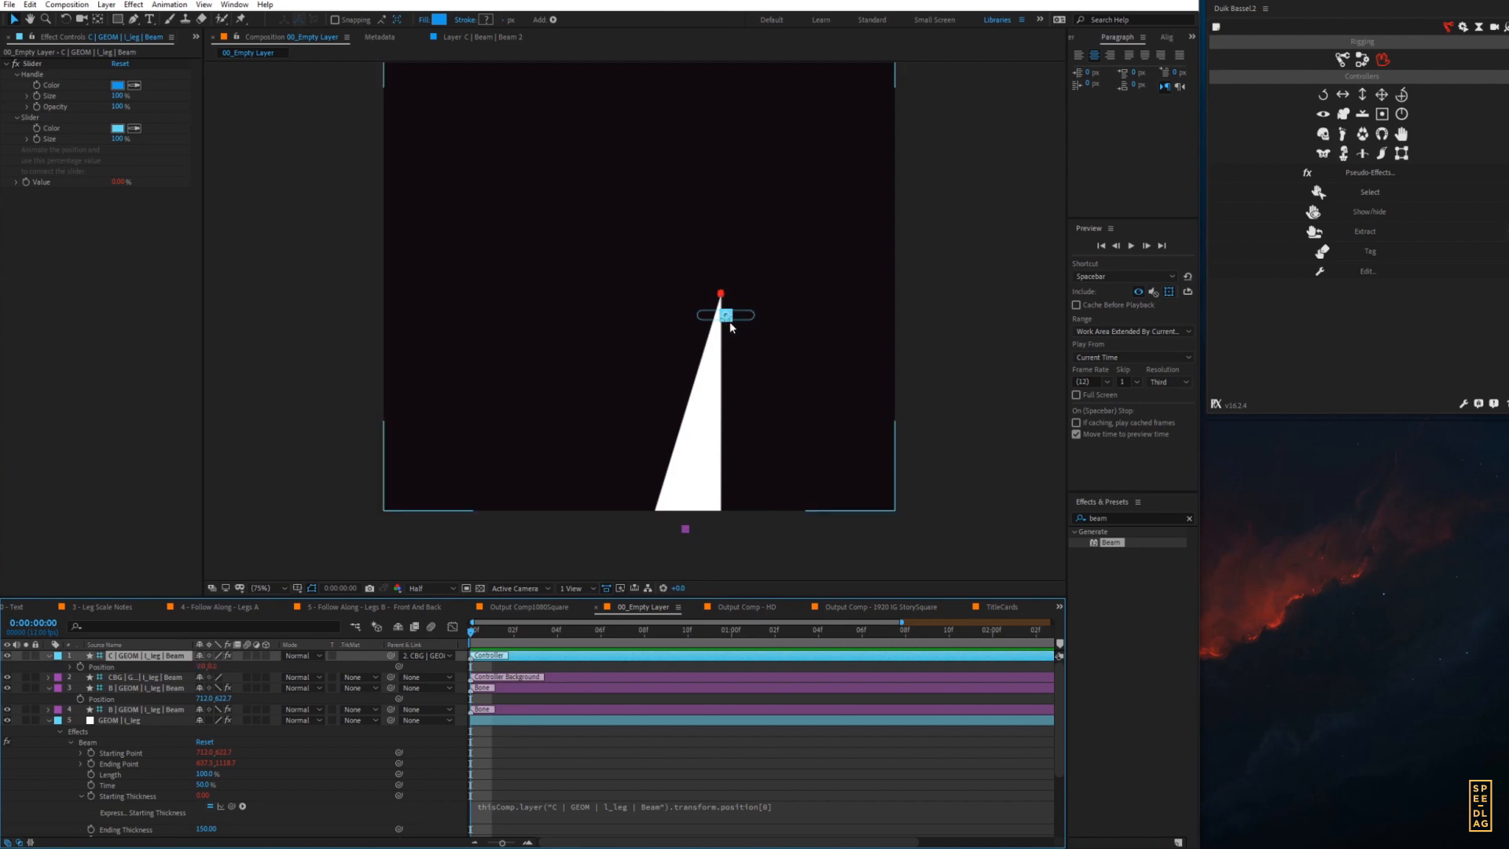
pyautogui.moveTo(726, 315); pyautogui.dragTo(751, 315)
pyautogui.click(798, 802)
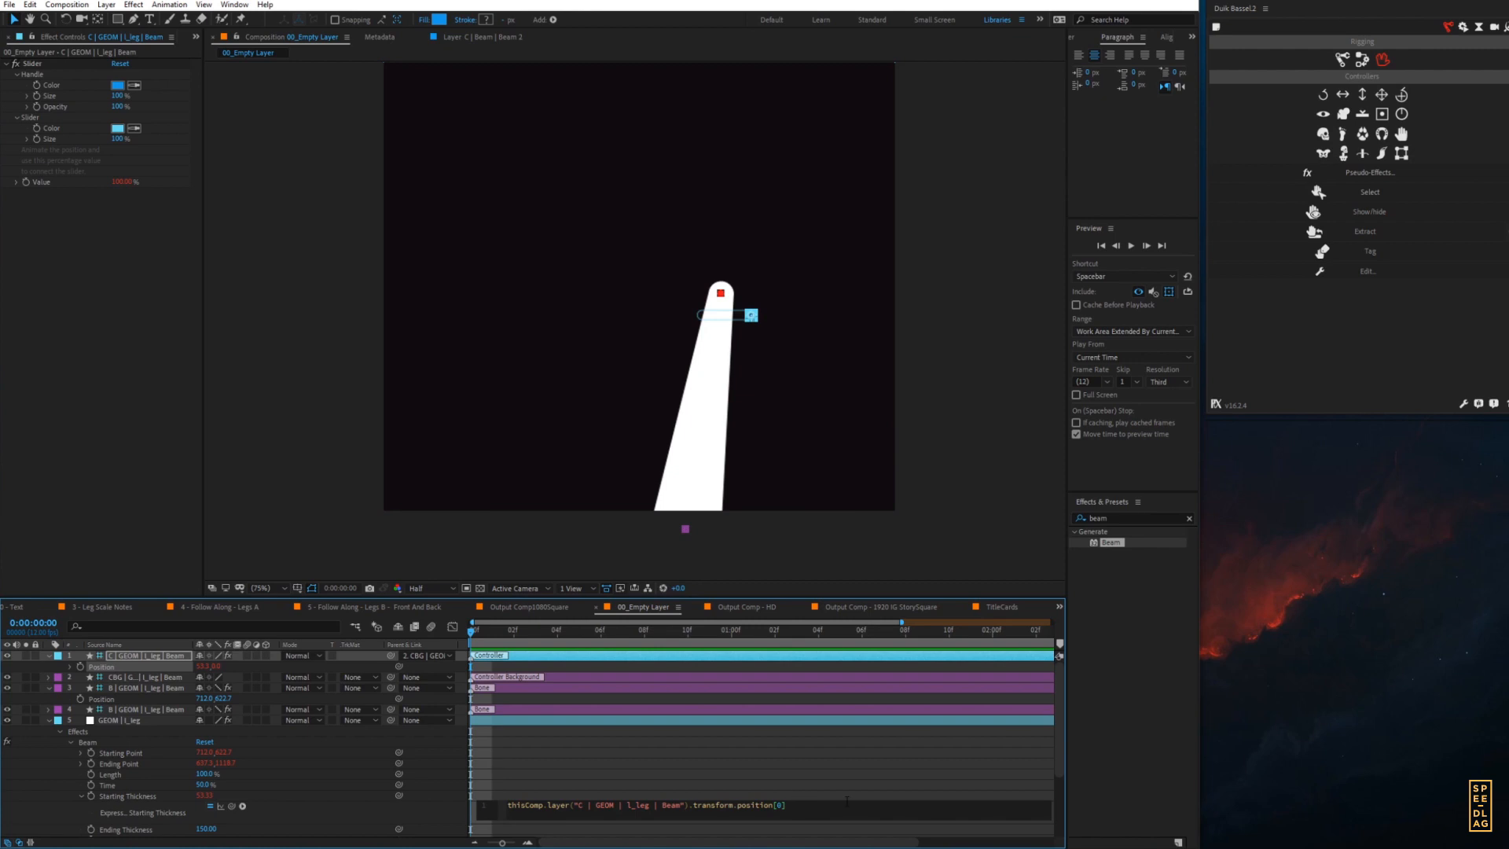
pyautogui.write('*')
pyautogui.click(746, 721)
pyautogui.moveTo(748, 314)
pyautogui.mouseDown()
pyautogui.moveTo(711, 314)
pyautogui.moveTo(743, 315)
pyautogui.mouseUp()
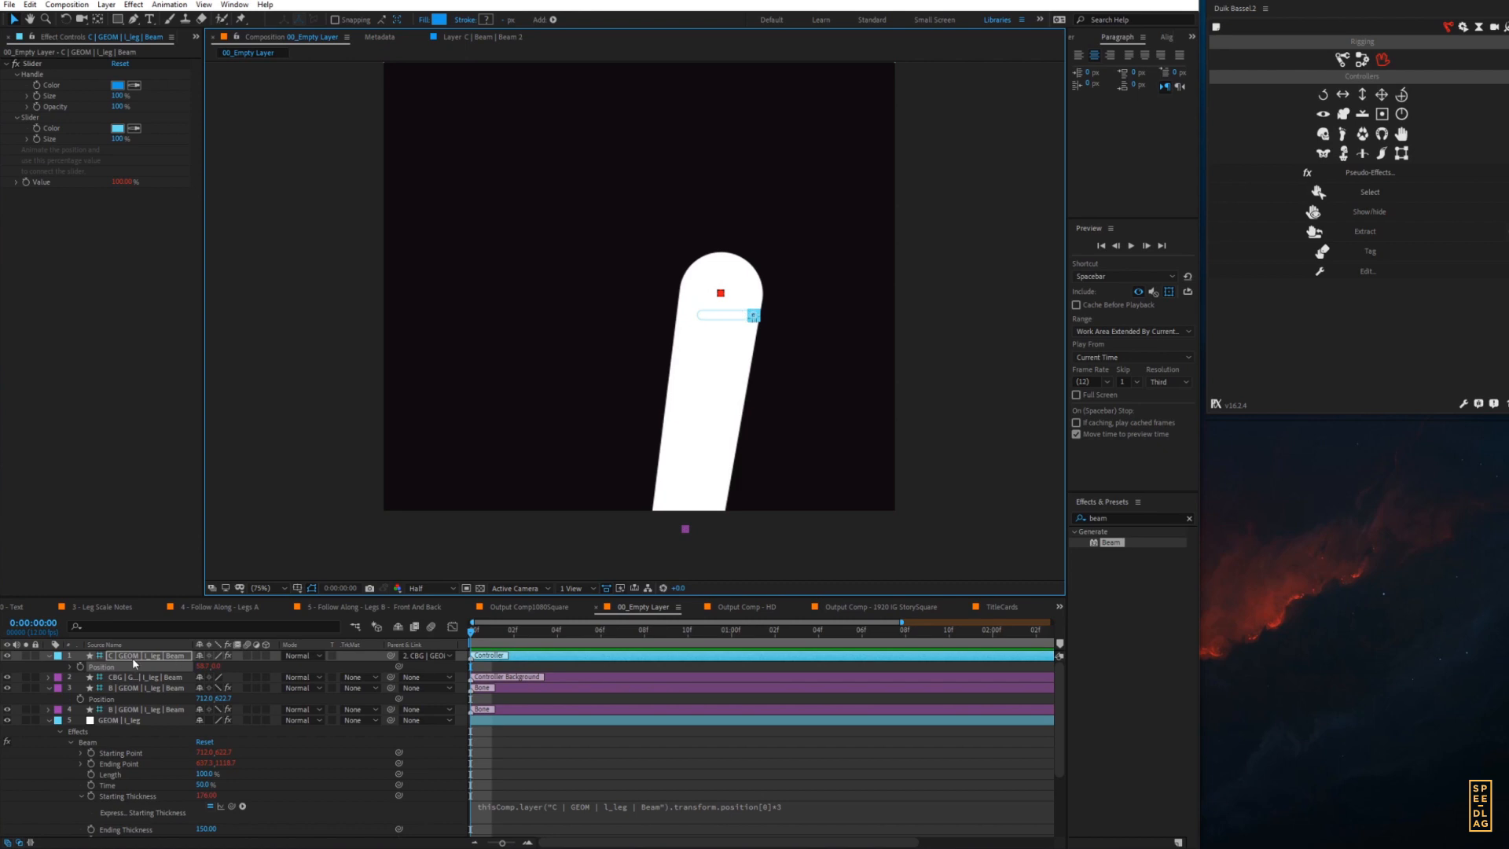
# - Nudge the slider background slightly and collapse the expanded properties of all layers
pyautogui.click(714, 312)
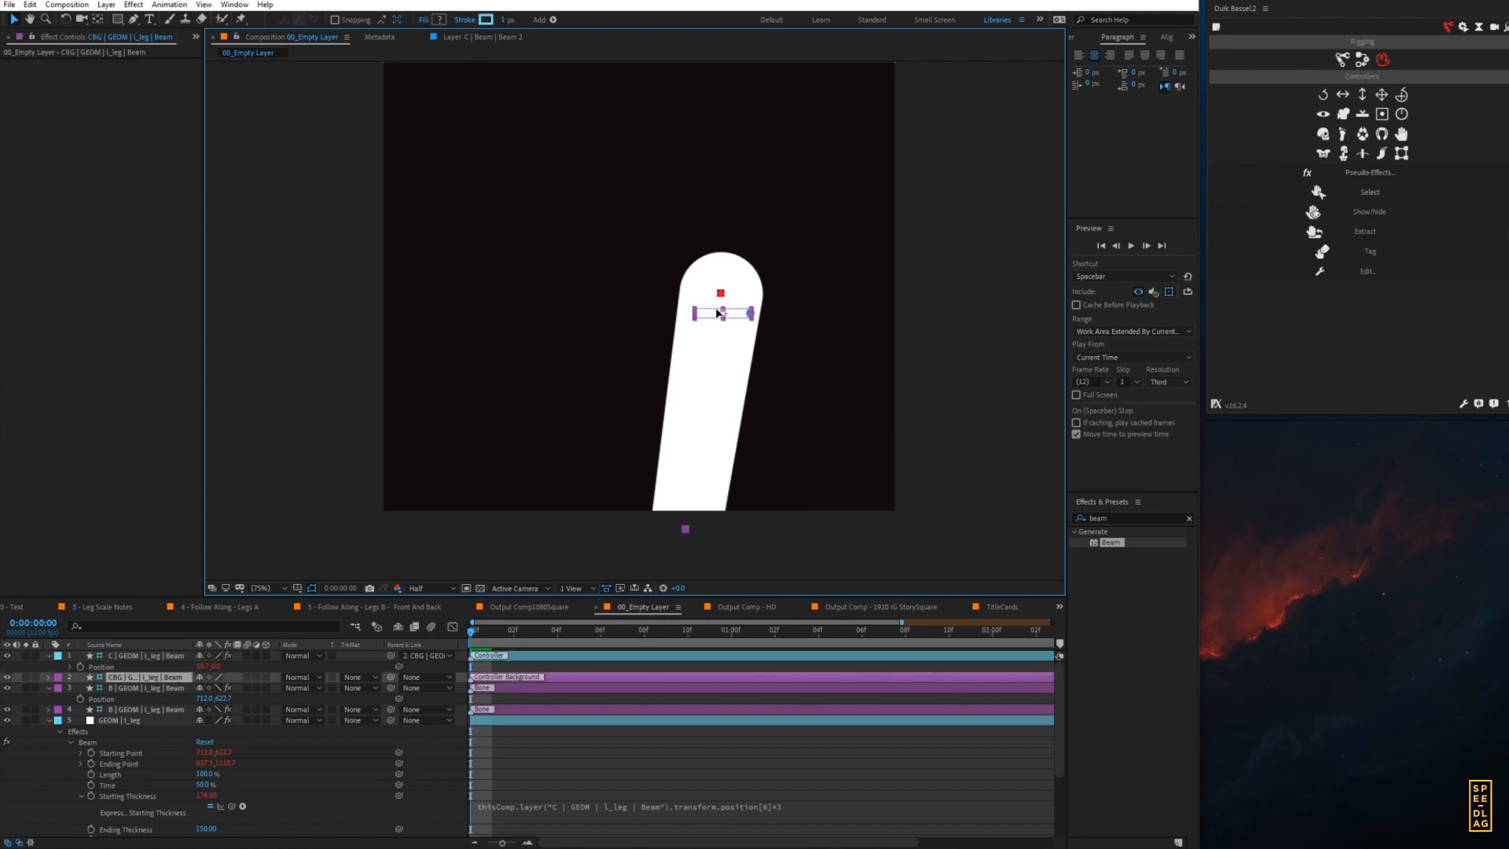
pyautogui.click(140, 708)
pyautogui.click(135, 689)
pyautogui.hotkey('ctrl', 'a')
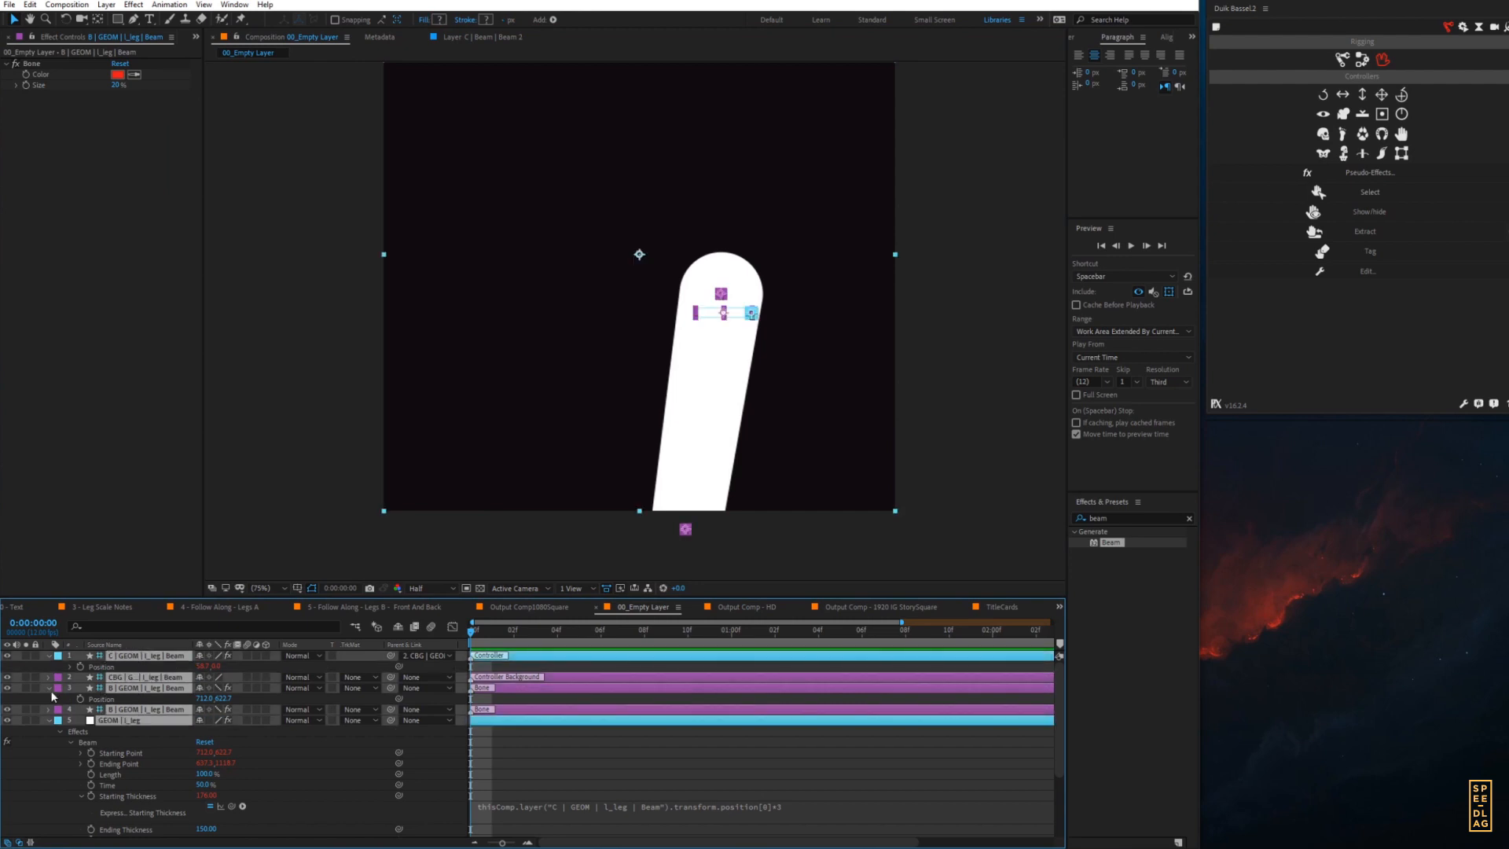
pyautogui.click(50, 719)
pyautogui.click(63, 726)
# - Rename the bone layer at the top of the leg to "B | l_leg | hip"
pyautogui.click(130, 677)
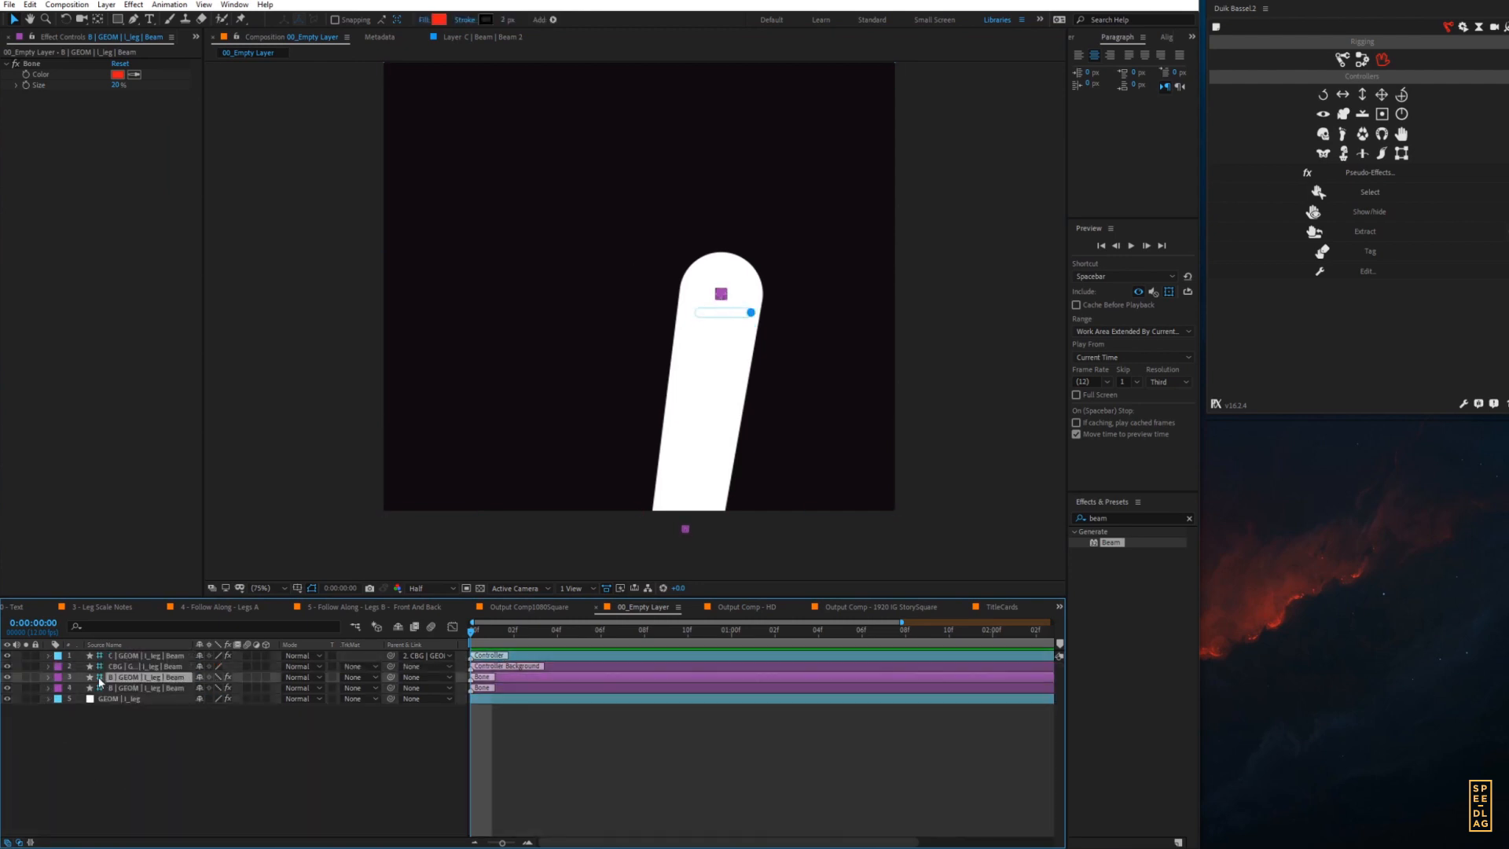
pyautogui.click(48, 677)
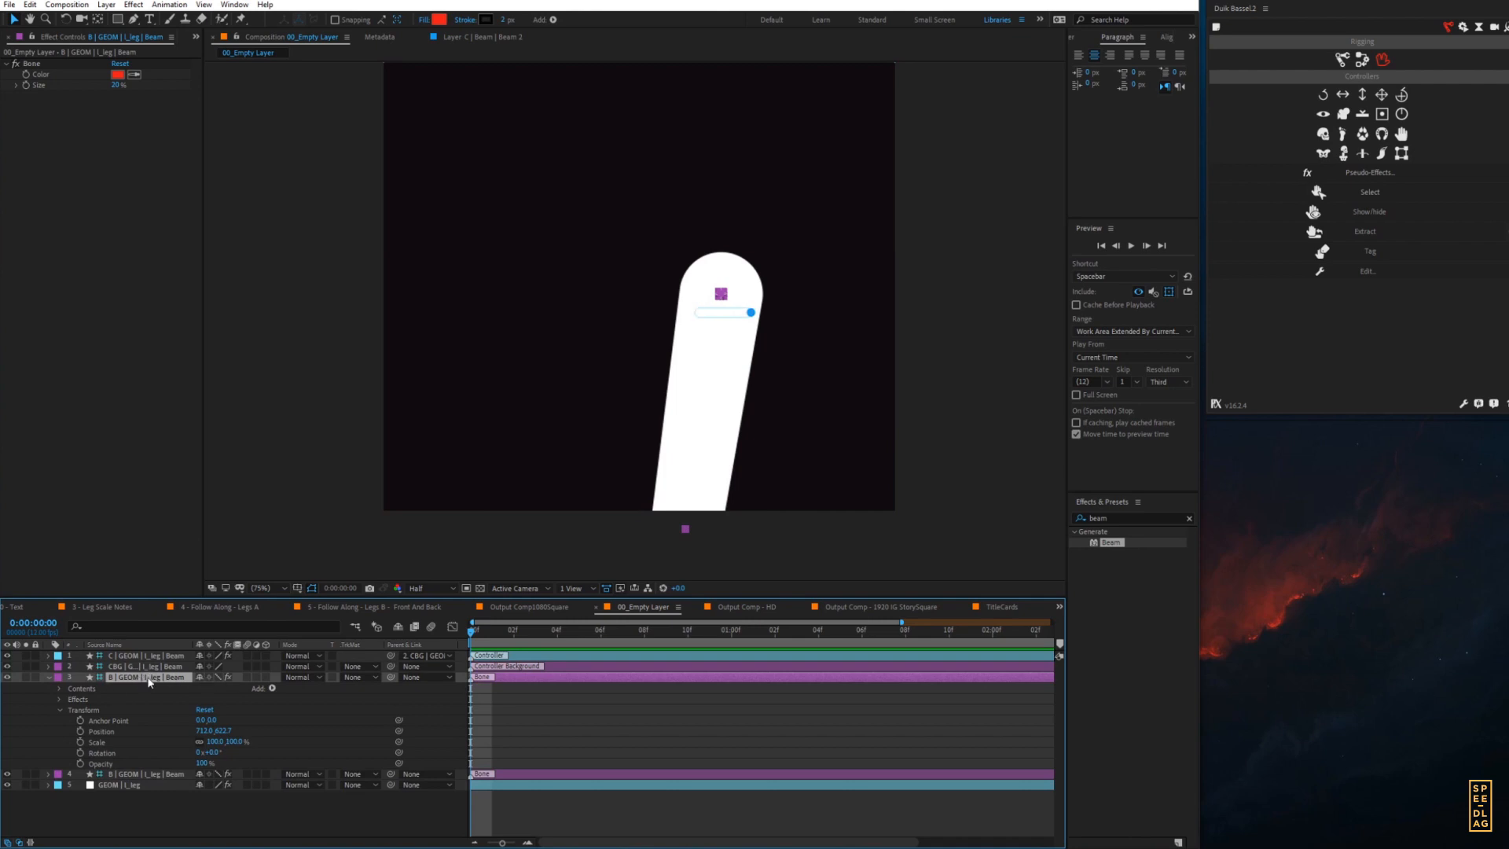
pyautogui.press('Return')
pyautogui.click(123, 677)
pyautogui.press('BackSpace')
pyautogui.press('BackSpace')
pyautogui.doubleClick(134, 677)
pyautogui.press('BackSpace')
pyautogui.write('hip')
pyautogui.press('Return')
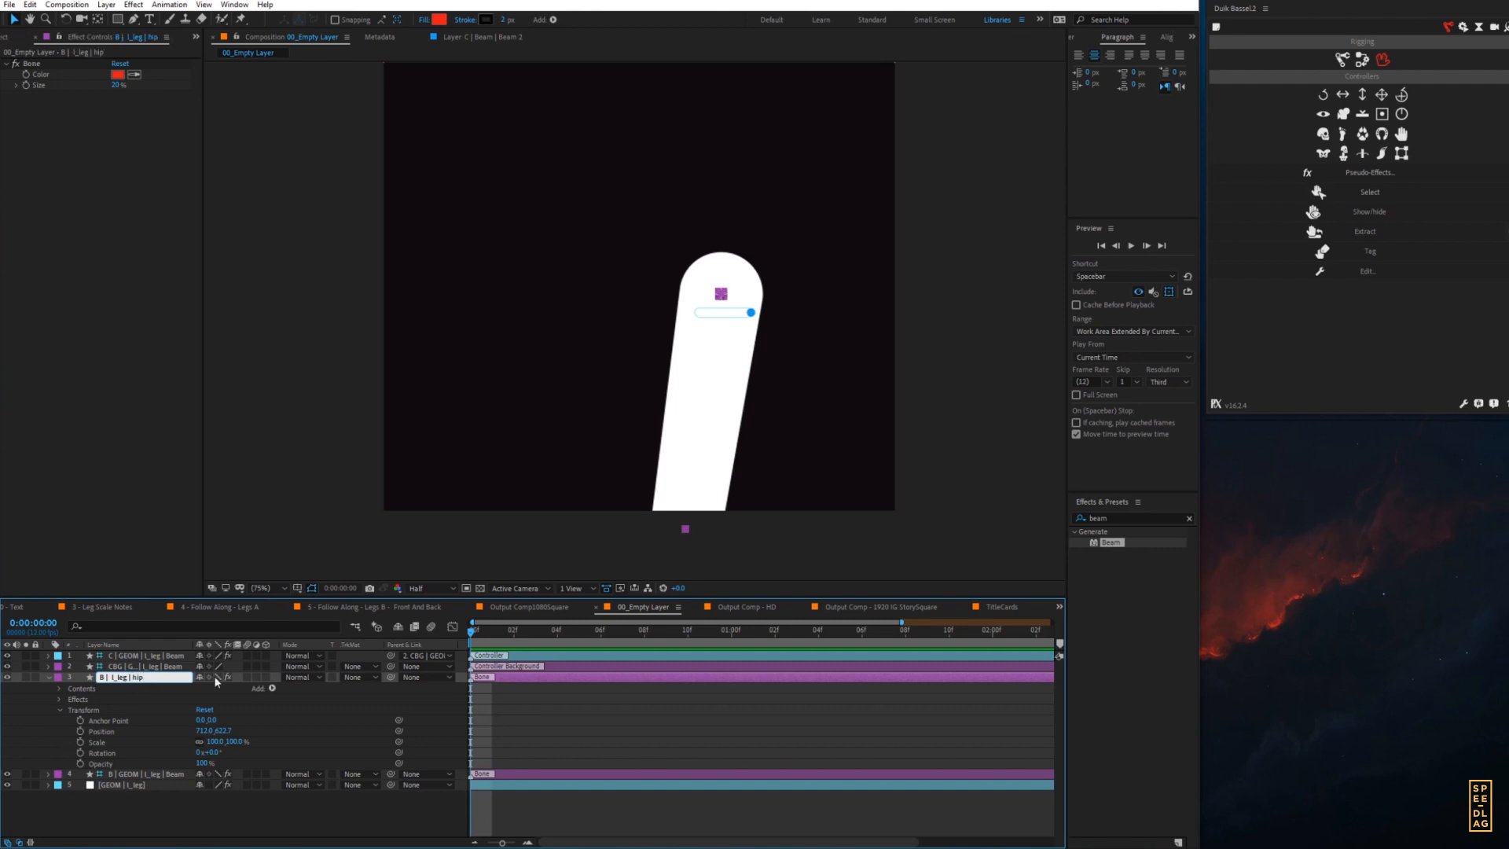
pyautogui.click(132, 774)
pyautogui.click(129, 677)
pyautogui.press('Return')
# - Rename the lower bone layer to "B | l_leg | knee"
pyautogui.click(137, 776)
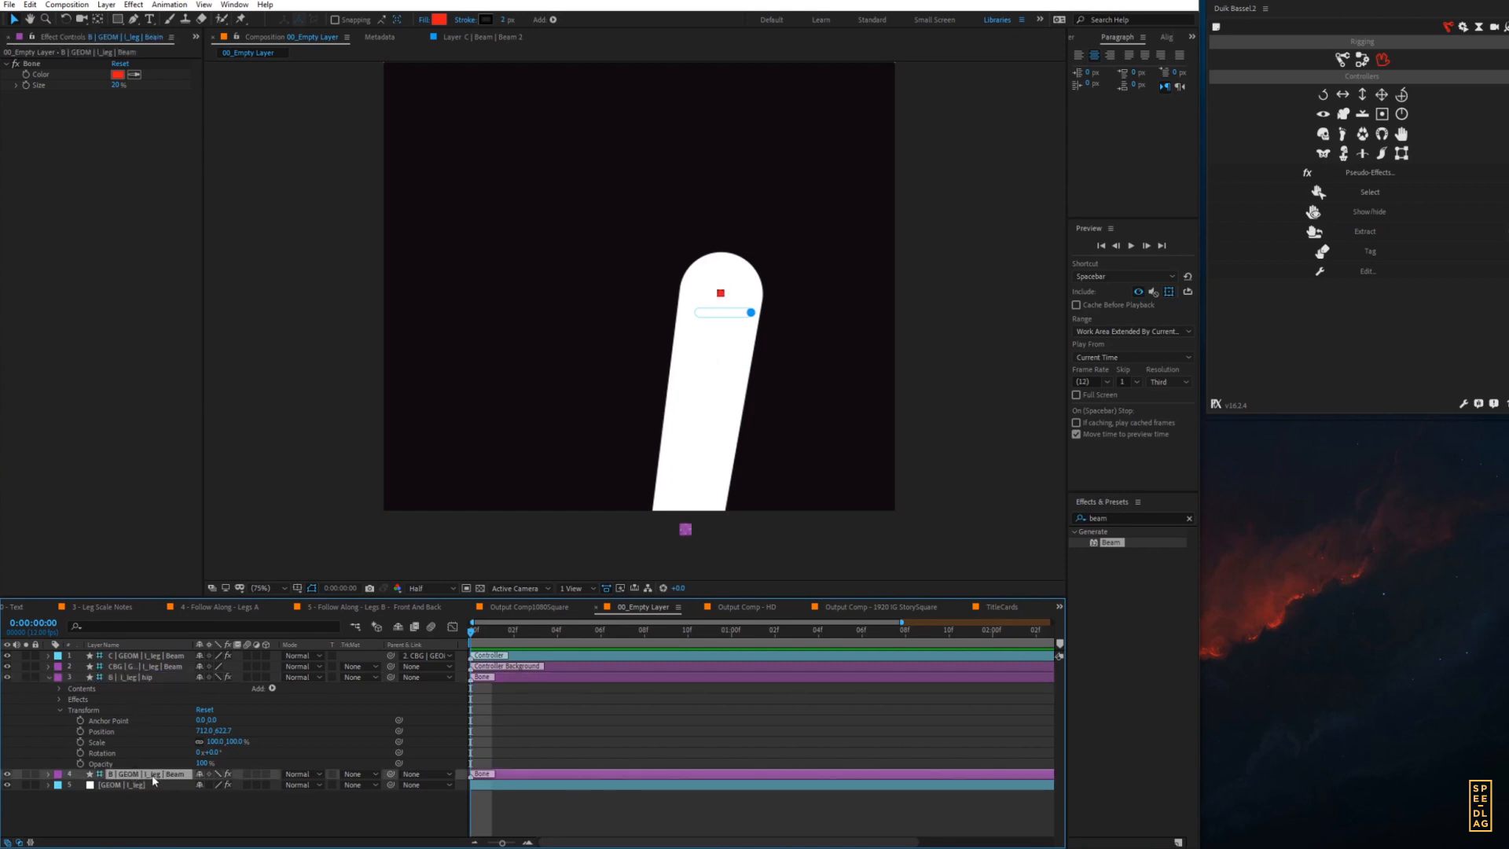
pyautogui.press('Return')
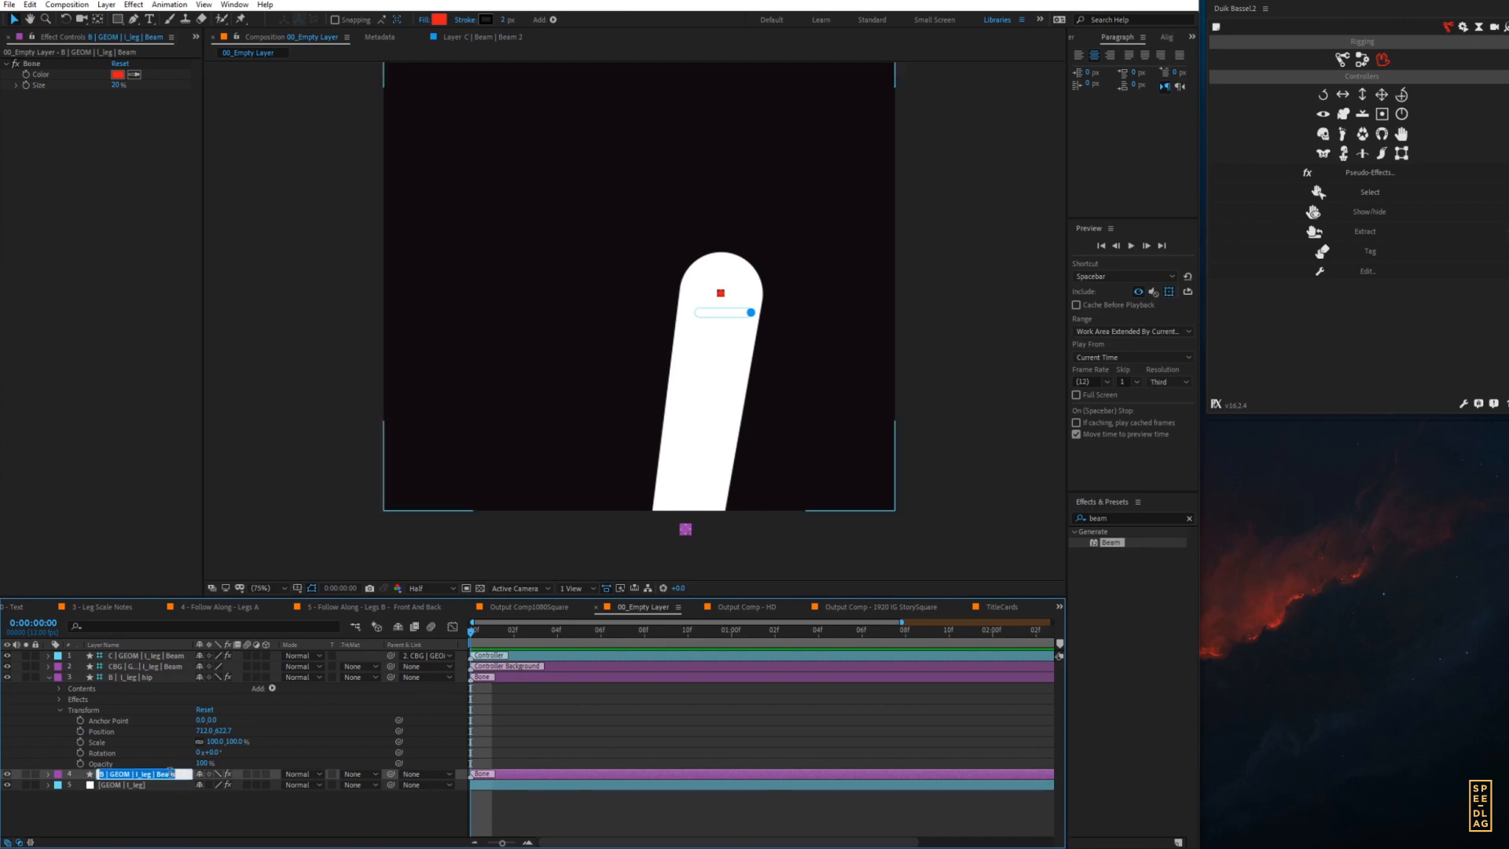
pyautogui.press('BackSpace')
pyautogui.press('BackSpace')
pyautogui.press('BackSpace')
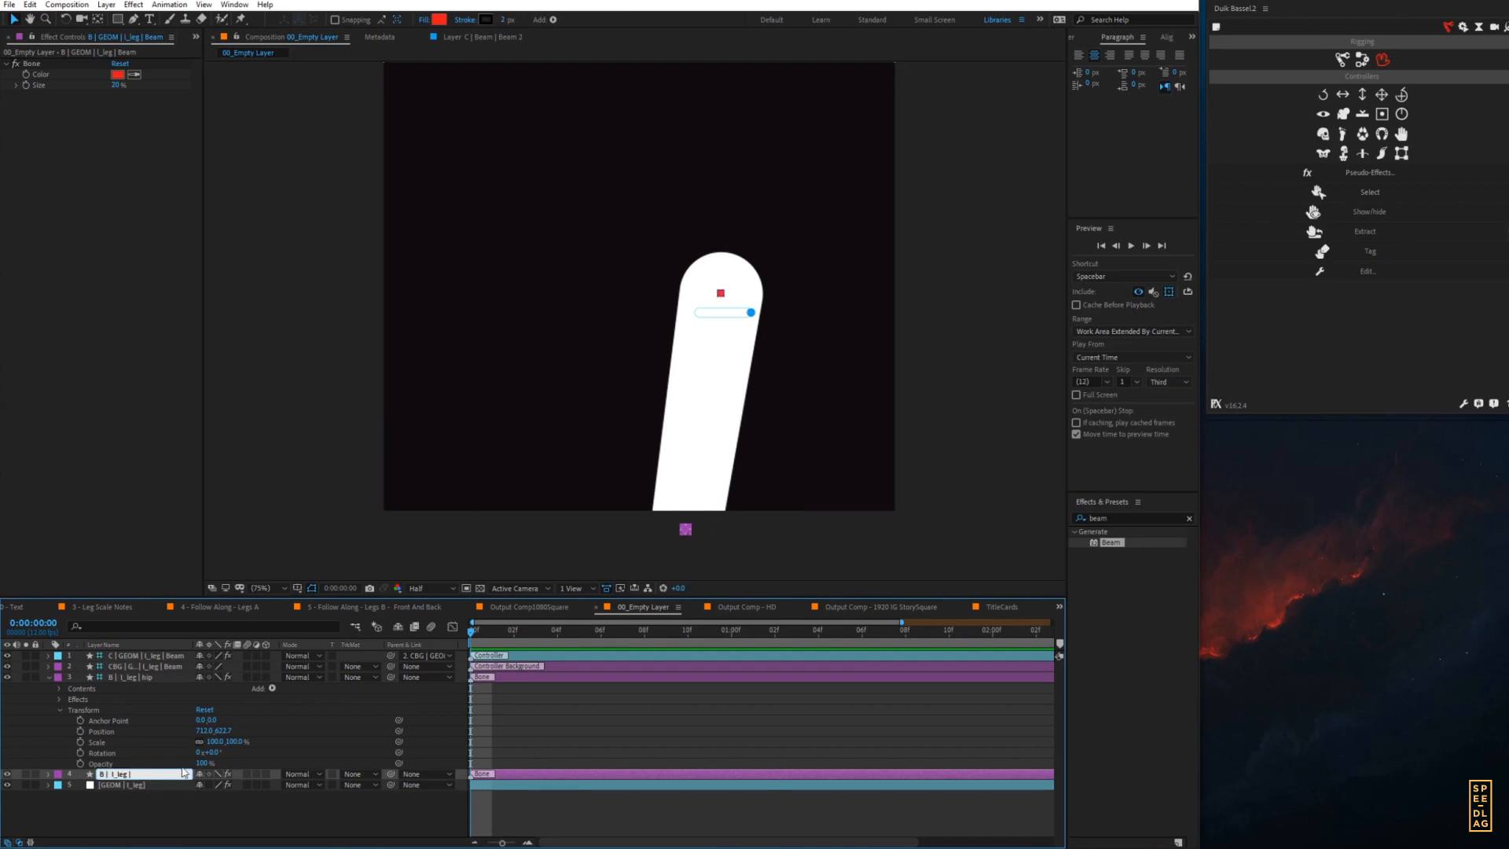
pyautogui.write('knee')
pyautogui.press('Return')
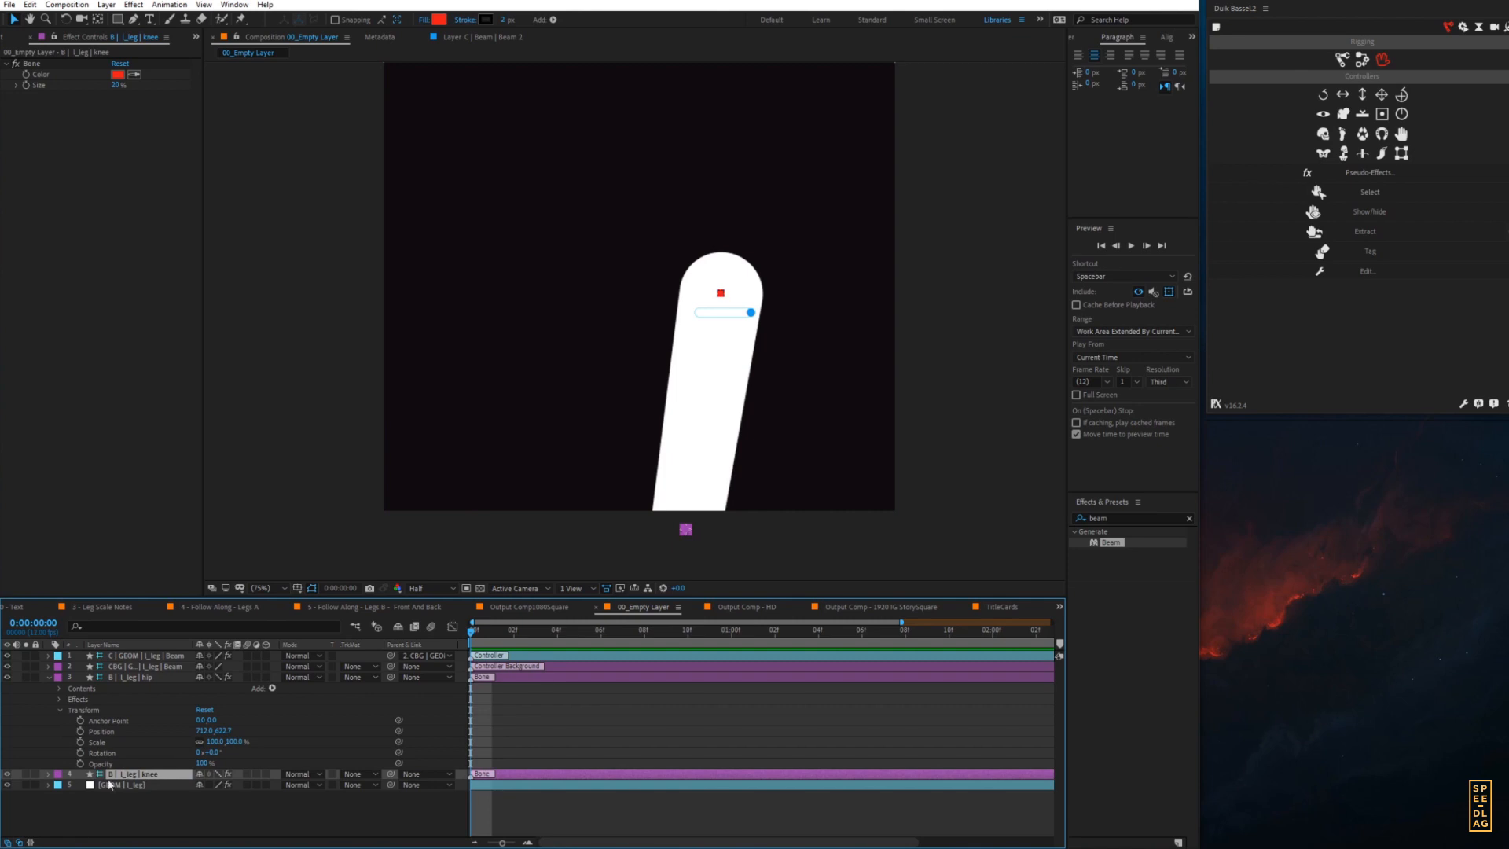
# - Create a square Duik transform controller for the left hip bone and give its layer a light blue label
pyautogui.click(131, 679)
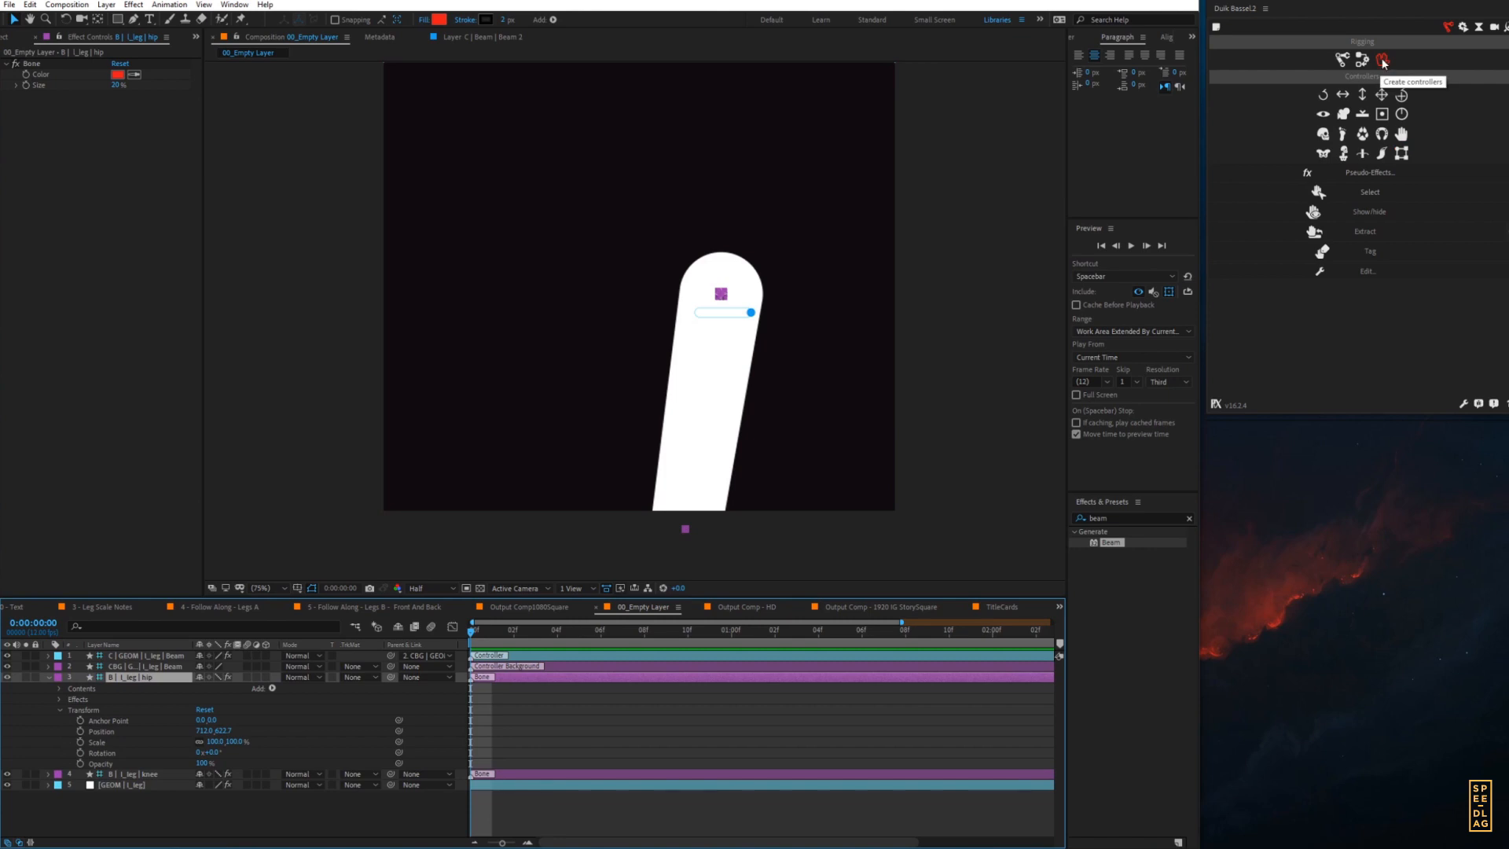
pyautogui.click(1403, 155)
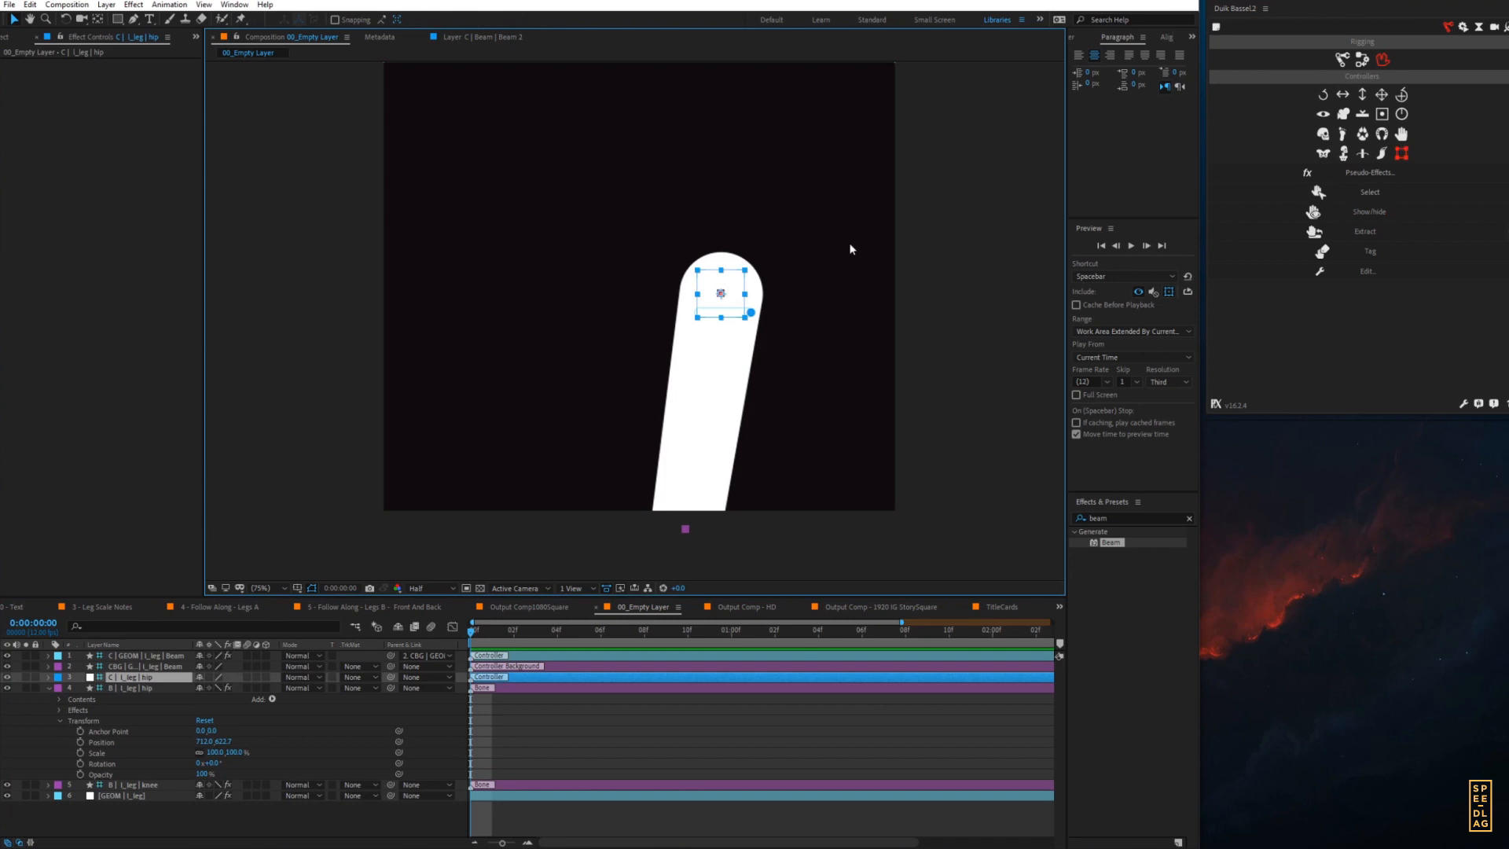
pyautogui.click(57, 677)
pyautogui.click(86, 618)
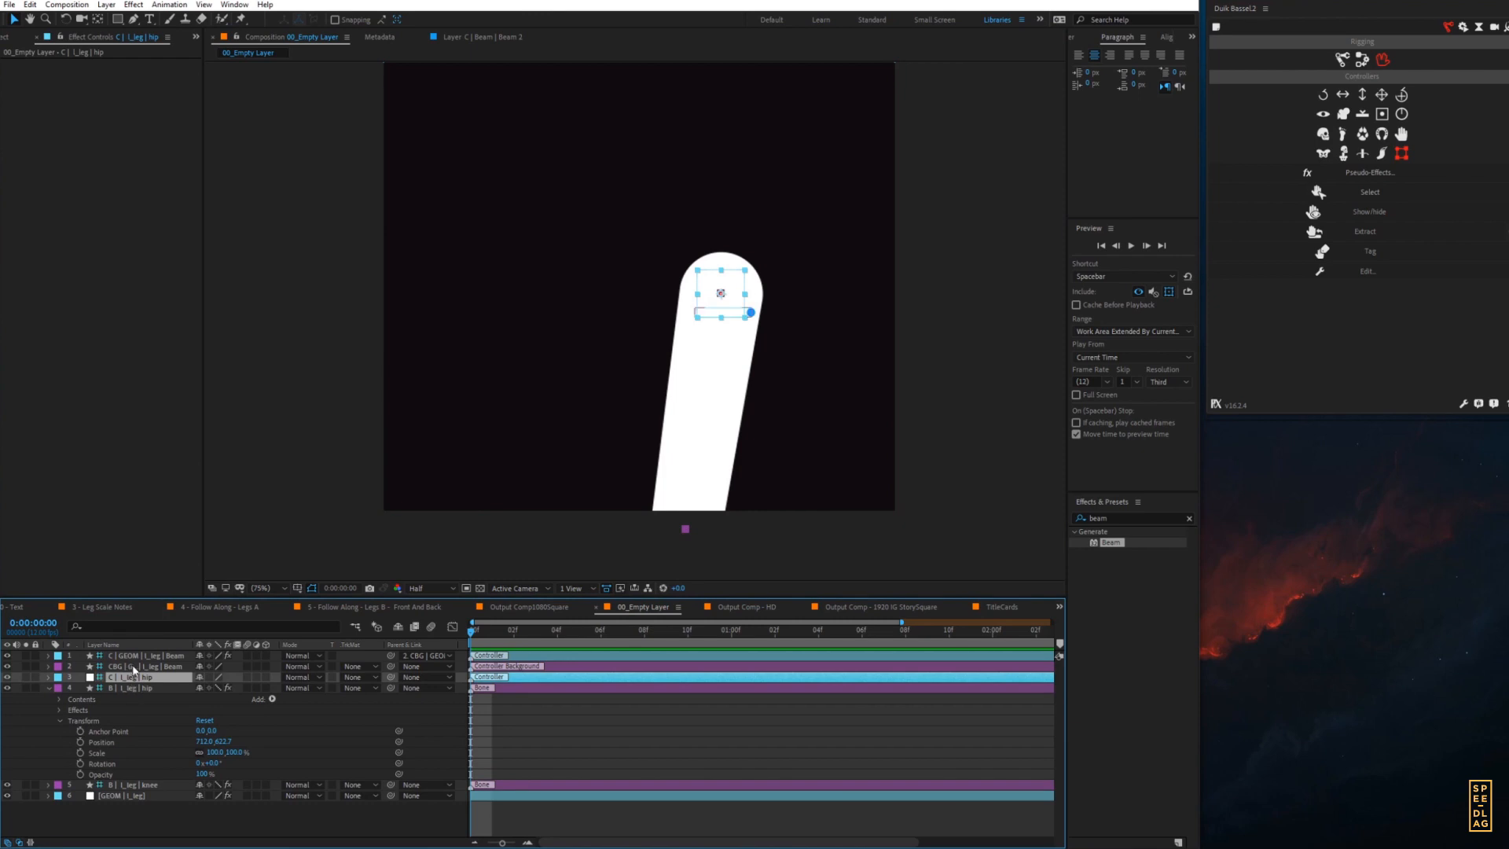
# - Move the left hip controller to the top of the layer stack and collapse the hip bone's properties
pyautogui.moveTo(128, 680); pyautogui.dragTo(110, 649)
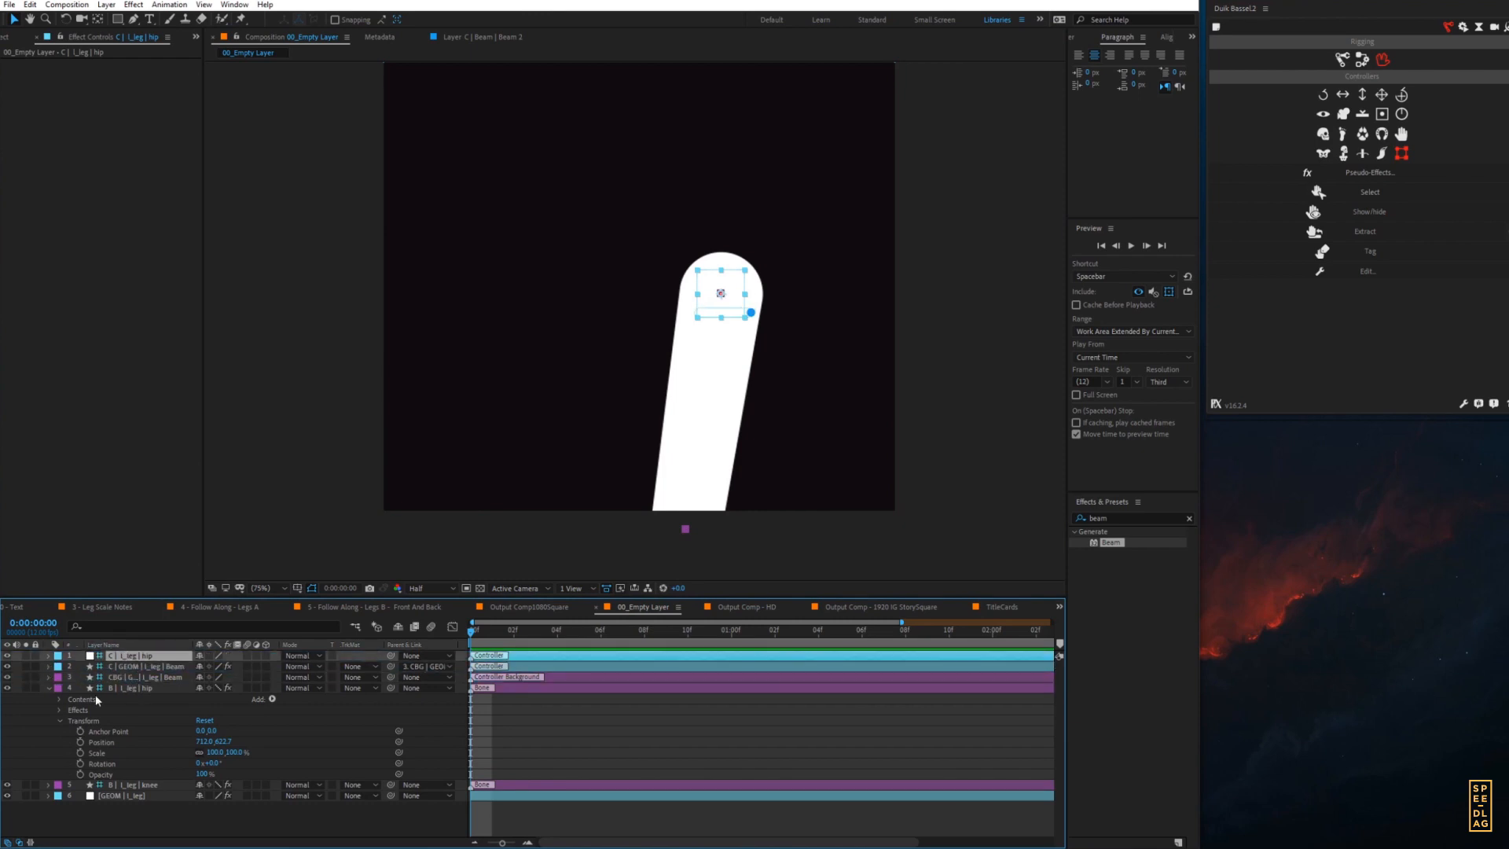
pyautogui.click(49, 688)
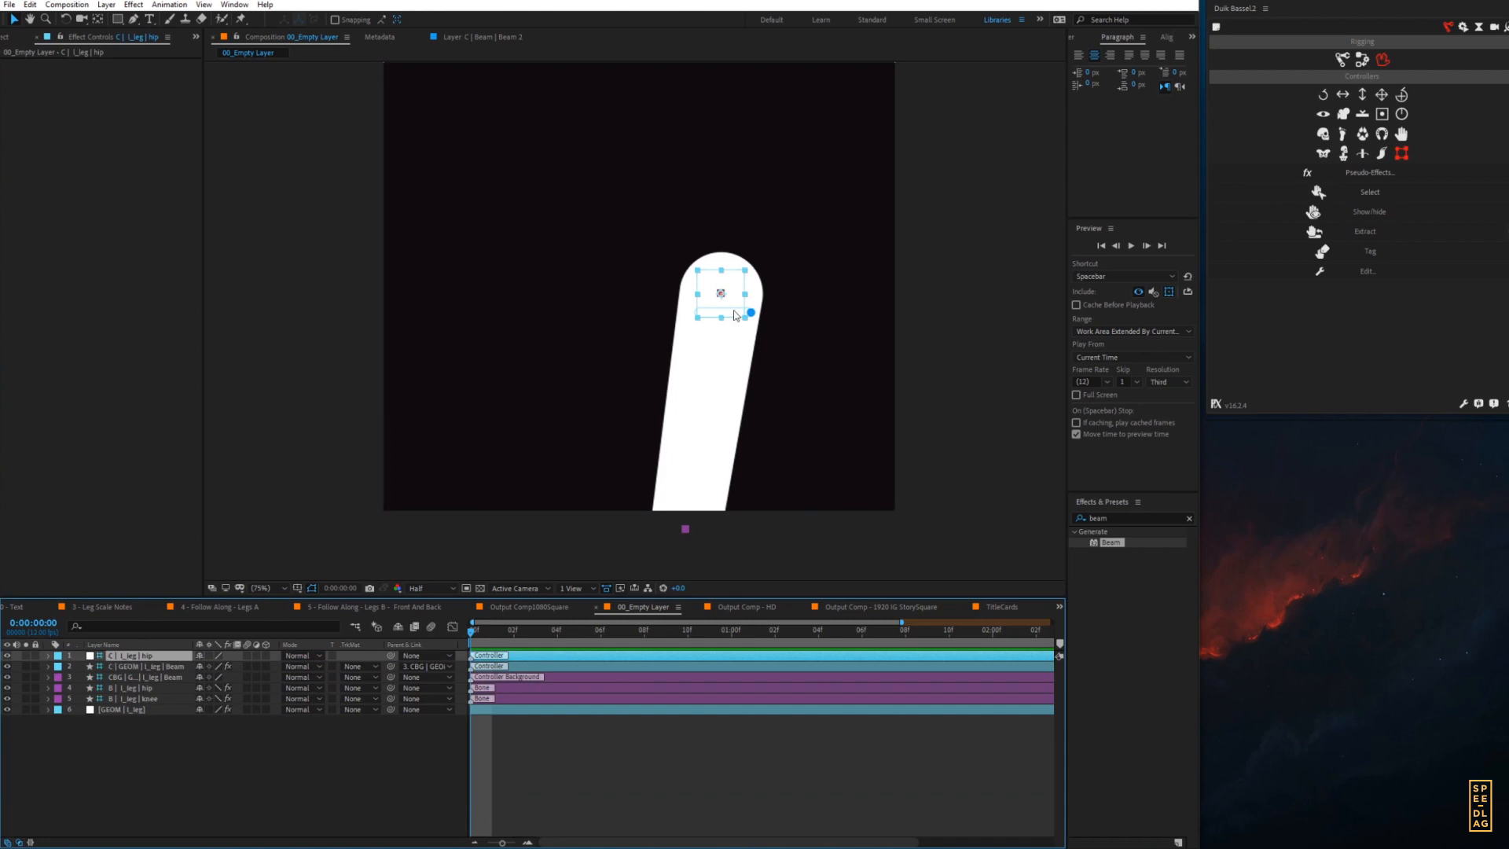
# - Move the slider background down below the hip controller square and parent it to "C | l_leg | hip"
pyautogui.click(135, 677)
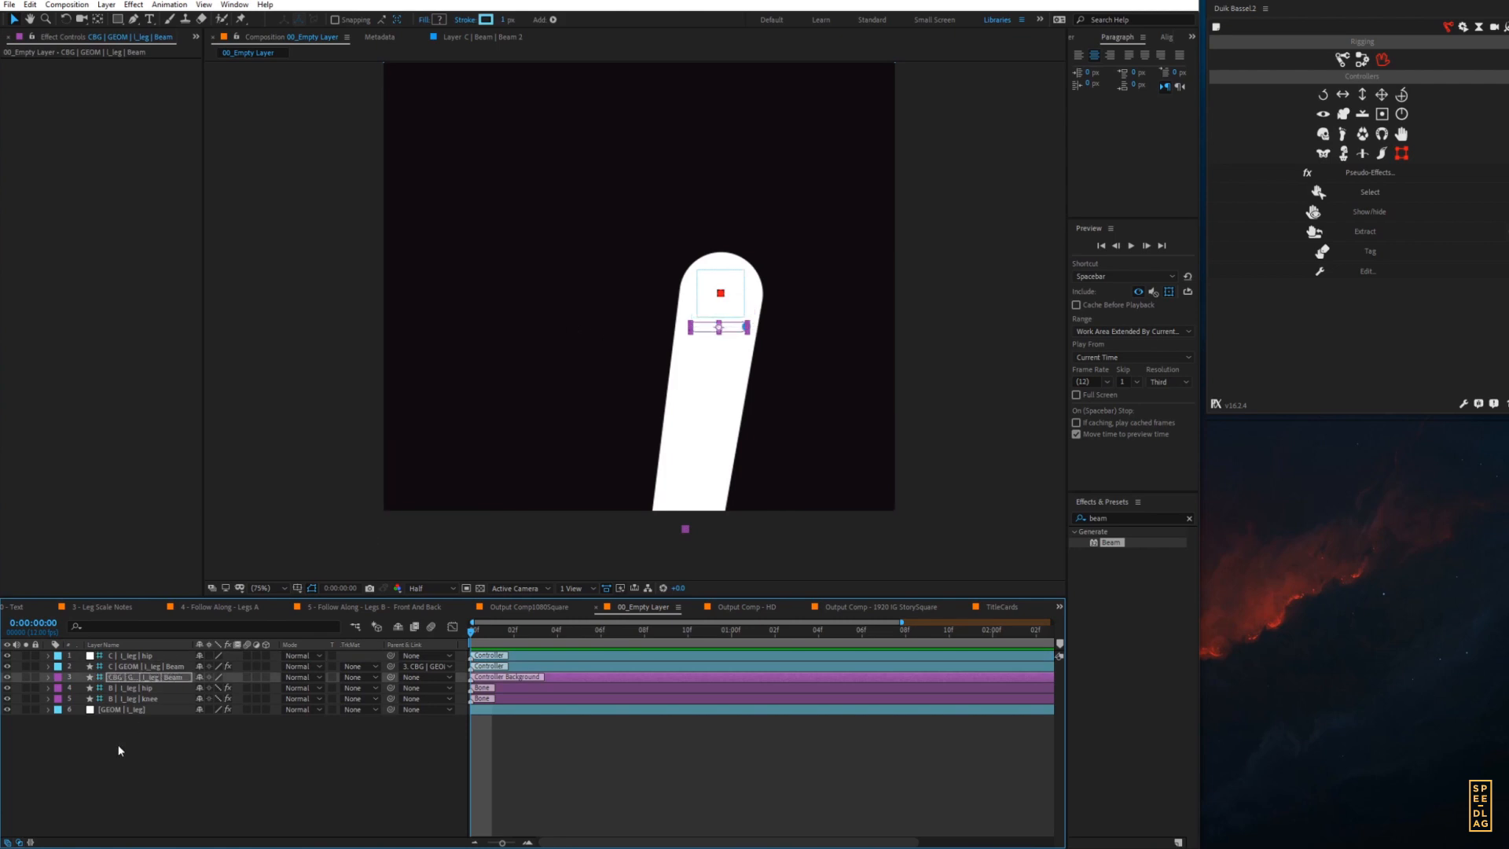
pyautogui.moveTo(309, 672); pyautogui.dragTo(134, 659)
pyautogui.click(134, 658)
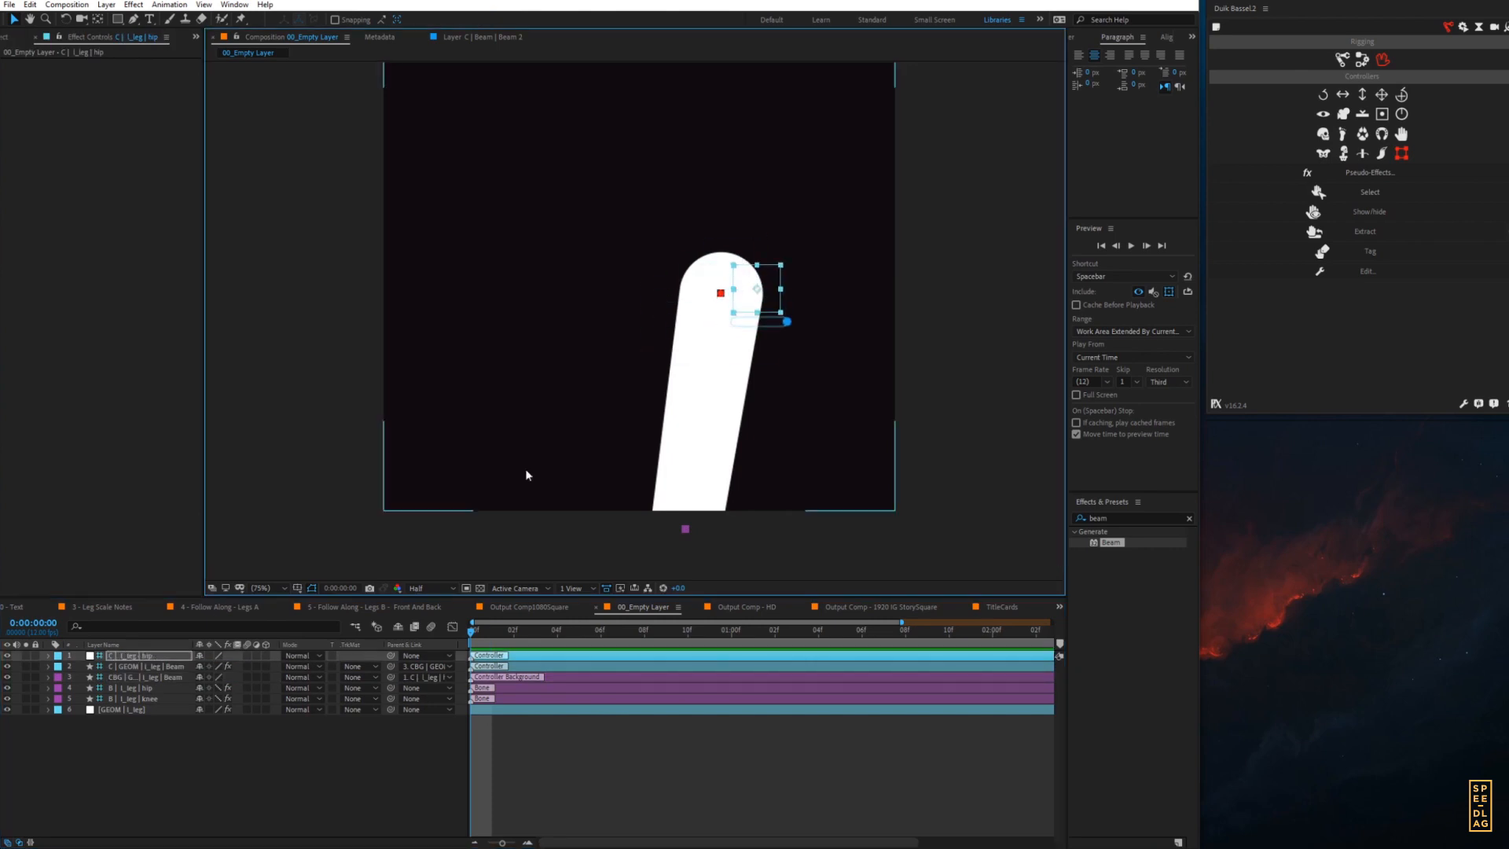
# - Parent the left hip bone to "C | l_leg | hip" and test the link with a small controller move, undoing that move
pyautogui.click(146, 688)
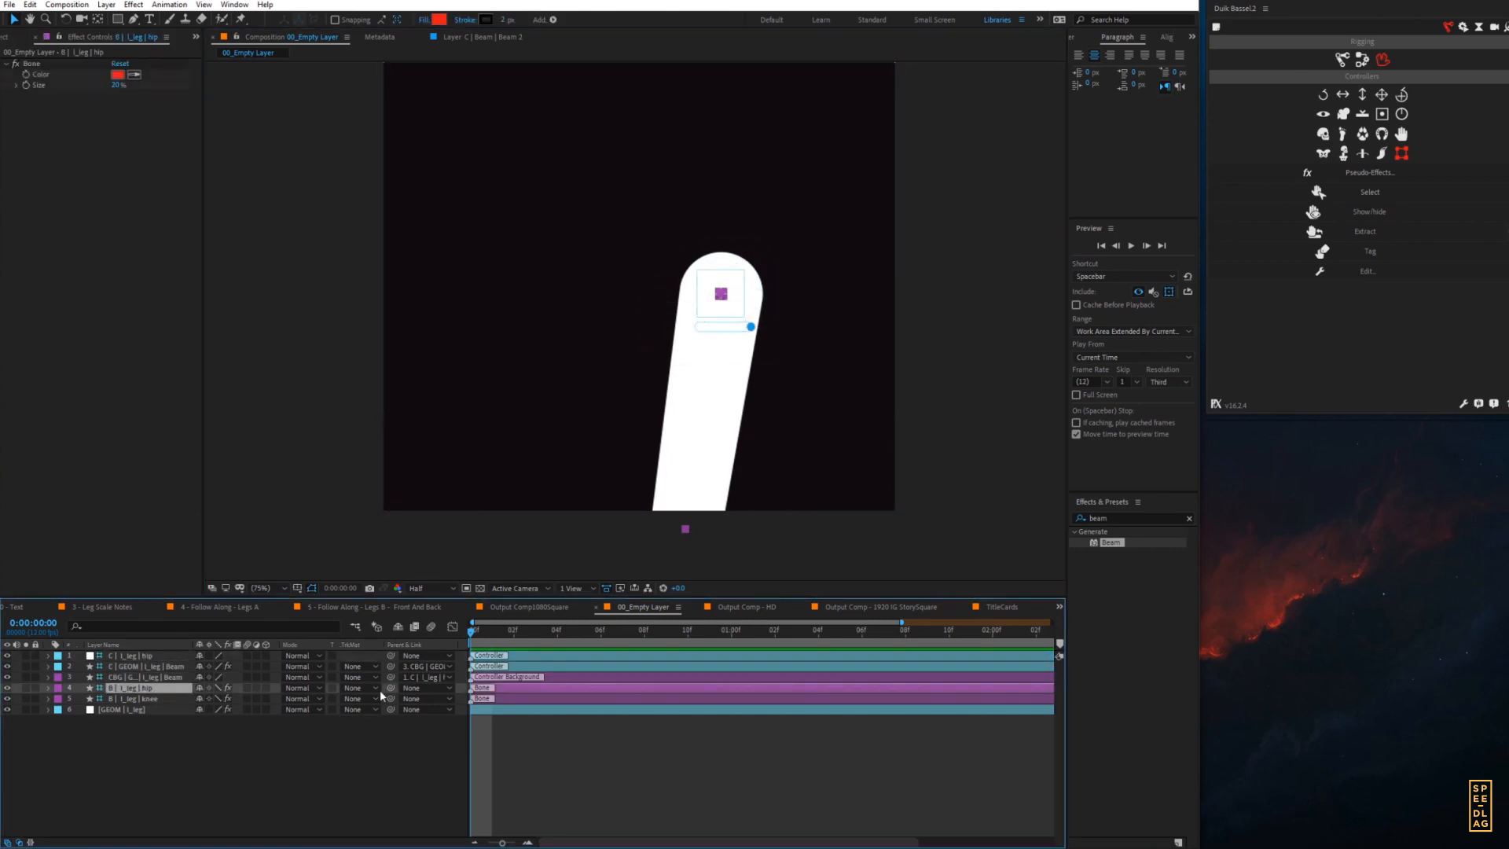
pyautogui.moveTo(376, 687); pyautogui.dragTo(124, 655)
pyautogui.click(126, 655)
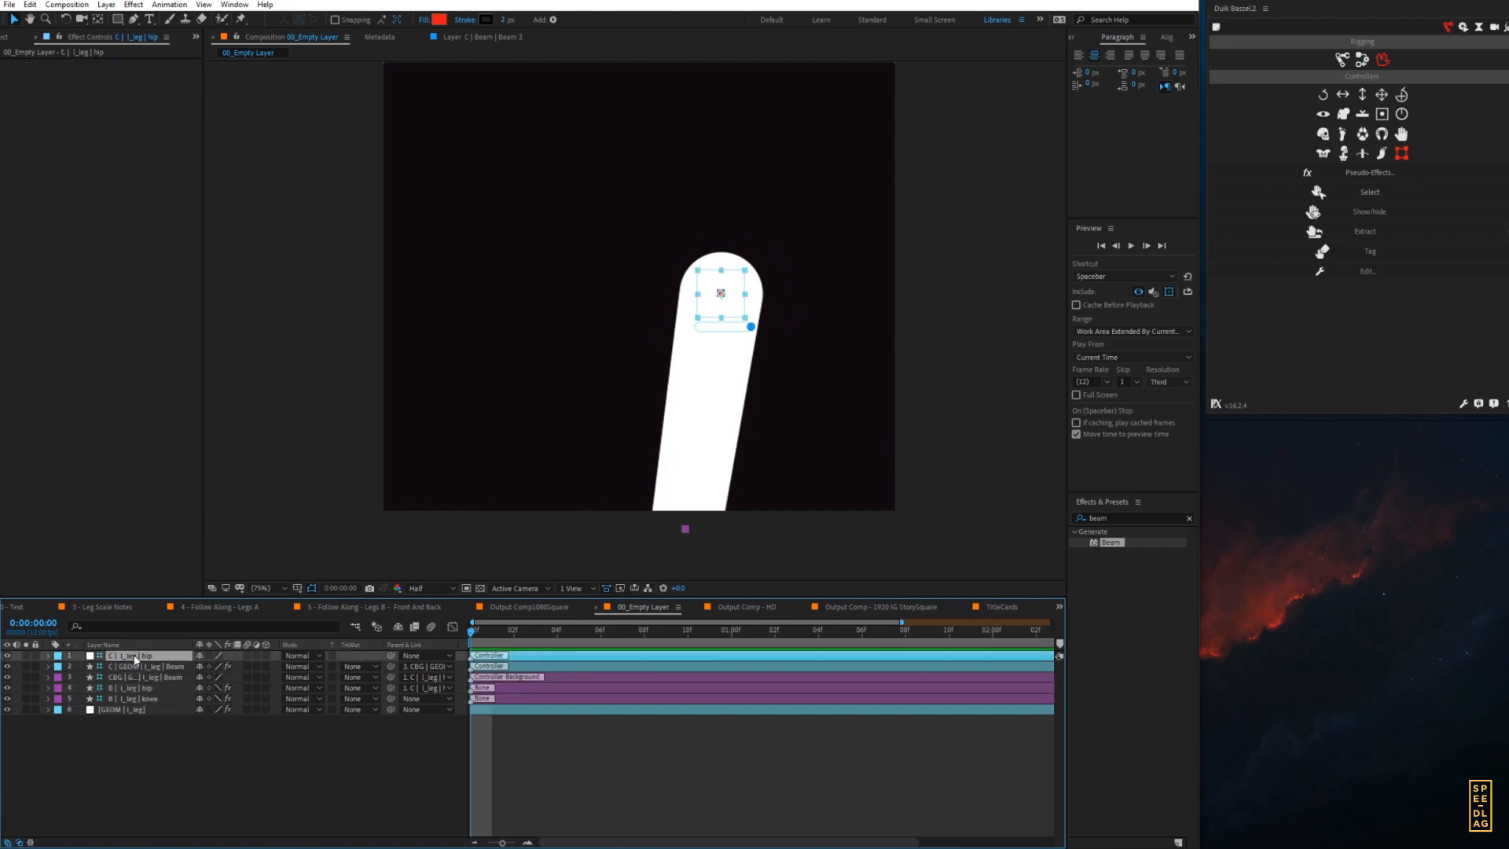
pyautogui.moveTo(696, 310)
pyautogui.mouseDown()
pyautogui.moveTo(678, 305)
pyautogui.moveTo(703, 286)
pyautogui.moveTo(706, 310)
pyautogui.mouseUp()
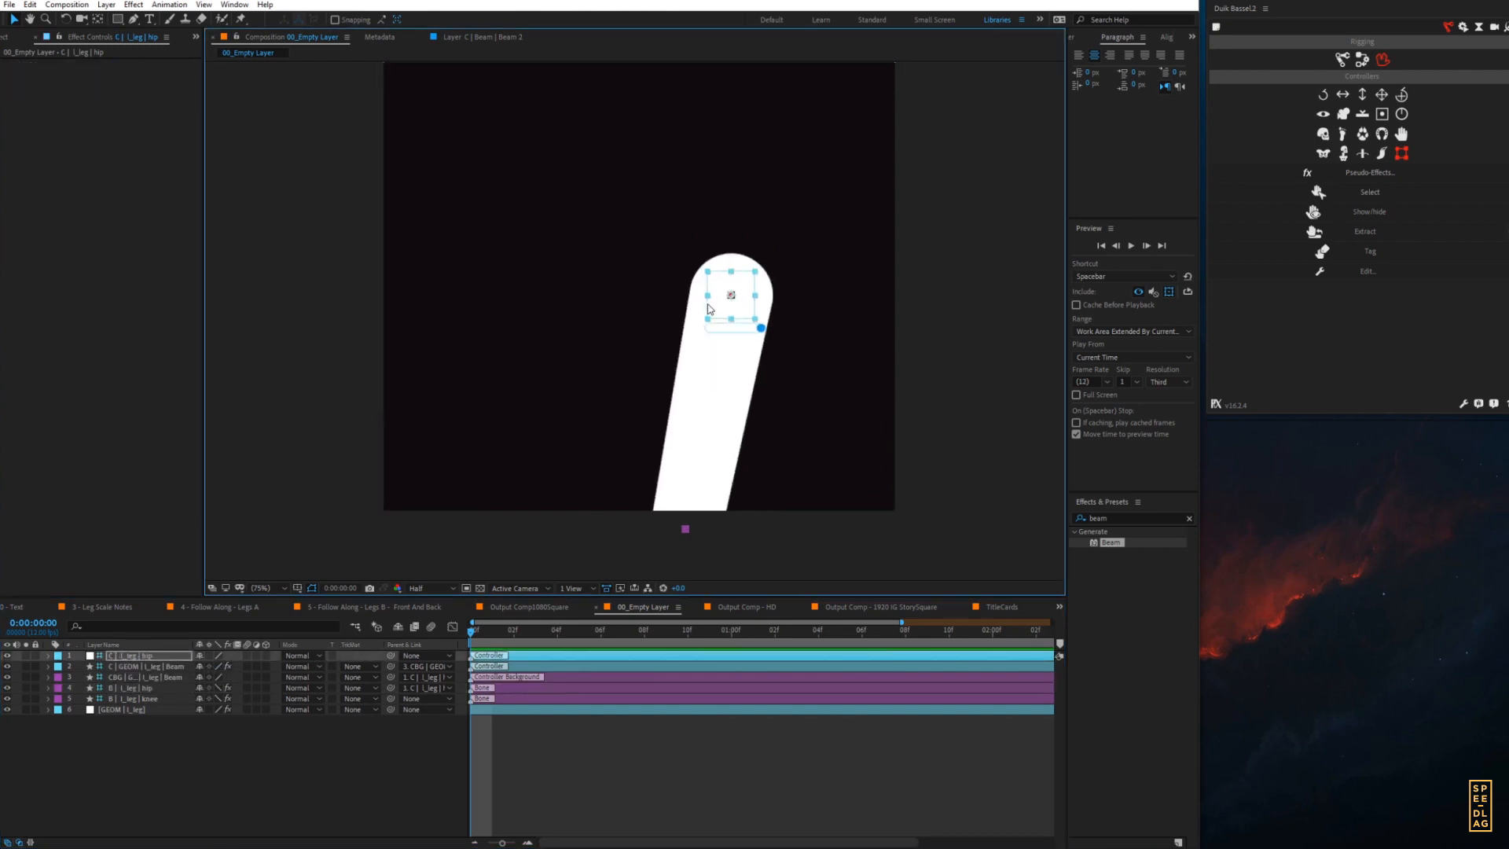
pyautogui.hotkey('ctrl', 'z')
# - Nudge the slider background slightly lower and check that it follows the hip controller, undoing the test move
pyautogui.click(719, 330)
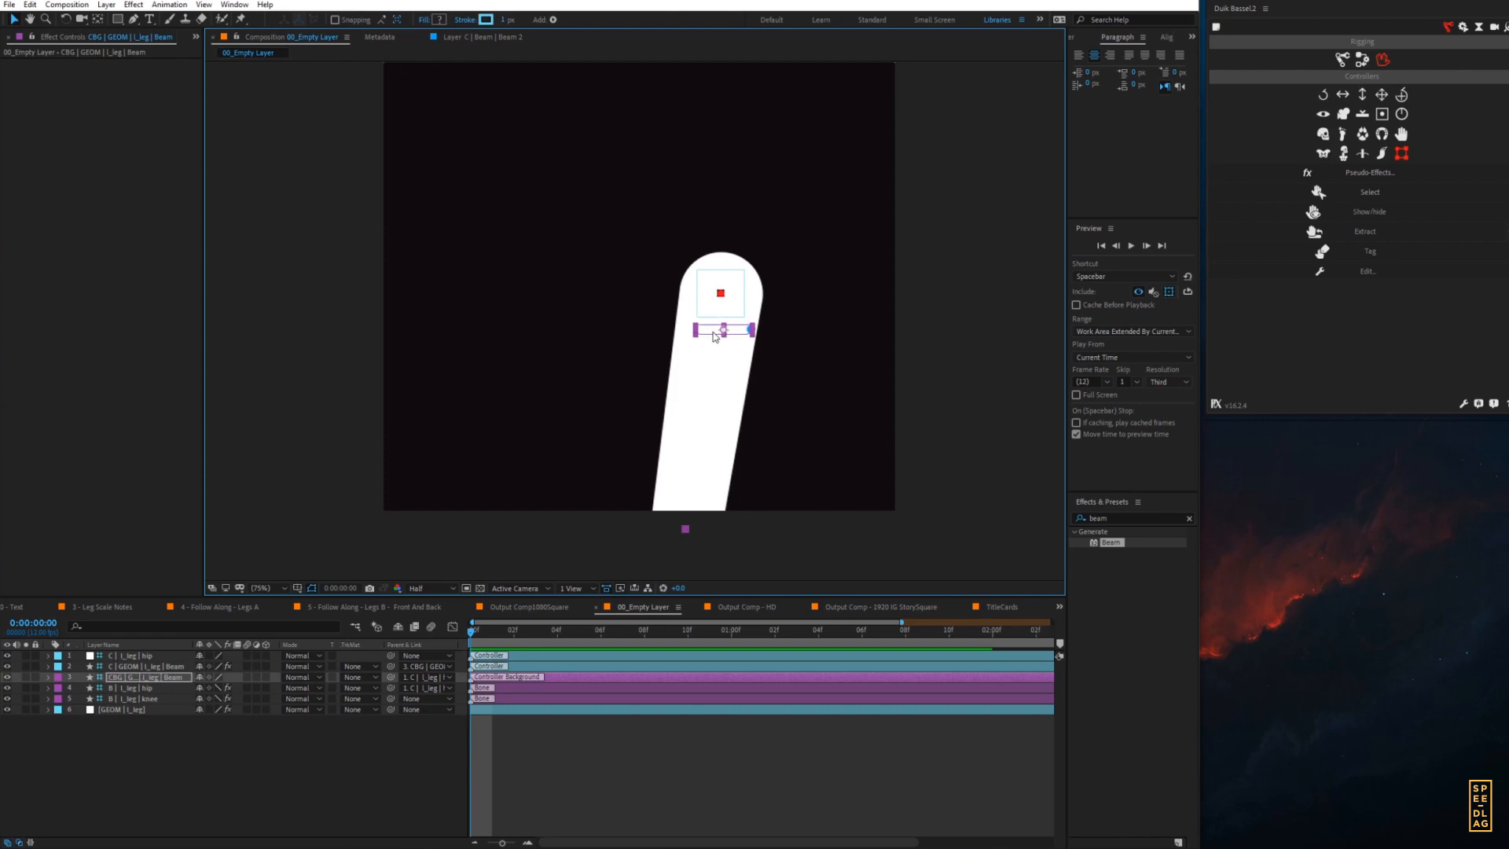
pyautogui.moveTo(725, 305); pyautogui.dragTo(668, 234)
pyautogui.hotkey('ctrl', 'z')
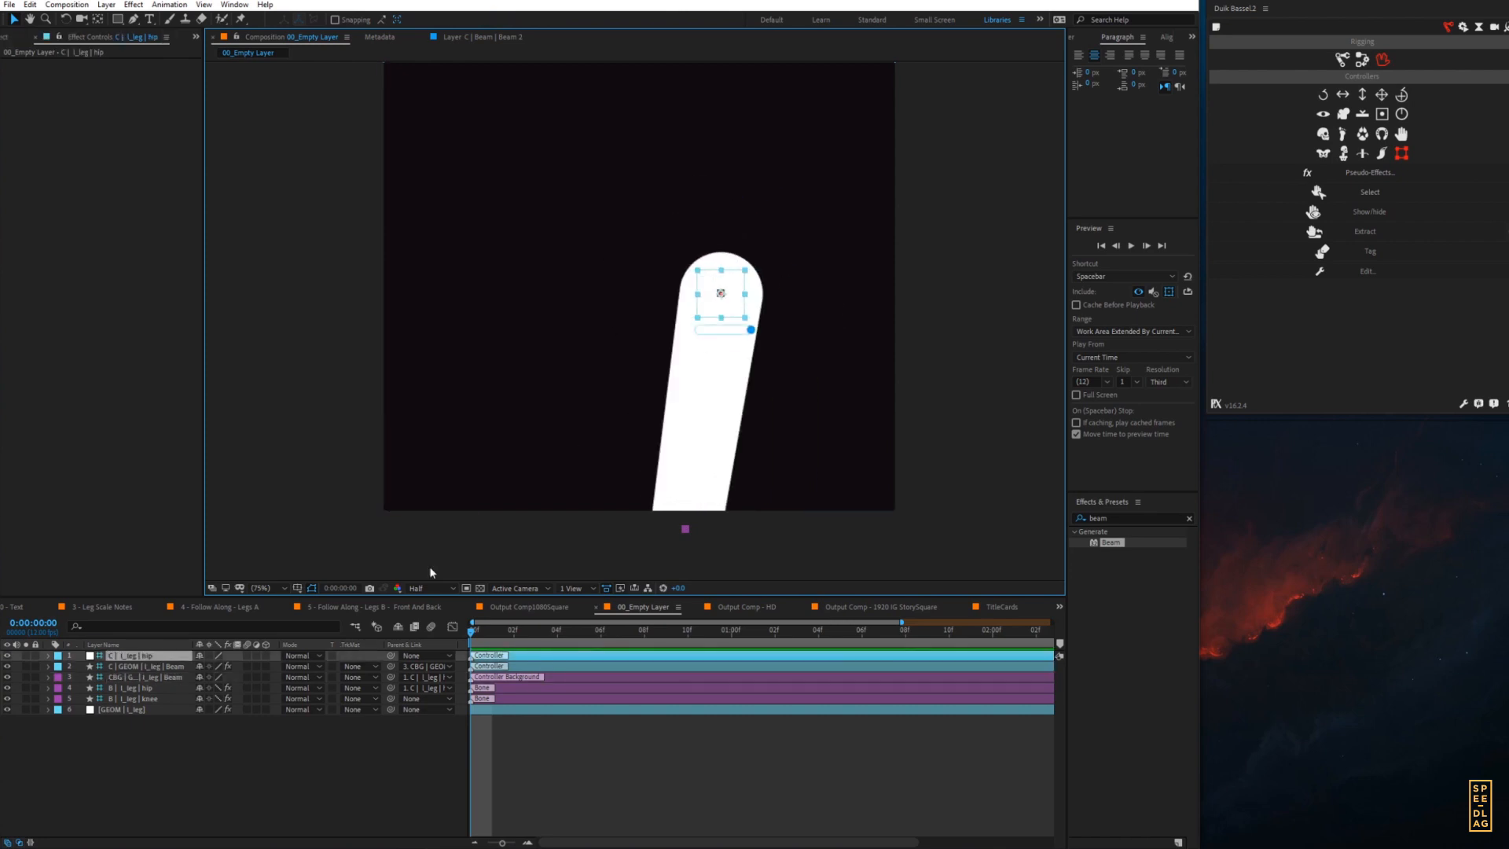
pyautogui.click(751, 330)
pyautogui.moveTo(750, 330); pyautogui.dragTo(750, 330)
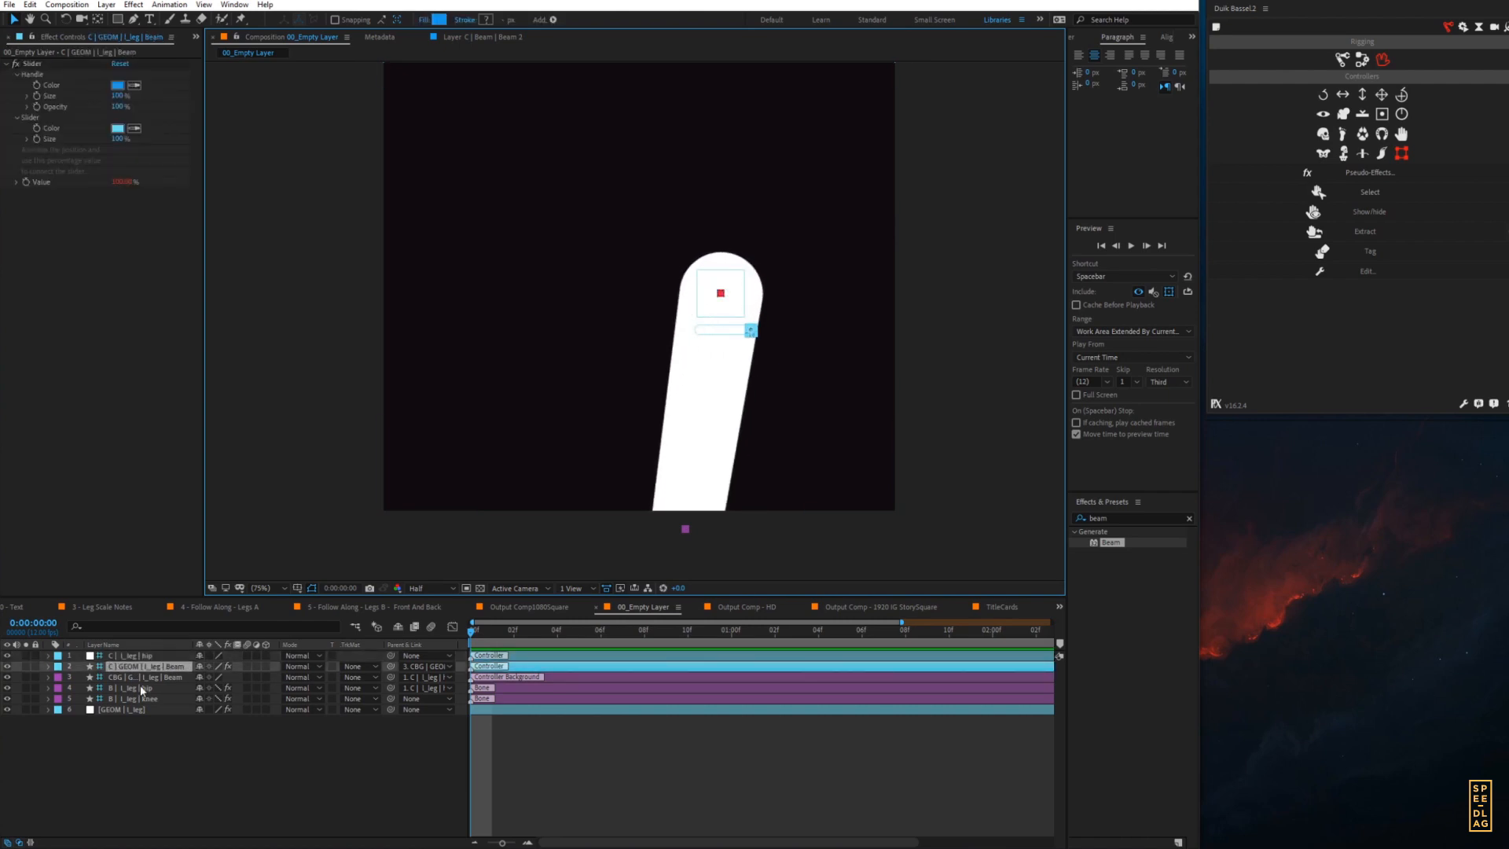
# - Lock the left leg's slider handle layer and hide the slider background and both bone layers as shy
pyautogui.click(35, 667)
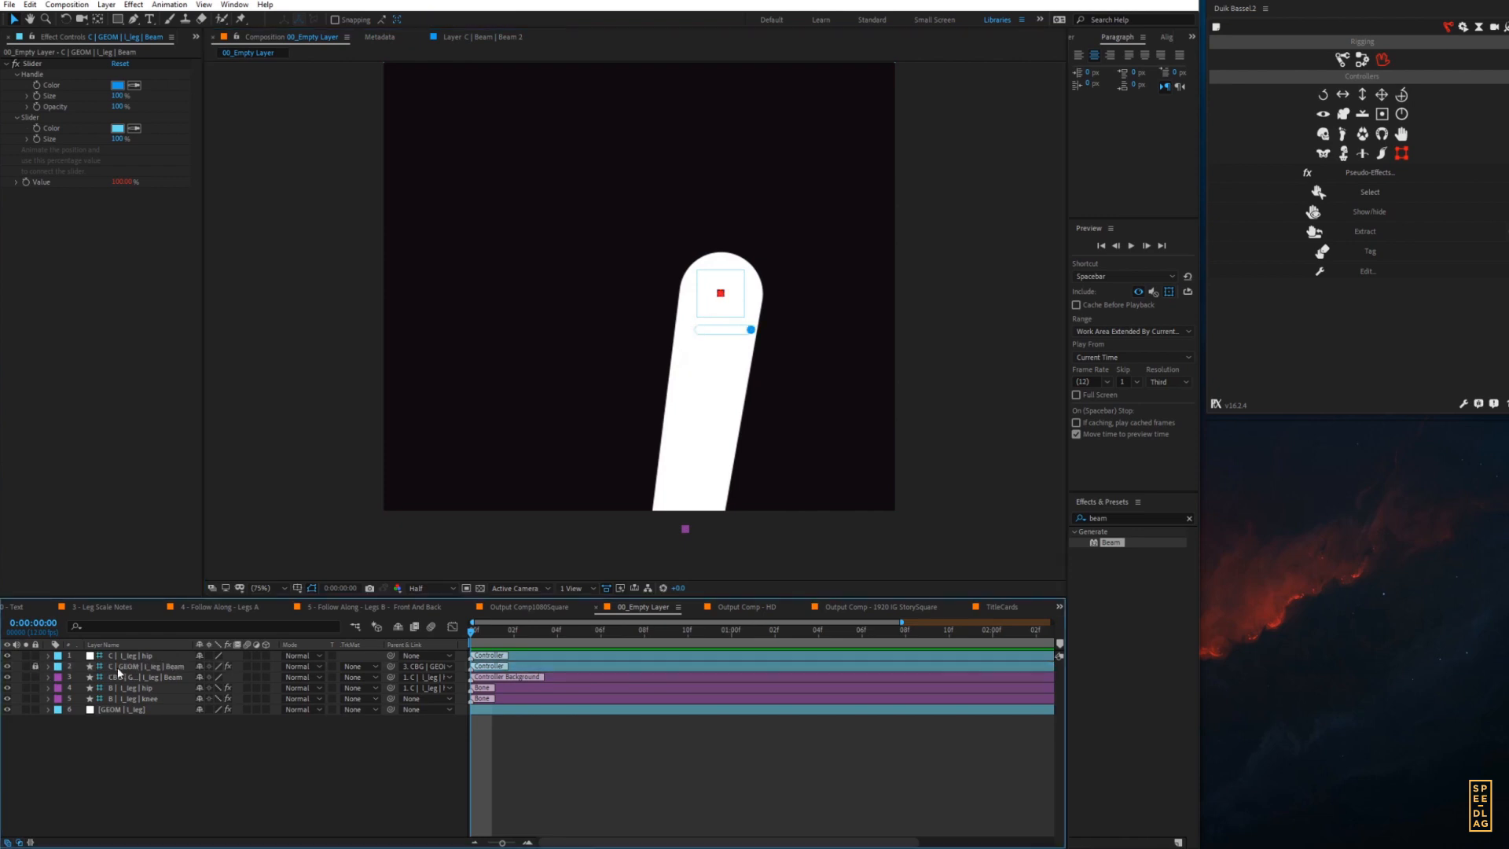
pyautogui.click(132, 677)
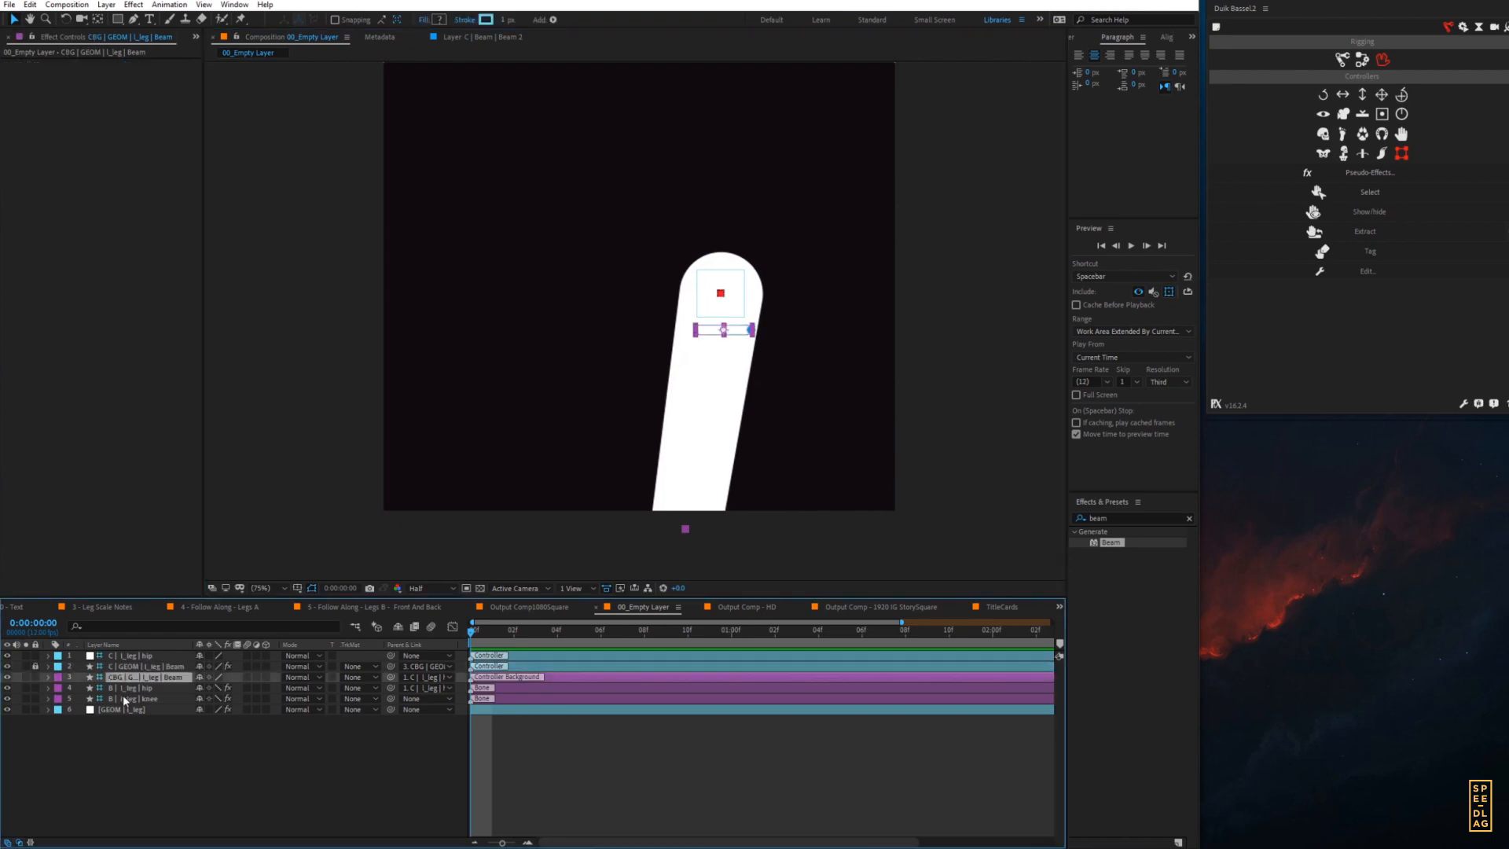
pyautogui.keyDown('shift'); pyautogui.click(130, 700); pyautogui.keyUp('shift')
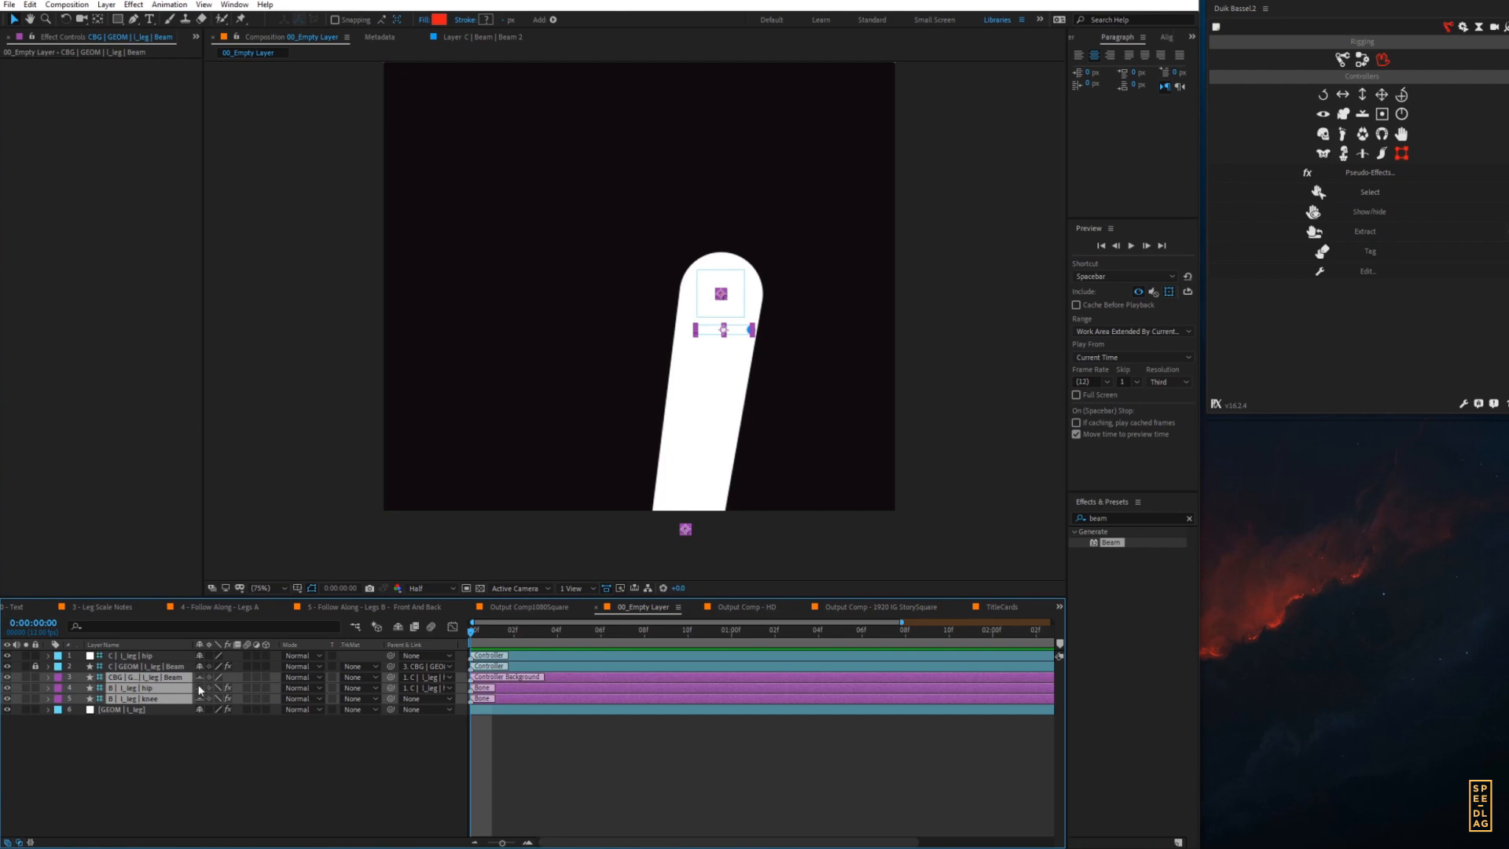
pyautogui.press('Delete')
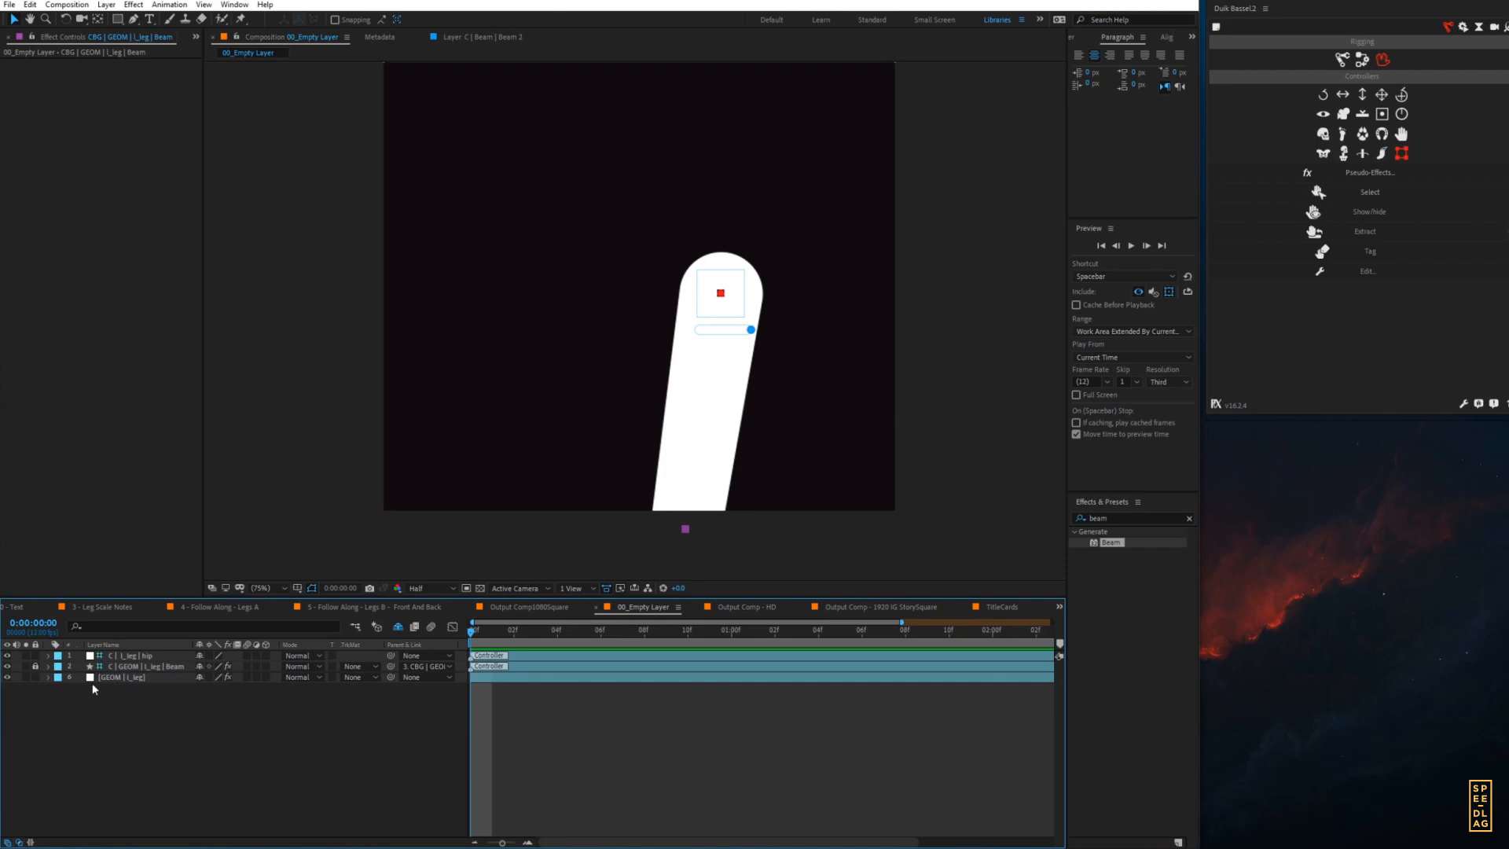
# - Lock the left leg's GEOM solid and hide it as a shy layer
pyautogui.click(53, 679)
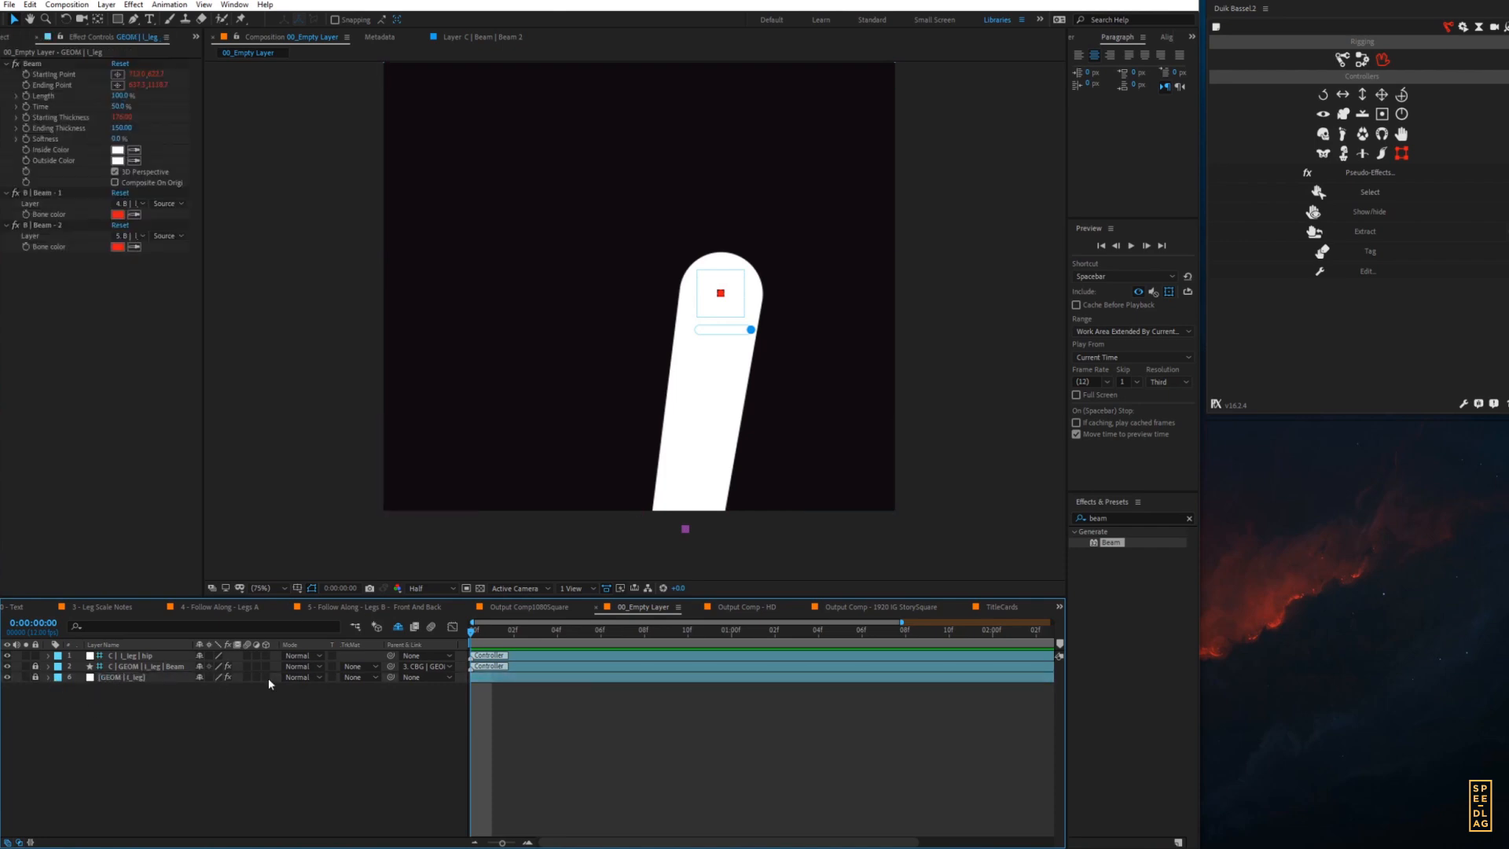
pyautogui.click(197, 676)
pyautogui.click(145, 656)
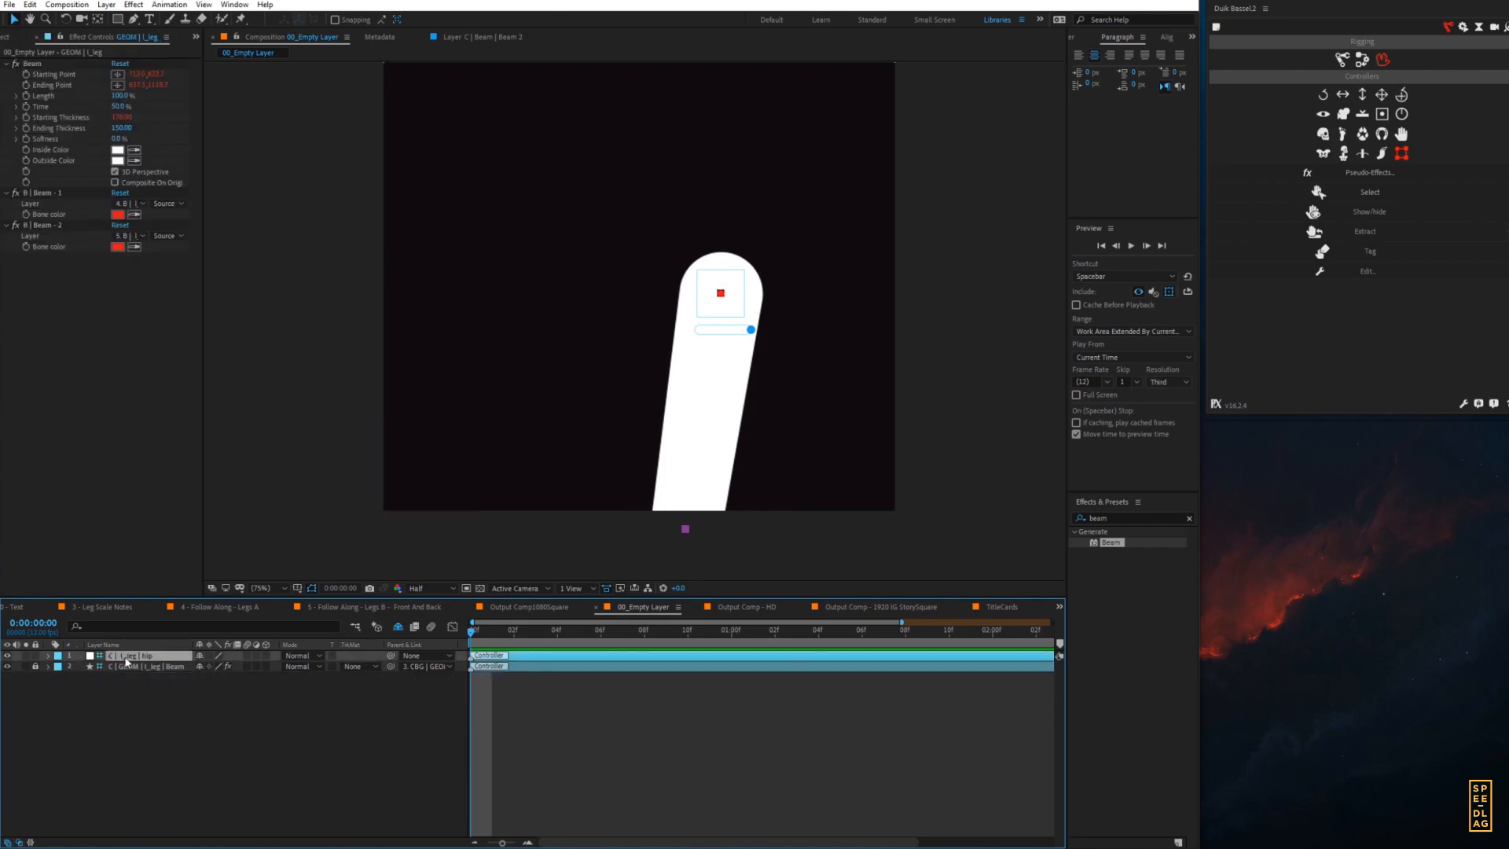
pyautogui.click(39, 673)
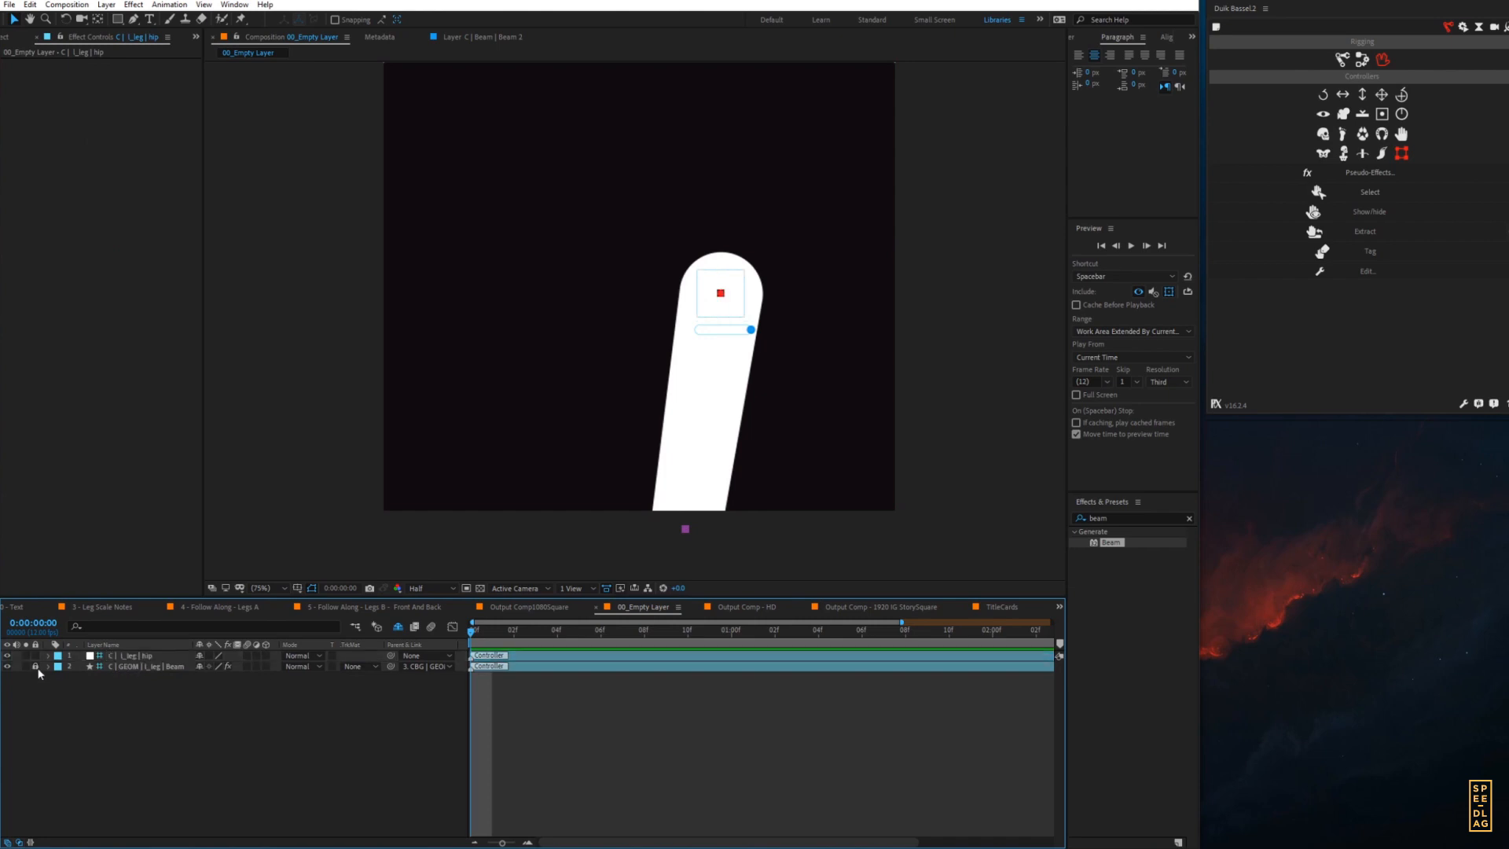
pyautogui.click(126, 668)
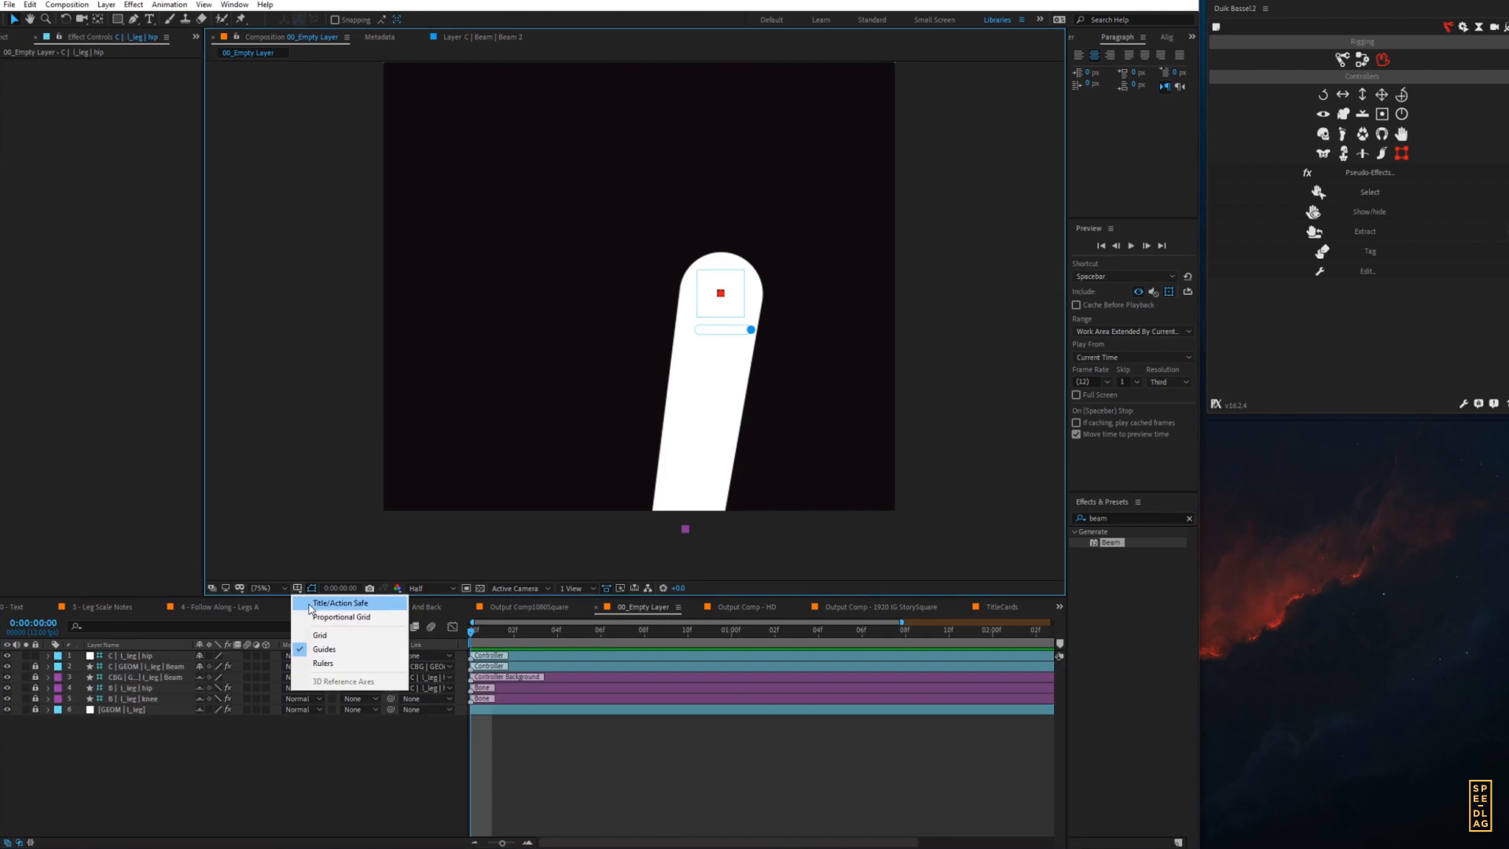
# - Turn on the Title/Action Safe overlay and add a horizontal guide through the left hip
pyautogui.click(330, 603)
pyautogui.click(130, 715)
pyautogui.moveTo(697, 66); pyautogui.dragTo(697, 364)
# - Shift the left knee bone and hip controller outward from the center guide and thicken the left leg's Beam
pyautogui.click(35, 759)
pyautogui.click(133, 758)
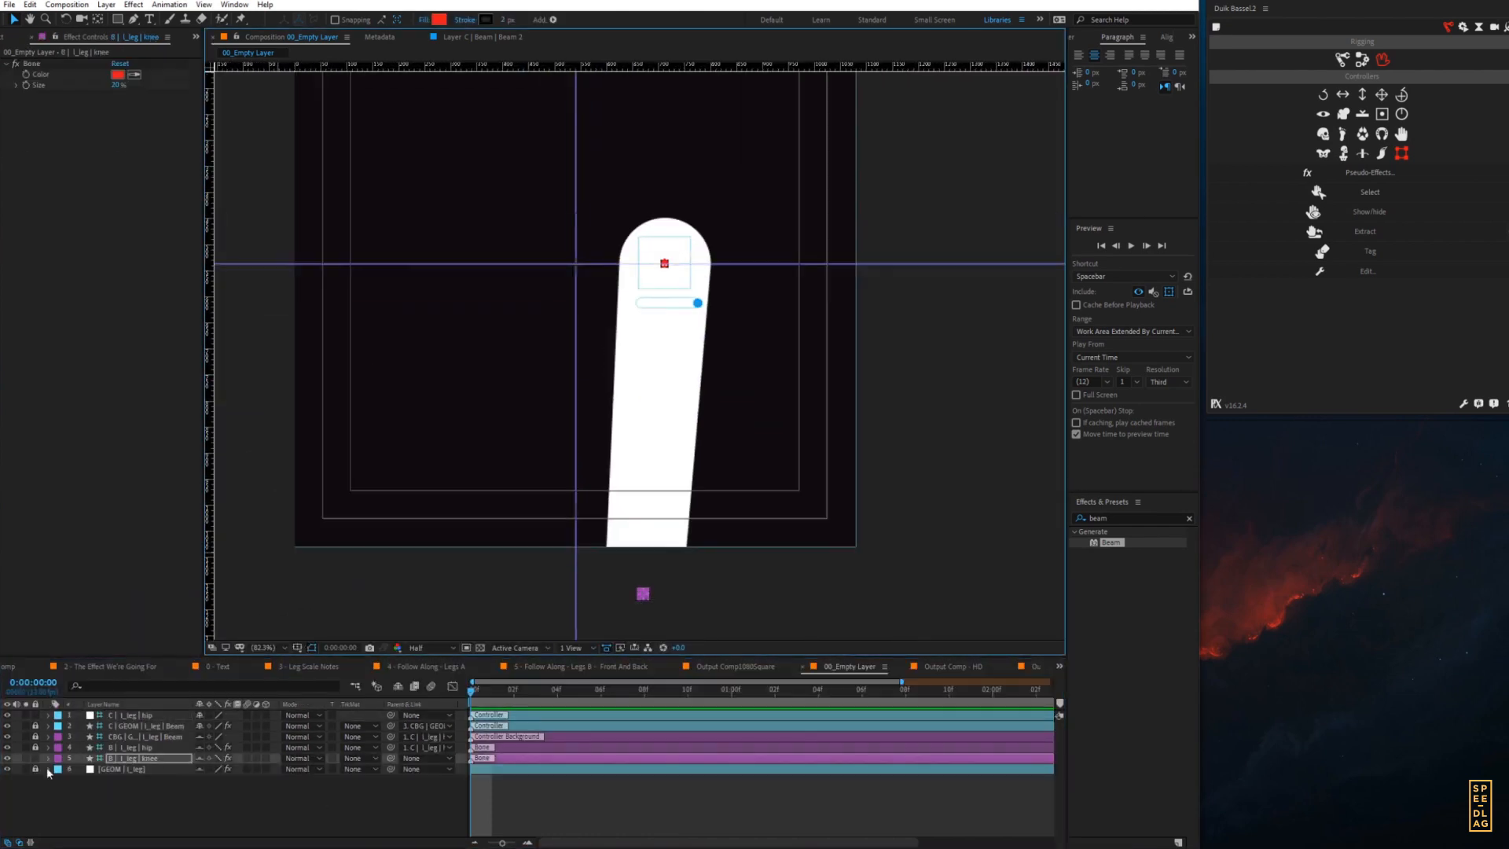
pyautogui.click(36, 769)
pyautogui.click(122, 769)
pyautogui.click(35, 769)
pyautogui.click(134, 758)
pyautogui.moveTo(674, 290); pyautogui.dragTo(689, 290)
# - Create a white 1080 x 1080 px solid named "GEOM | r_leg"
pyautogui.click(182, 781)
pyautogui.hotkey('ctrl', 'y')
pyautogui.write('GEOM | r_leg')
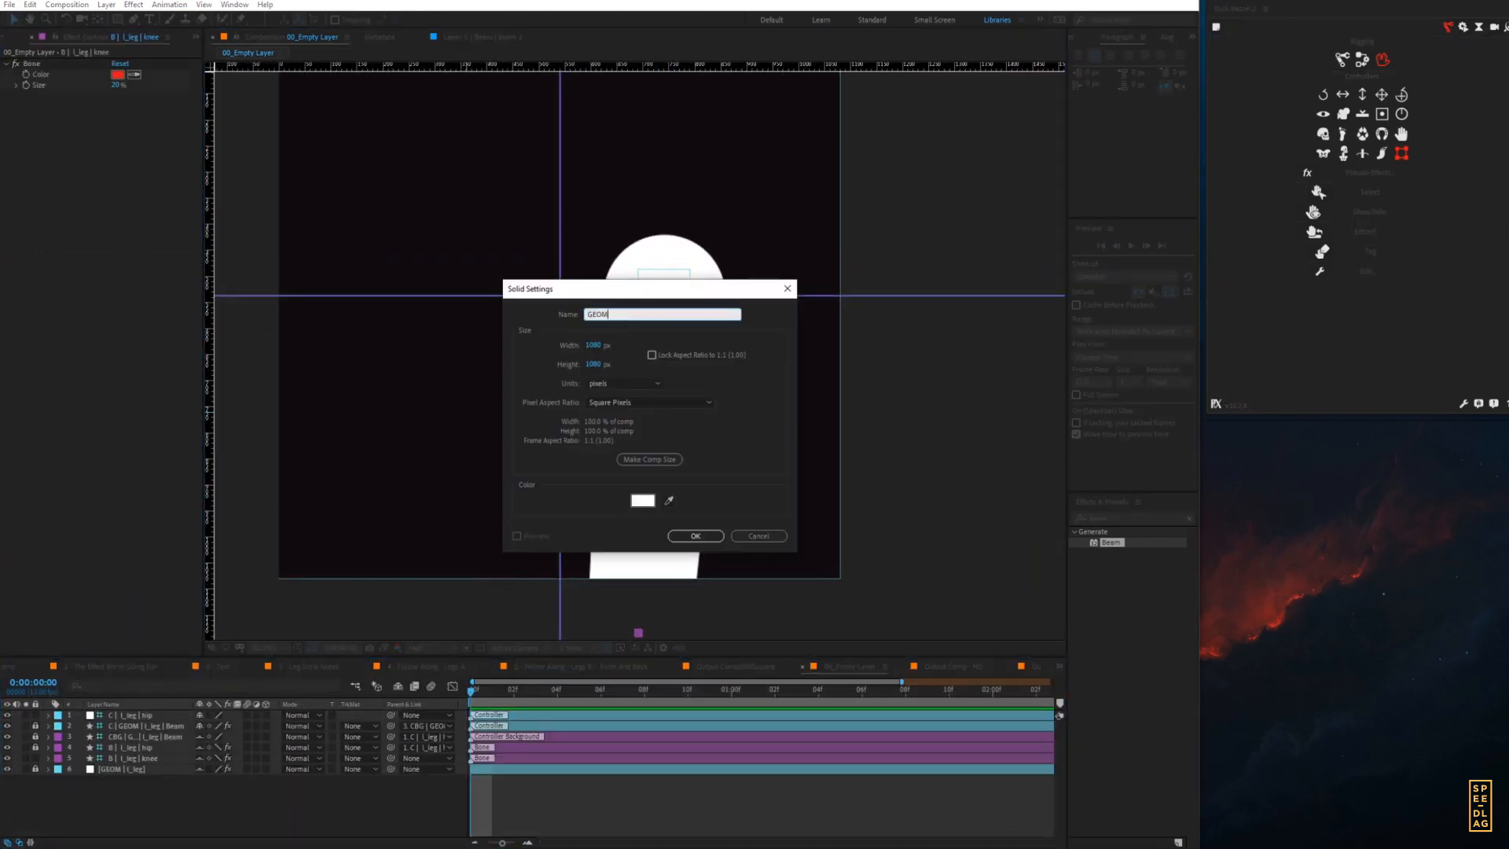
pyautogui.press('Return')
# - Apply a Beam effect to the right leg solid with white colors, 100% length and a thickness of 200
pyautogui.doubleClick(1111, 542)
pyautogui.click(133, 161)
pyautogui.click(121, 117)
pyautogui.moveTo(118, 96); pyautogui.dragTo(176, 95)
# - Add Duik bones to the starting and ending points of the right leg's Beam
pyautogui.click(118, 725)
pyautogui.keyDown('shift'); pyautogui.click(117, 737); pyautogui.keyUp('shift')
pyautogui.click(1362, 60)
pyautogui.click(1365, 153)
# - Change the right leg solid's label color to orange and rename its end bone "B | r_leg | knee"
pyautogui.click(58, 736)
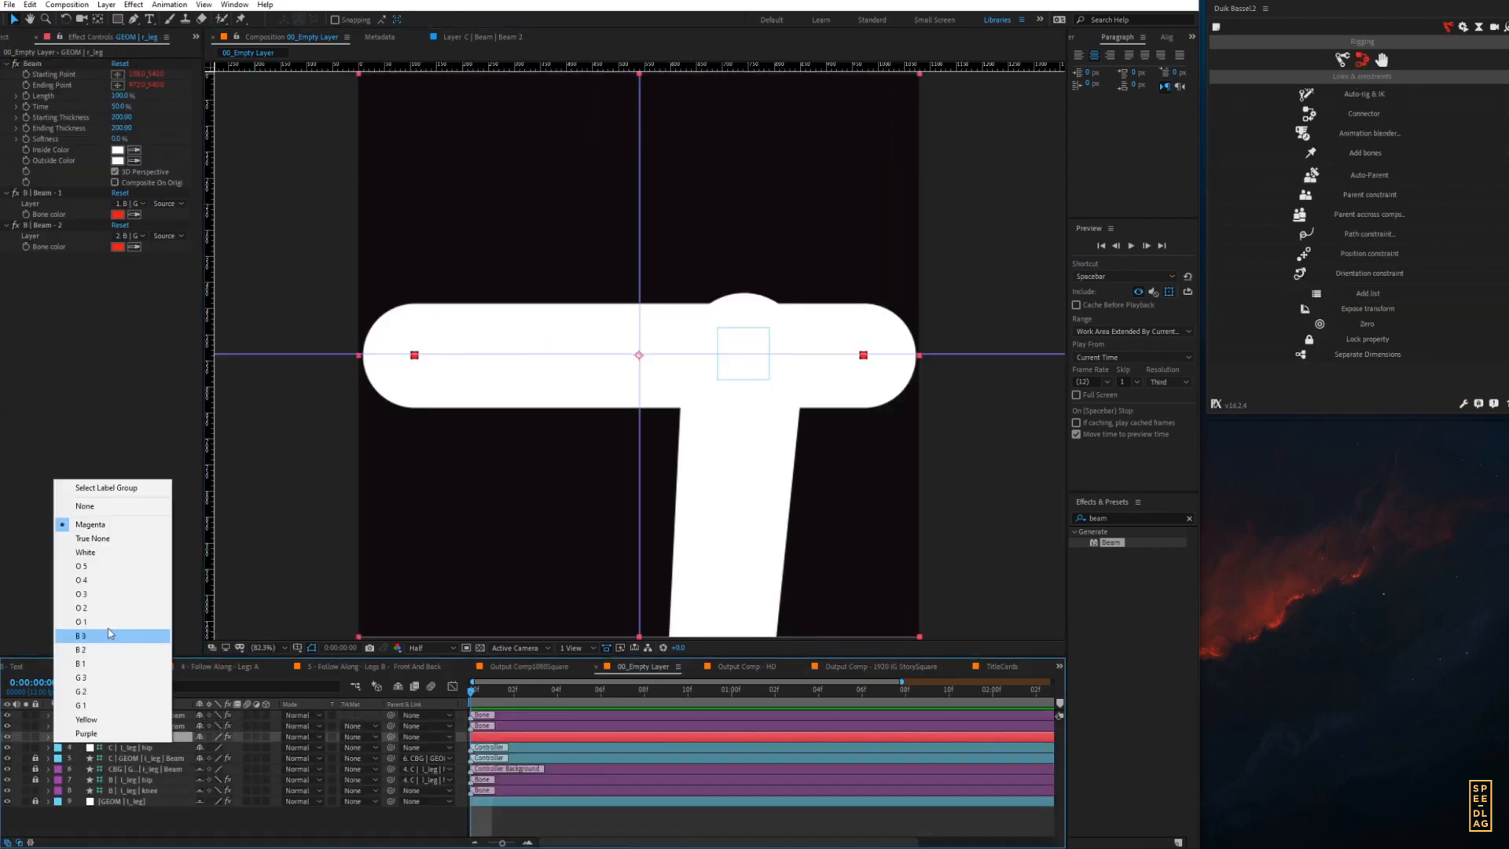
pyautogui.click(111, 633)
pyautogui.write('B | r_leg | knee')
# - Create a square transform controller for the right hip bone and parent the bone to it
pyautogui.click(130, 715)
pyautogui.click(1381, 60)
pyautogui.click(1381, 95)
pyautogui.moveTo(390, 726); pyautogui.dragTo(149, 715)
# - Give the right hip controller the O 2 label color and move it along the horizontal guide toward the center guide
pyautogui.click(58, 715)
pyautogui.click(93, 711)
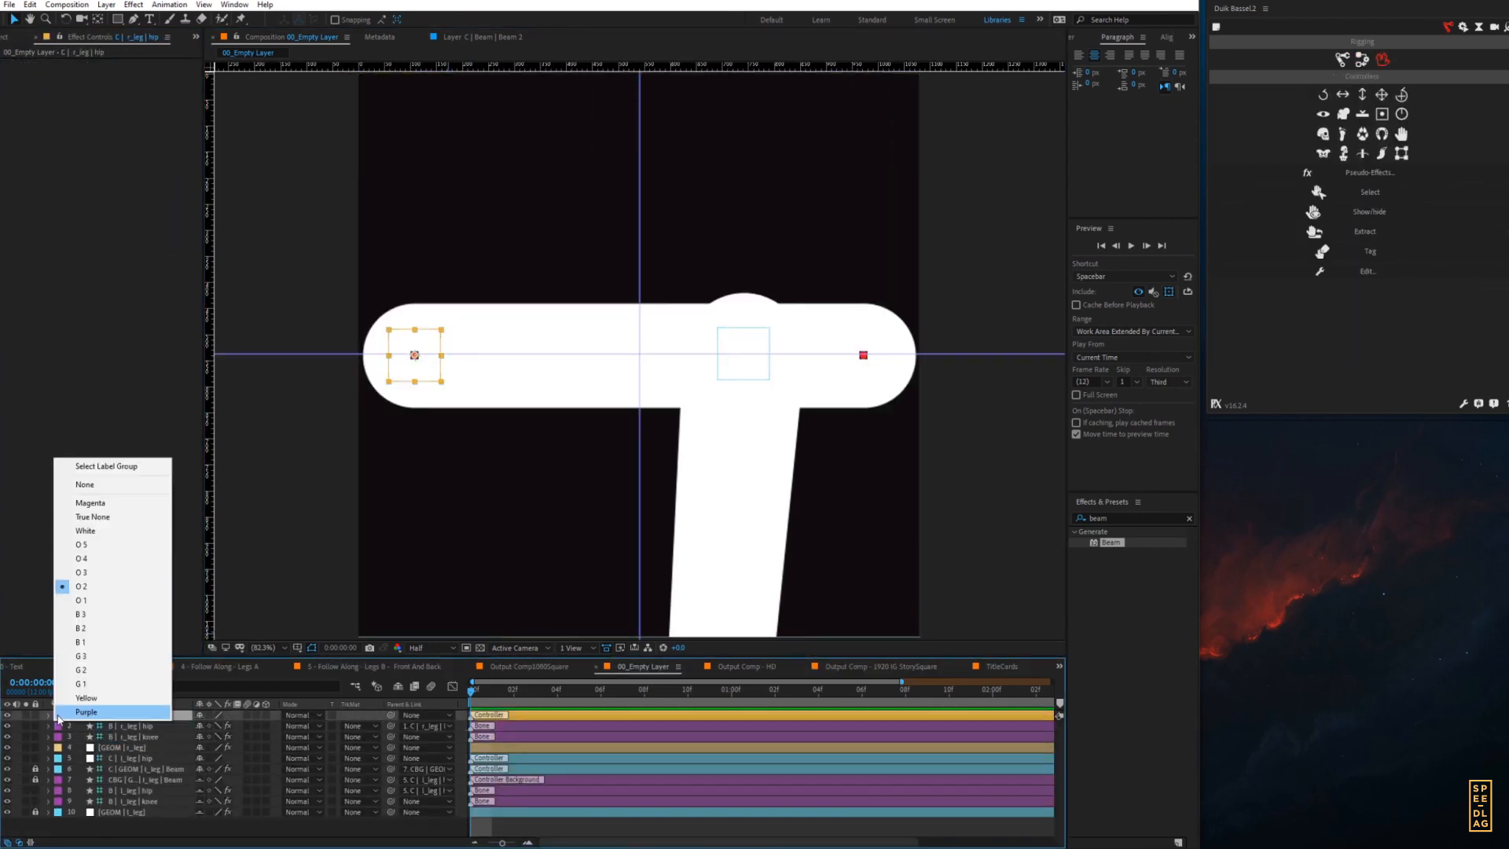
pyautogui.moveTo(414, 355); pyautogui.dragTo(548, 355)
pyautogui.click(35, 779)
pyautogui.click(36, 768)
pyautogui.click(145, 769)
pyautogui.keyDown('shift'); pyautogui.click(146, 779); pyautogui.keyUp('shift')
pyautogui.hotkey('ctrl', 'd')
pyautogui.click(219, 666)
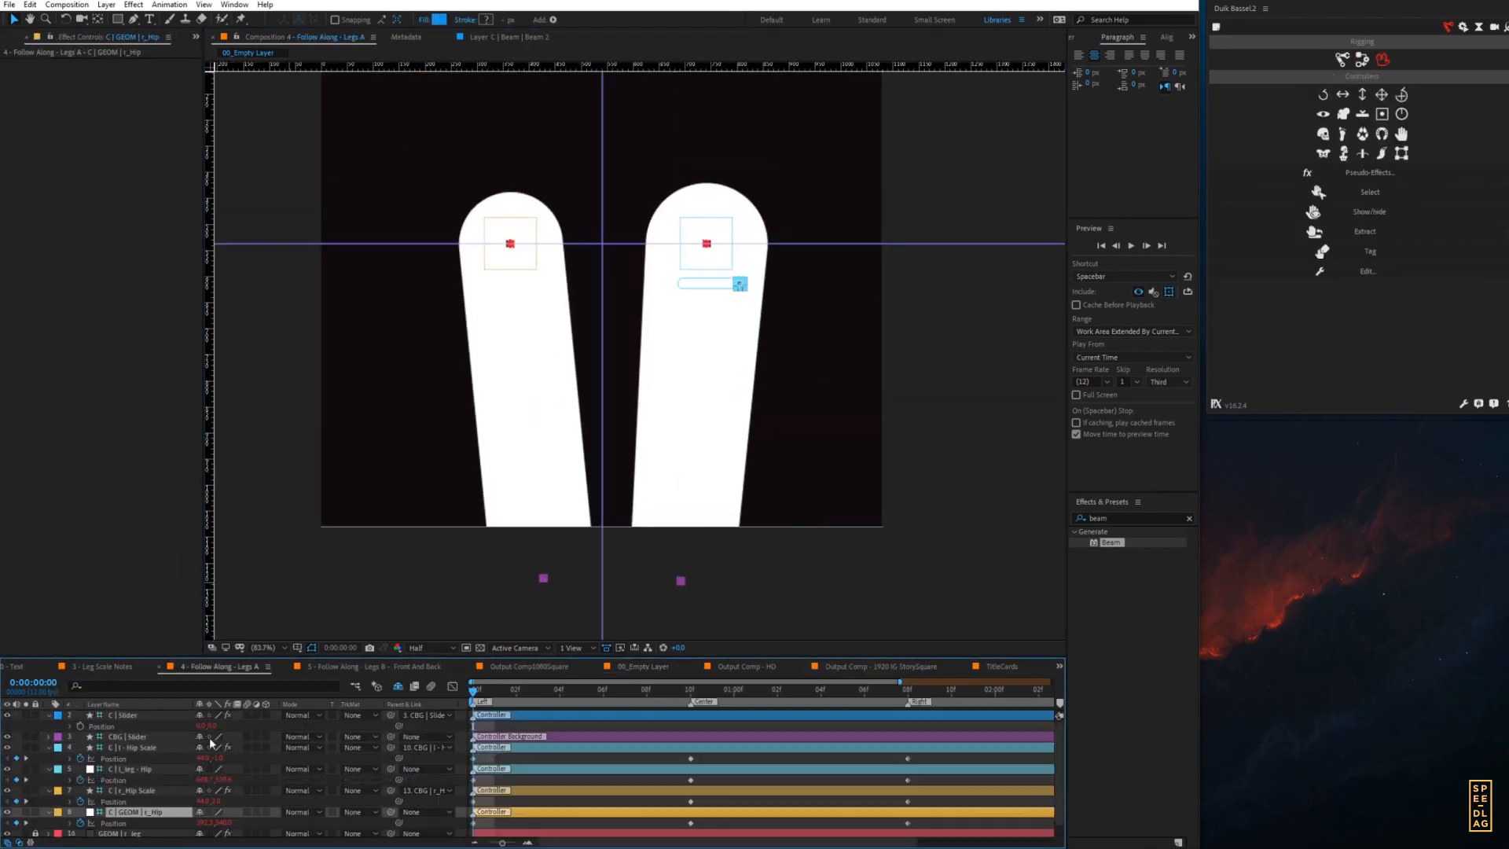
pyautogui.click(642, 666)
pyautogui.moveTo(390, 736); pyautogui.dragTo(134, 715)
pyautogui.click(15, 74)
pyautogui.click(16, 117)
pyautogui.keyDown('shift'); pyautogui.click(148, 736); pyautogui.keyUp('shift')
pyautogui.press('Delete')
# - Create a new Duik slider controller for the right hip and position it below the hip controller square
pyautogui.click(130, 715)
pyautogui.click(1361, 114)
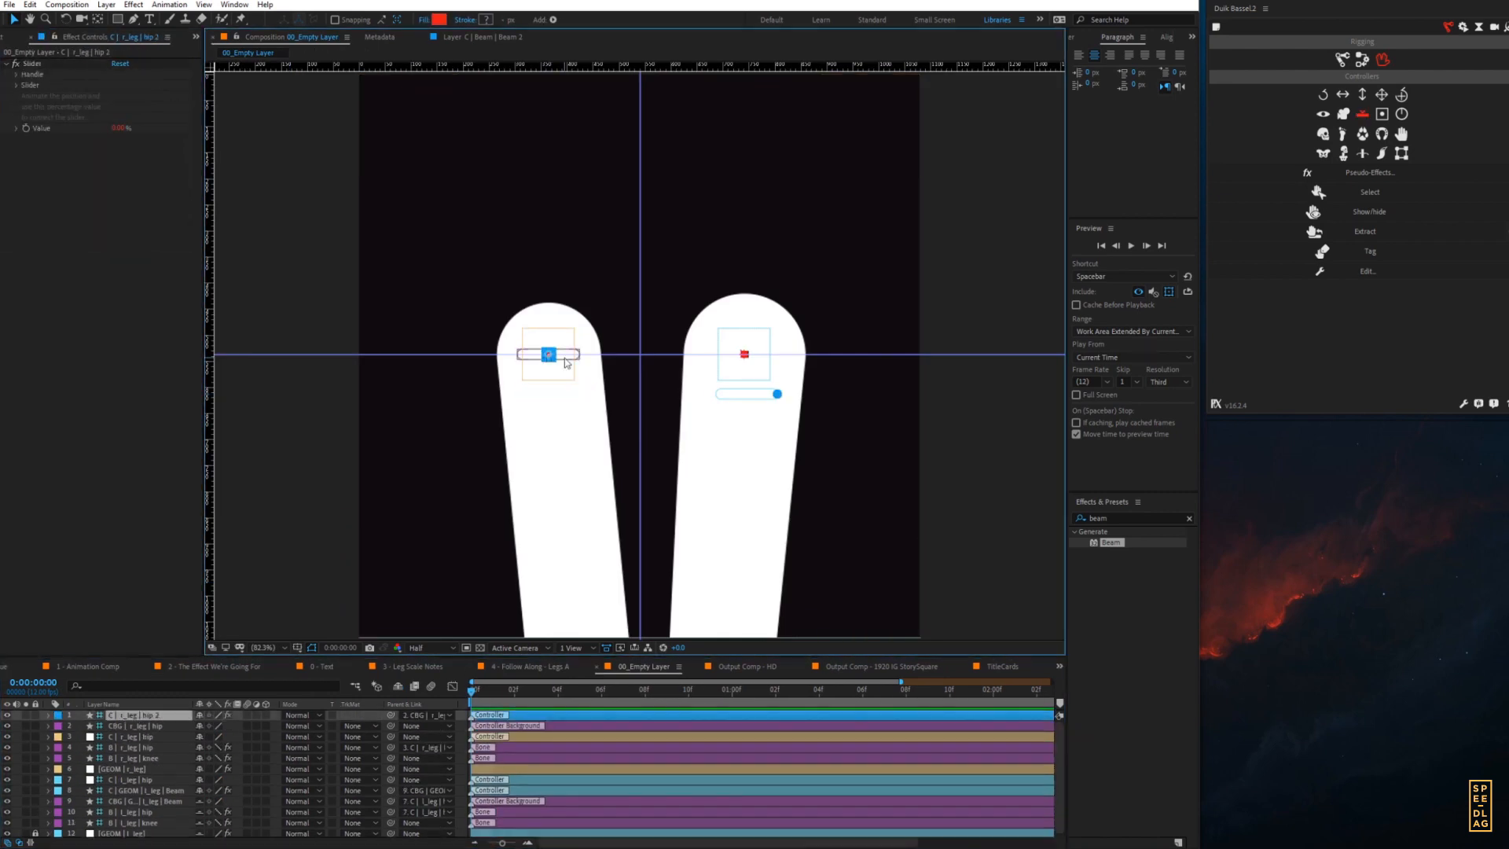
pyautogui.moveTo(567, 356); pyautogui.dragTo(567, 402)
pyautogui.click(15, 74)
pyautogui.click(560, 407)
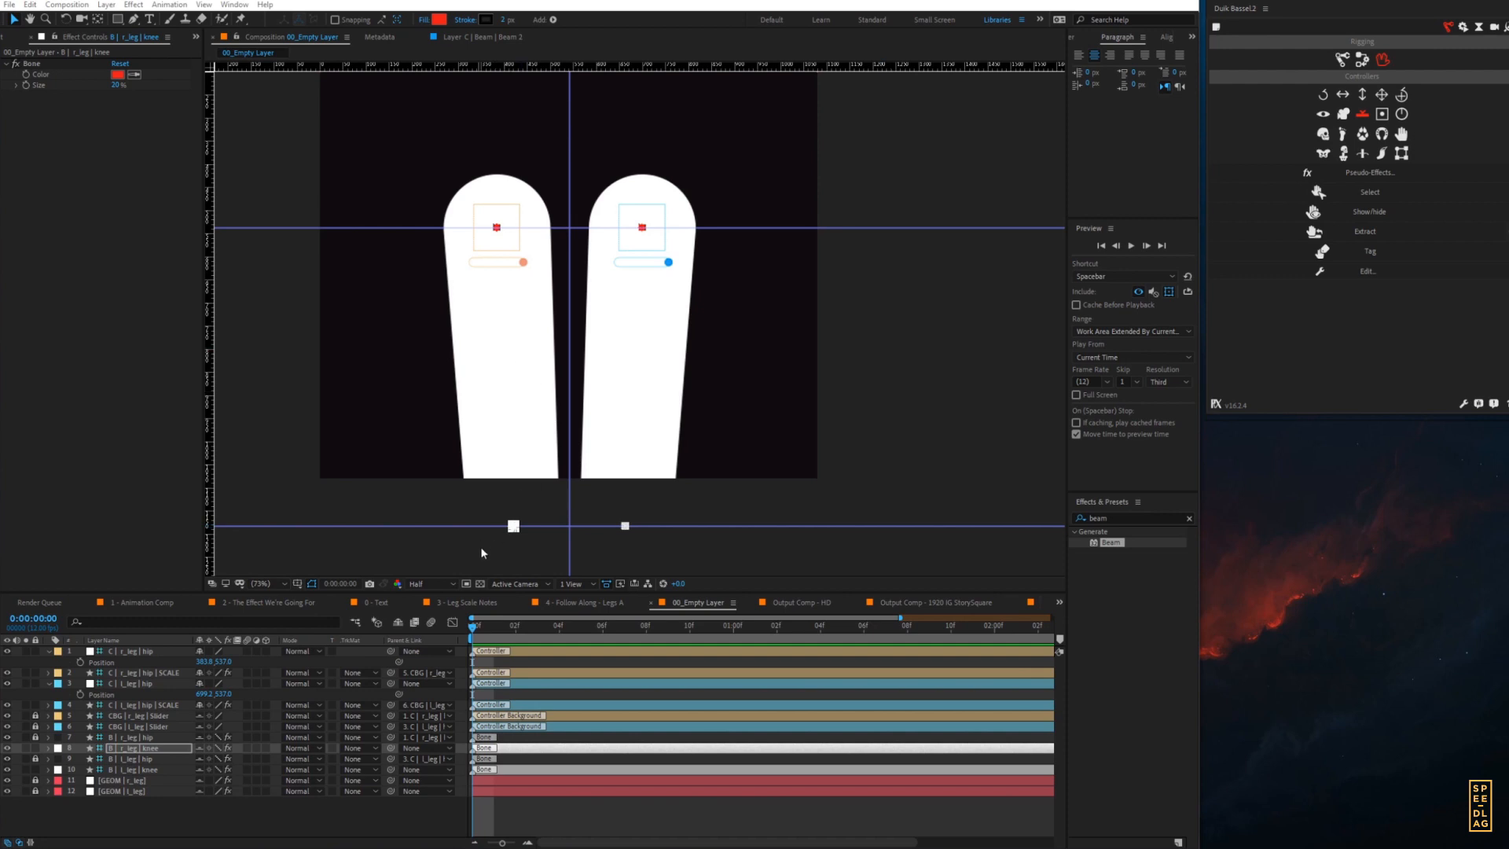
# - Nudge the right hip controller sideways along the guide and return it to its place
pyautogui.click(635, 550)
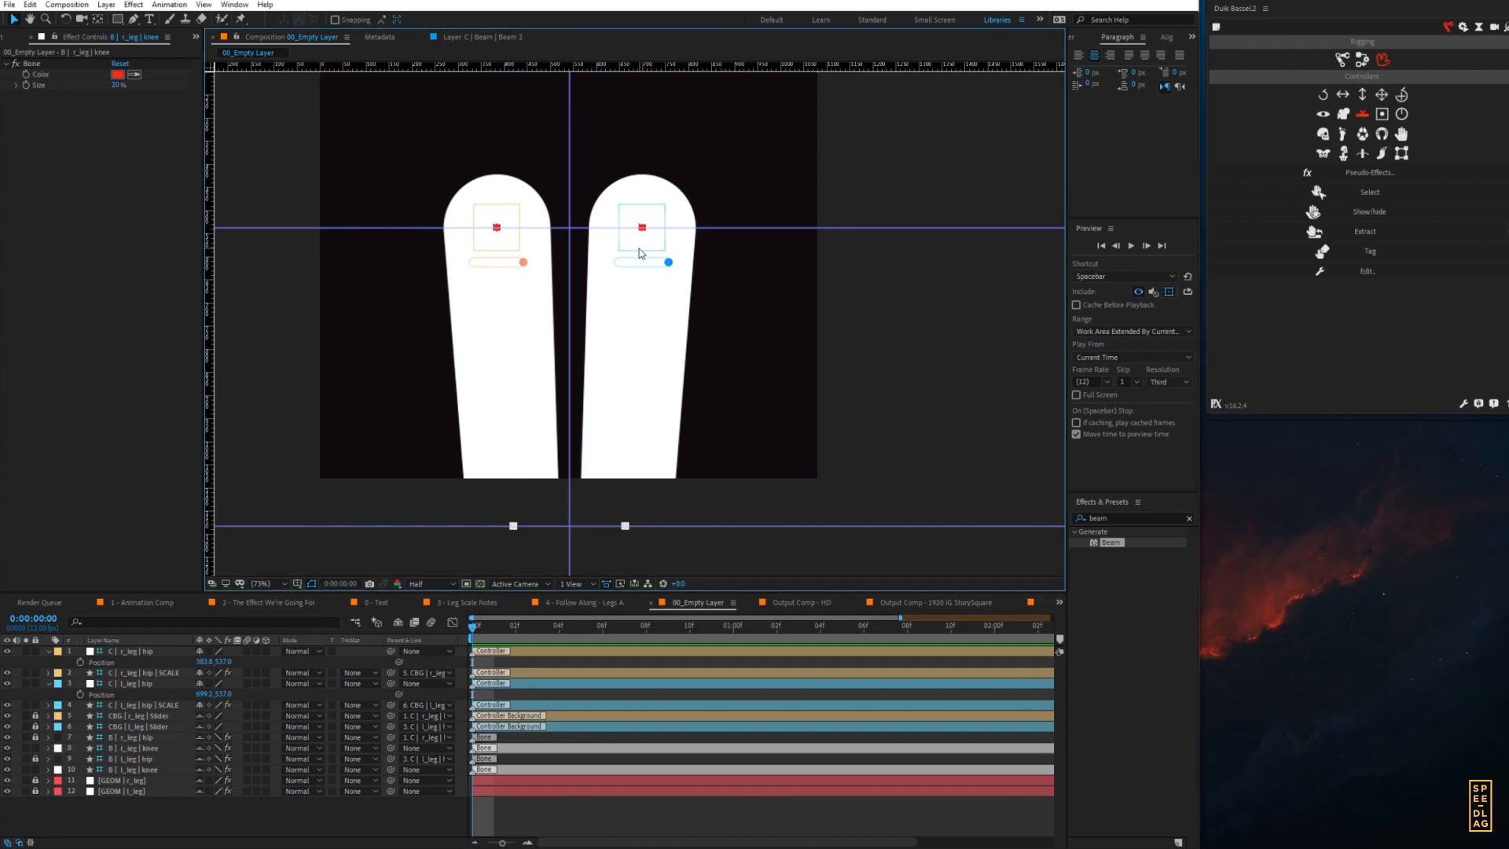
pyautogui.moveTo(637, 250)
pyautogui.mouseDown()
pyautogui.moveTo(652, 249)
pyautogui.moveTo(637, 253)
pyautogui.mouseUp()
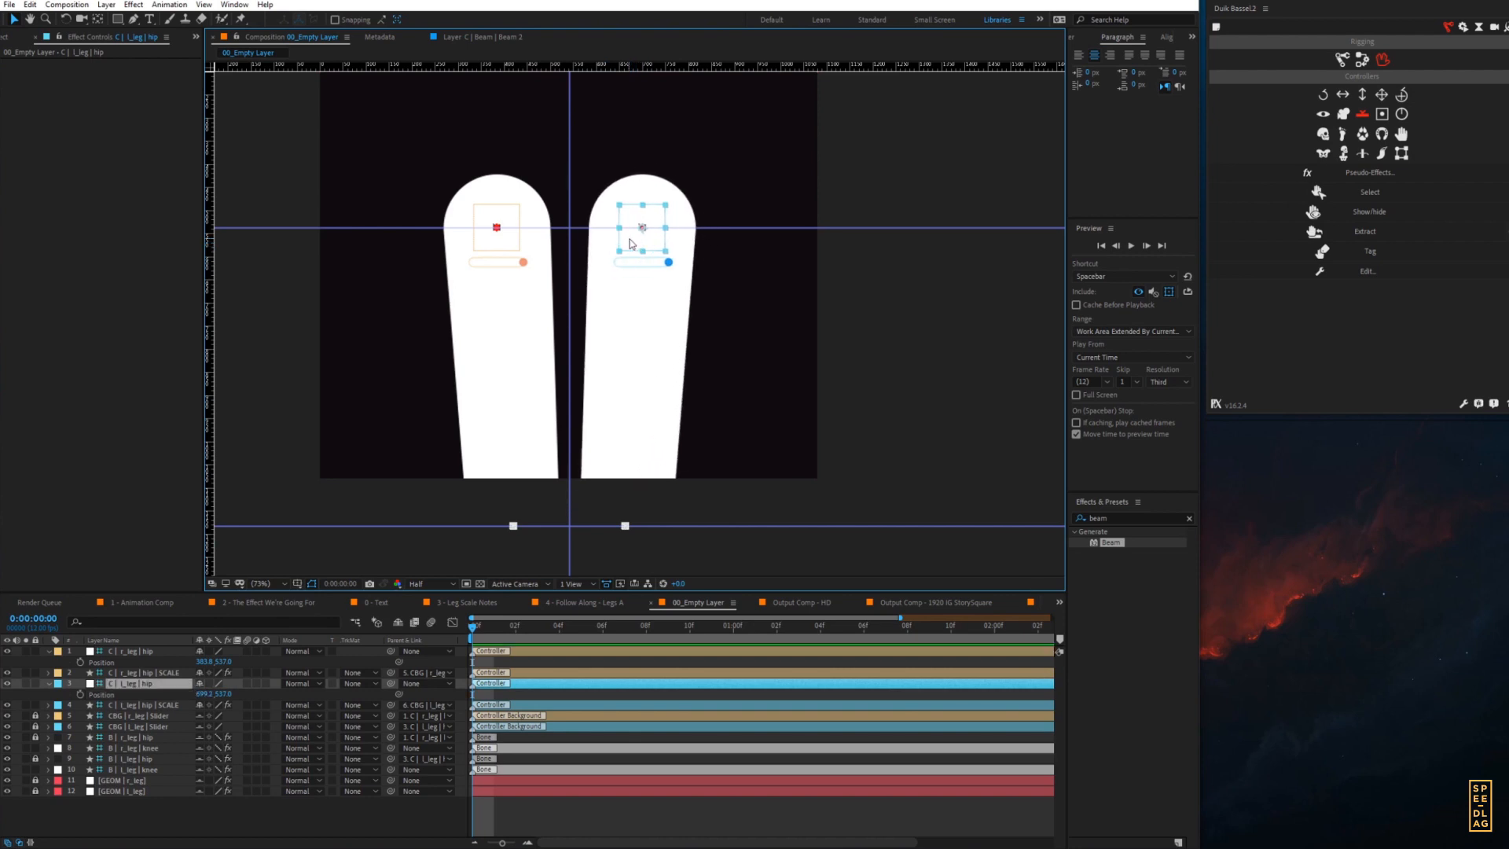
pyautogui.moveTo(499, 260)
pyautogui.mouseDown()
pyautogui.moveTo(496, 223)
pyautogui.moveTo(505, 234)
pyautogui.mouseUp()
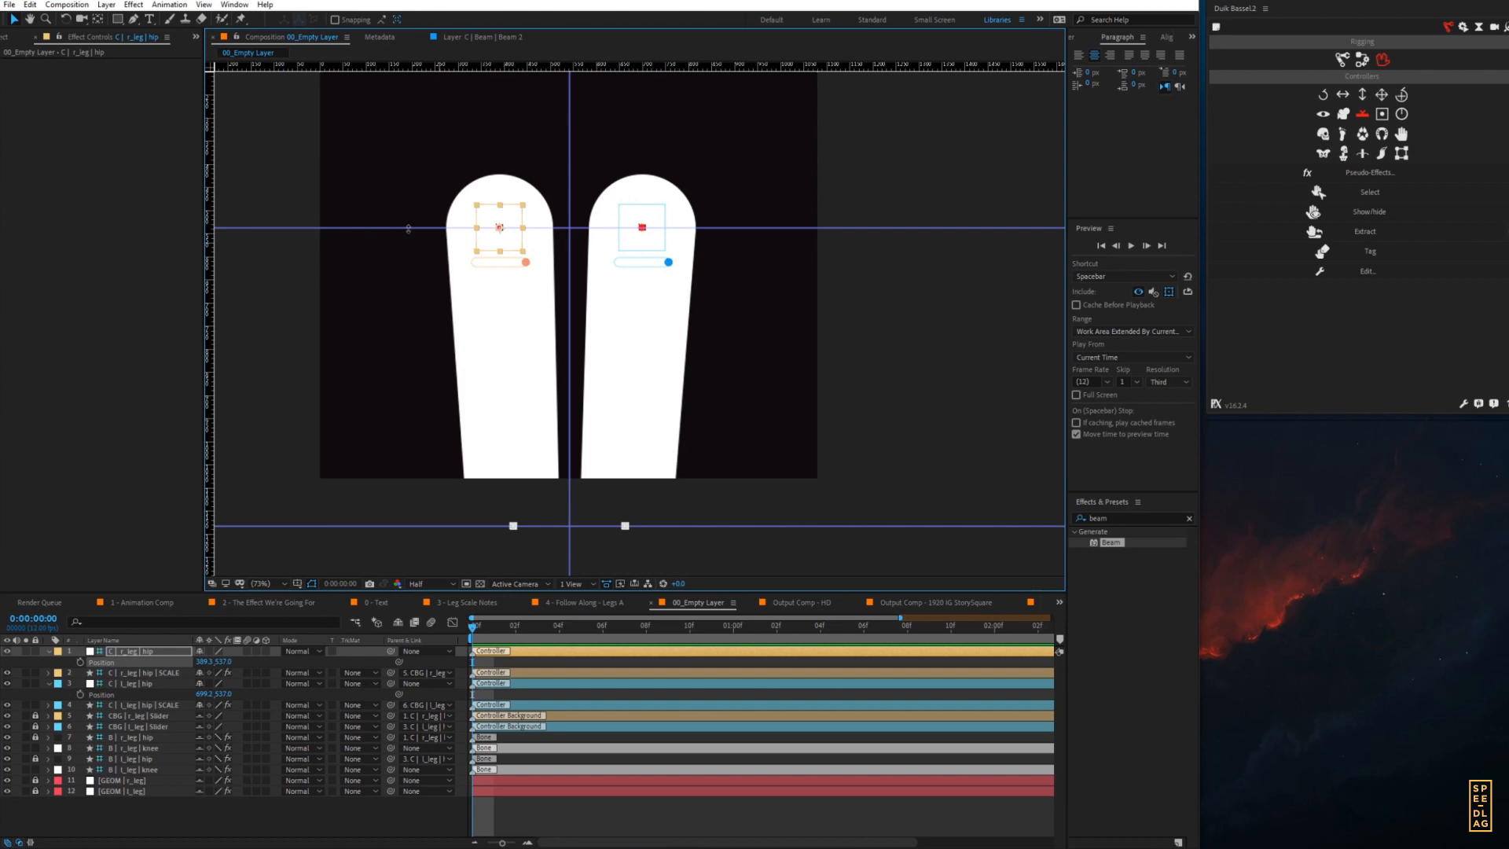
pyautogui.moveTo(501, 238)
pyautogui.mouseDown()
pyautogui.moveTo(421, 247)
pyautogui.moveTo(509, 242)
pyautogui.moveTo(498, 237)
pyautogui.mouseUp()
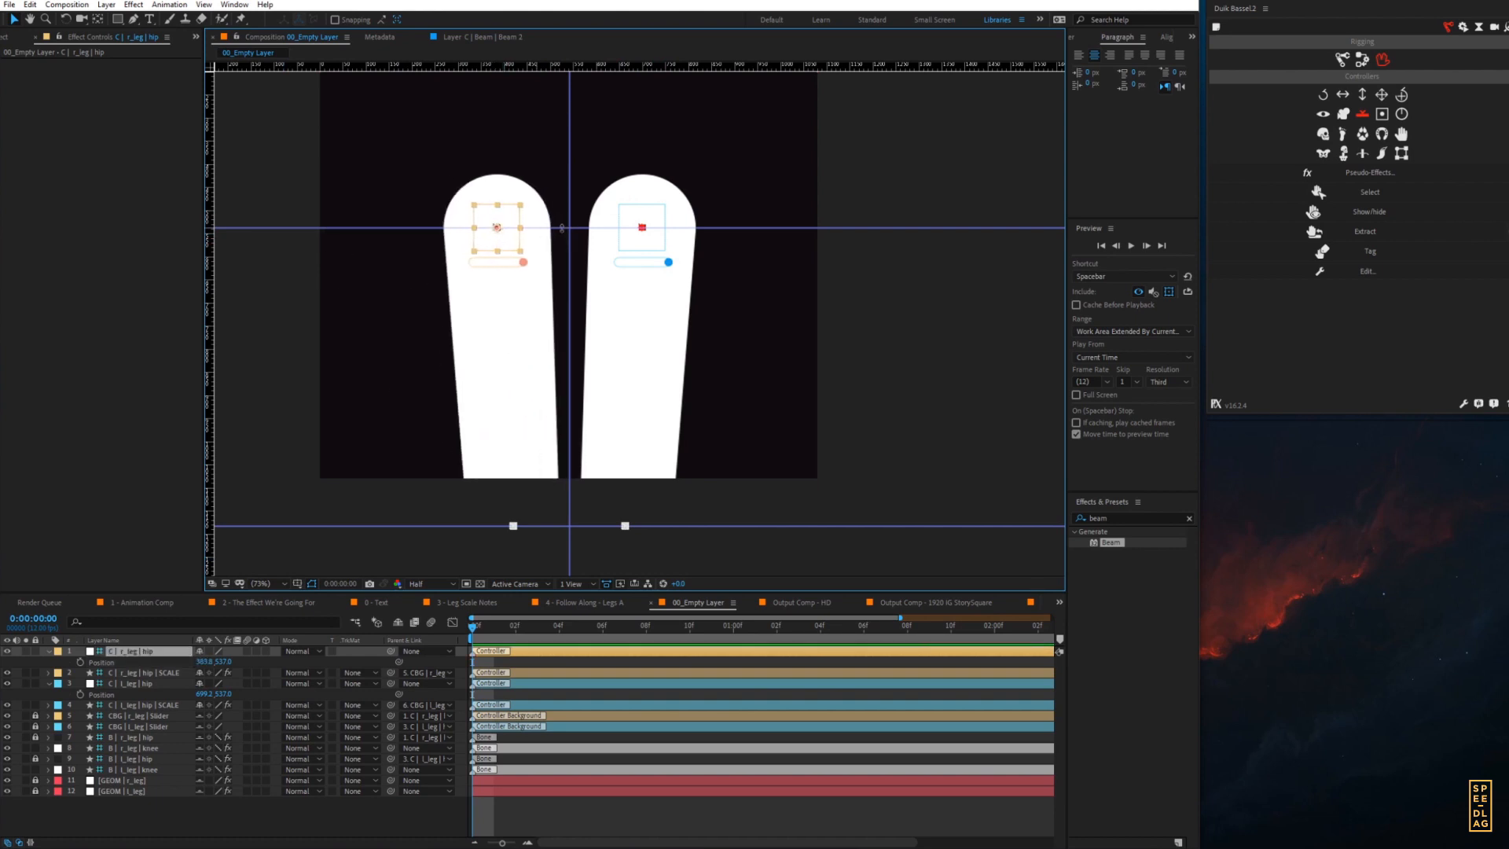
# - Check the composition's dimensions in its settings without changing them, and select the left hip controller
pyautogui.moveTo(611, 275); pyautogui.dragTo(599, 323)
pyautogui.hotkey('ctrl', 'k')
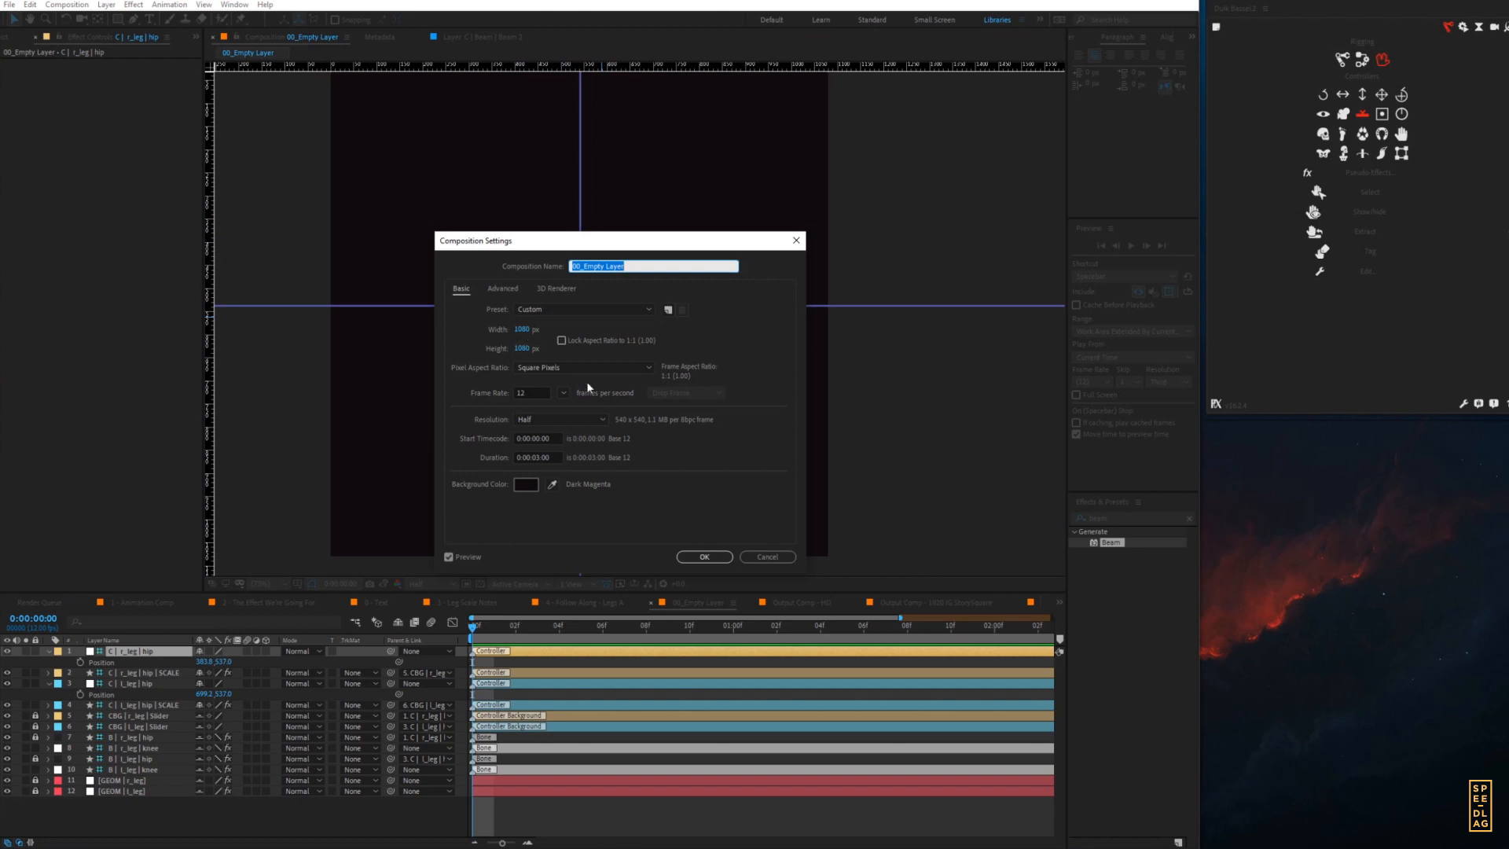
pyautogui.click(744, 556)
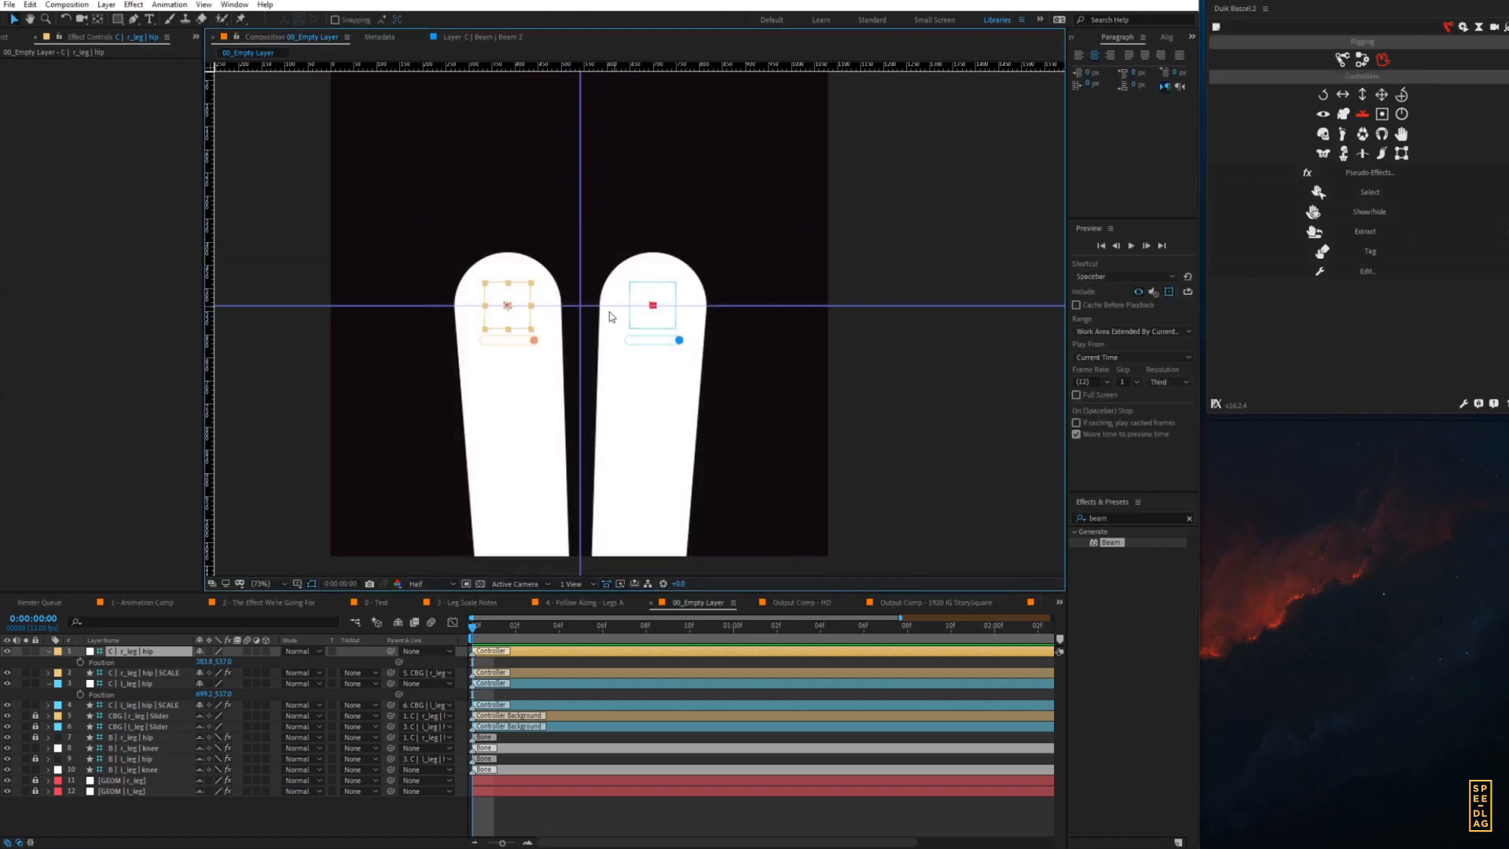
pyautogui.click(662, 324)
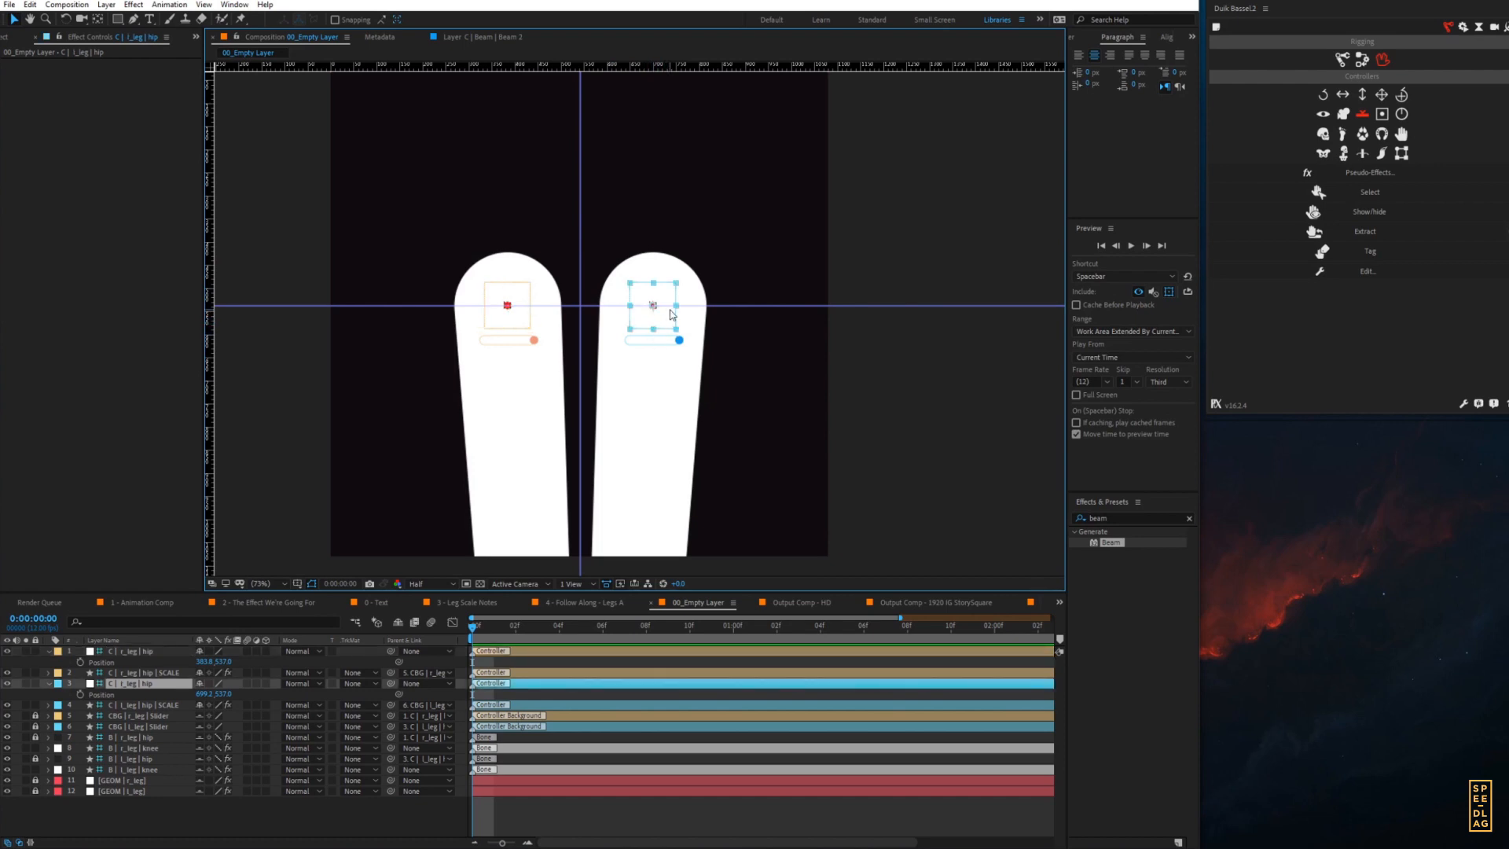
pyautogui.click(203, 694)
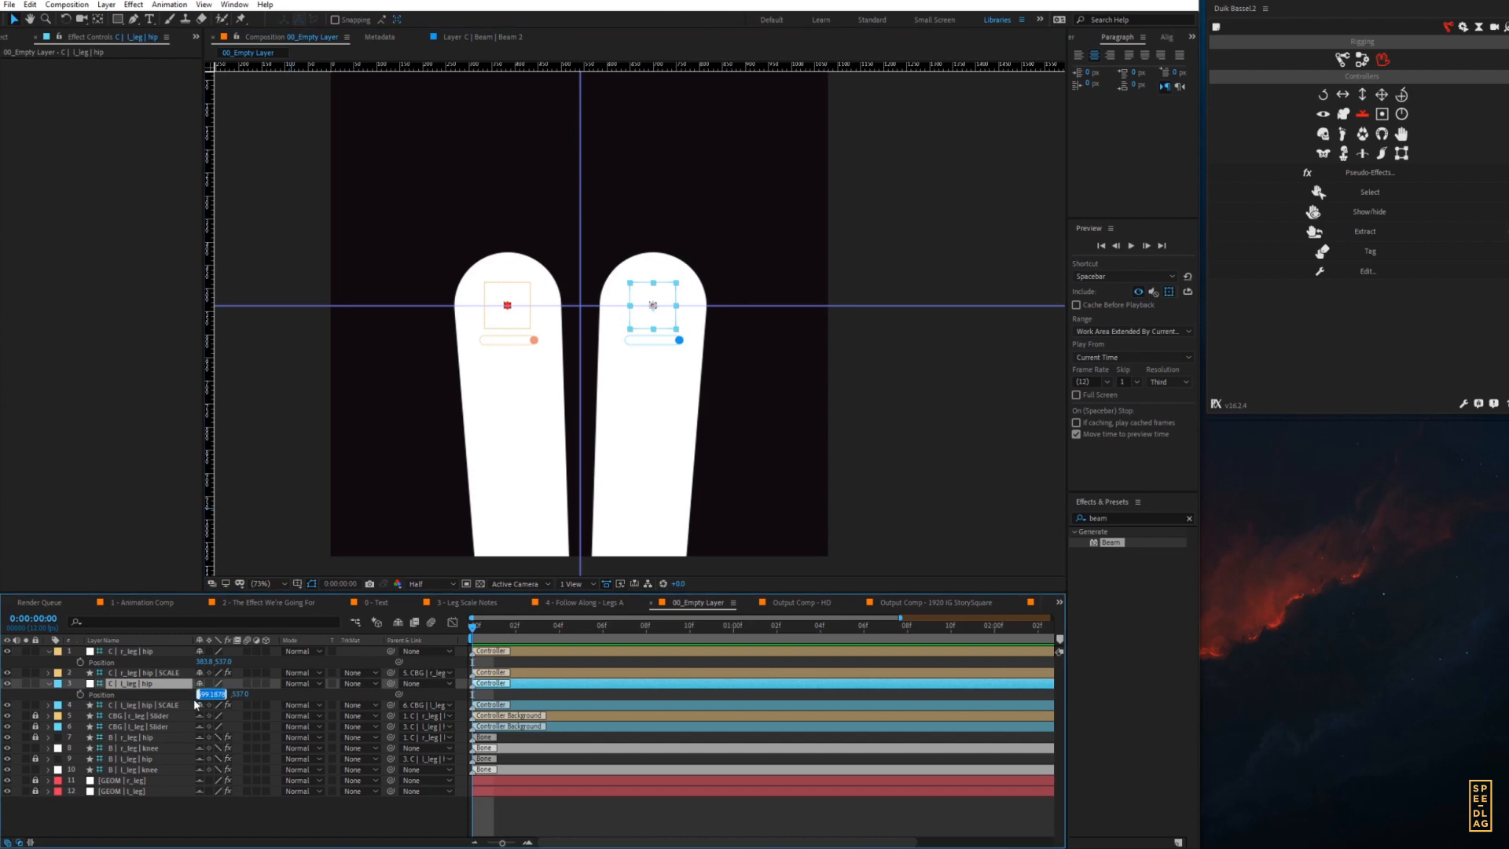
pyautogui.write('1080-400')
pyautogui.press('Return')
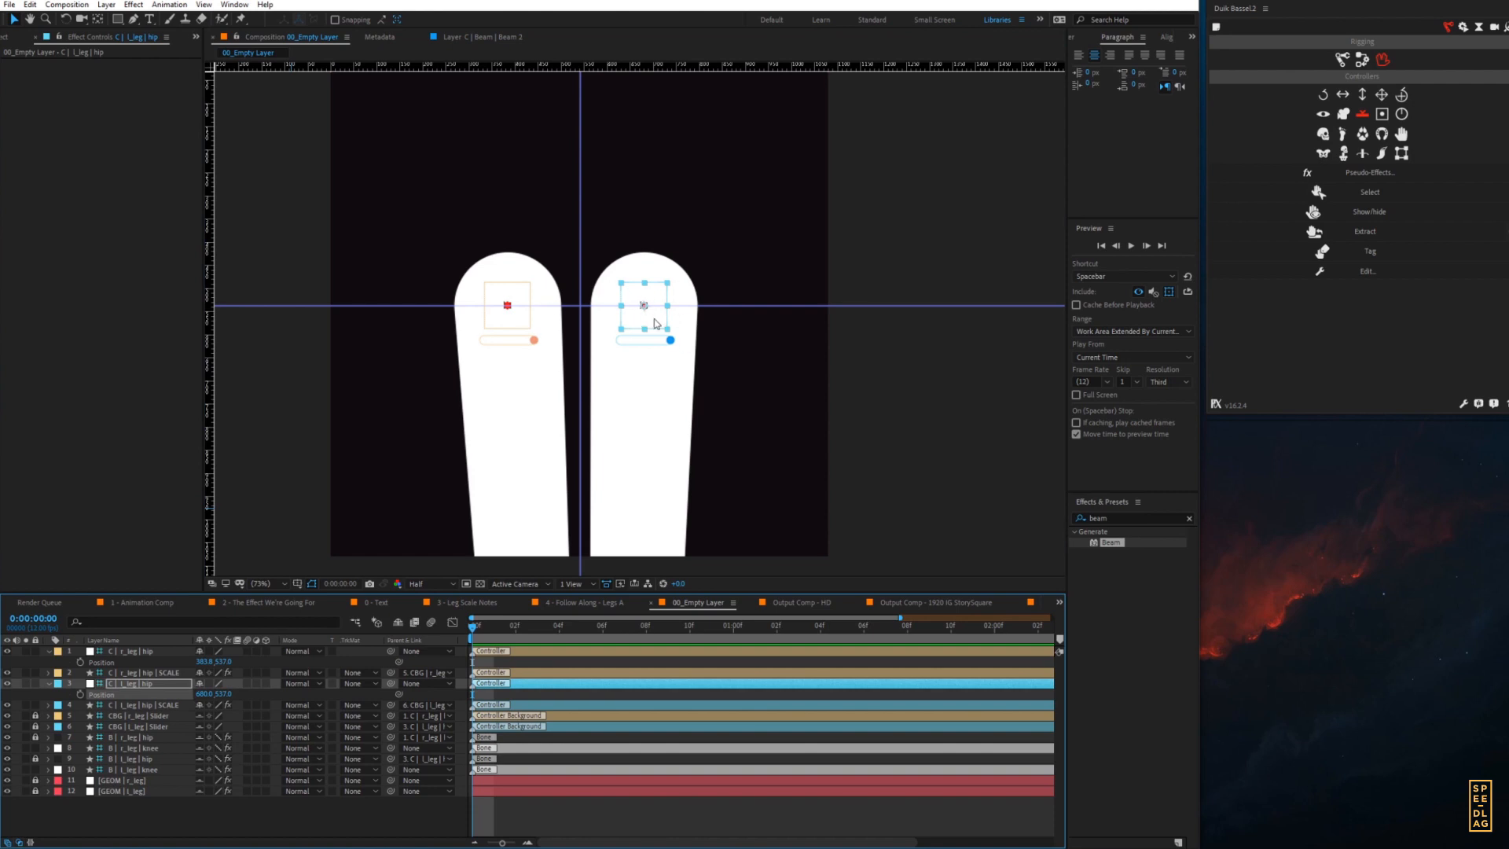
pyautogui.click(503, 322)
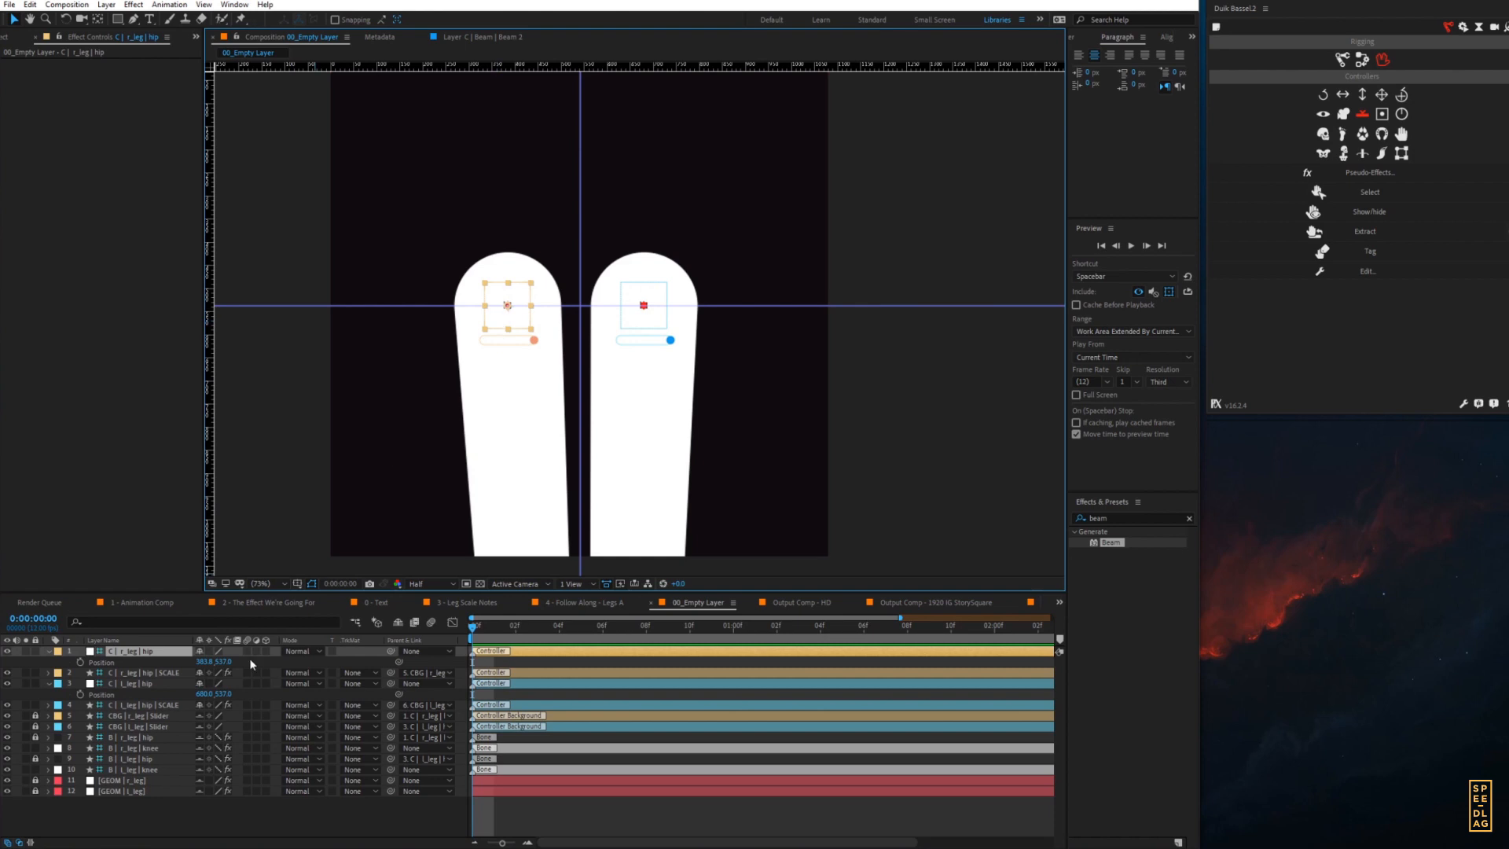
pyautogui.click(206, 662)
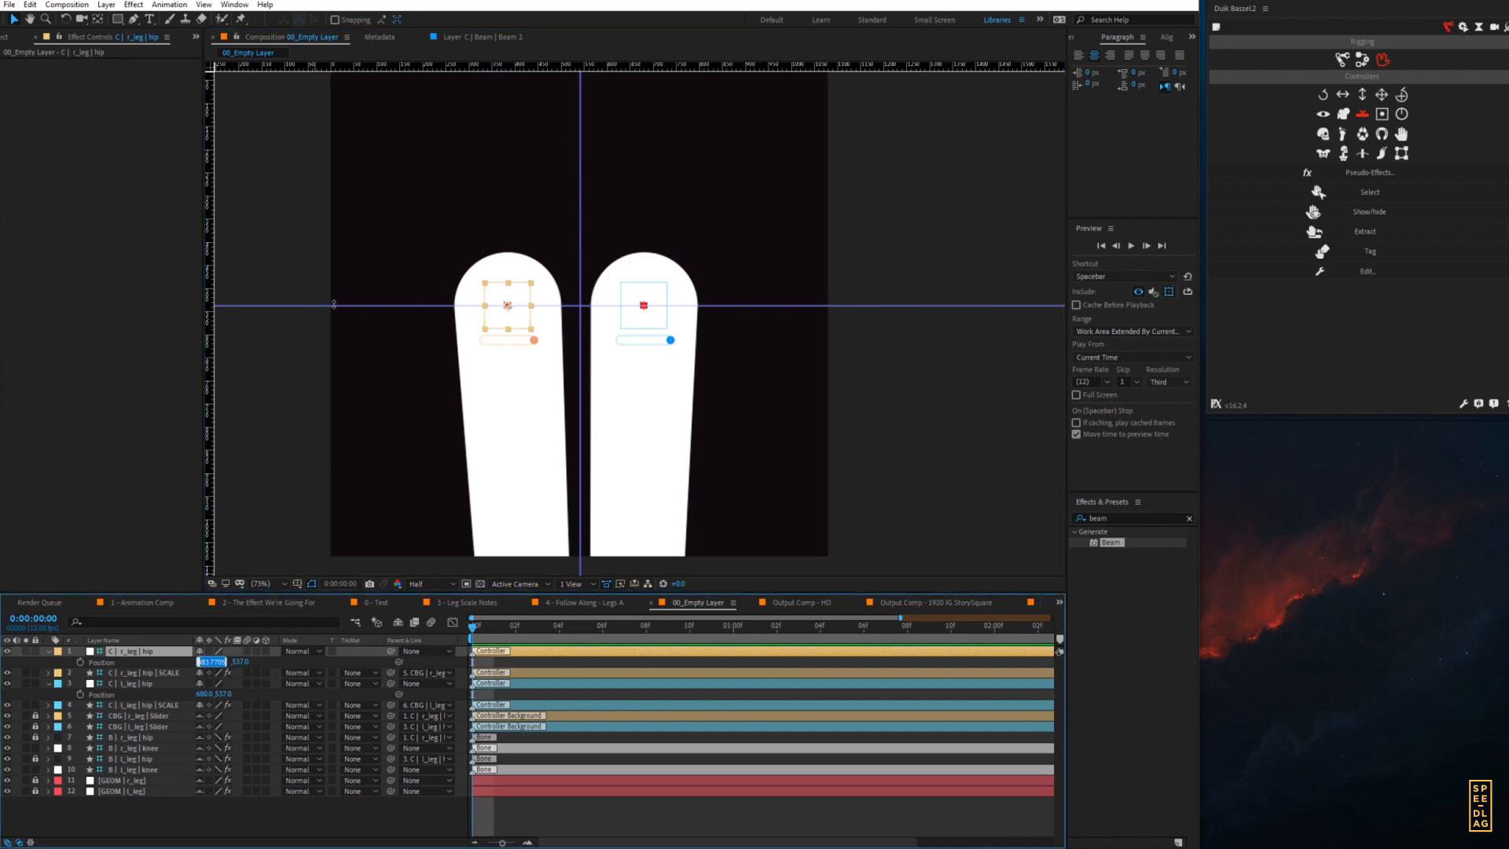
pyautogui.write('400')
pyautogui.press('Return')
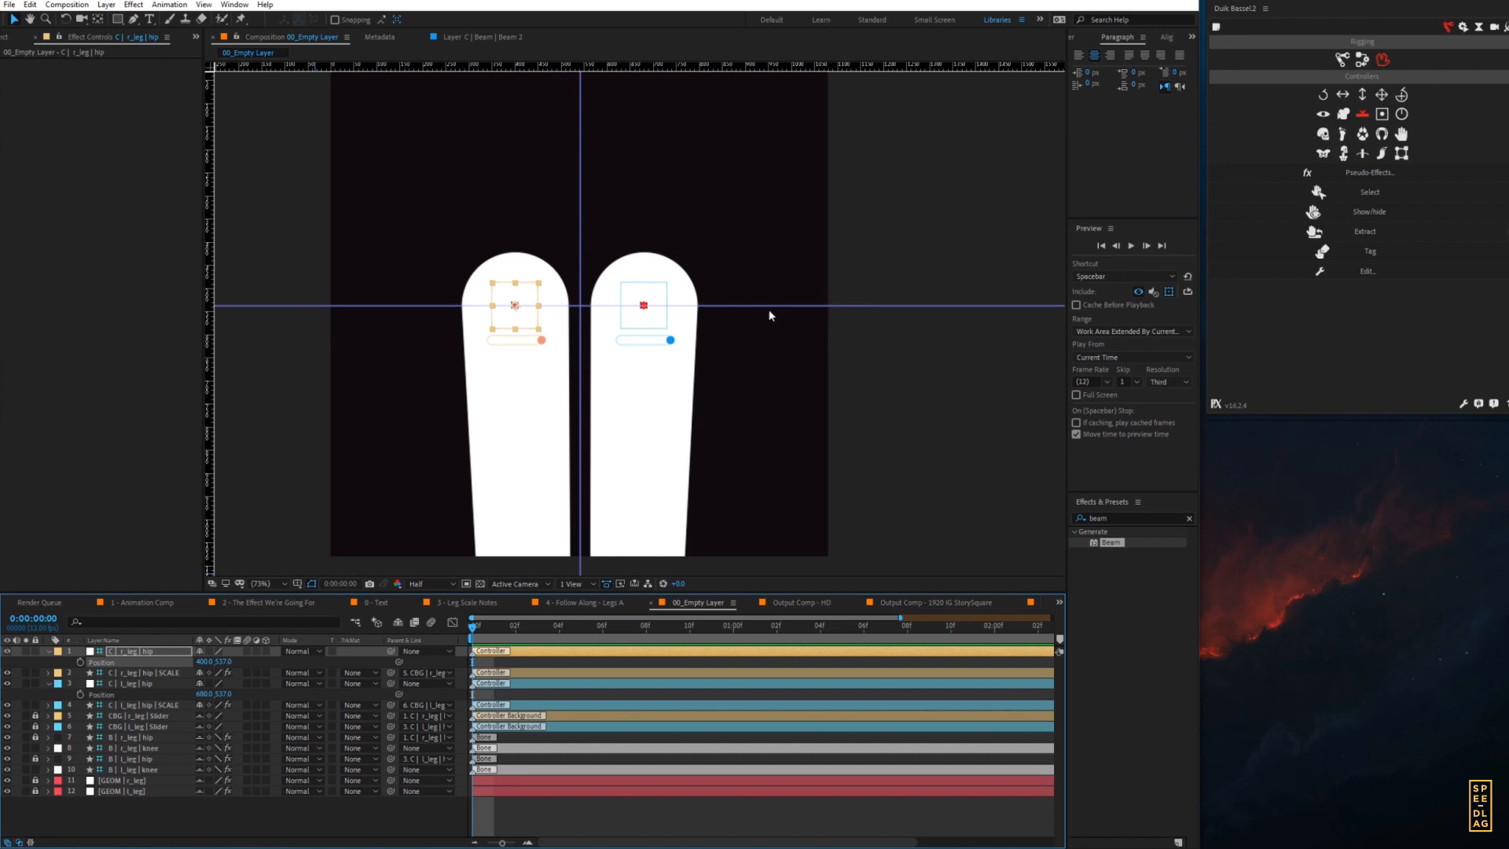
pyautogui.moveTo(557, 432); pyautogui.dragTo(539, 281)
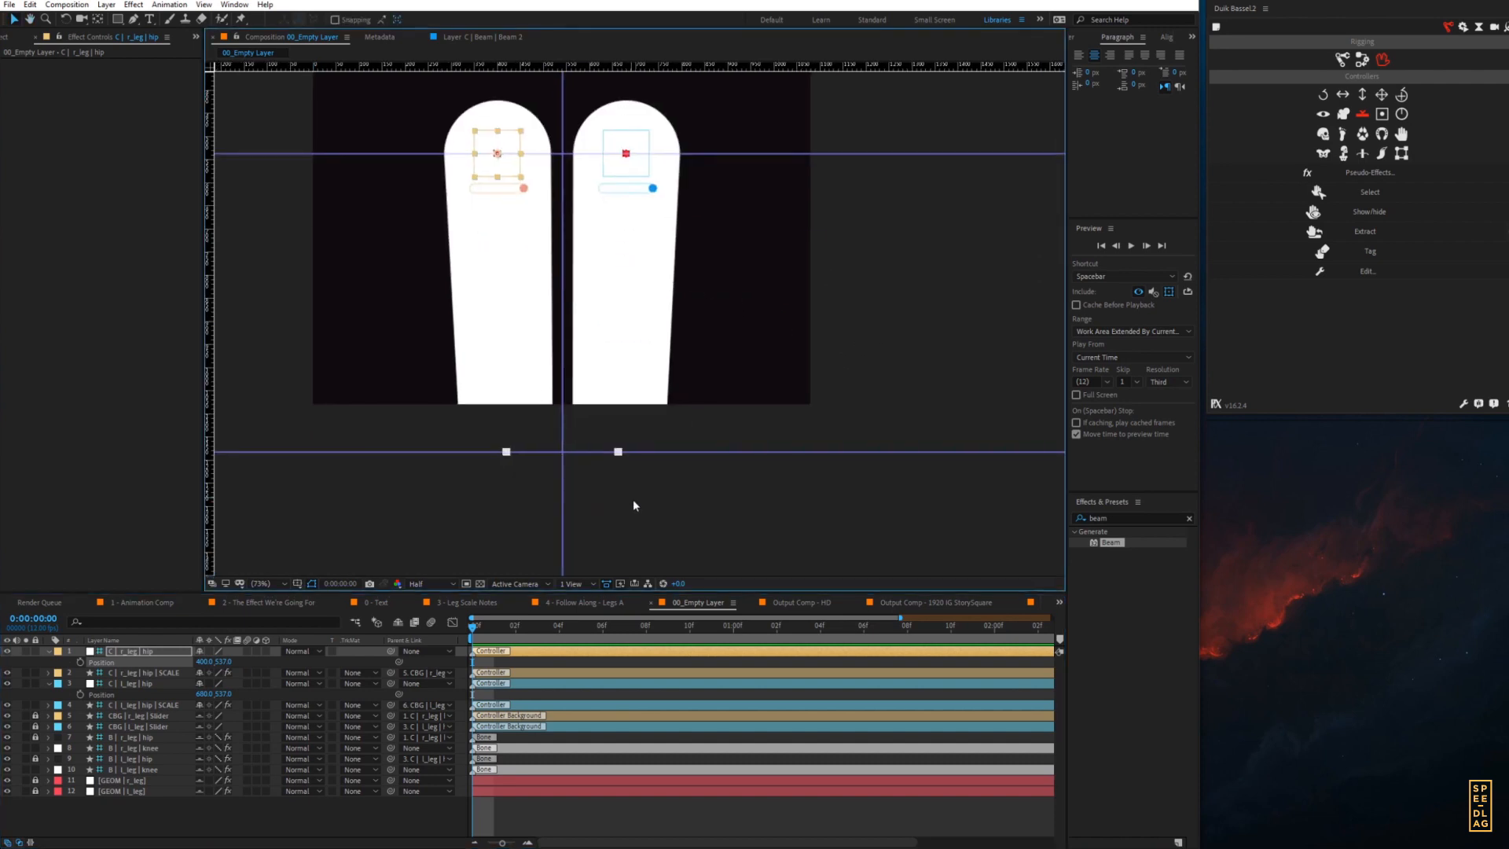
pyautogui.click(633, 498)
pyautogui.moveTo(629, 476); pyautogui.dragTo(602, 430)
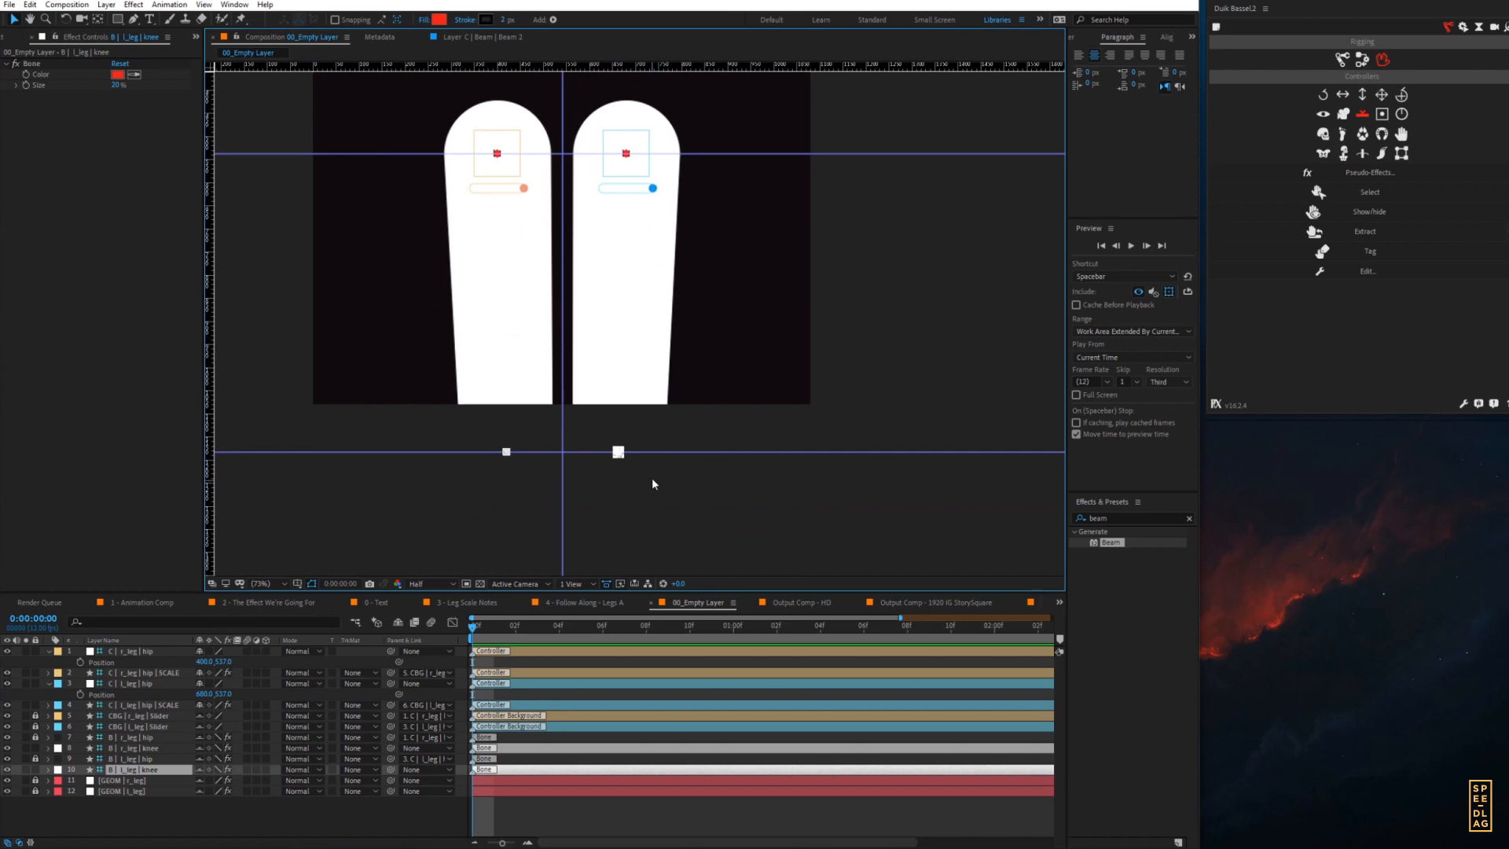
pyautogui.press('p')
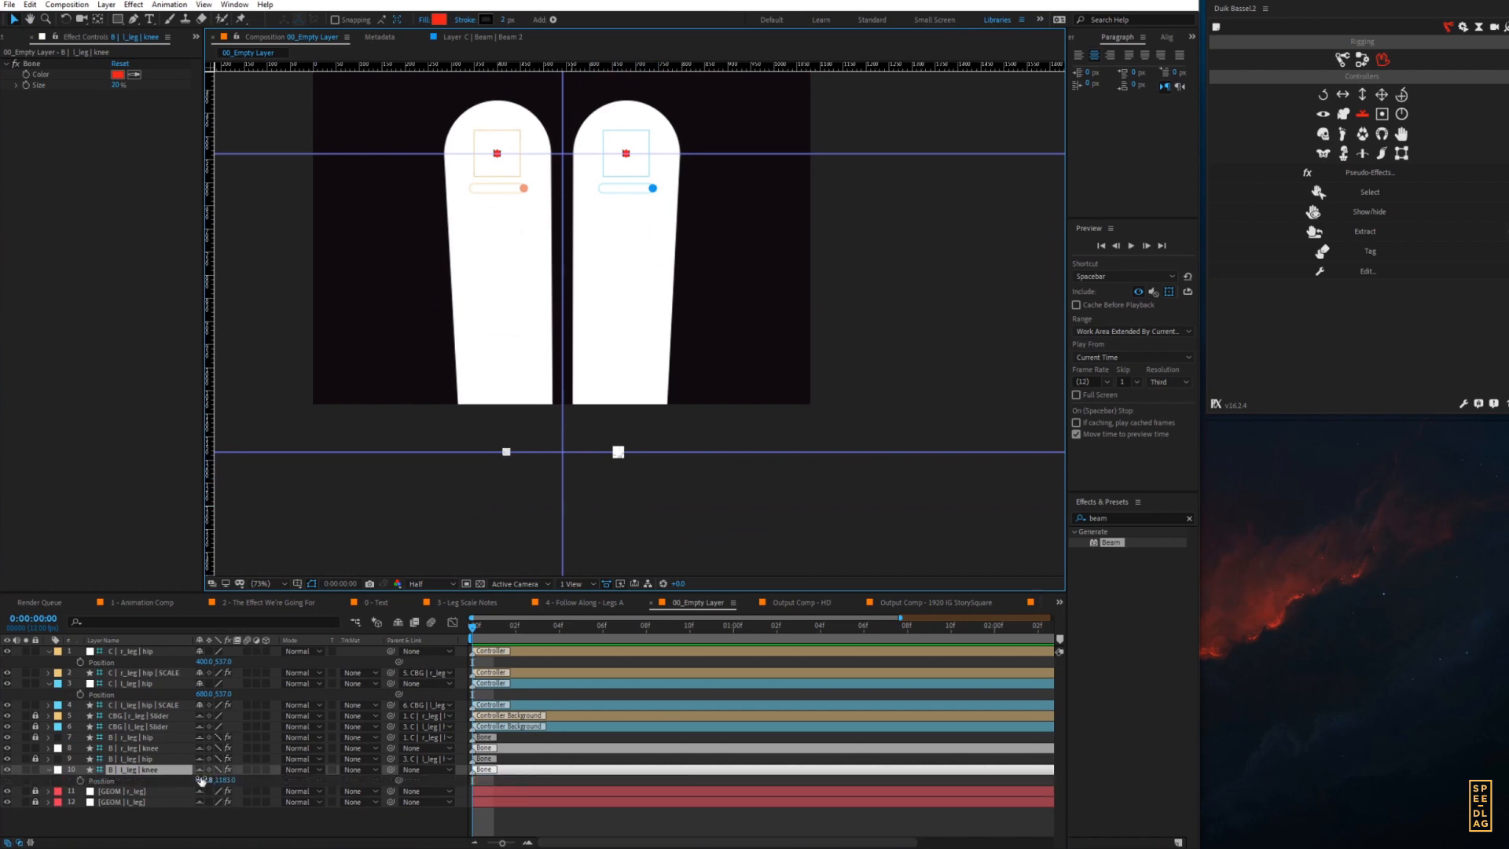
pyautogui.click(205, 781)
pyautogui.write('1080-')
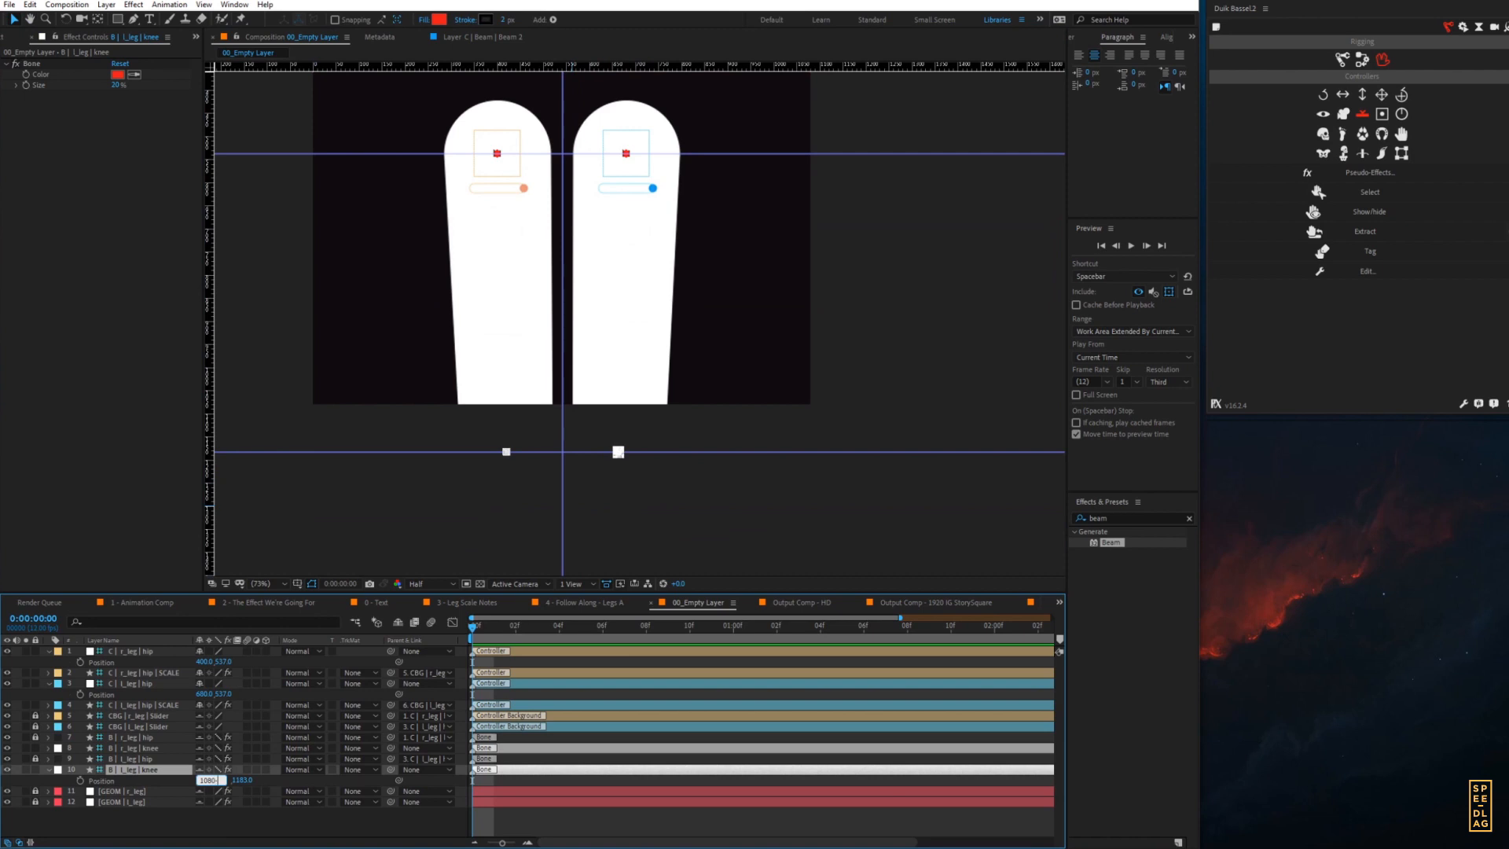
pyautogui.write('350')
pyautogui.press('Return')
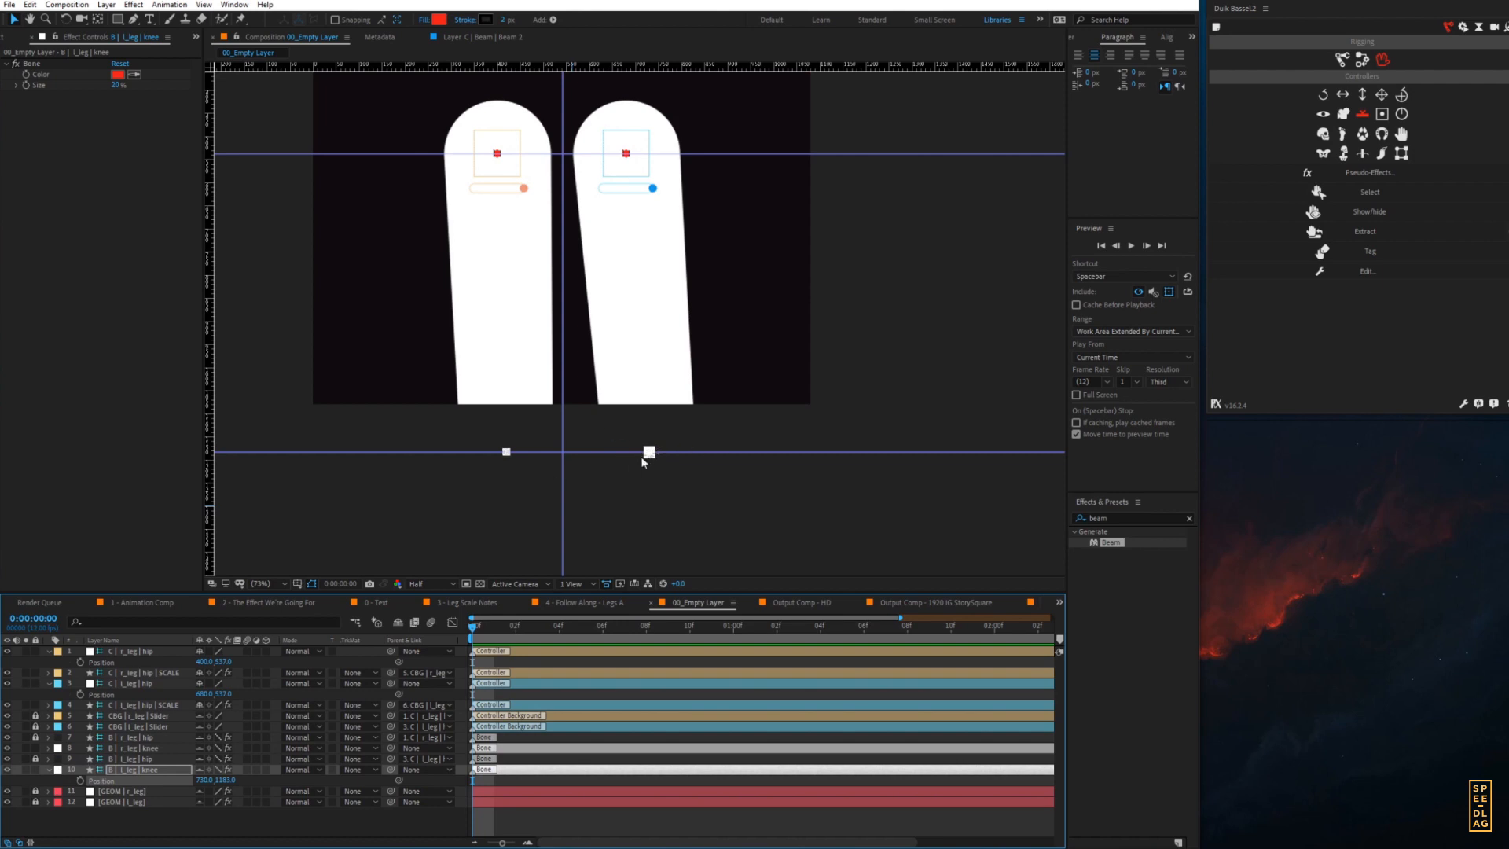
# - Set the right knee bone's X position to 350
pyautogui.click(124, 745)
pyautogui.press('p')
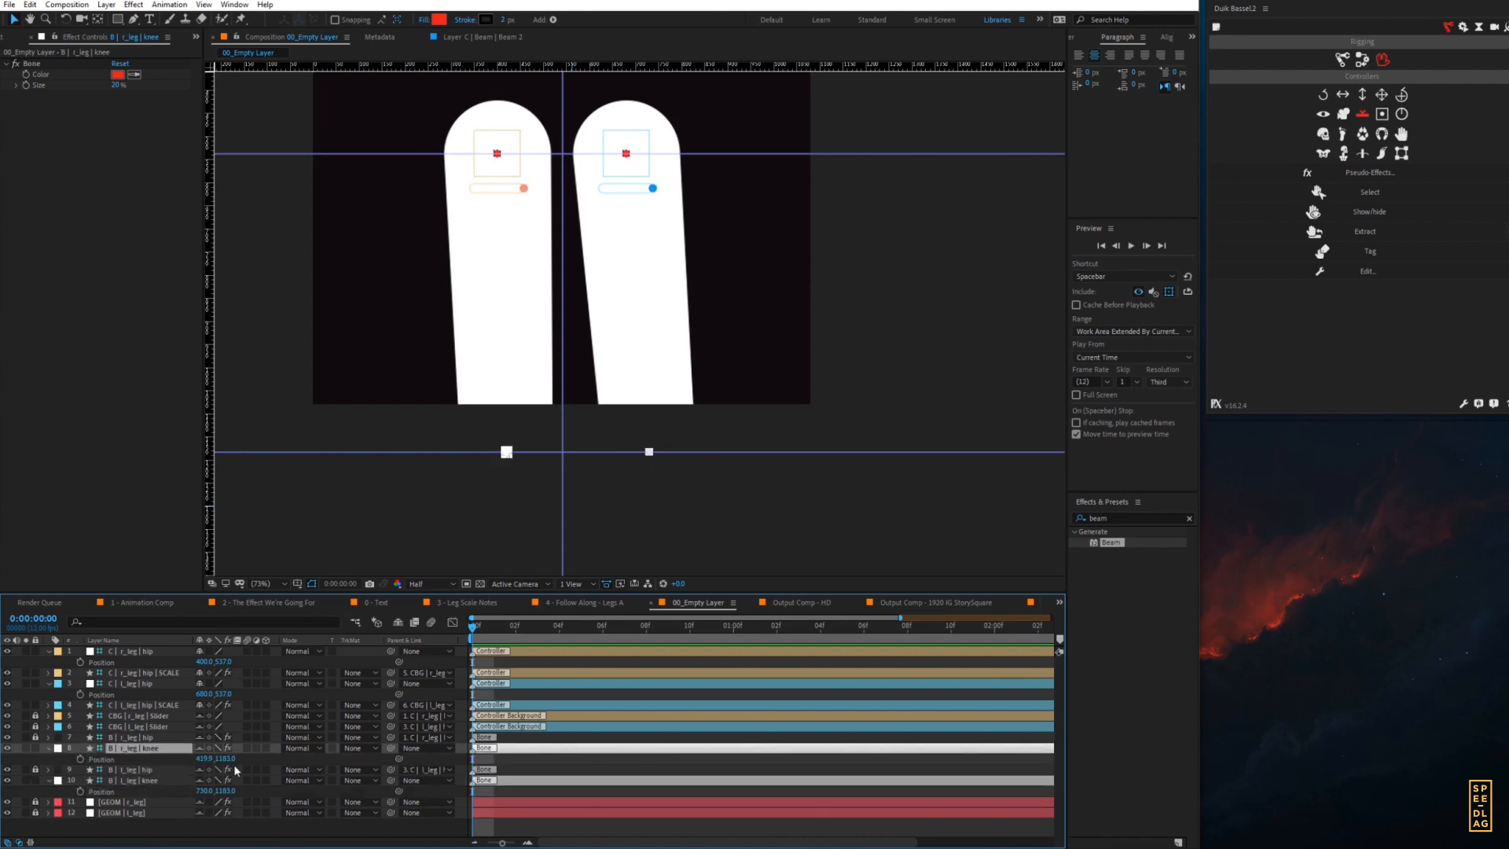
pyautogui.click(204, 758)
pyautogui.write('350')
pyautogui.press('Return')
pyautogui.scroll(3, 686, 297)
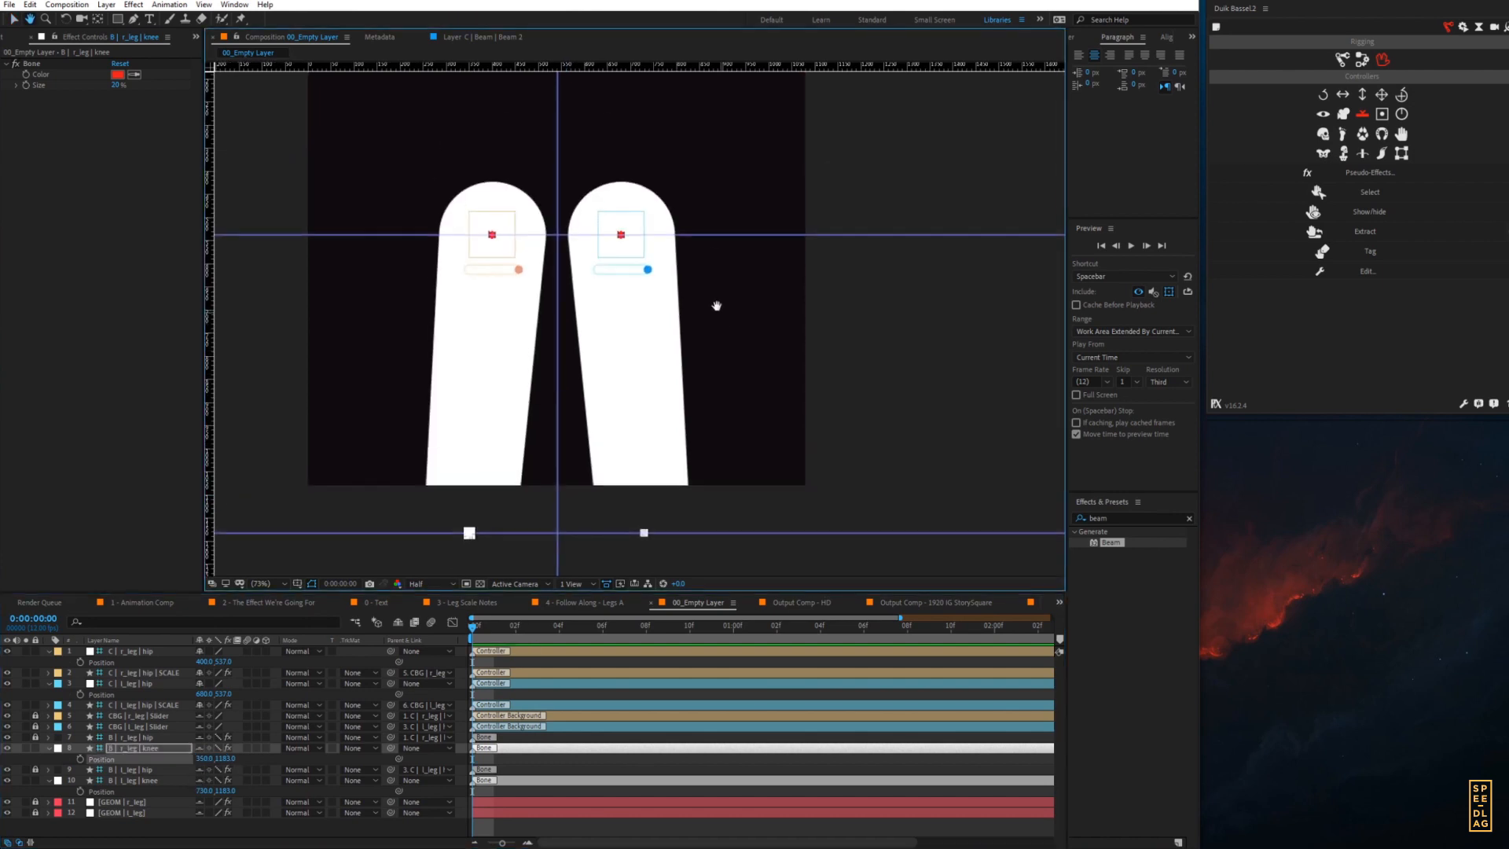
# - Collapse the position properties of both knee bones and lock the two knee bone layers
pyautogui.click(122, 748)
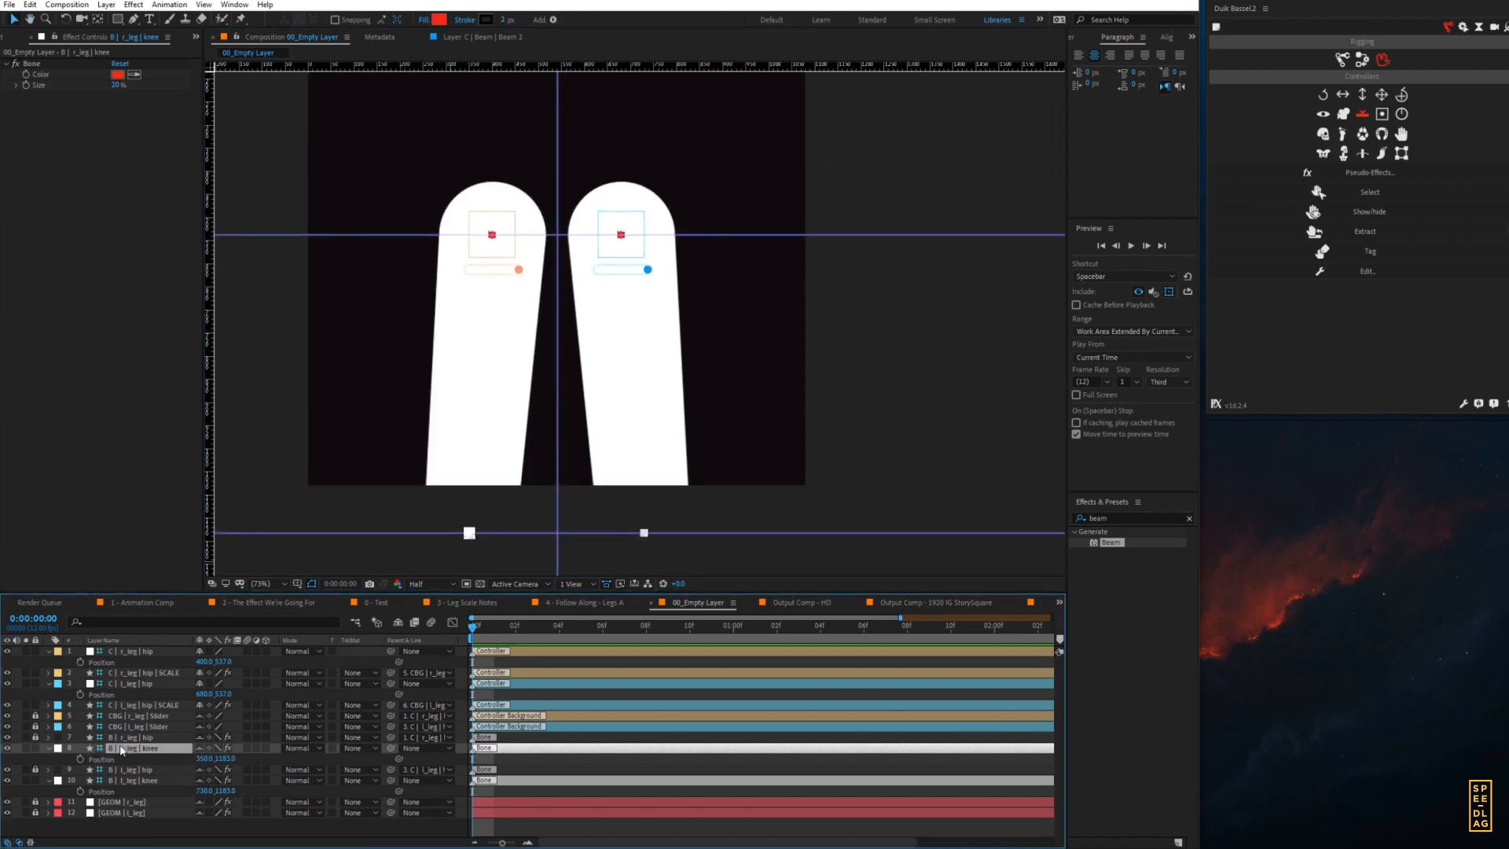
pyautogui.click(57, 748)
pyautogui.click(51, 752)
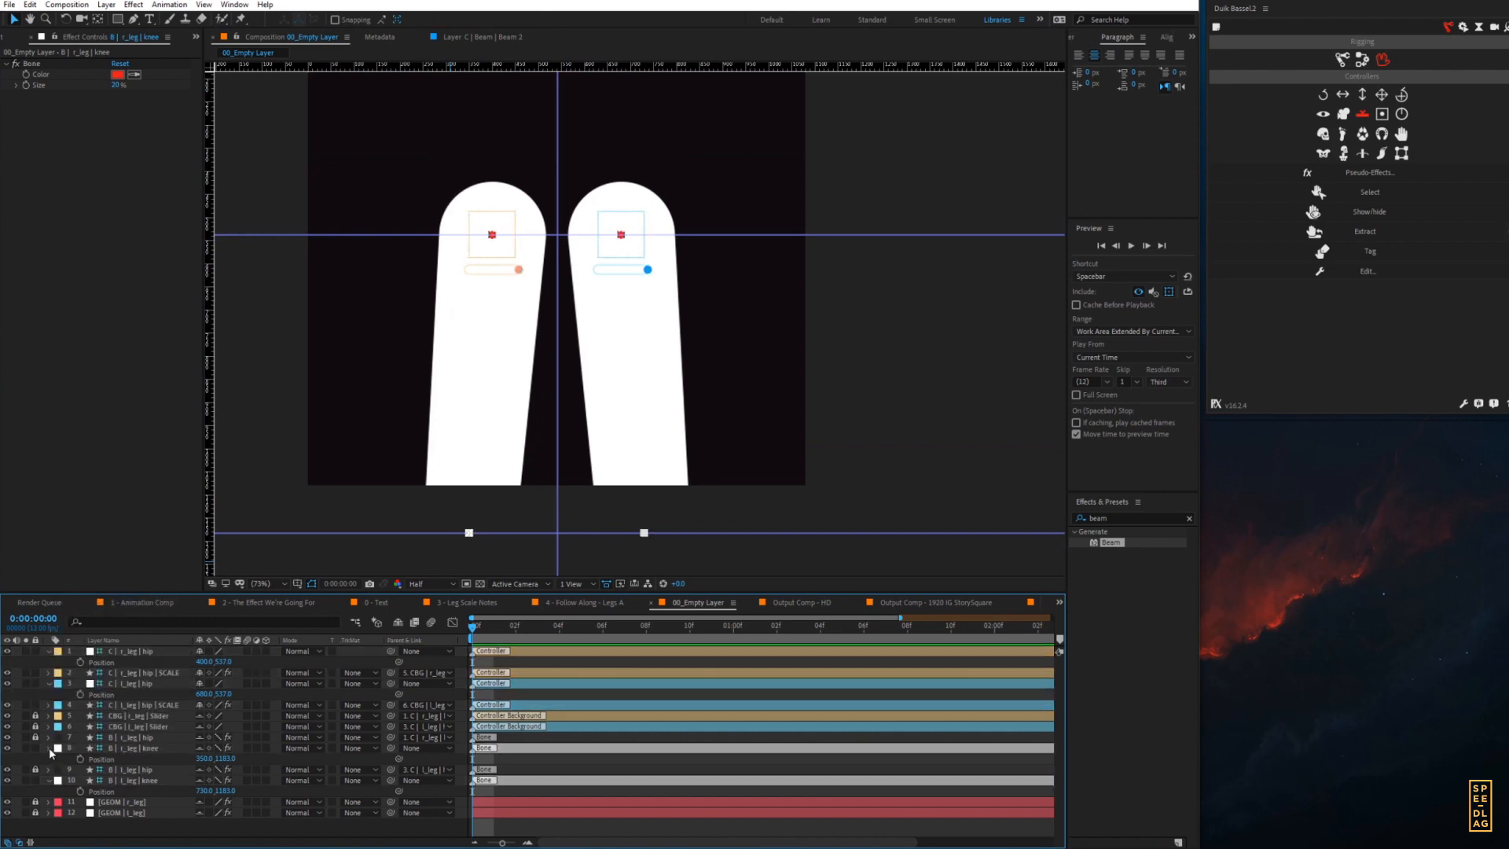
pyautogui.click(49, 747)
pyautogui.click(48, 769)
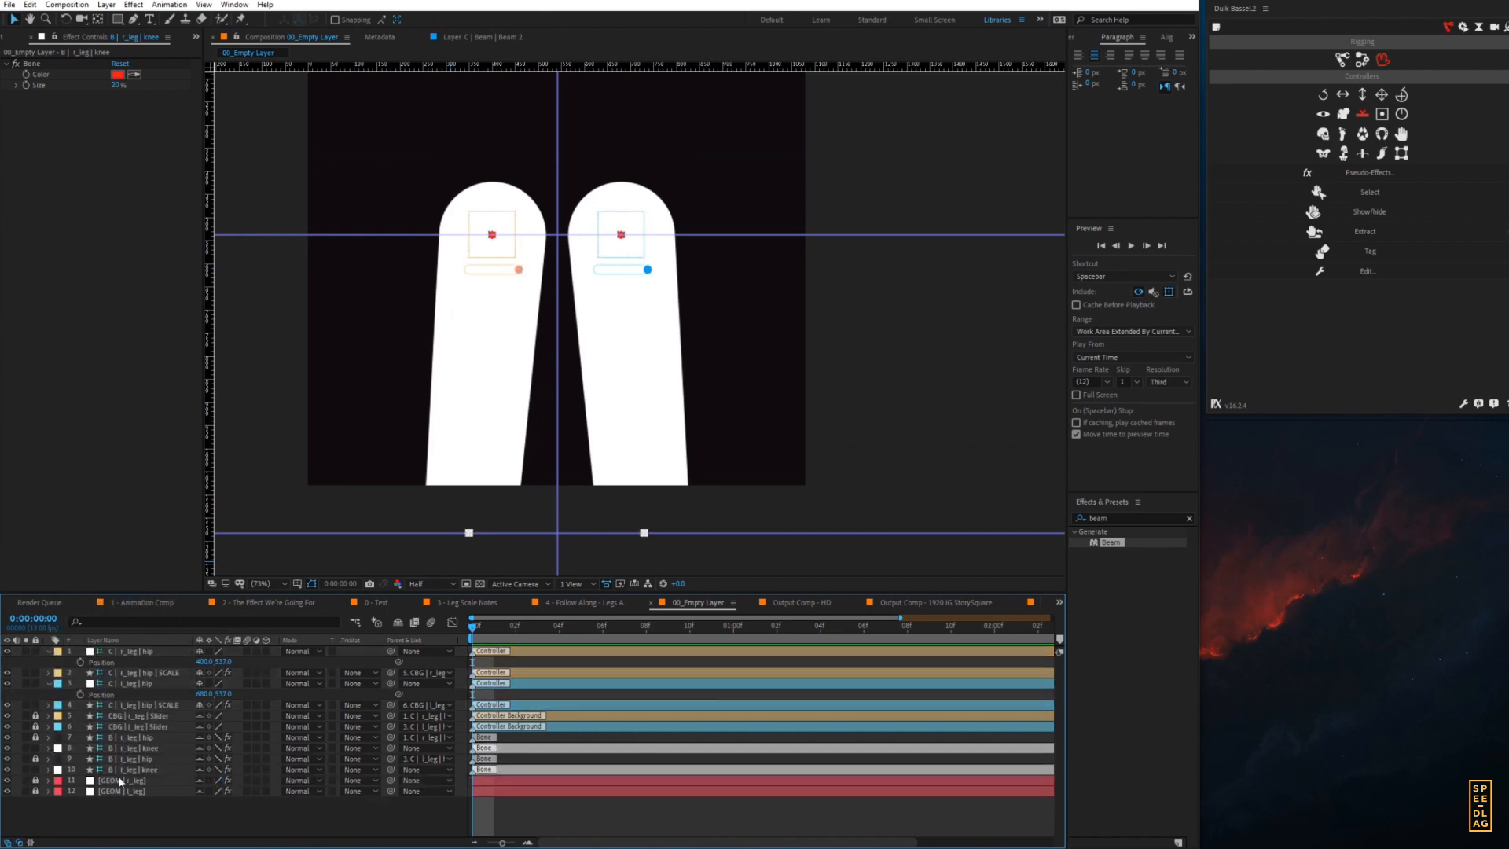
pyautogui.click(126, 769)
pyautogui.click(35, 769)
pyautogui.click(36, 749)
pyautogui.moveTo(432, 468); pyautogui.dragTo(452, 431)
pyautogui.press('v')
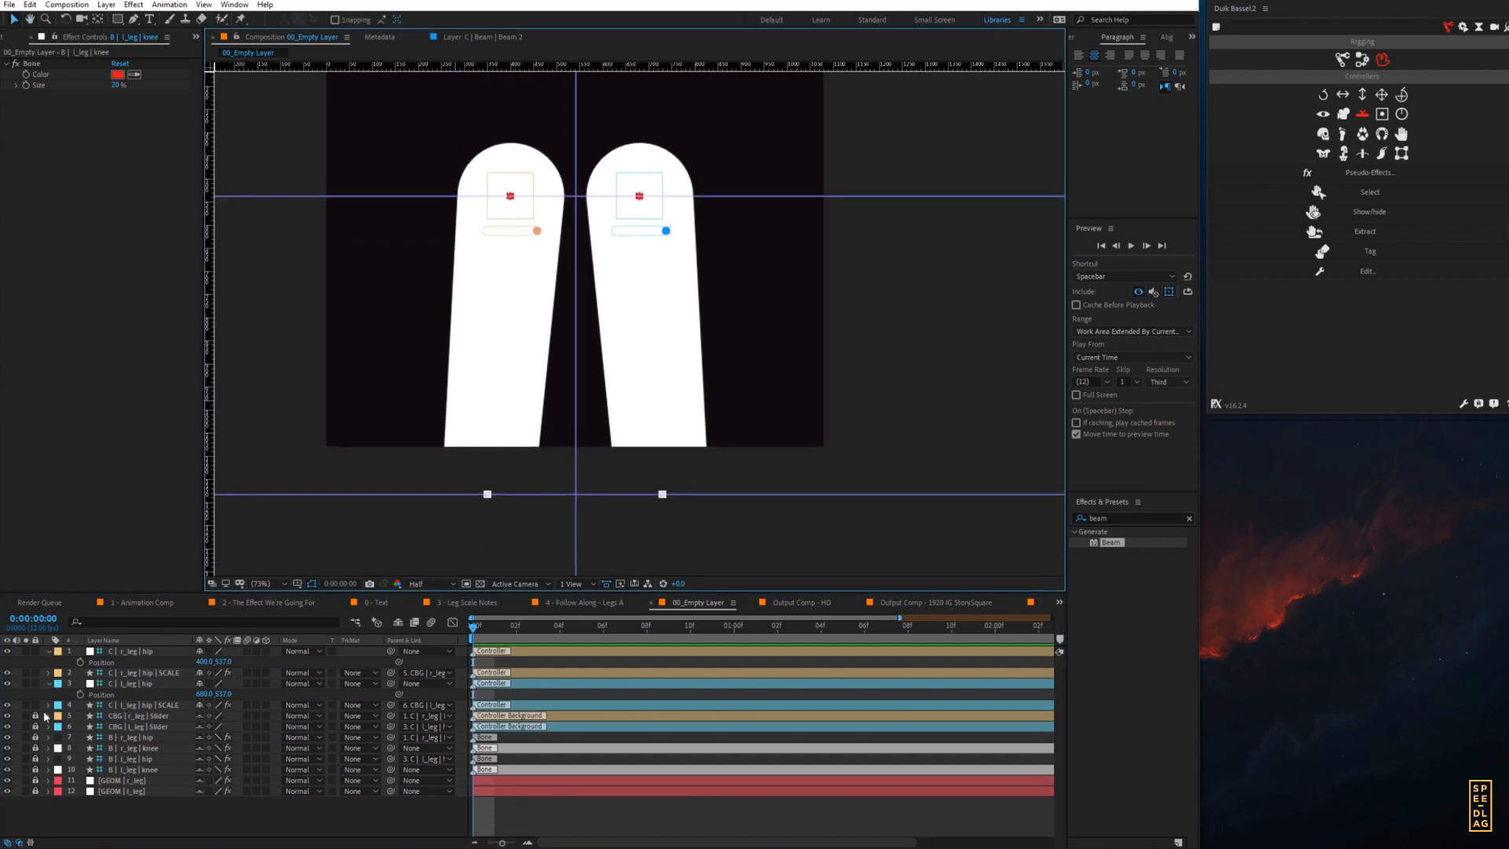
# - Unlock the two slider background layers, select each to inspect it, lock them again, and check the left hip controllers
pyautogui.moveTo(35, 726); pyautogui.dragTo(35, 716)
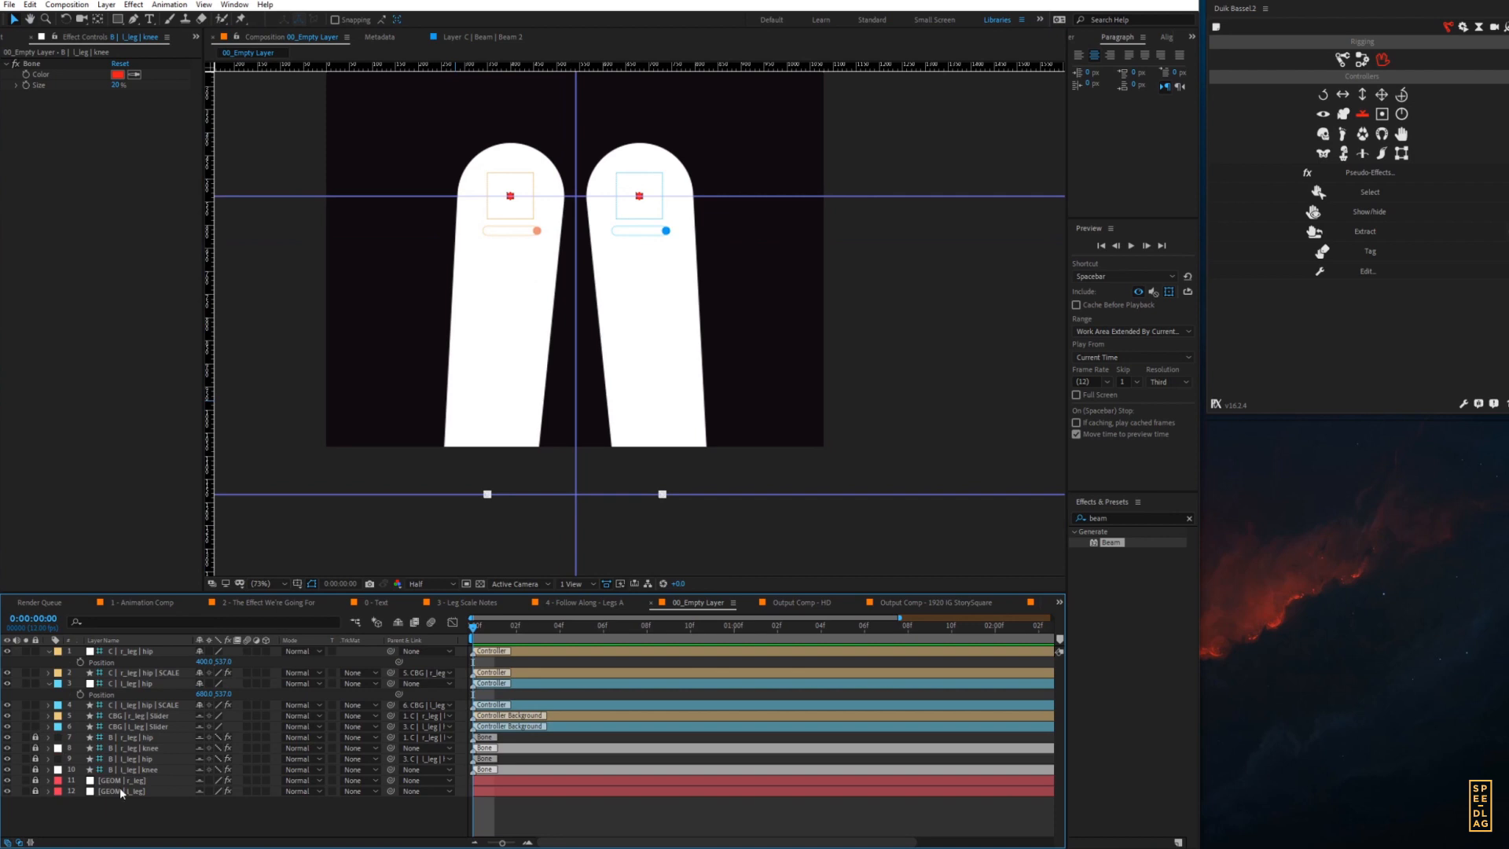
pyautogui.click(125, 726)
pyautogui.click(124, 716)
pyautogui.click(121, 726)
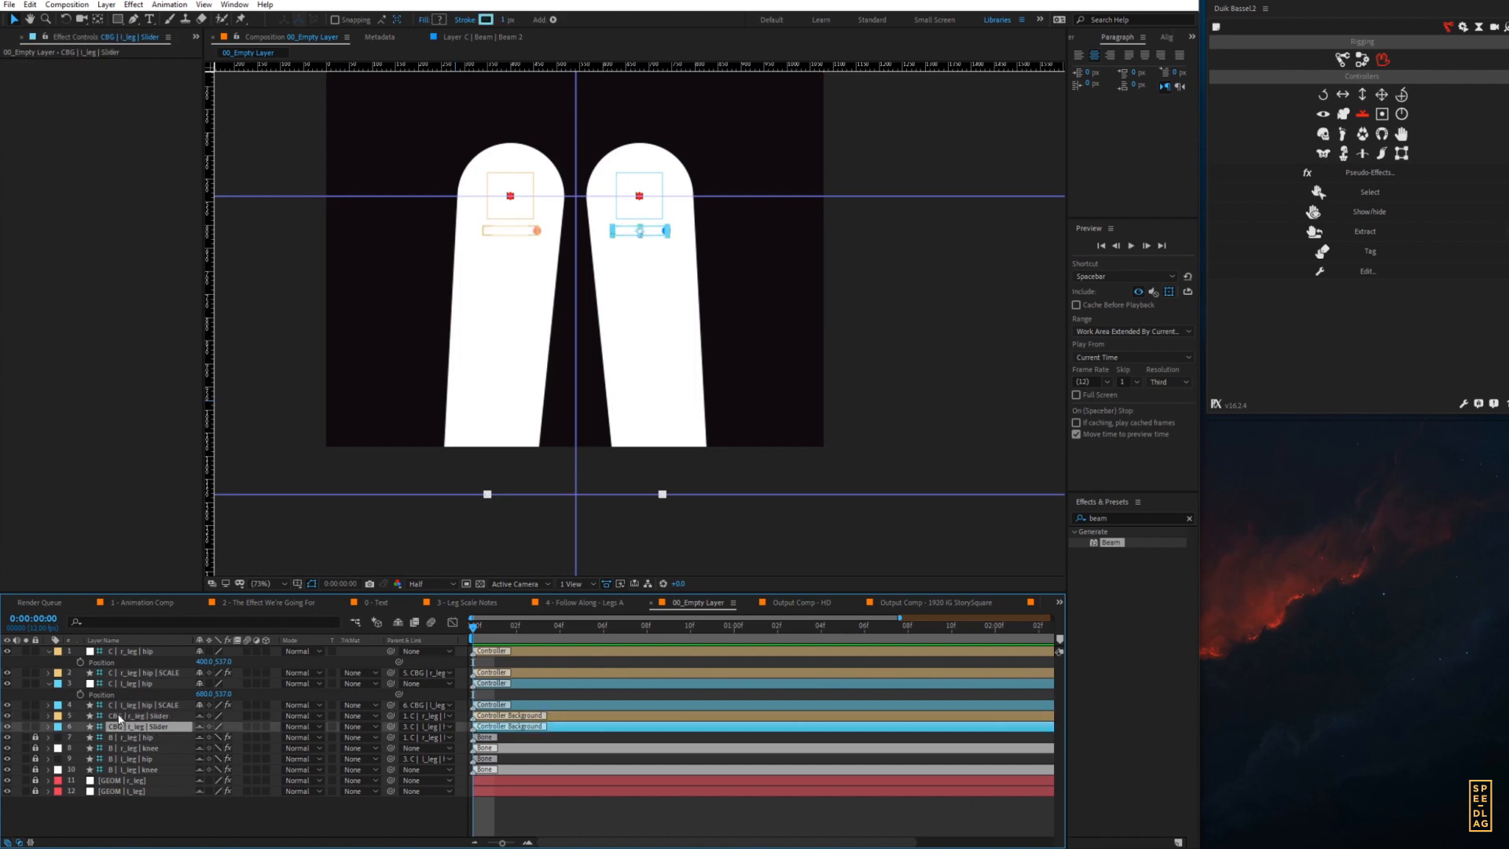
pyautogui.click(118, 716)
pyautogui.click(121, 726)
pyautogui.click(119, 716)
pyautogui.click(119, 727)
pyautogui.moveTo(35, 726); pyautogui.dragTo(34, 716)
pyautogui.click(132, 705)
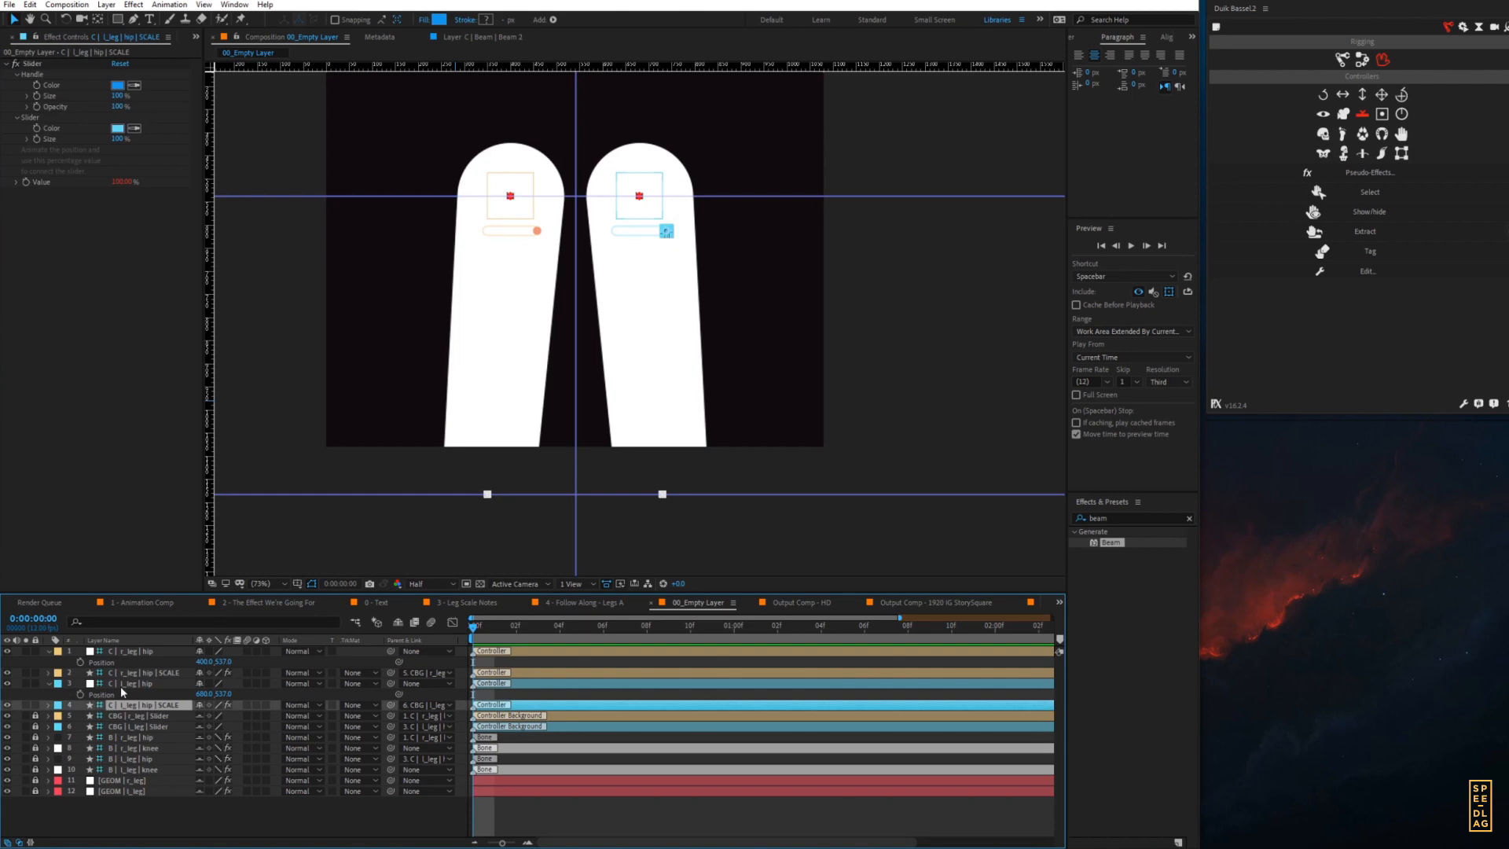
pyautogui.click(126, 683)
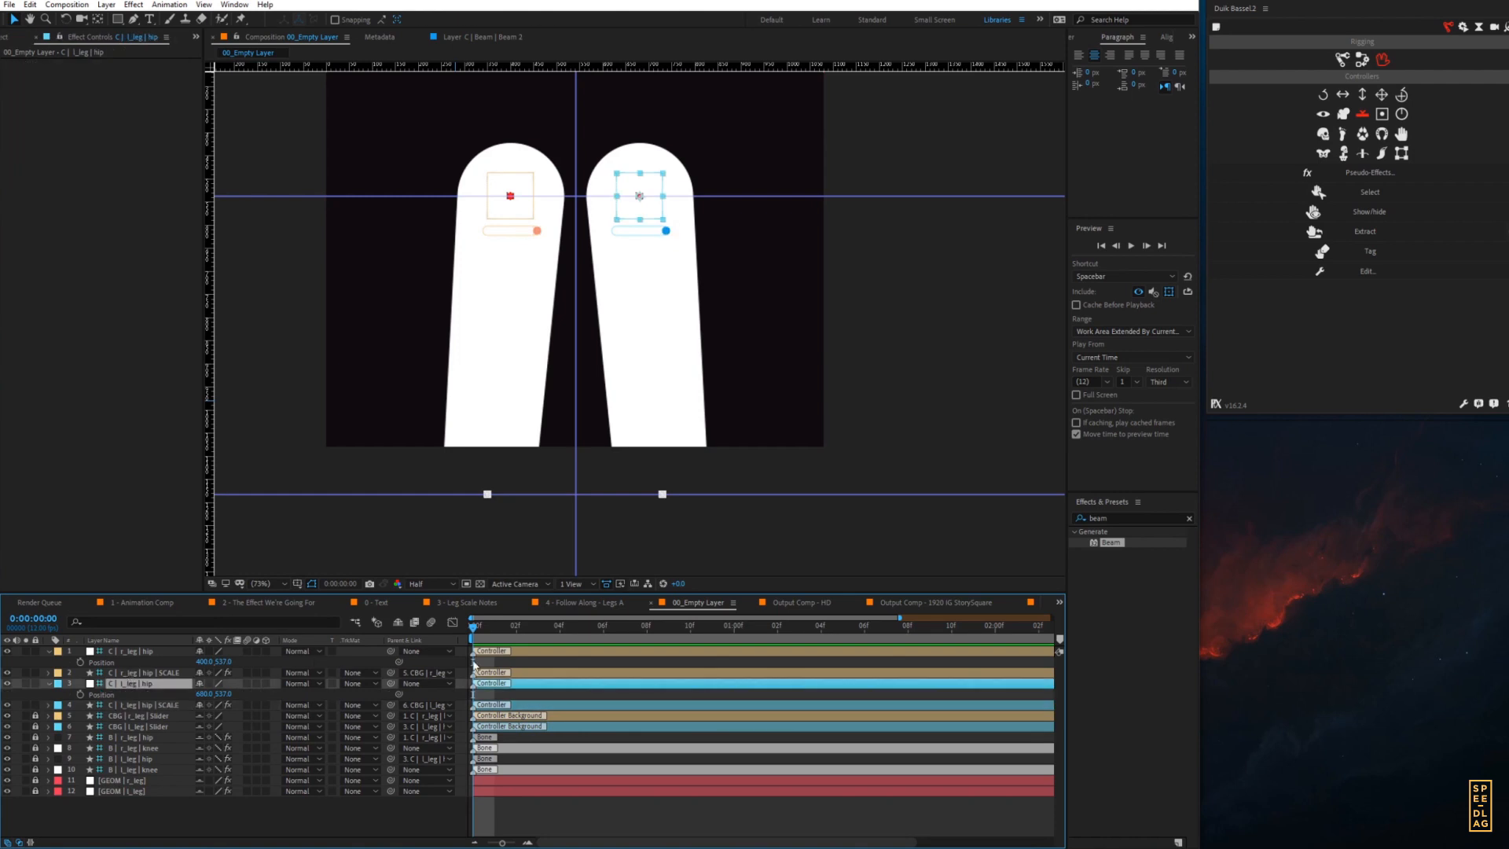
pyautogui.click(508, 799)
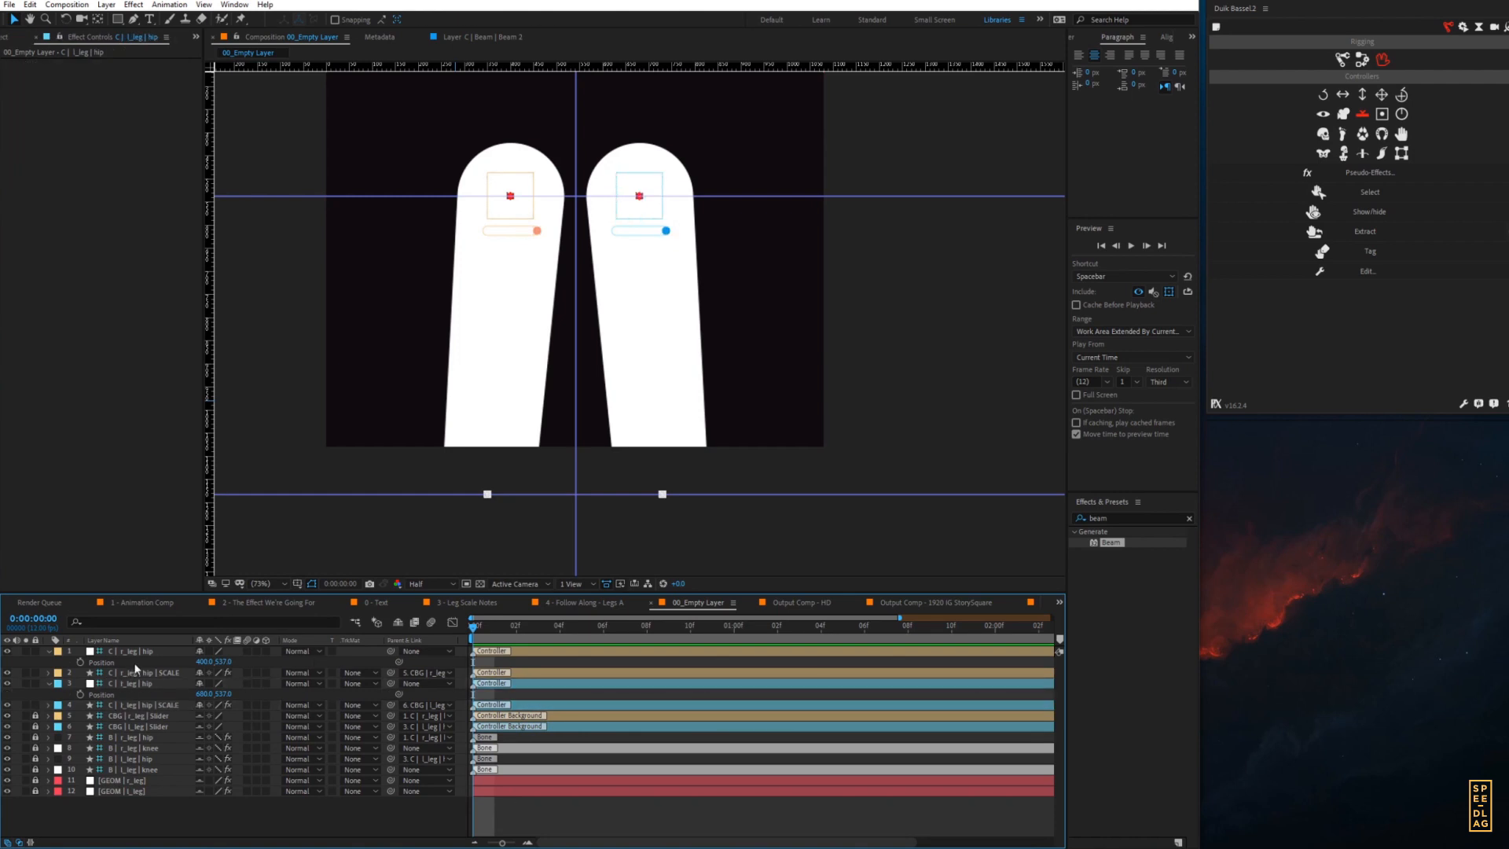
# - Collapse the position properties of both hip controllers and deselect all layers
pyautogui.click(49, 651)
pyautogui.click(110, 662)
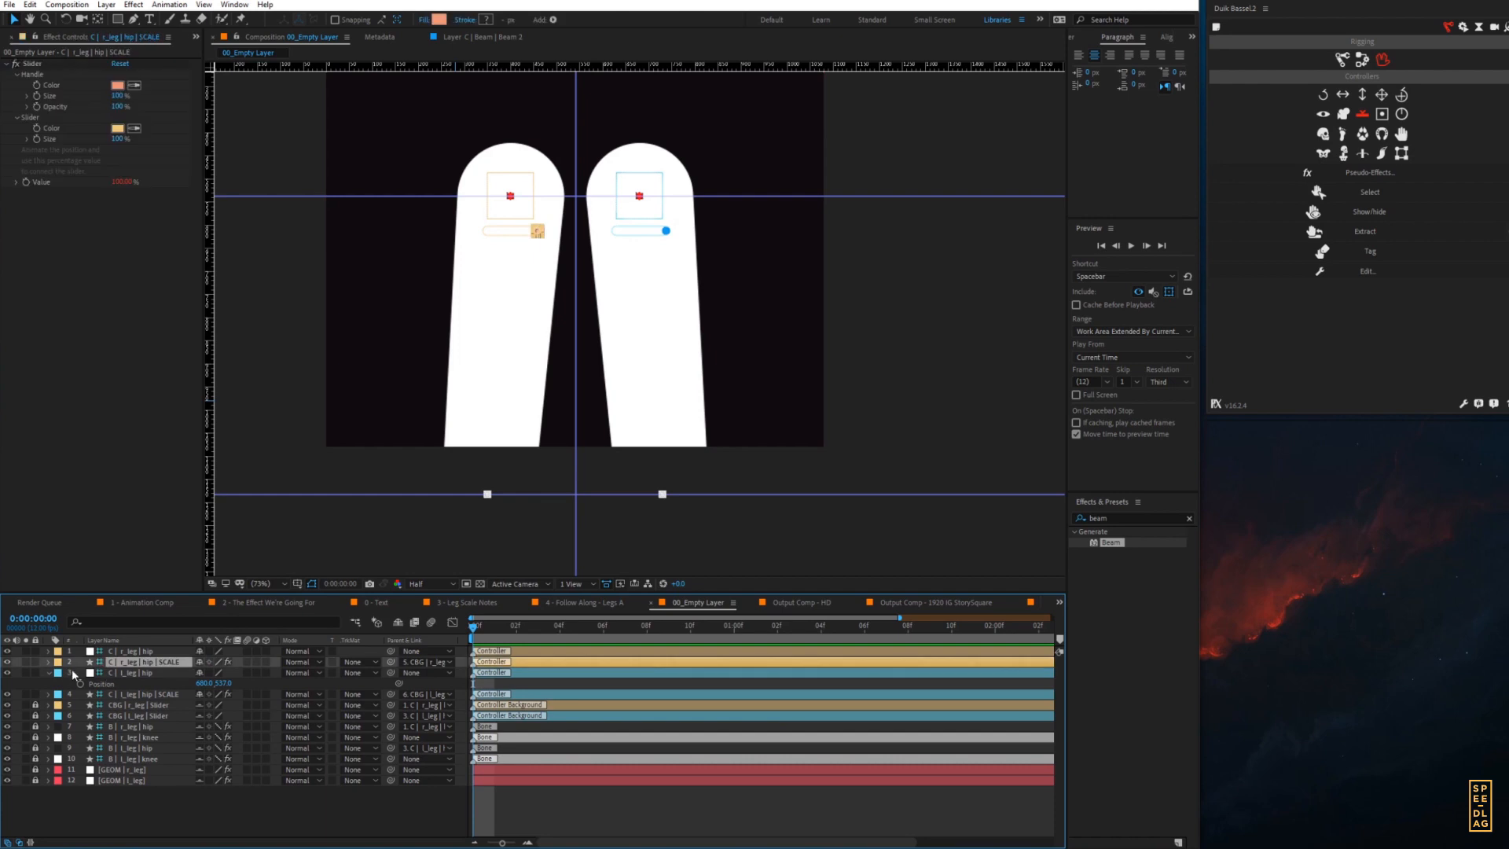
pyautogui.click(49, 672)
pyautogui.click(134, 805)
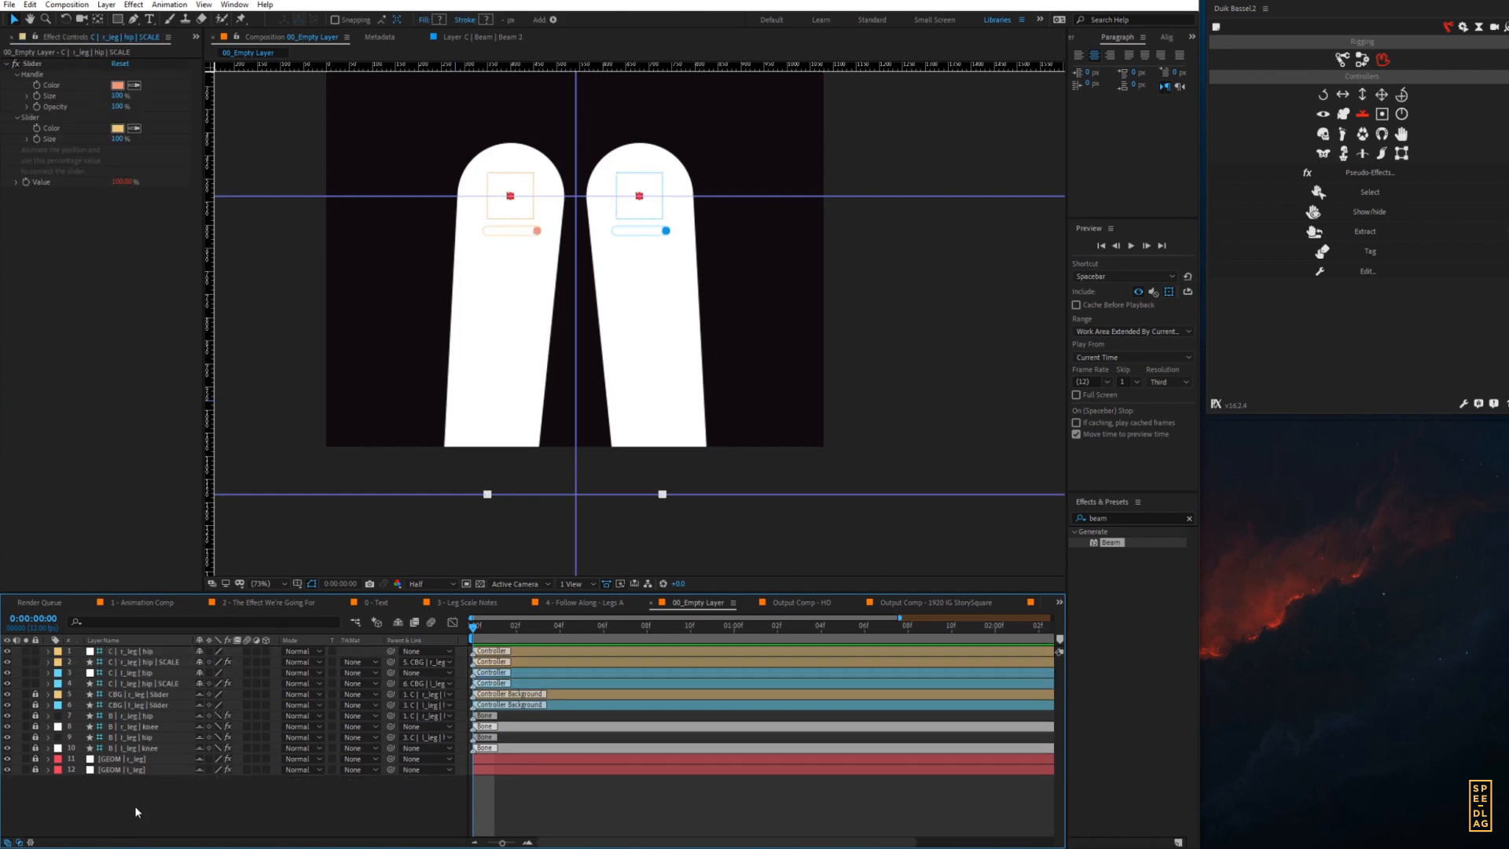
# - Save the project and hide the shy layers in the timeline
pyautogui.hotkey('ctrl', 's')
pyautogui.click(398, 621)
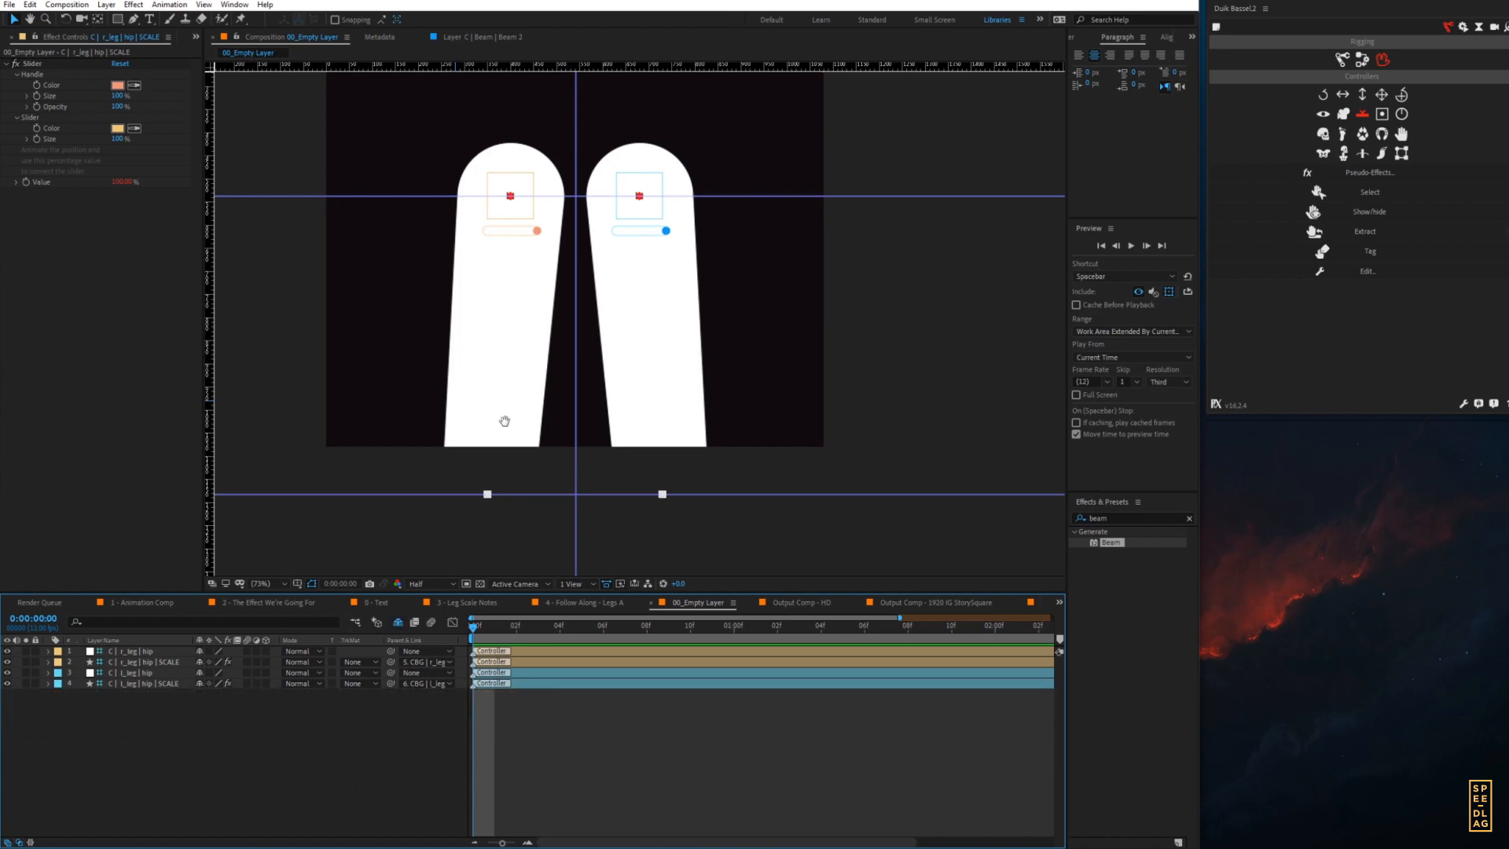
pyautogui.moveTo(503, 420); pyautogui.dragTo(554, 446)
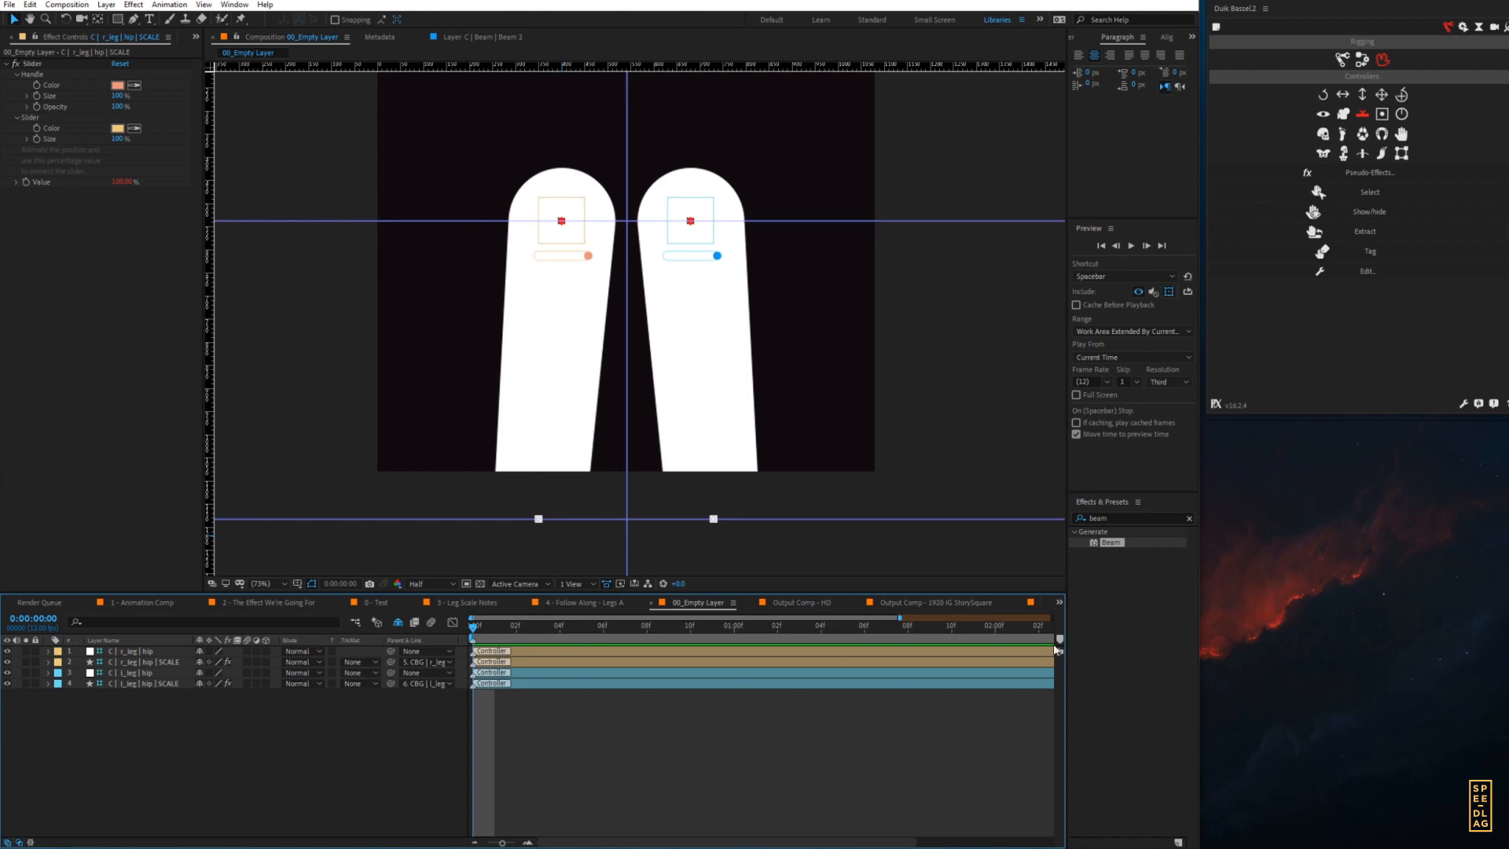
pyautogui.moveTo(1059, 639); pyautogui.dragTo(996, 640)
pyautogui.rightClick(994, 640)
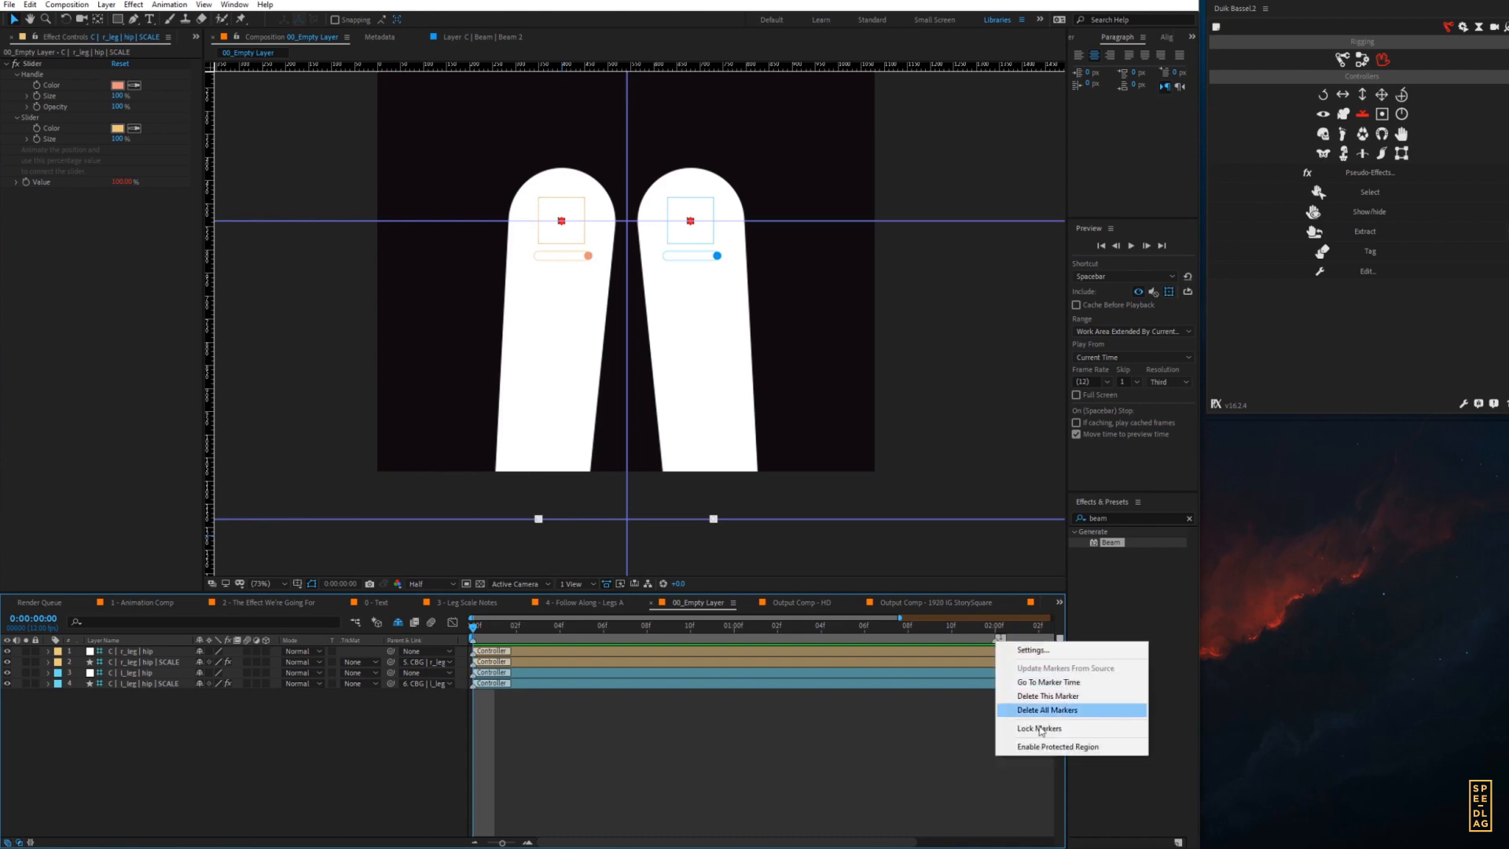
pyautogui.click(1024, 697)
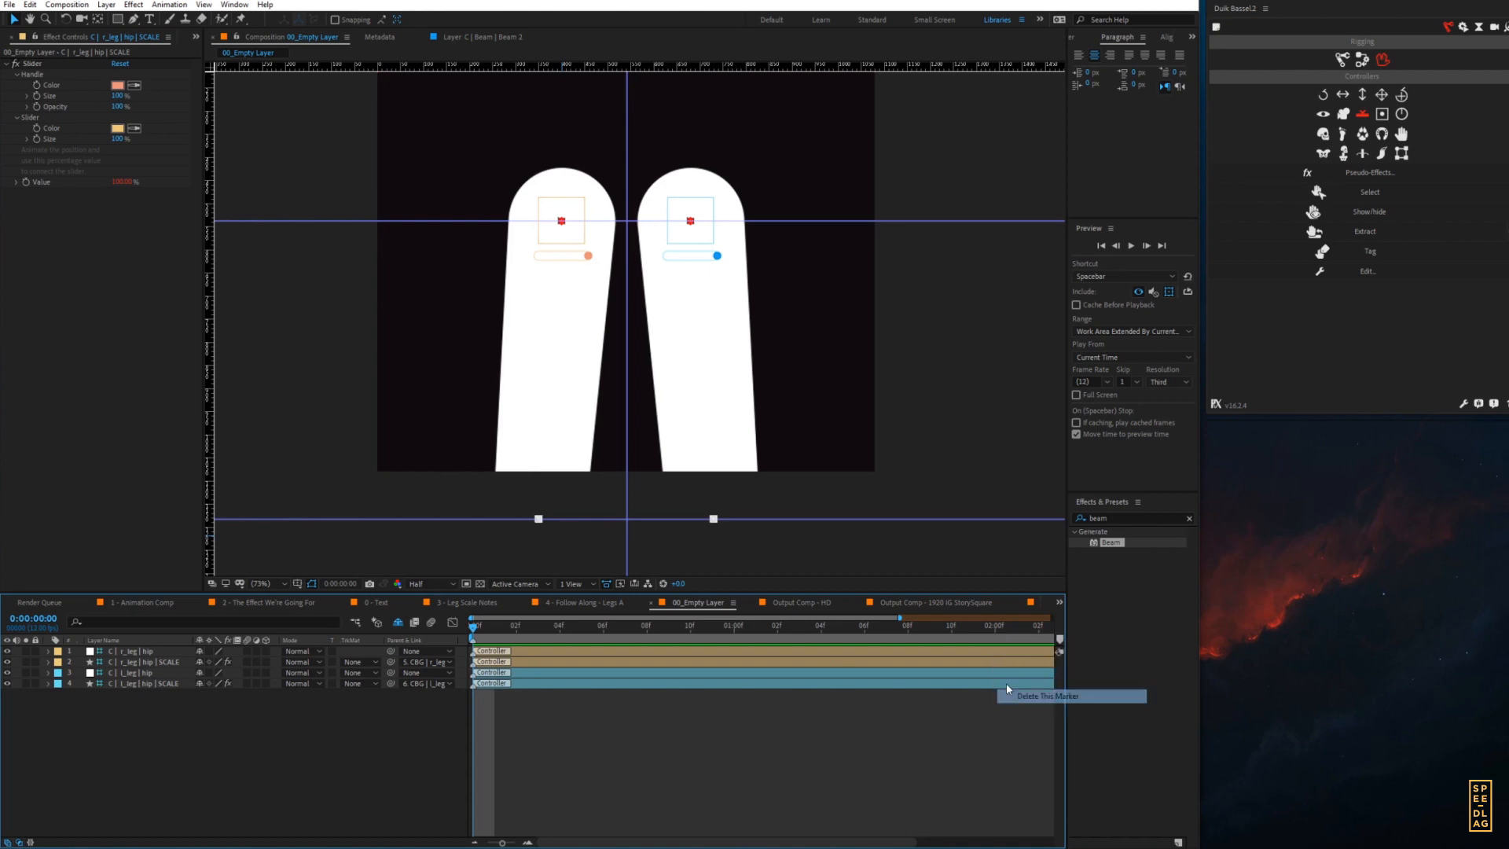
# - Add a composition marker with the comment Left at the start of the timeline
pyautogui.doubleClick(473, 641)
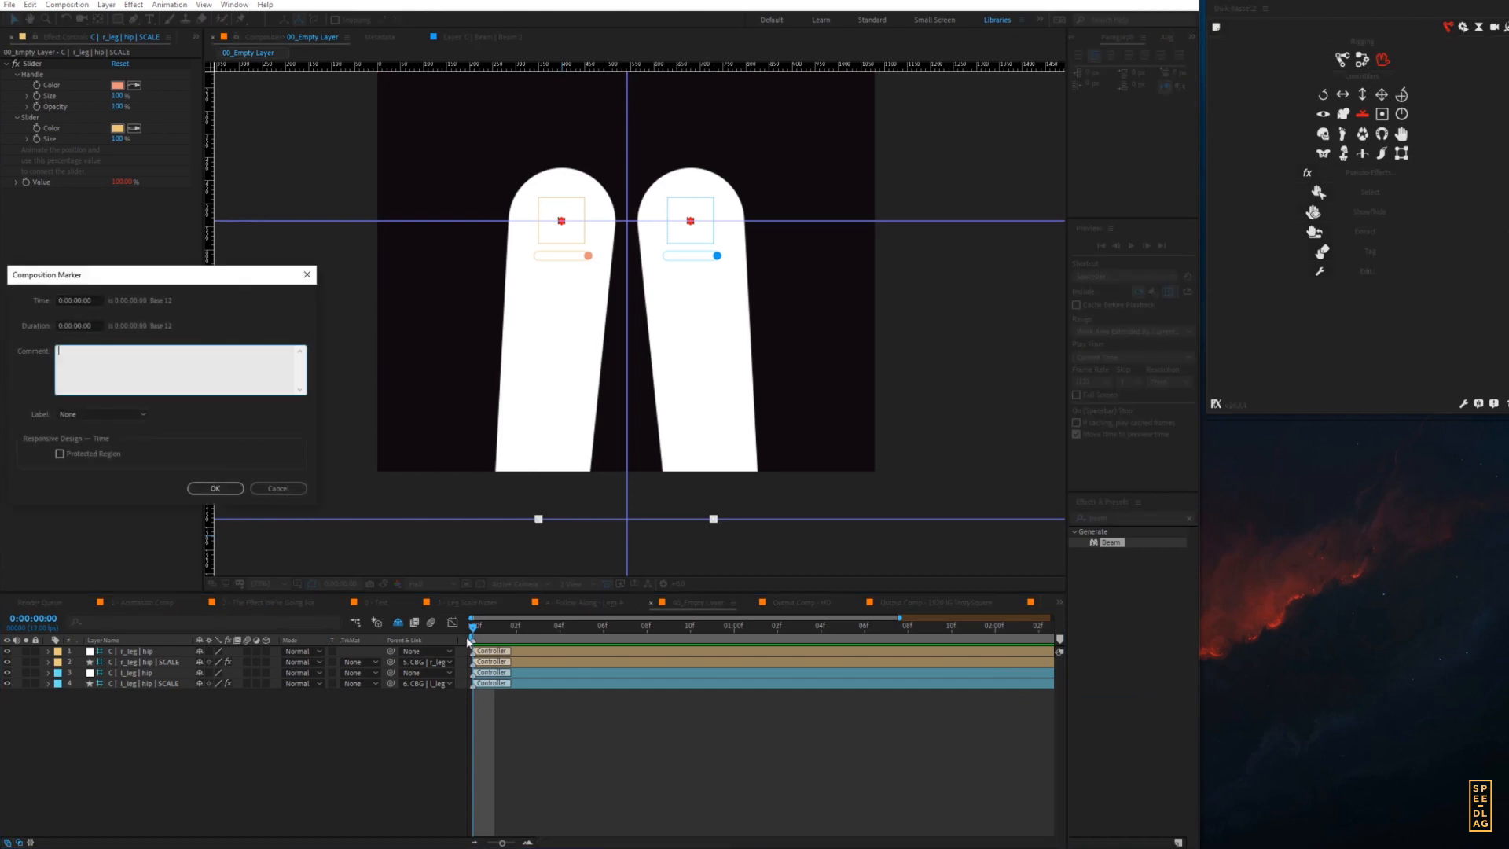
pyautogui.moveTo(125, 276); pyautogui.dragTo(430, 371)
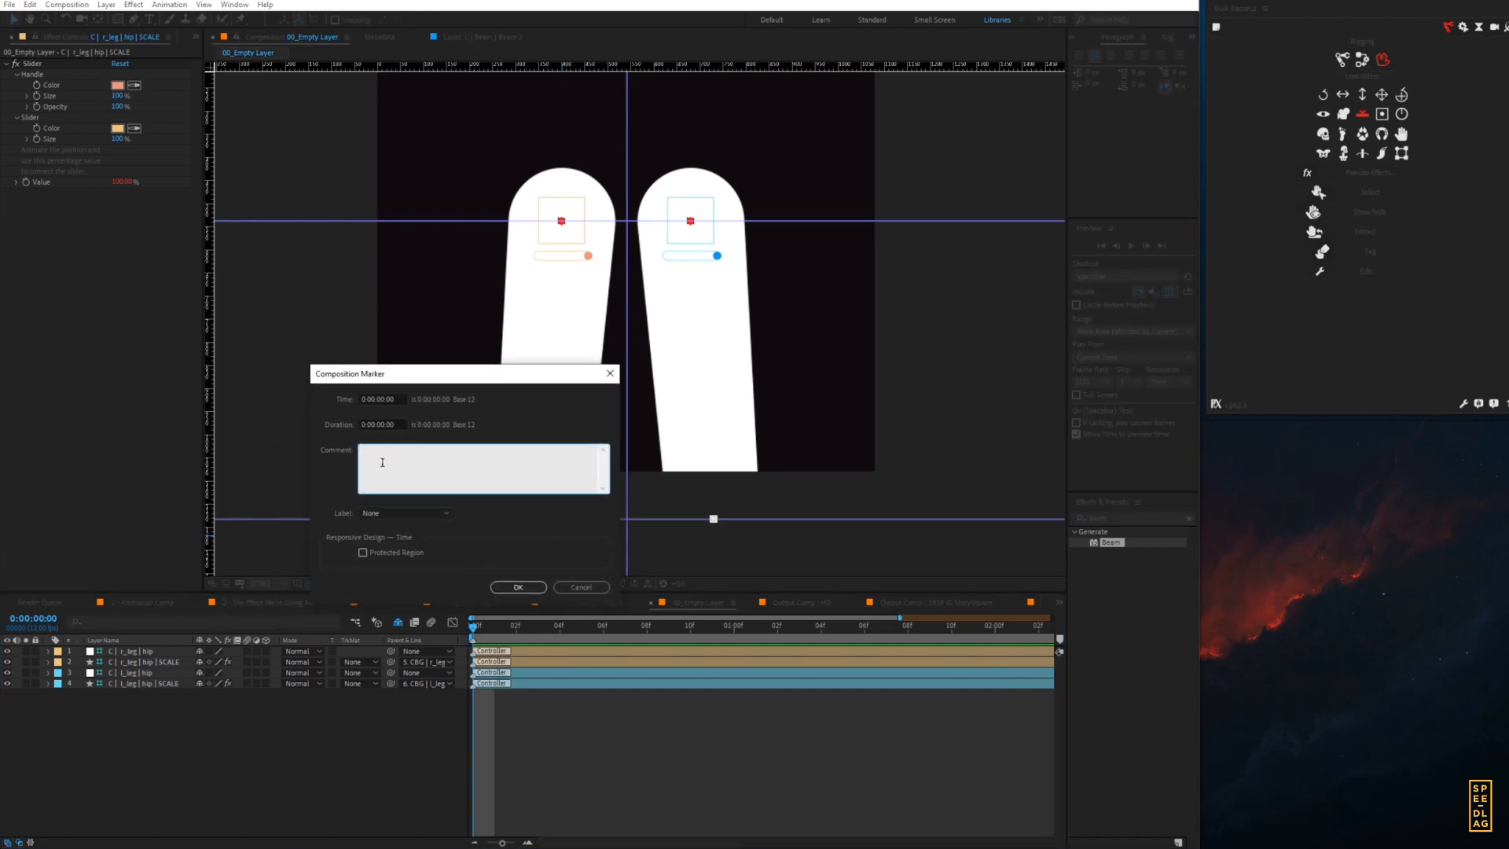
pyautogui.click(523, 588)
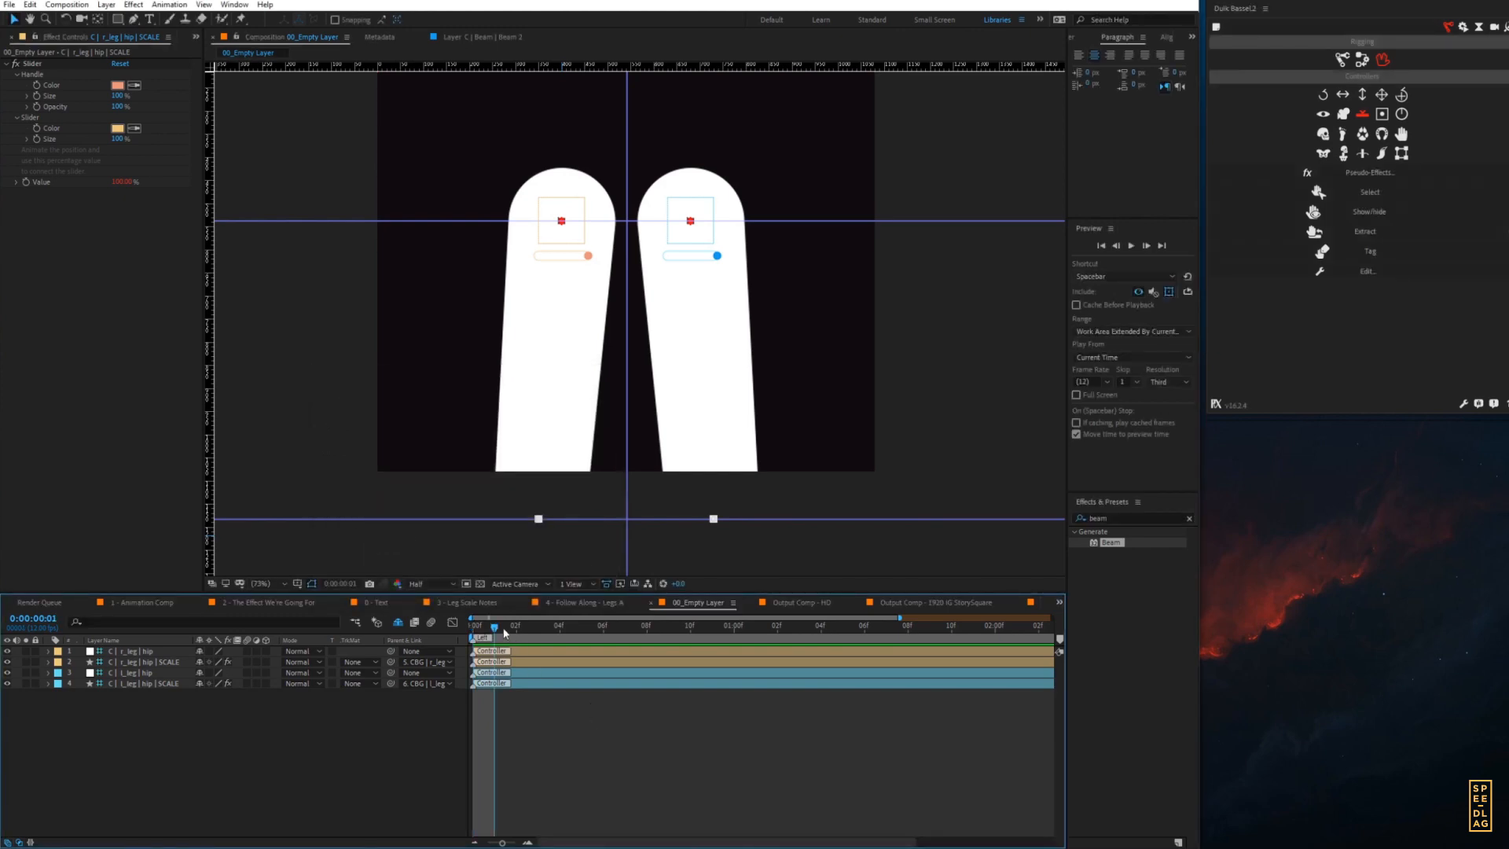
# - Move the current time to frame 10 (0:00:00:10) in the timeline
pyautogui.click(731, 626)
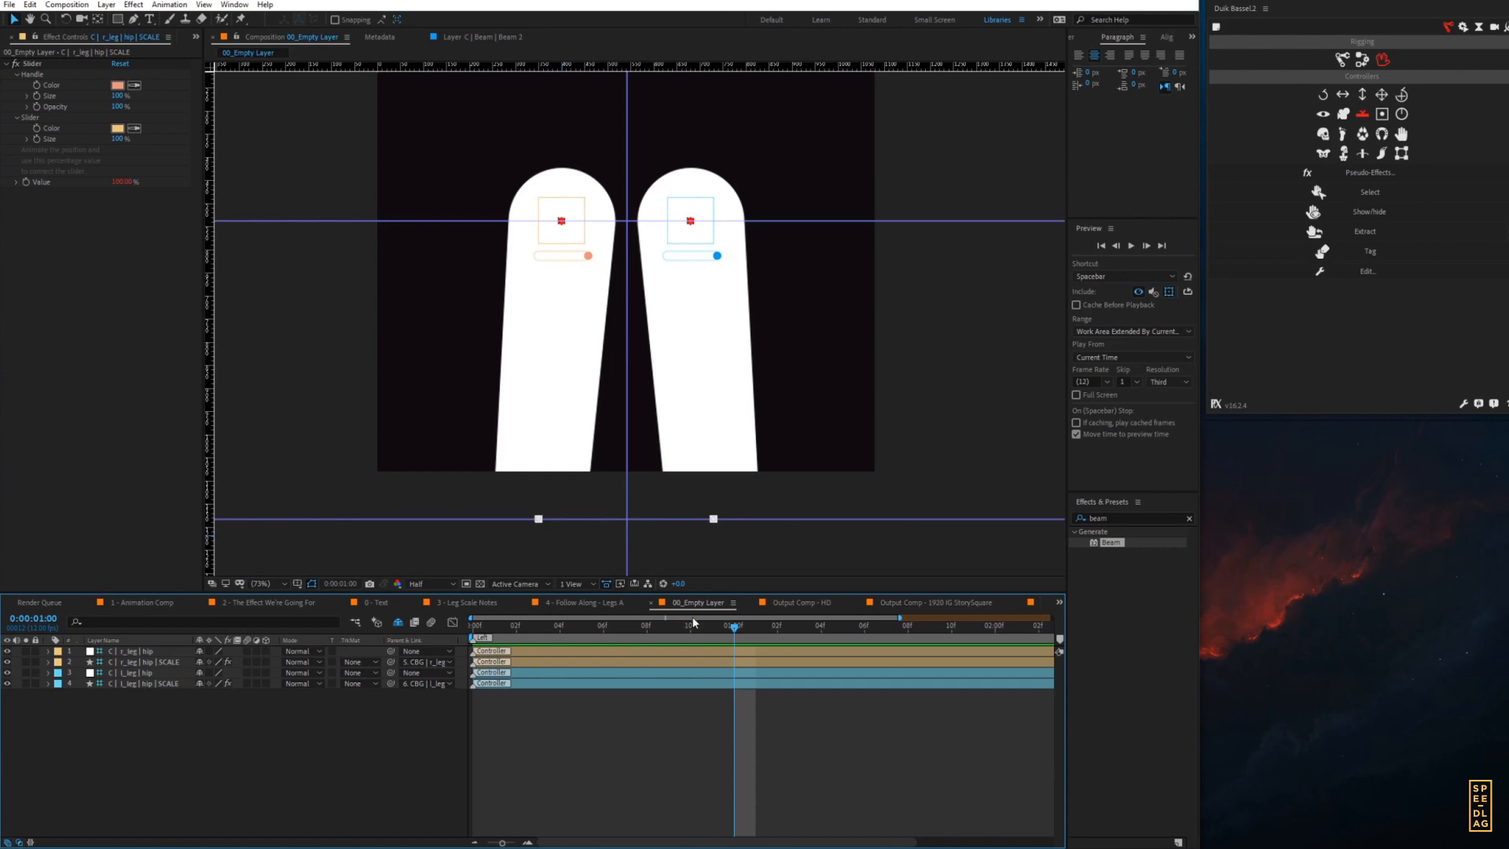
pyautogui.moveTo(693, 622); pyautogui.dragTo(434, 624)
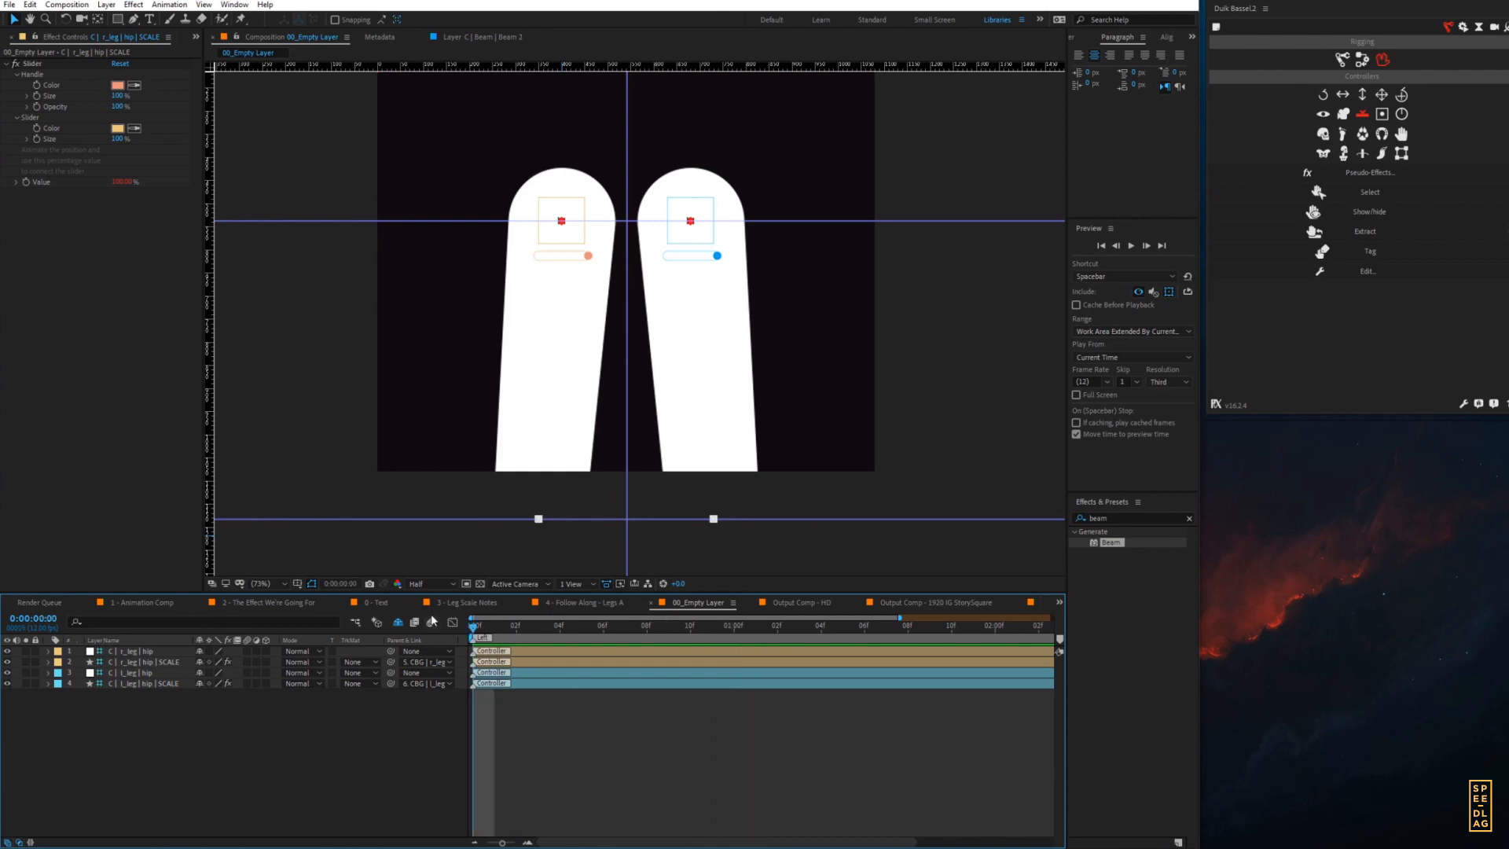
pyautogui.press('space')
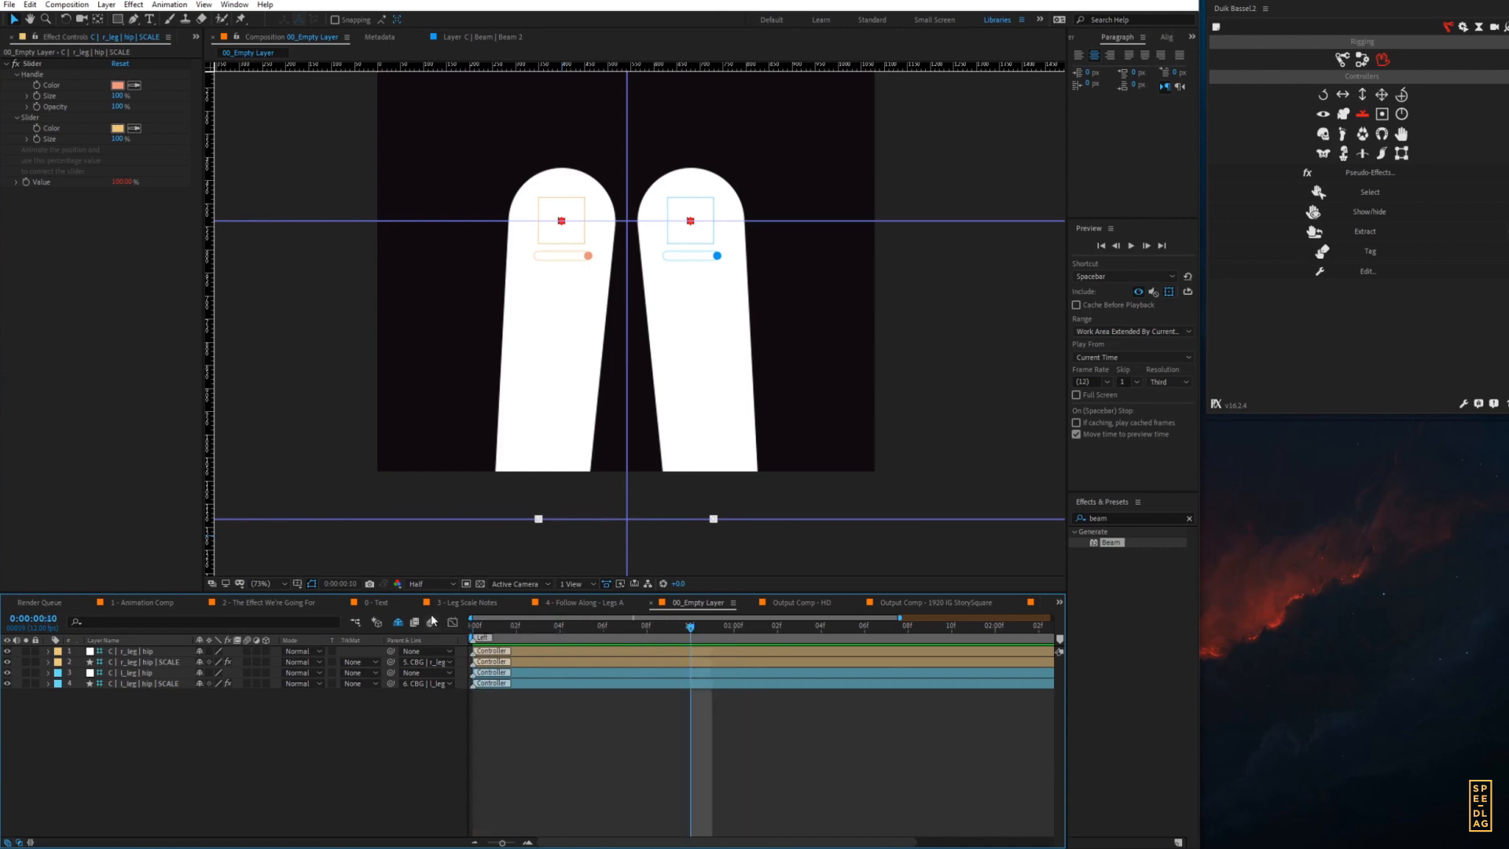
pyautogui.press('Home')
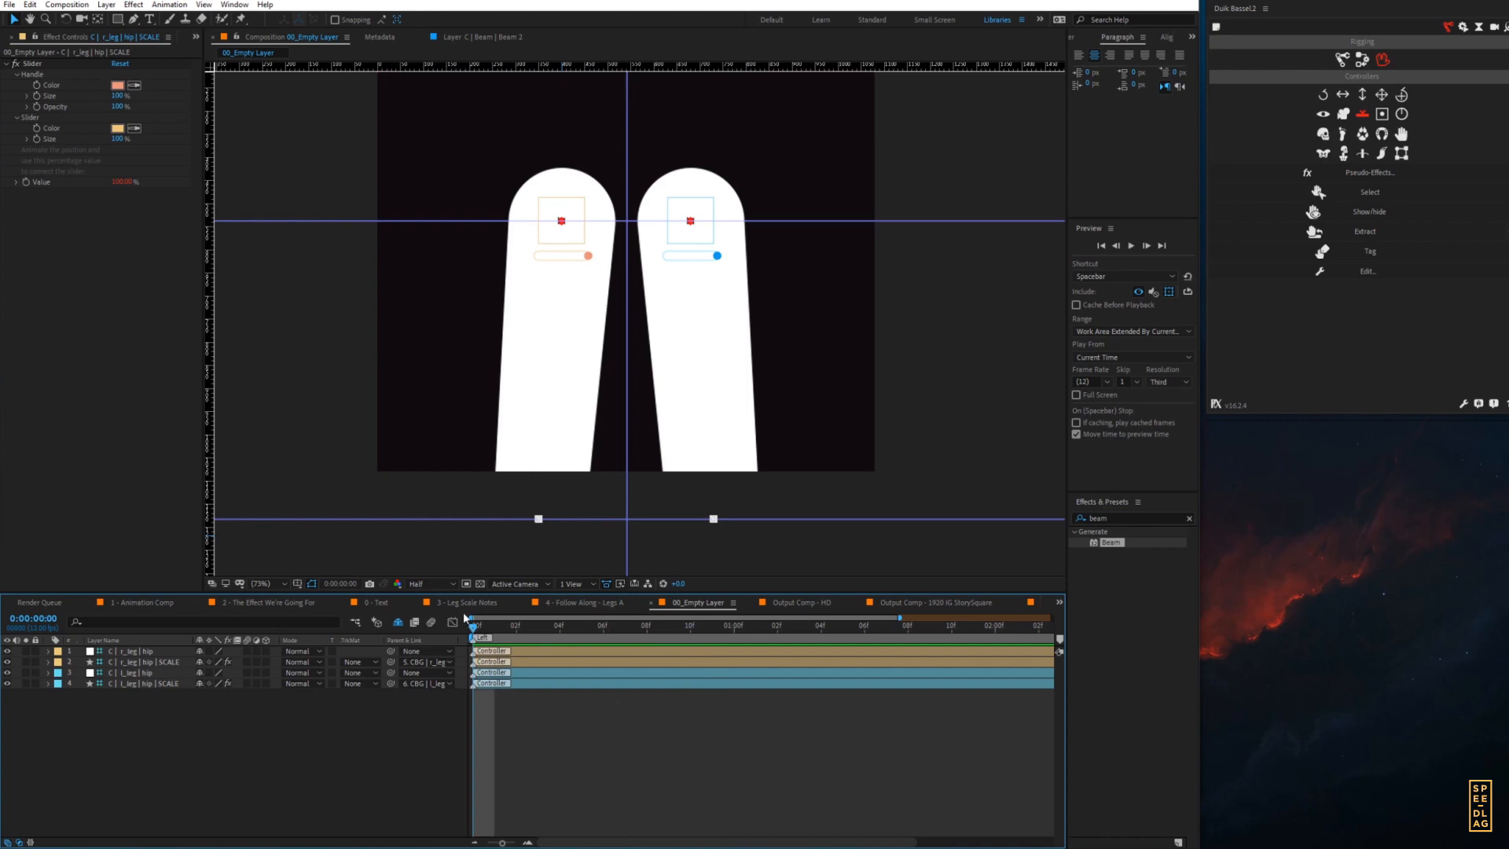
pyautogui.press('space')
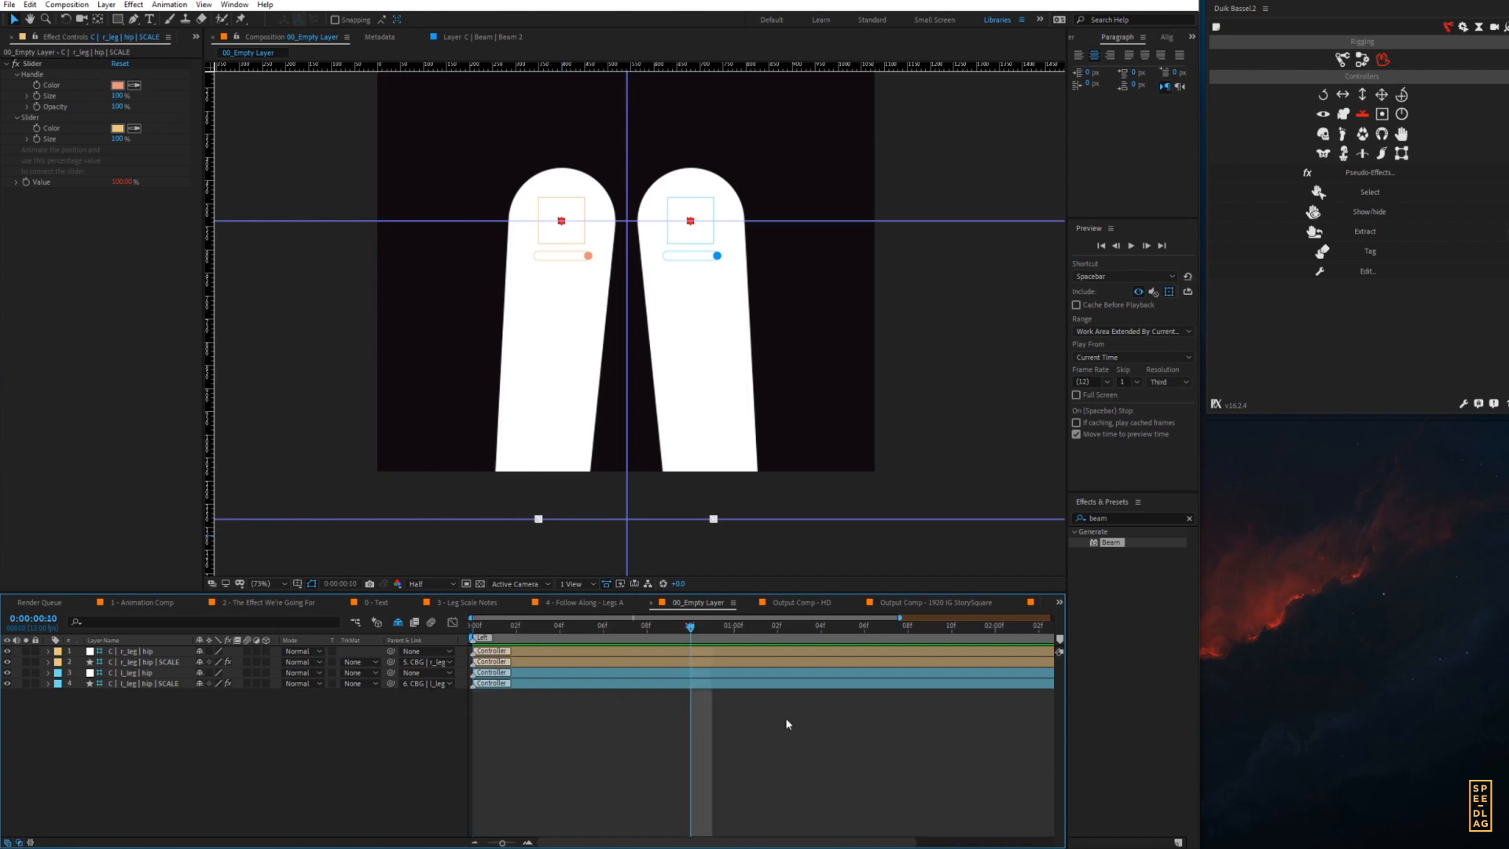
# - Add two composition markers: one commented Center at frame 10 and one commented Right at 0:00:01:08
pyautogui.doubleClick(690, 639)
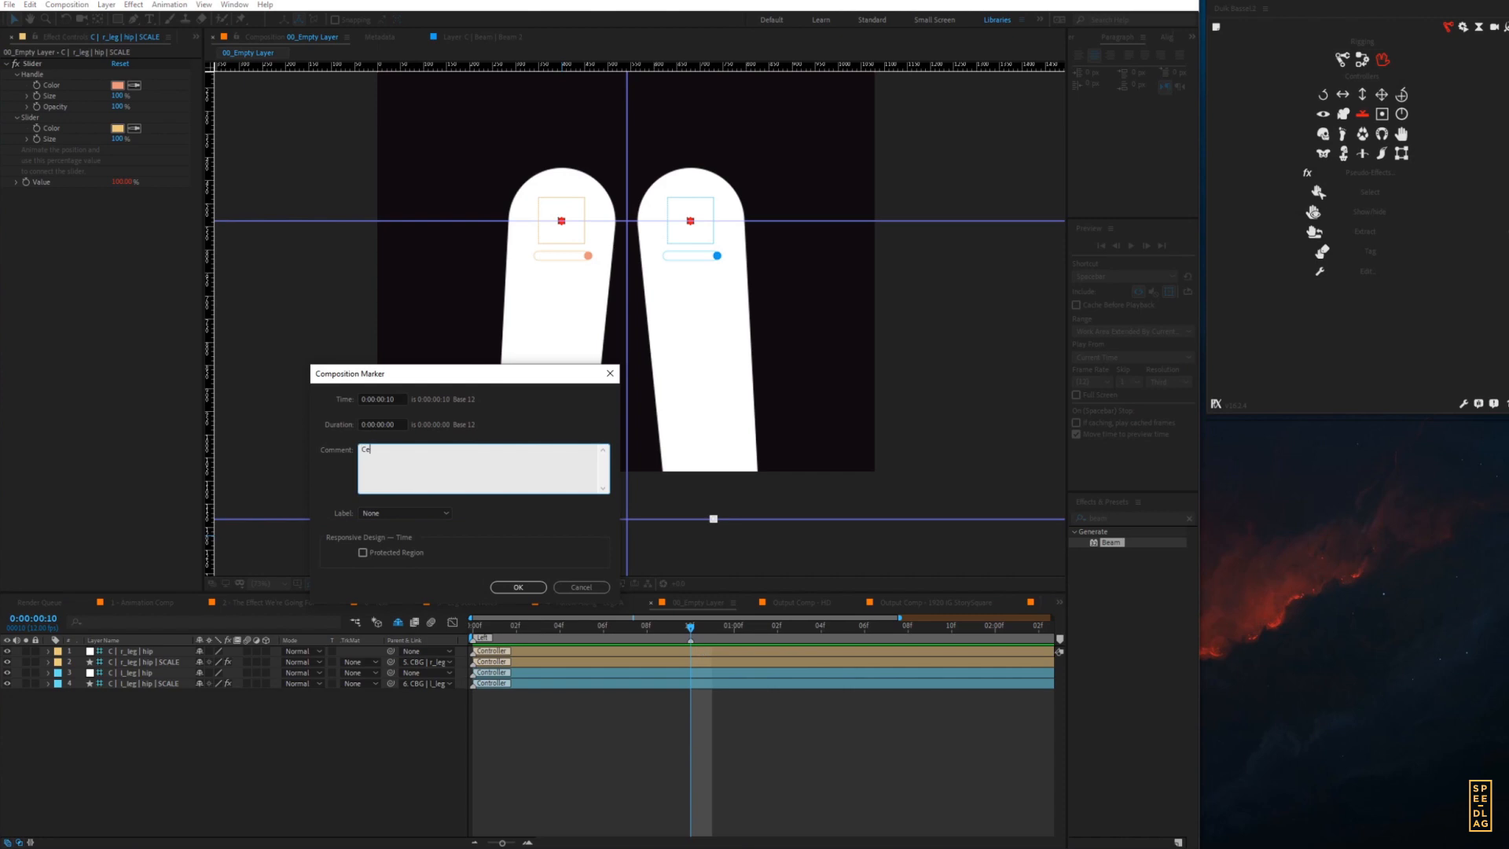
pyautogui.click(519, 588)
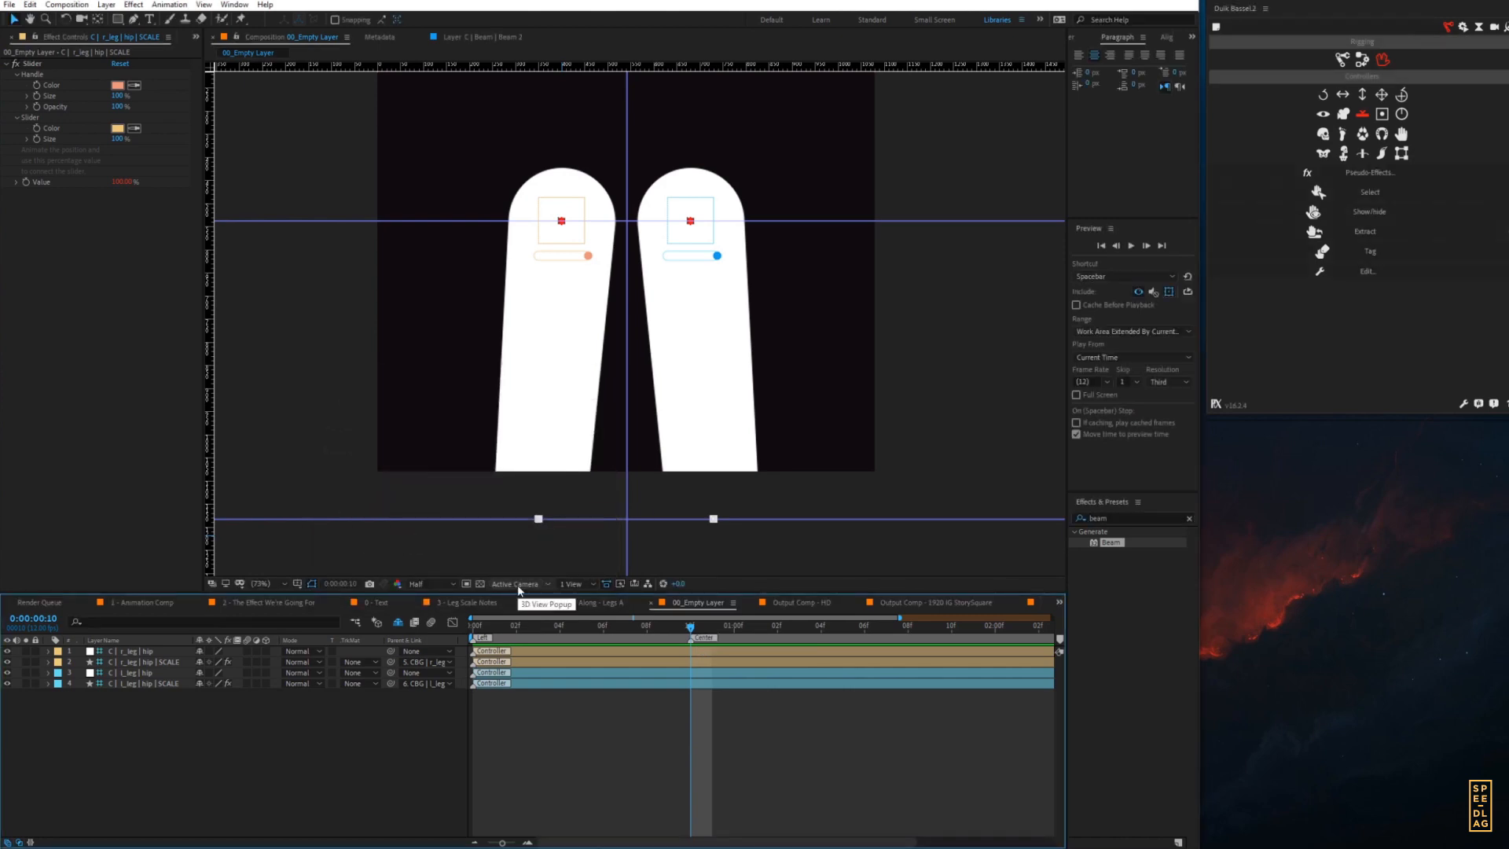
pyautogui.hotkey('shift', 'pagedown')
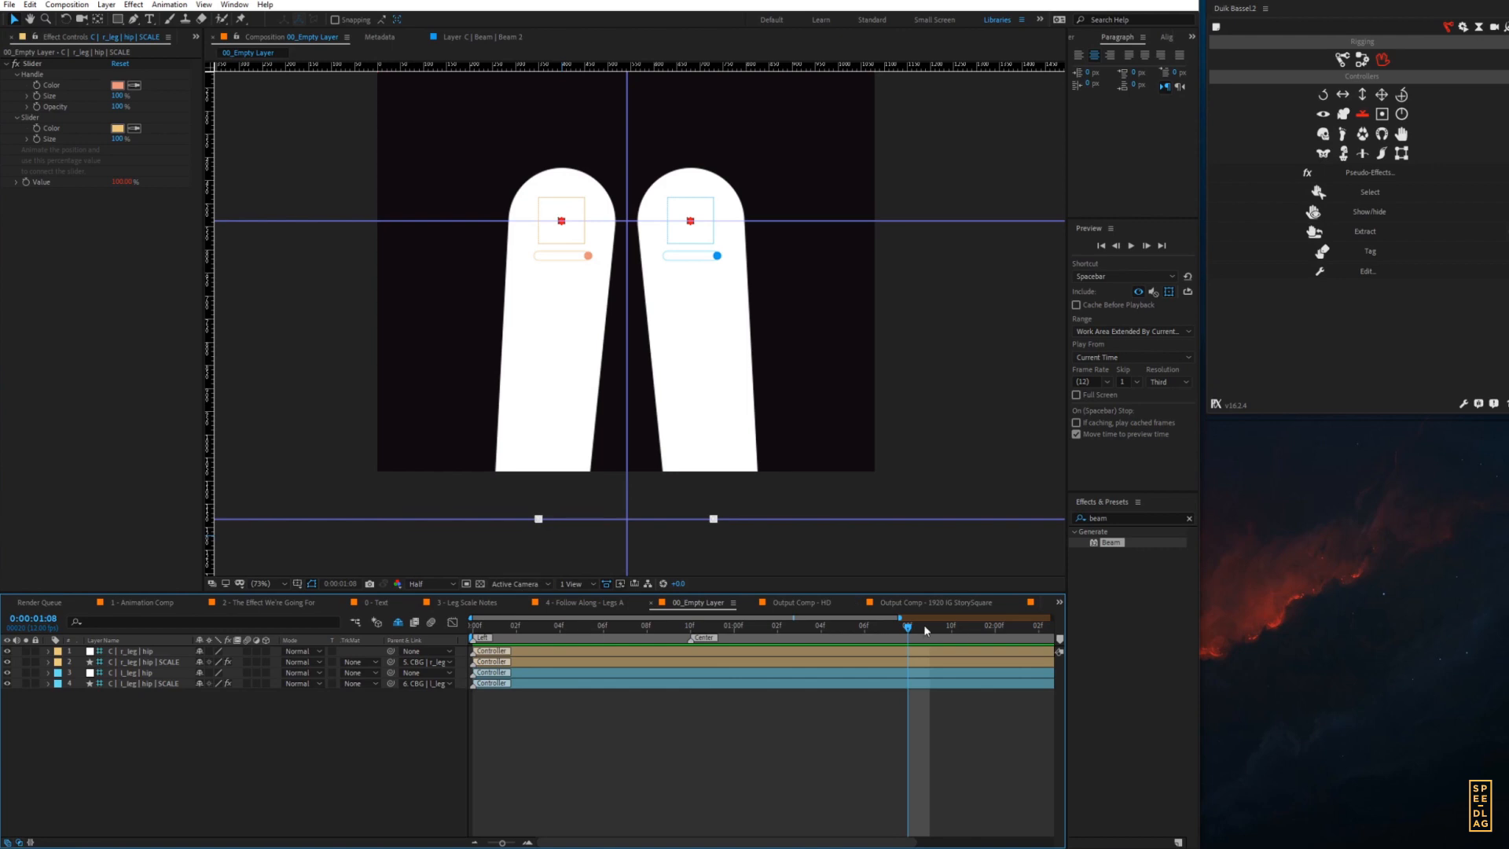
pyautogui.doubleClick(908, 639)
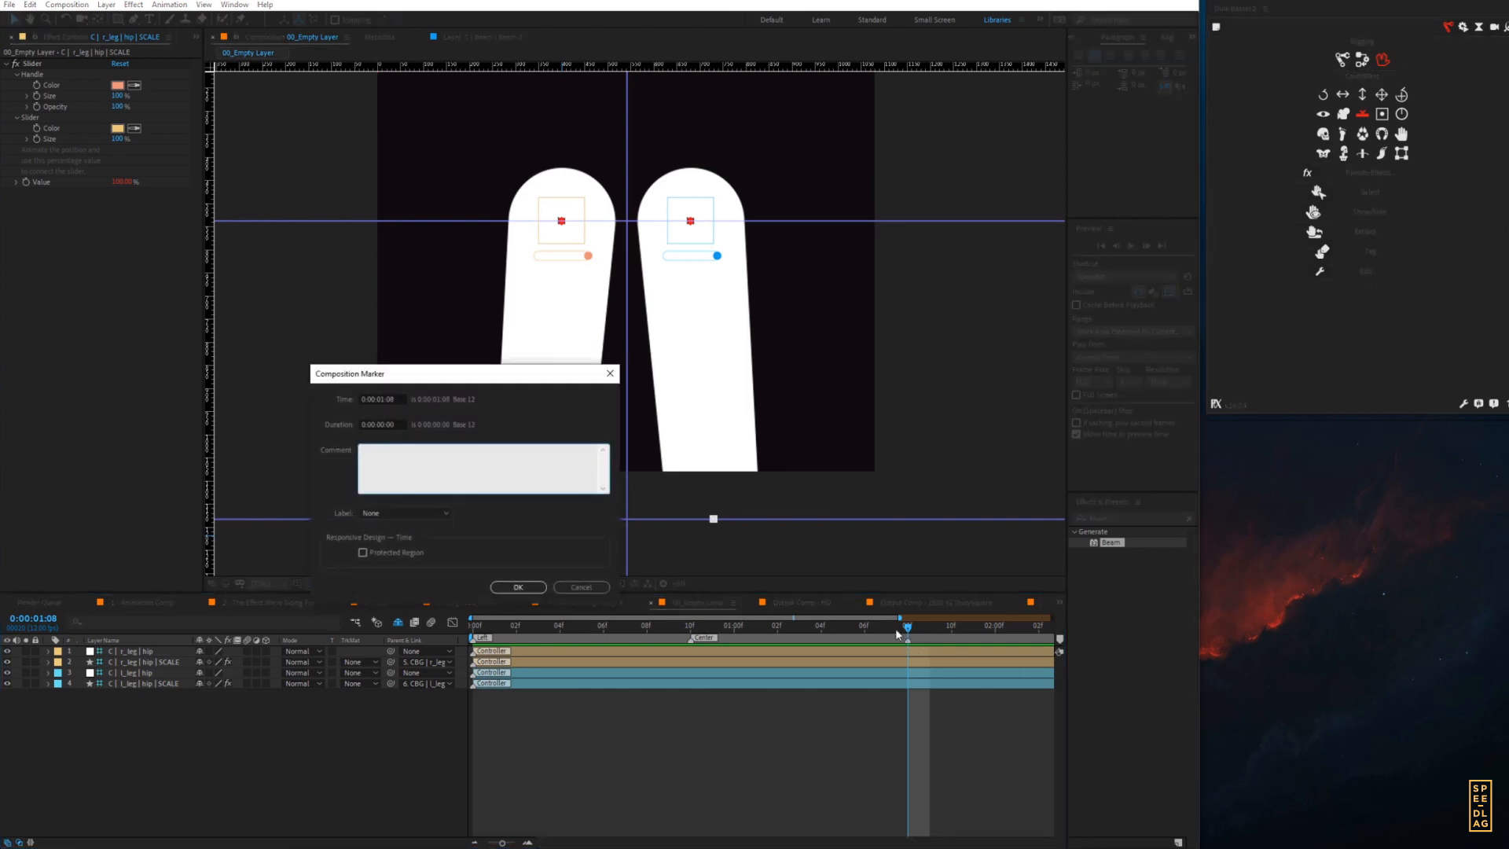
pyautogui.write('Right')
pyautogui.click(517, 587)
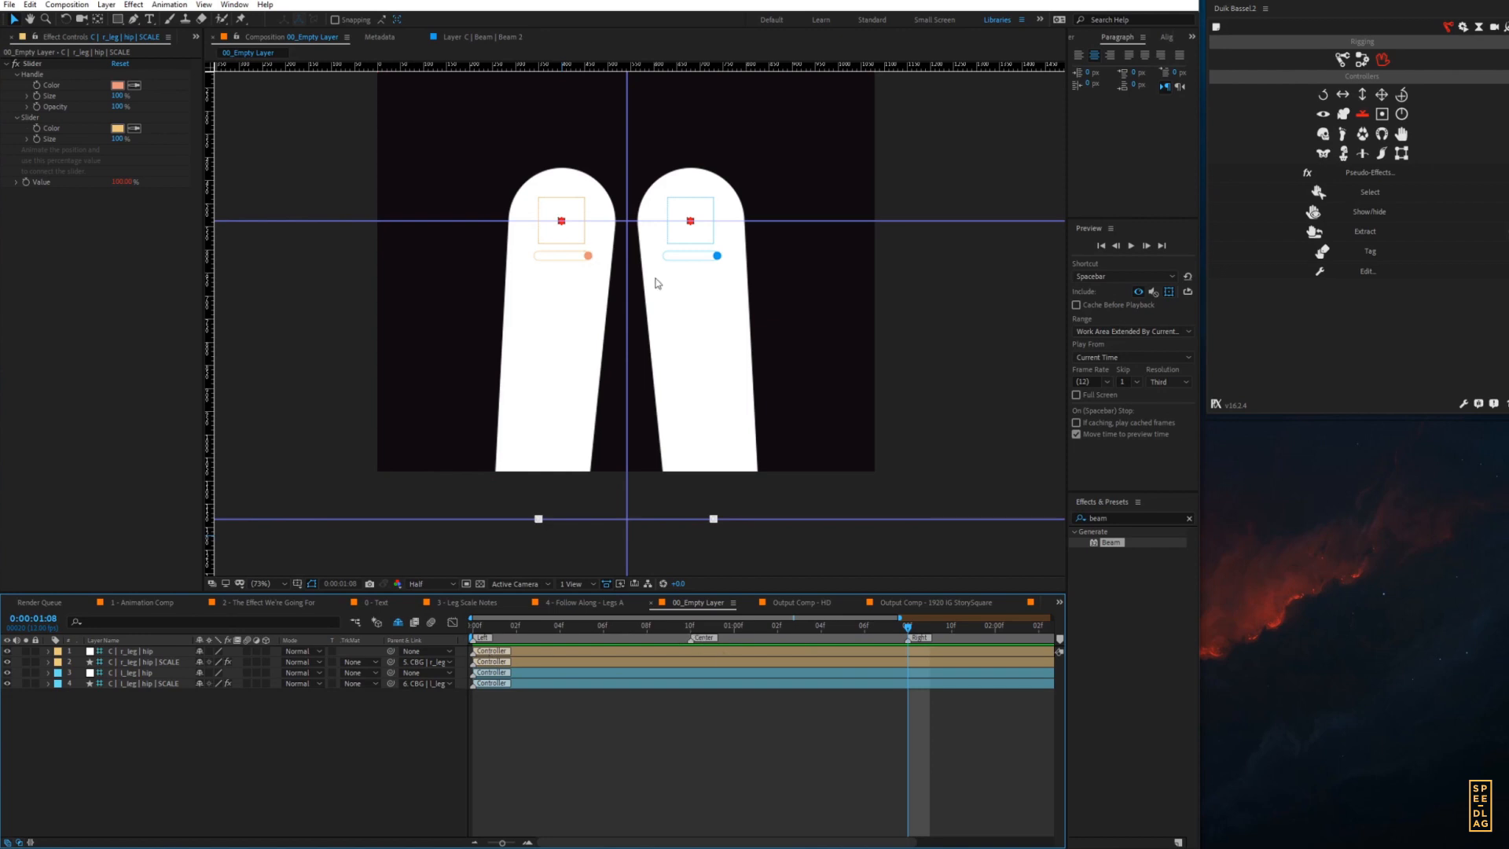
# - Keyframe the position of both hip controllers at the Center marker, frame 10
pyautogui.click(694, 634)
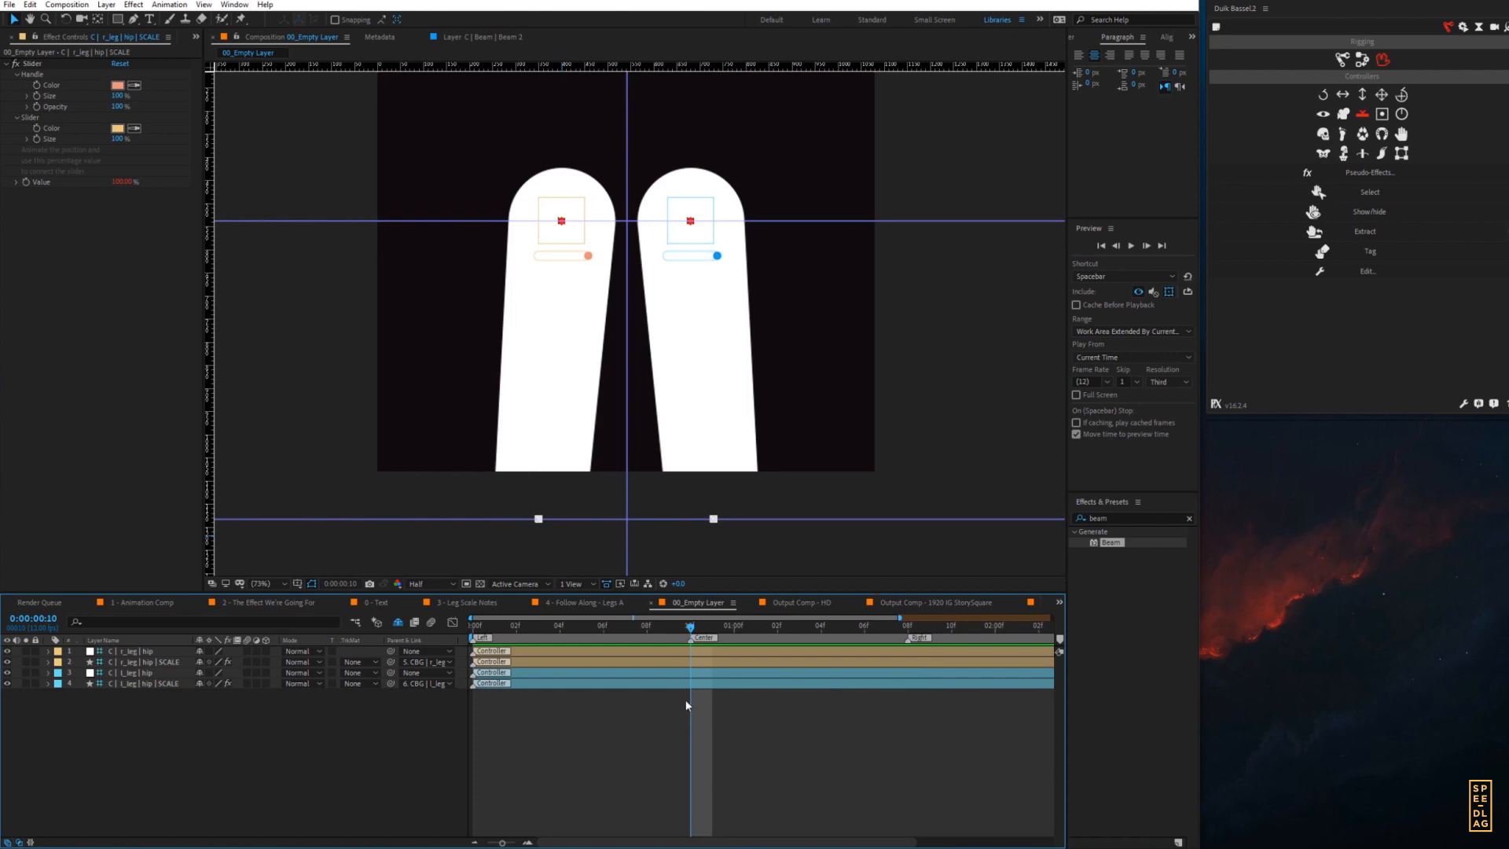
pyautogui.click(141, 650)
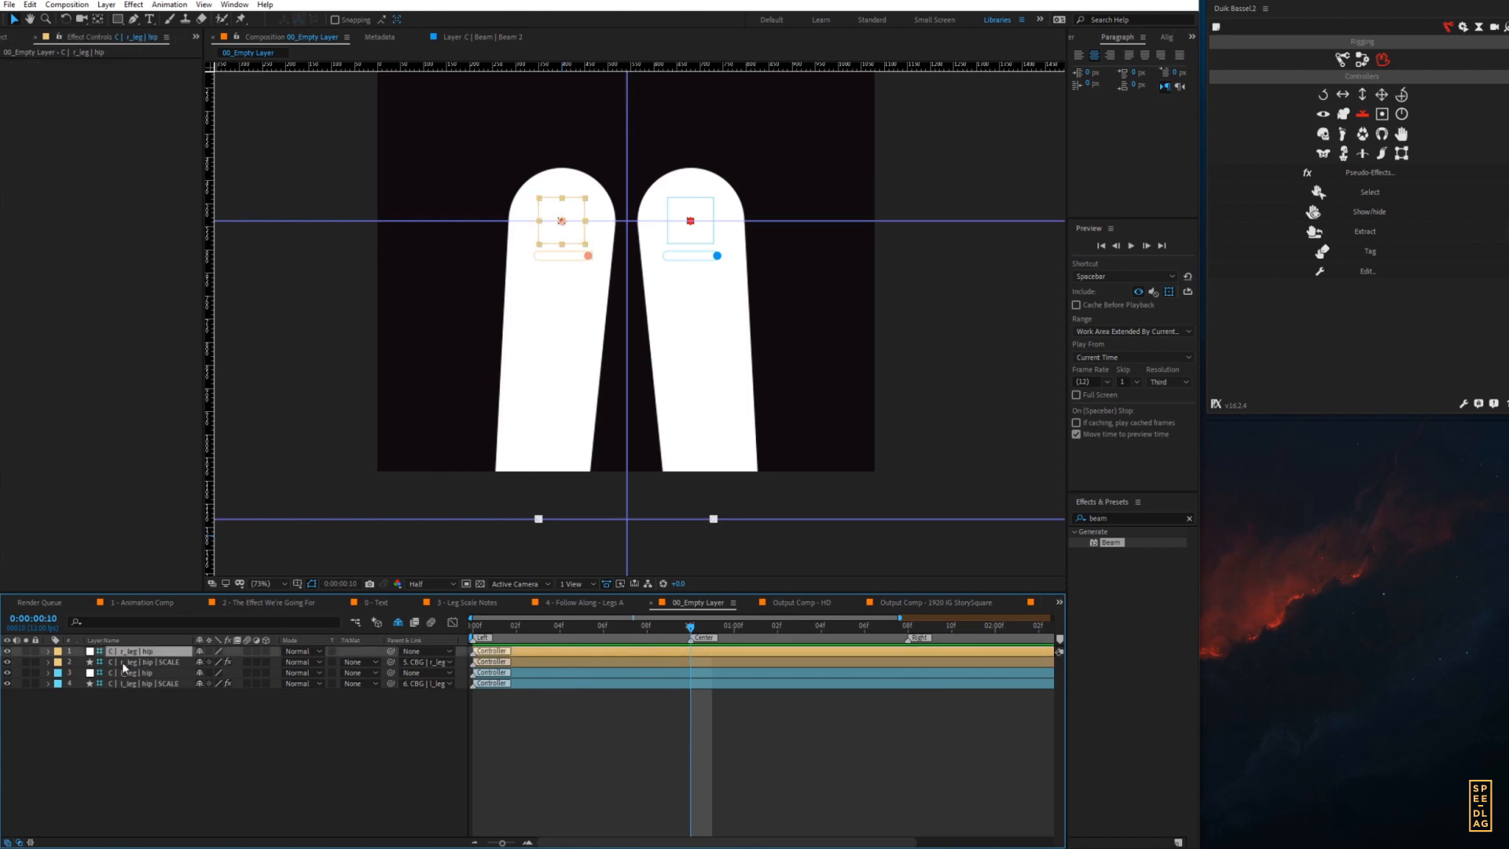
pyautogui.keyDown('ctrl'); pyautogui.click(124, 673); pyautogui.keyUp('ctrl')
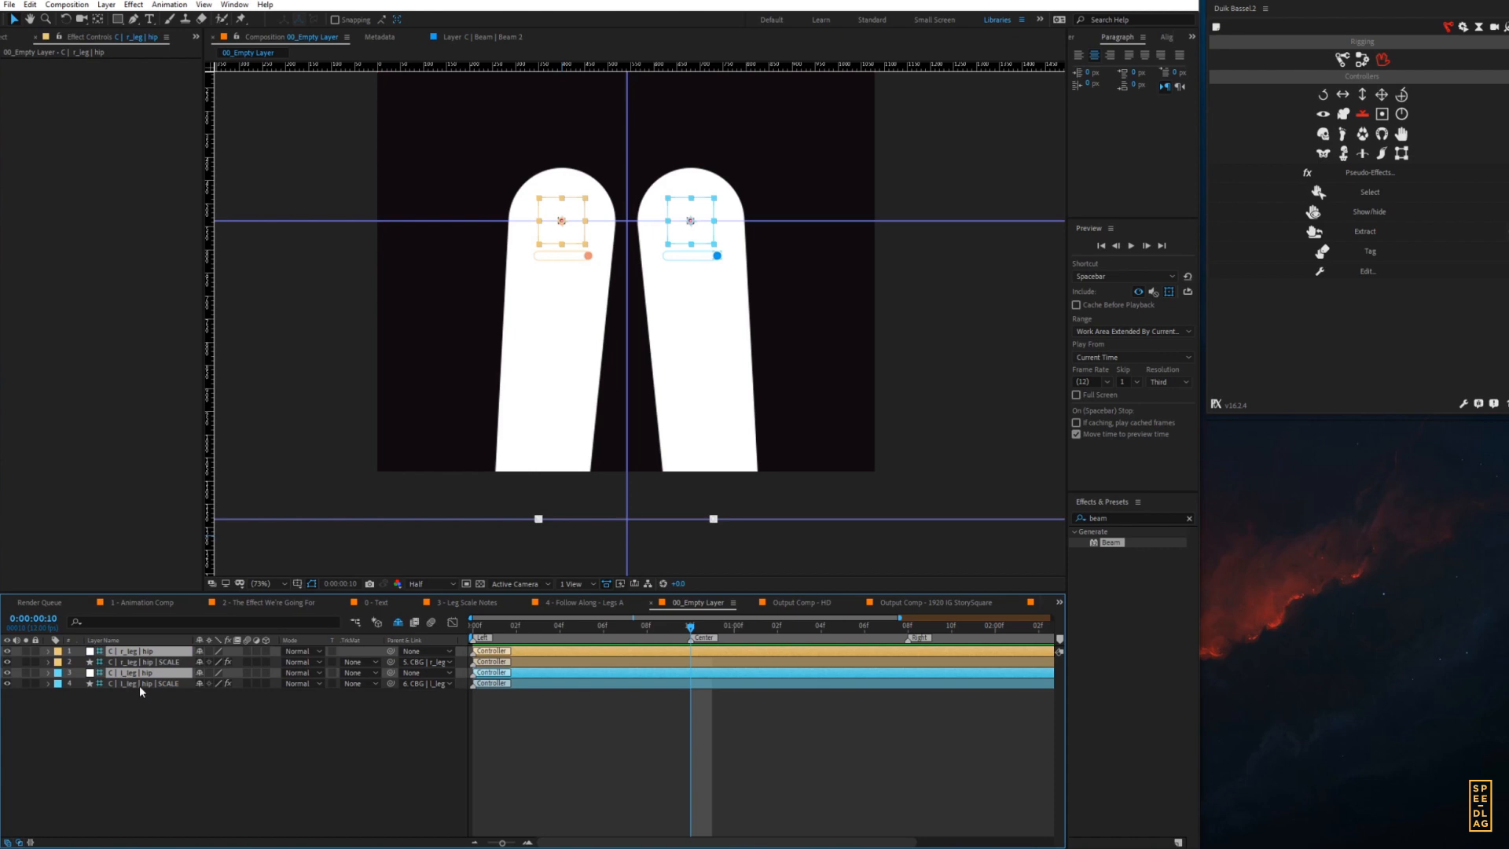
pyautogui.press('p')
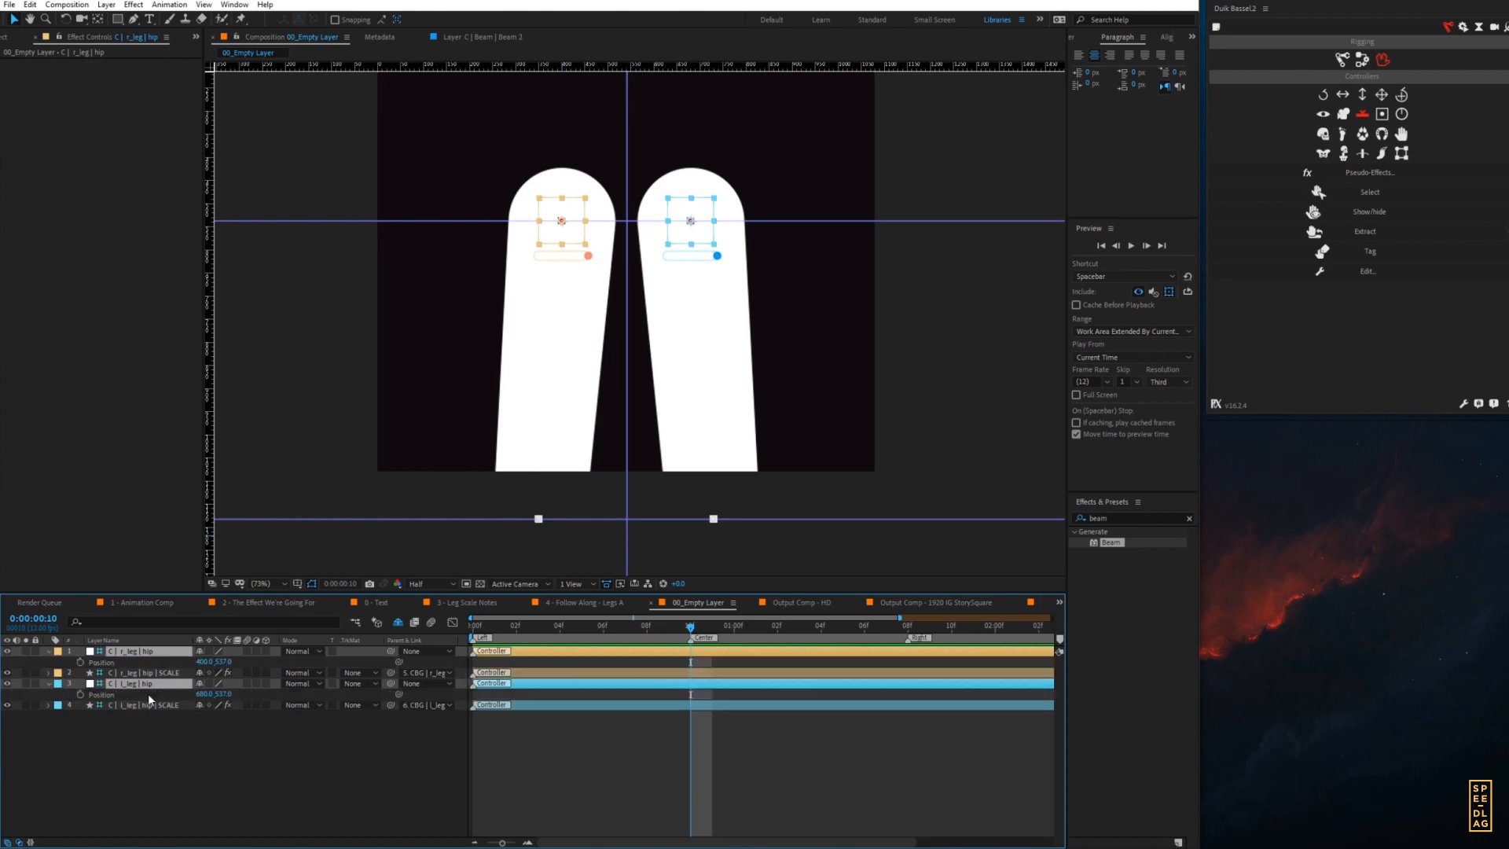
pyautogui.click(80, 662)
pyautogui.click(81, 694)
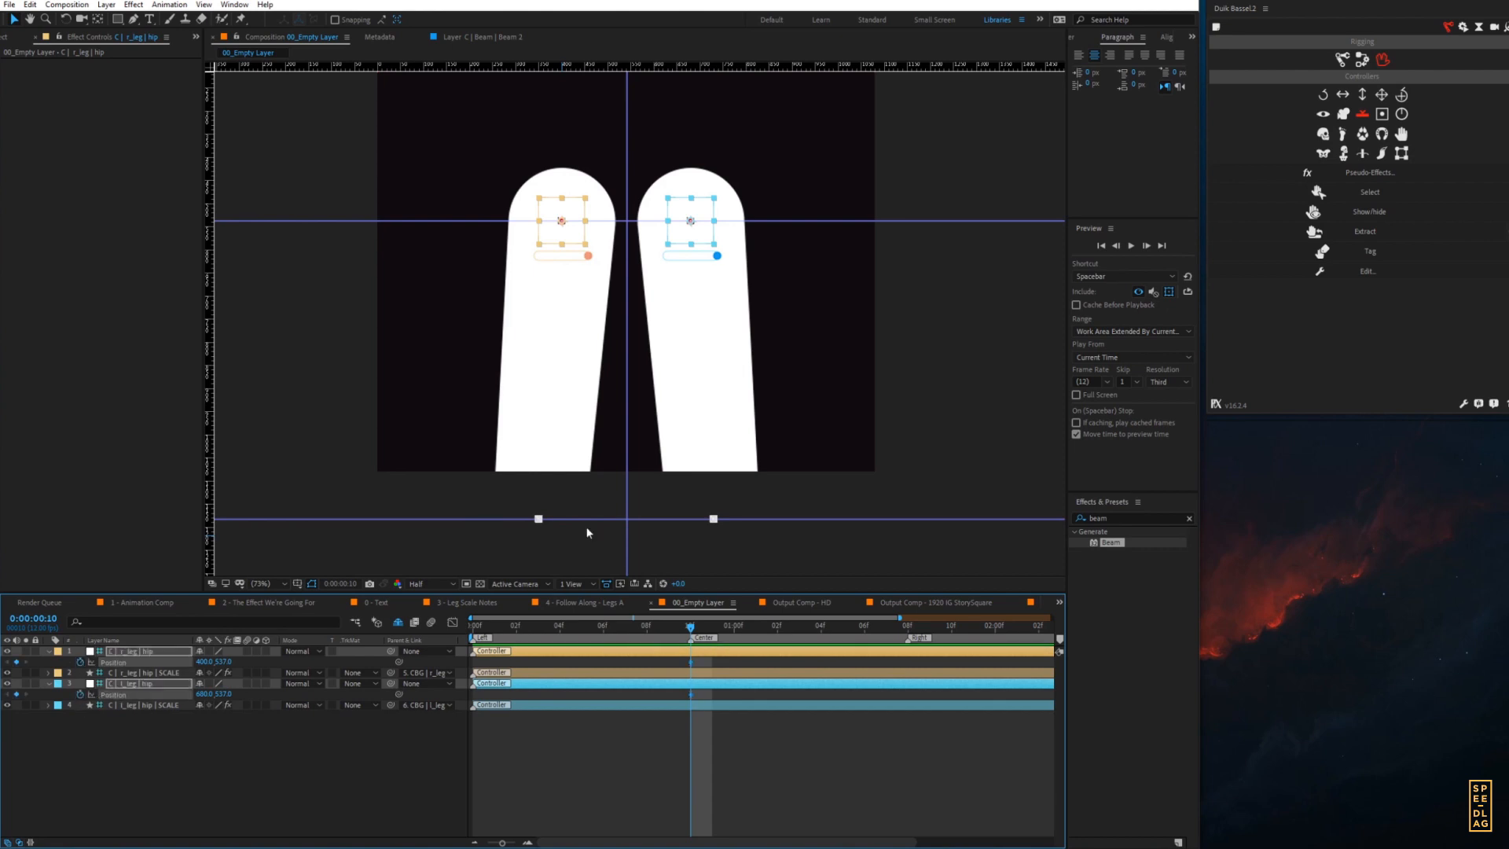
# - Keyframe the position of both legs' SCALE sliders at frame 10 and deselect the layers
pyautogui.click(128, 705)
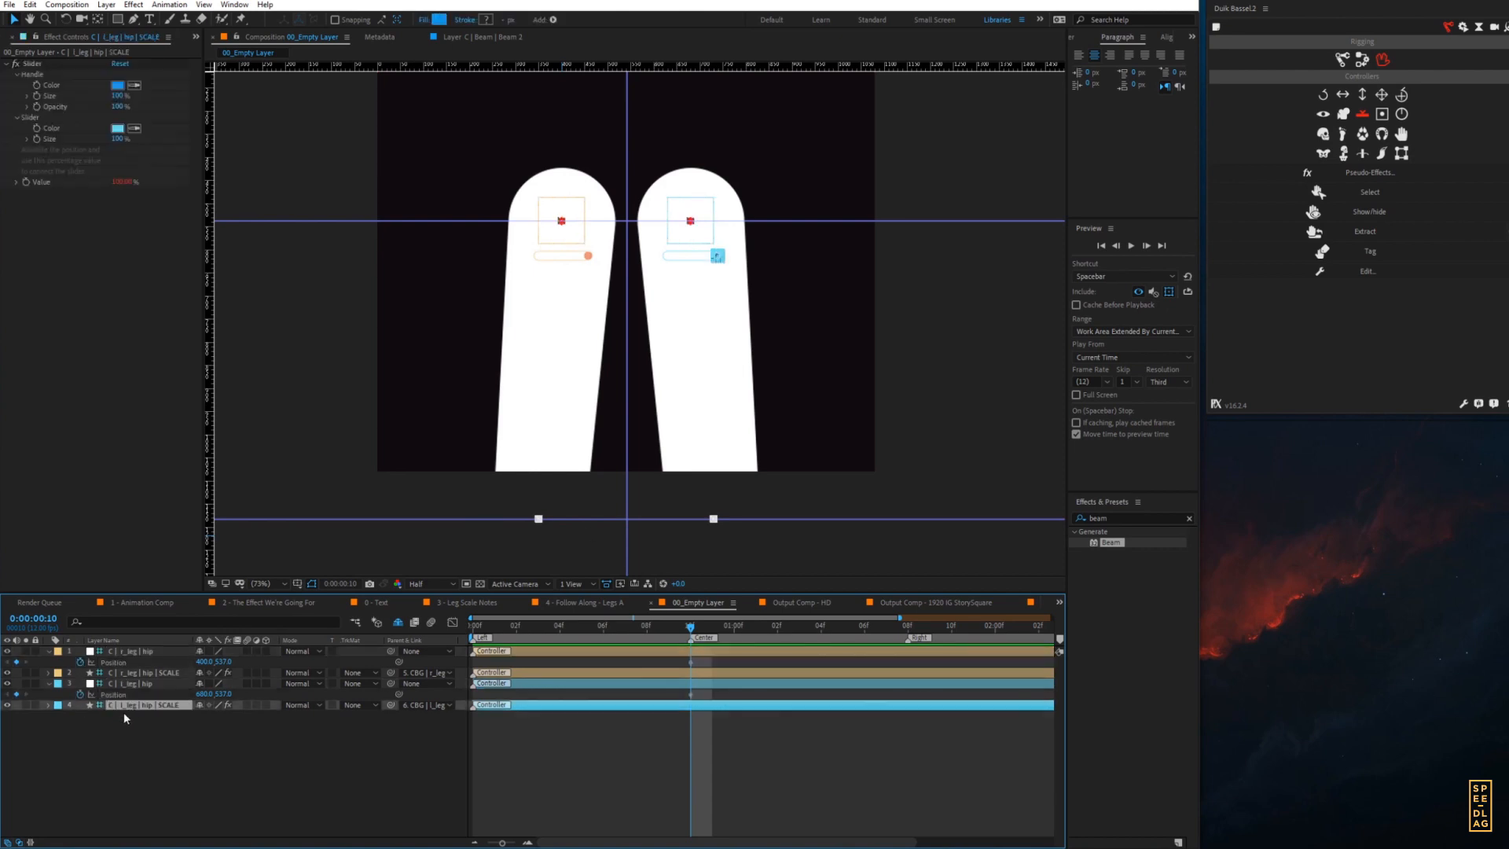
pyautogui.keyDown('ctrl'); pyautogui.click(132, 673); pyautogui.keyUp('ctrl')
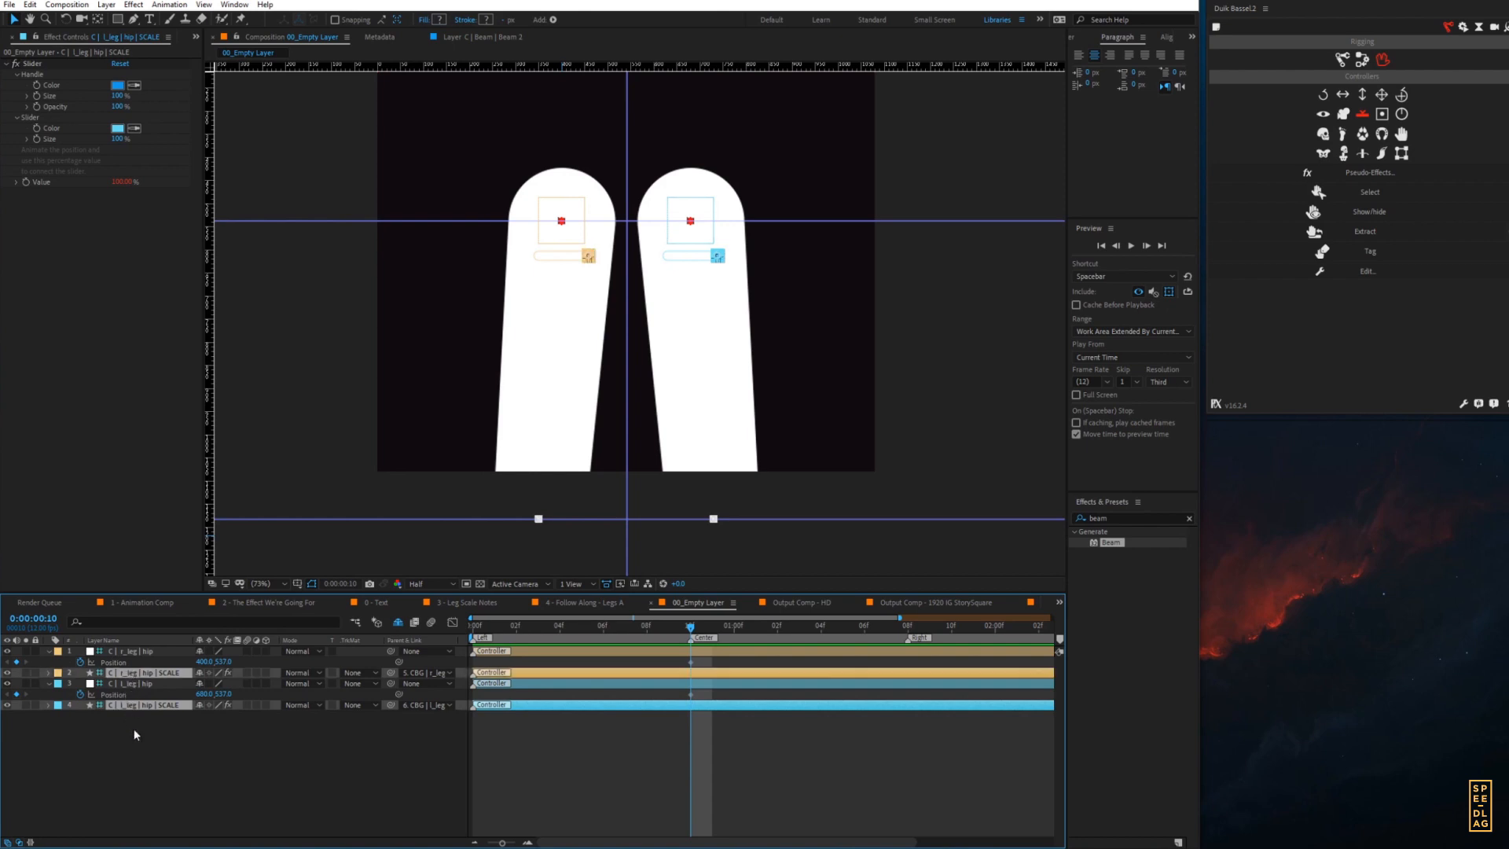
pyautogui.press('p')
pyautogui.hotkey('alt', 'shift', 'p')
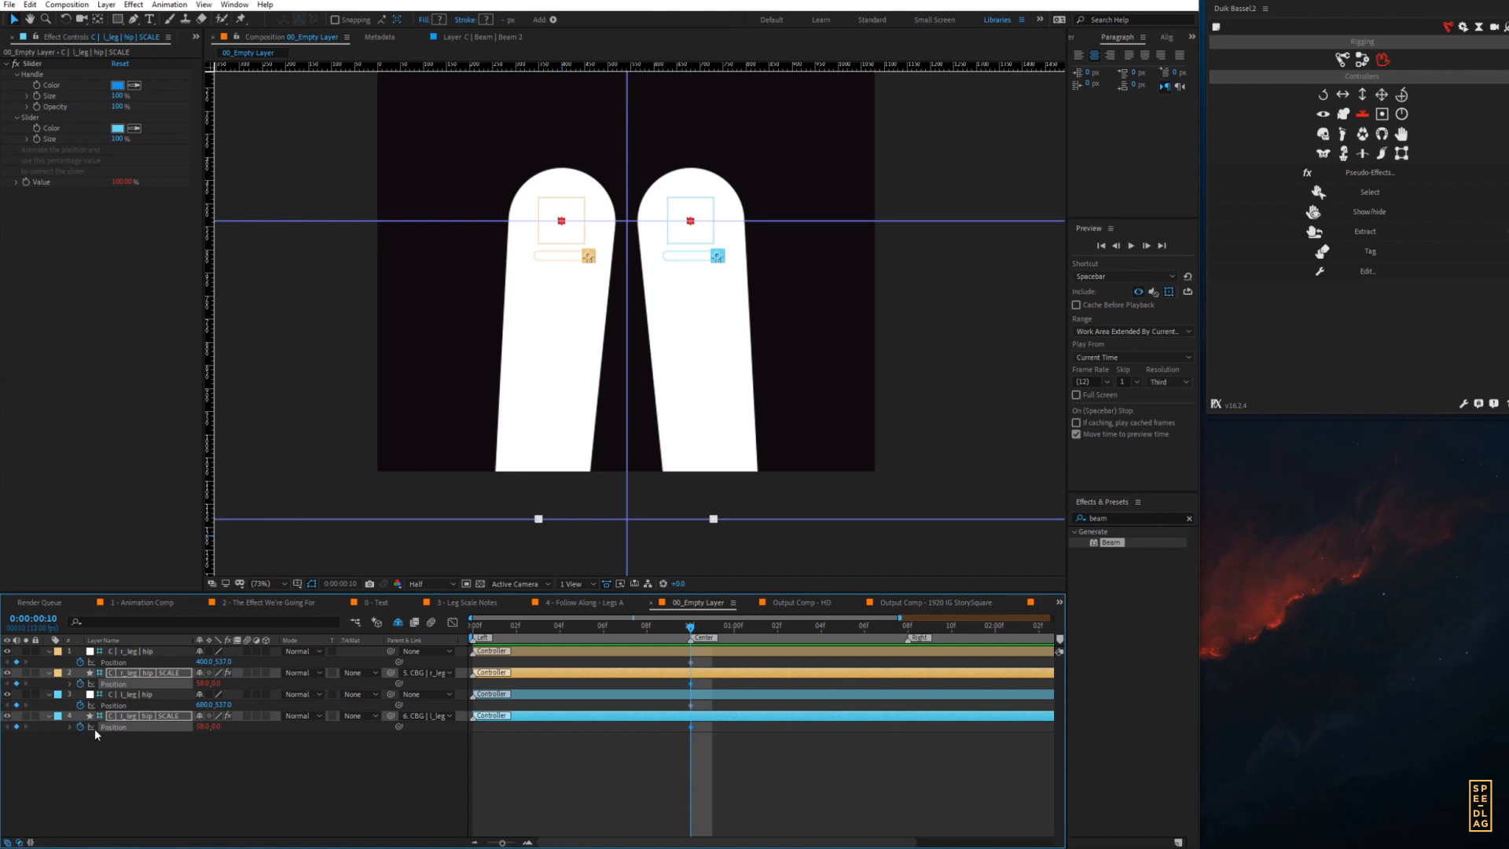
pyautogui.click(662, 786)
pyautogui.moveTo(690, 626)
pyautogui.mouseDown()
pyautogui.moveTo(604, 629)
pyautogui.moveTo(847, 653)
pyautogui.moveTo(690, 633)
pyautogui.mouseUp()
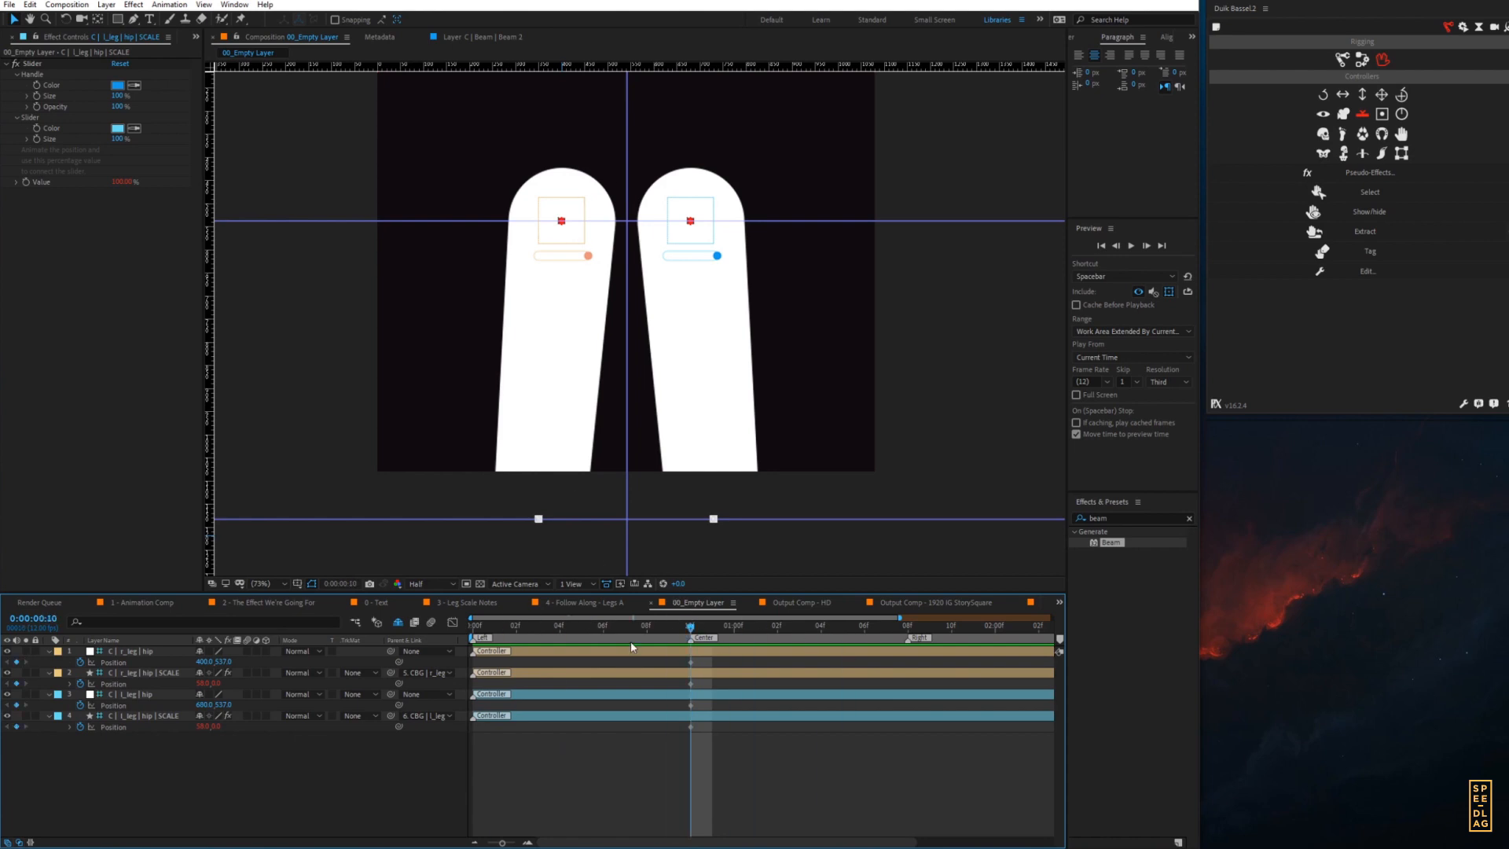
# - At the start of the timeline, move both hip controllers onto the vertical centre guide, at about x 541
pyautogui.press('Home')
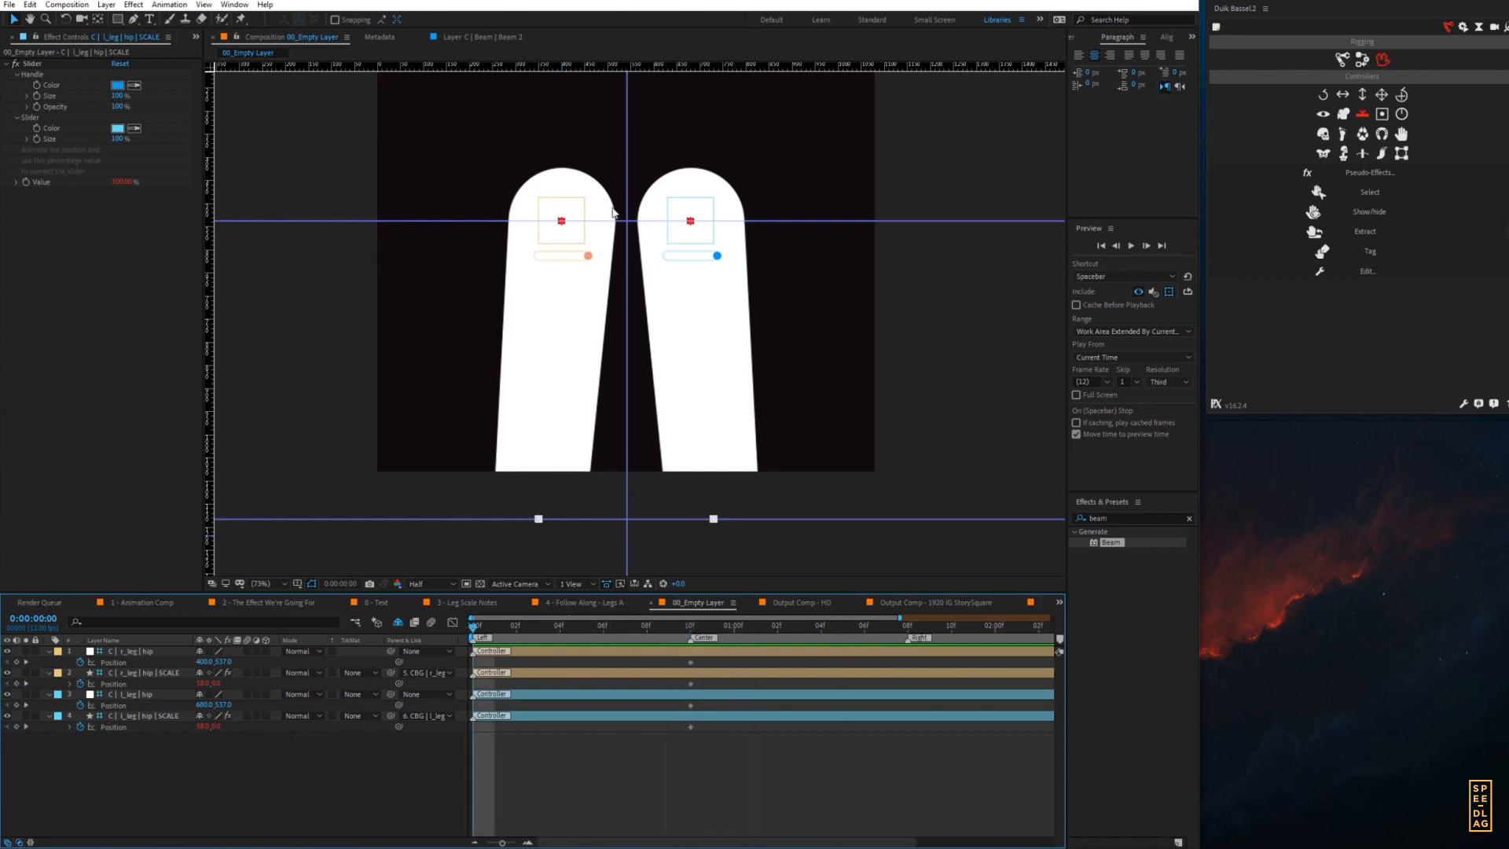
pyautogui.moveTo(677, 237); pyautogui.dragTo(626, 236)
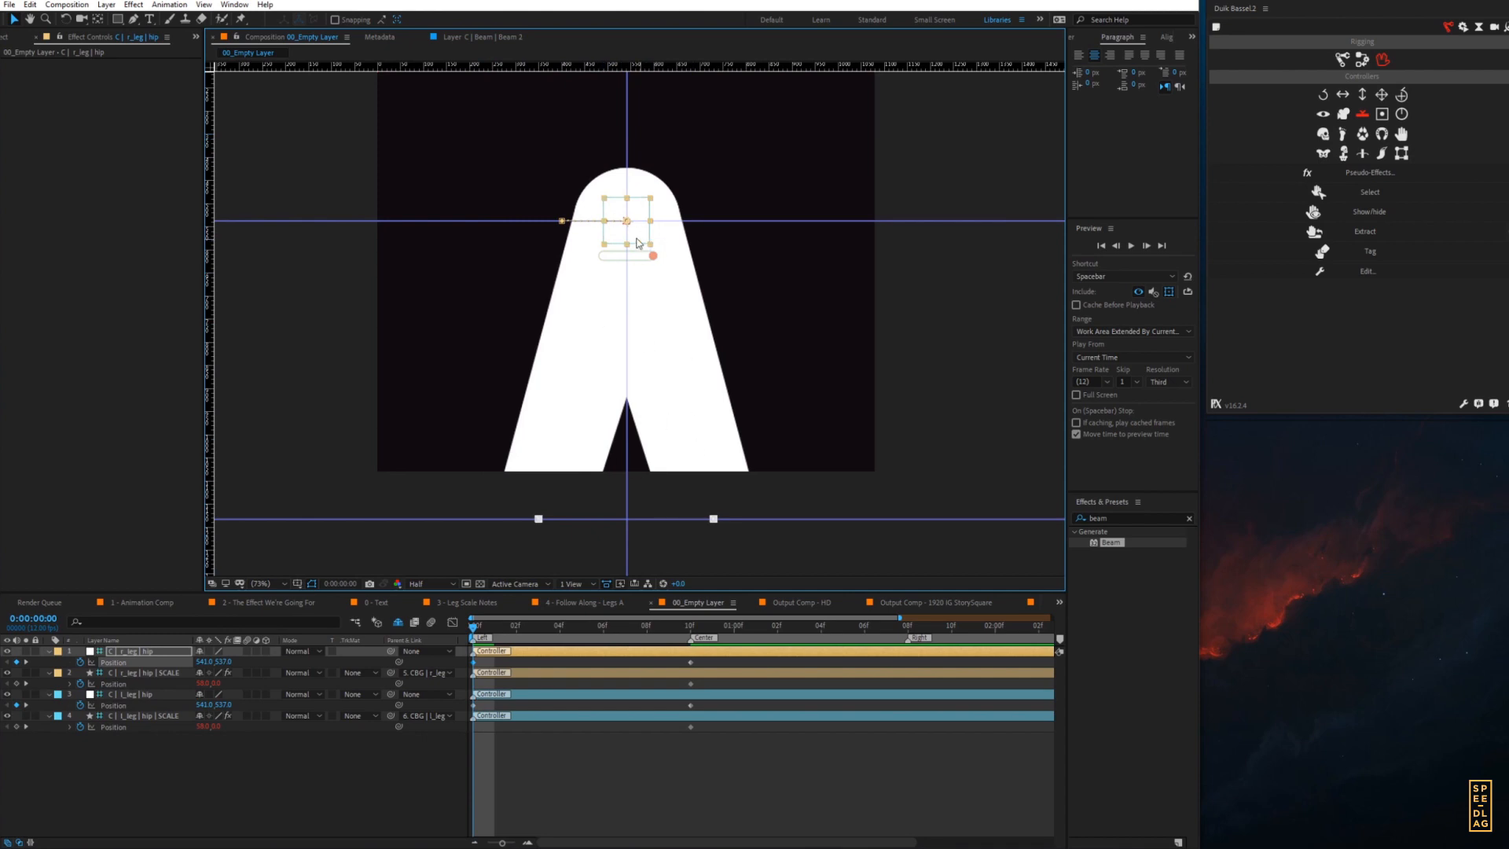
pyautogui.moveTo(639, 235); pyautogui.dragTo(586, 225)
pyautogui.hotkey('ctrl', 'z')
pyautogui.click(131, 672)
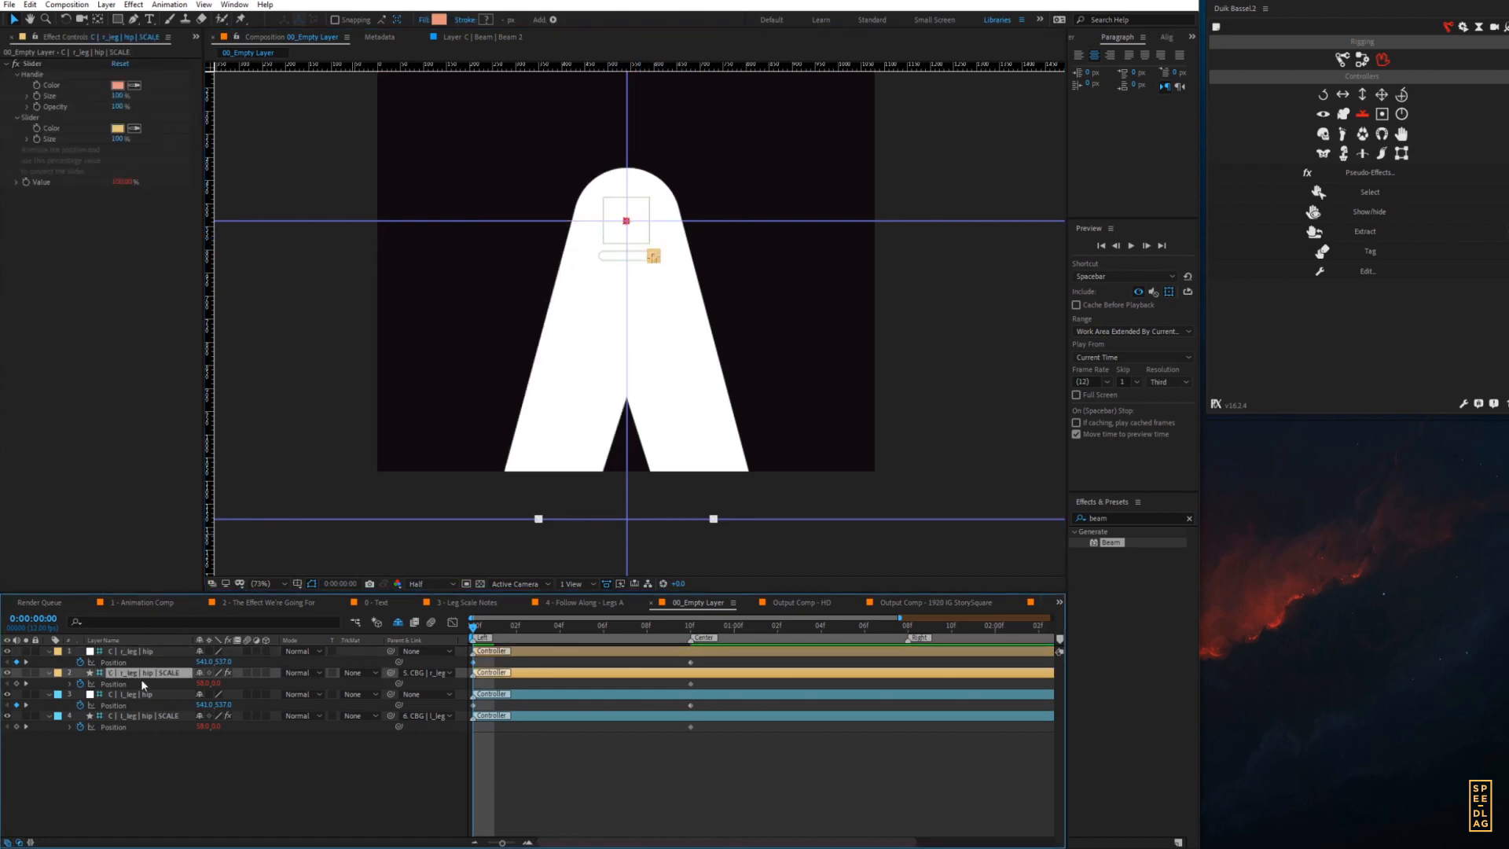
pyautogui.click(145, 702)
pyautogui.moveTo(646, 236)
pyautogui.mouseDown()
pyautogui.moveTo(666, 234)
pyautogui.moveTo(650, 236)
pyautogui.mouseUp()
pyautogui.hotkey('ctrl', 'z')
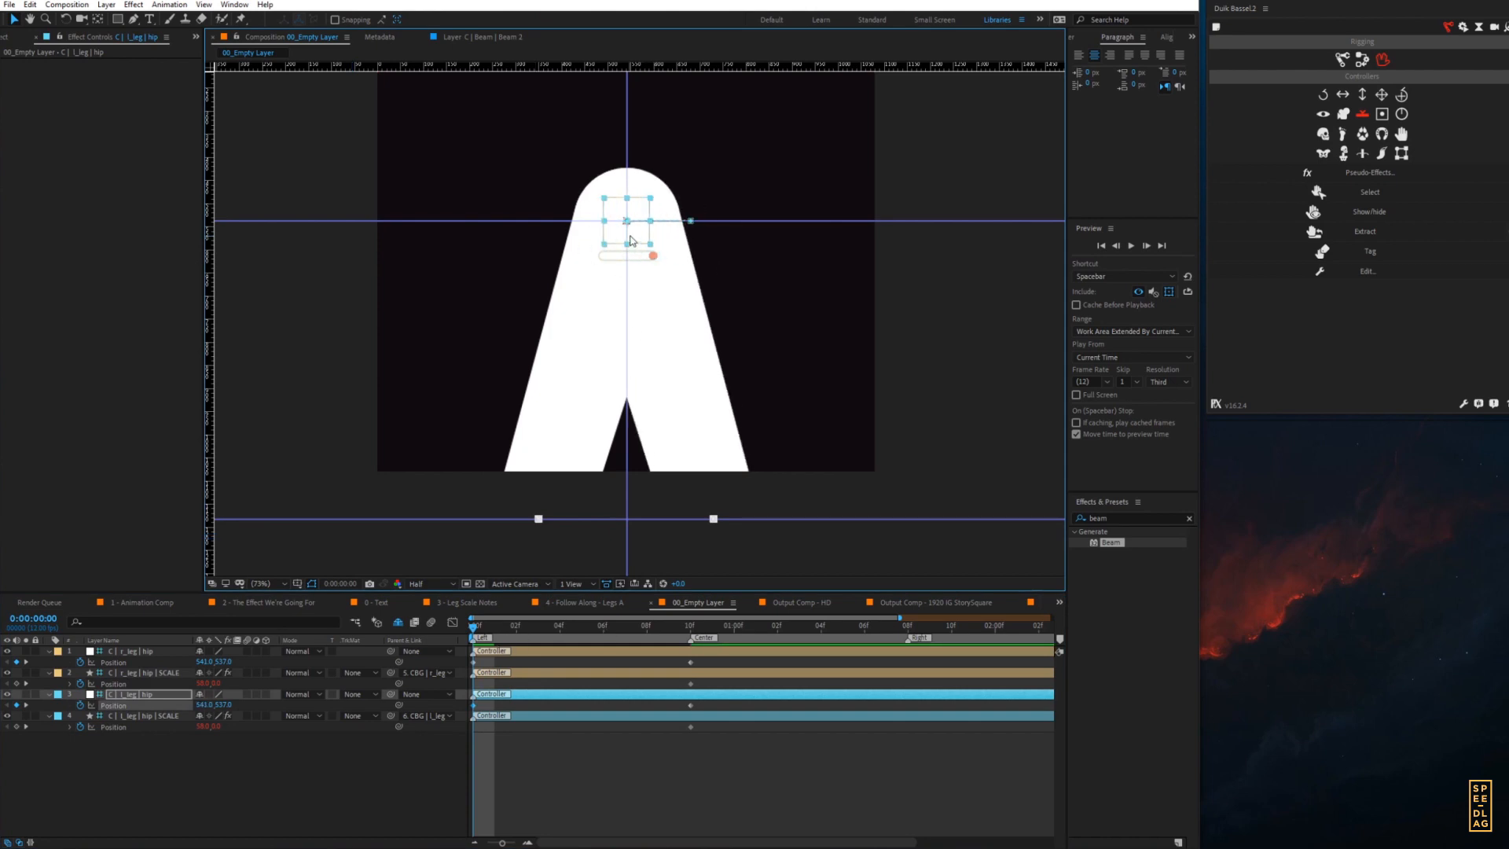
pyautogui.hotkey('ctrl', 'shift', 'z')
pyautogui.hotkey('ctrl', 'z')
pyautogui.click(603, 764)
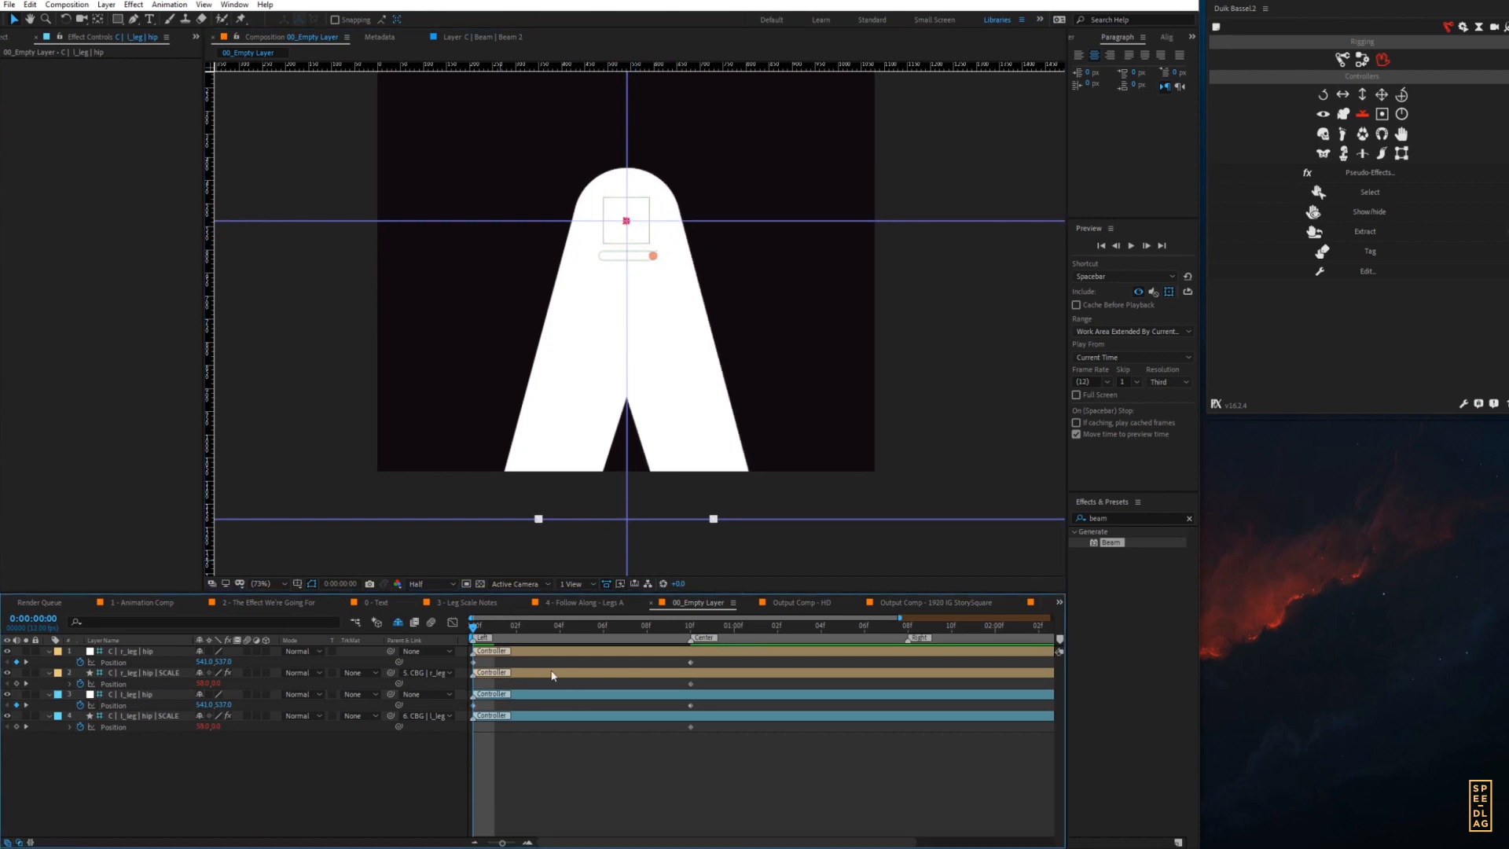
# - At the Left marker, shift the left leg's SCALE slider to x 68 and the right leg's to x 48
pyautogui.click(151, 715)
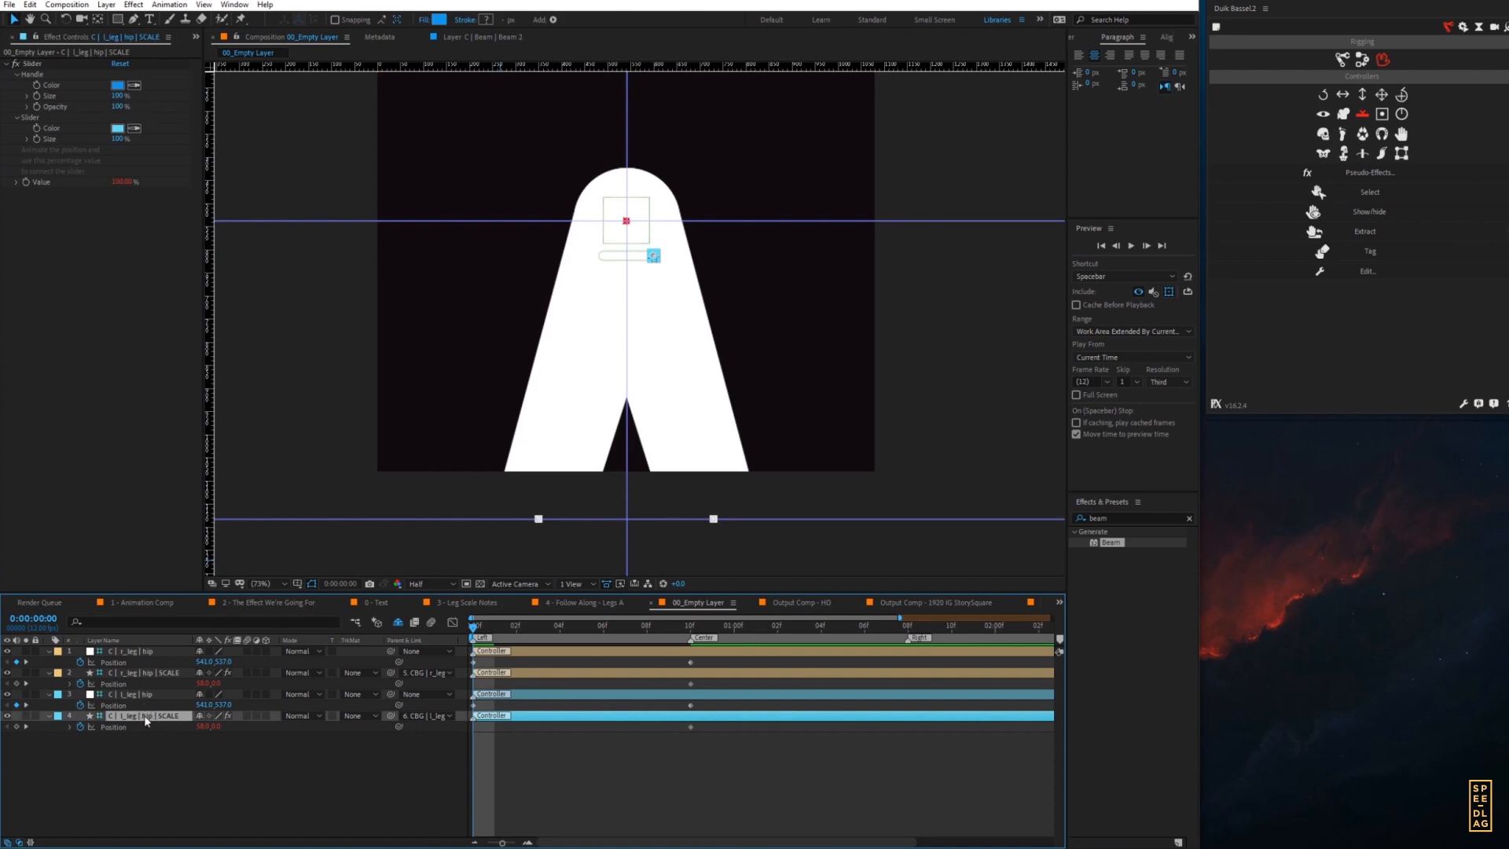
pyautogui.click(147, 723)
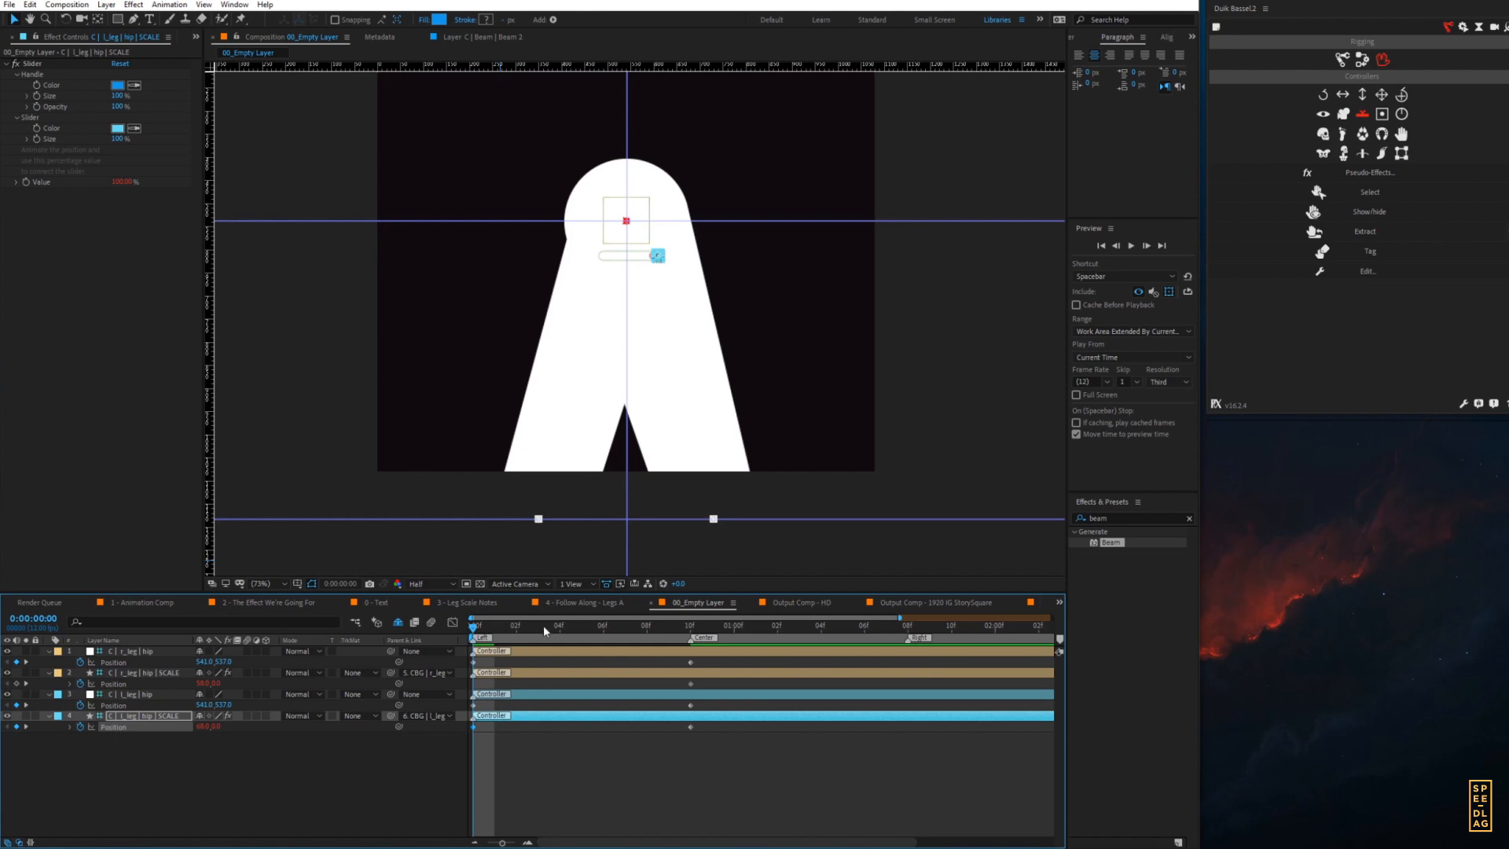
pyautogui.click(527, 673)
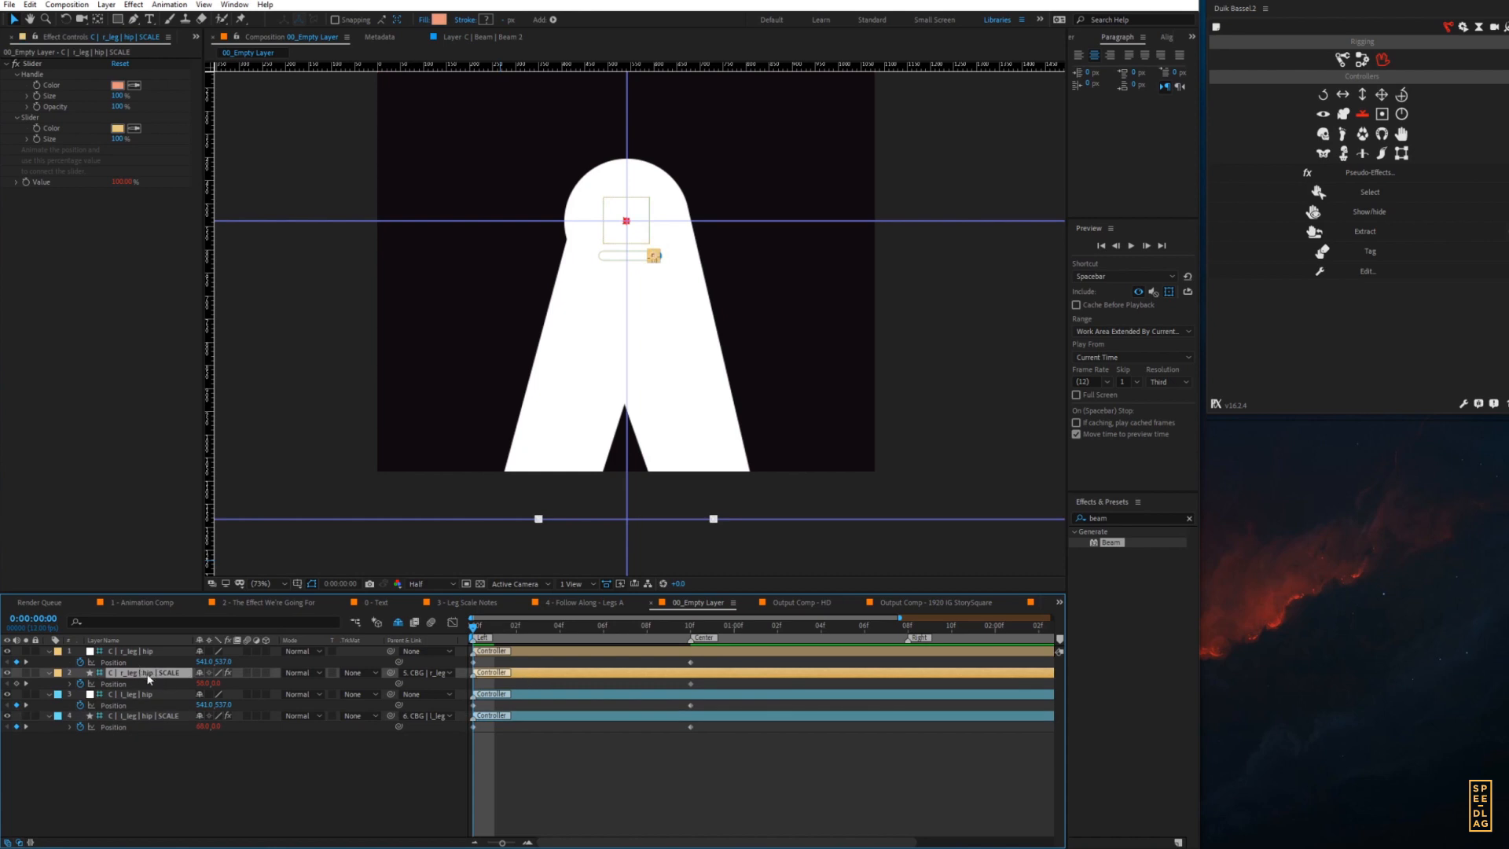
pyautogui.hotkey('shift', 'Left')
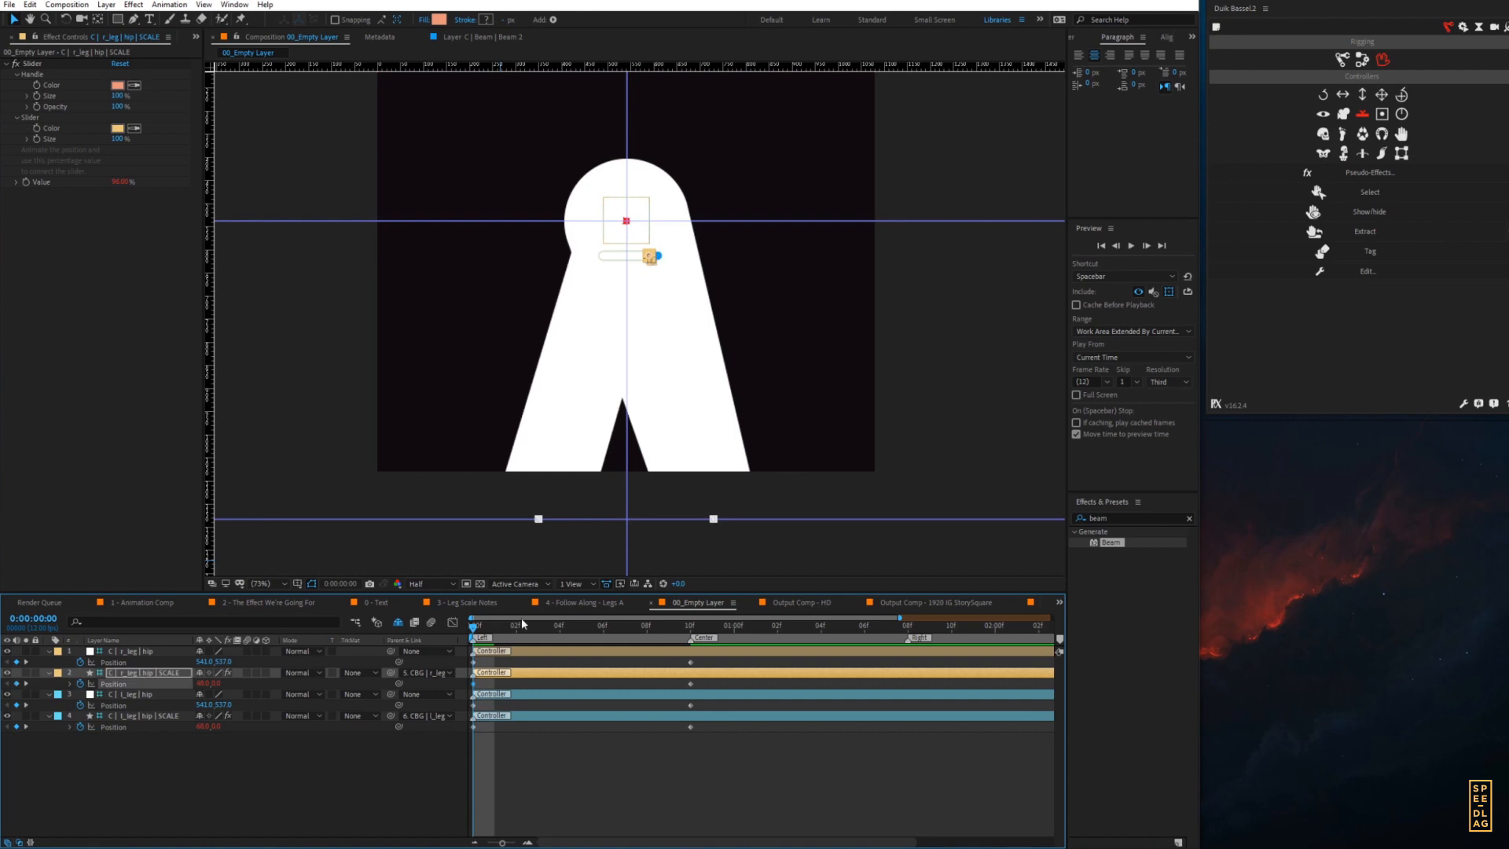
# - At the Right marker, 0:00:01:08, move both hip controllers onto the vertical centre guide, at about x 541
pyautogui.moveTo(491, 628); pyautogui.dragTo(572, 542)
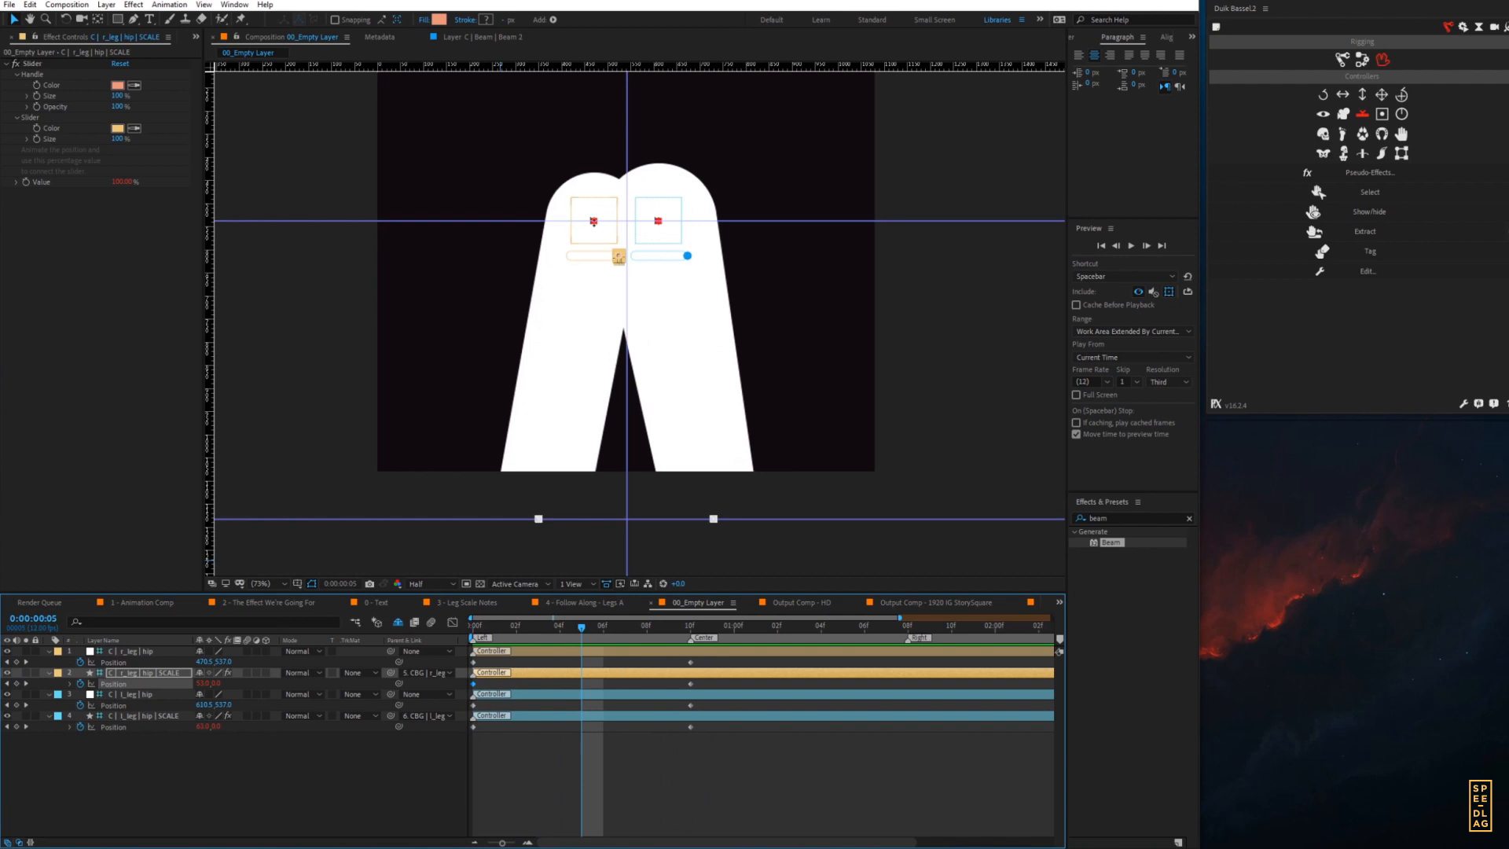
pyautogui.moveTo(586, 624)
pyautogui.mouseDown()
pyautogui.moveTo(542, 621)
pyautogui.moveTo(629, 621)
pyautogui.moveTo(530, 615)
pyautogui.moveTo(912, 639)
pyautogui.mouseUp()
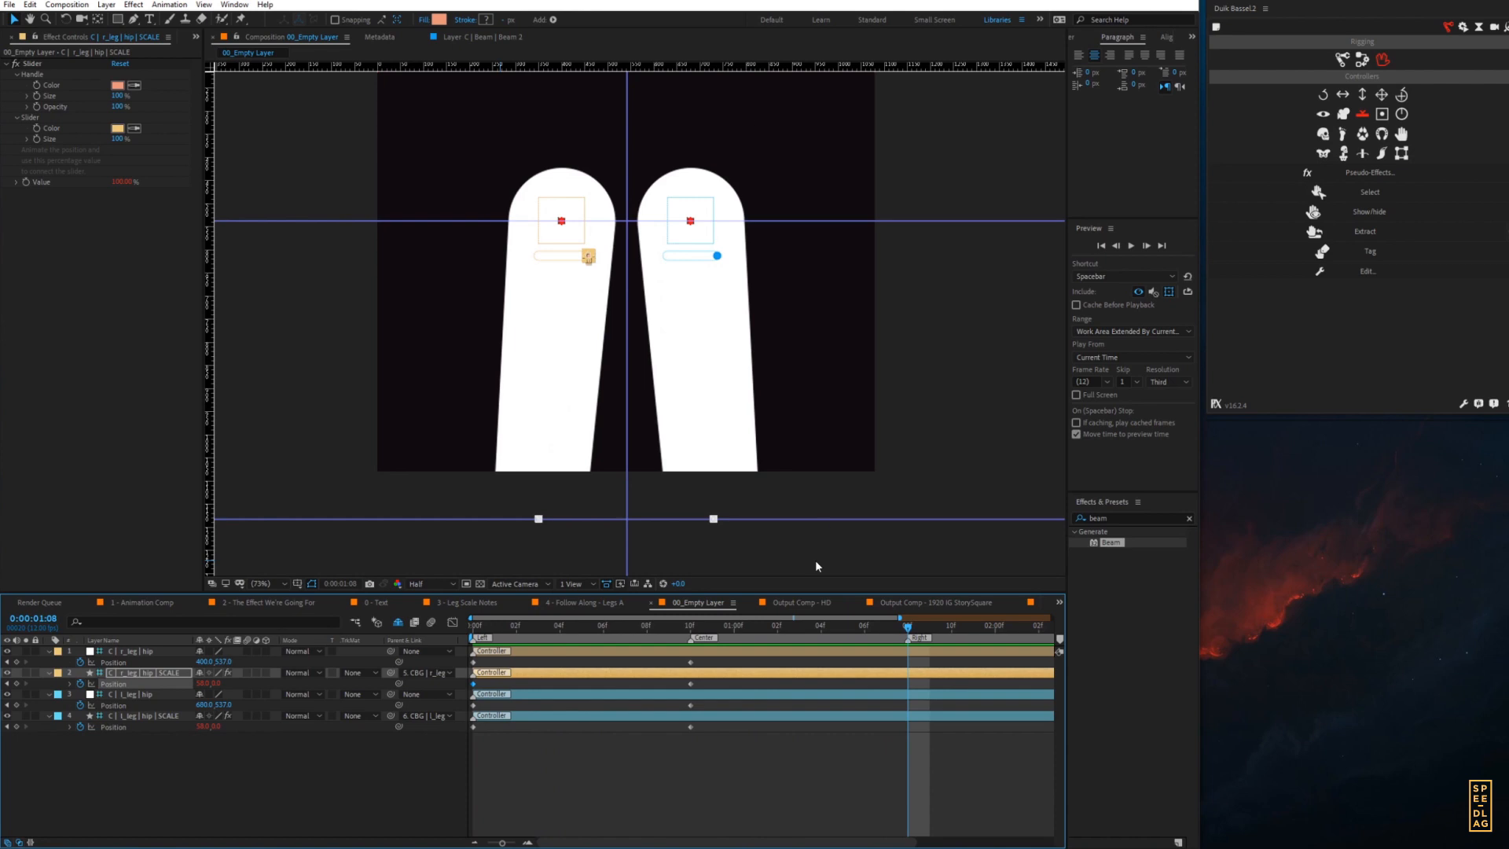
pyautogui.moveTo(686, 242); pyautogui.dragTo(637, 239)
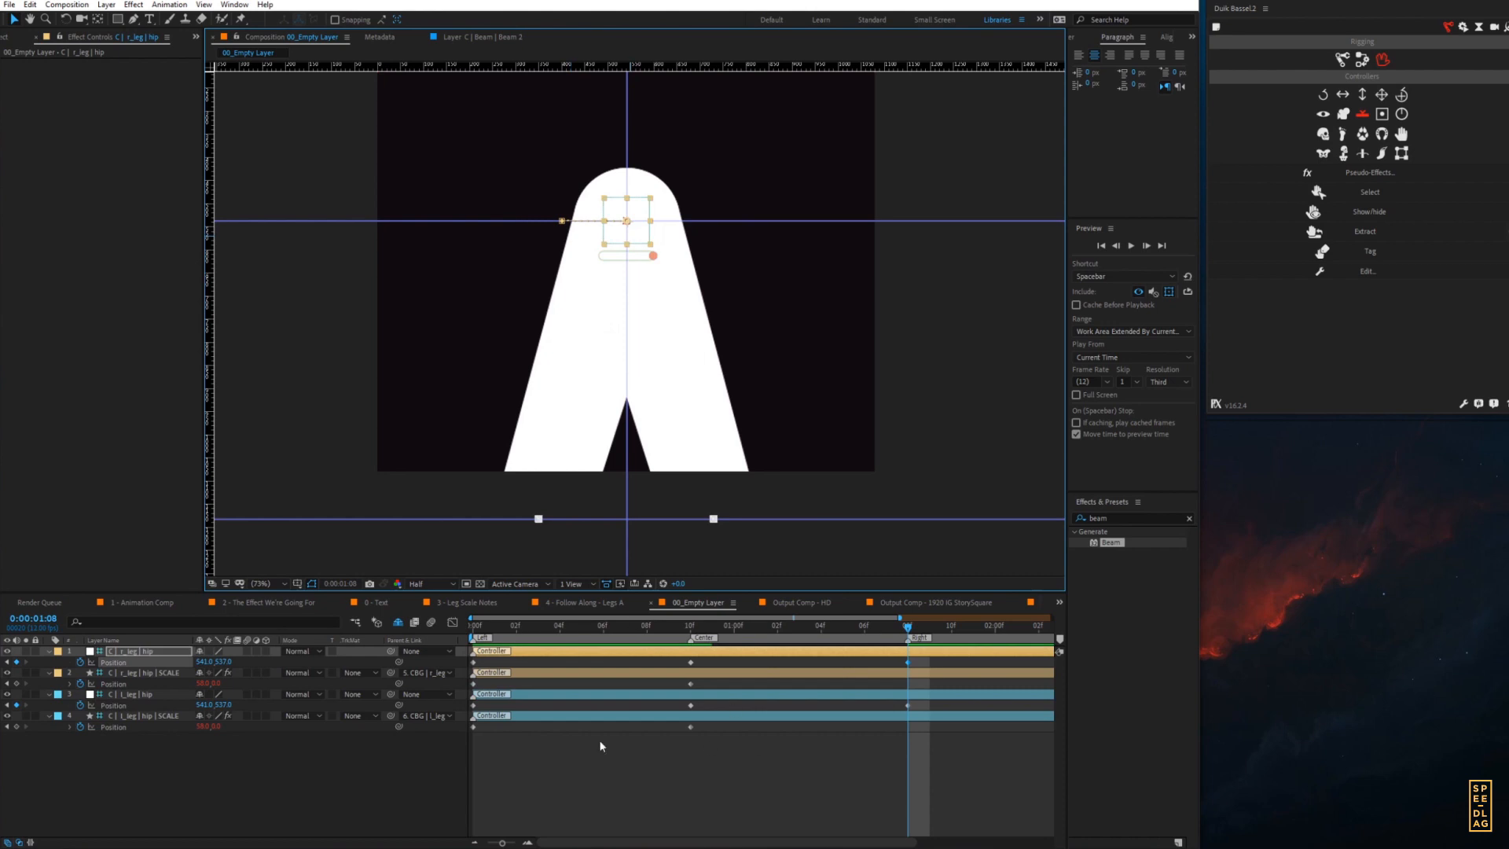
# - At the Right marker, set the x position of the right leg's SCALE slider to 68 and the left leg's to 48
pyautogui.moveTo(693, 626); pyautogui.dragTo(891, 647)
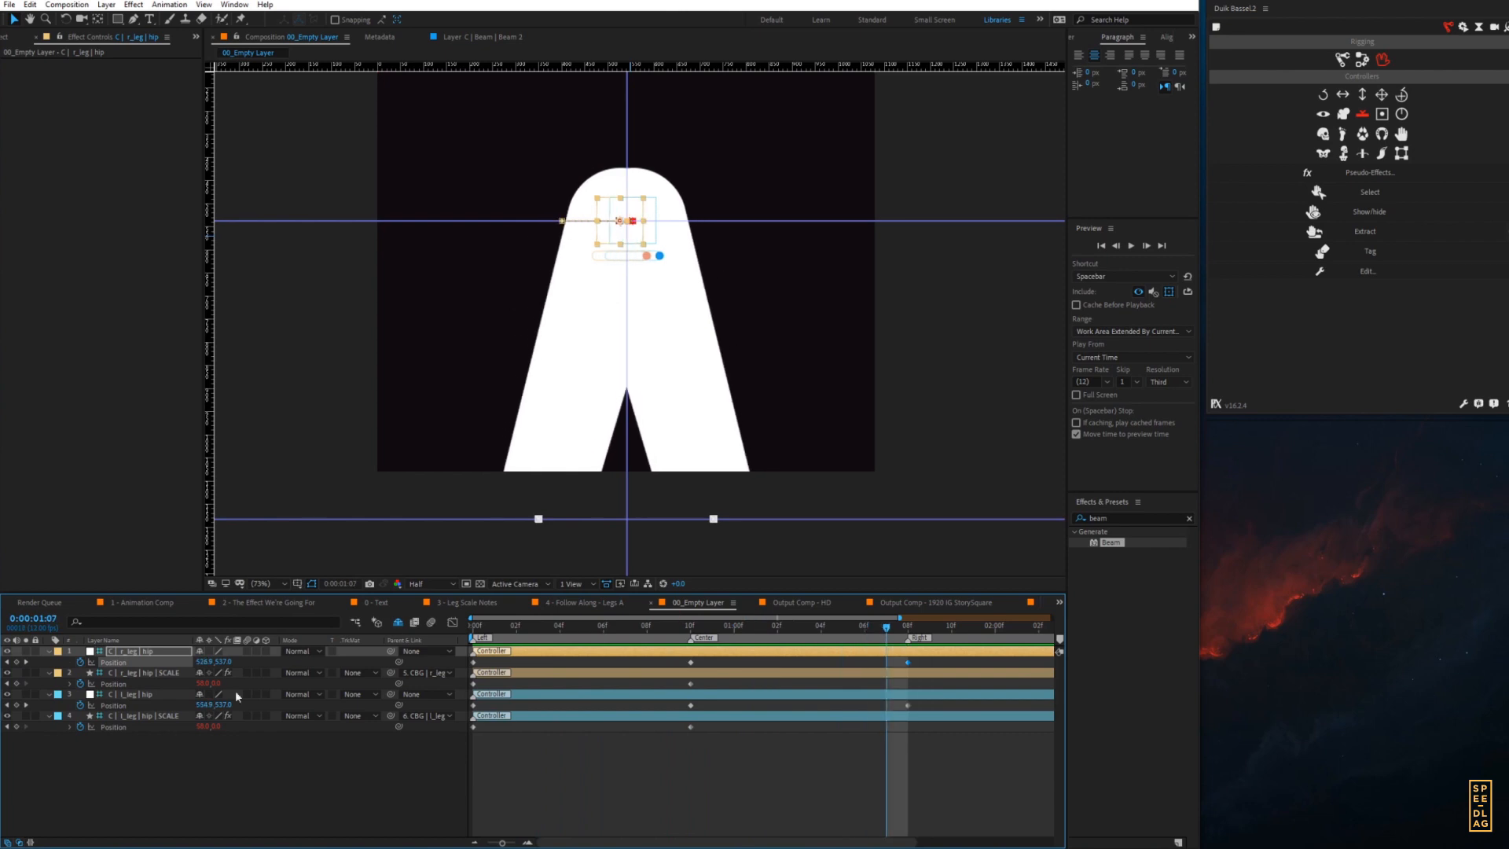
pyautogui.click(473, 628)
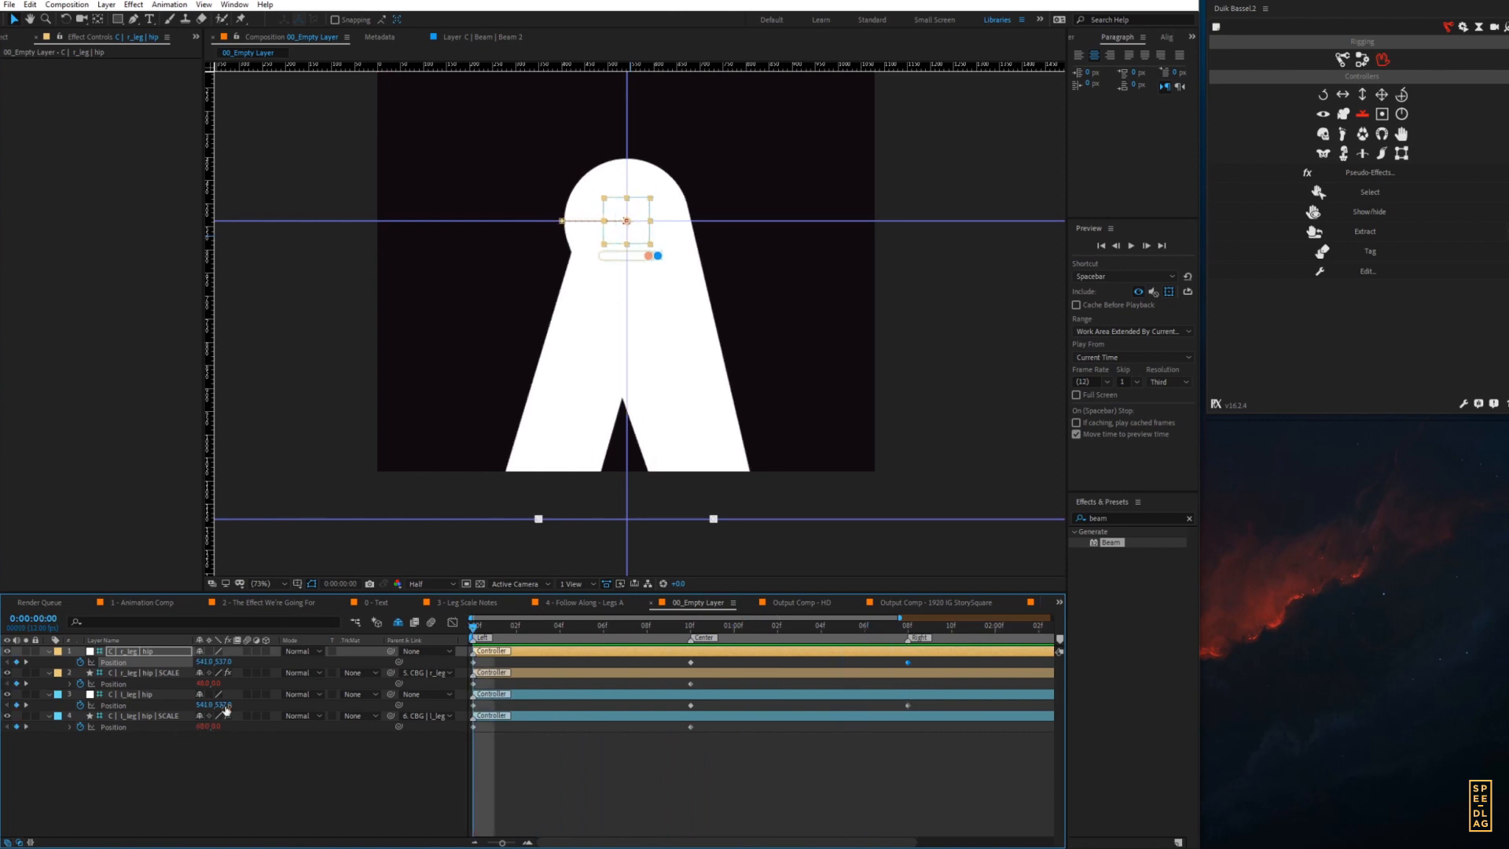
pyautogui.moveTo(708, 634); pyautogui.dragTo(909, 638)
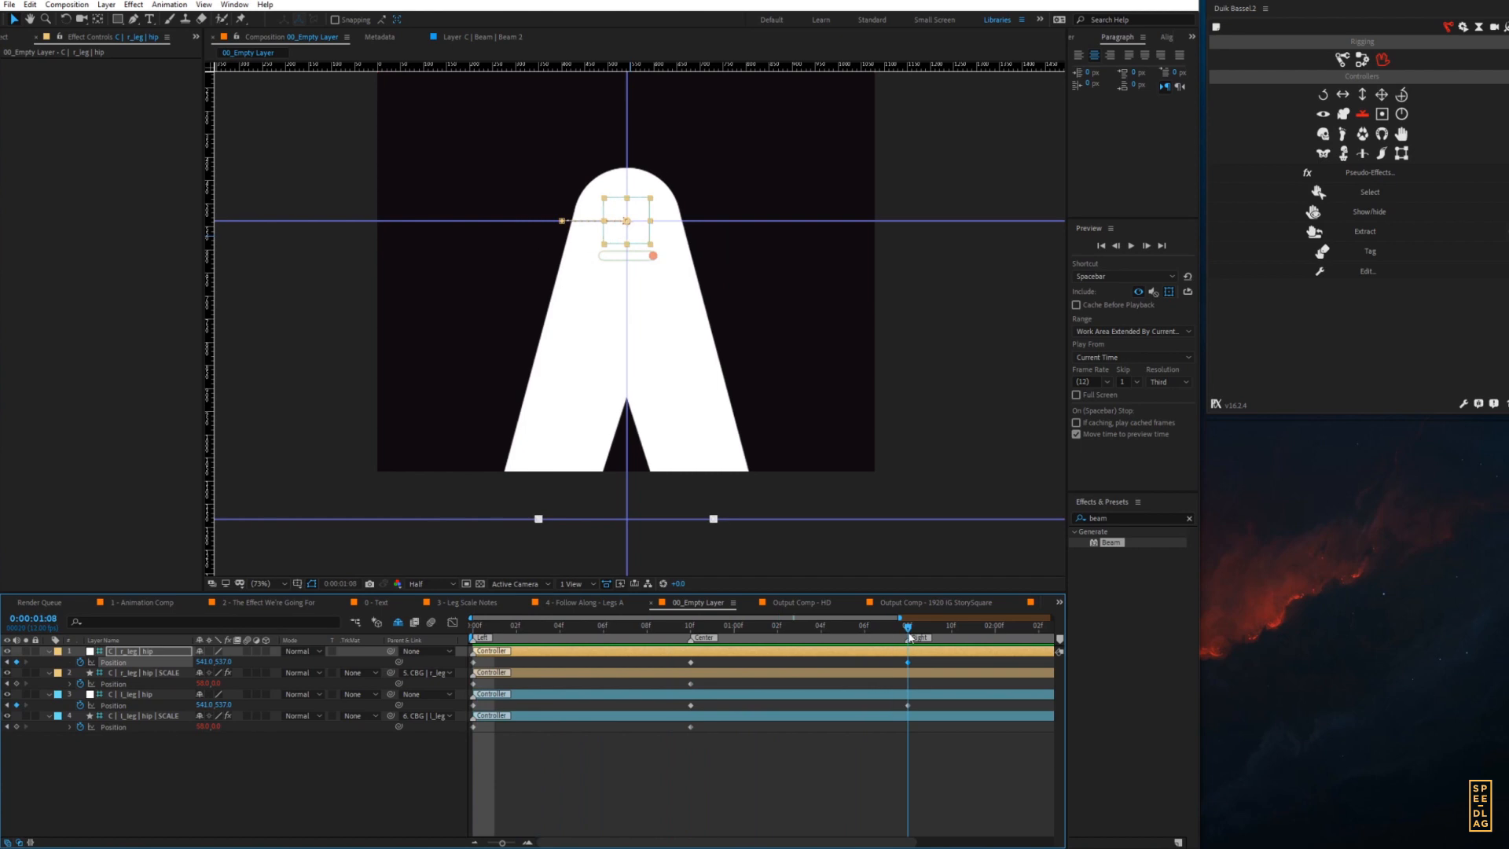
pyautogui.click(312, 765)
pyautogui.click(202, 683)
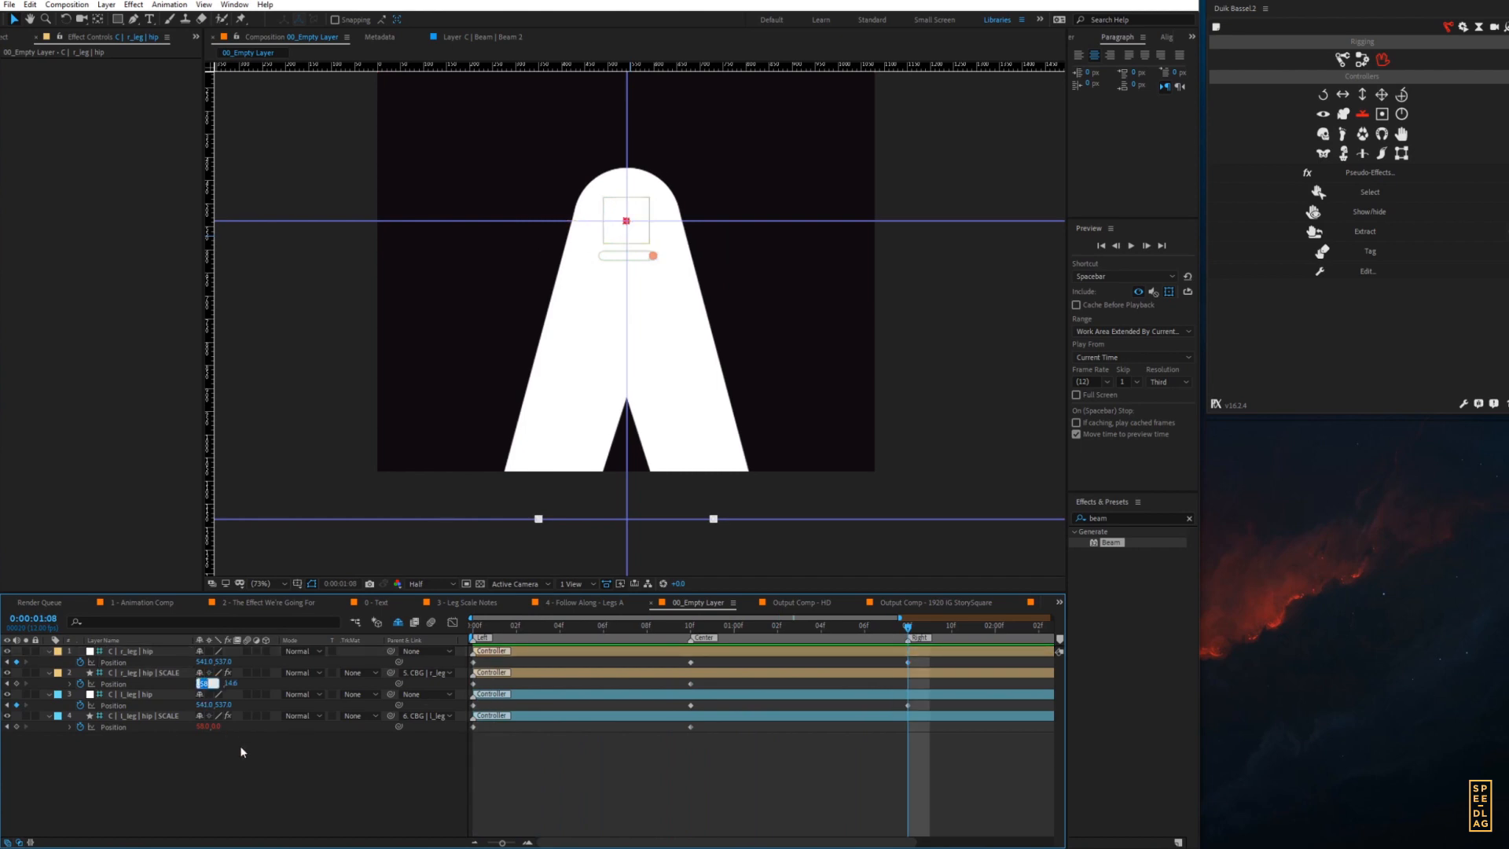
pyautogui.write('68')
pyautogui.press('Return')
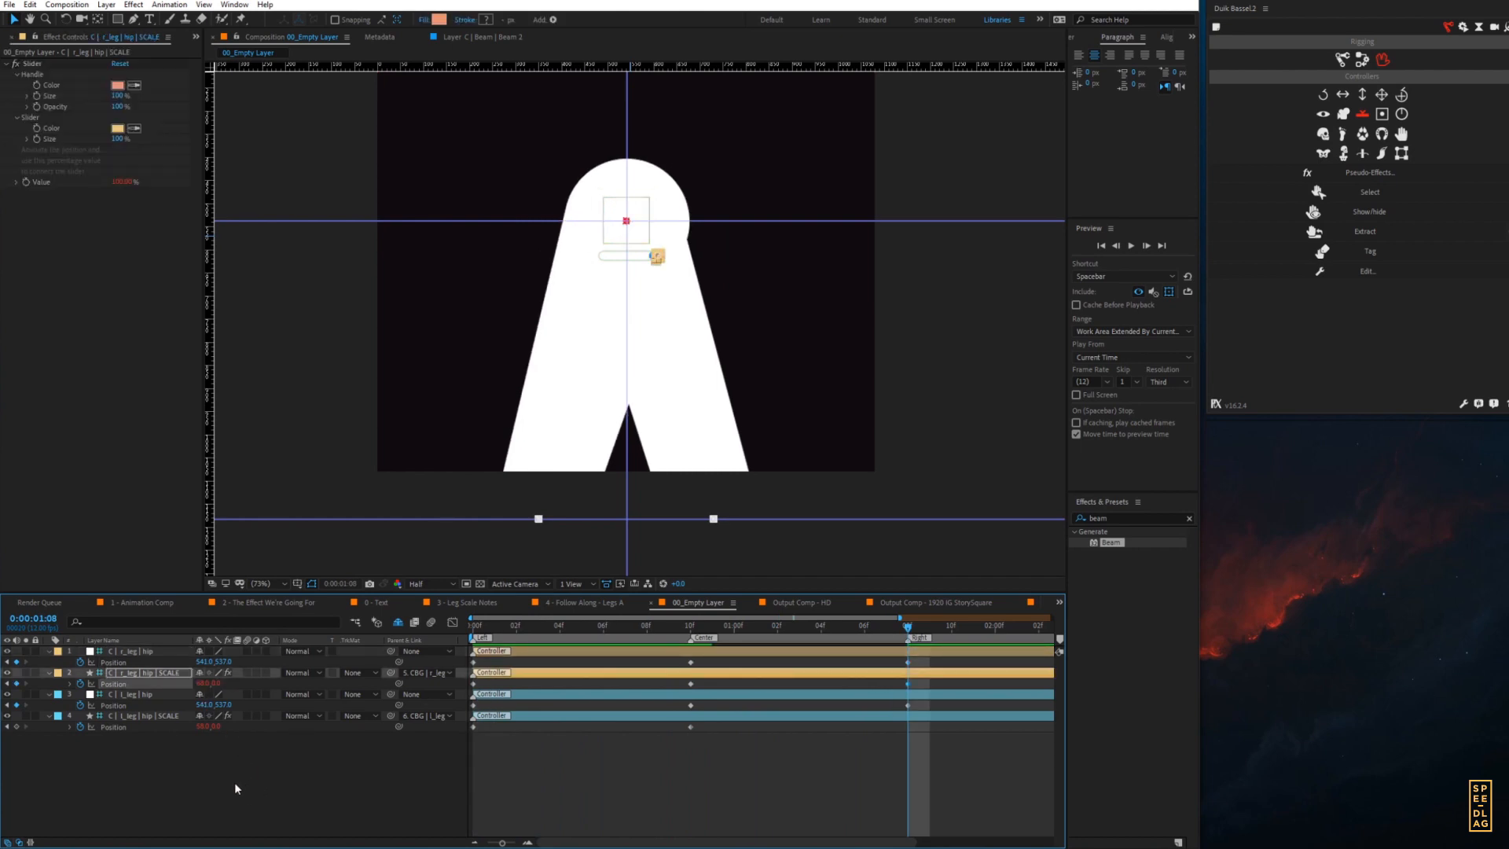
pyautogui.click(235, 781)
pyautogui.click(202, 726)
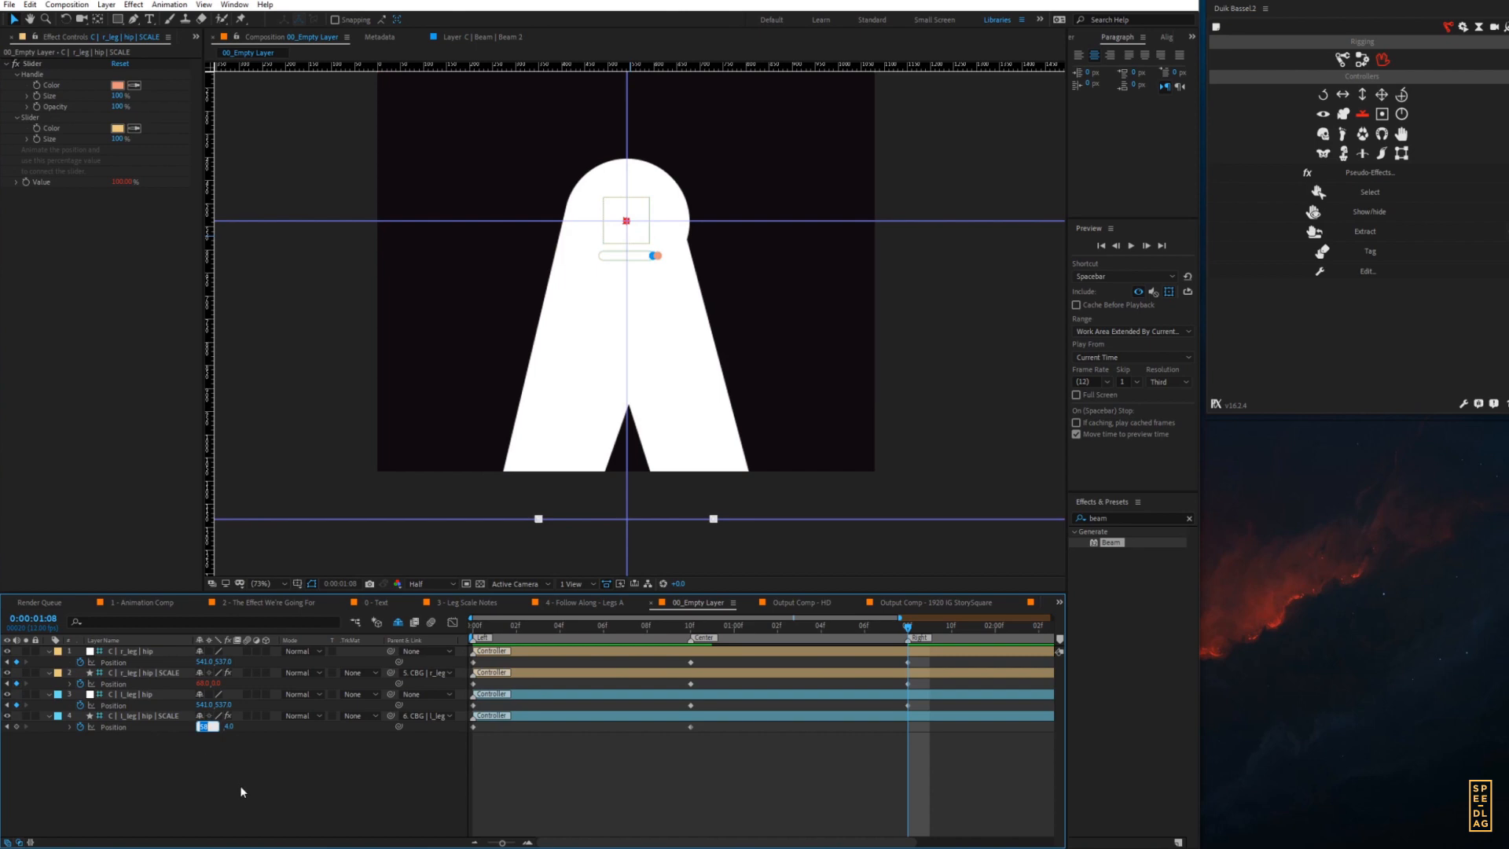
pyautogui.write('68')
pyautogui.press('Return')
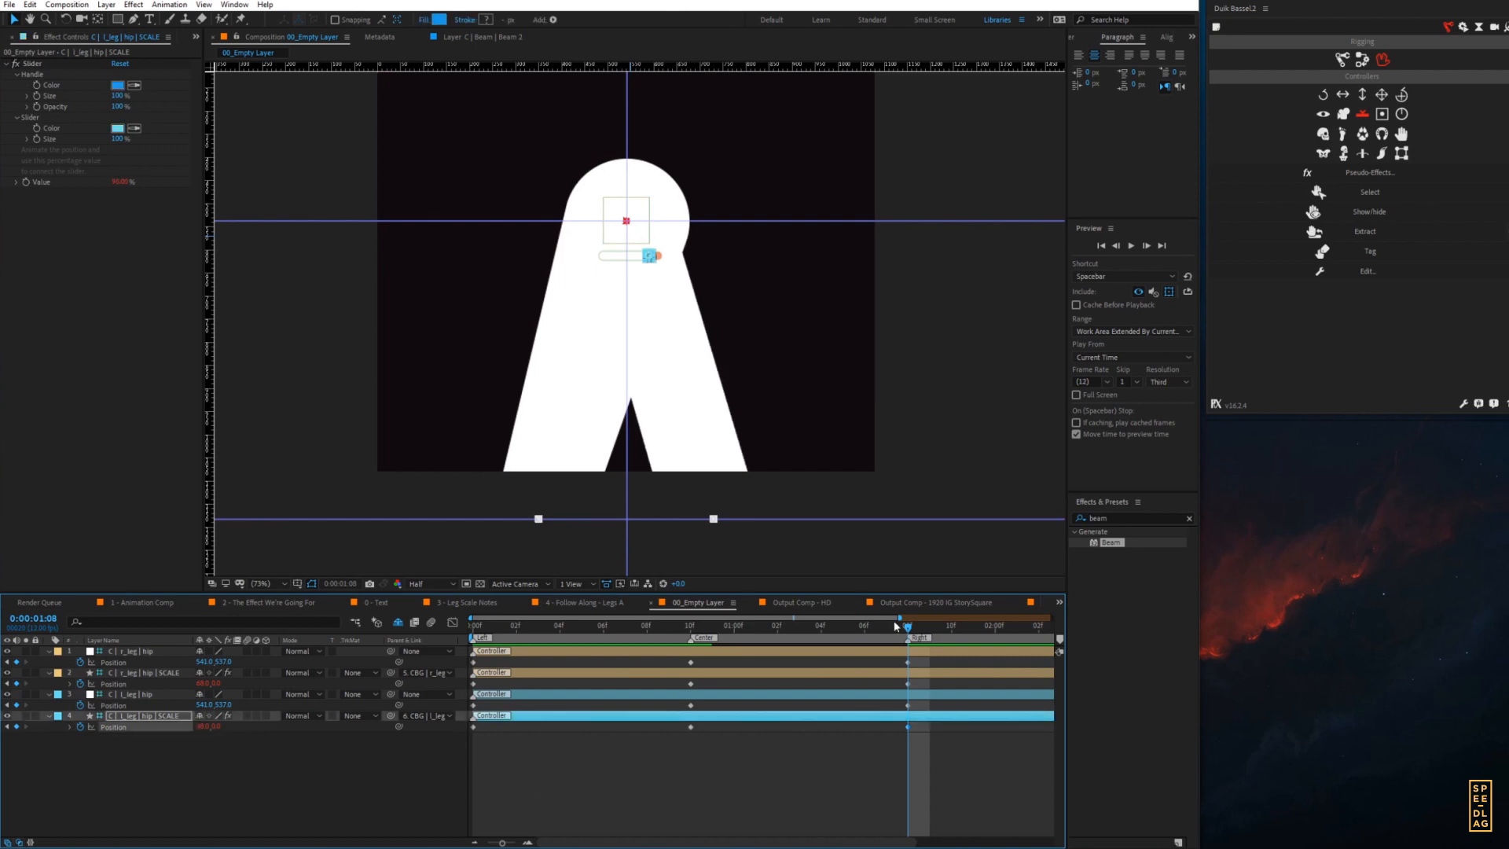
# - At the Center marker, 0:00:00:10, open Duik's Connector setup and create a new slider controller for it
pyautogui.moveTo(893, 621); pyautogui.dragTo(700, 647)
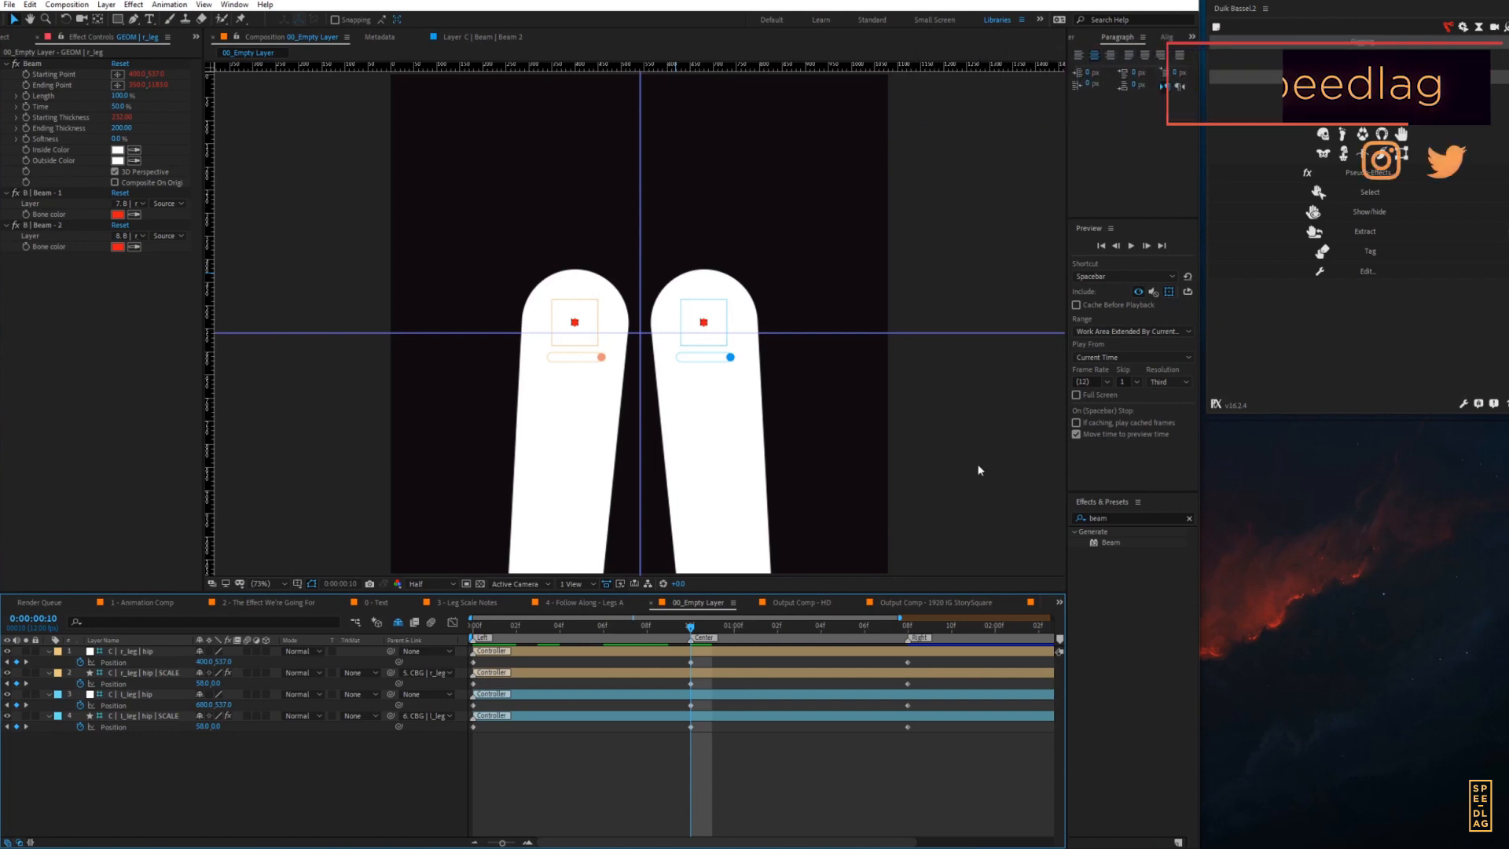
pyautogui.click(1192, 147)
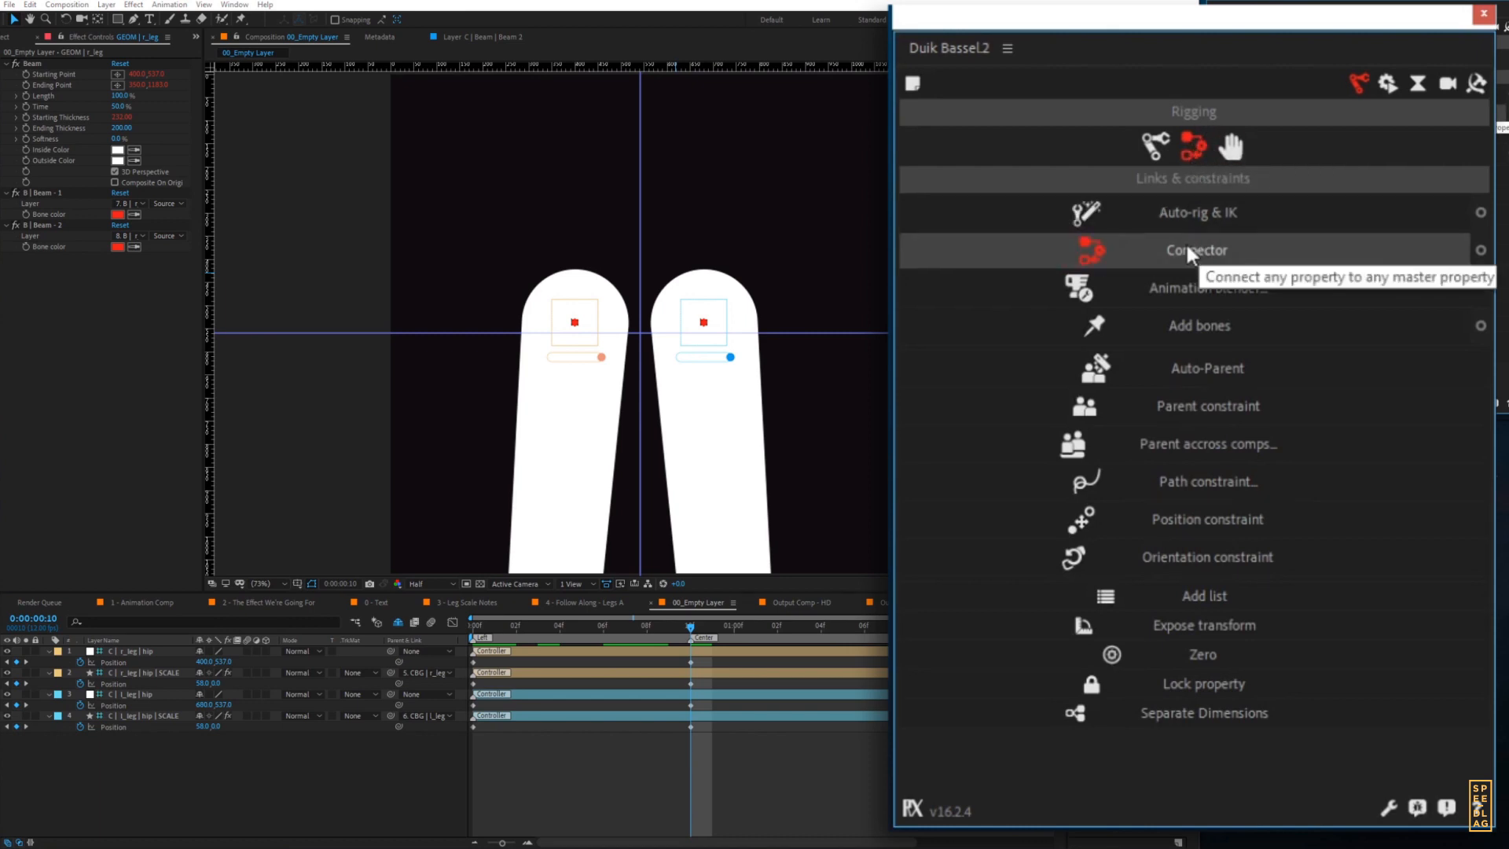
pyautogui.click(1481, 251)
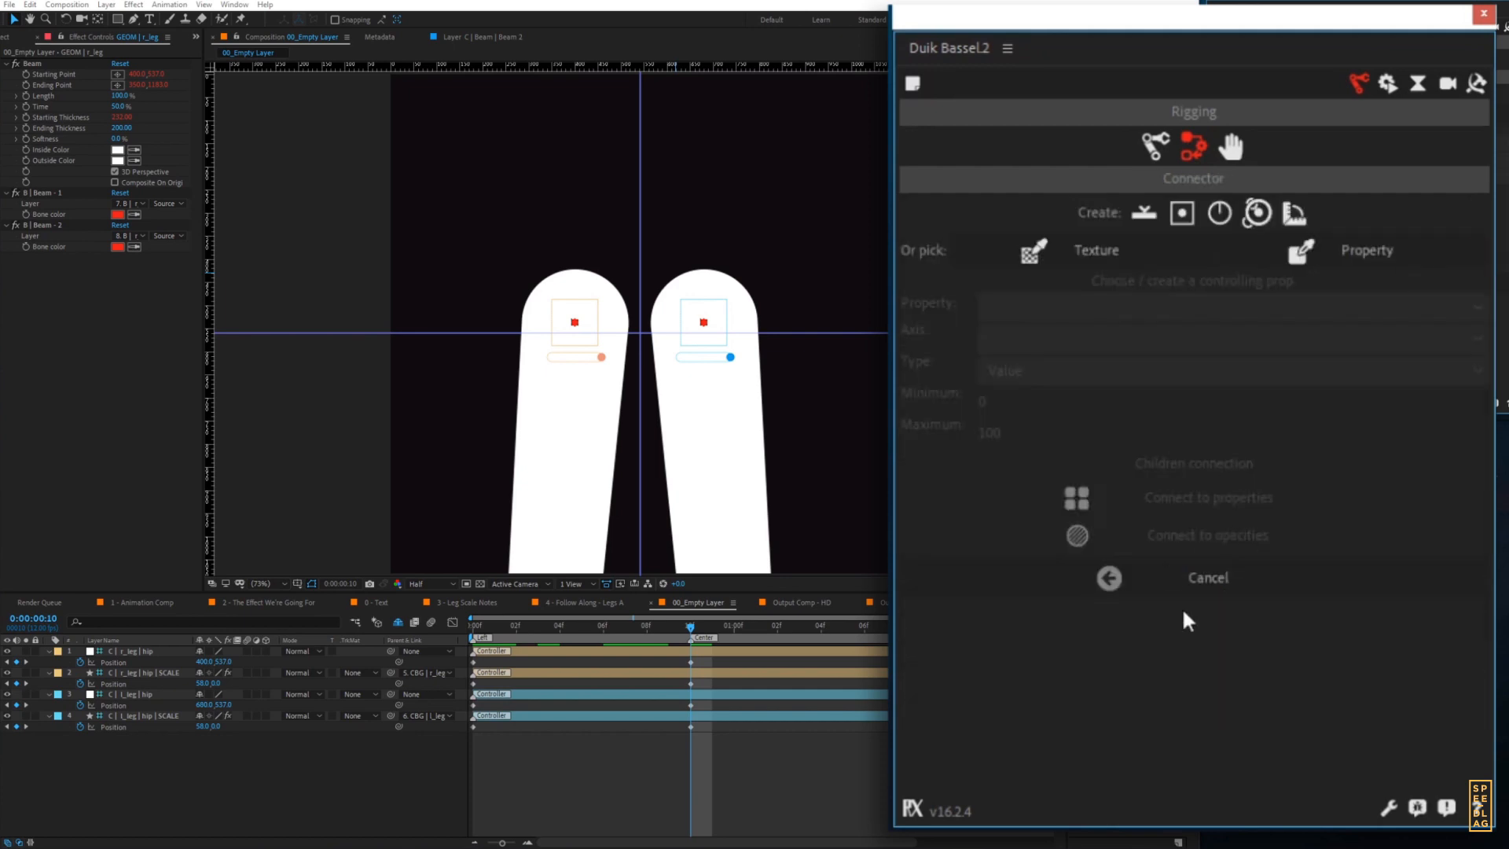
pyautogui.click(1145, 217)
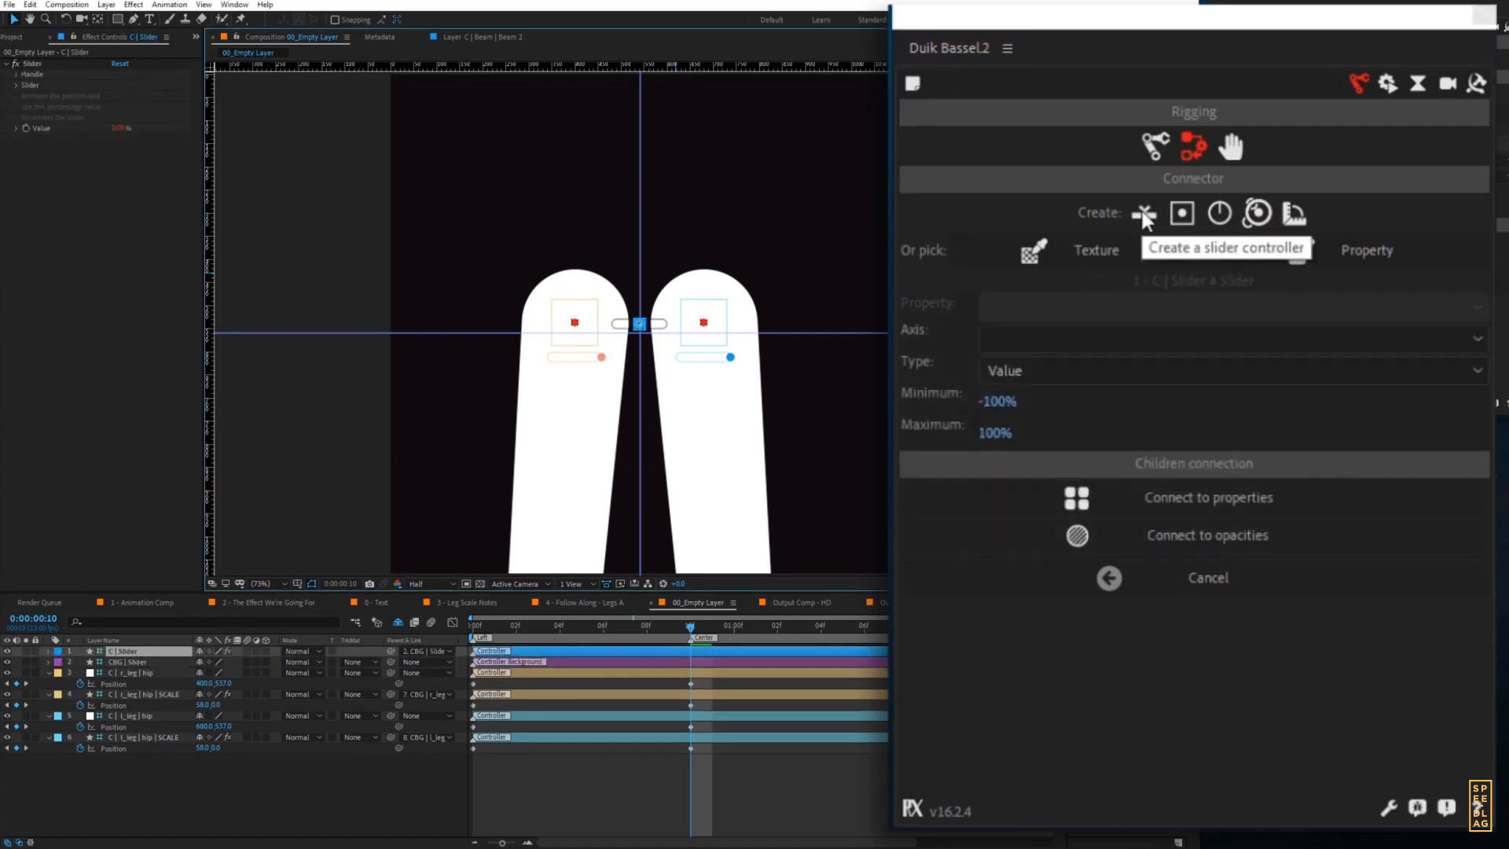
# - Move the new slider with its CBG background up along the composition's centre line, just above the legs
pyautogui.click(121, 662)
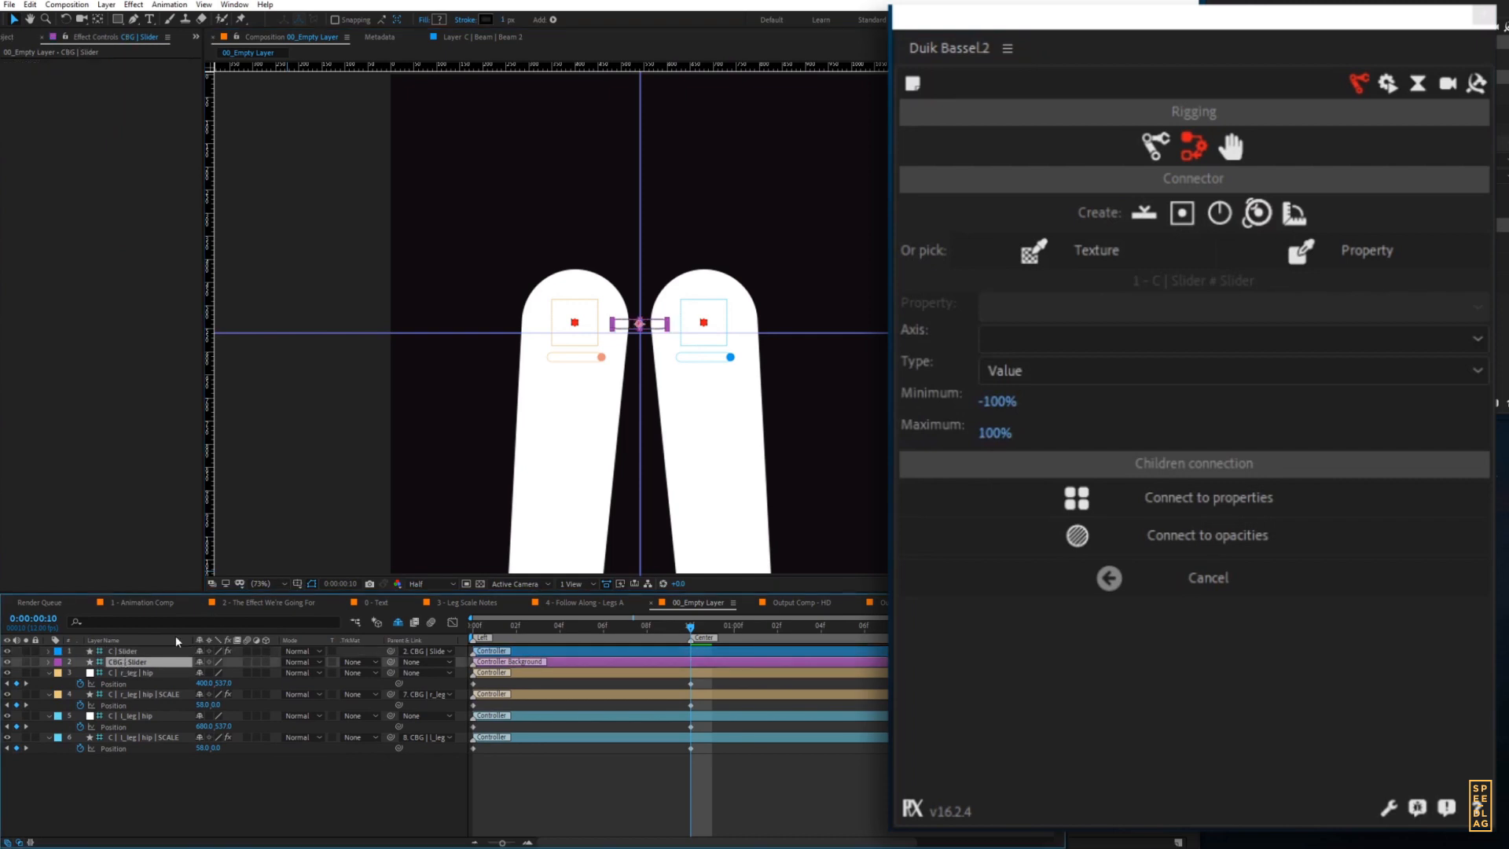
pyautogui.keyDown('ctrl'); pyautogui.click(122, 650); pyautogui.keyUp('ctrl')
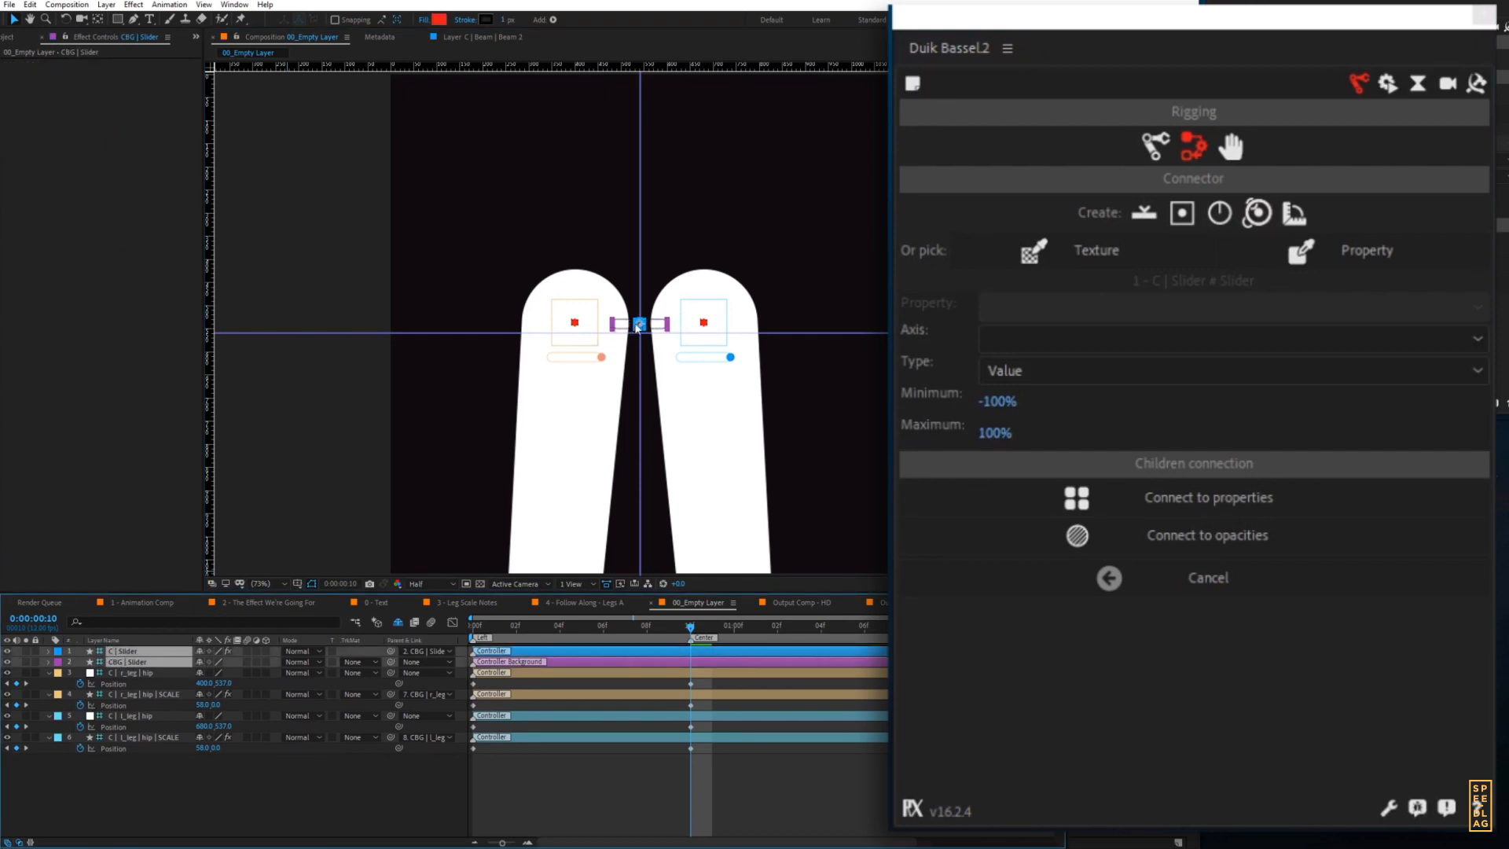
pyautogui.moveTo(612, 324); pyautogui.dragTo(612, 228)
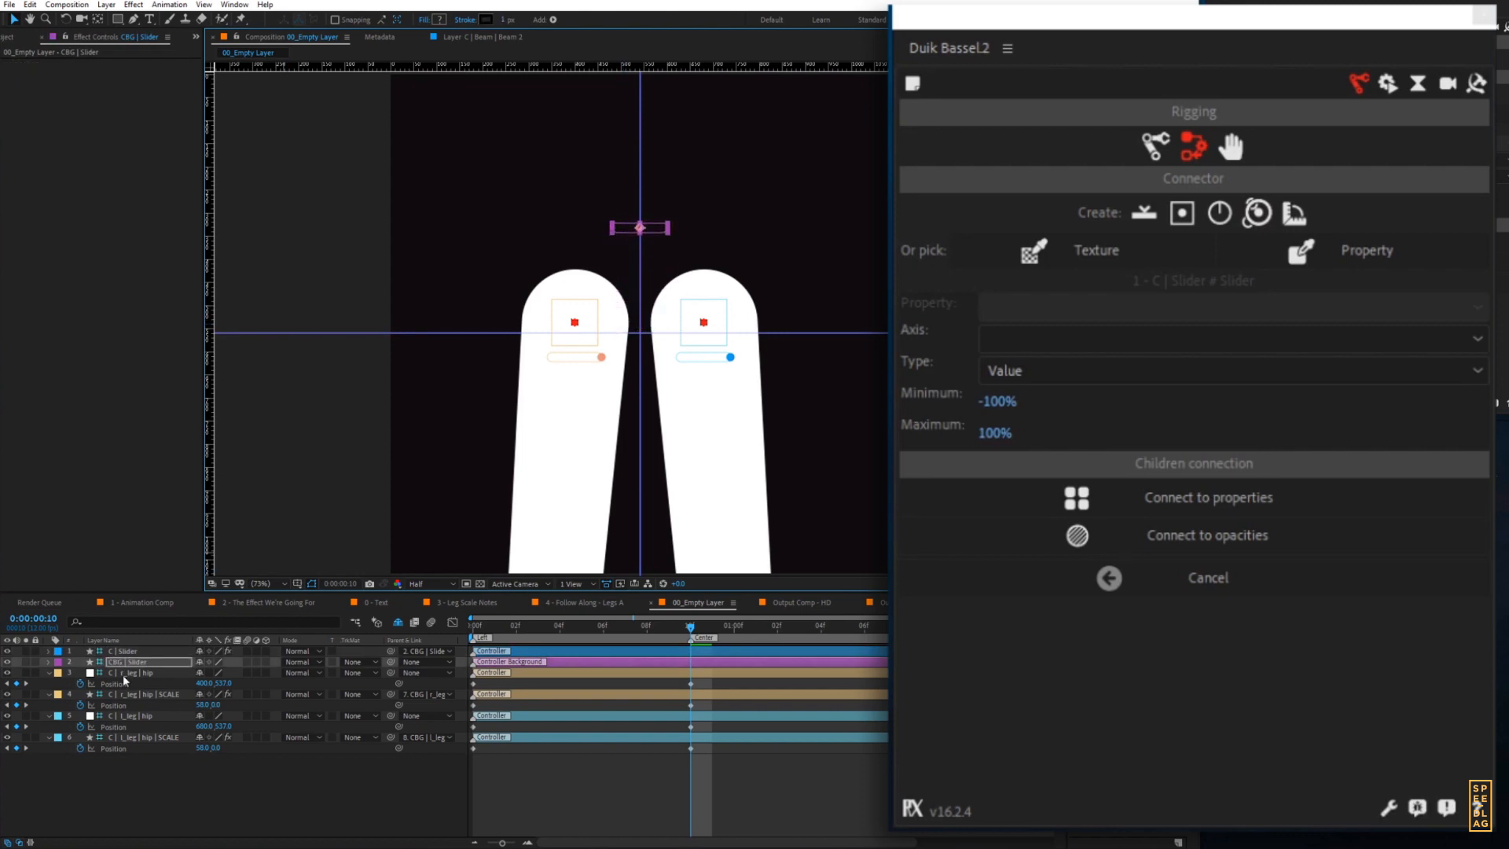
pyautogui.click(147, 792)
pyautogui.click(122, 662)
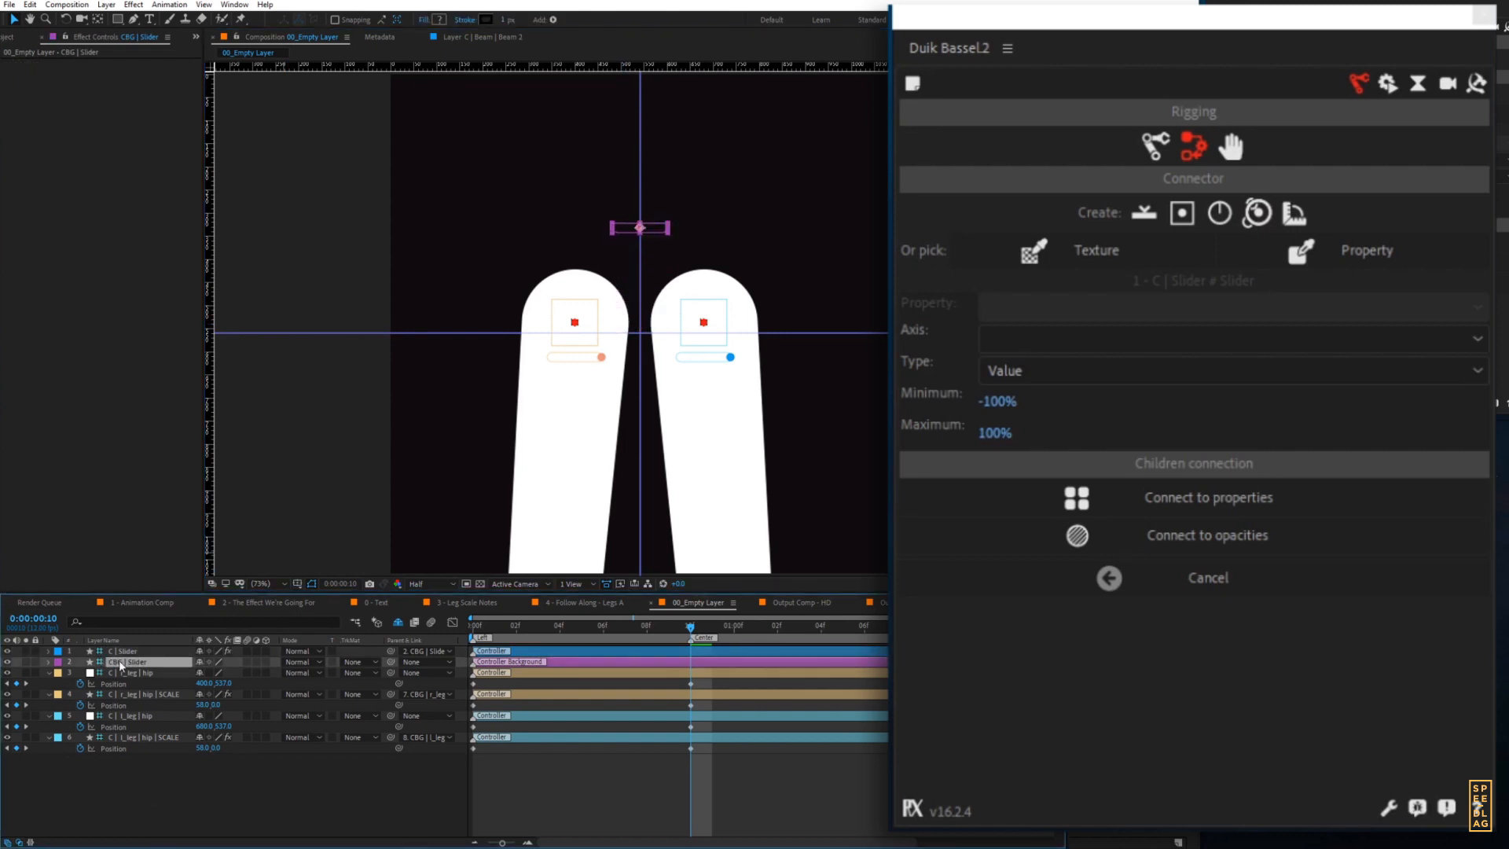
pyautogui.click(122, 652)
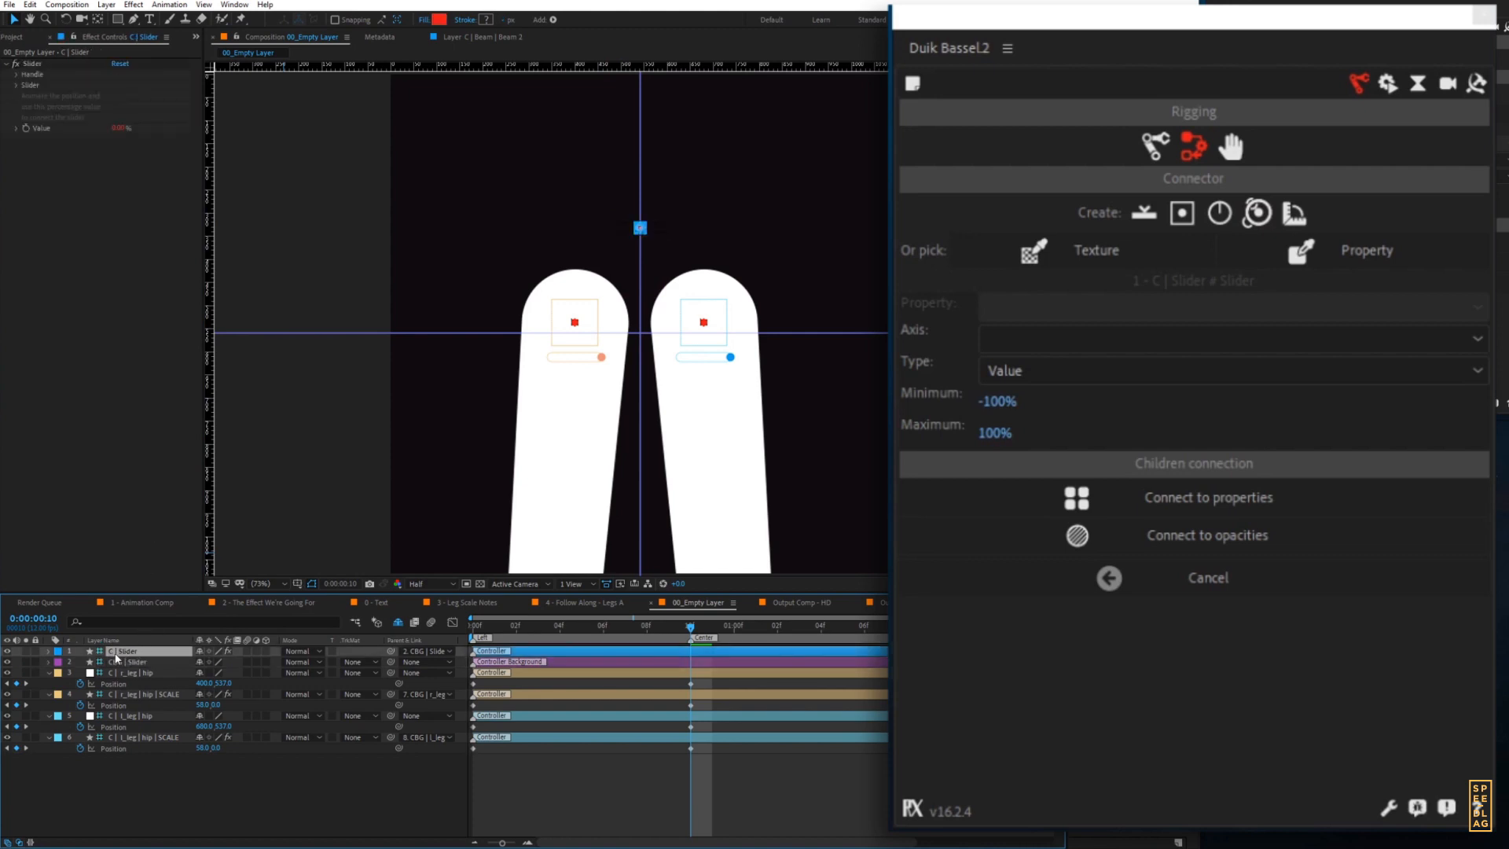
# - Change the new slider's track colour to white by sampling it from a leg
pyautogui.click(17, 84)
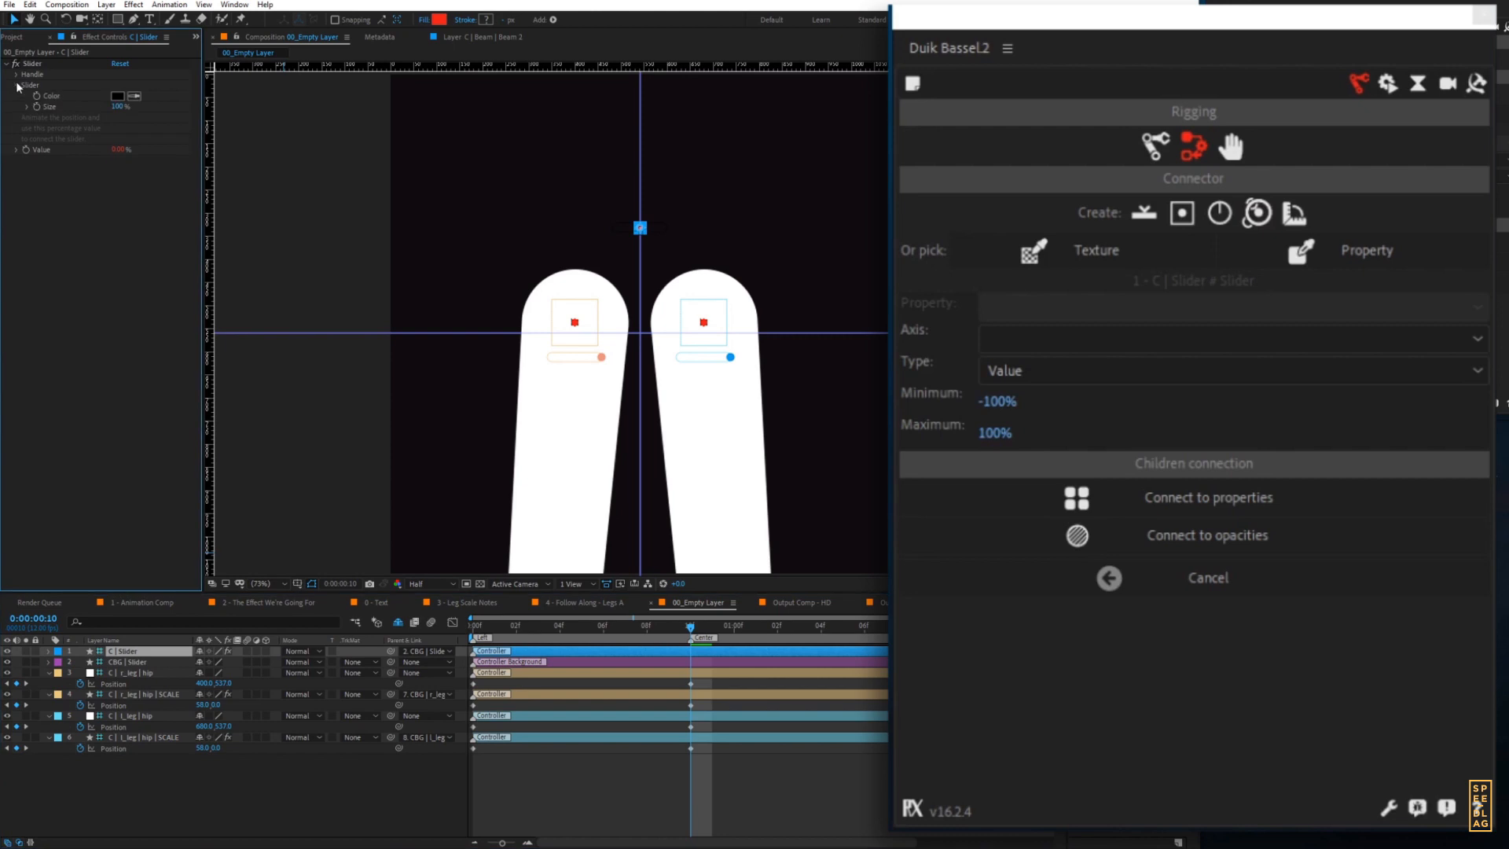
pyautogui.click(134, 96)
pyautogui.click(559, 440)
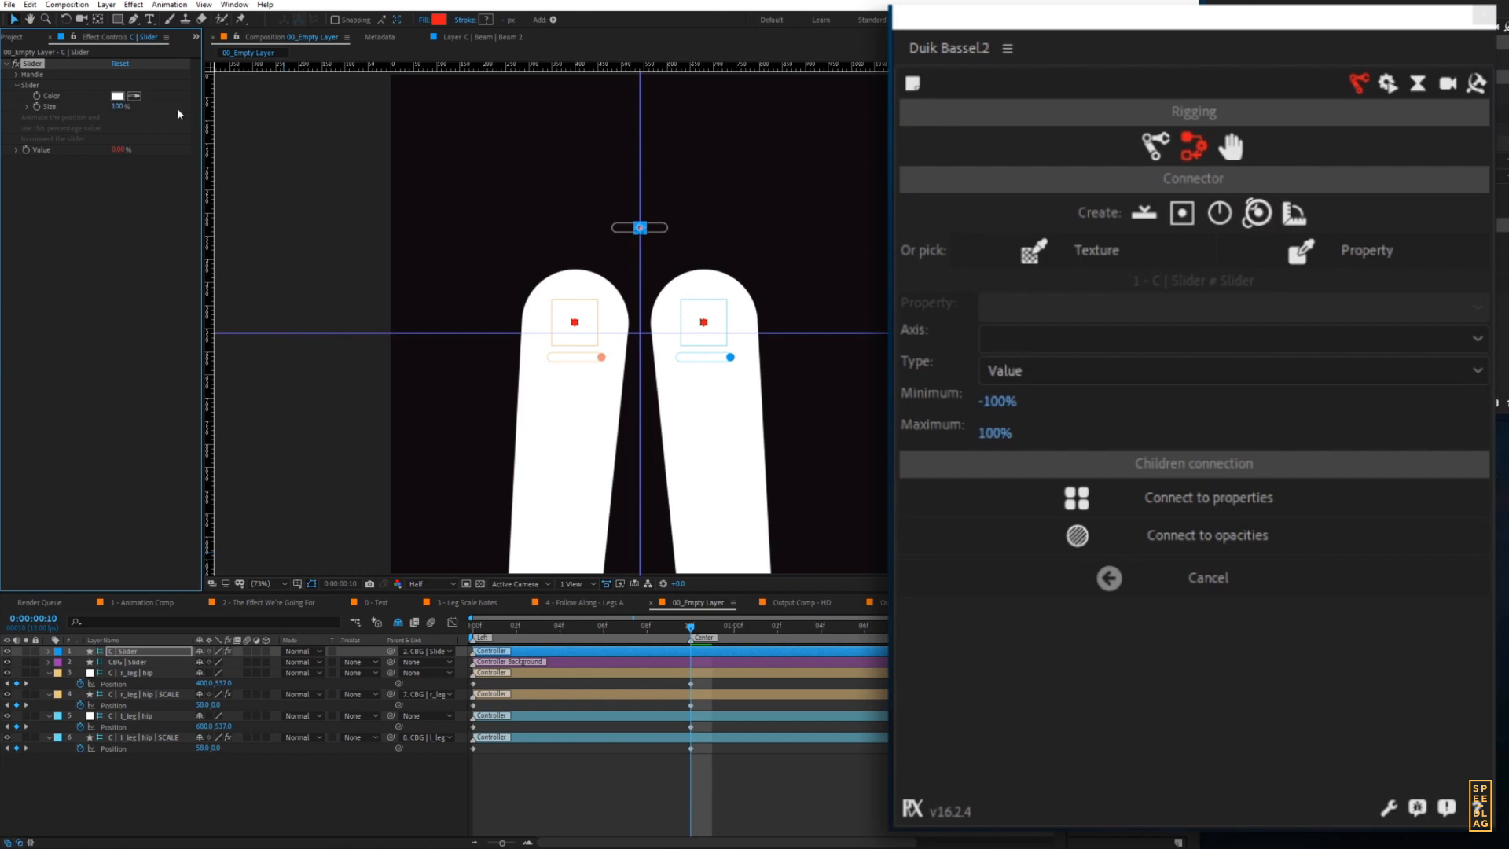
# - Reveal the Position of the C | Slider layer and pick it as the connector's master property on the X axis
pyautogui.click(123, 653)
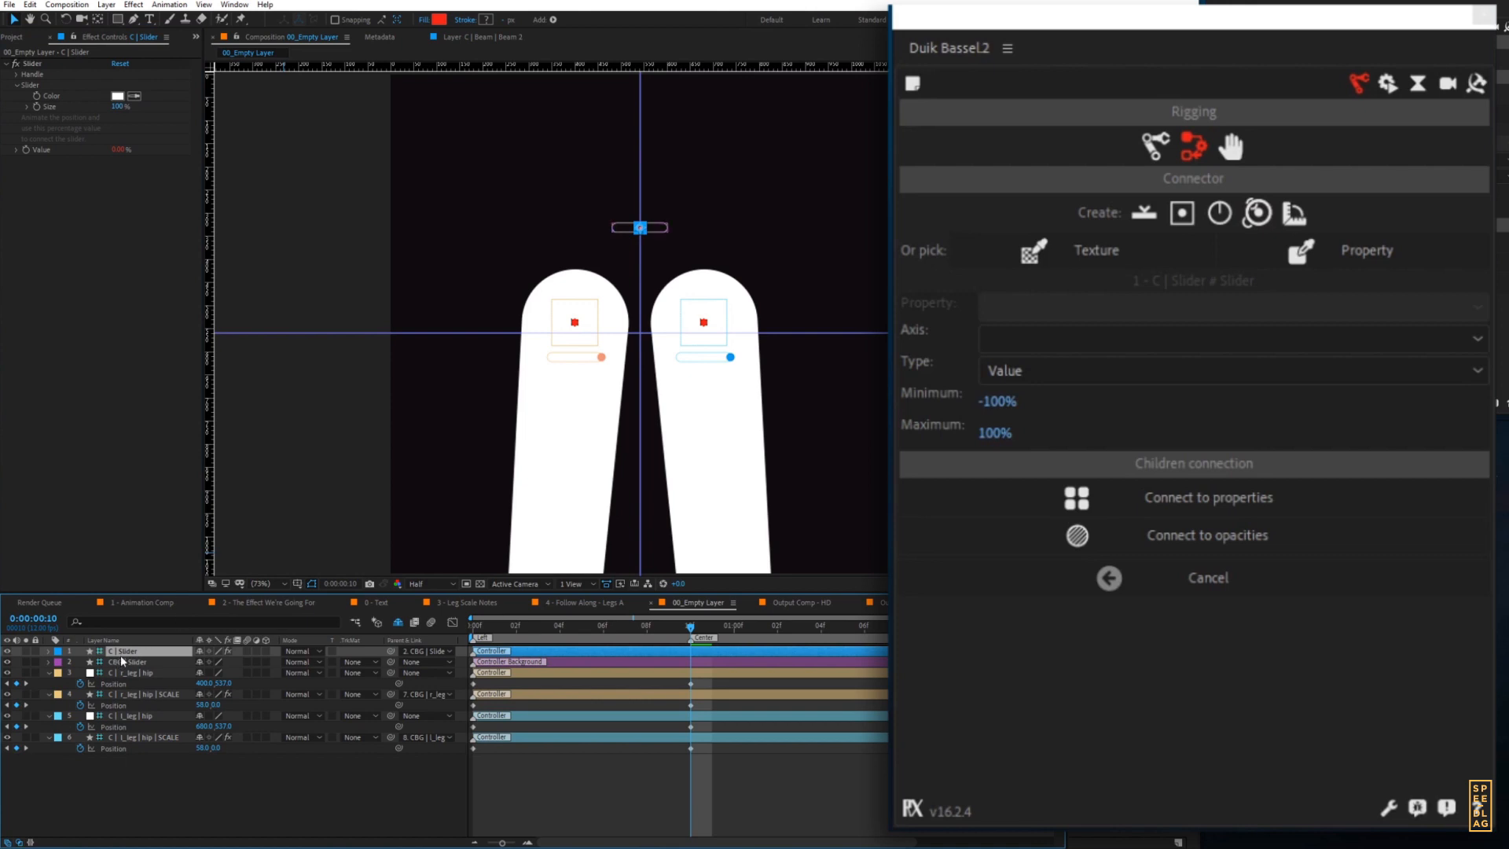
pyautogui.press('p')
pyautogui.click(100, 662)
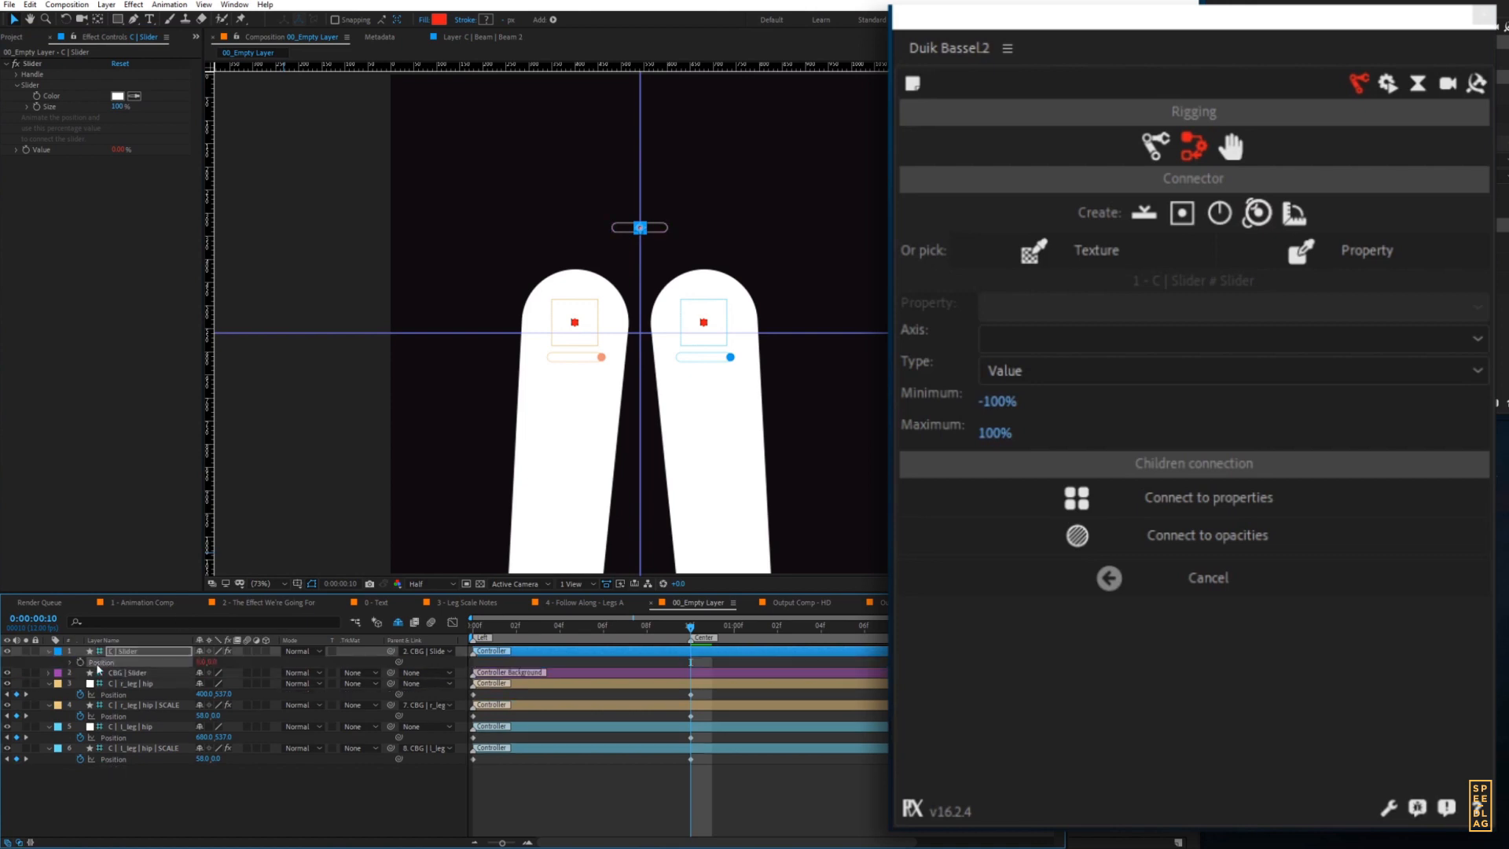
pyautogui.click(1304, 244)
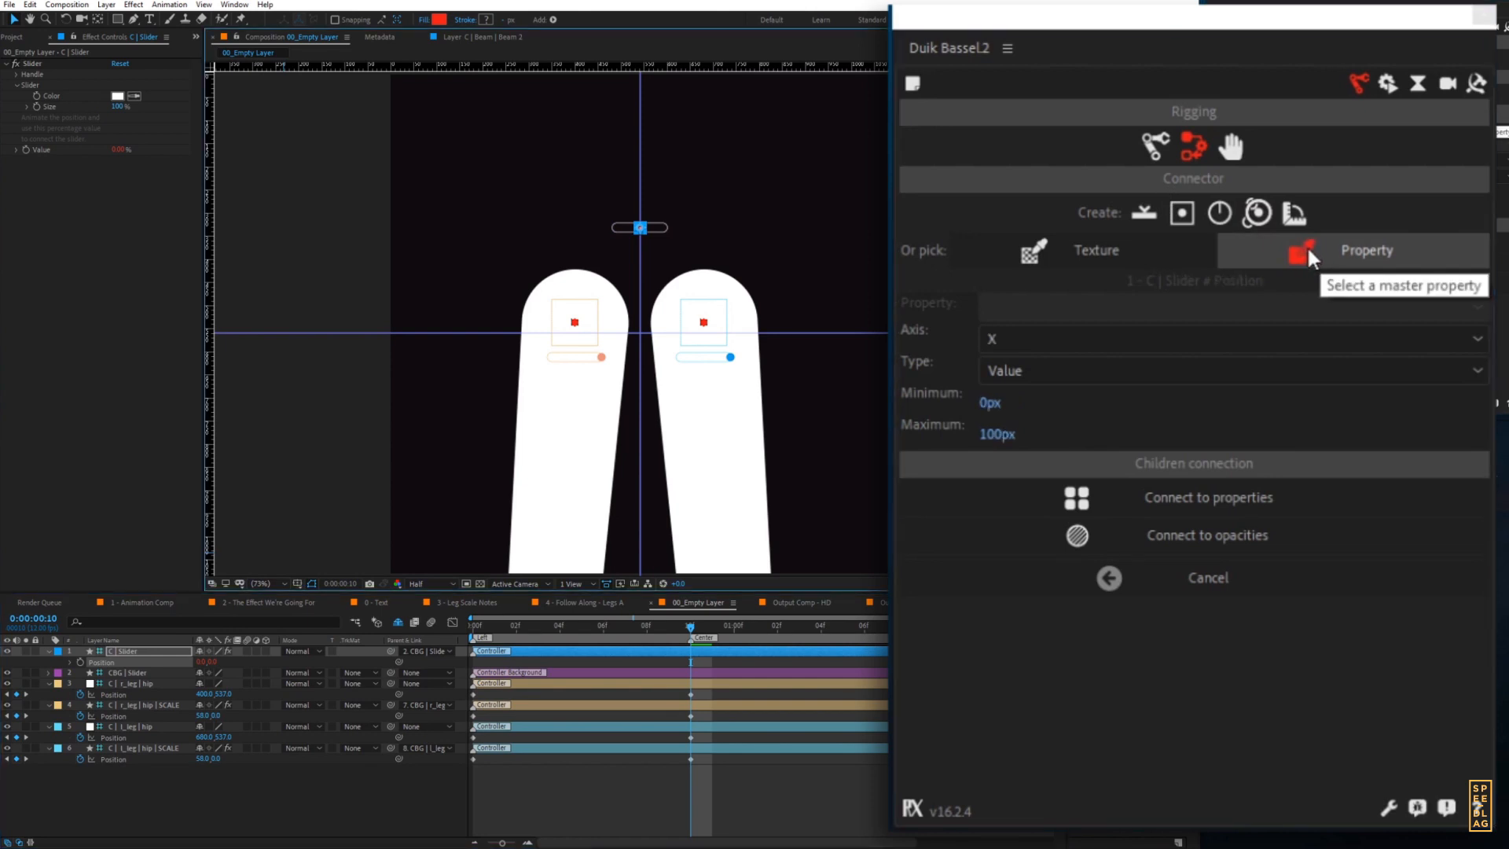
# - Set the connector's range to a minimum of -150 px and a maximum of 150 px
pyautogui.click(987, 402)
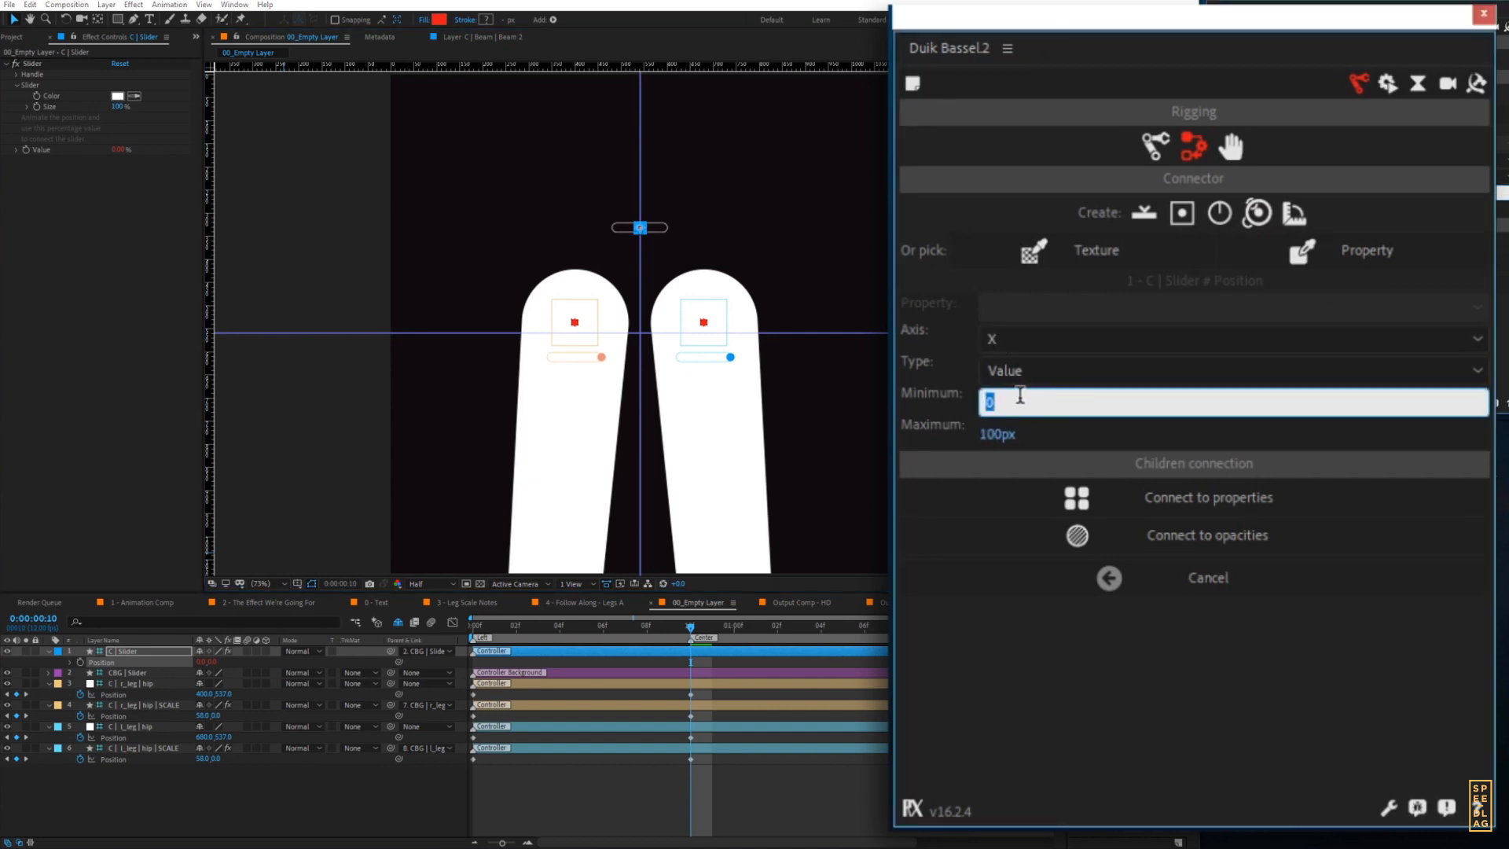
pyautogui.write('-150')
pyautogui.press('Return')
pyautogui.click(987, 430)
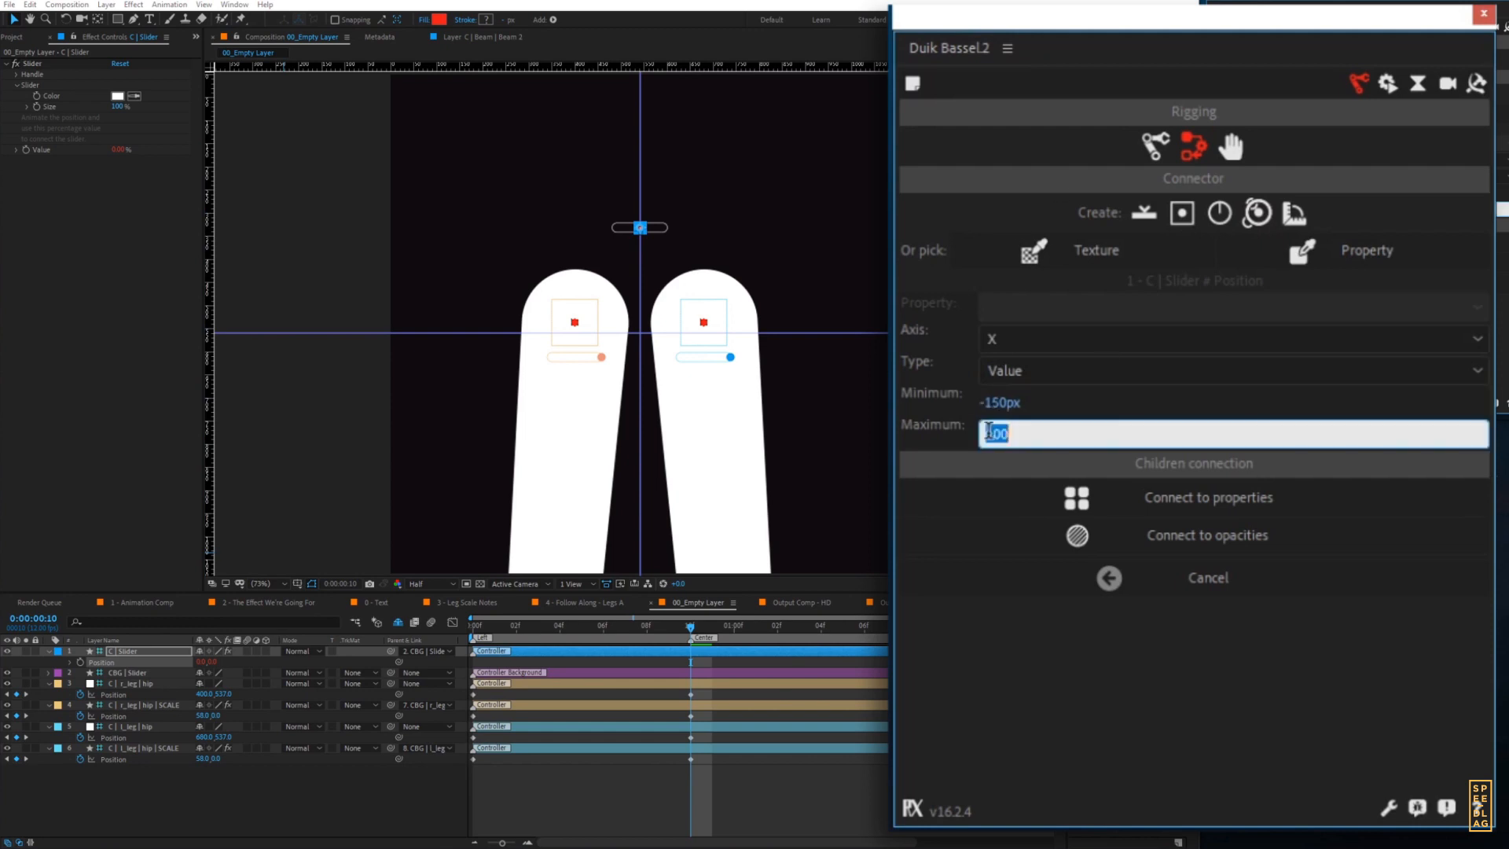
pyautogui.write('150')
pyautogui.press('Return')
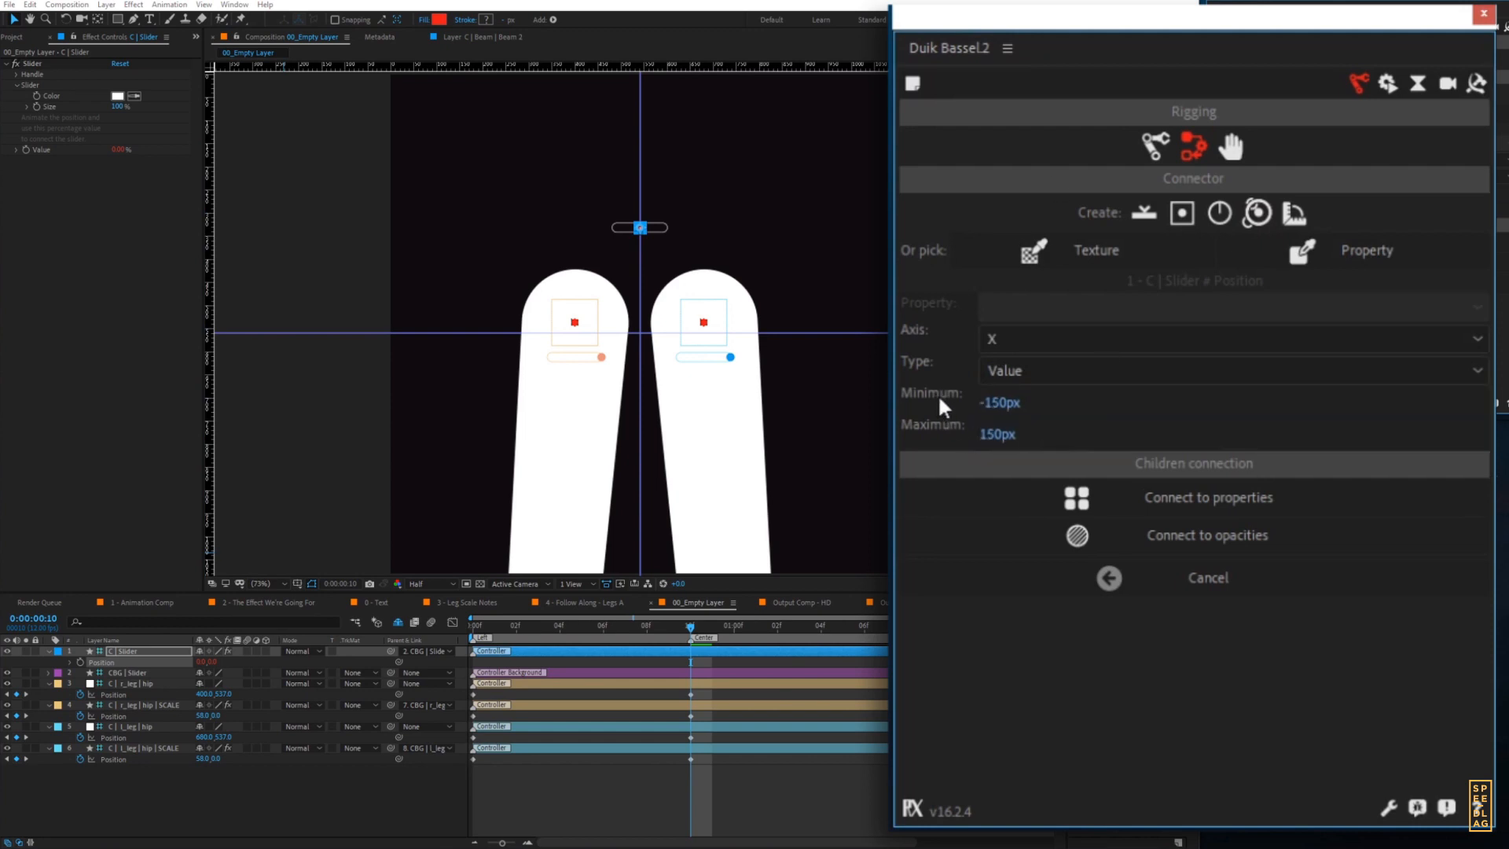
# - Connect the keyframed Position properties of both hip controllers and both SCALE sliders to the connector
pyautogui.click(1019, 535)
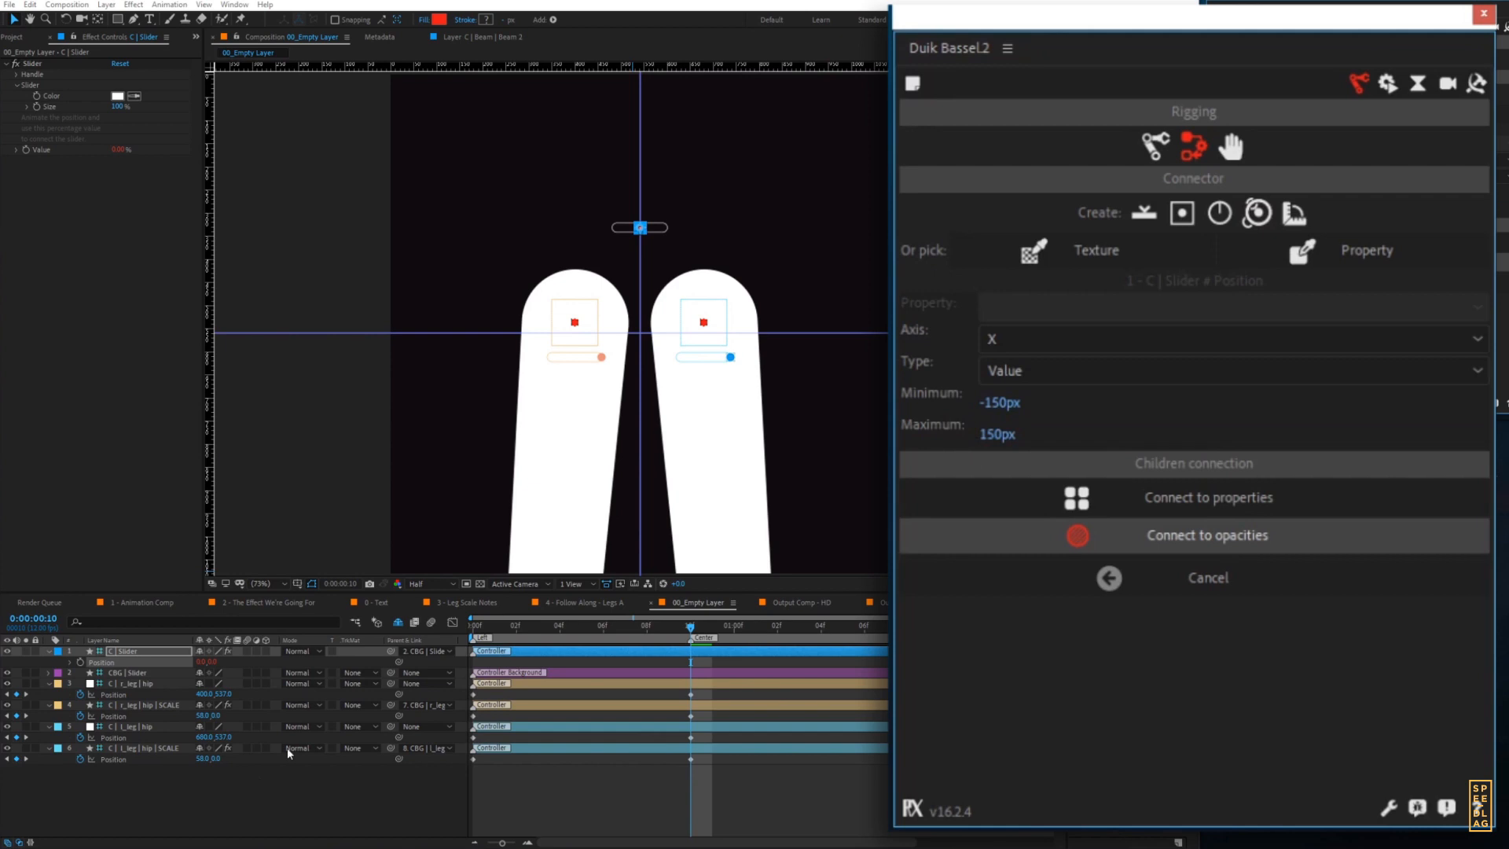
pyautogui.moveTo(899, 802); pyautogui.dragTo(451, 688)
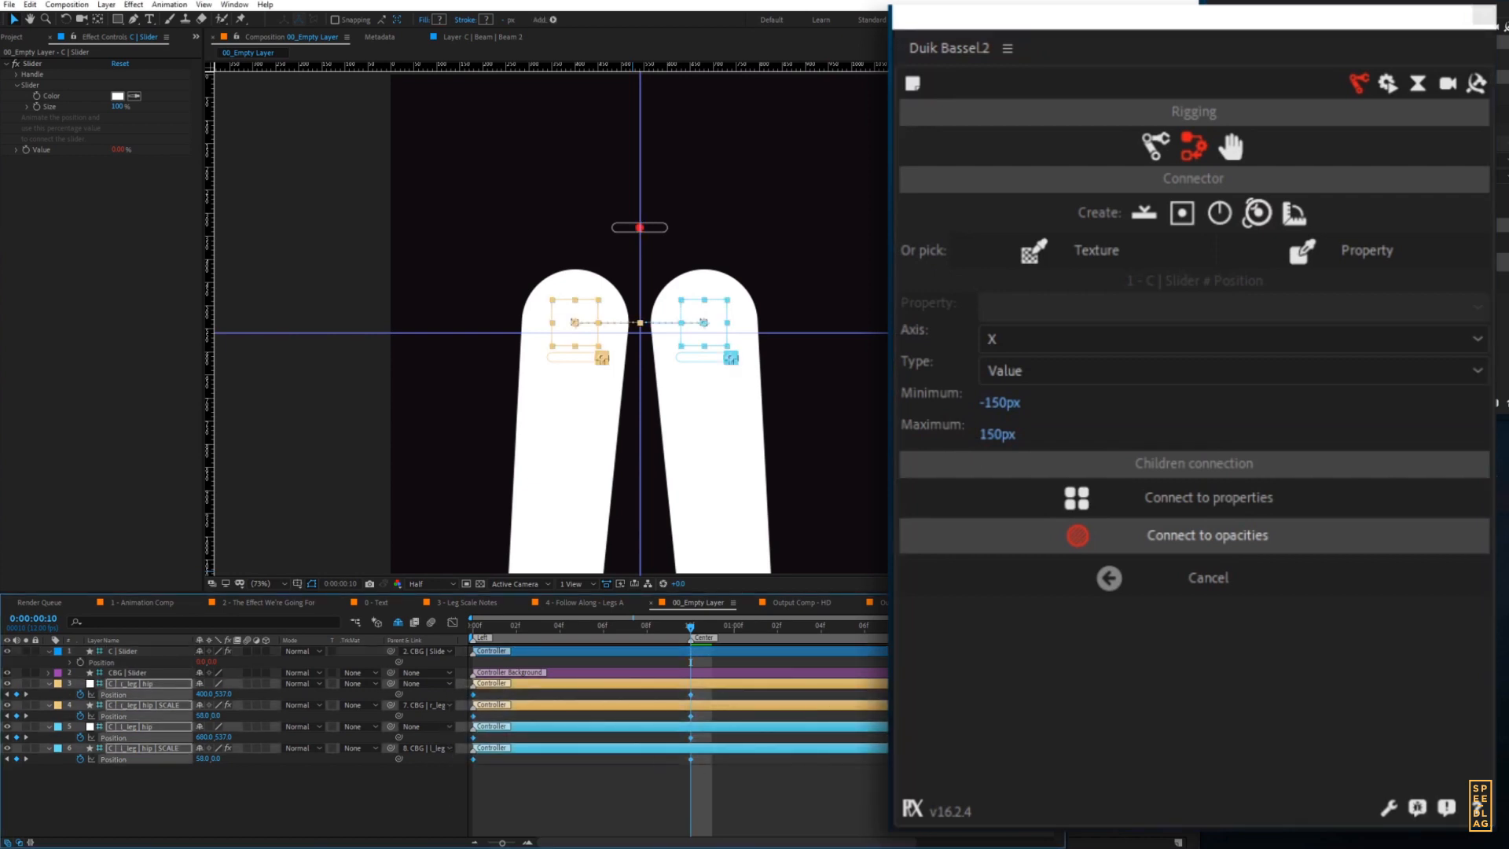
pyautogui.click(1165, 495)
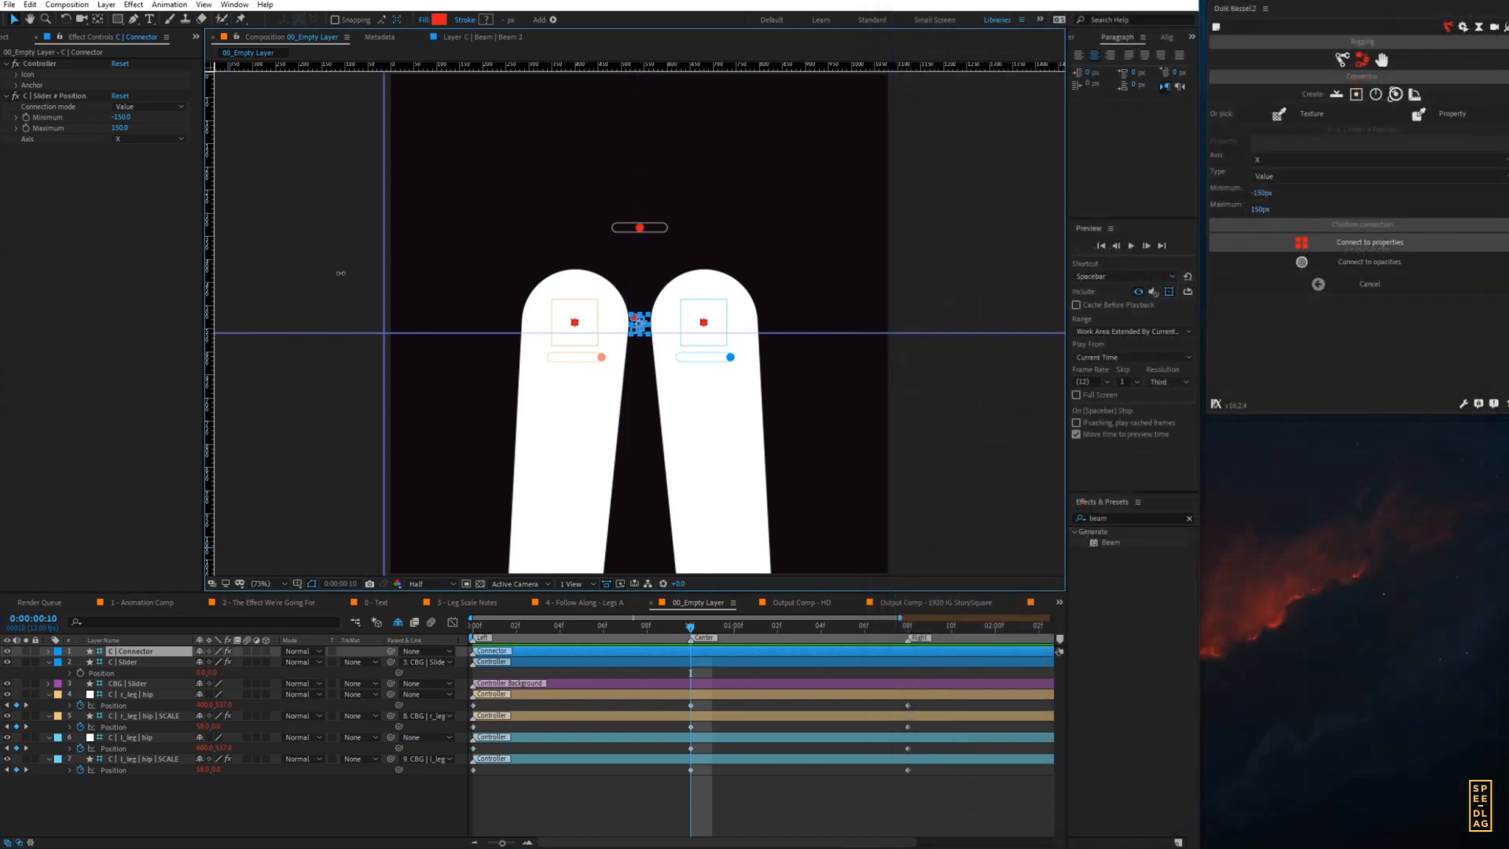
# - Move the connector controller into the composition's upper-left corner, and lock, hide and shy its layer
pyautogui.moveTo(640, 329); pyautogui.dragTo(434, 116)
pyautogui.click(34, 650)
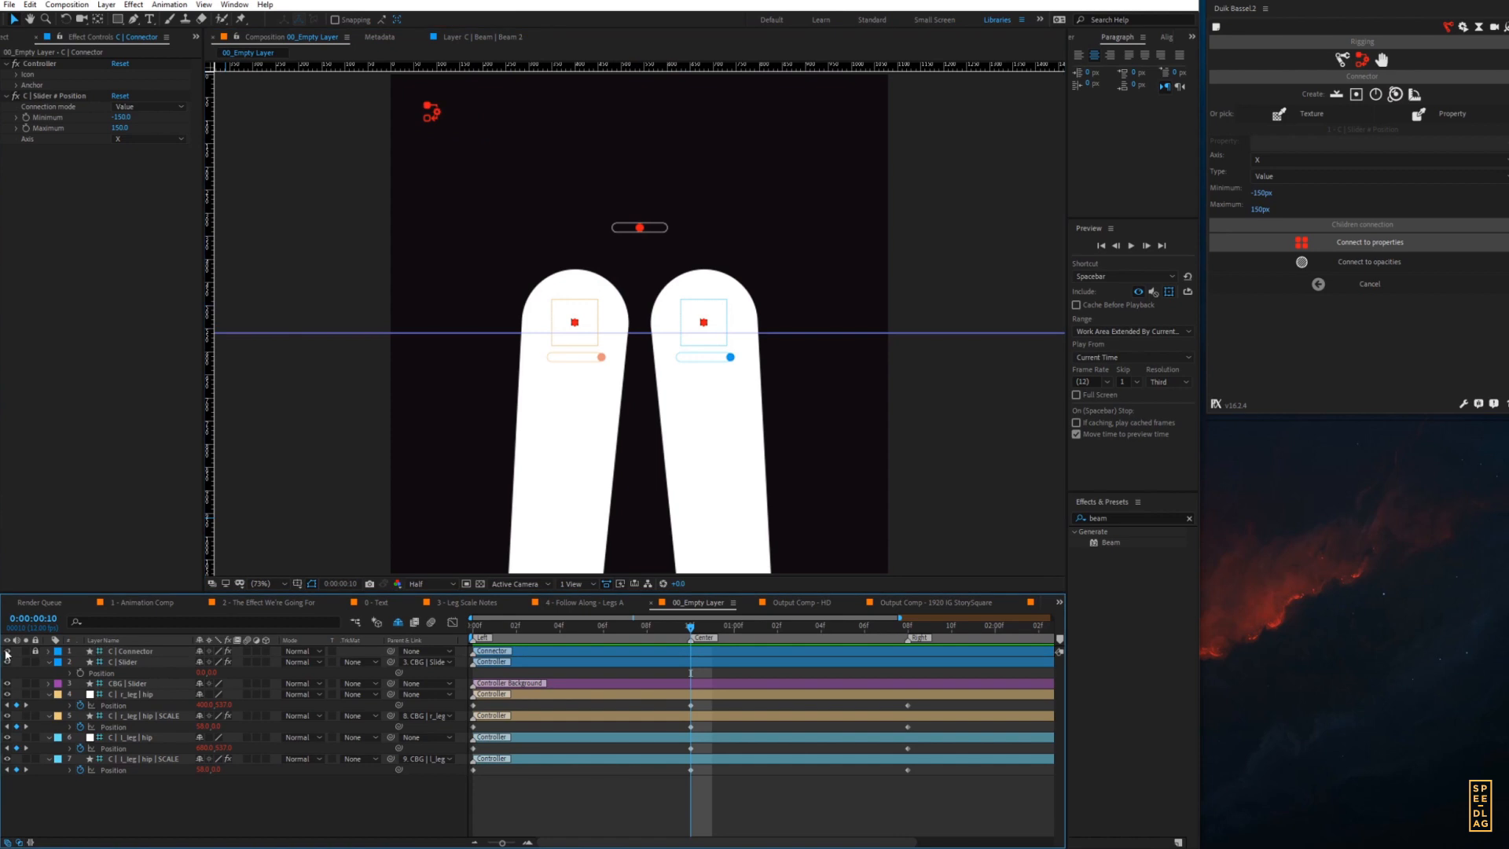
pyautogui.click(199, 651)
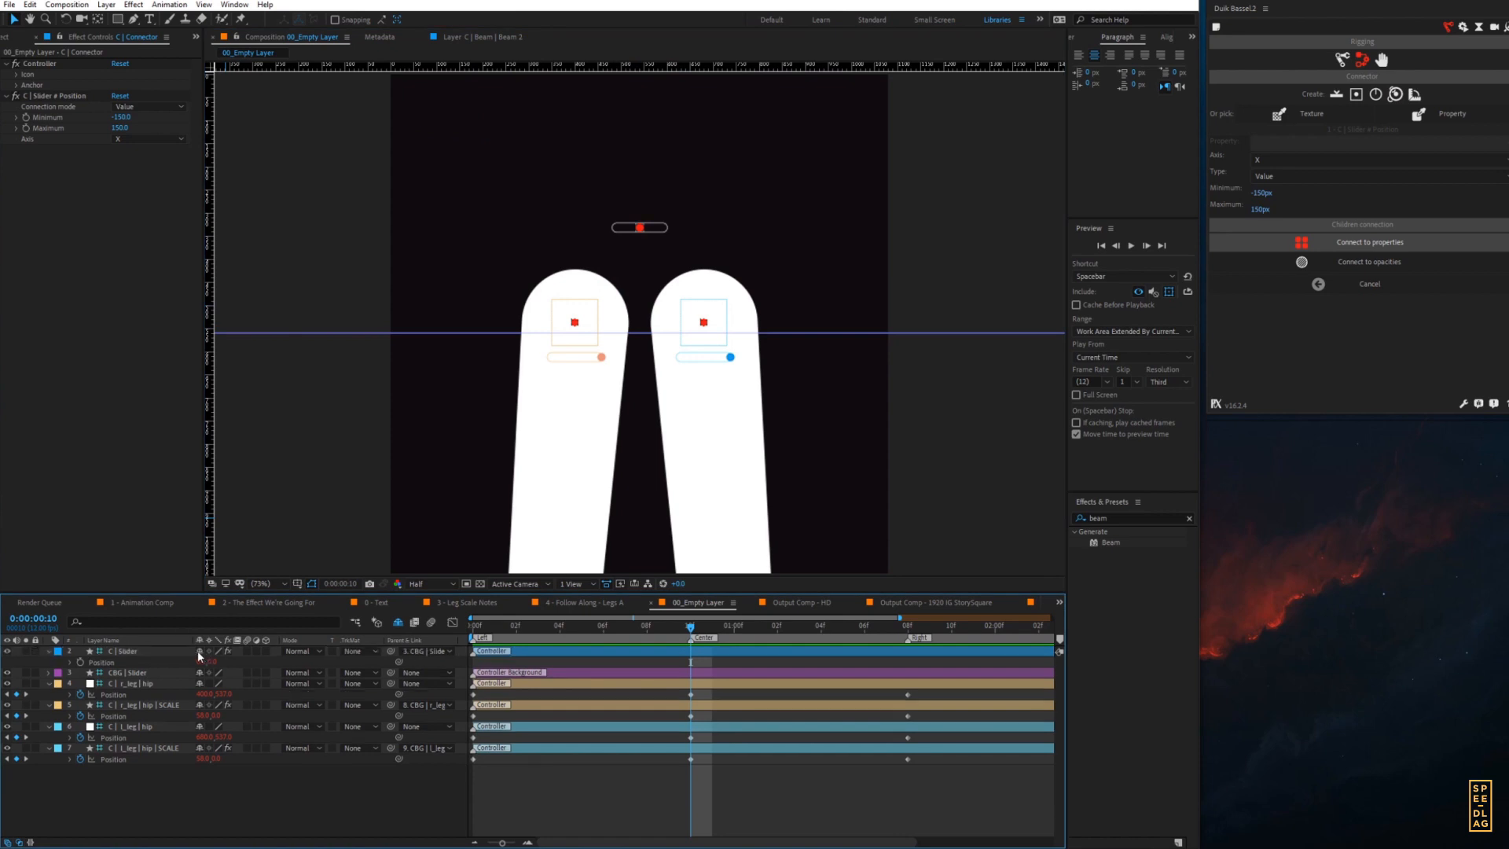
# - Enlarge the C | Slider controller, setting its track size to 300% and its handle size to 270%
pyautogui.click(641, 229)
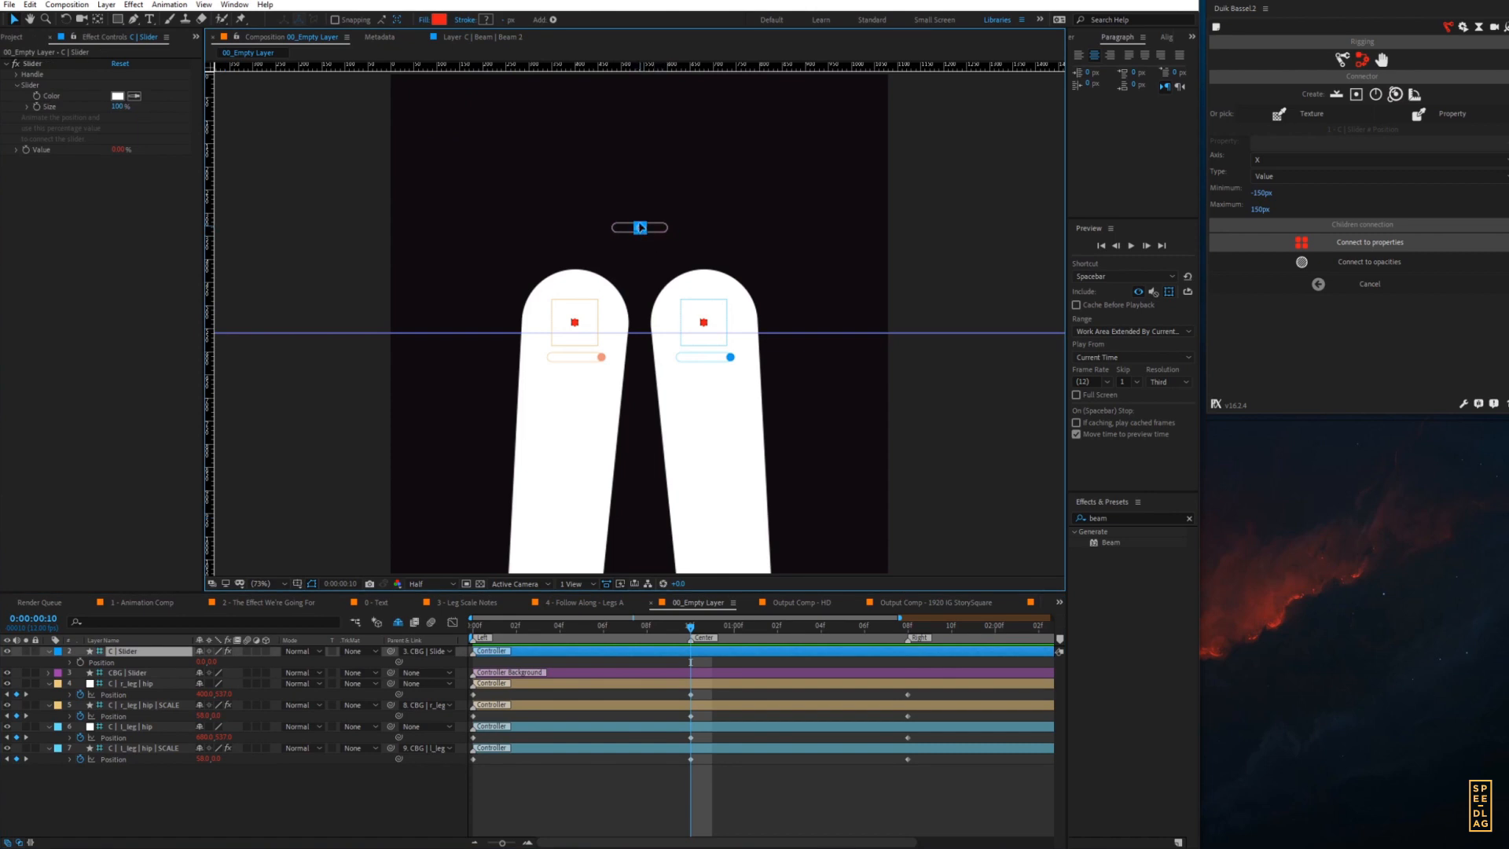
pyautogui.moveTo(641, 228); pyautogui.dragTo(642, 445)
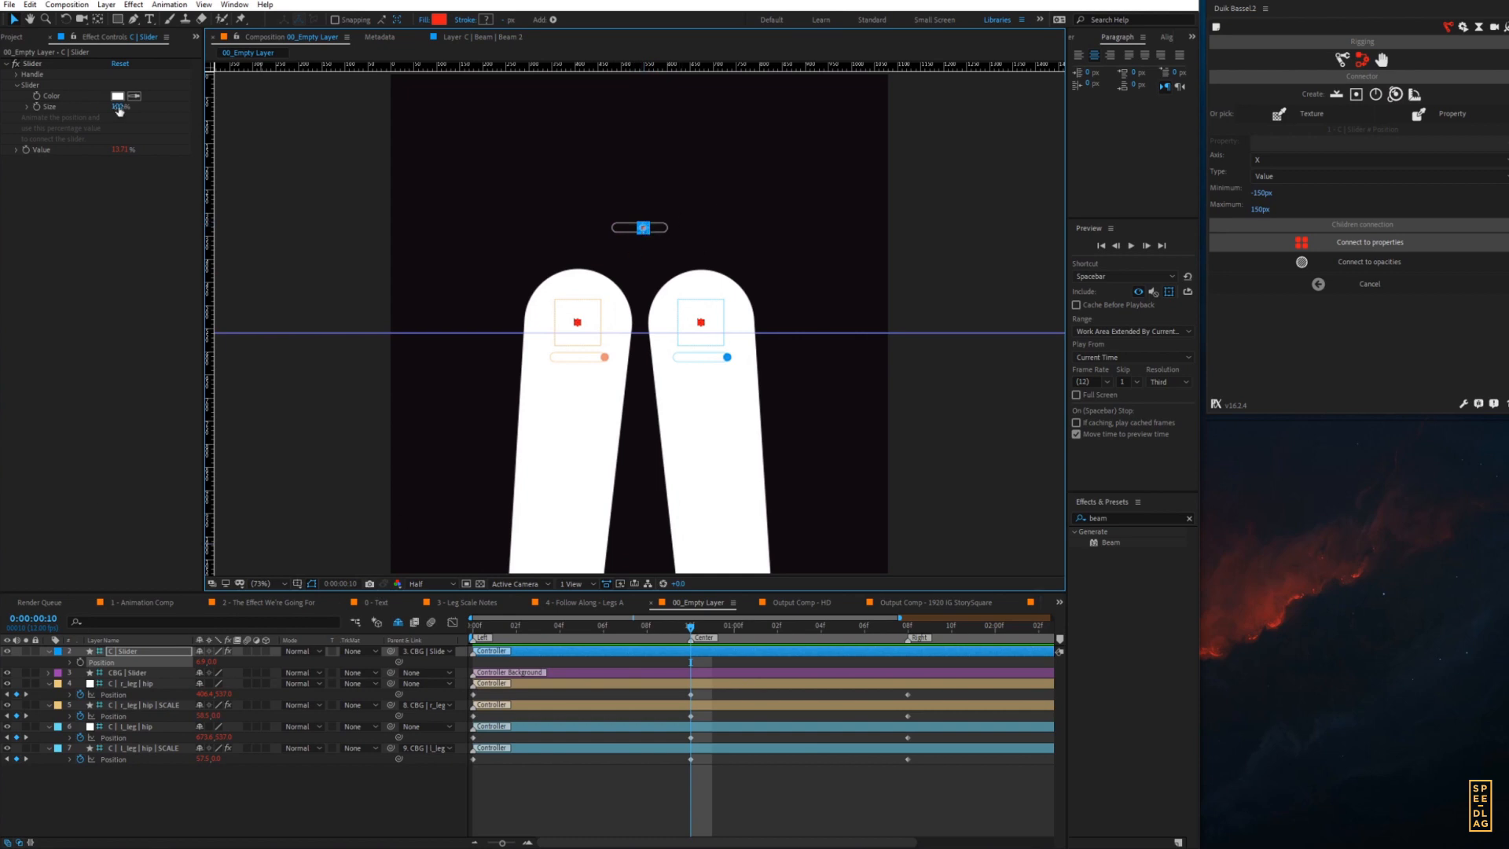
pyautogui.click(17, 74)
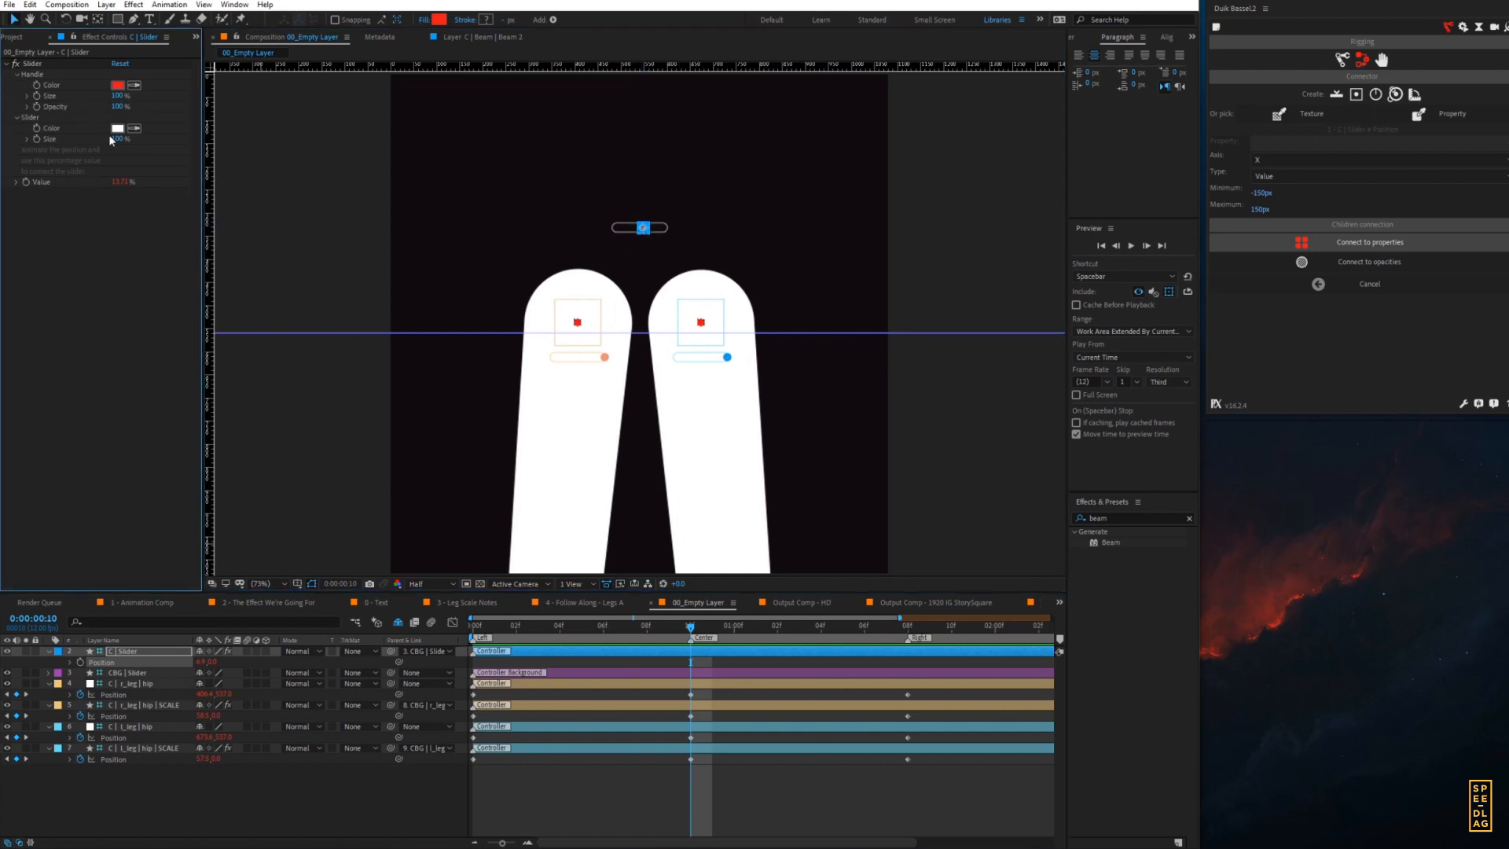
pyautogui.click(119, 138)
pyautogui.write('300')
pyautogui.press('Return')
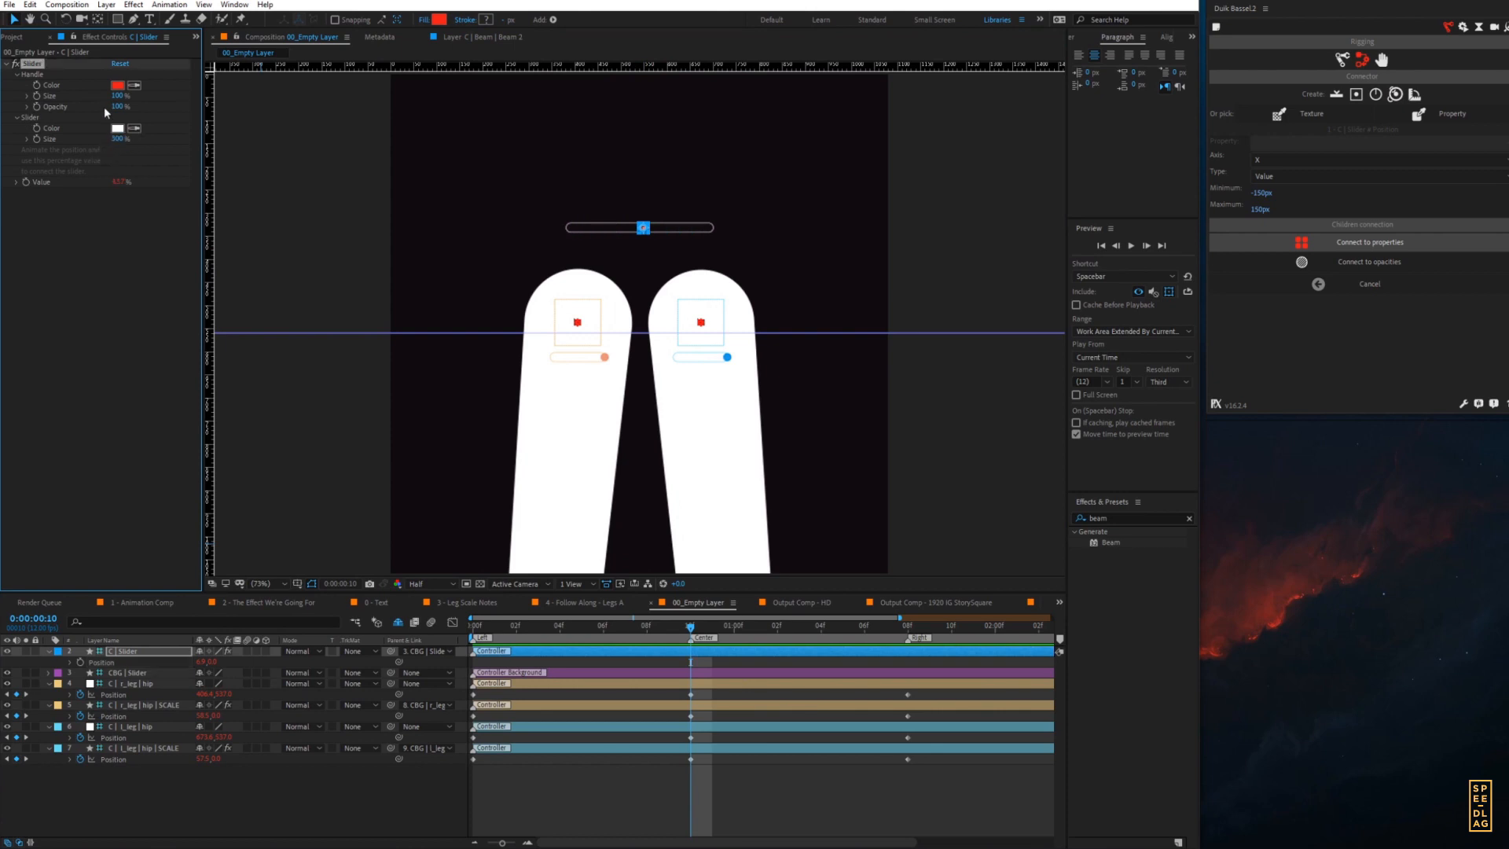
pyautogui.moveTo(116, 96); pyautogui.dragTo(124, 96)
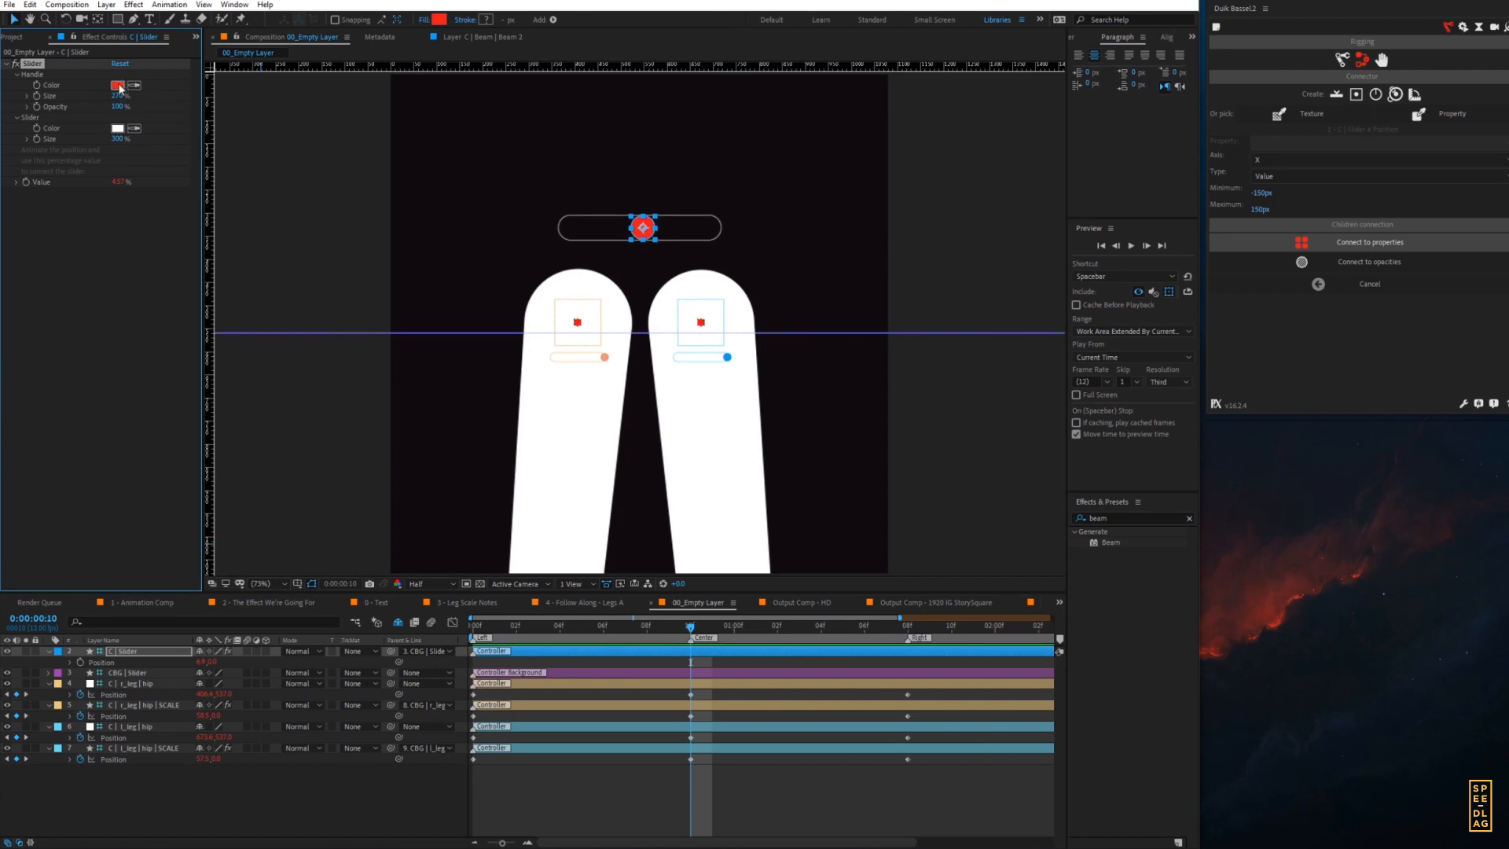
# - Change the handle colour of the C | Slider controller to bright green
pyautogui.click(117, 85)
pyautogui.click(138, 120)
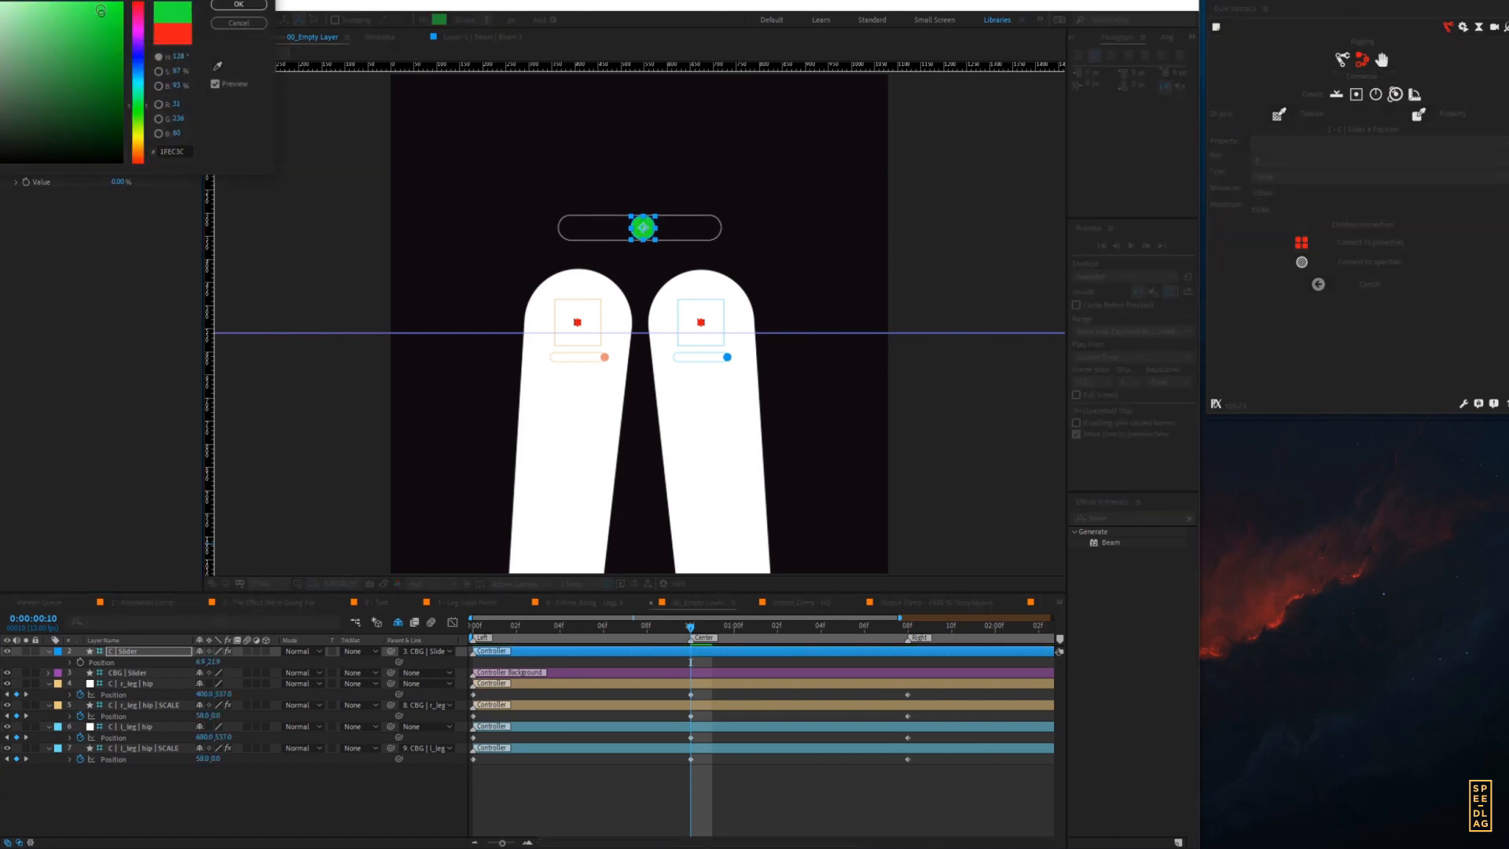
pyautogui.click(239, 5)
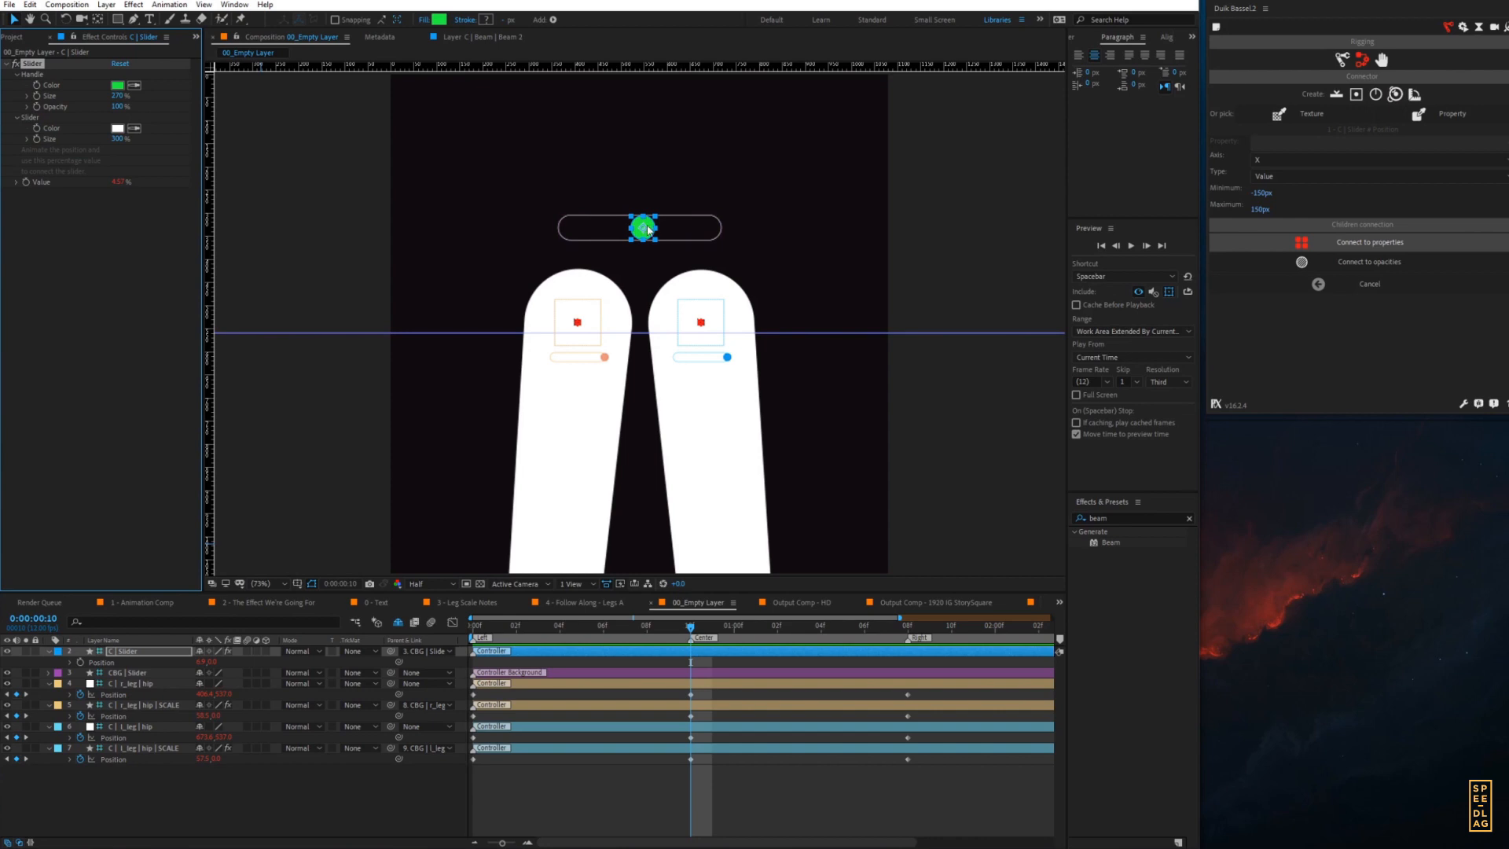
# - Test the connector by sliding the green handle back and forth along its track between the left and right turn poses
pyautogui.moveTo(643, 228); pyautogui.dragTo(708, 228)
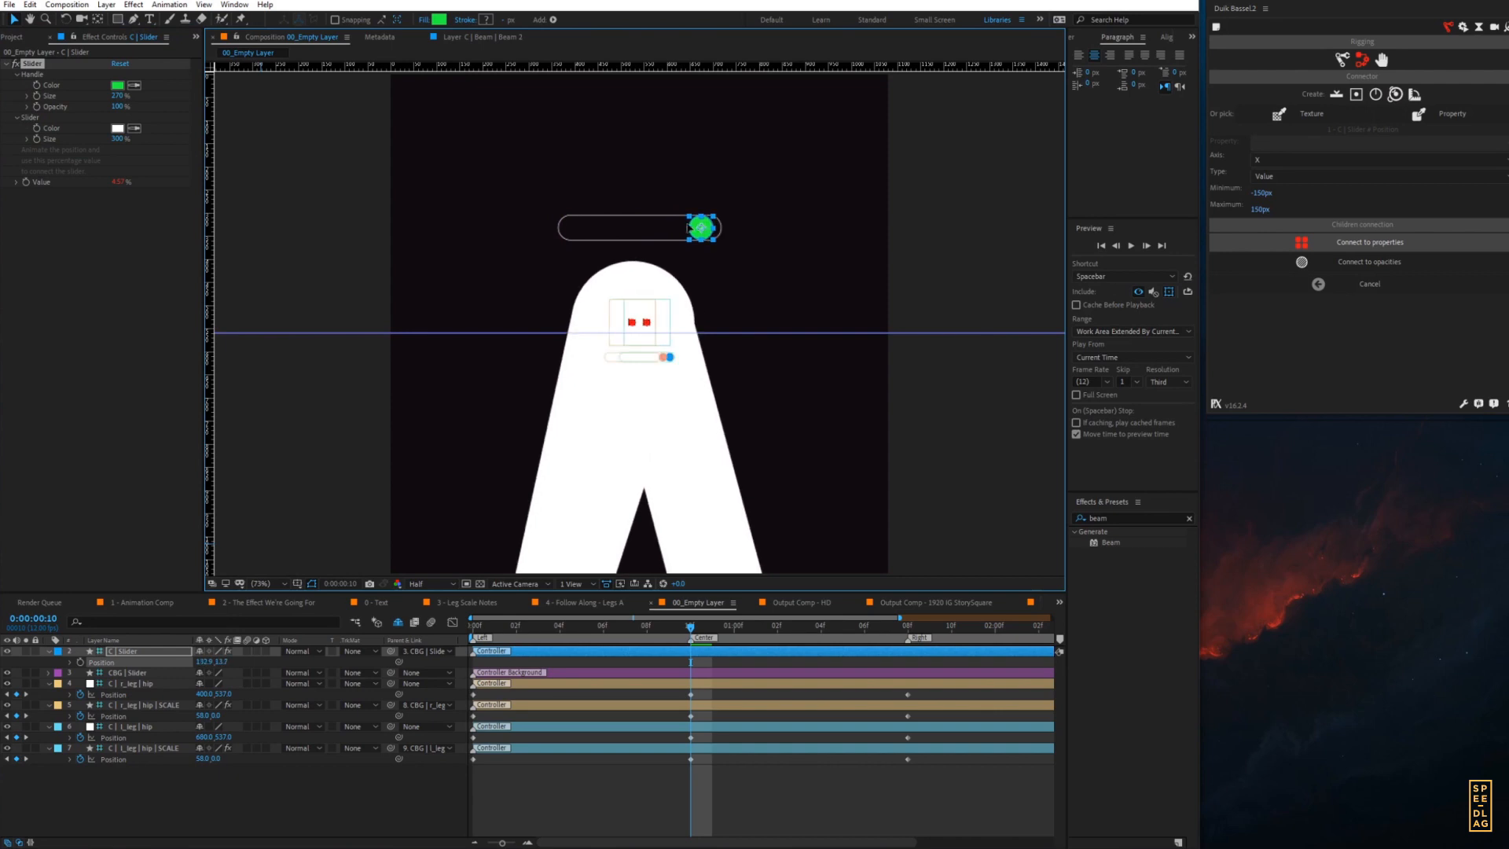
pyautogui.moveTo(586, 228)
pyautogui.mouseDown()
pyautogui.moveTo(559, 225)
pyautogui.moveTo(608, 232)
pyautogui.mouseUp()
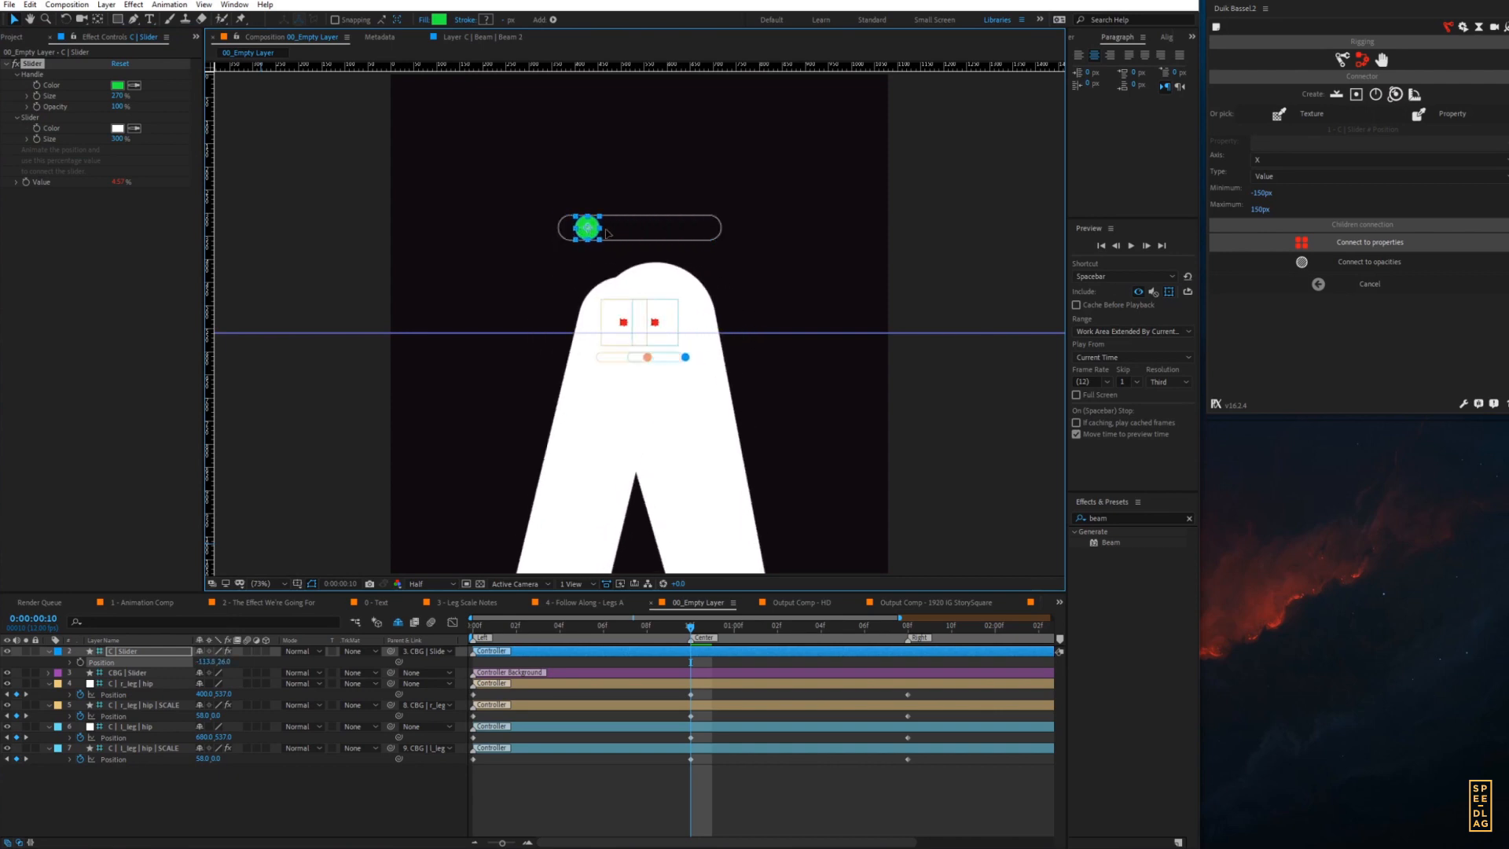
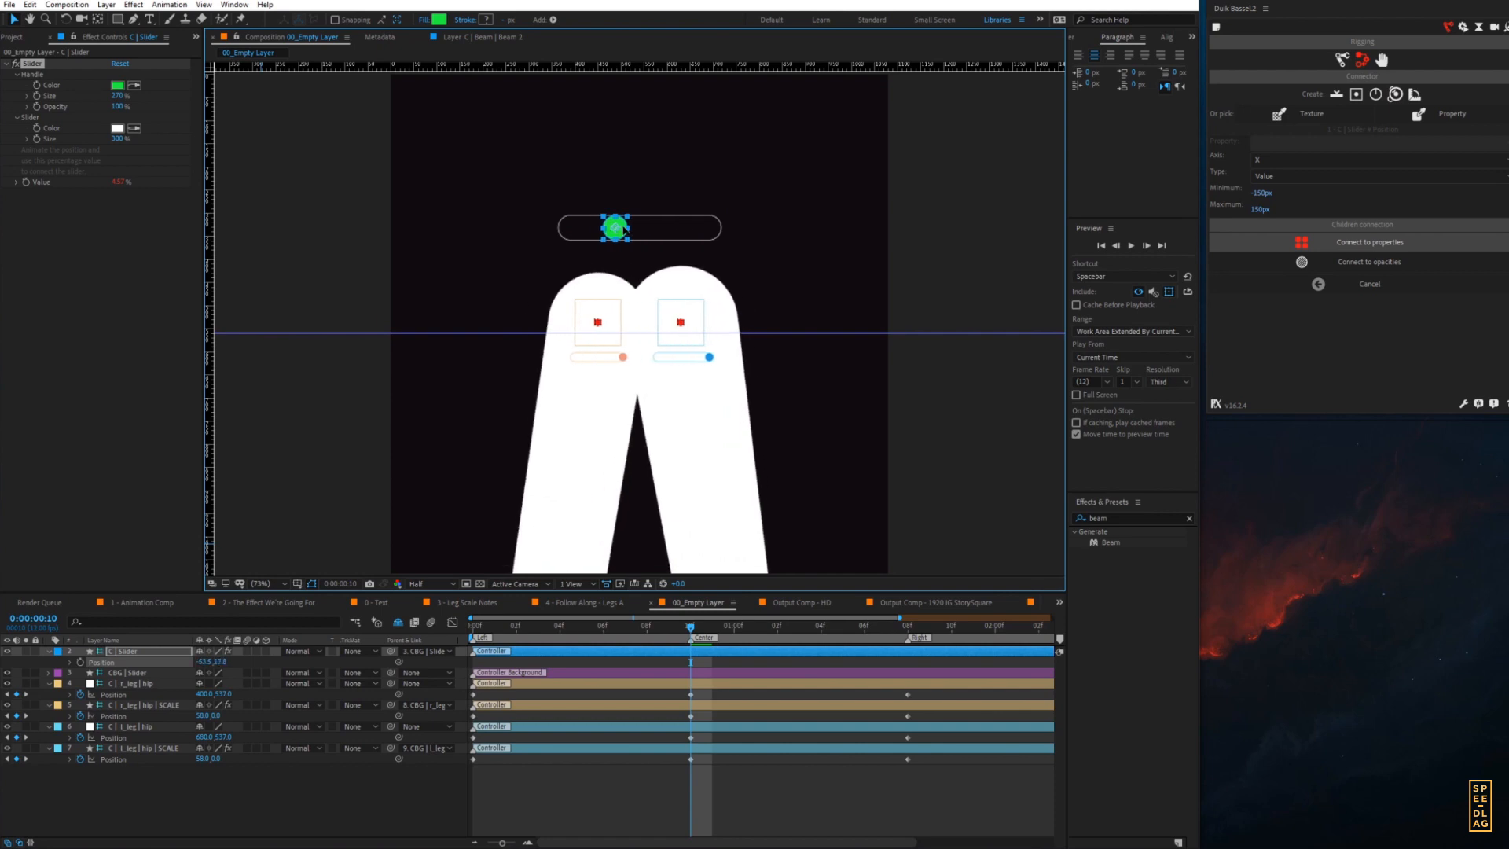
pyautogui.moveTo(641, 205); pyautogui.dragTo(606, 234)
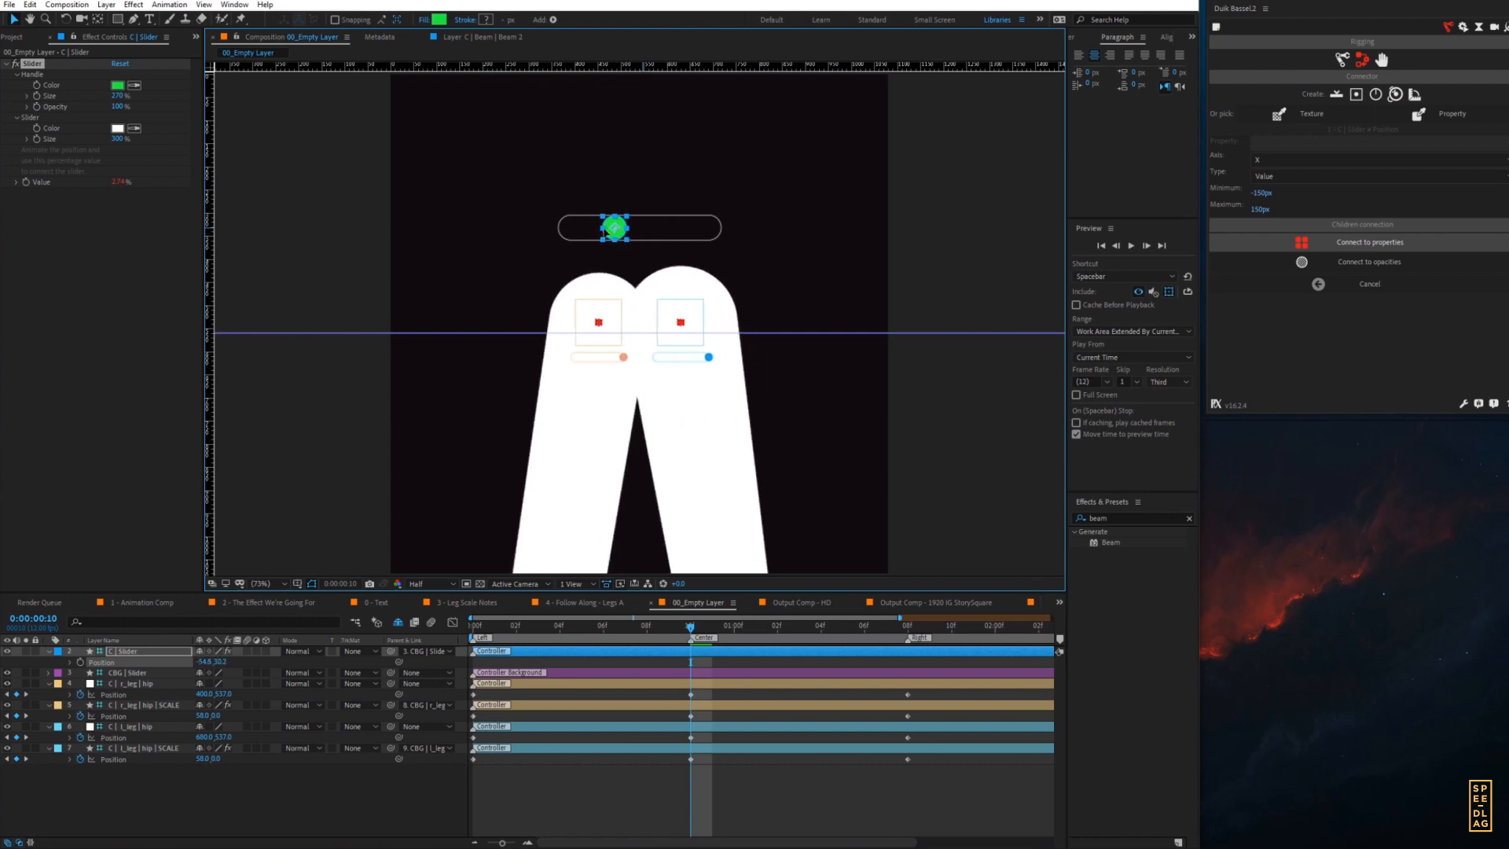
pyautogui.moveTo(615, 229); pyautogui.dragTo(644, 230)
pyautogui.moveTo(641, 310); pyautogui.dragTo(640, 312)
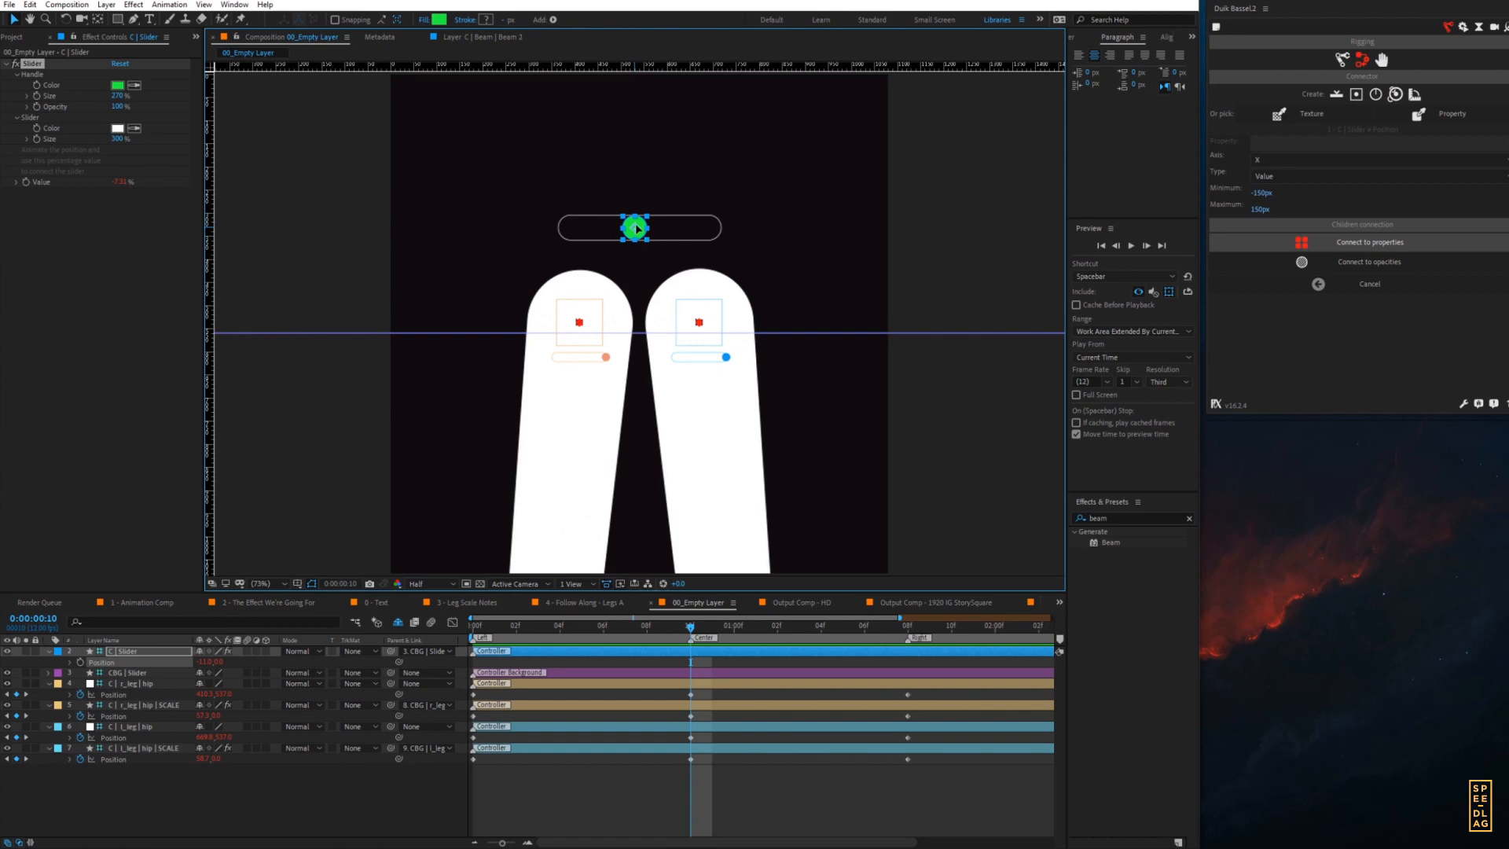
pyautogui.moveTo(636, 228)
pyautogui.mouseDown()
pyautogui.moveTo(576, 228)
pyautogui.moveTo(659, 238)
pyautogui.mouseUp()
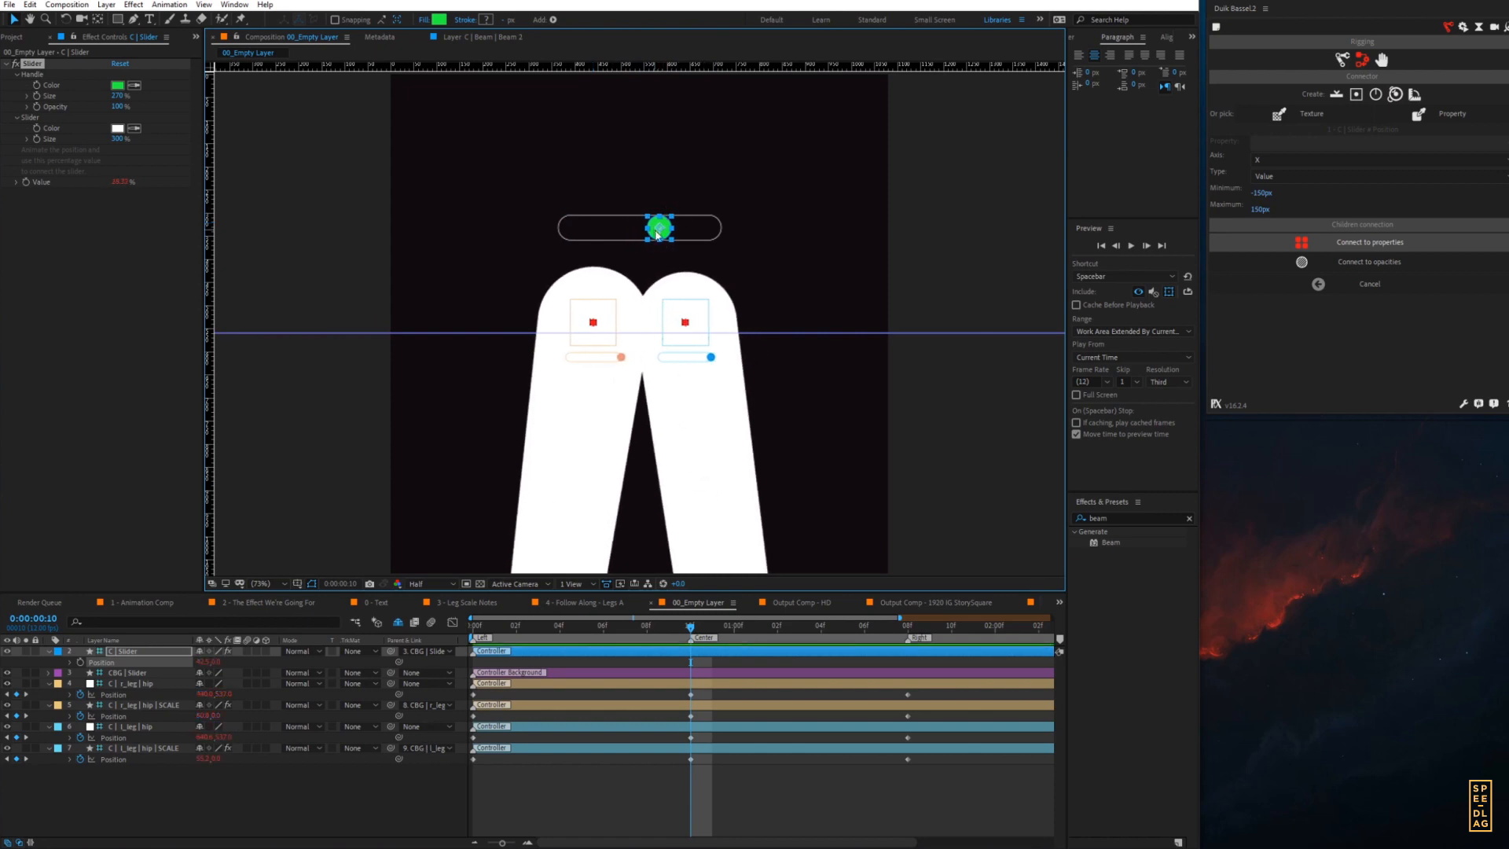
# - Slide the green handle closer to the middle of its track, and reveal the shy layers to unlock the two GEOM leg layers
pyautogui.moveTo(660, 230); pyautogui.dragTo(650, 230)
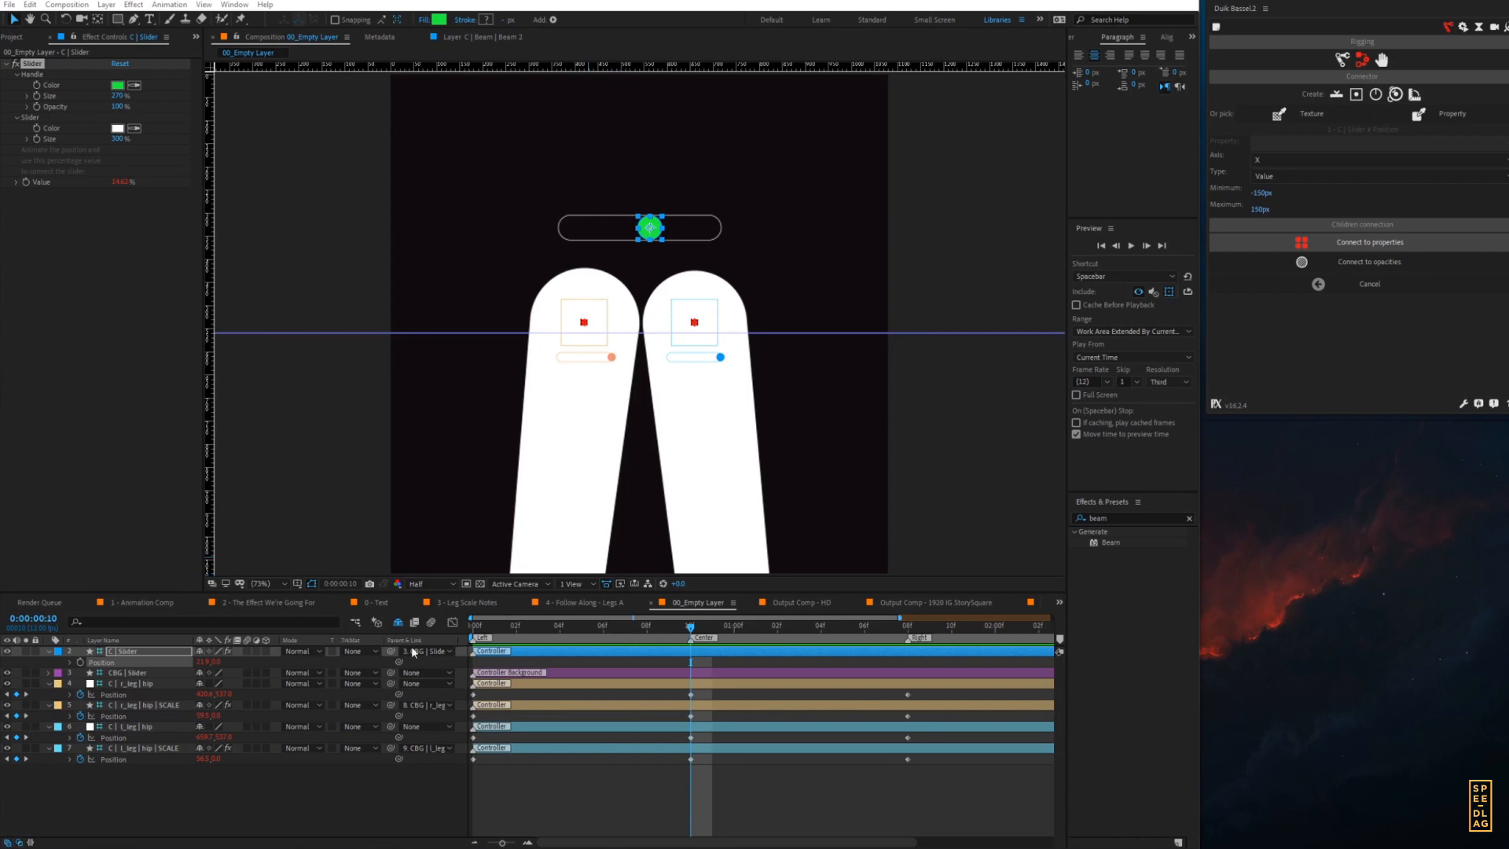
pyautogui.click(400, 624)
pyautogui.press('space')
pyautogui.moveTo(142, 784); pyautogui.dragTo(150, 542)
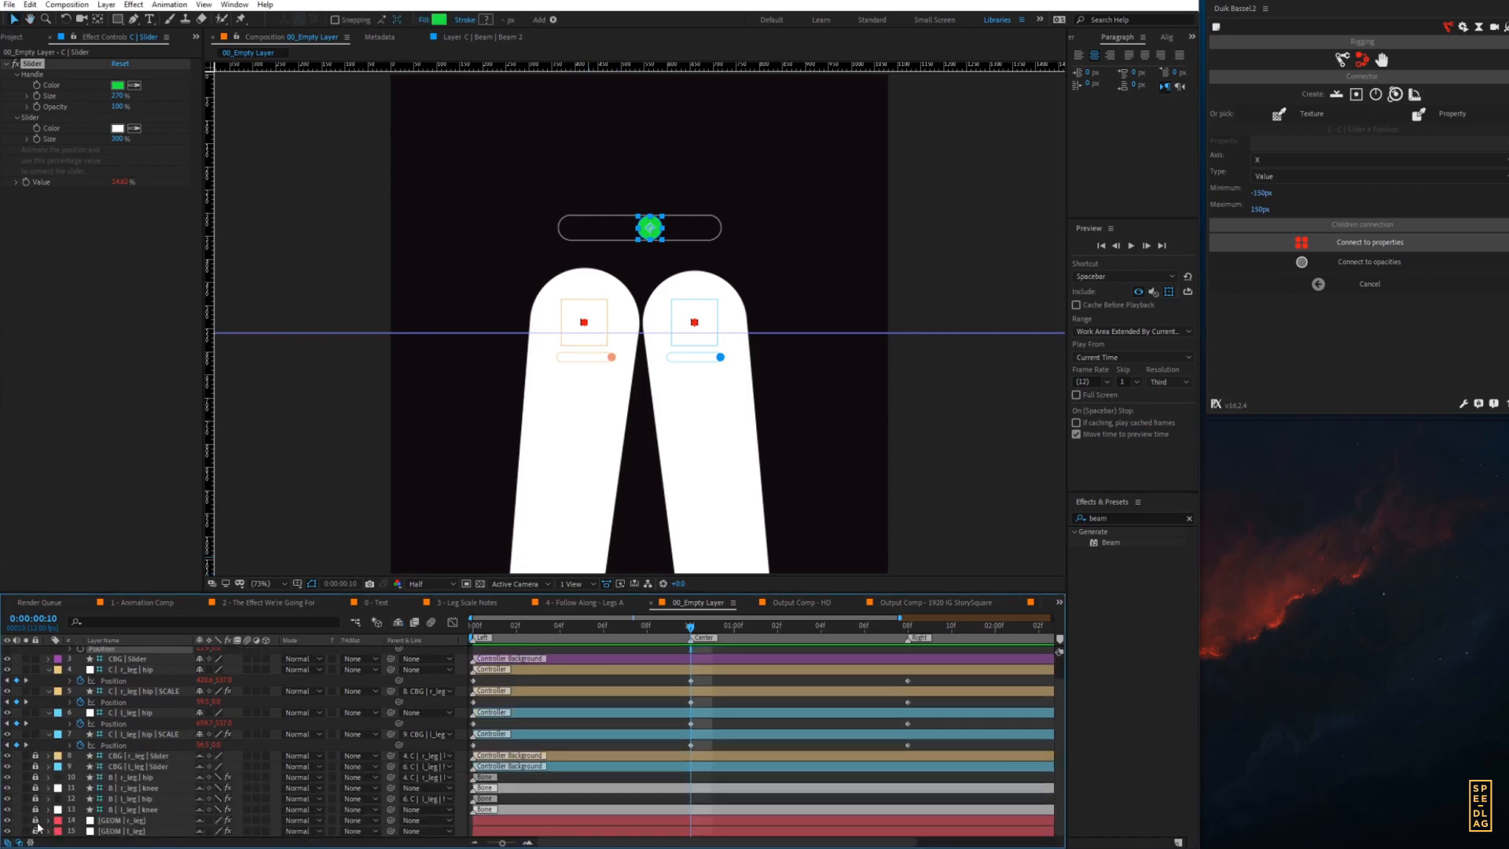
pyautogui.moveTo(36, 820); pyautogui.dragTo(36, 830)
# - Rename the GEOM | r_leg layer as GEOM | r_leg - FRONT
pyautogui.click(103, 821)
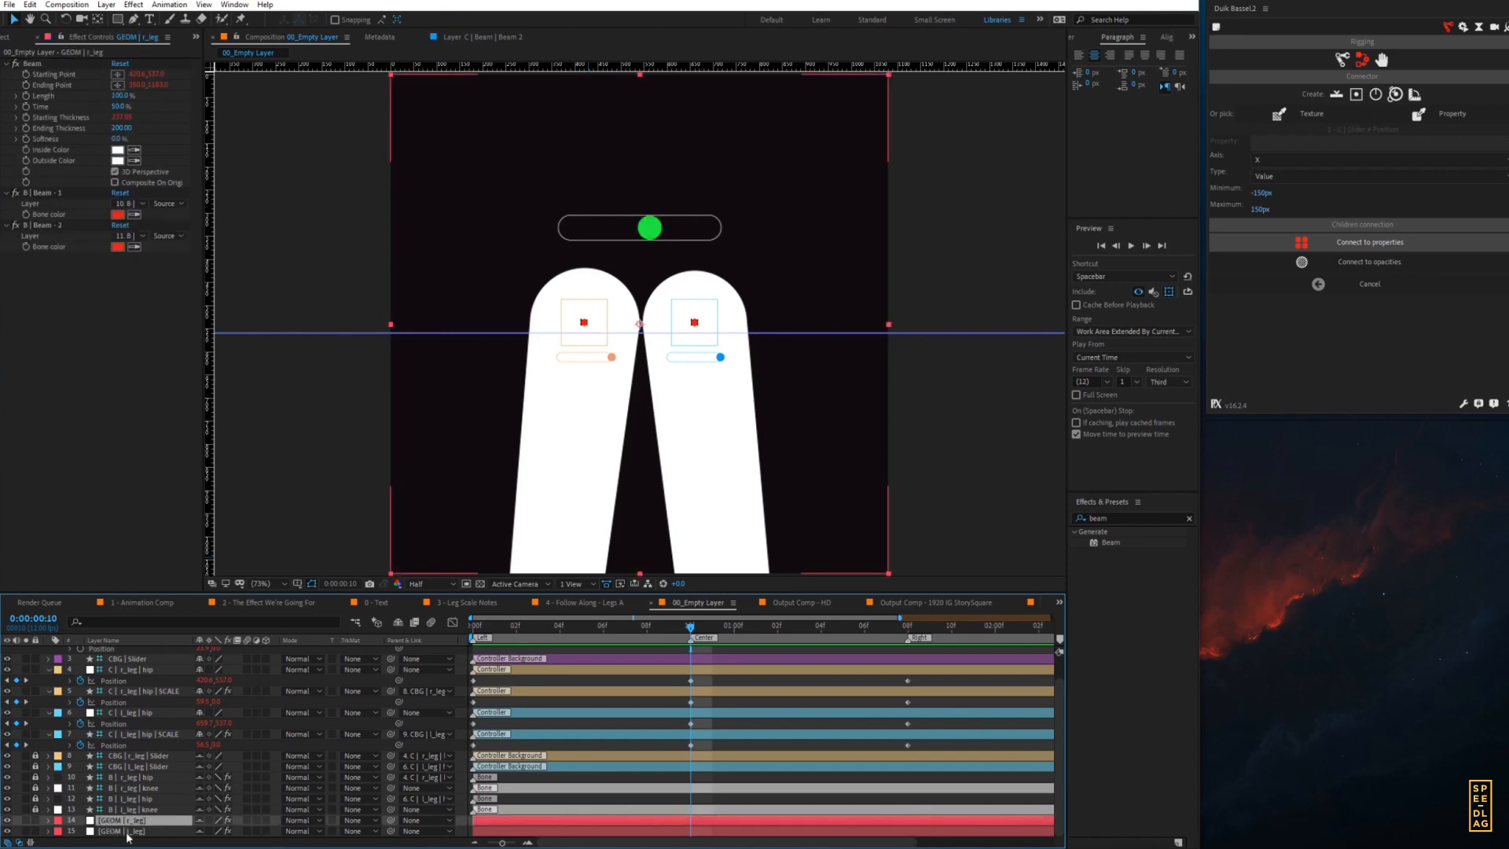
pyautogui.click(118, 830)
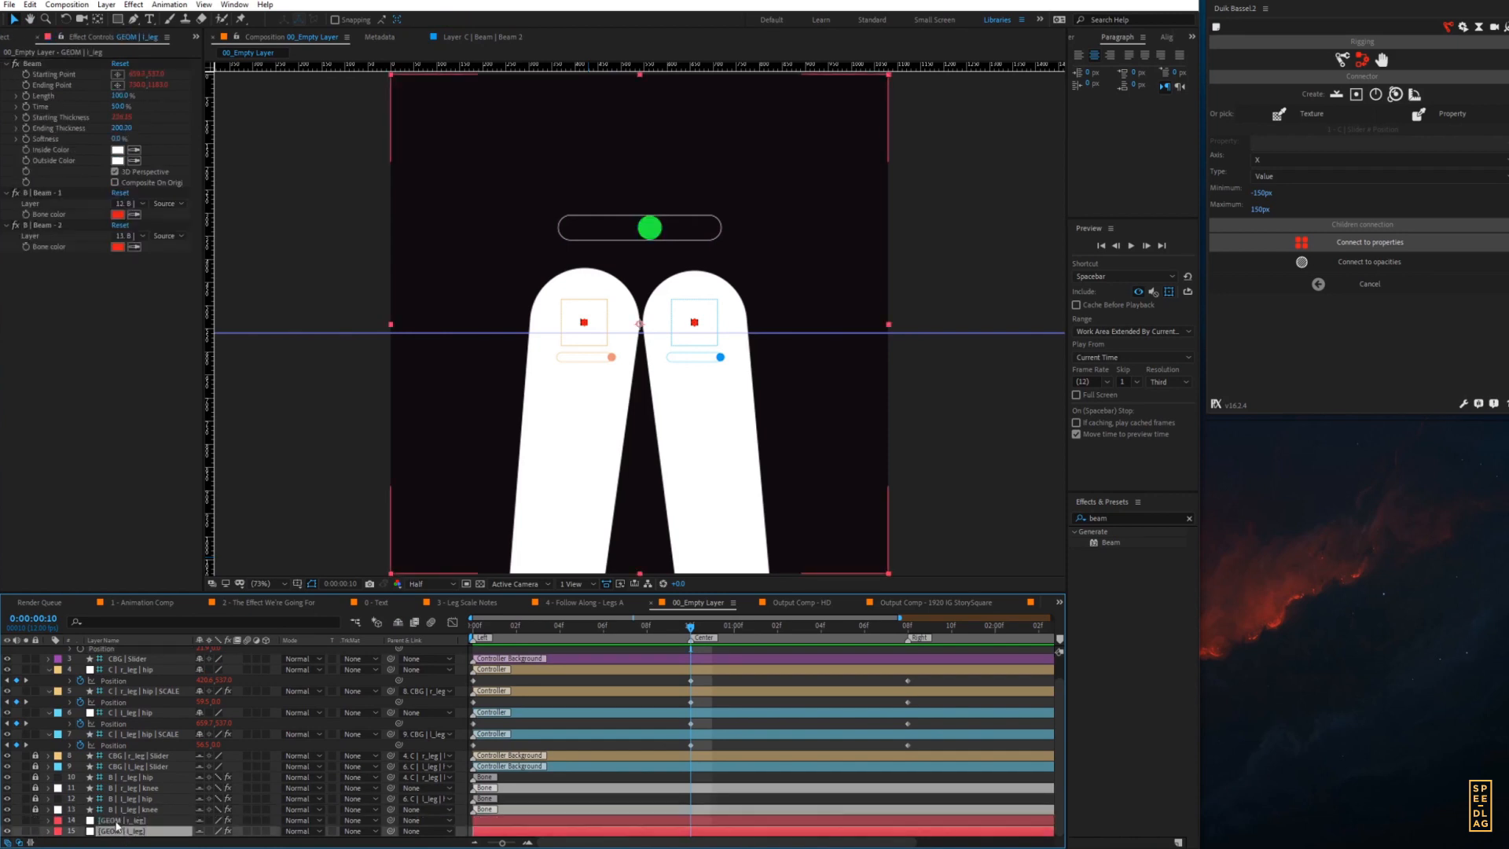
pyautogui.click(118, 820)
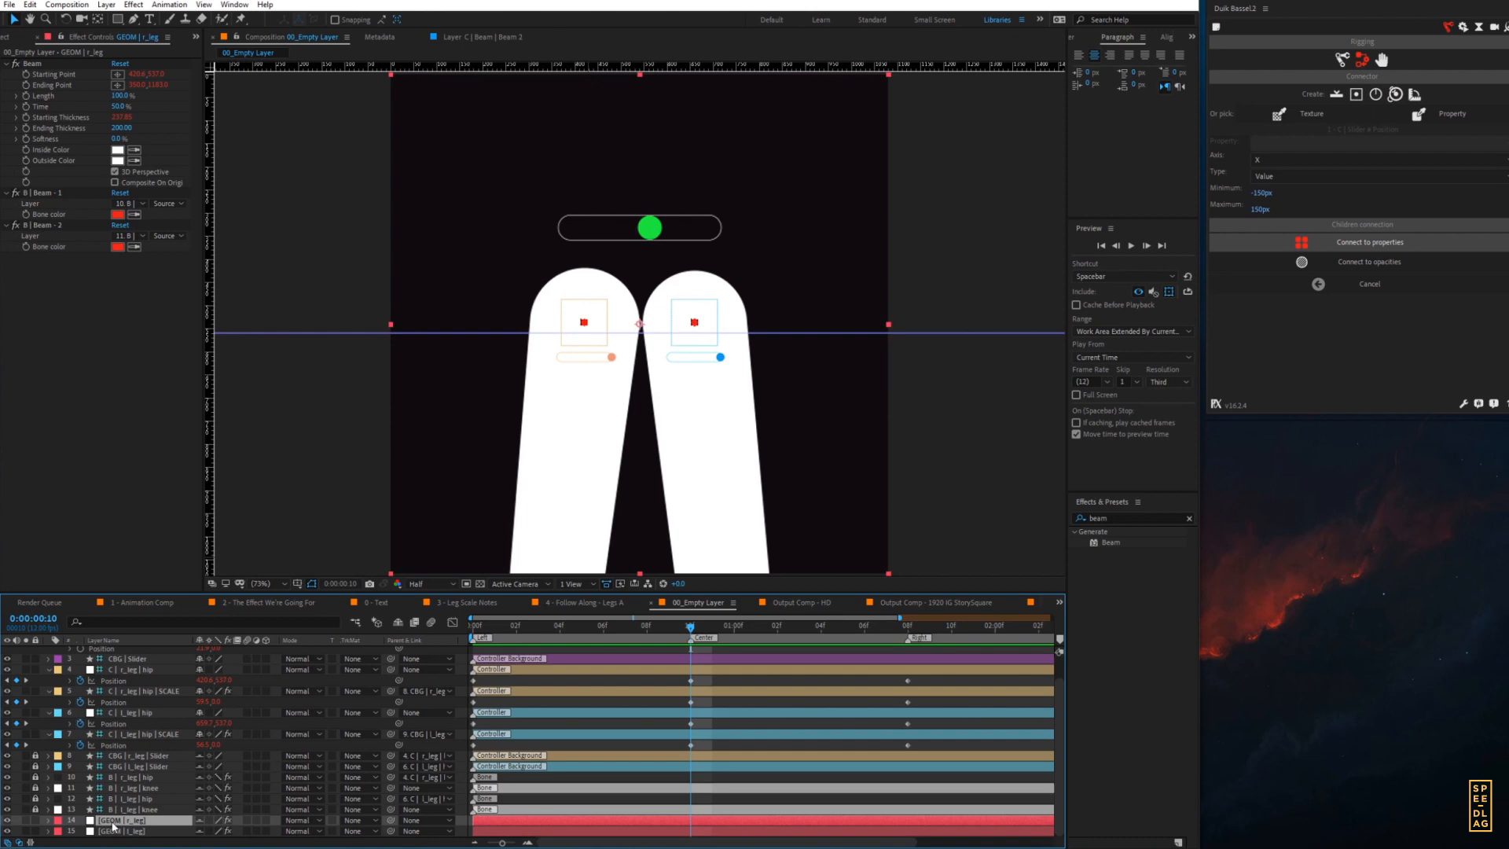
pyautogui.press('Return')
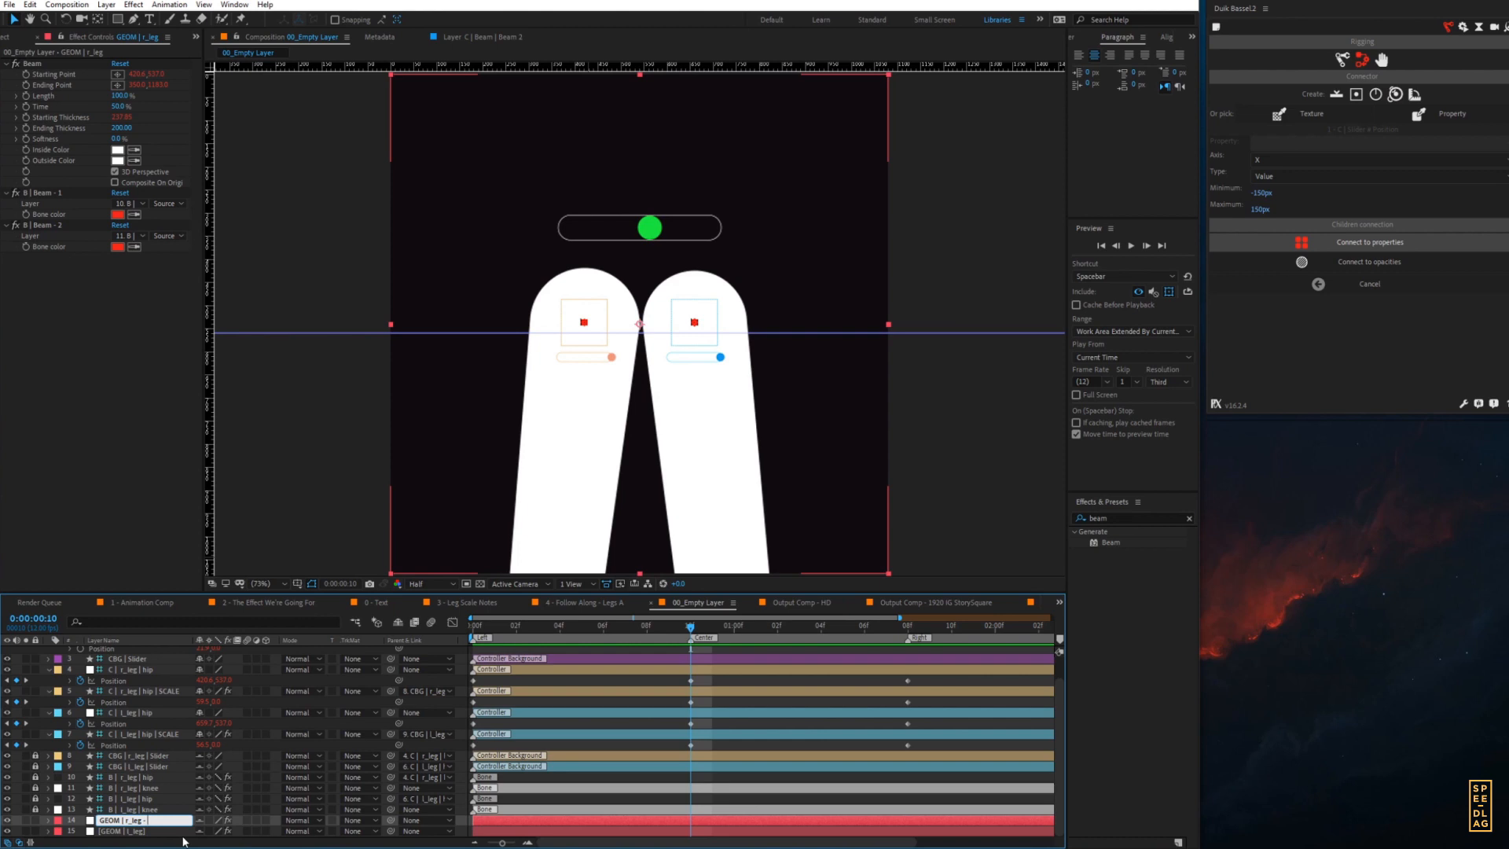
pyautogui.write('-')
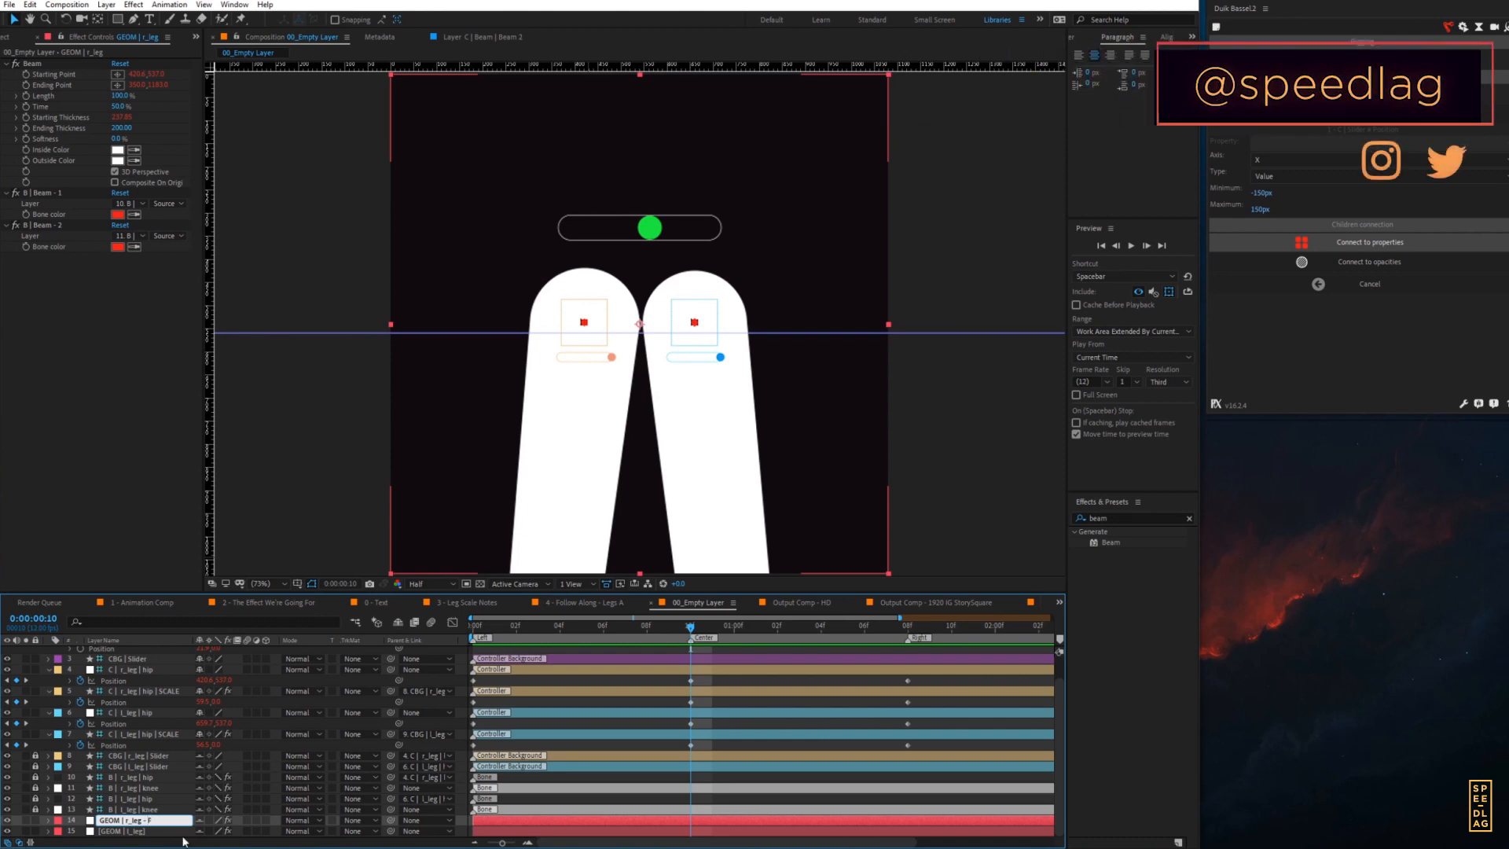
pyautogui.write(' FRONT')
pyautogui.press('Return')
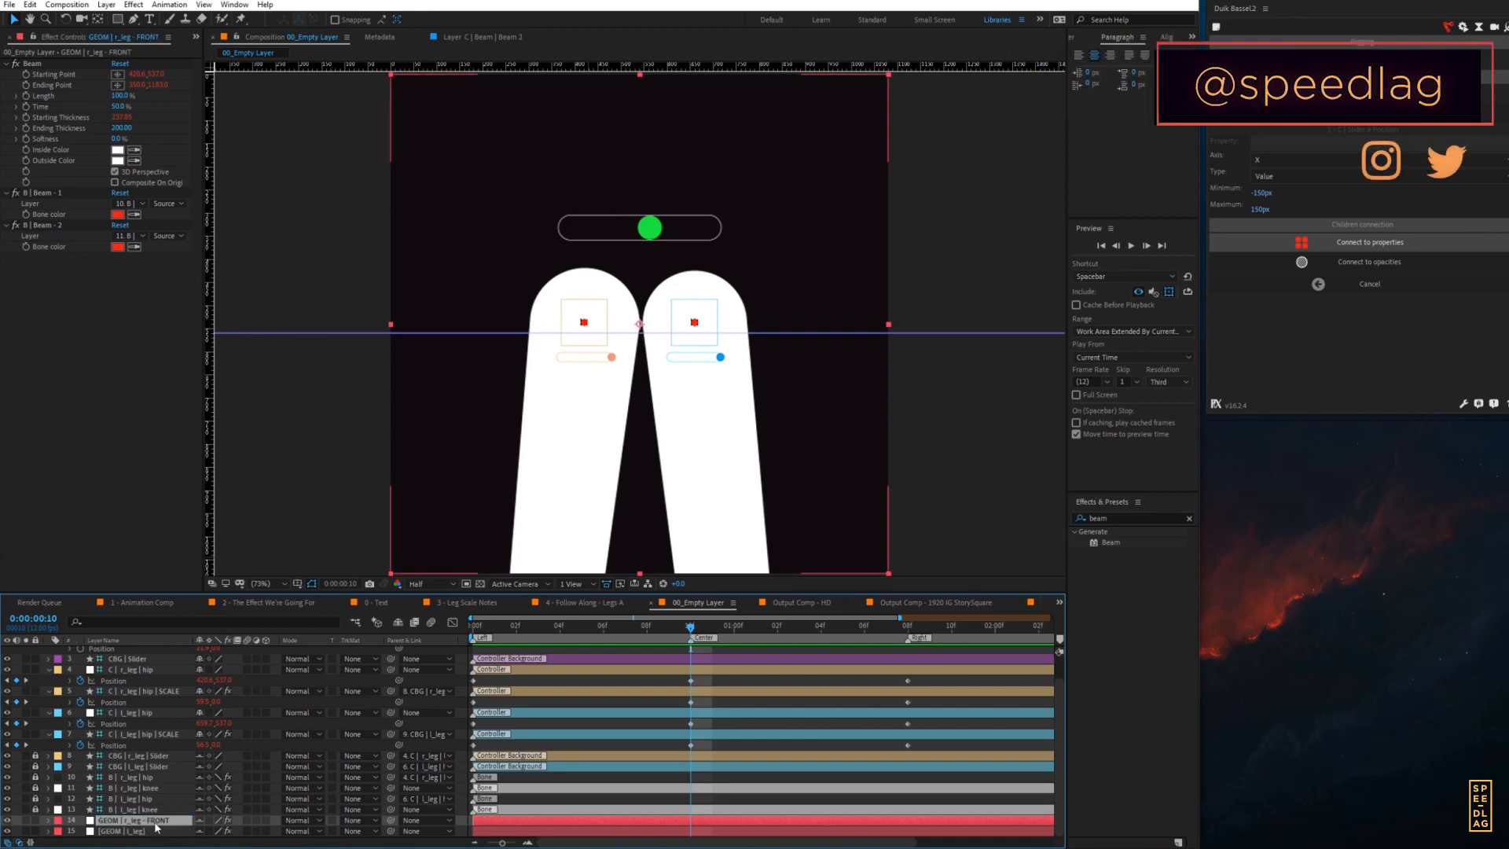
# - Rename the GEOM | l_leg layer as GEOM | l_leg - FRONT
pyautogui.click(137, 831)
pyautogui.press('Return')
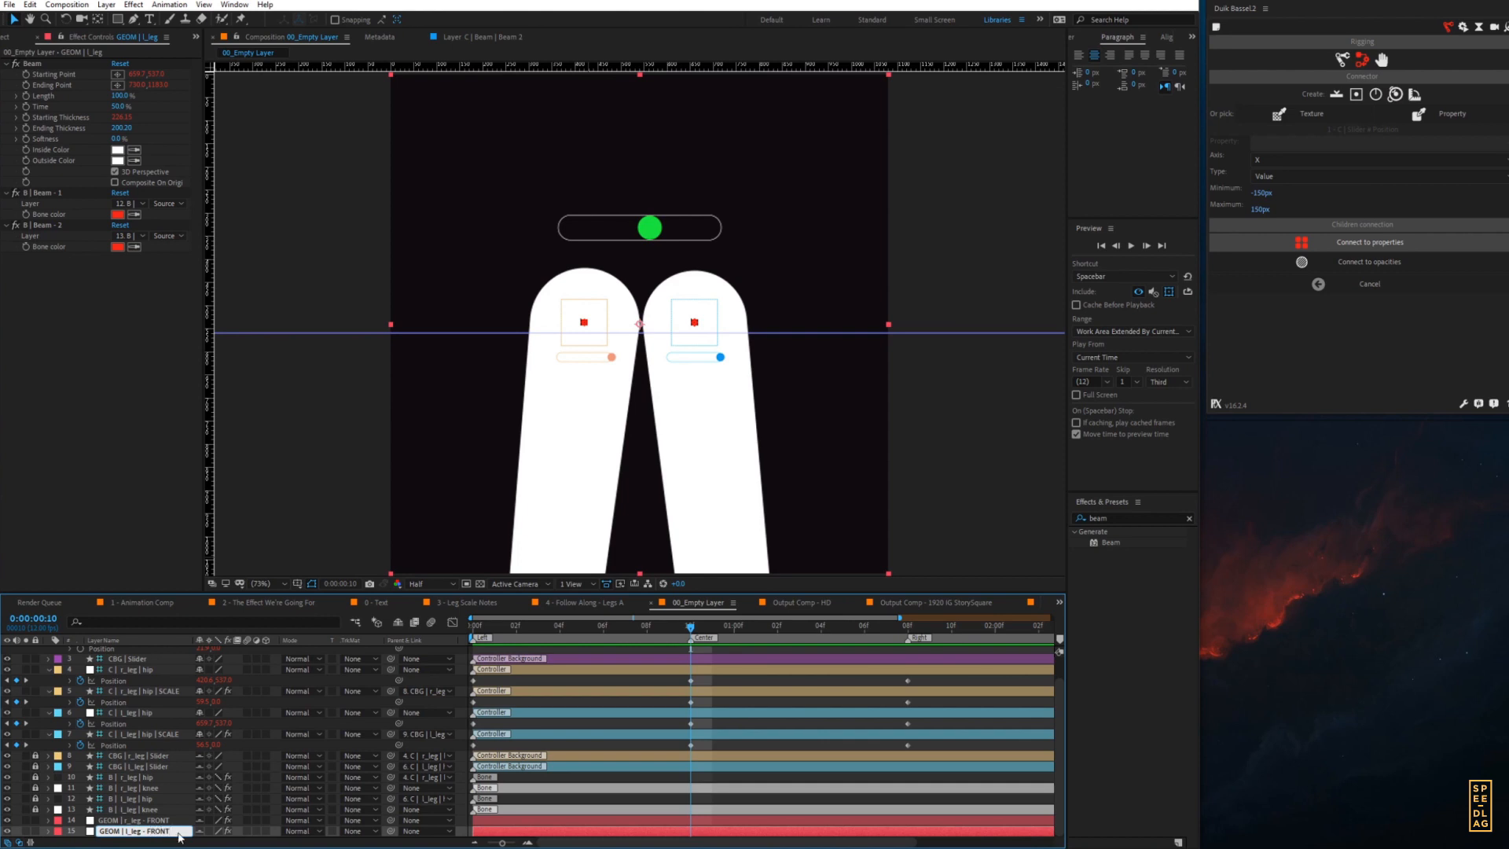
pyautogui.press('Return')
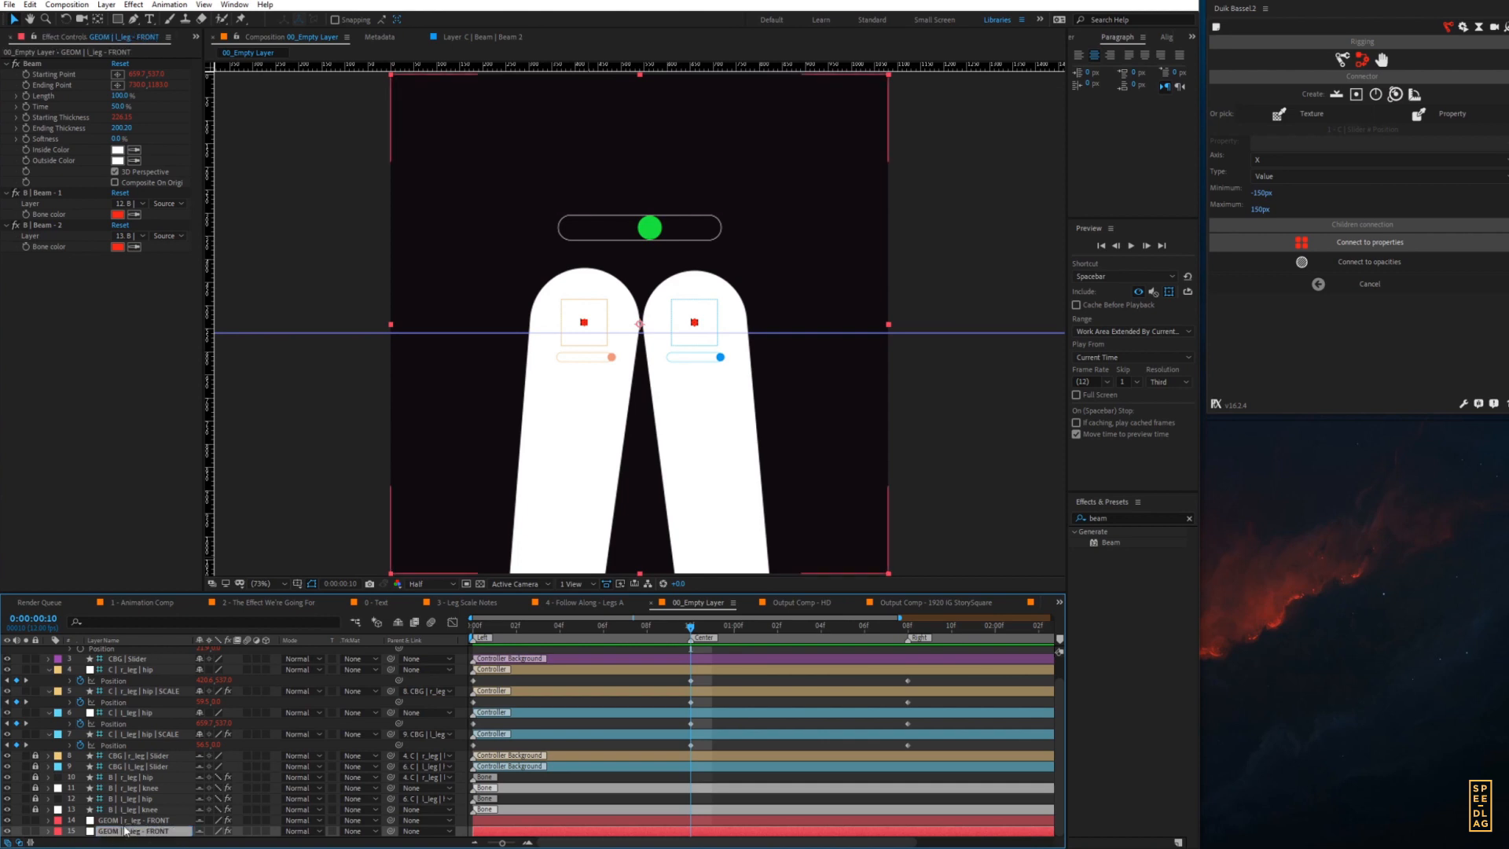
# - Duplicate both the GEOM | r_leg - FRONT and GEOM | l_leg - FRONT layers
pyautogui.click(116, 820)
pyautogui.click(117, 832)
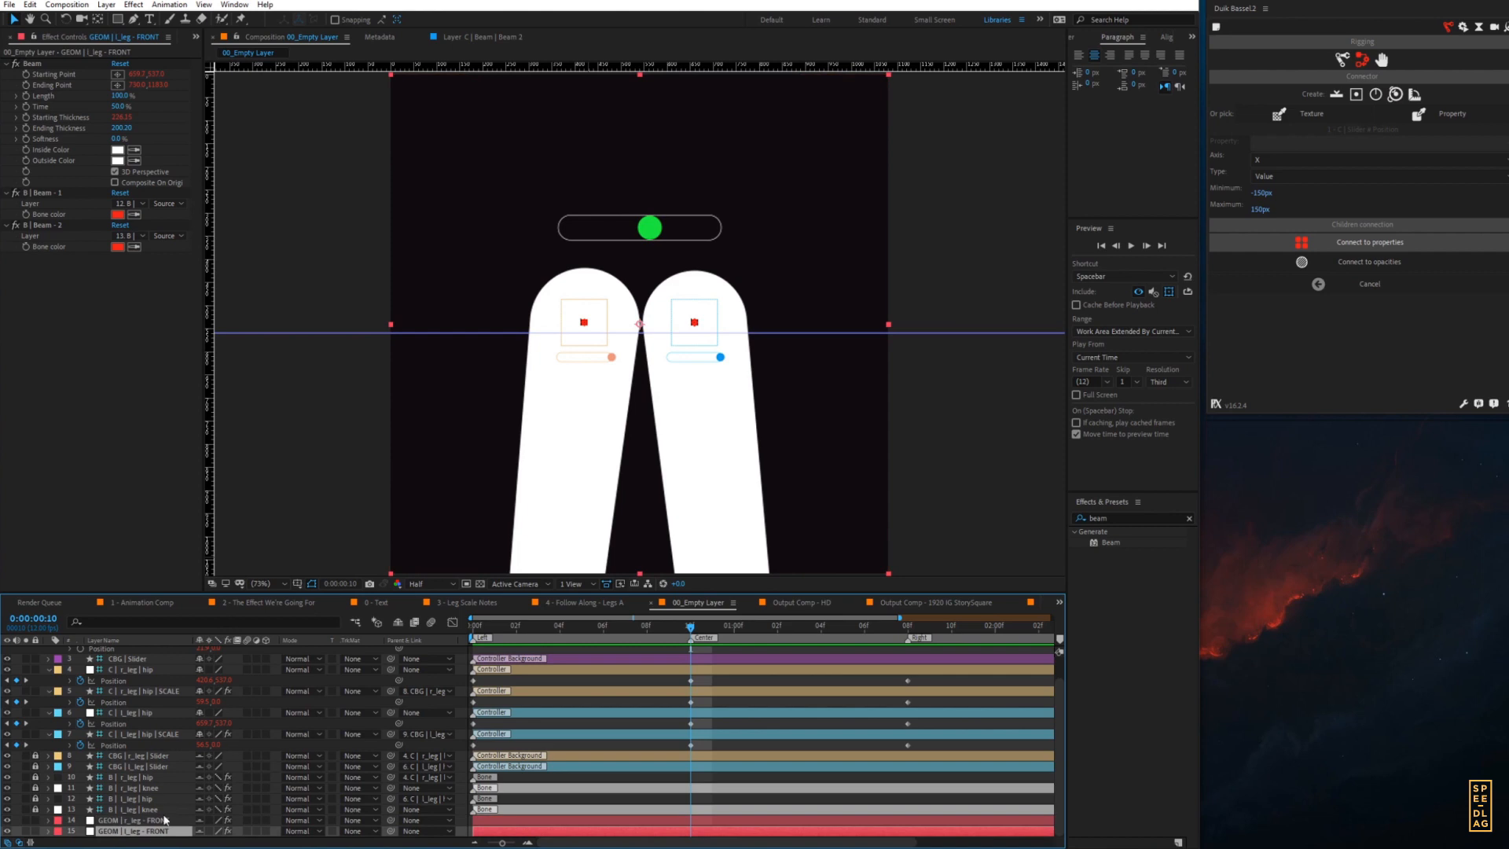
pyautogui.click(119, 821)
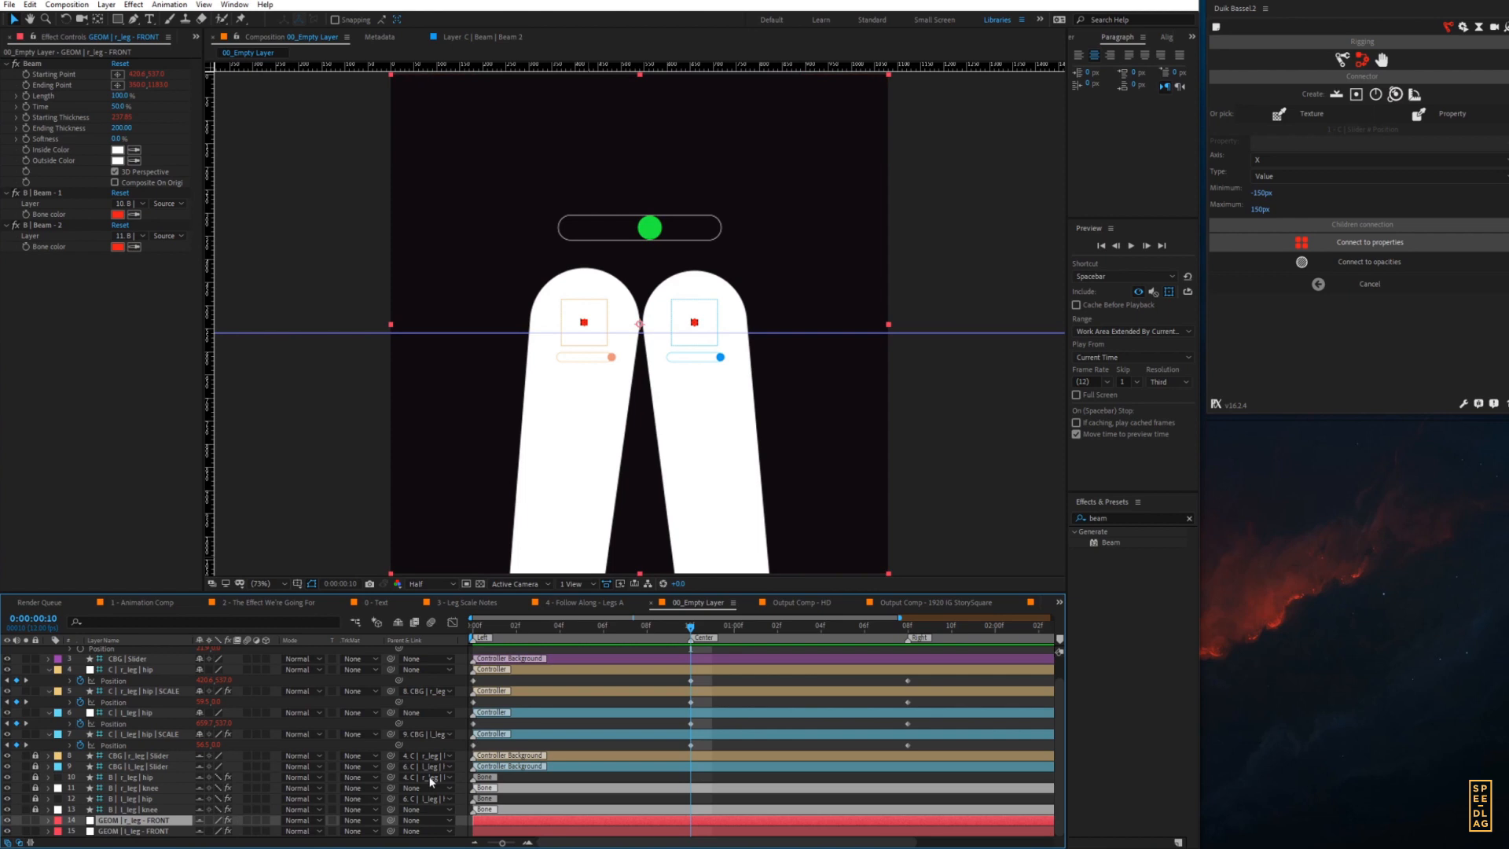
pyautogui.keyDown('shift'); pyautogui.click(116, 831); pyautogui.keyUp('shift')
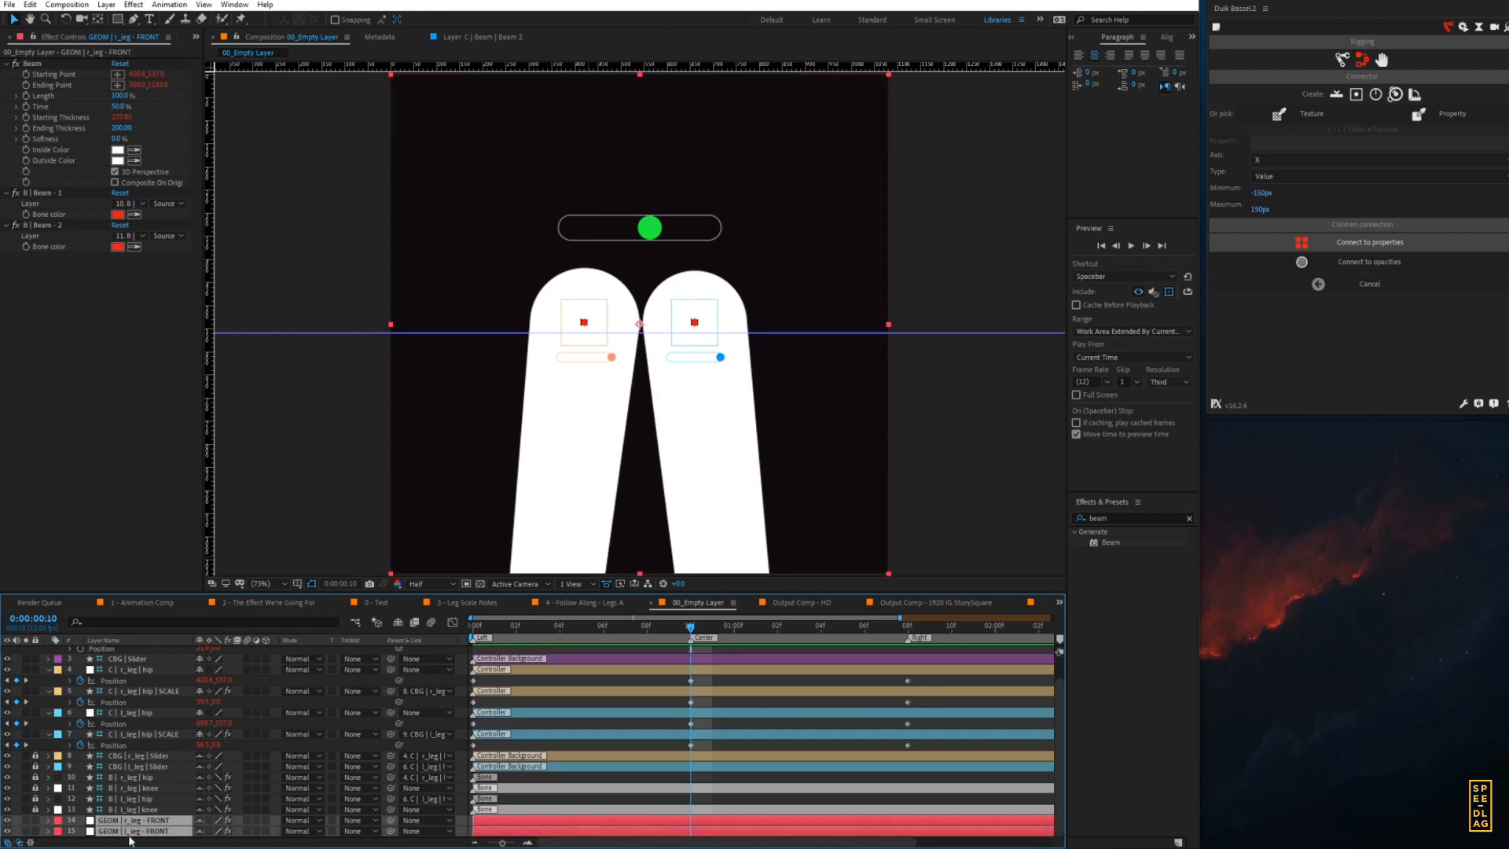
pyautogui.hotkey('ctrl', 'd')
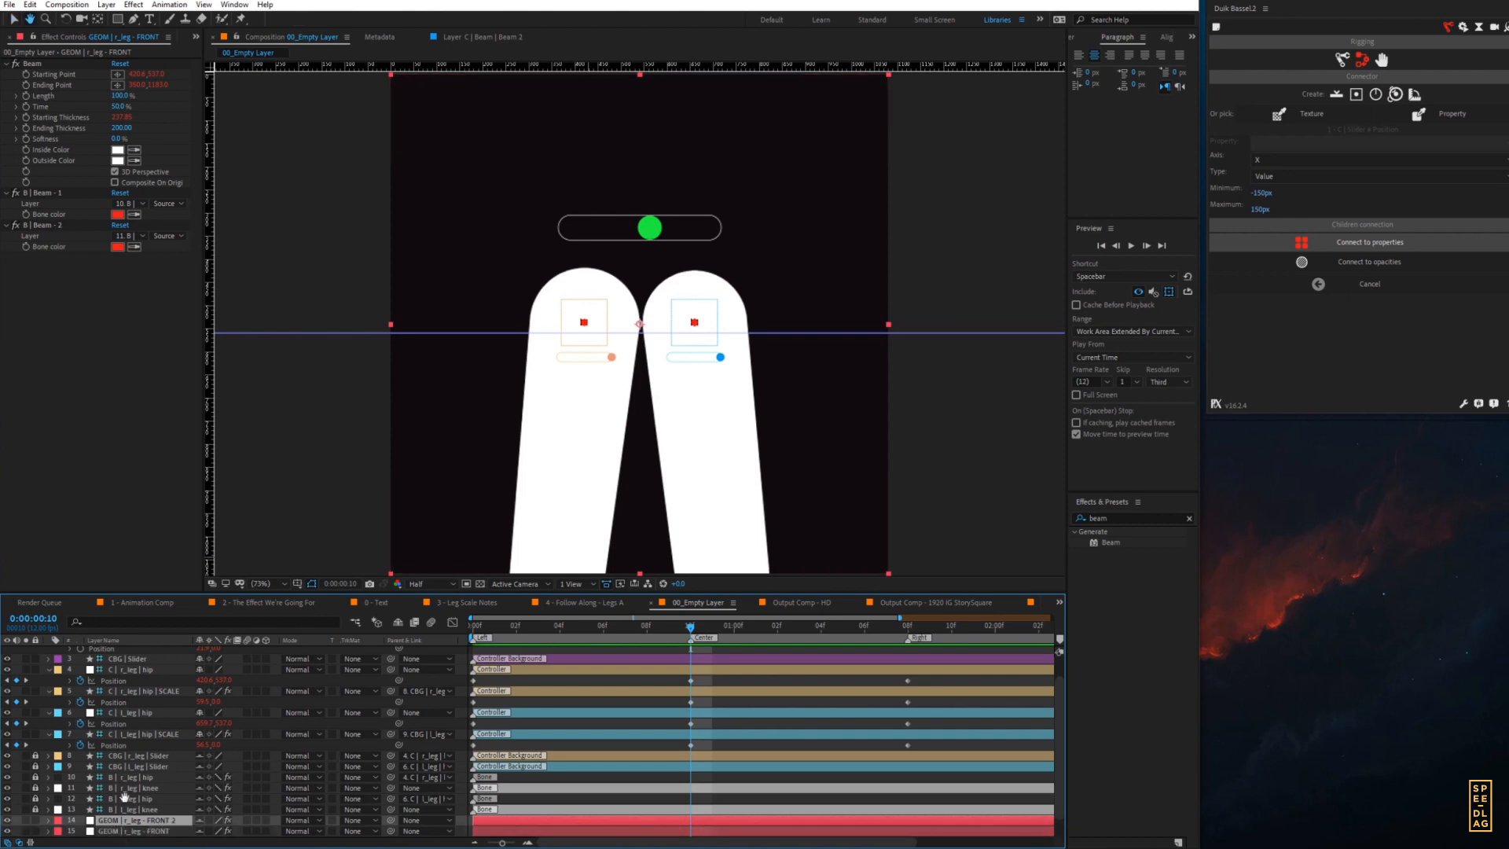
# - Rename the duplicated left leg layer, GEOM | l_leg - FRONT 2, as GEOM | l_leg - BACK
pyautogui.scroll(-1, 128, 703)
pyautogui.click(179, 820)
pyautogui.press('Return')
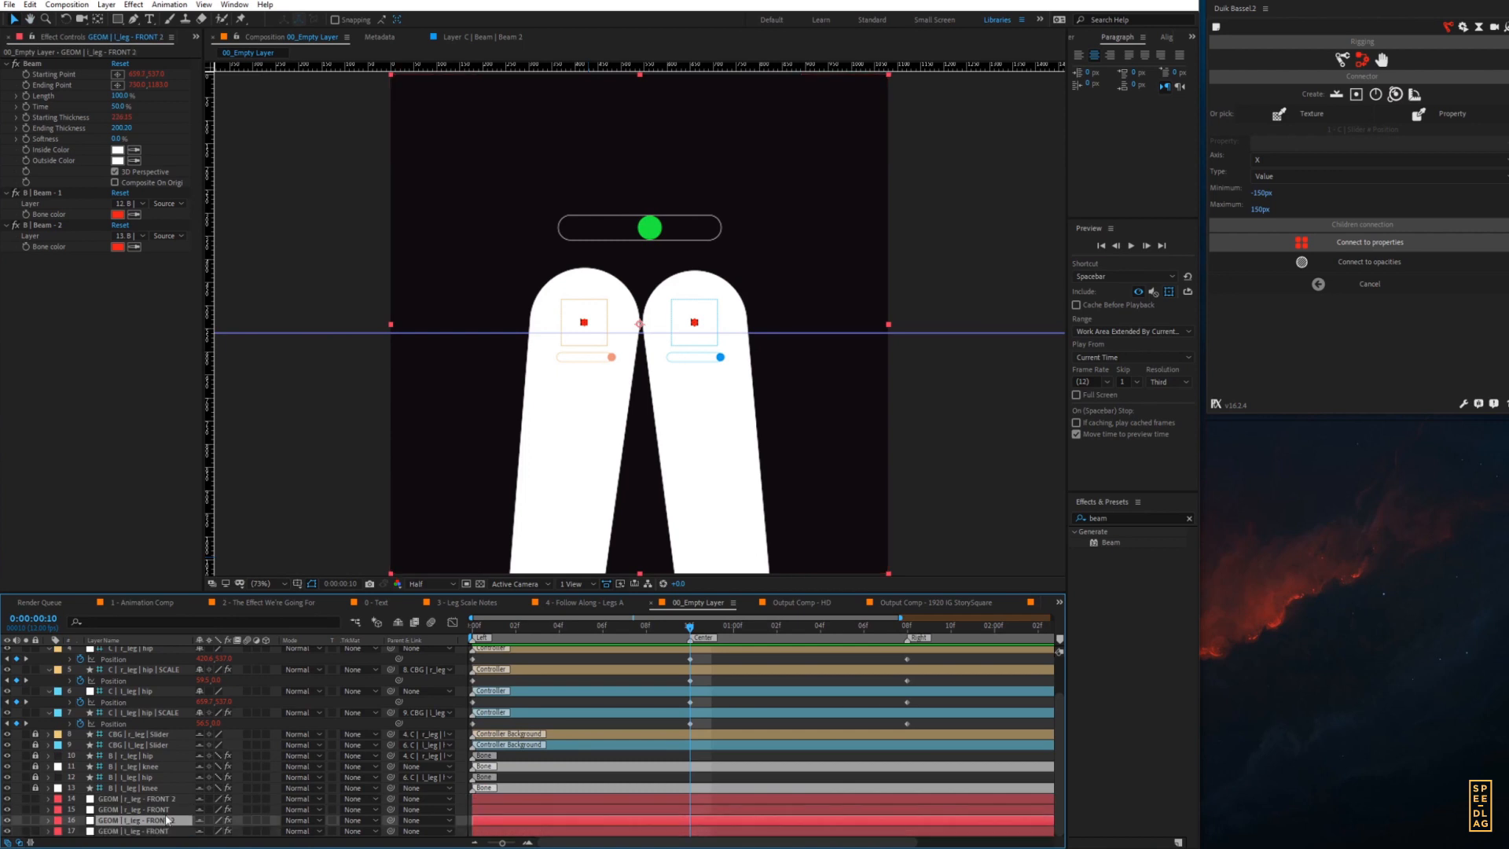
pyautogui.press('Right')
pyautogui.press('BackSpace')
pyautogui.press('BackSpace')
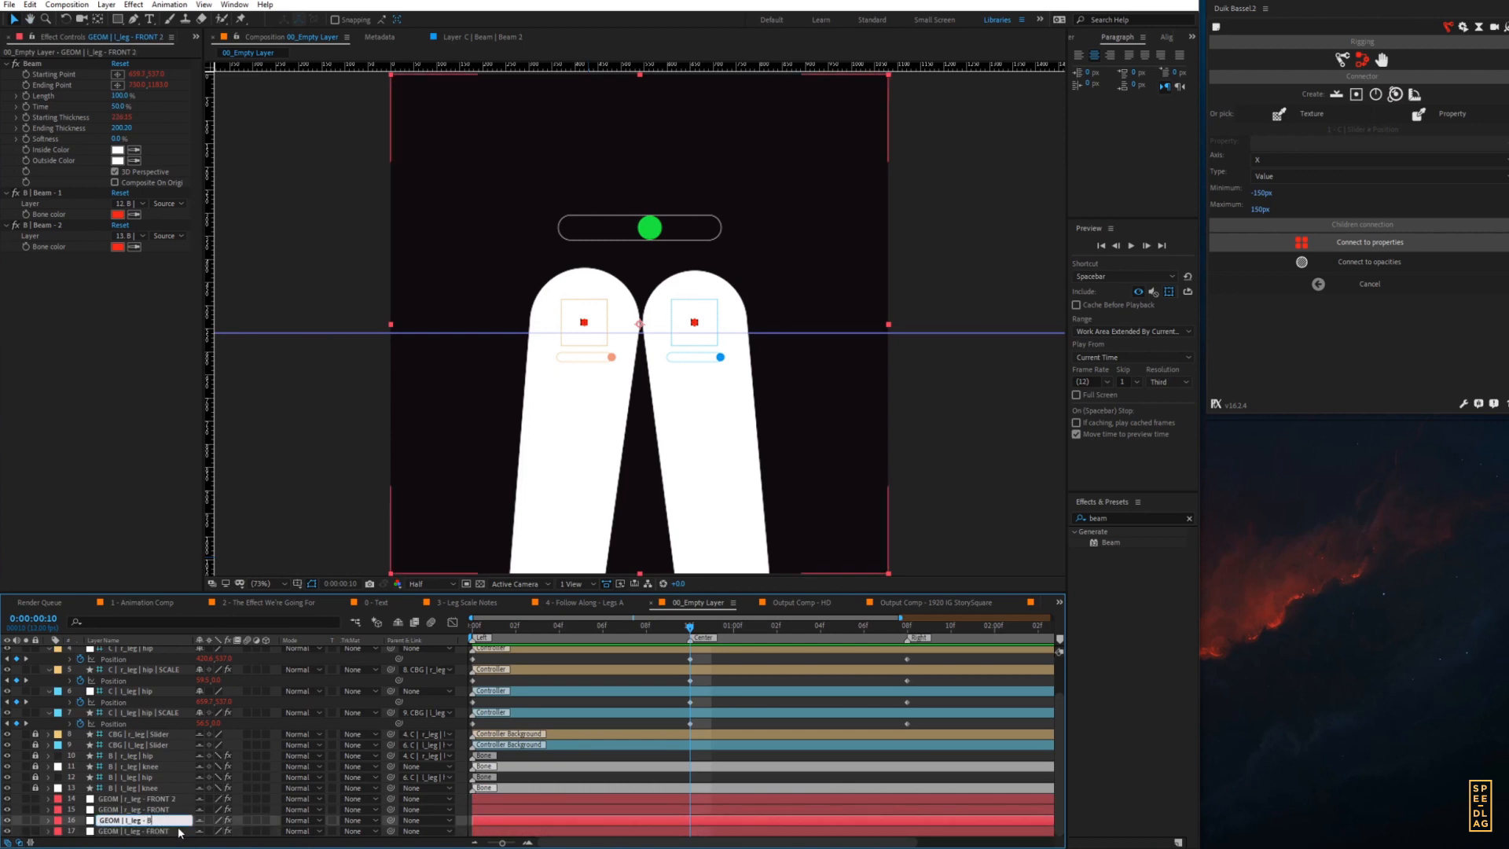
pyautogui.write('BACK')
pyautogui.press('Return')
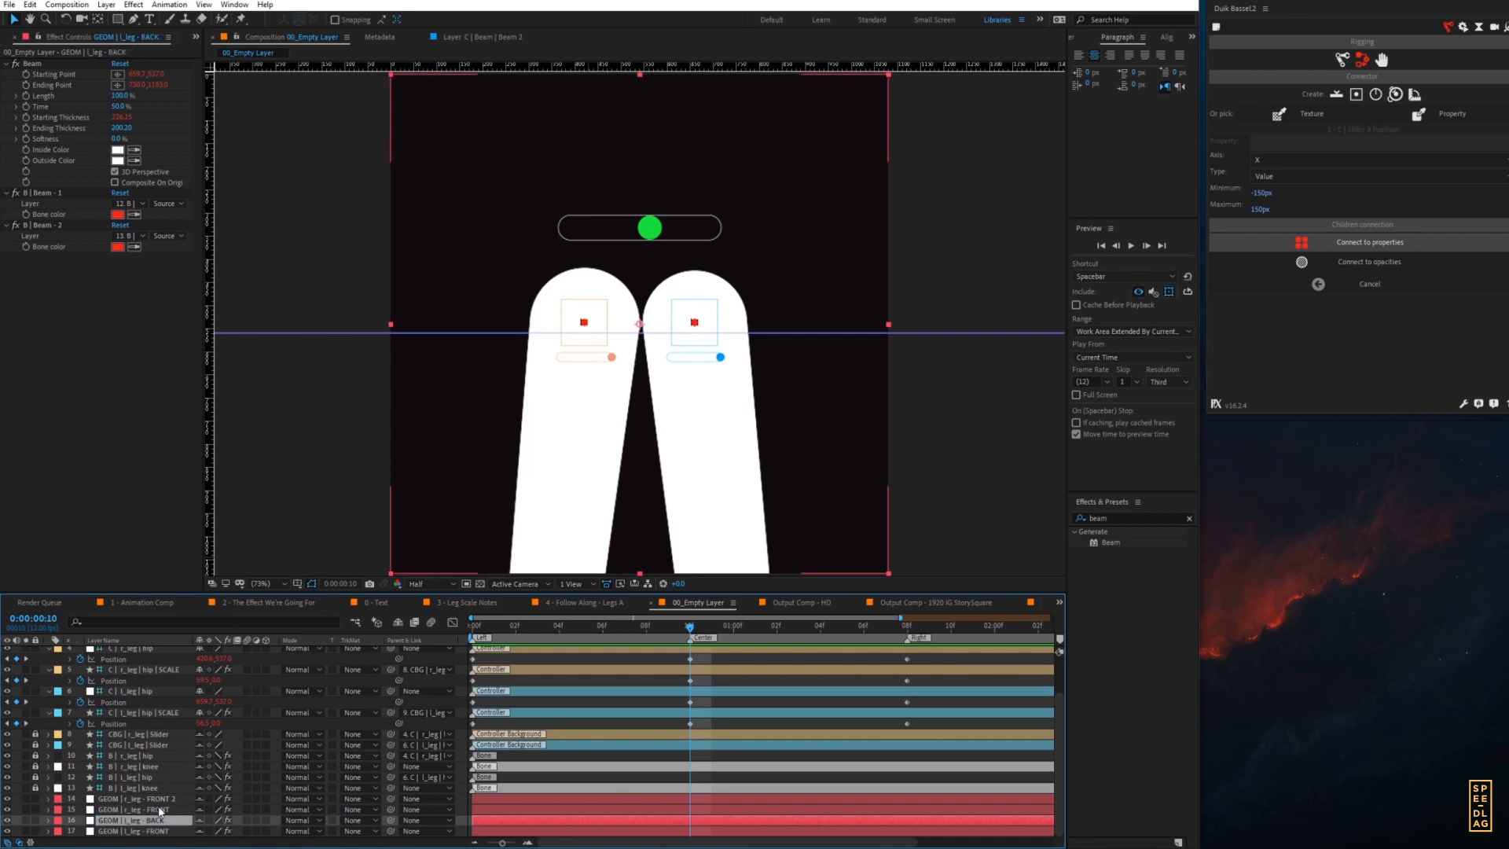
# - Rename the duplicated right leg layer, clearing the FRONT 2 suffix from its name
pyautogui.click(157, 798)
pyautogui.press('Return')
pyautogui.press('Right')
pyautogui.press('BackSpace')
pyautogui.press('BackSpace')
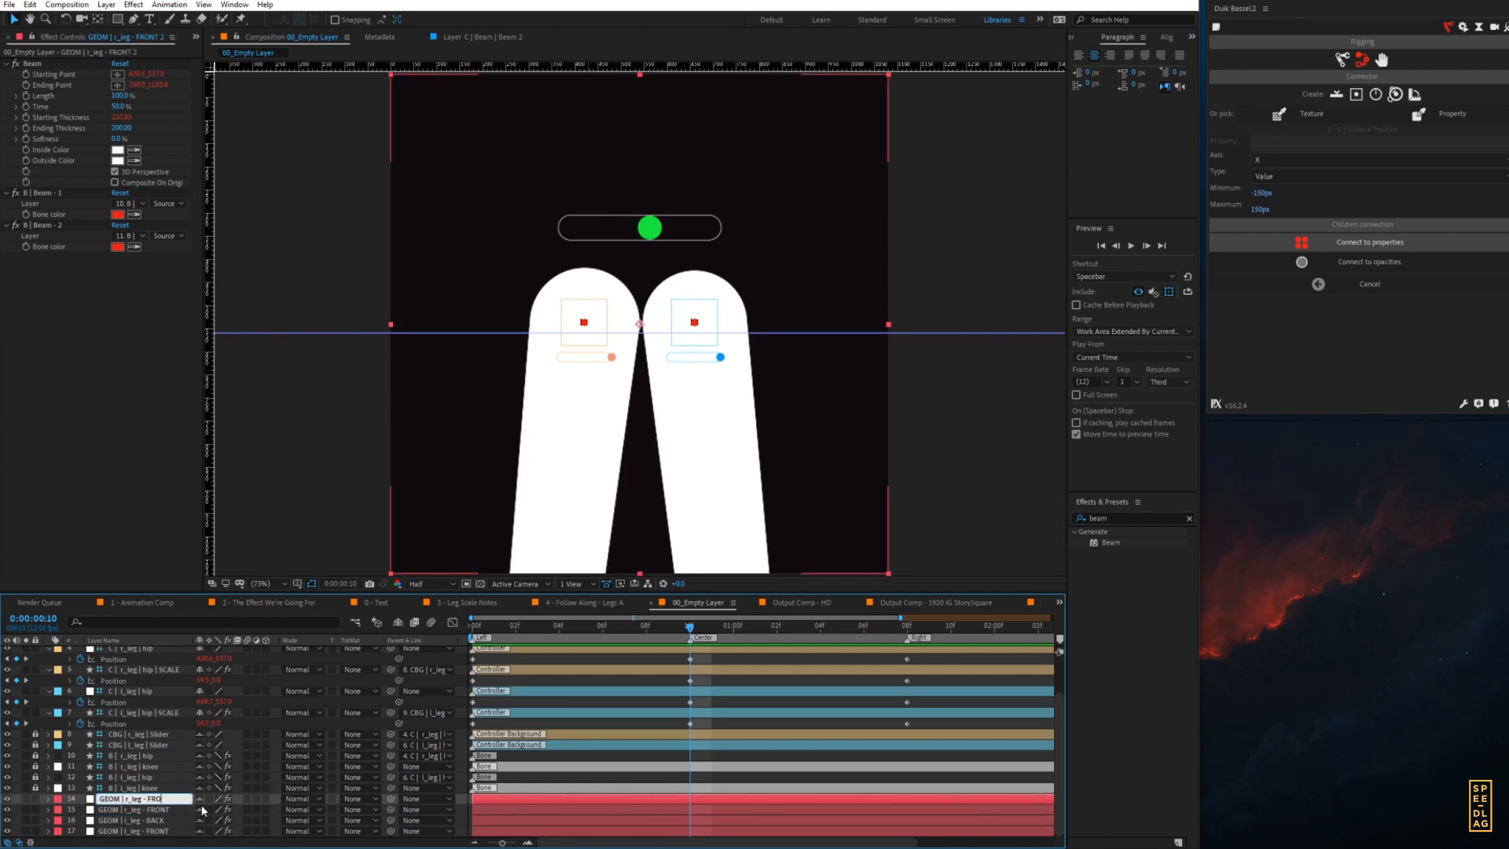
# - Name layer 14 GEOM | r_leg - BACK and arrange both BACK layers at the bottom of the stack, locking all four GEOM layers
pyautogui.write('BACK')
pyautogui.press('Return')
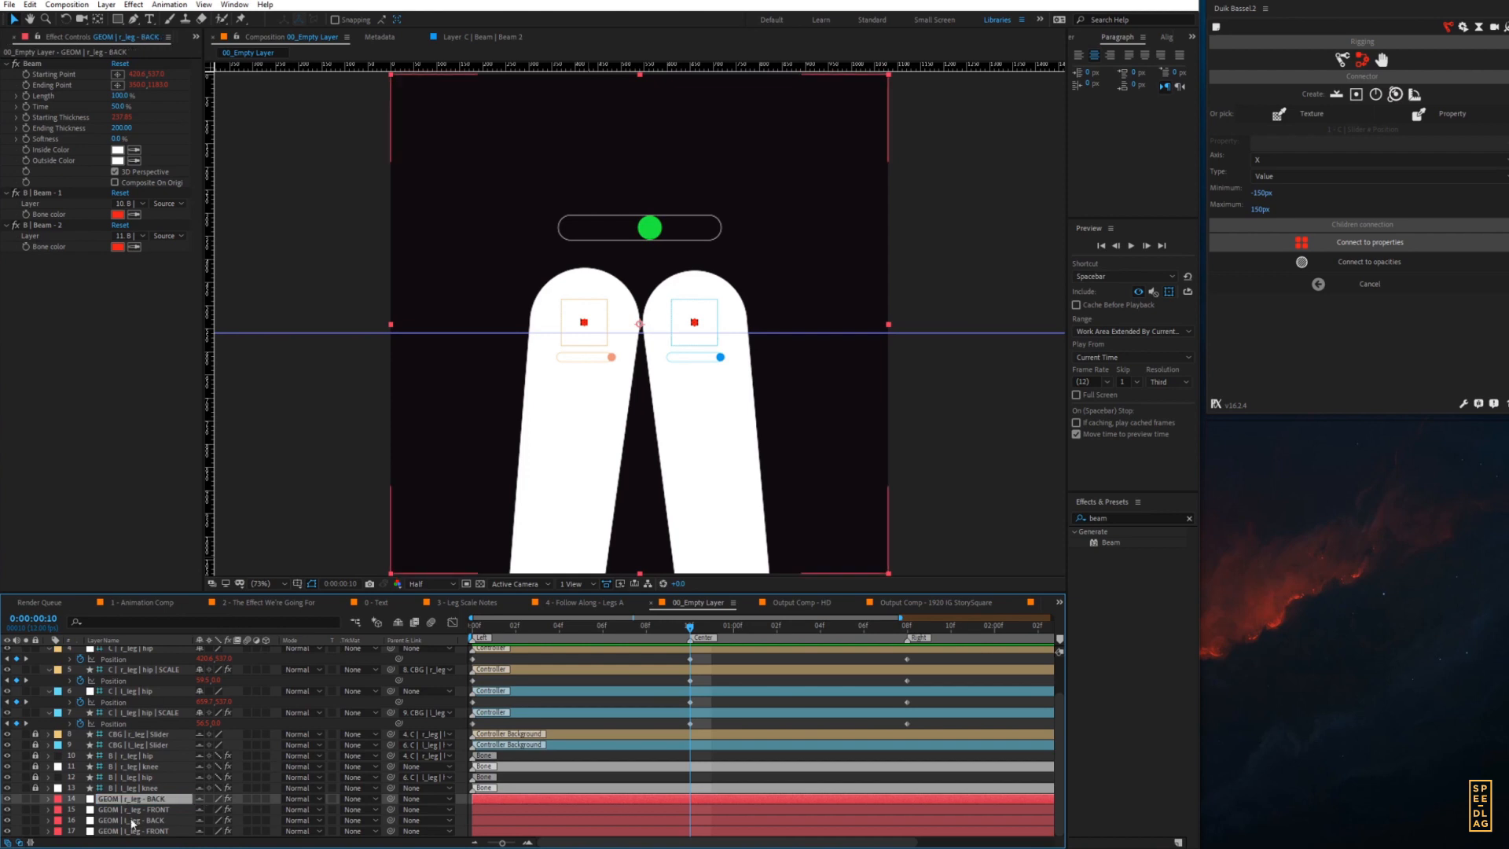
pyautogui.keyDown('ctrl'); pyautogui.click(132, 822); pyautogui.keyUp('ctrl')
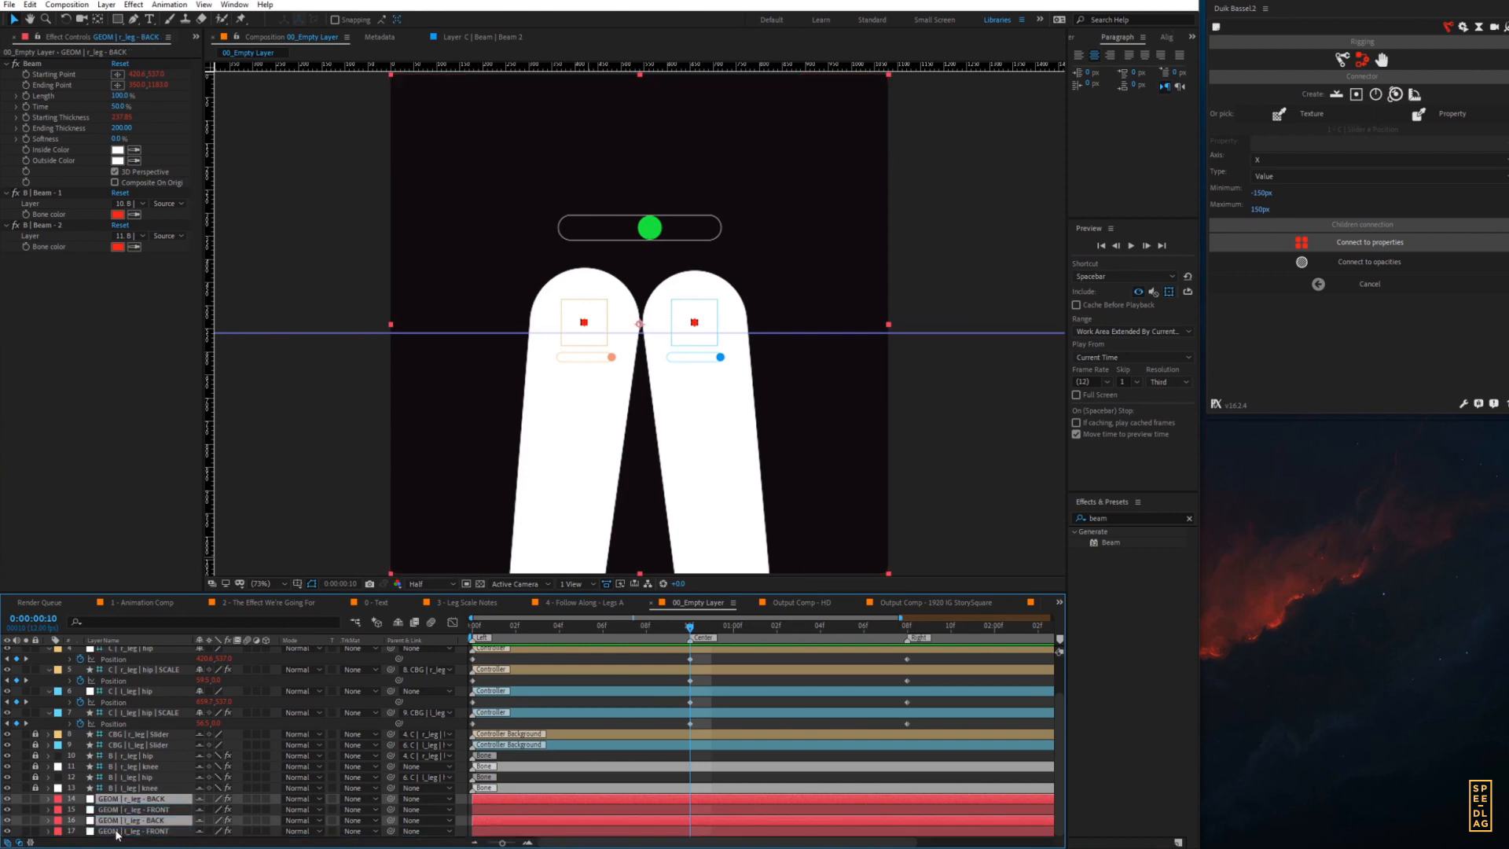
pyautogui.hotkey('ctrl', 'shift', '[')
pyautogui.moveTo(551, 744); pyautogui.dragTo(567, 673)
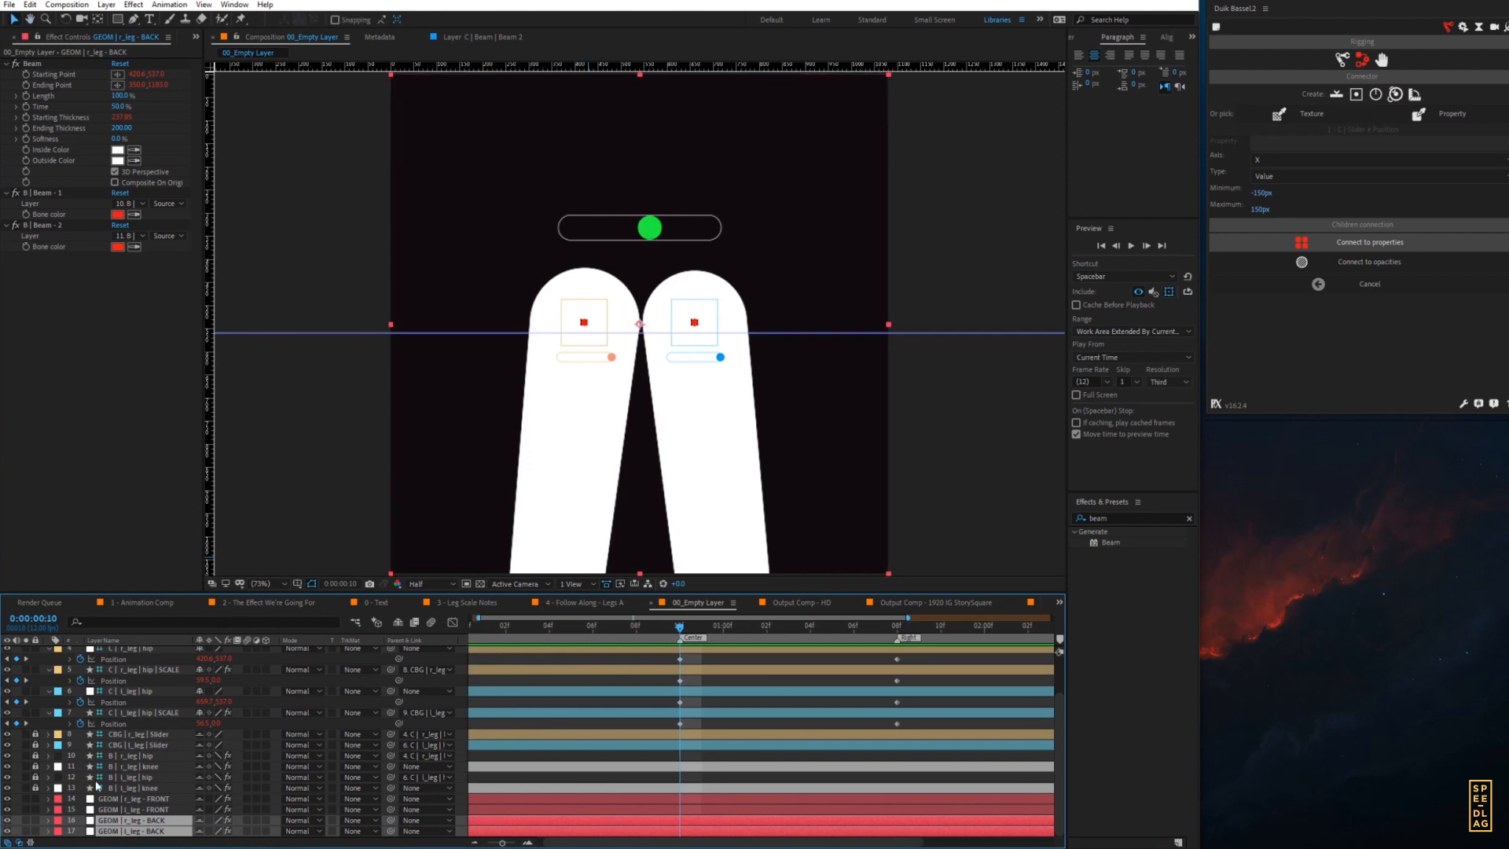
pyautogui.moveTo(37, 831); pyautogui.dragTo(36, 798)
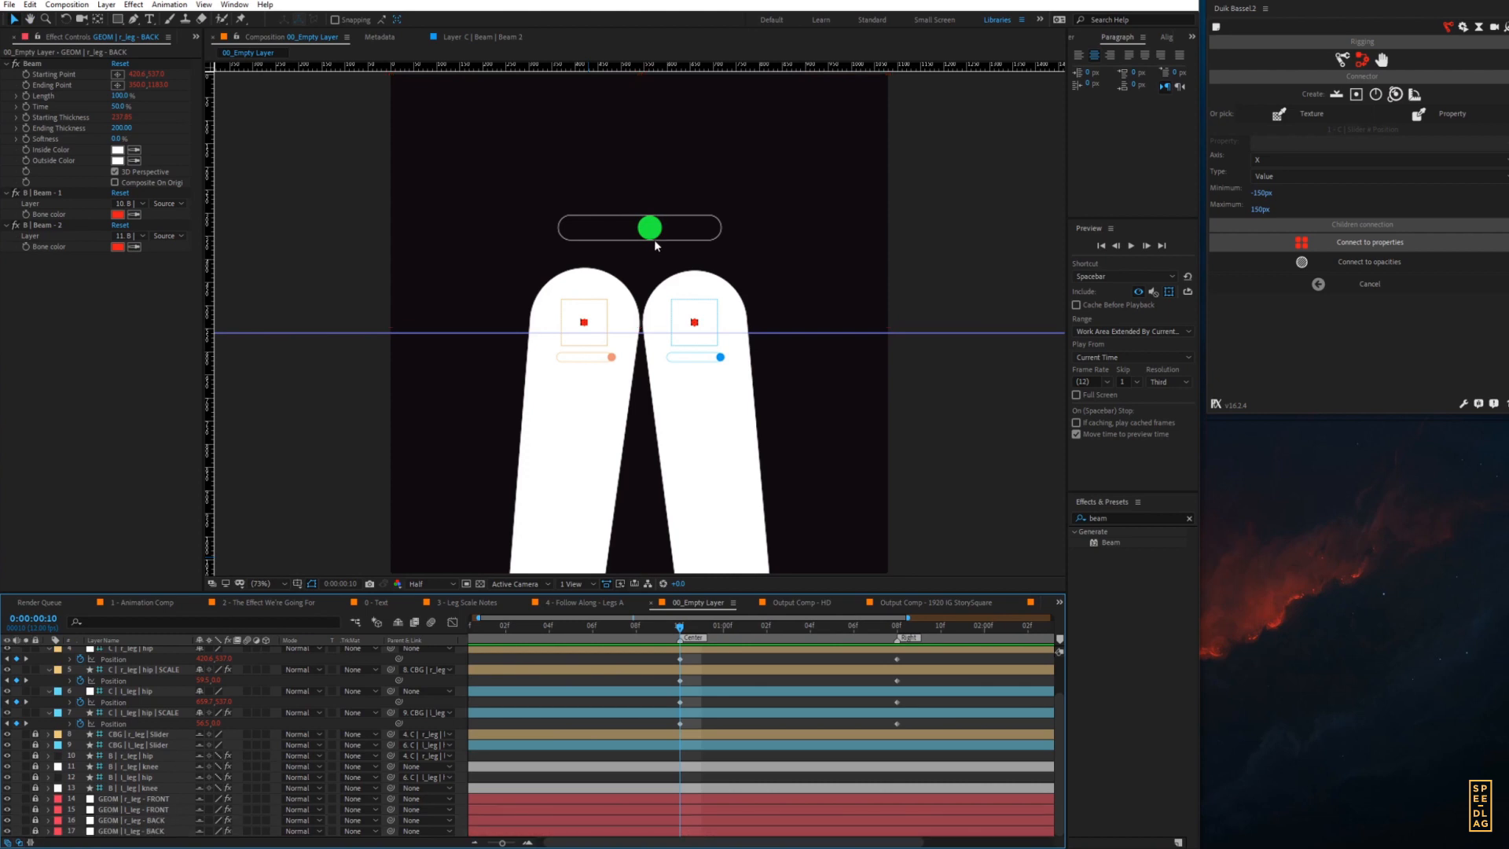
# - Solo both GEOM BACK layers with the slider layers, move the green slider handle to inspect the leg overlap, and turn soloing off
pyautogui.moveTo(649, 231)
pyautogui.mouseDown()
pyautogui.moveTo(572, 231)
pyautogui.moveTo(666, 237)
pyautogui.mouseUp()
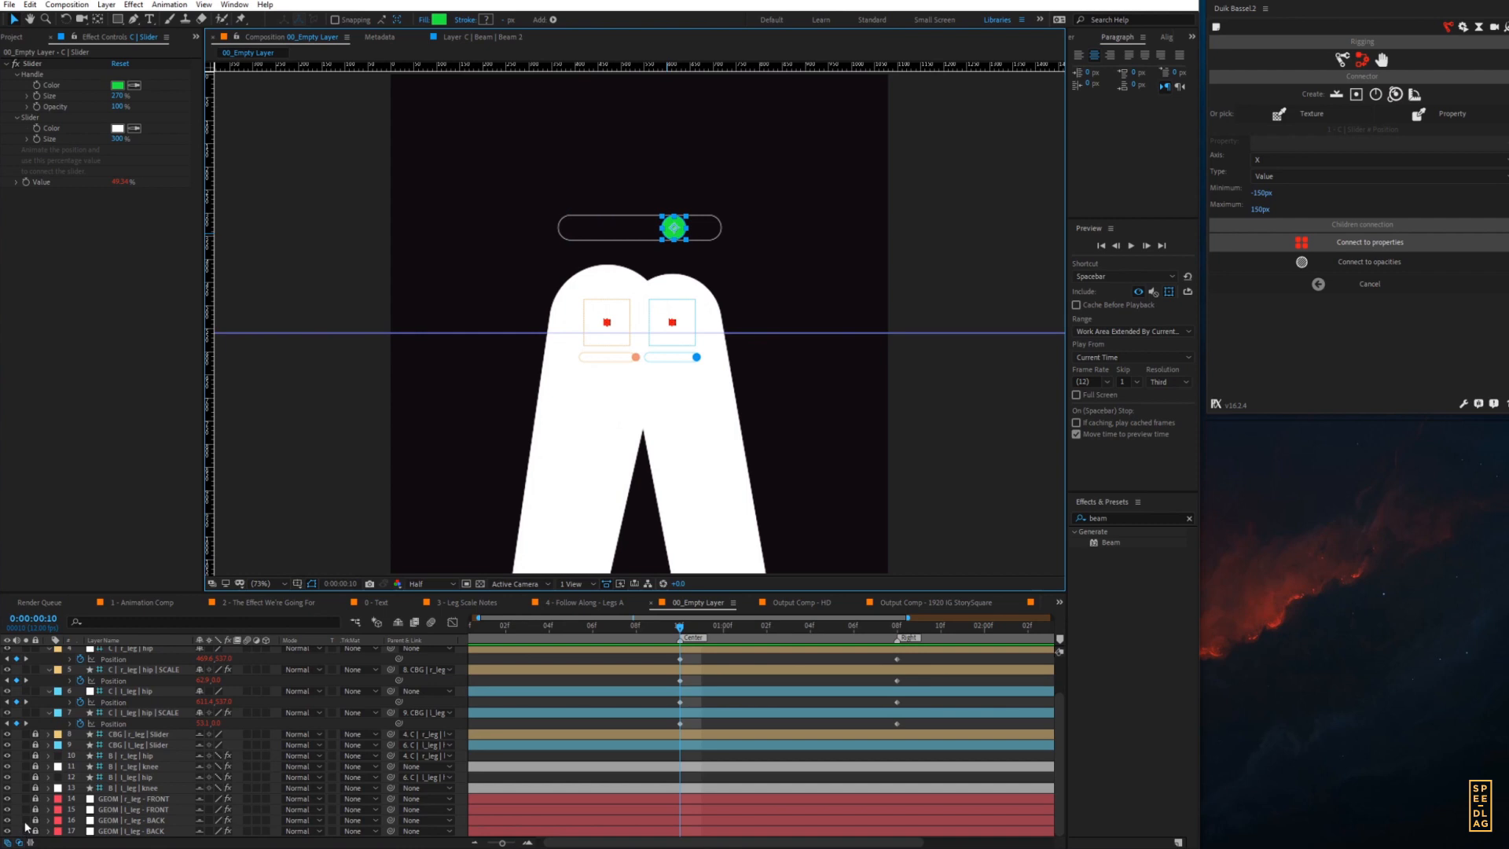
pyautogui.moveTo(26, 821); pyautogui.dragTo(26, 832)
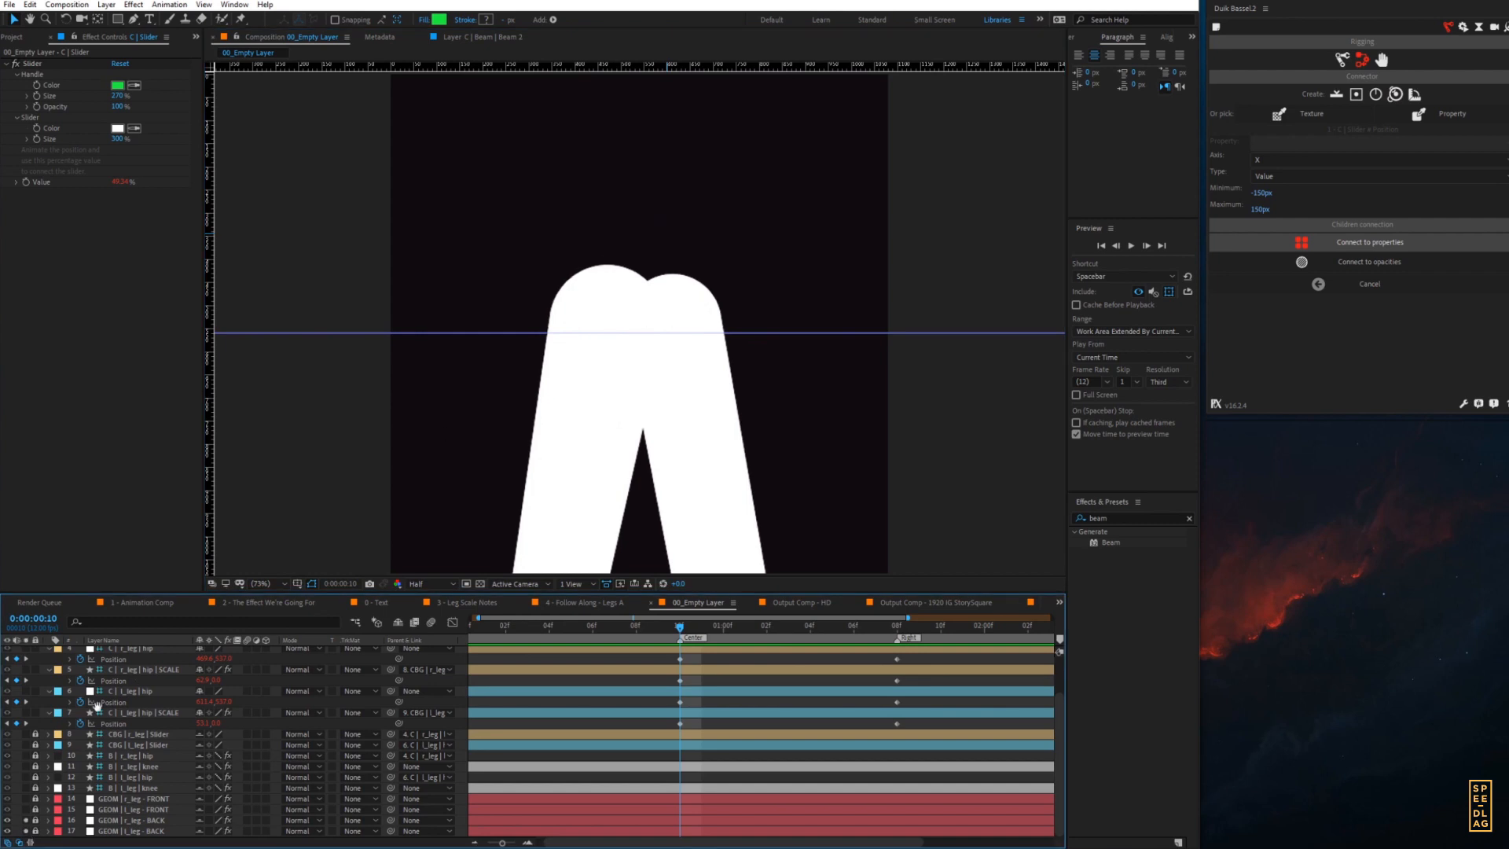
pyautogui.scroll(3, 95, 704)
pyautogui.click(26, 662)
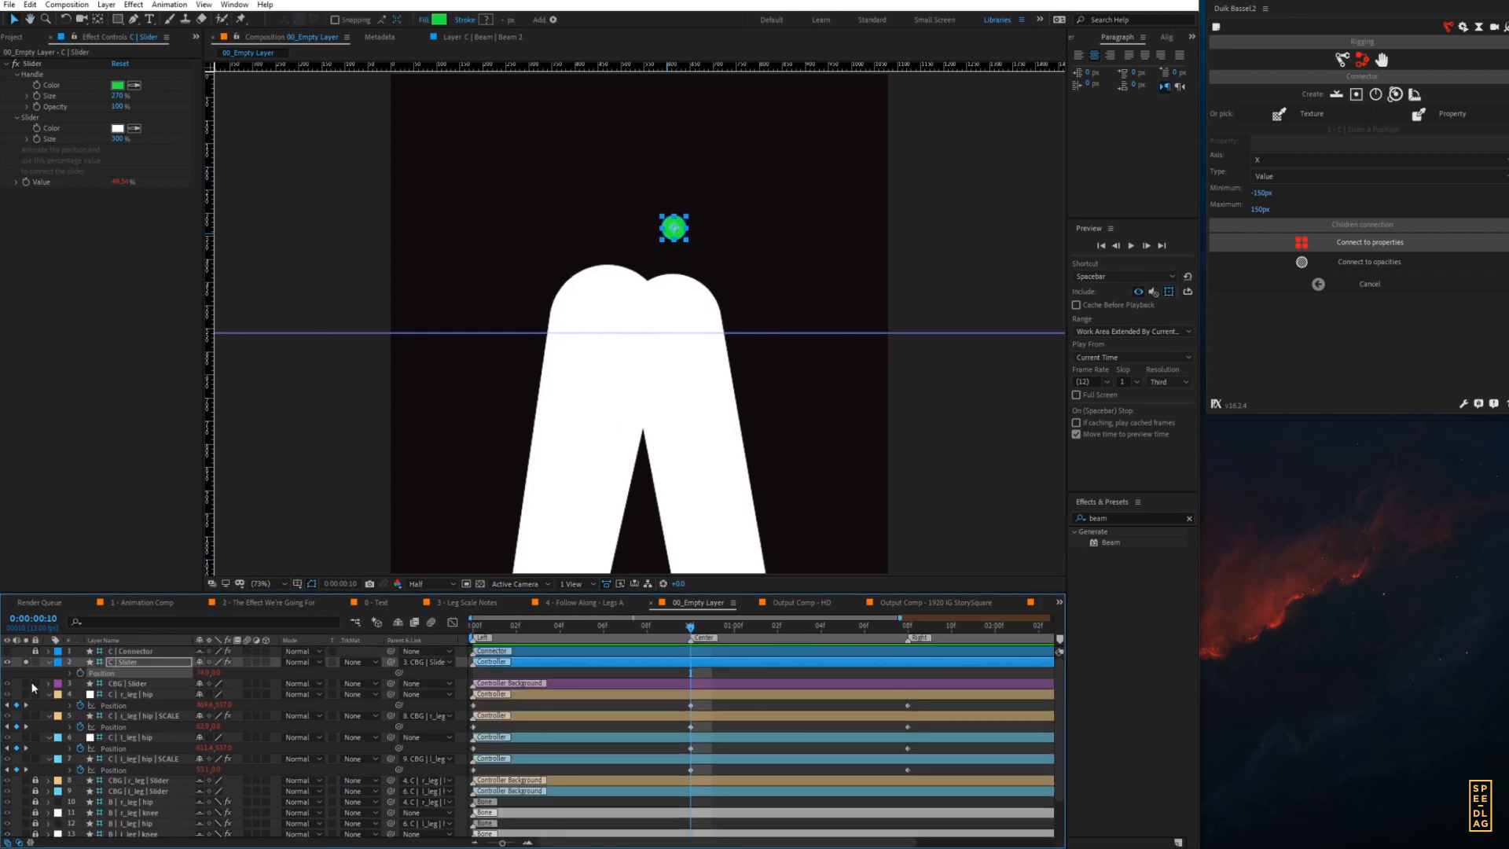
pyautogui.moveTo(26, 682); pyautogui.dragTo(26, 693)
pyautogui.moveTo(667, 235)
pyautogui.mouseDown()
pyautogui.moveTo(586, 239)
pyautogui.moveTo(673, 237)
pyautogui.moveTo(587, 242)
pyautogui.moveTo(653, 236)
pyautogui.mouseUp()
pyautogui.press('h')
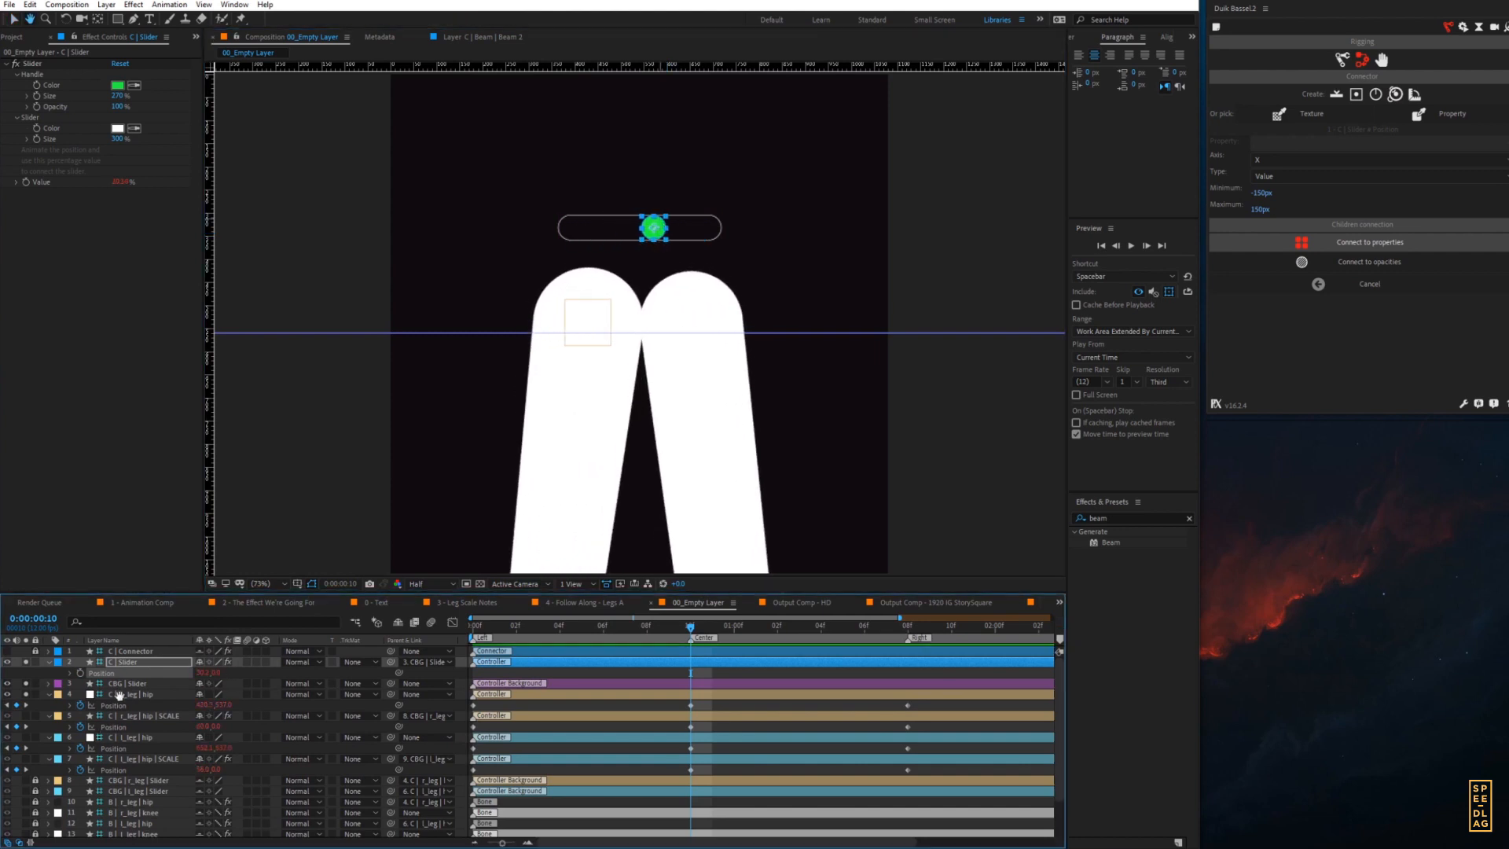
pyautogui.scroll(-2, 124, 692)
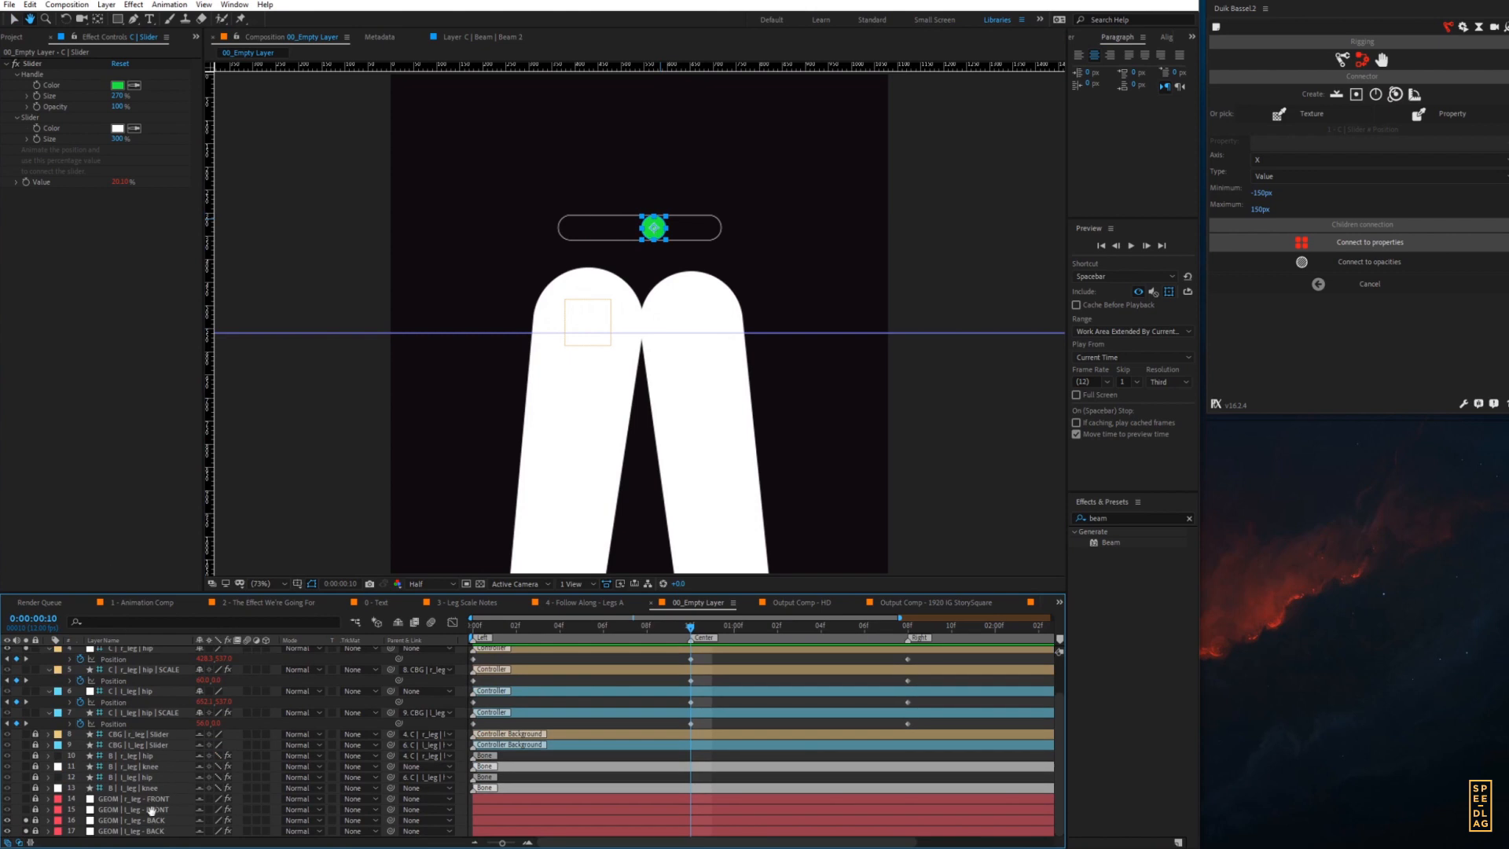
pyautogui.press('v')
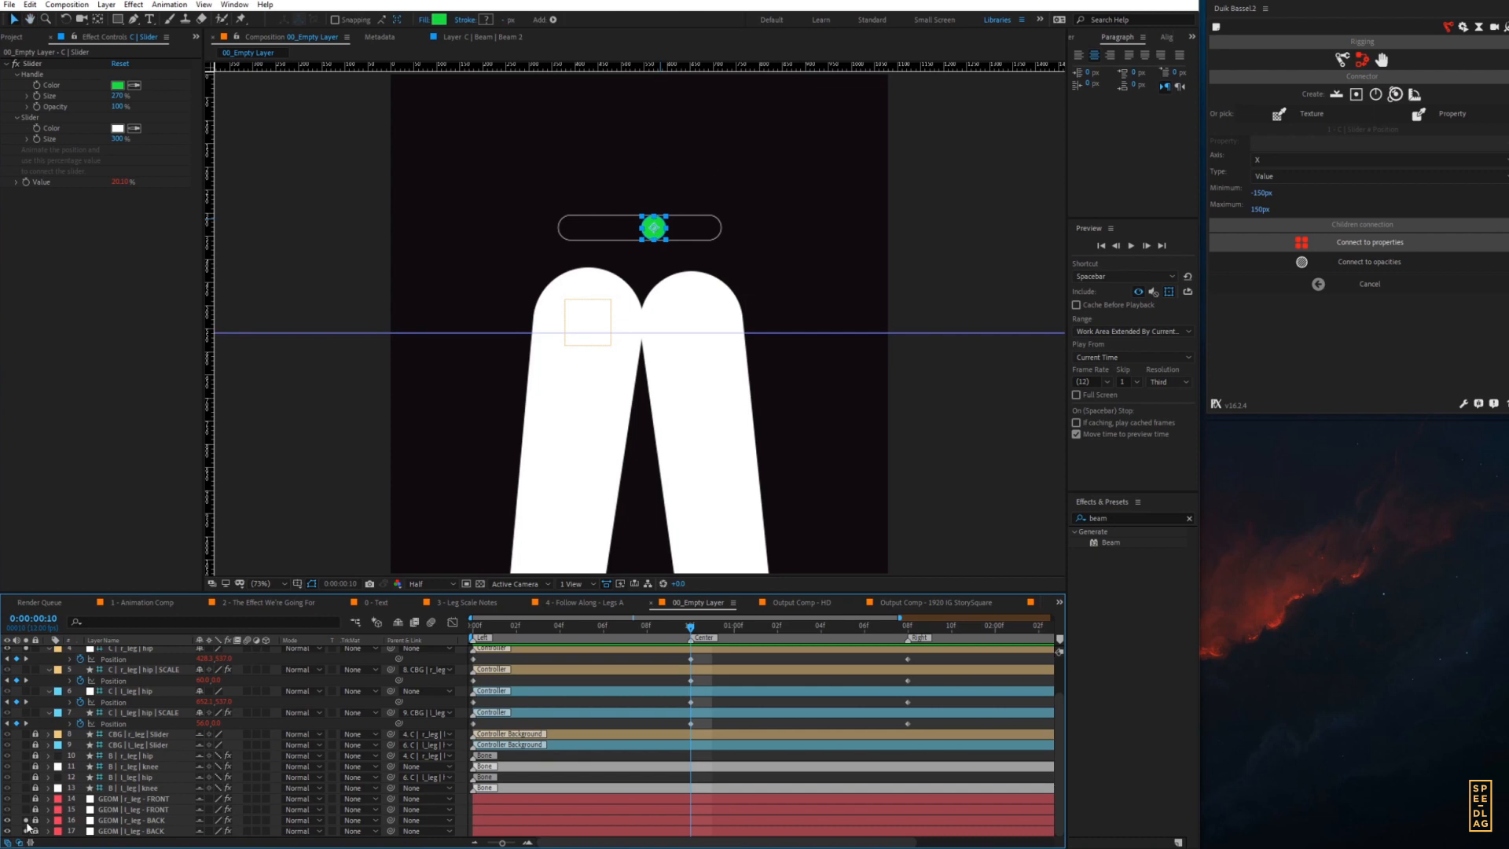
pyautogui.moveTo(27, 821); pyautogui.dragTo(26, 831)
pyautogui.moveTo(37, 656)
pyautogui.mouseDown()
pyautogui.moveTo(34, 698)
pyautogui.moveTo(27, 662)
pyautogui.mouseUp()
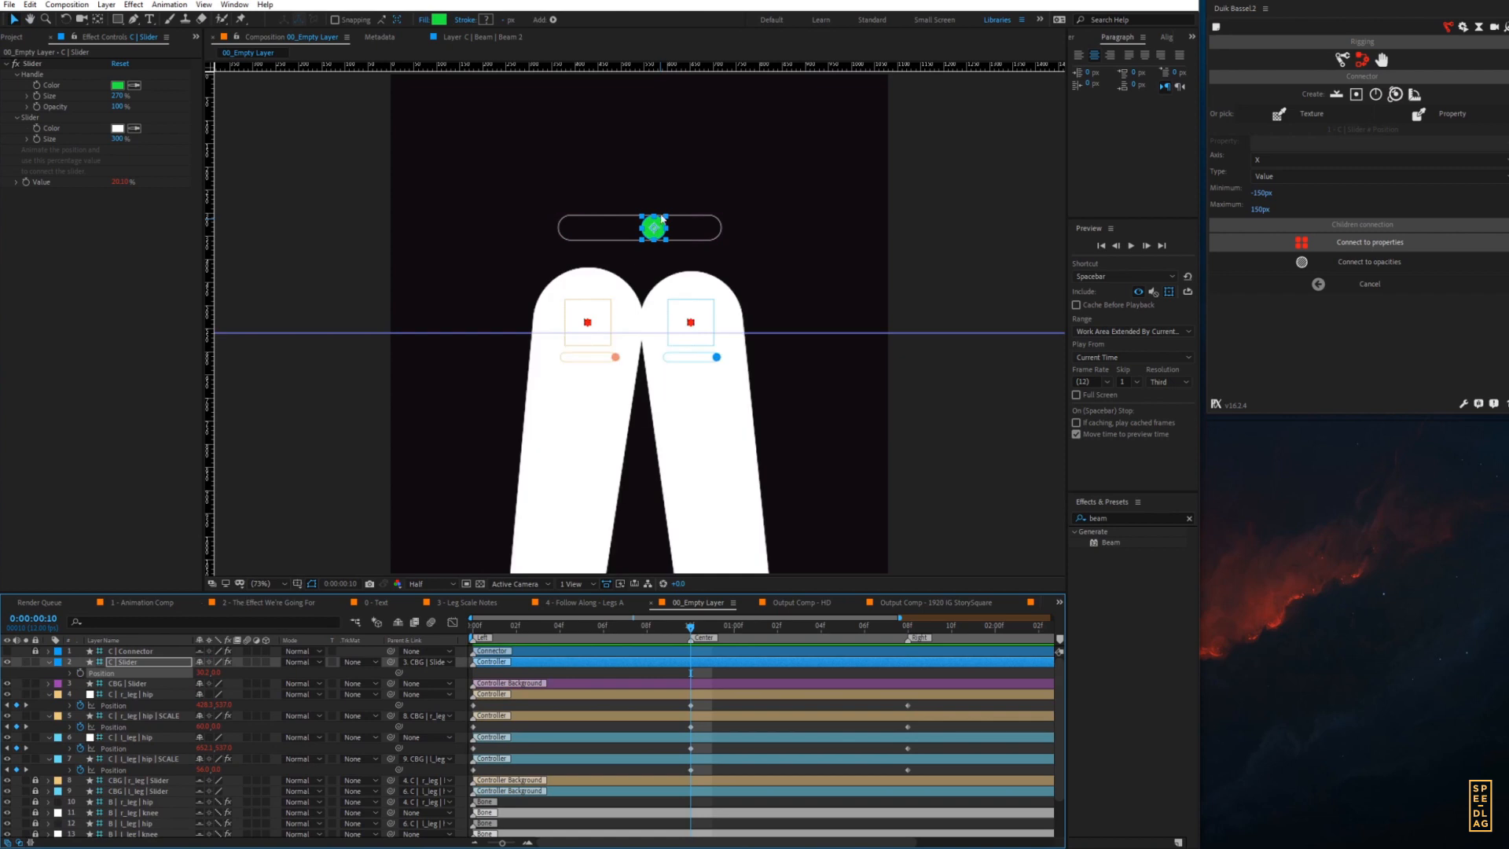
# - Move the green slider handle to about 10% and save the project
pyautogui.moveTo(656, 230)
pyautogui.mouseDown()
pyautogui.moveTo(615, 229)
pyautogui.moveTo(648, 229)
pyautogui.mouseUp()
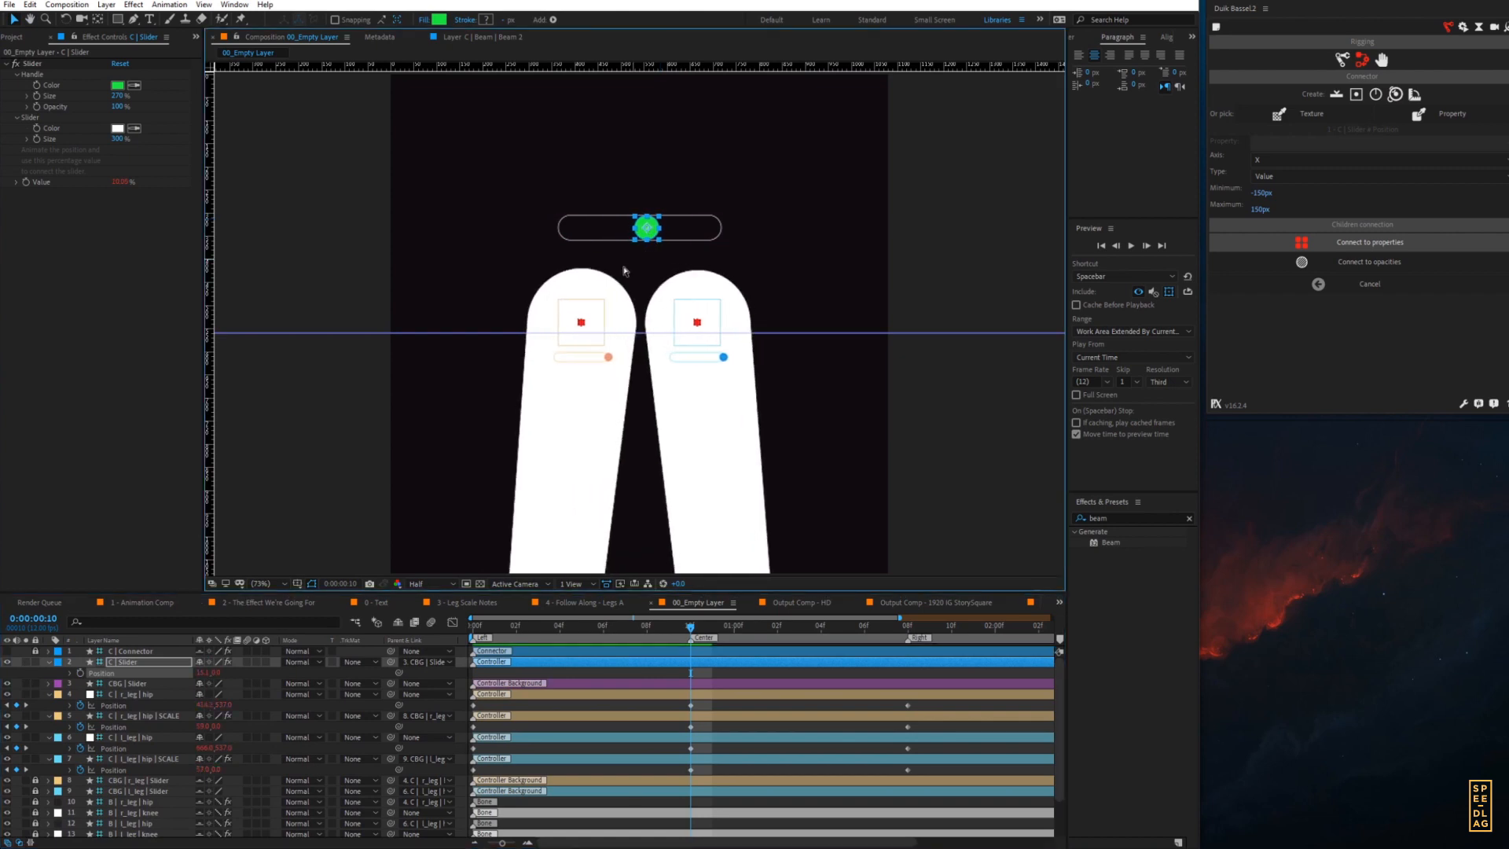
pyautogui.hotkey('ctrl', 's')
# - Unlock the four GEOM layers and set an Opacity keyframe at 100% on each of them at the Center marker
pyautogui.scroll(-3, 661, 758)
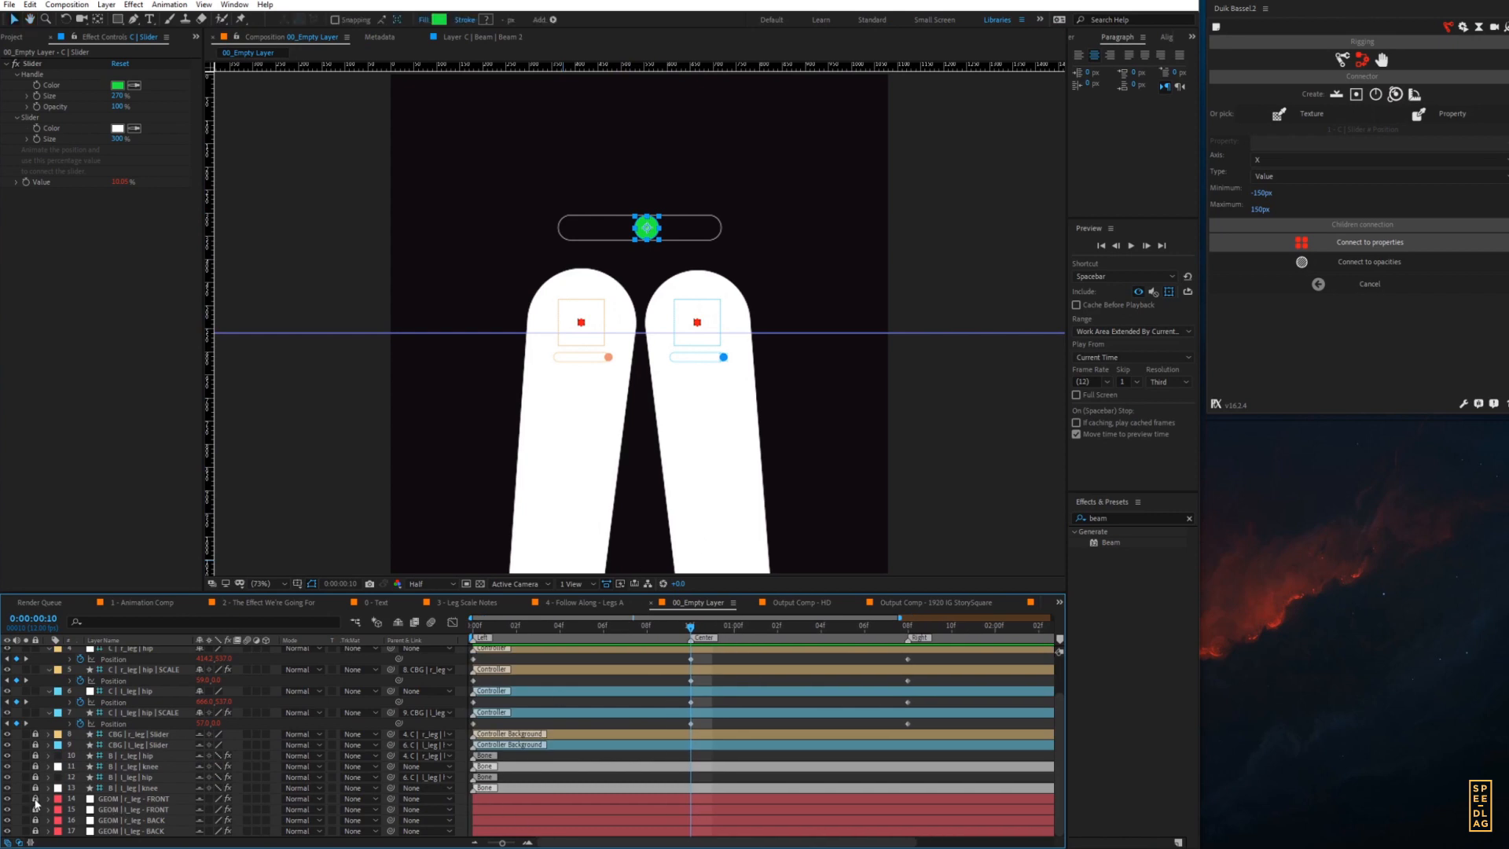
pyautogui.moveTo(35, 798); pyautogui.dragTo(35, 810)
pyautogui.click(137, 798)
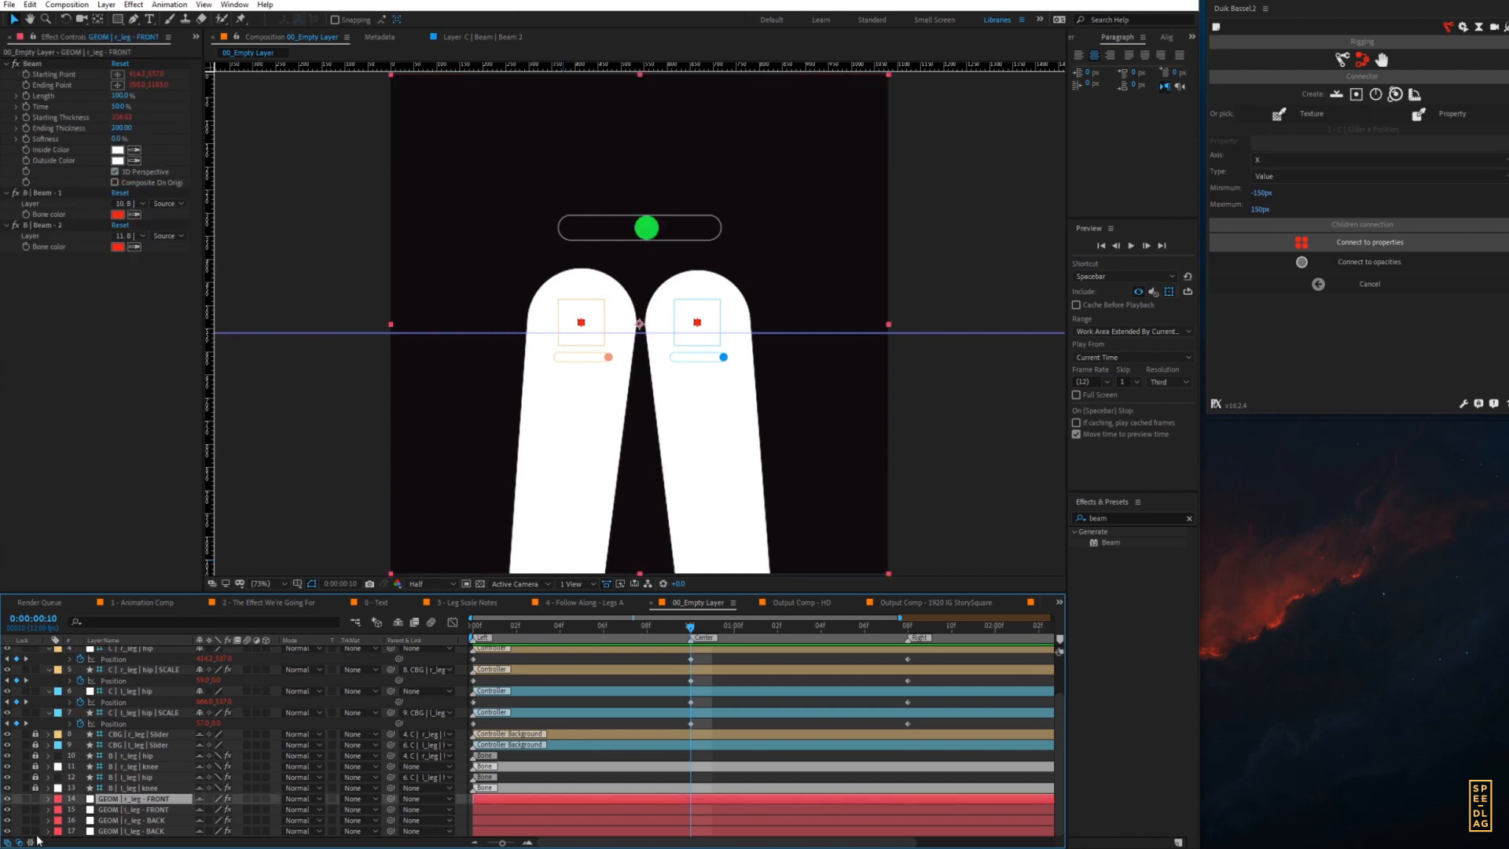
pyautogui.keyDown('shift'); pyautogui.click(121, 831); pyautogui.keyUp('shift')
pyautogui.press('t')
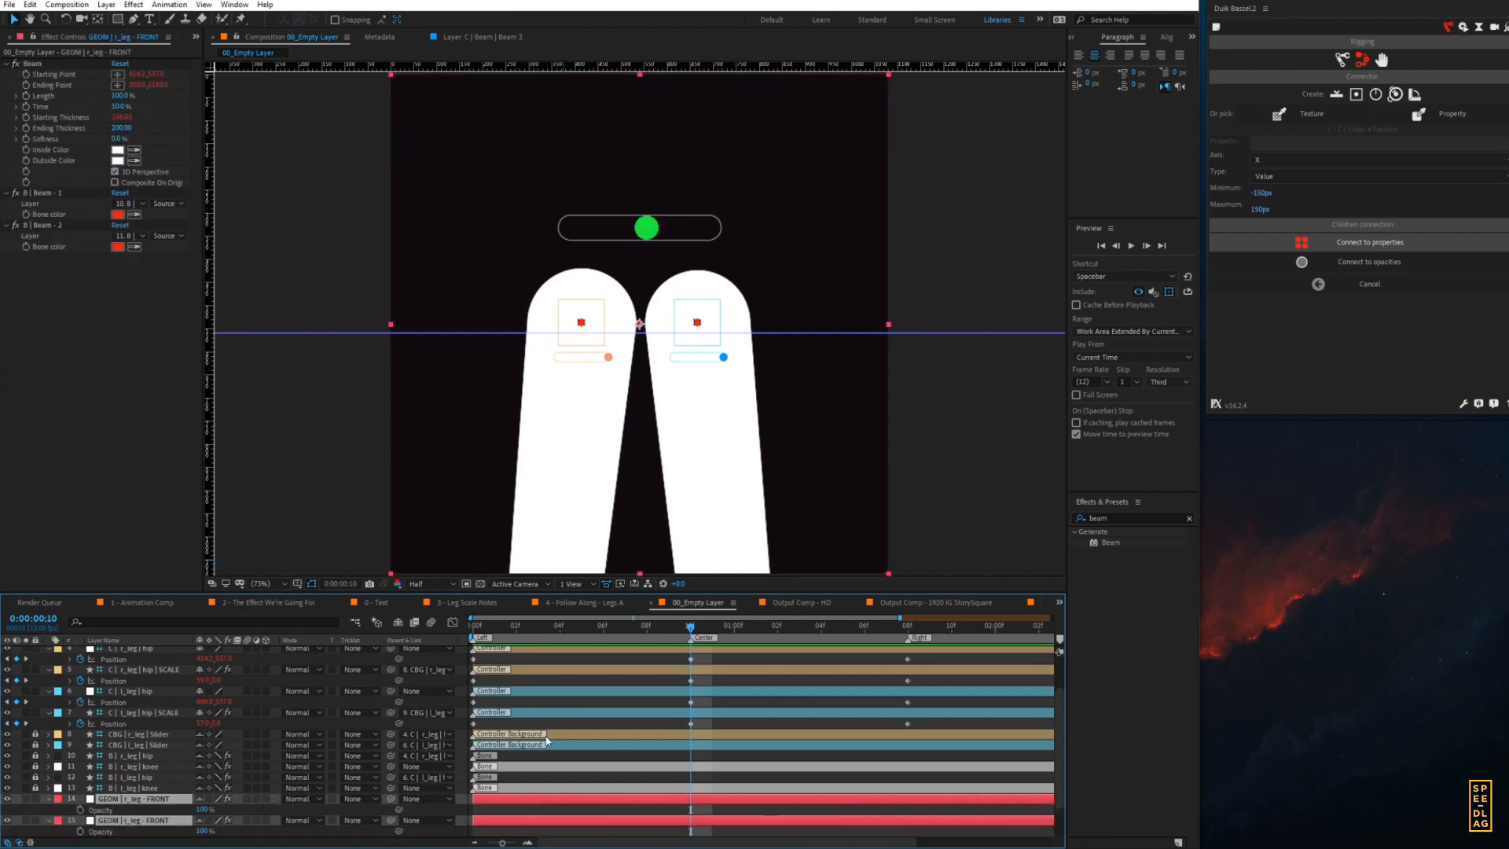
pyautogui.press('h')
pyautogui.scroll(-2, 546, 740)
pyautogui.press('v')
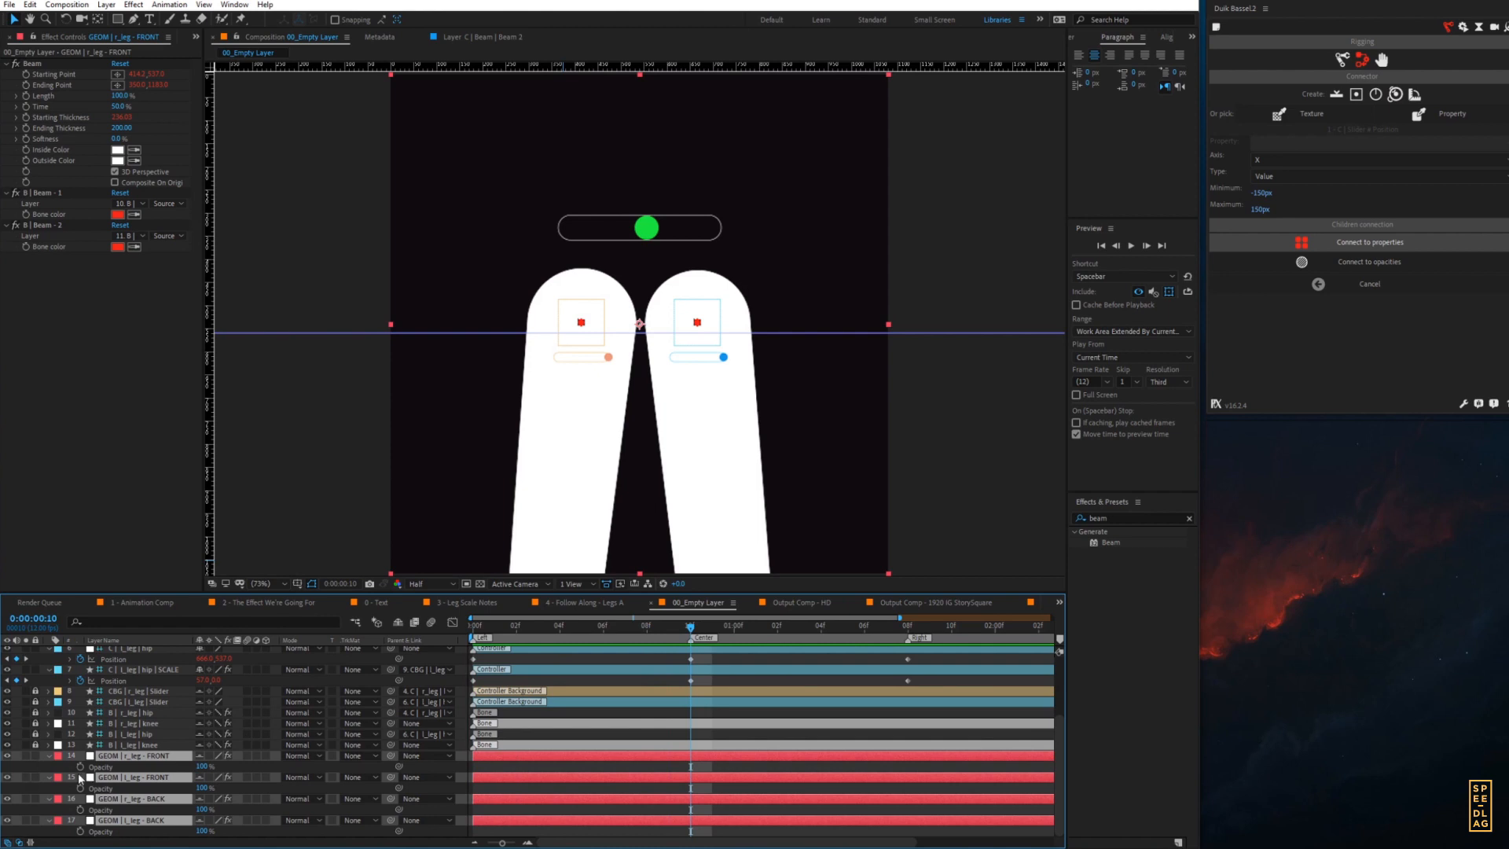
pyautogui.moveTo(80, 767); pyautogui.dragTo(81, 831)
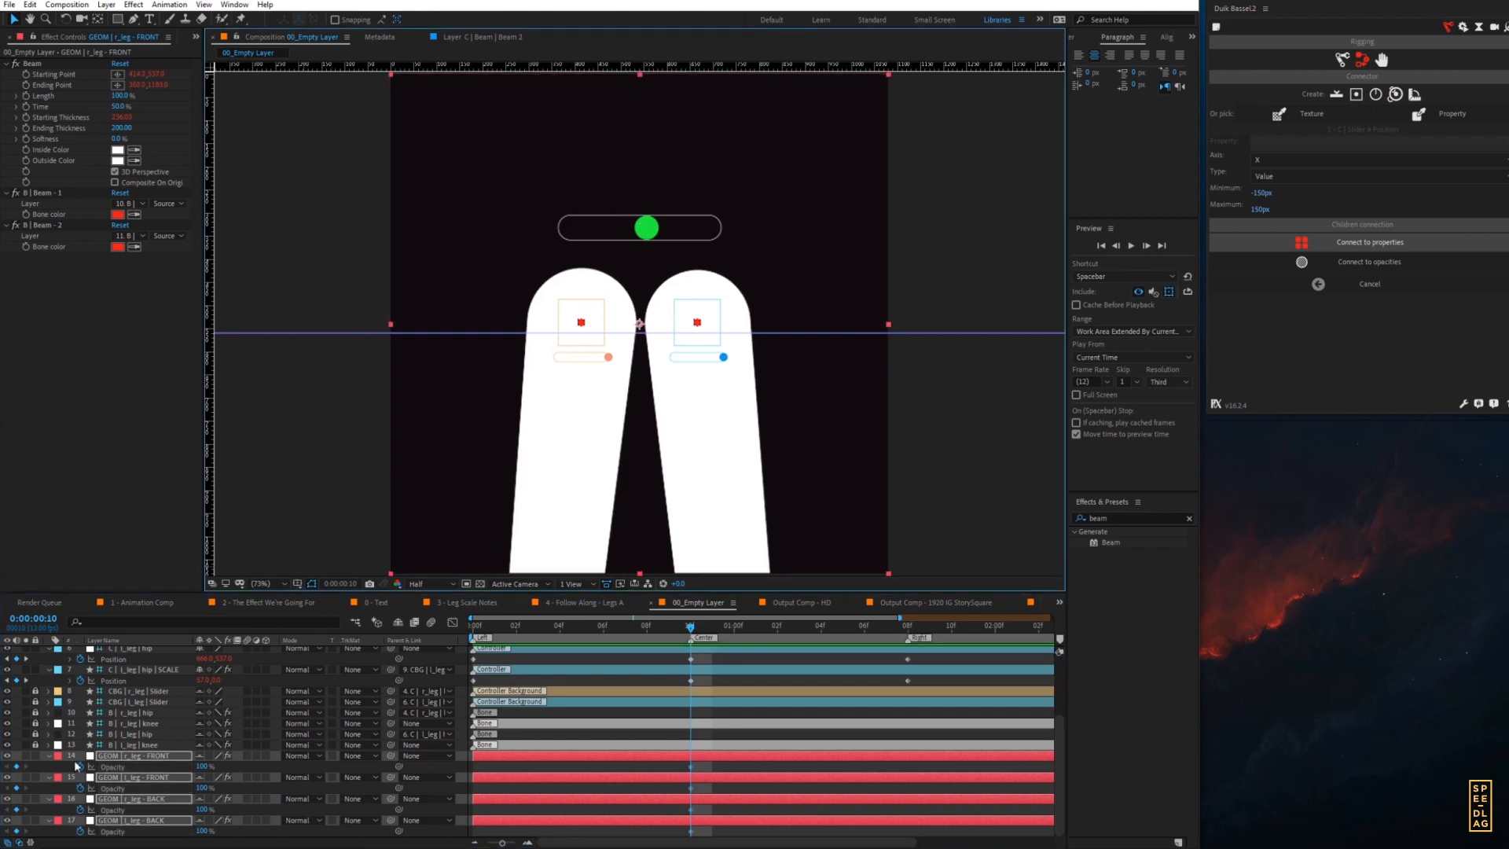
pyautogui.click(422, 506)
# - Move the slider handle to -100% and add a 100% Opacity keyframe to GEOM | l_leg - FRONT at the Left marker, frame 0
pyautogui.moveTo(648, 232); pyautogui.dragTo(570, 242)
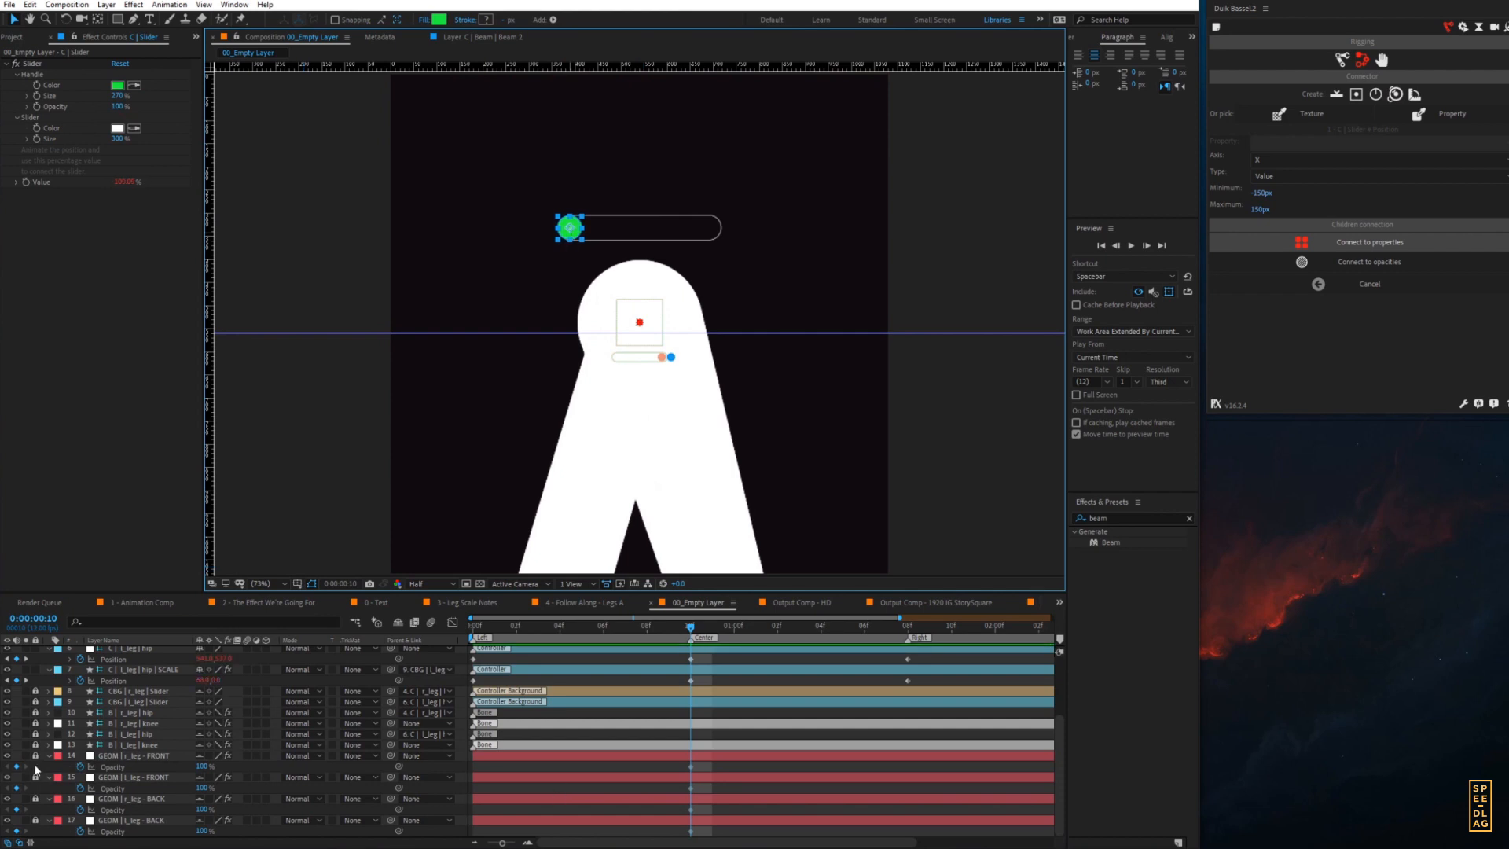
pyautogui.moveTo(35, 760); pyautogui.dragTo(36, 821)
pyautogui.click(143, 756)
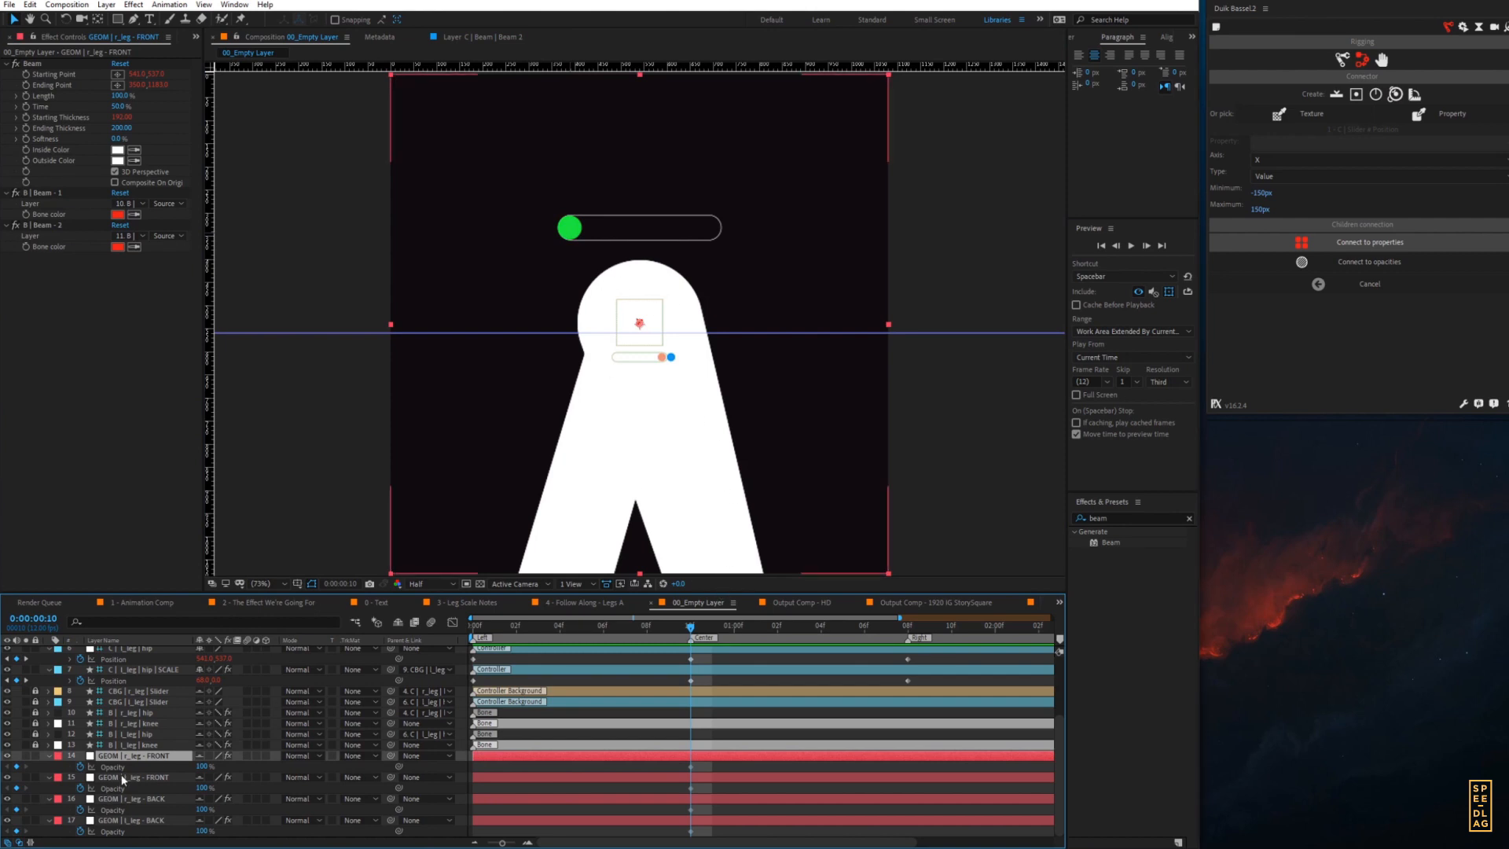
pyautogui.click(123, 777)
pyautogui.click(476, 627)
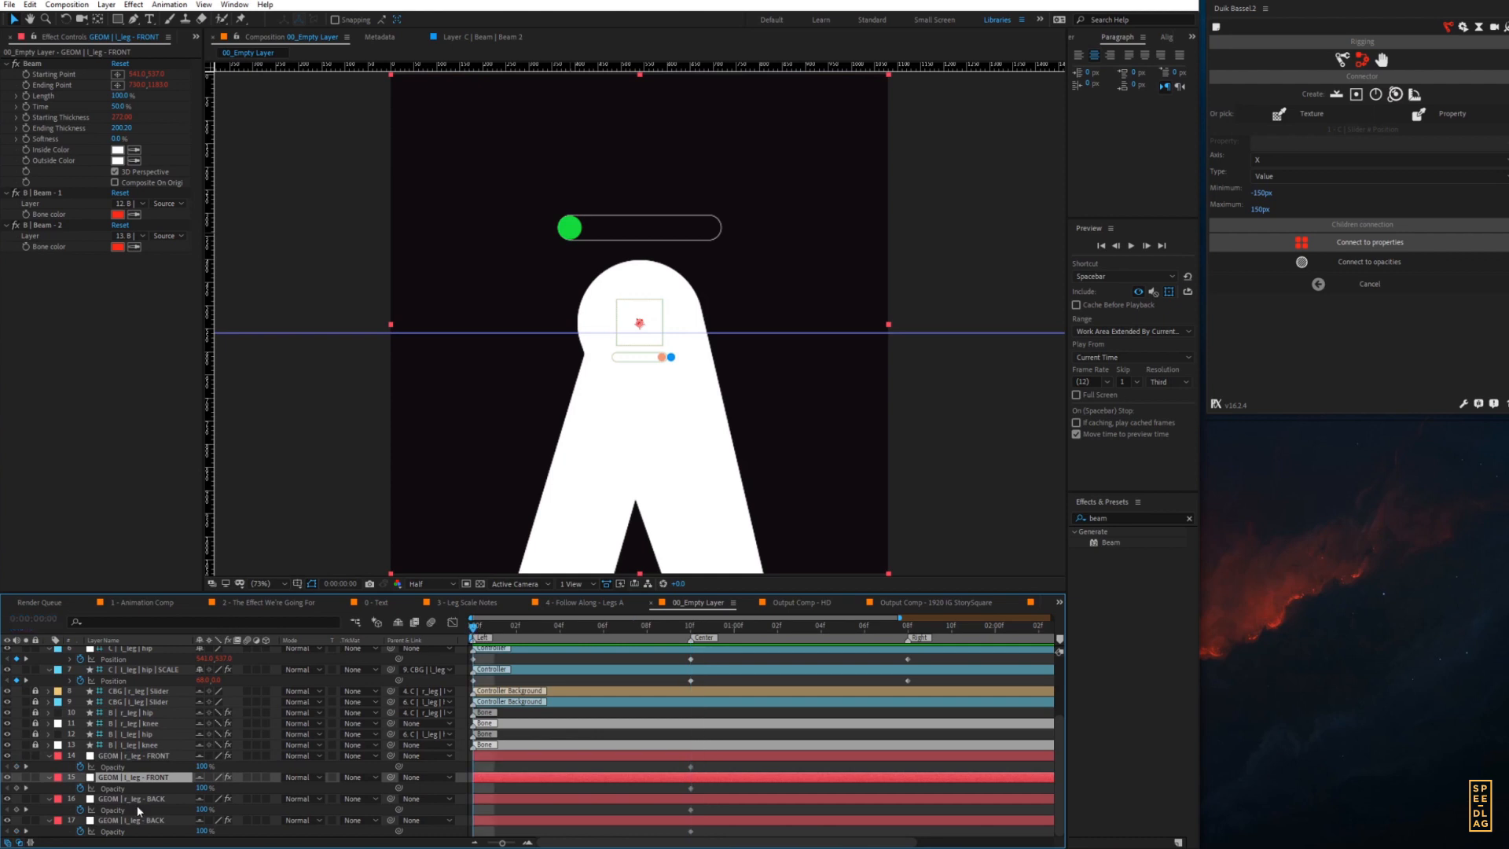
pyautogui.click(17, 788)
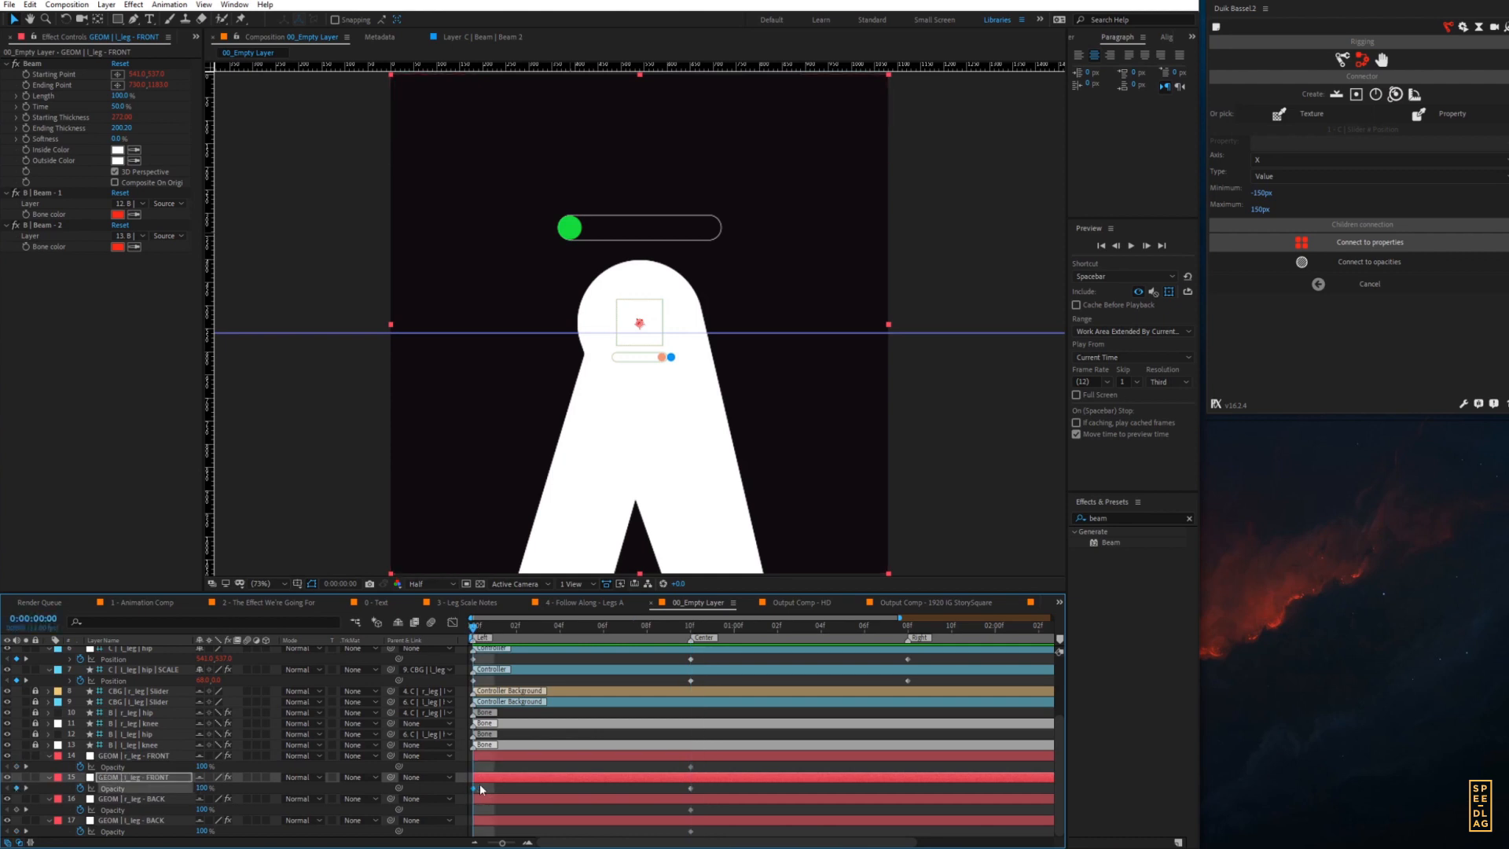
# - Set the Opacity of GEOM | r_leg - FRONT to 0% at frame 0 and return to the 00_Empty Layer composition view
pyautogui.click(126, 755)
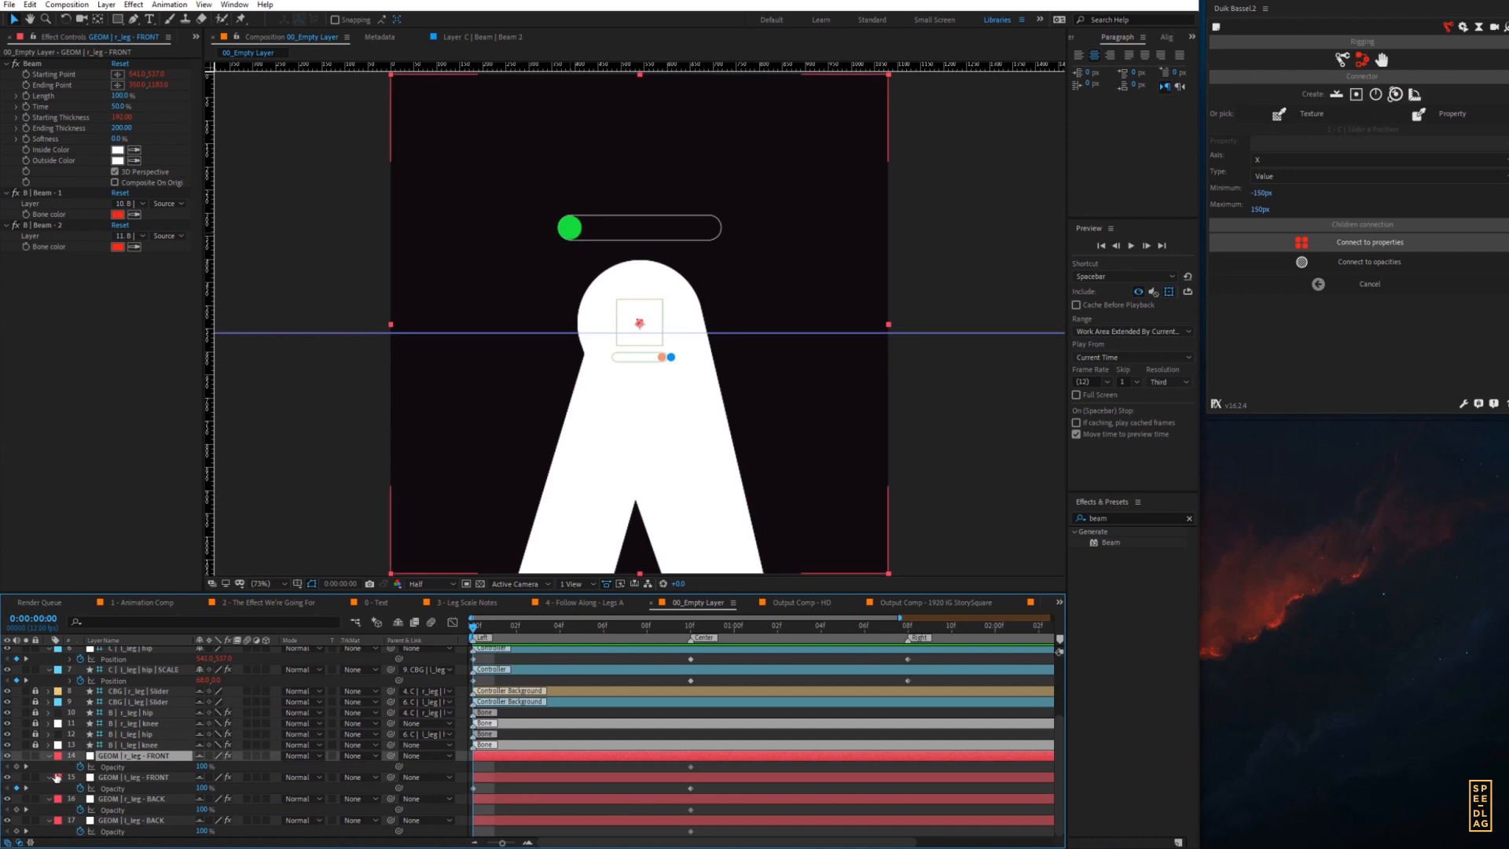
pyautogui.doubleClick(202, 766)
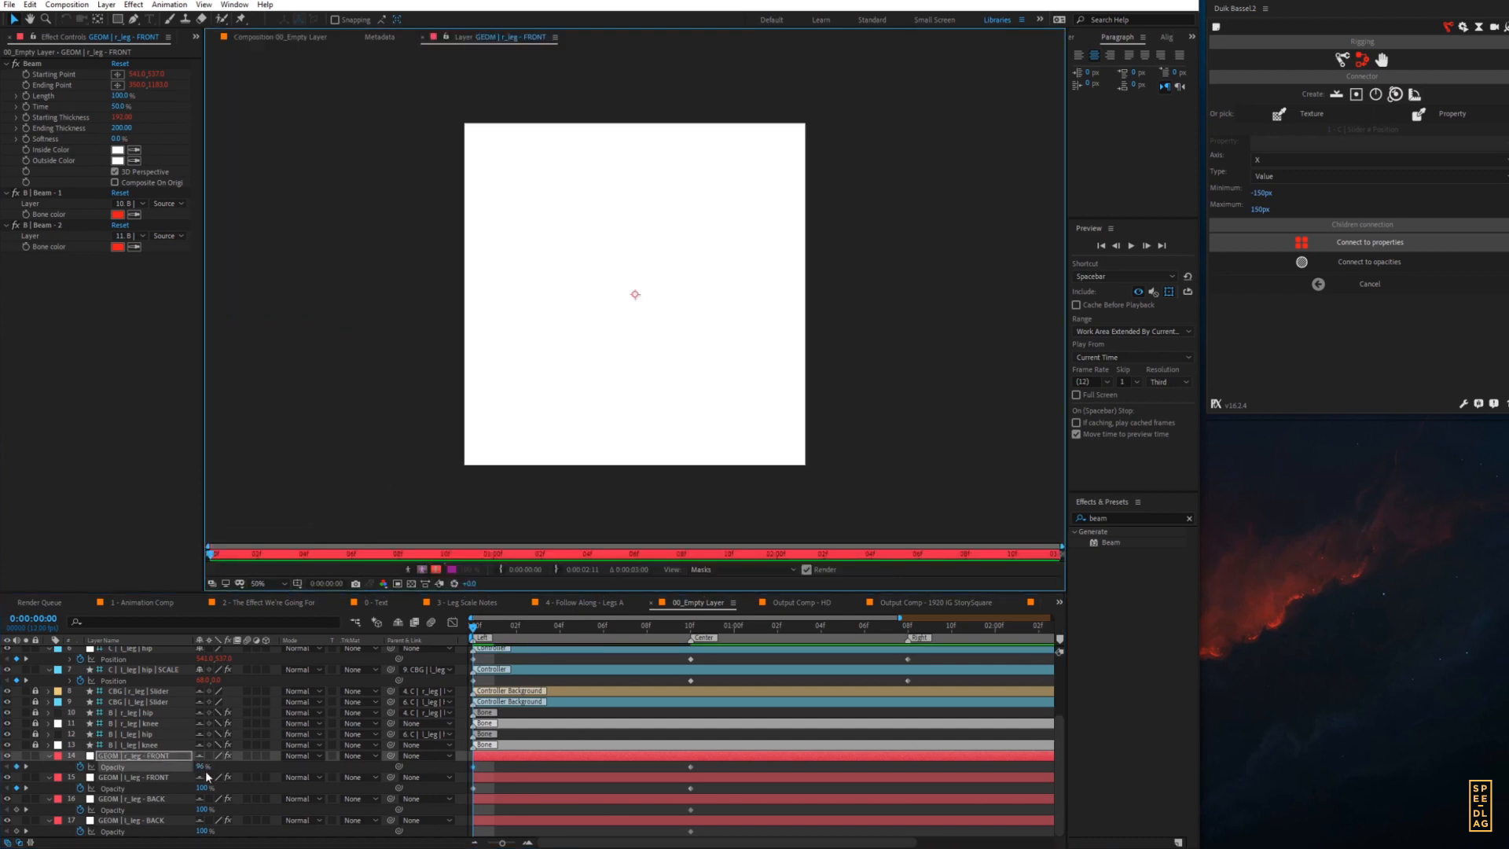
pyautogui.click(200, 767)
pyautogui.write('0')
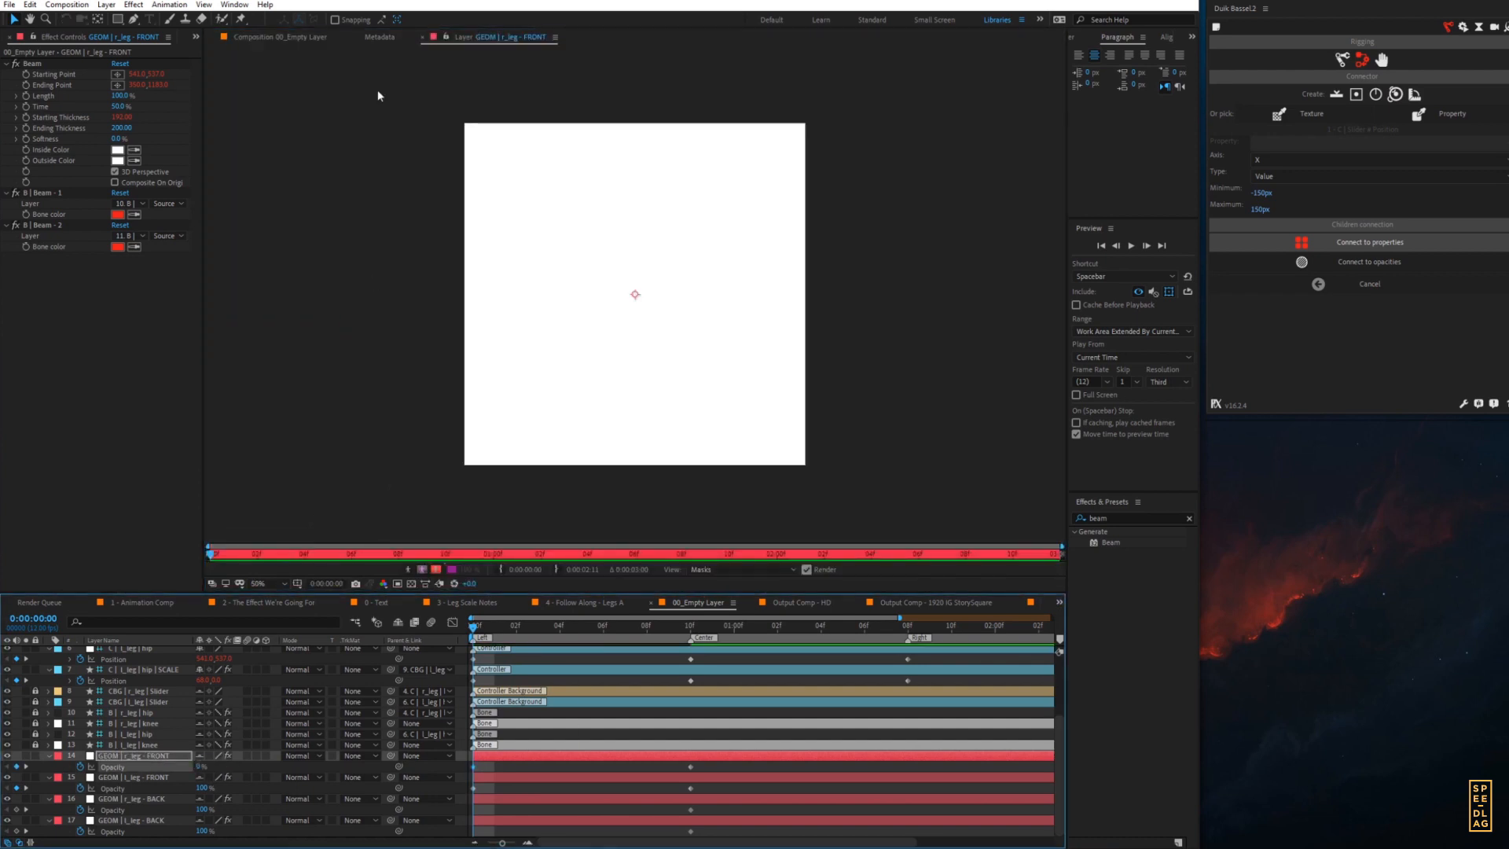
pyautogui.click(289, 35)
pyautogui.click(484, 766)
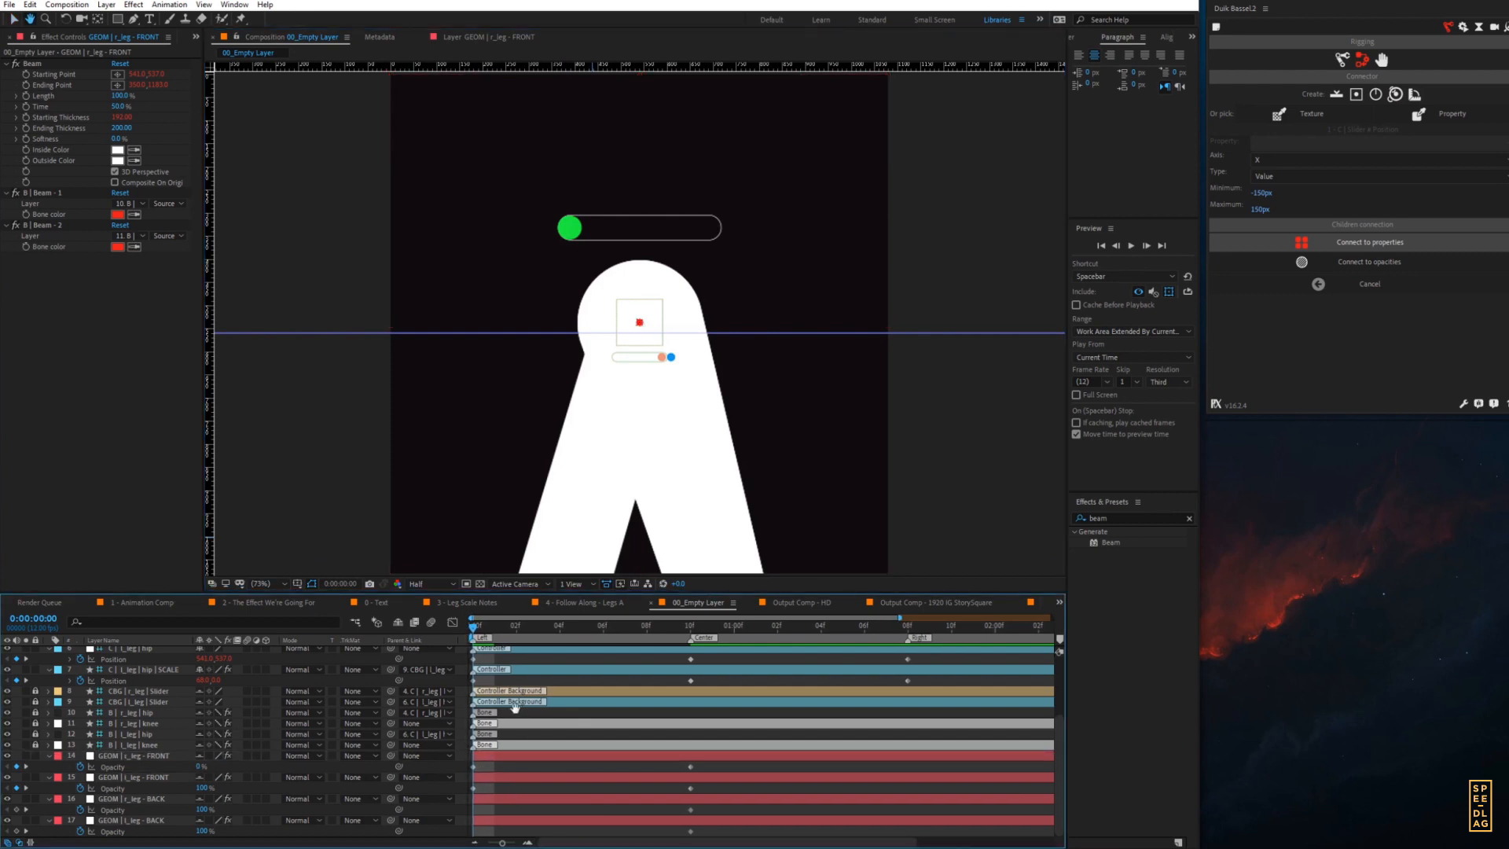
# - At frame 0, keyframe Opacity at 100% on GEOM | r_leg - BACK and 0% on GEOM | l_leg - BACK
pyautogui.click(490, 799)
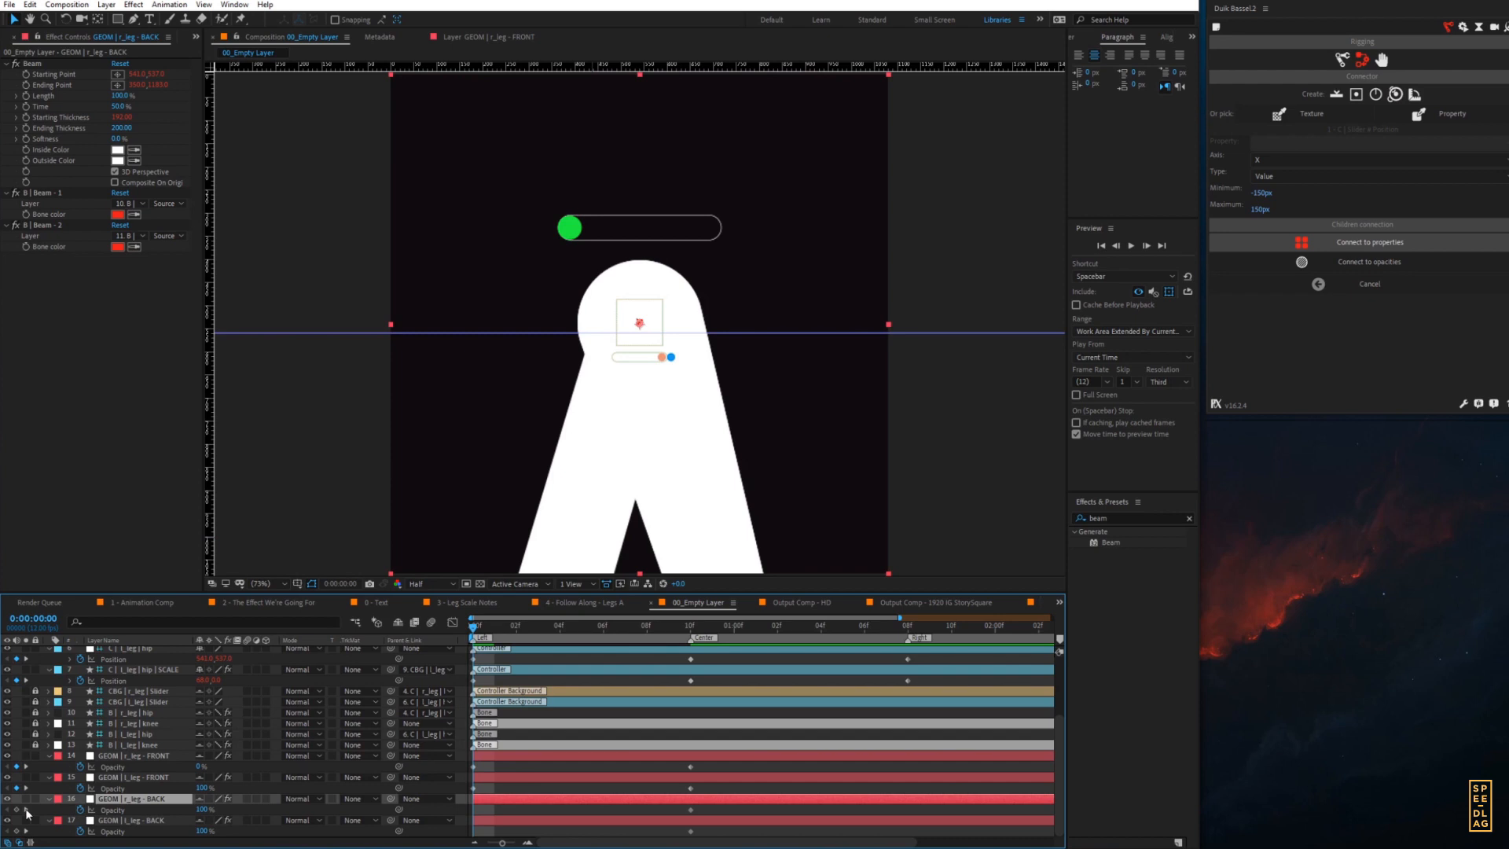
pyautogui.click(132, 820)
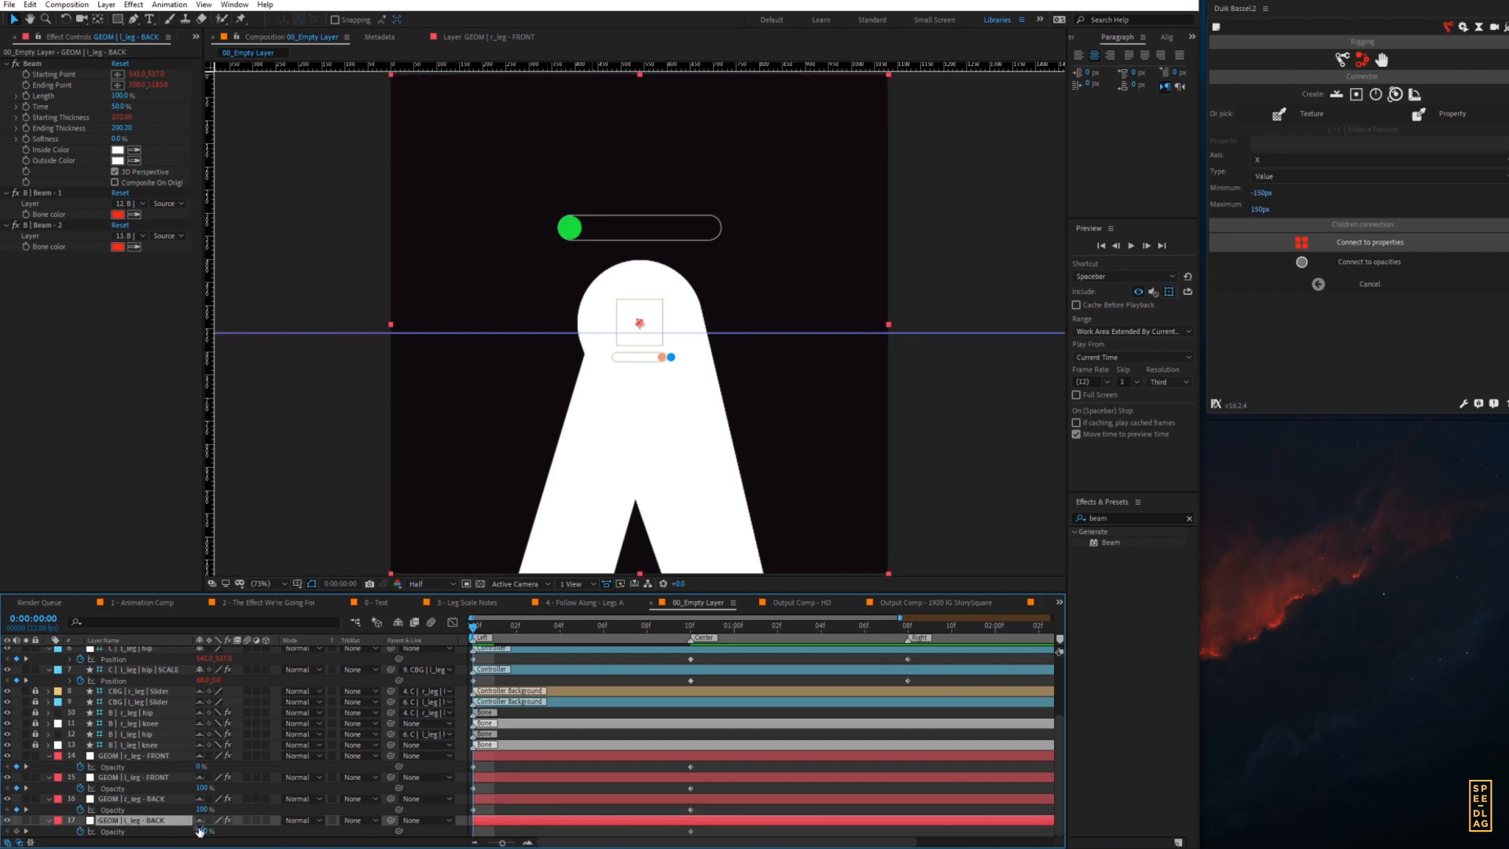
pyautogui.click(202, 832)
pyautogui.write('0')
pyautogui.press('Return')
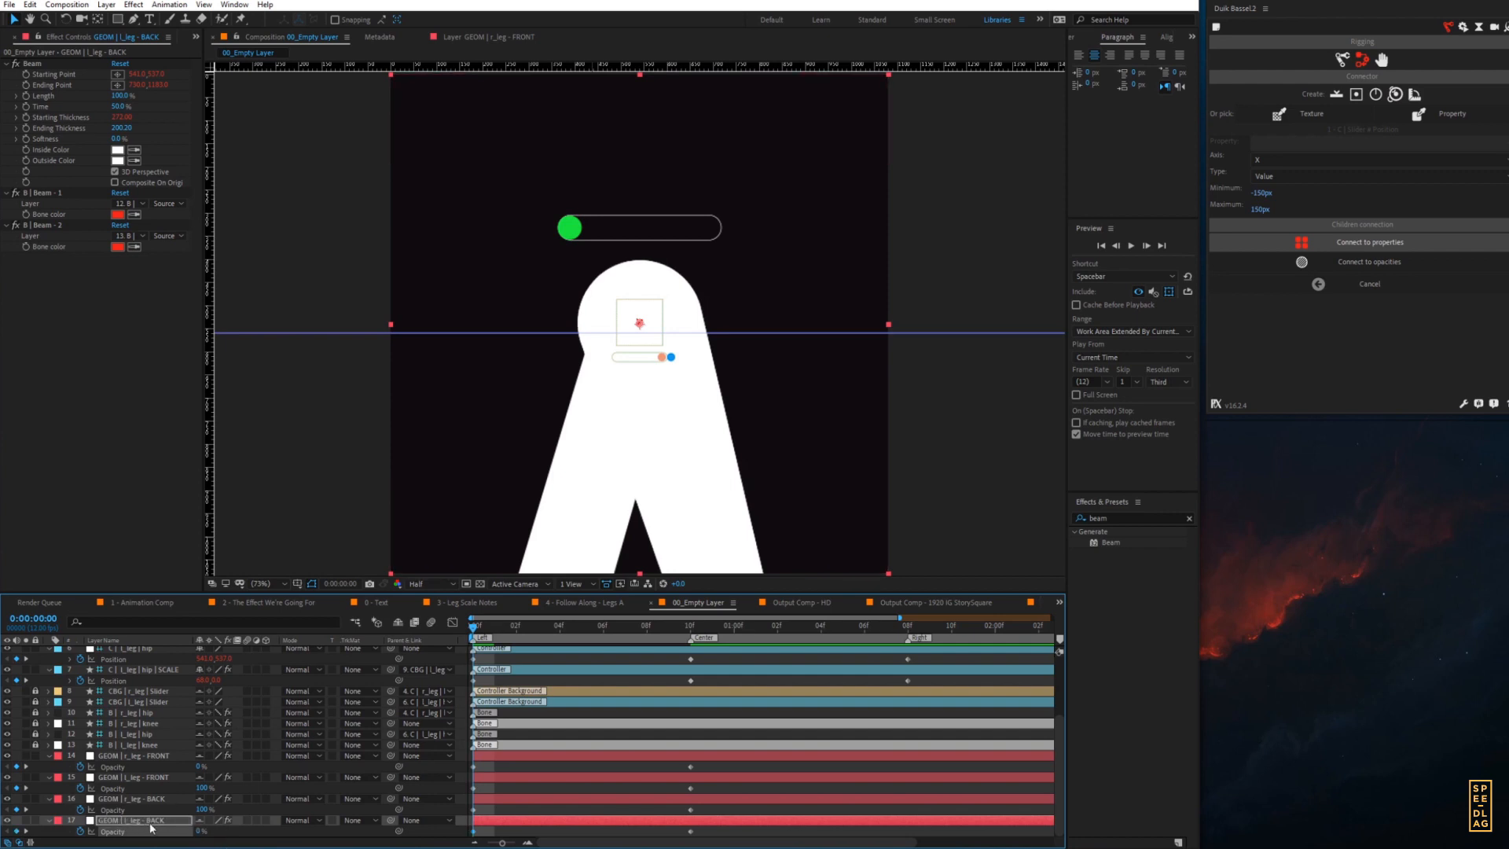
# - Find the Tint effect and apply it to the GEOM | l_leg - FRONT layer
pyautogui.click(1121, 516)
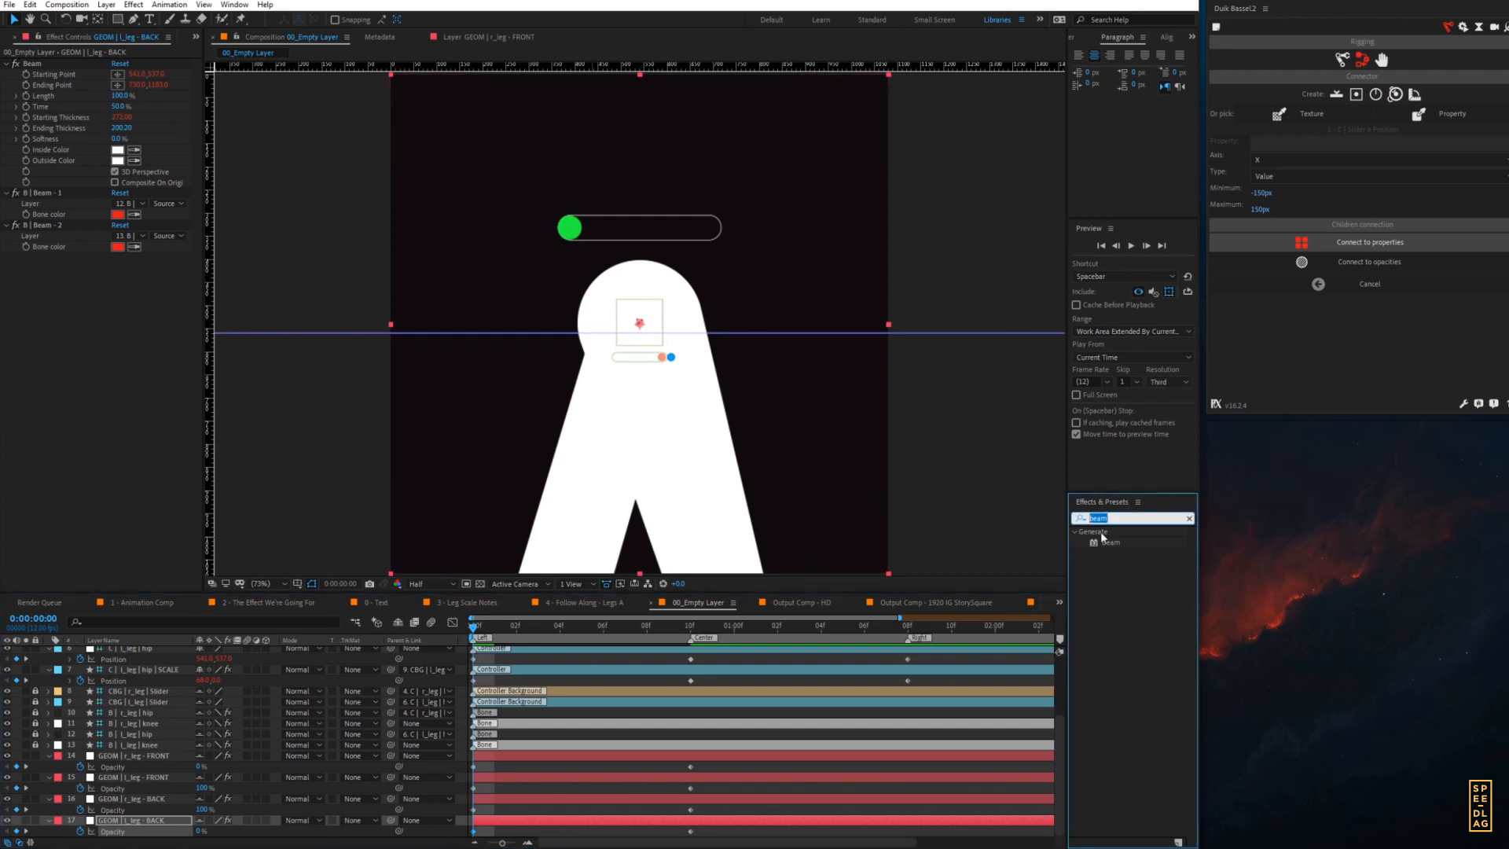
pyautogui.write('t')
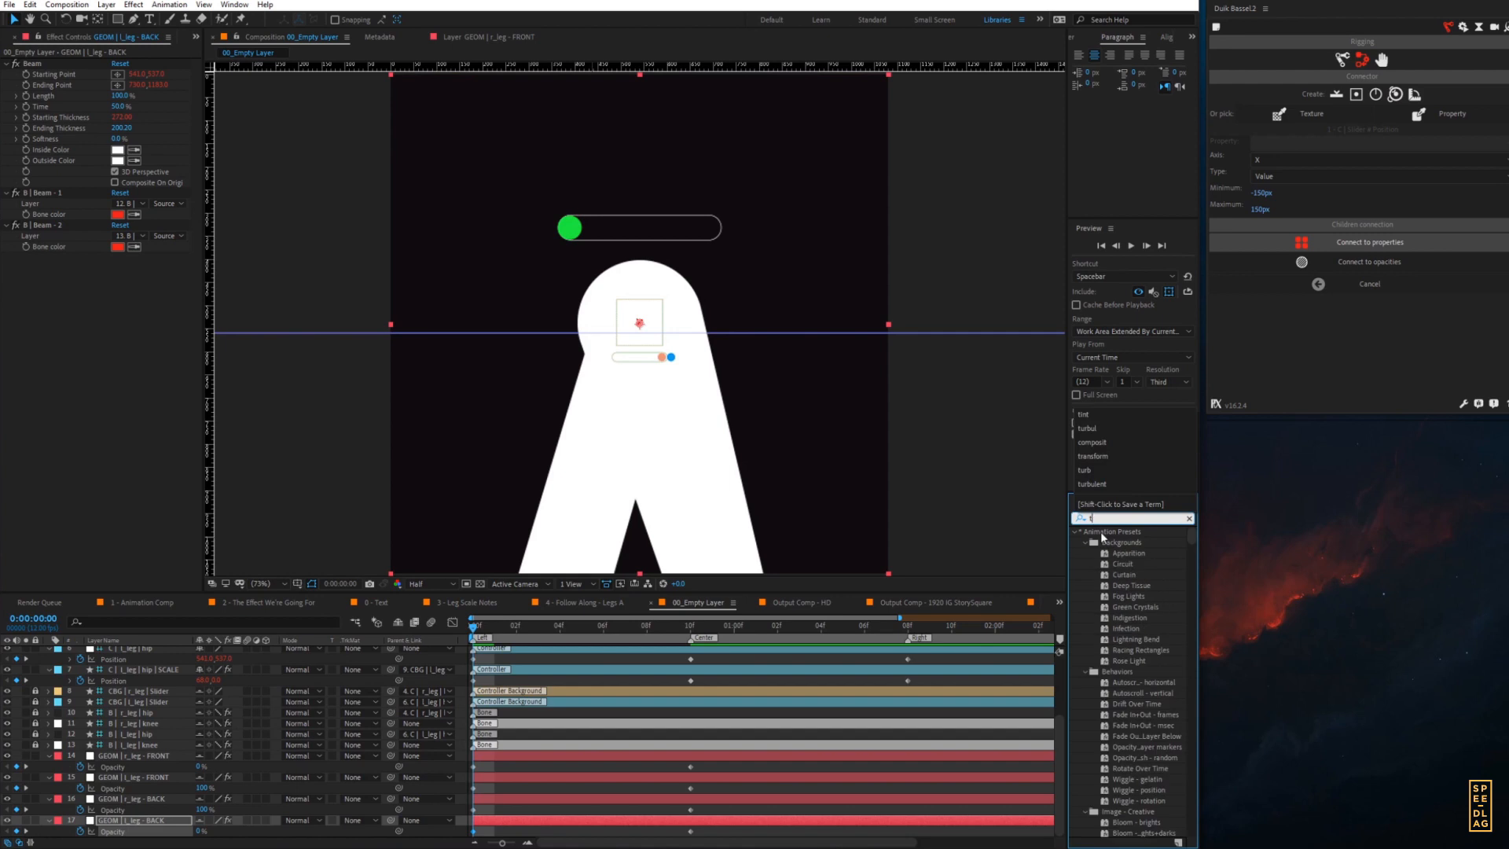
pyautogui.write('int')
pyautogui.moveTo(1122, 577); pyautogui.dragTo(131, 780)
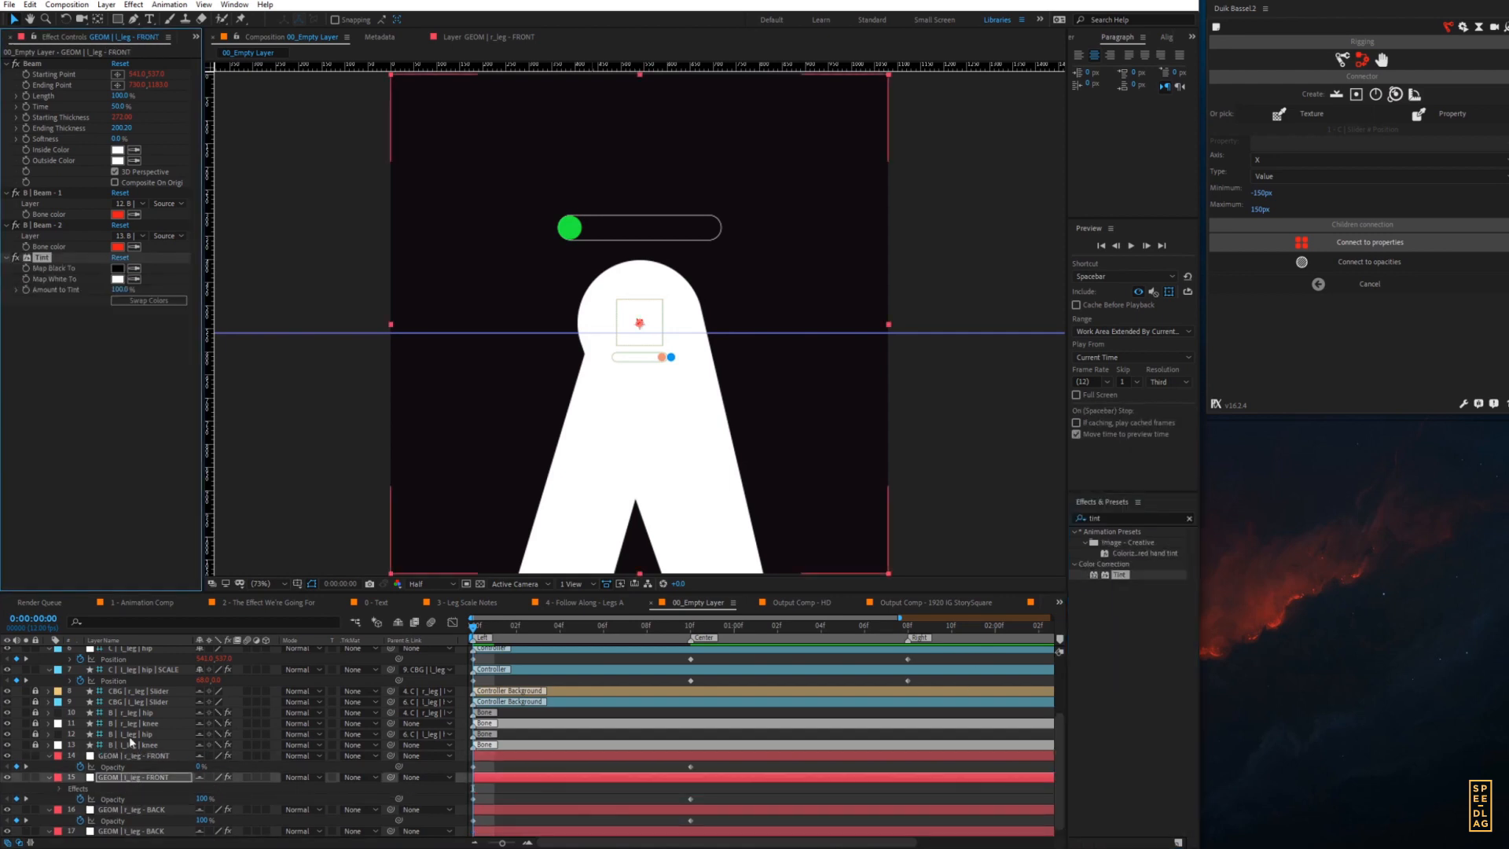
# - Set both Map Black To and Map White To of the Tint effect to pink FF3992
pyautogui.click(118, 269)
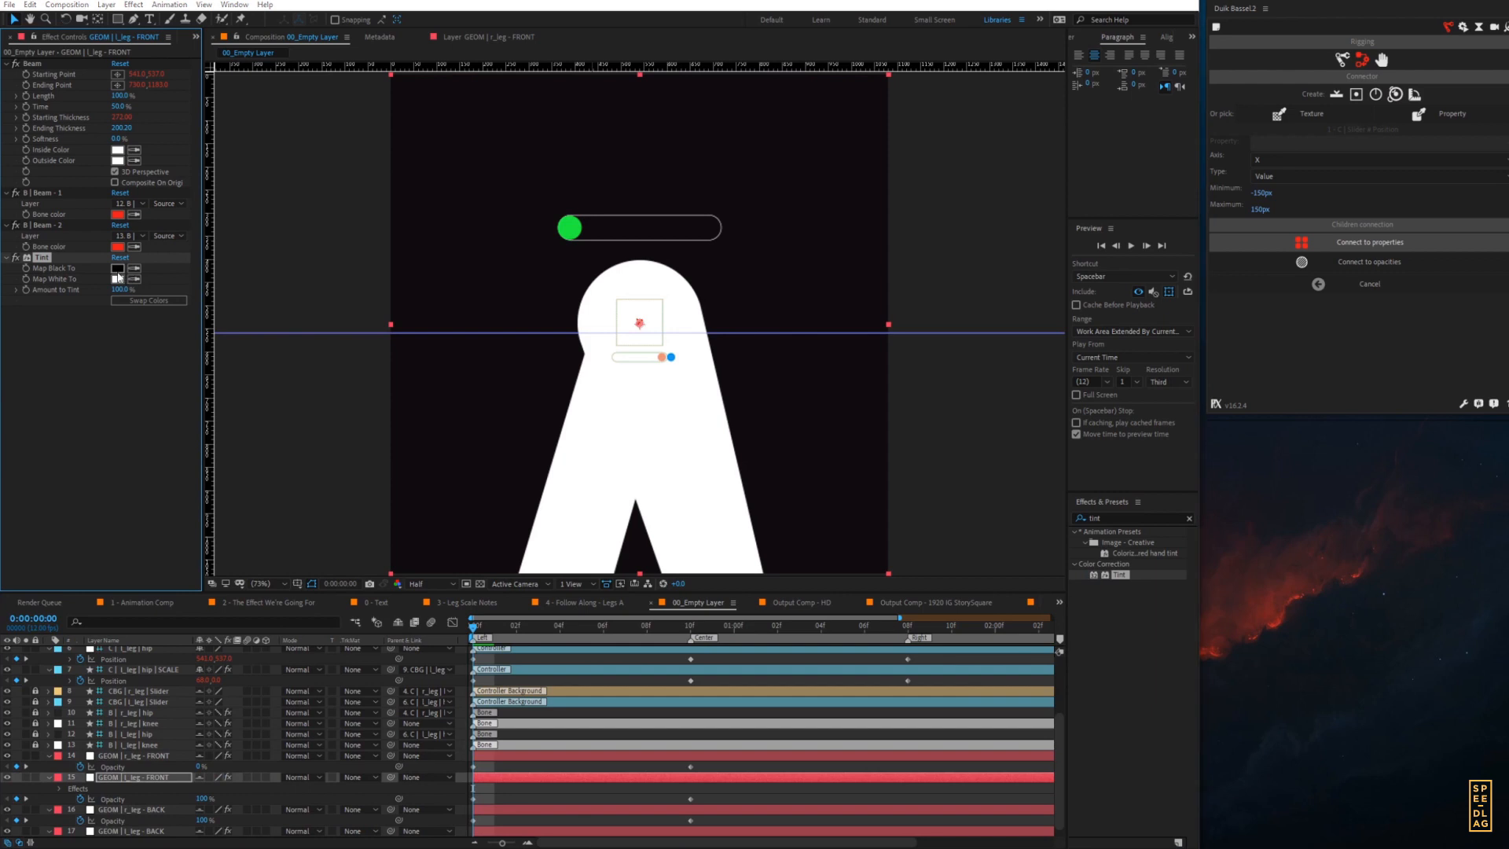
pyautogui.moveTo(137, 80); pyautogui.dragTo(96, 1)
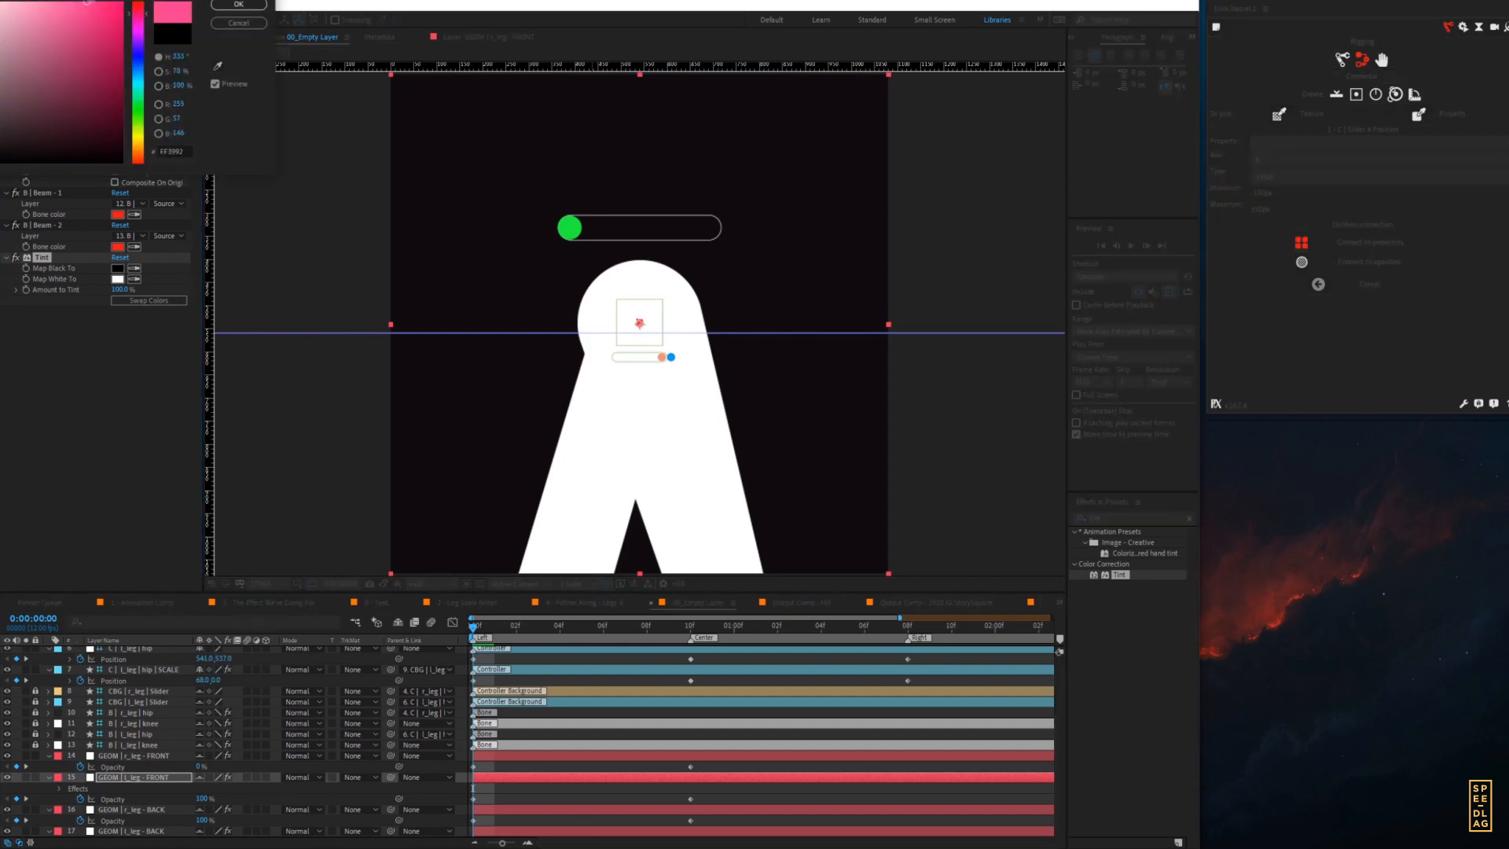
pyautogui.click(180, 153)
pyautogui.press('Return')
pyautogui.click(133, 279)
pyautogui.click(119, 269)
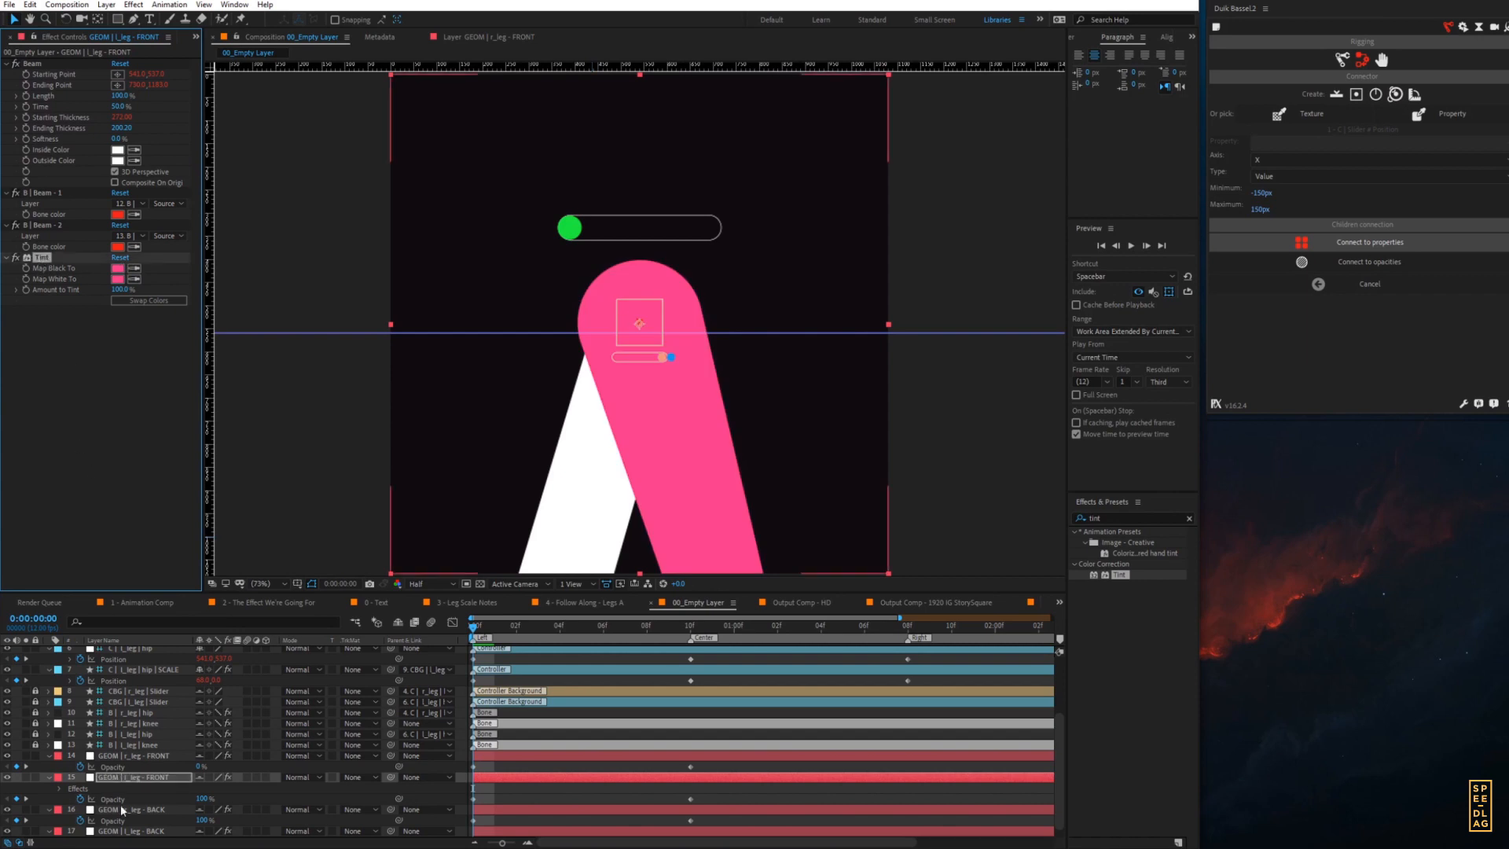
# - Paste the pink Tint effect onto the GEOM | r_leg - FRONT layer and lock the four GEOM leg layers
pyautogui.click(124, 754)
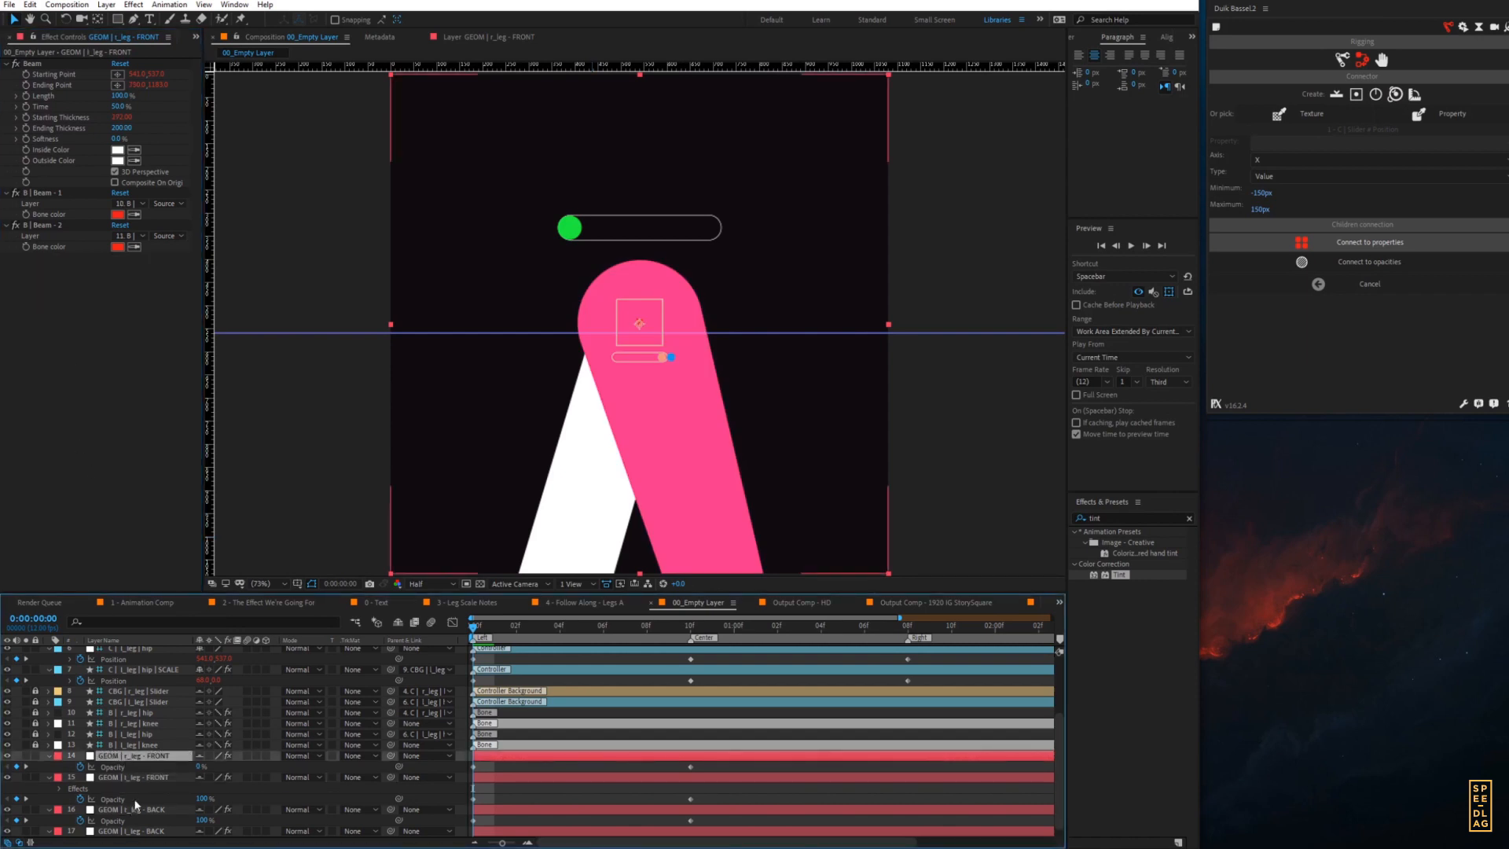
pyautogui.hotkey('ctrl', 'v')
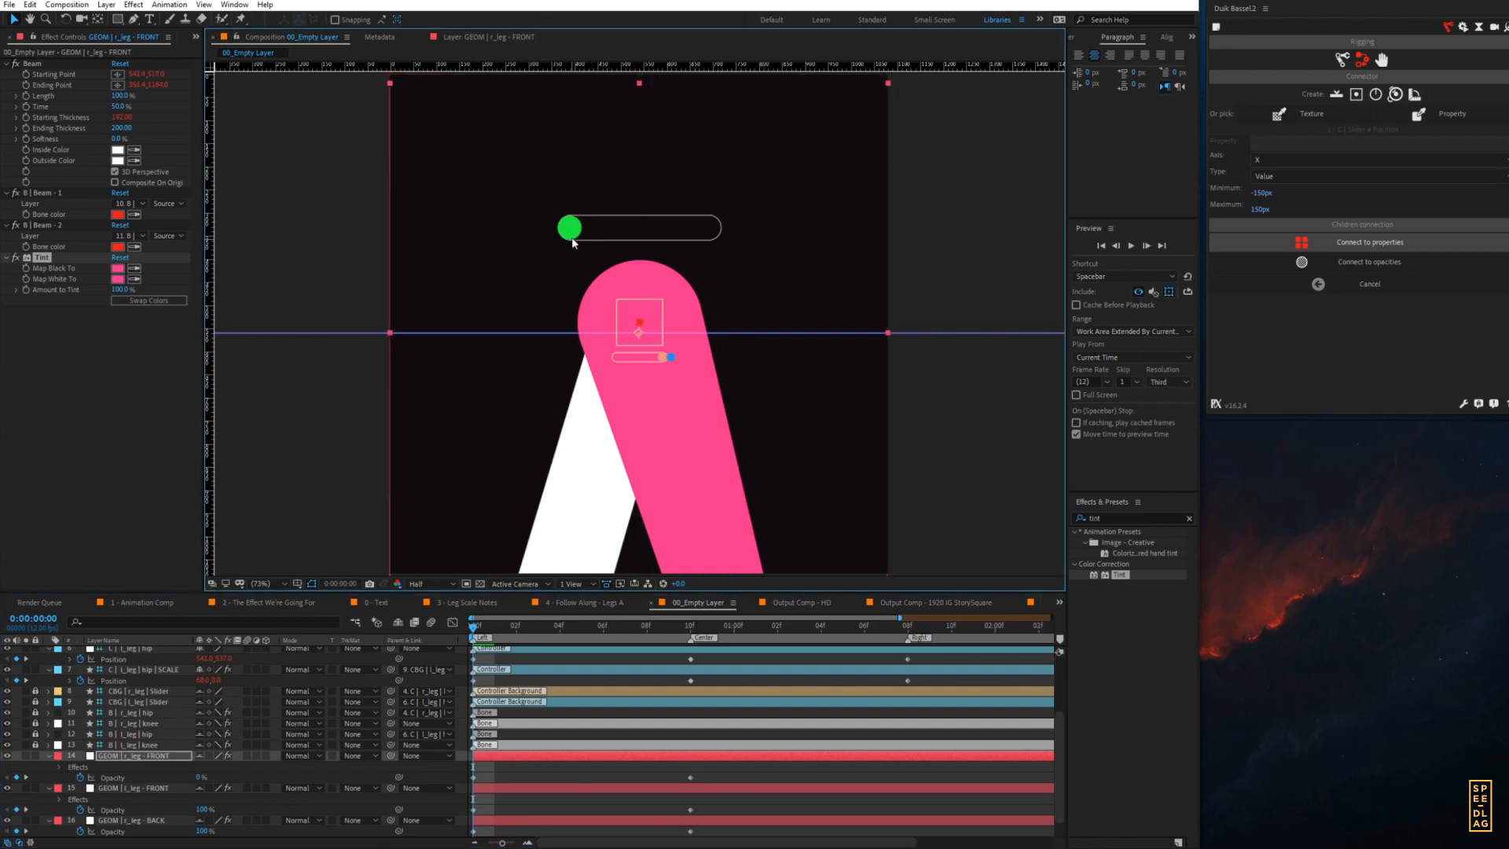
pyautogui.scroll(-1, 134, 788)
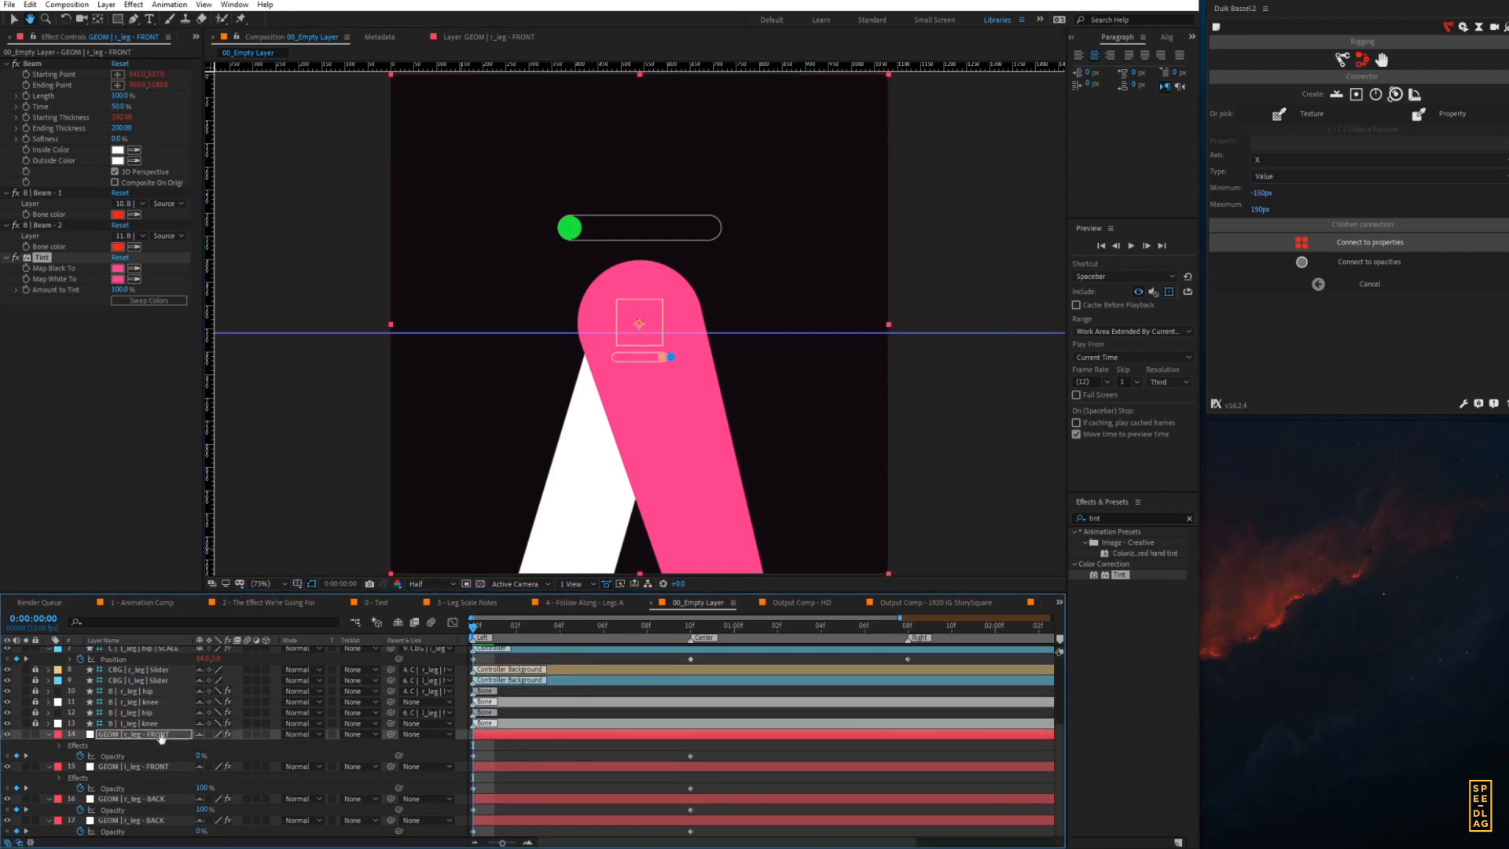
pyautogui.moveTo(35, 733); pyautogui.dragTo(36, 819)
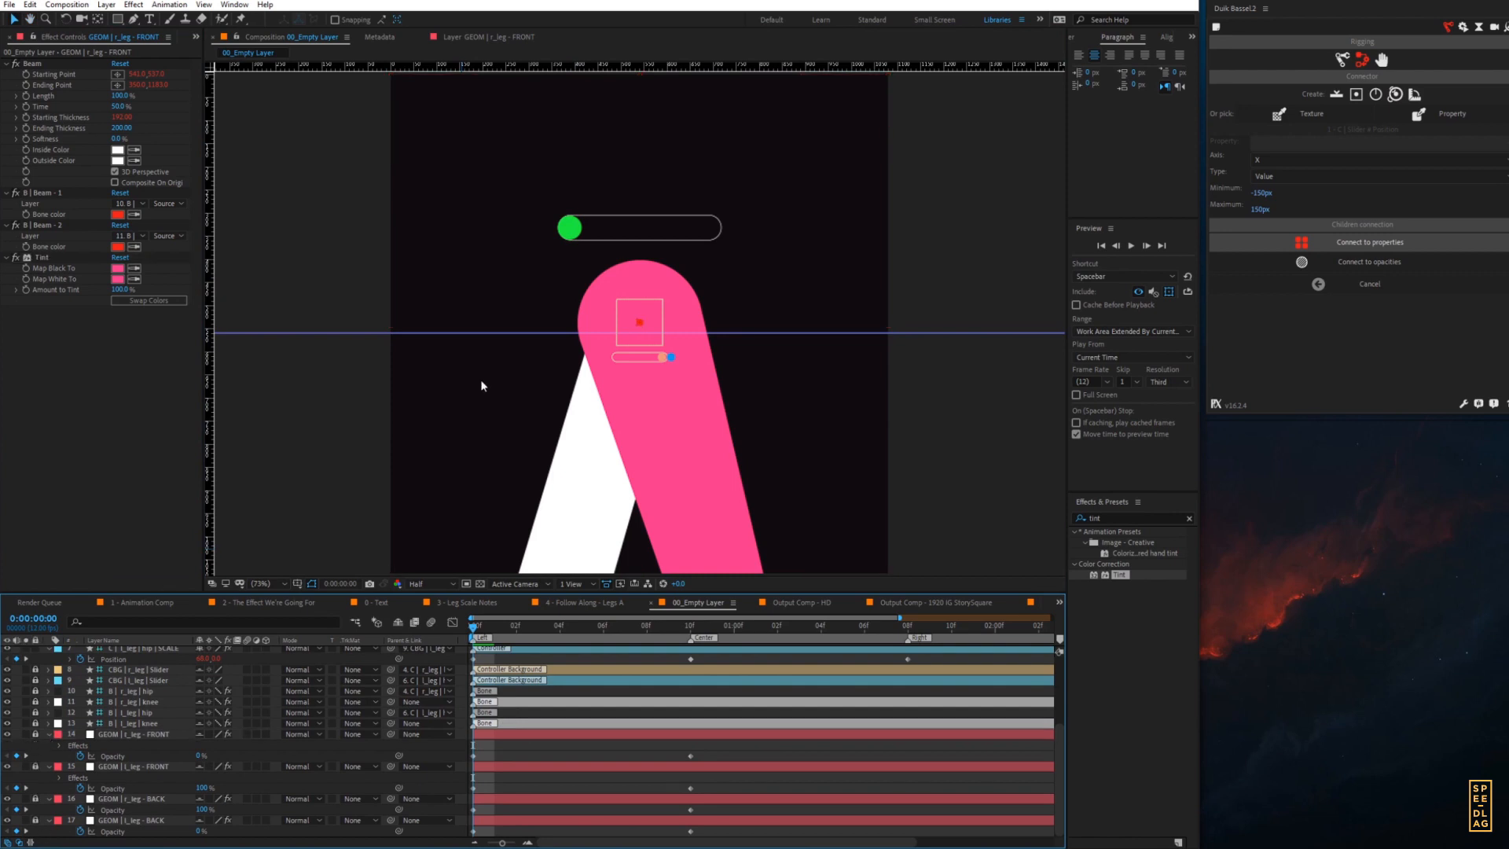
# - Test the C | Slider handle around its centre, and at 0:00:01:08 move it to the far right of its track
pyautogui.moveTo(571, 229); pyautogui.dragTo(670, 230)
pyautogui.moveTo(699, 228); pyautogui.dragTo(626, 253)
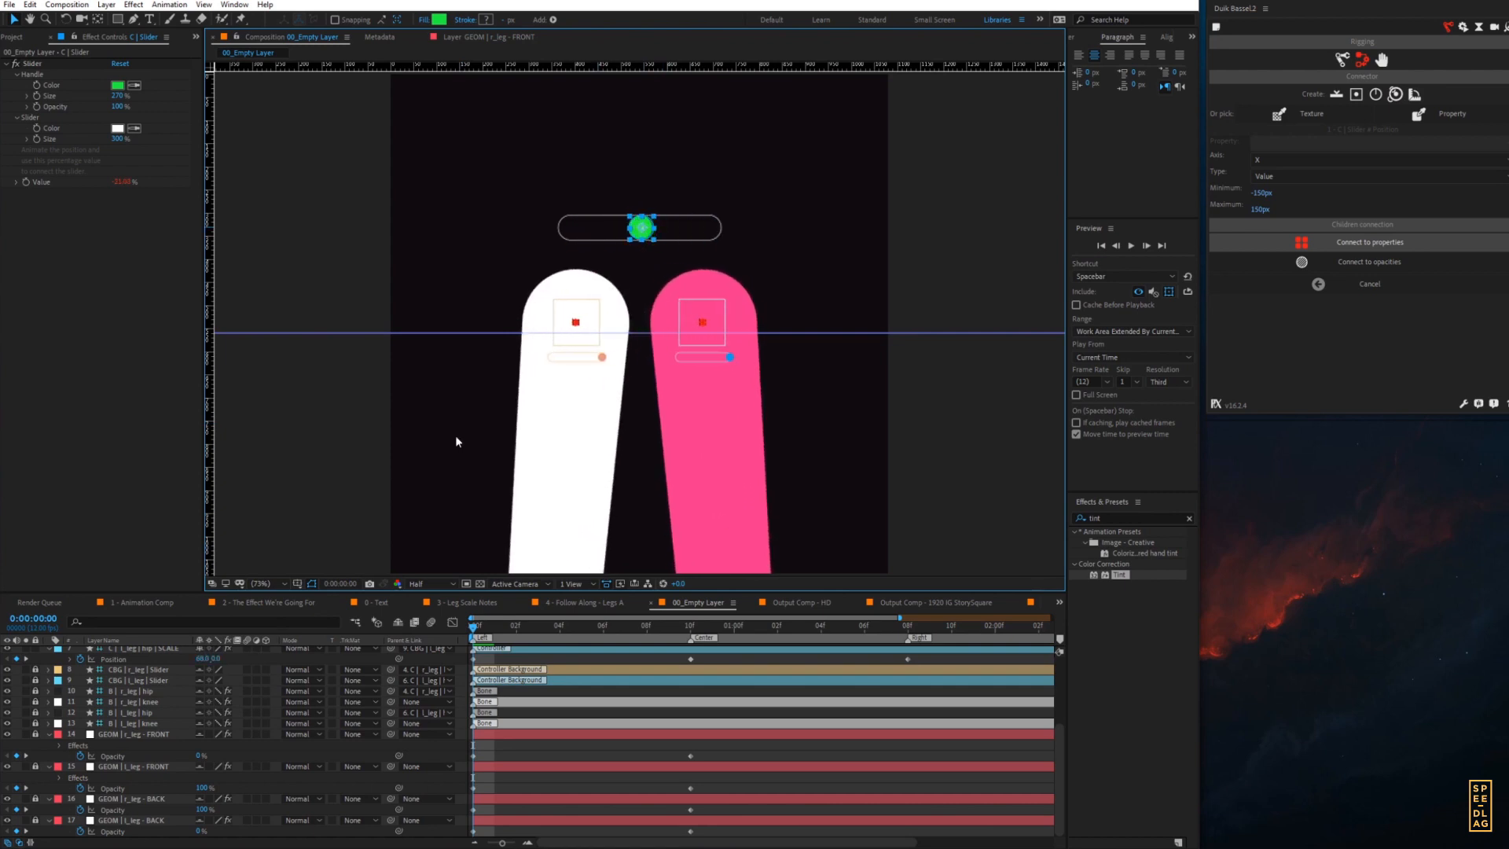
pyautogui.click(907, 626)
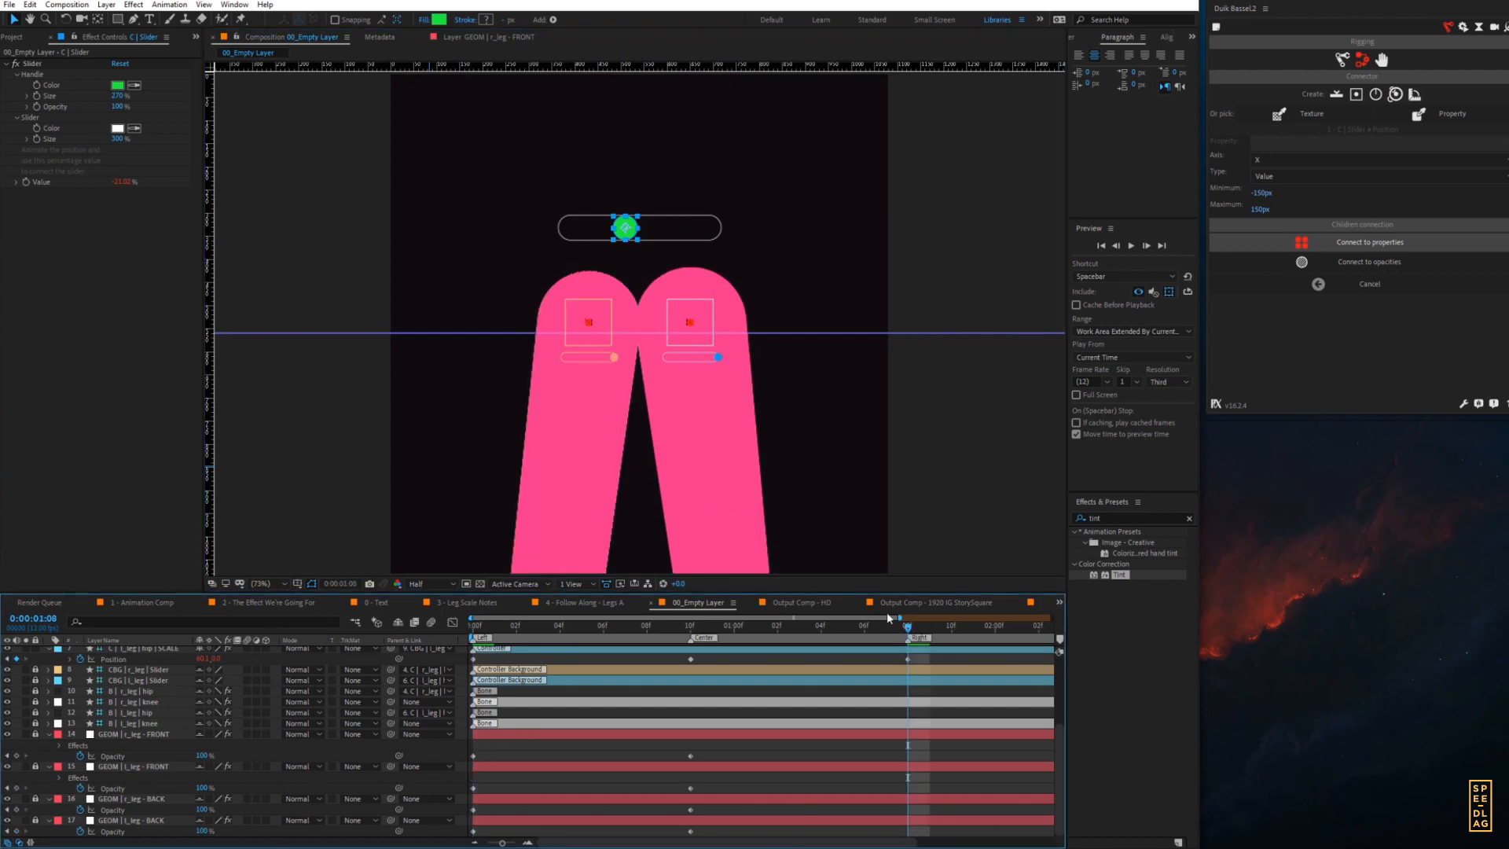
pyautogui.moveTo(626, 228); pyautogui.dragTo(708, 228)
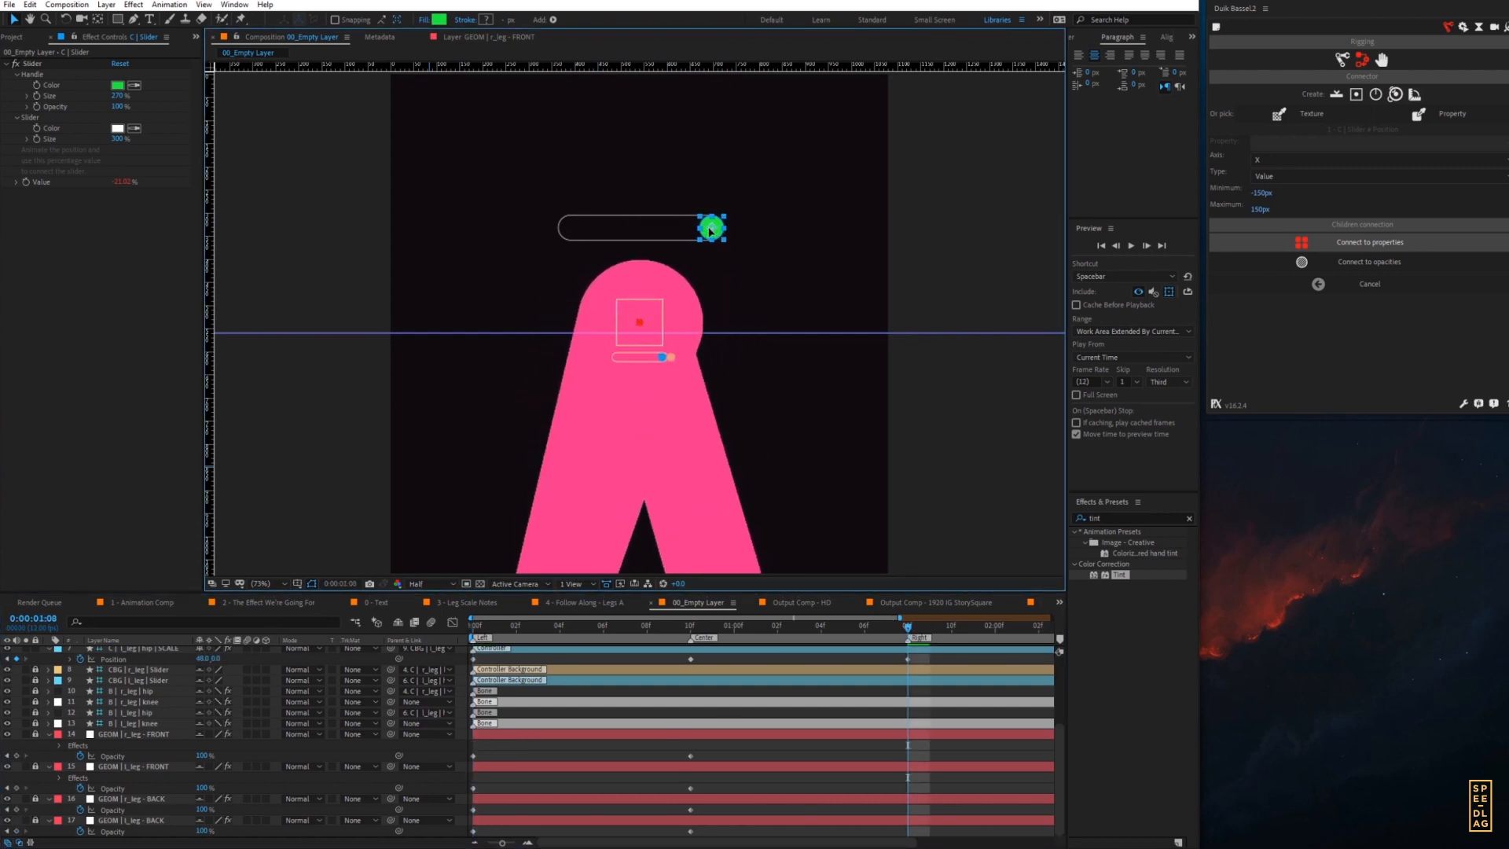
pyautogui.moveTo(650, 703); pyautogui.dragTo(651, 693)
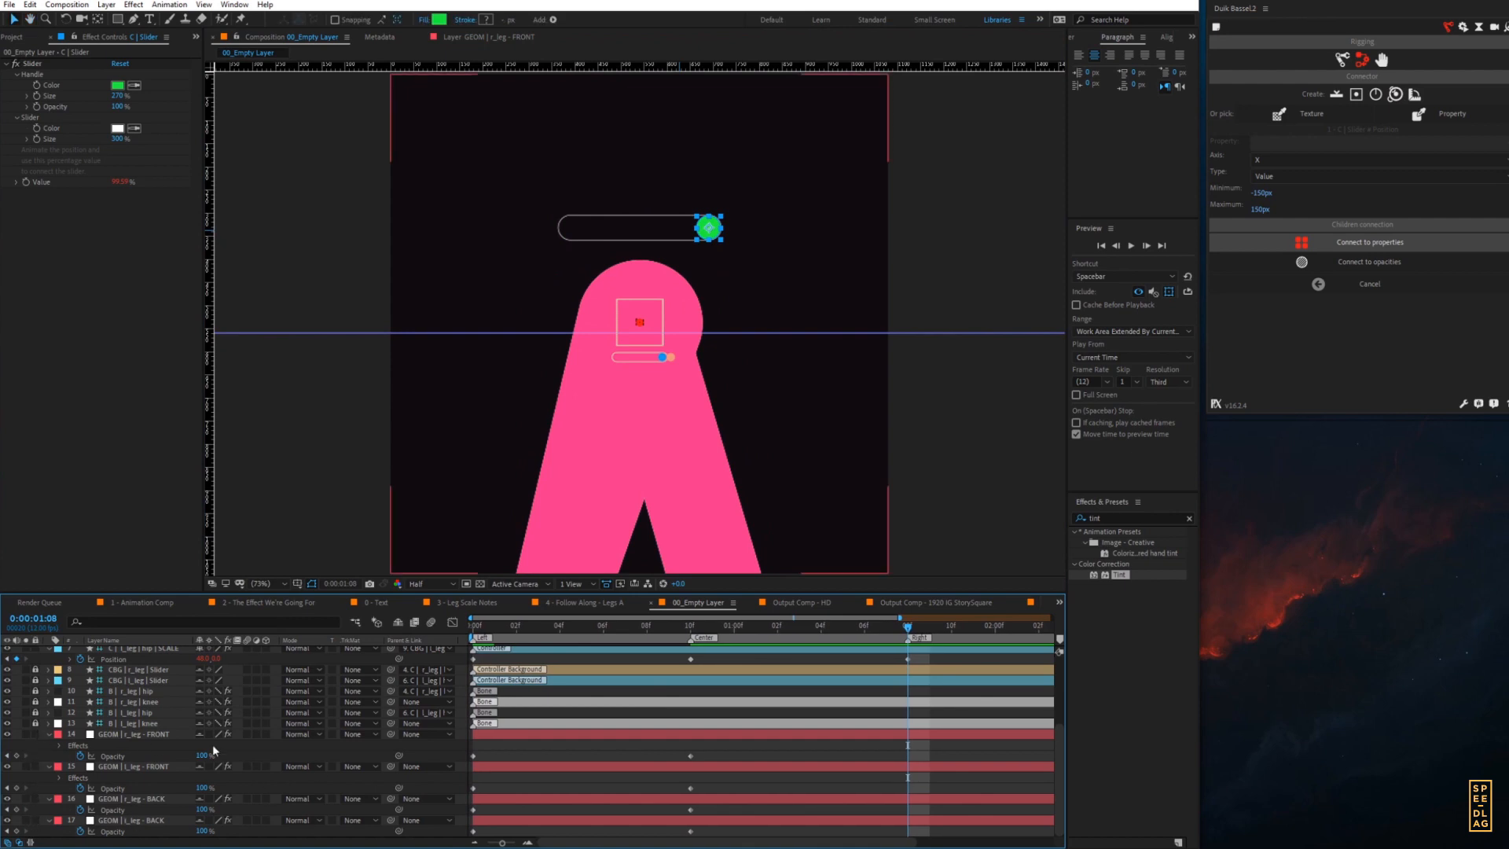
# - At 0:00:01:08, keyframe Opacity at 100% on GEOM | r_leg - FRONT and 0% on GEOM | l_leg - FRONT
pyautogui.click(134, 734)
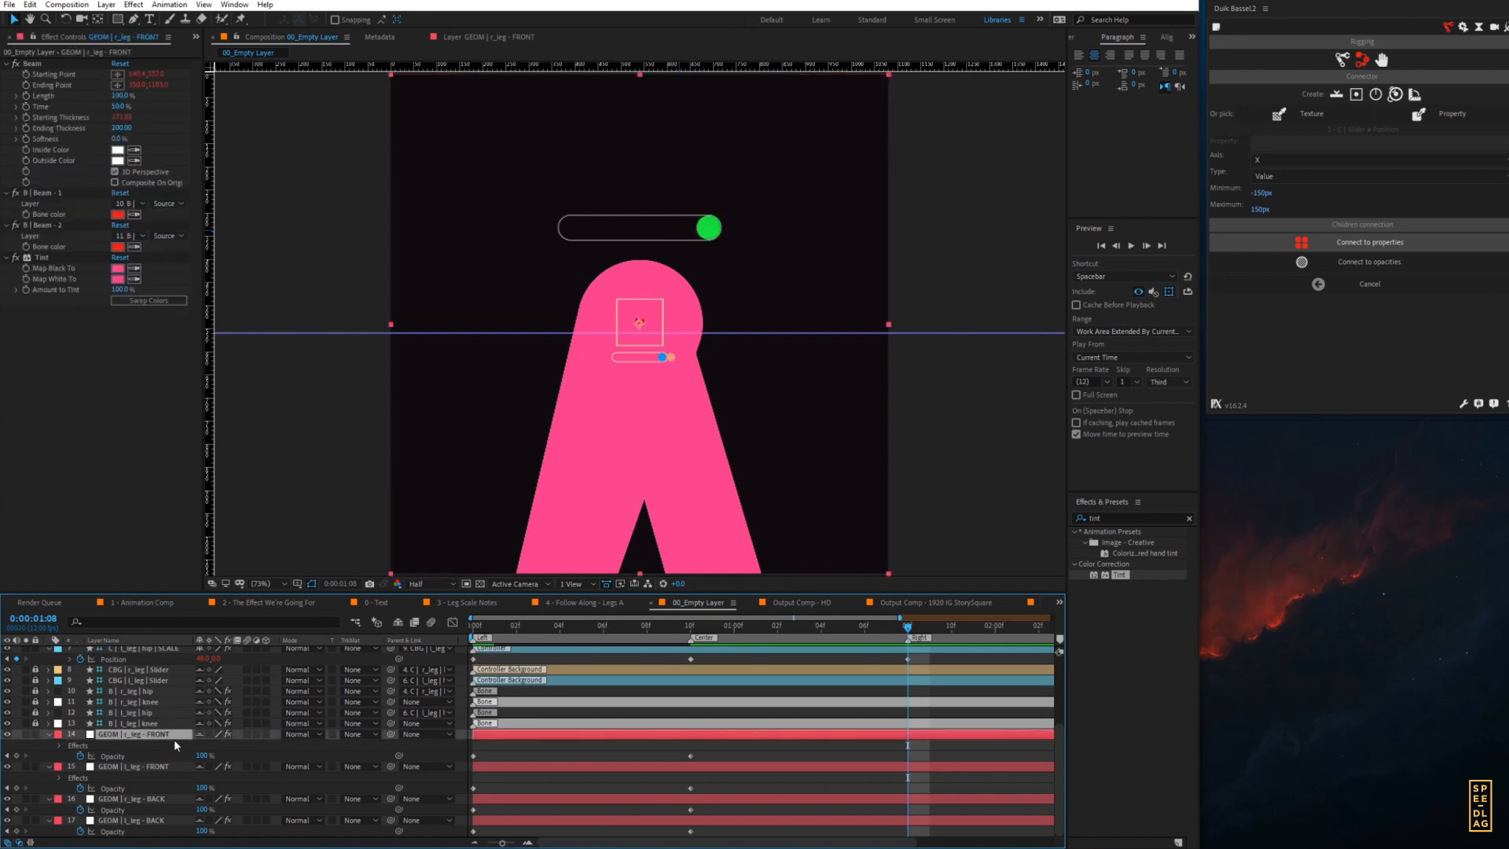
pyautogui.click(17, 755)
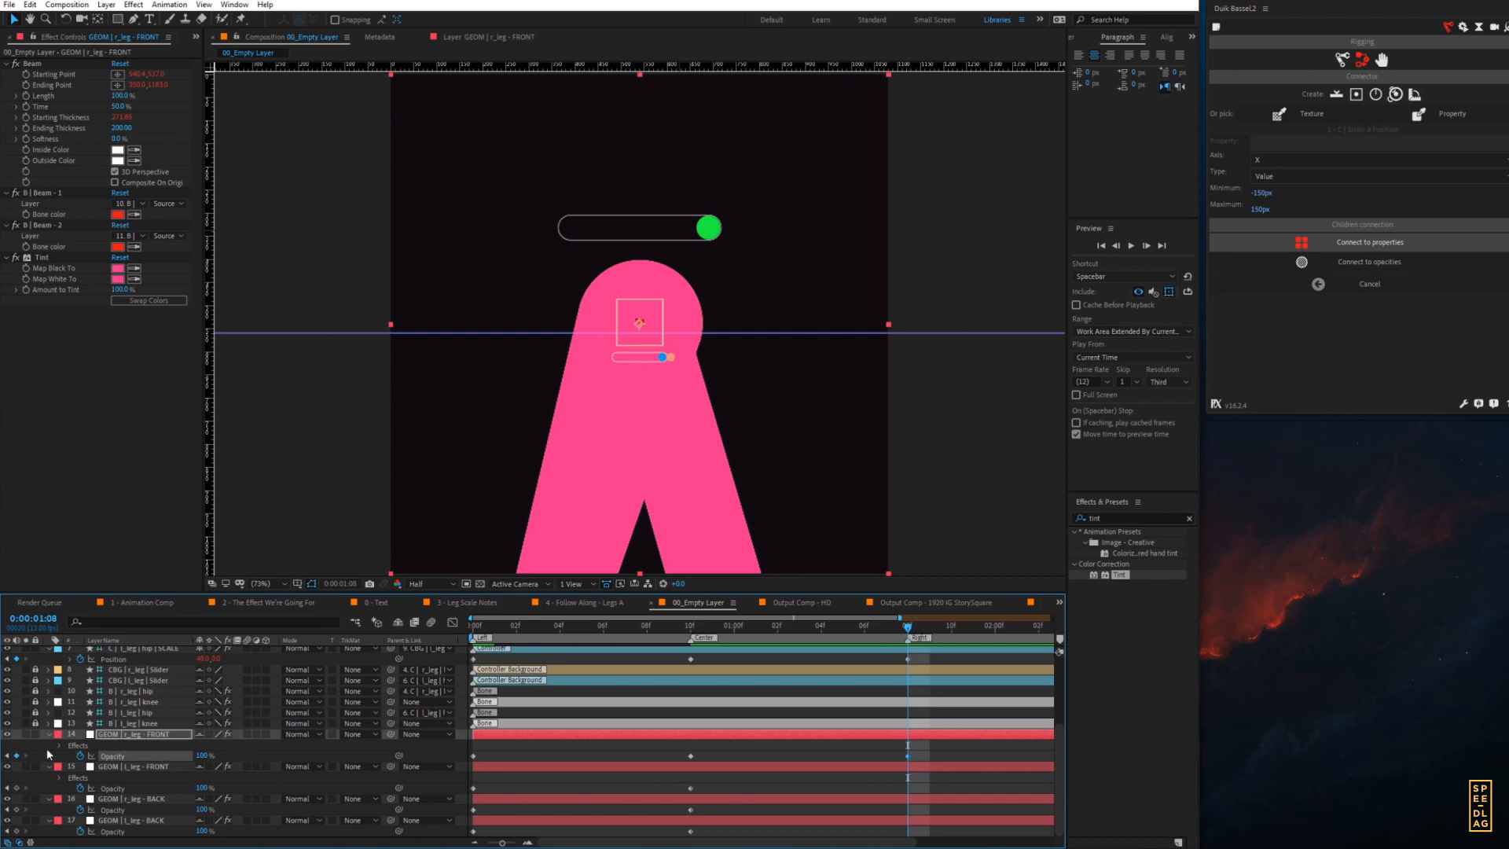
pyautogui.click(138, 767)
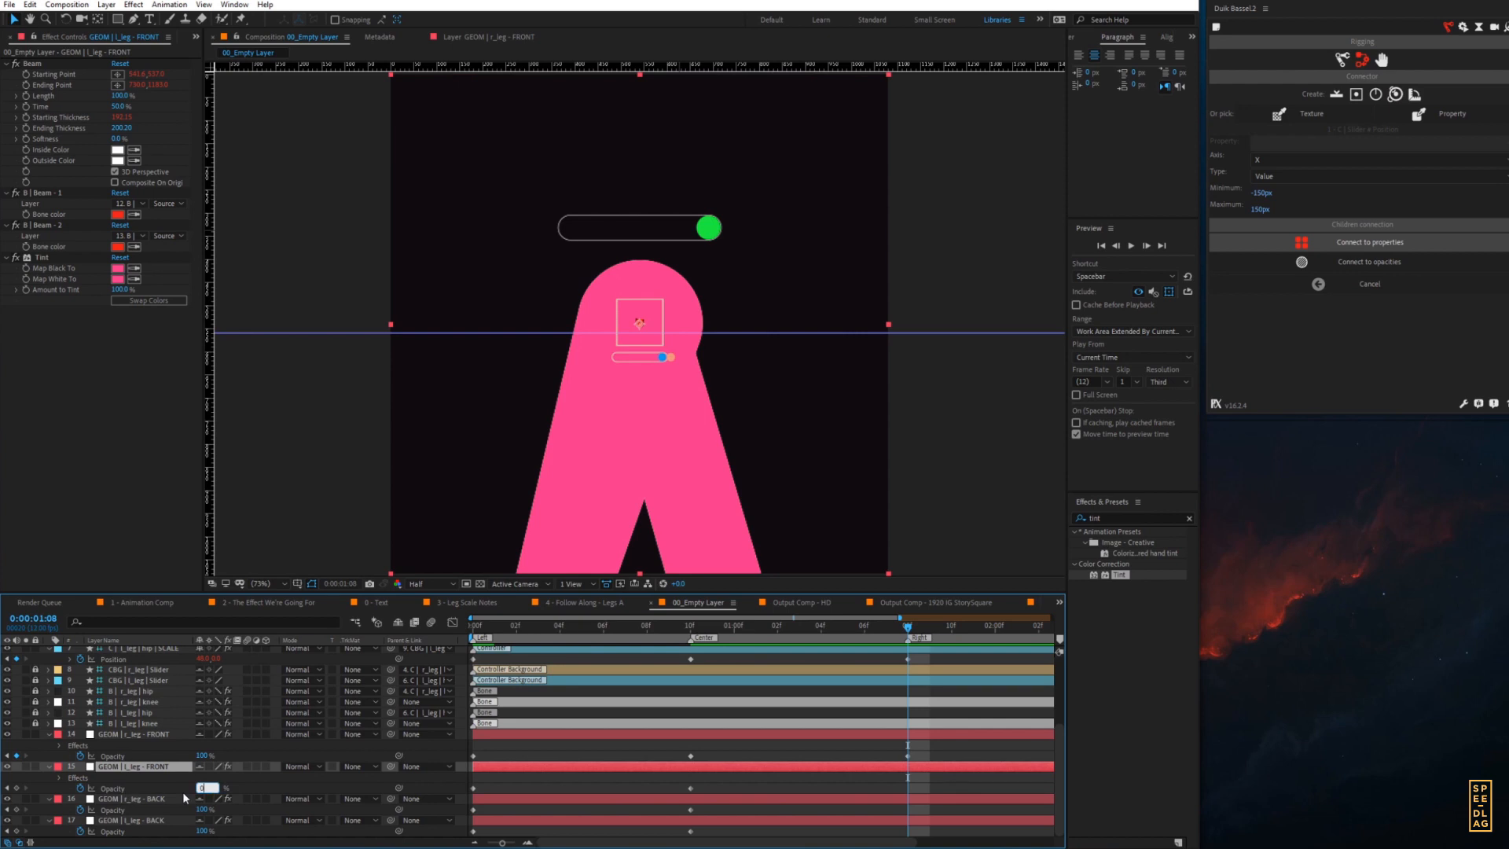
pyautogui.press('Return')
# - At 0:00:01:08, keyframe Opacity at 0% on GEOM | r_leg - BACK and 100% on GEOM | l_leg - BACK
pyautogui.click(134, 799)
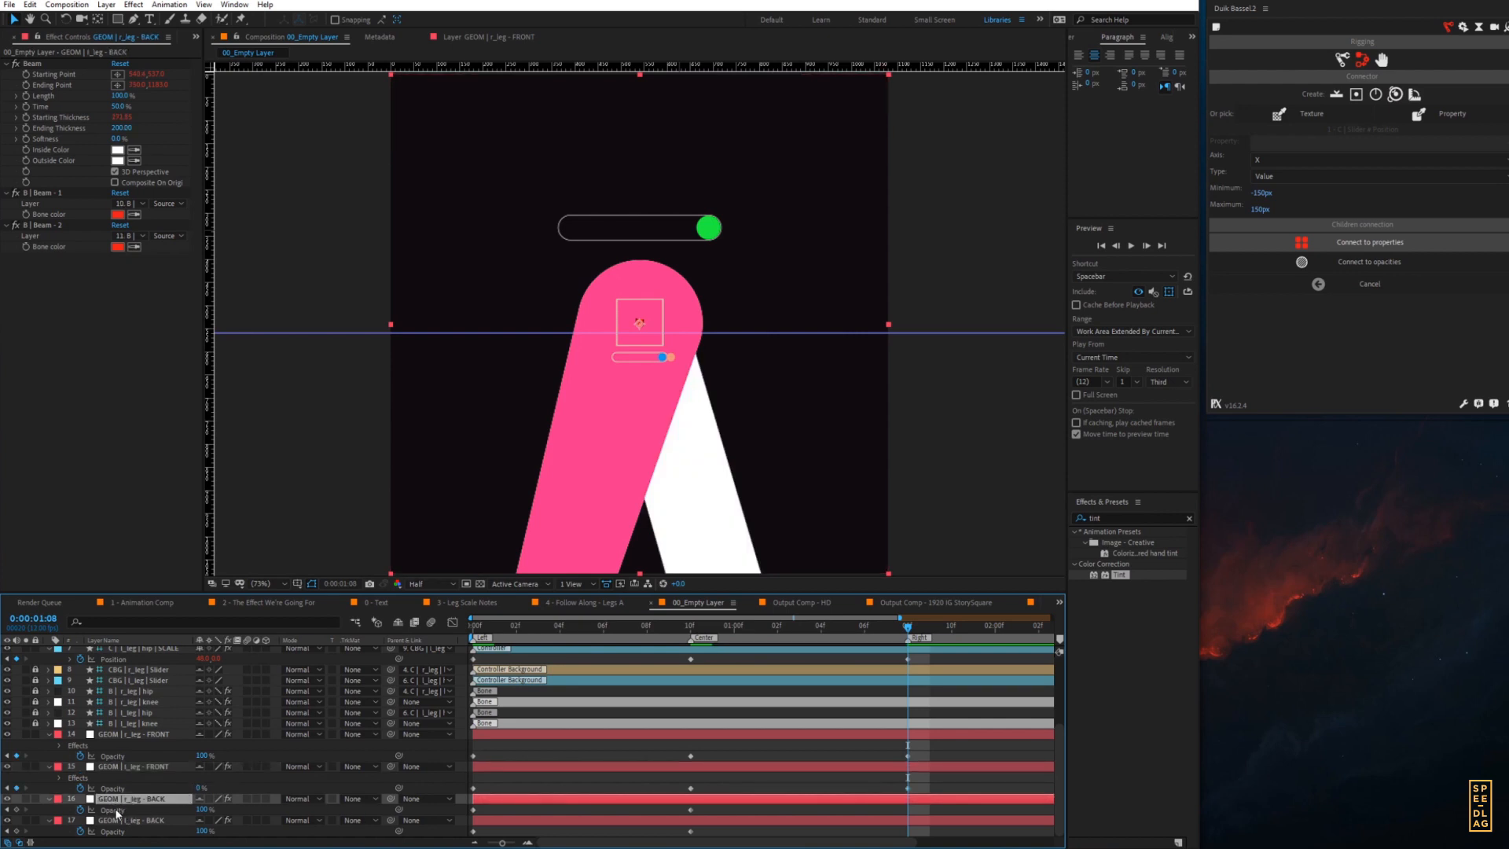
pyautogui.click(202, 810)
pyautogui.write('0')
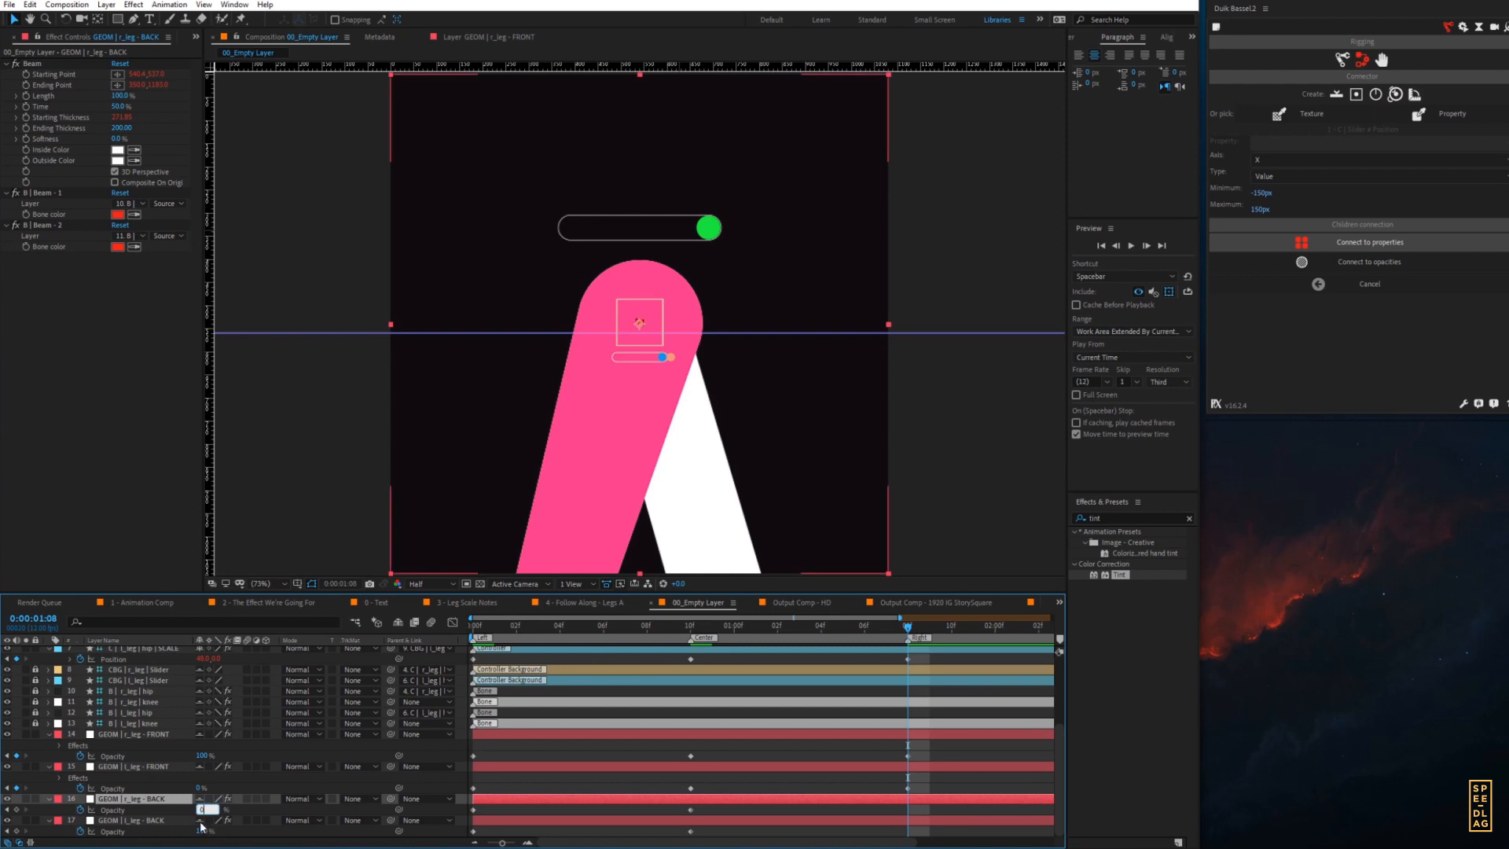
pyautogui.press('Return')
pyautogui.click(132, 820)
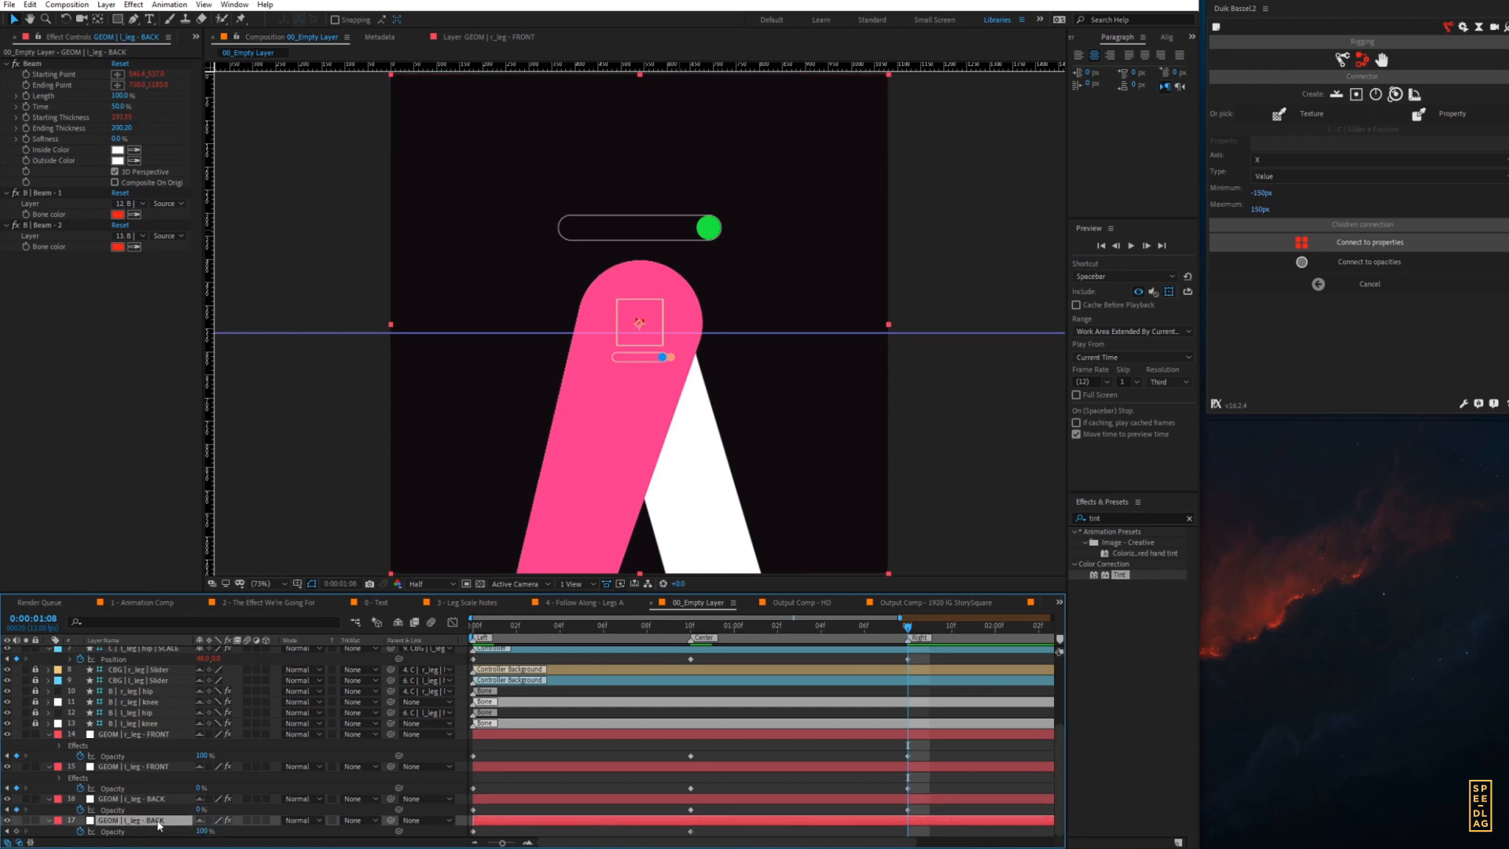
pyautogui.click(17, 831)
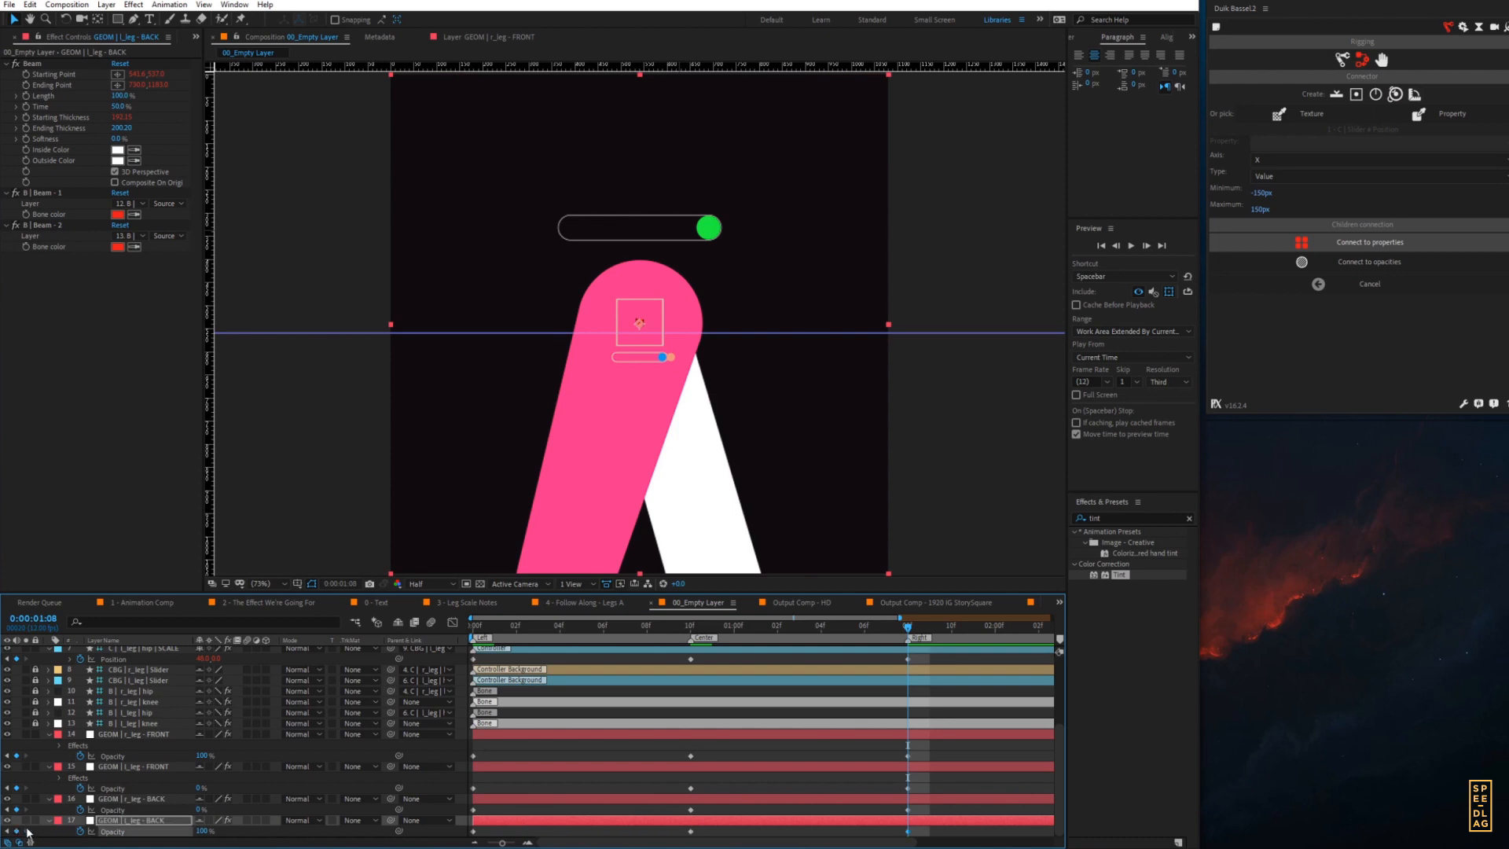
# - Set the X Position of C | Slider to 150 and keyframe it at 0:00:01:08
pyautogui.moveTo(888, 631)
pyautogui.mouseDown()
pyautogui.moveTo(800, 635)
pyautogui.moveTo(899, 653)
pyautogui.mouseUp()
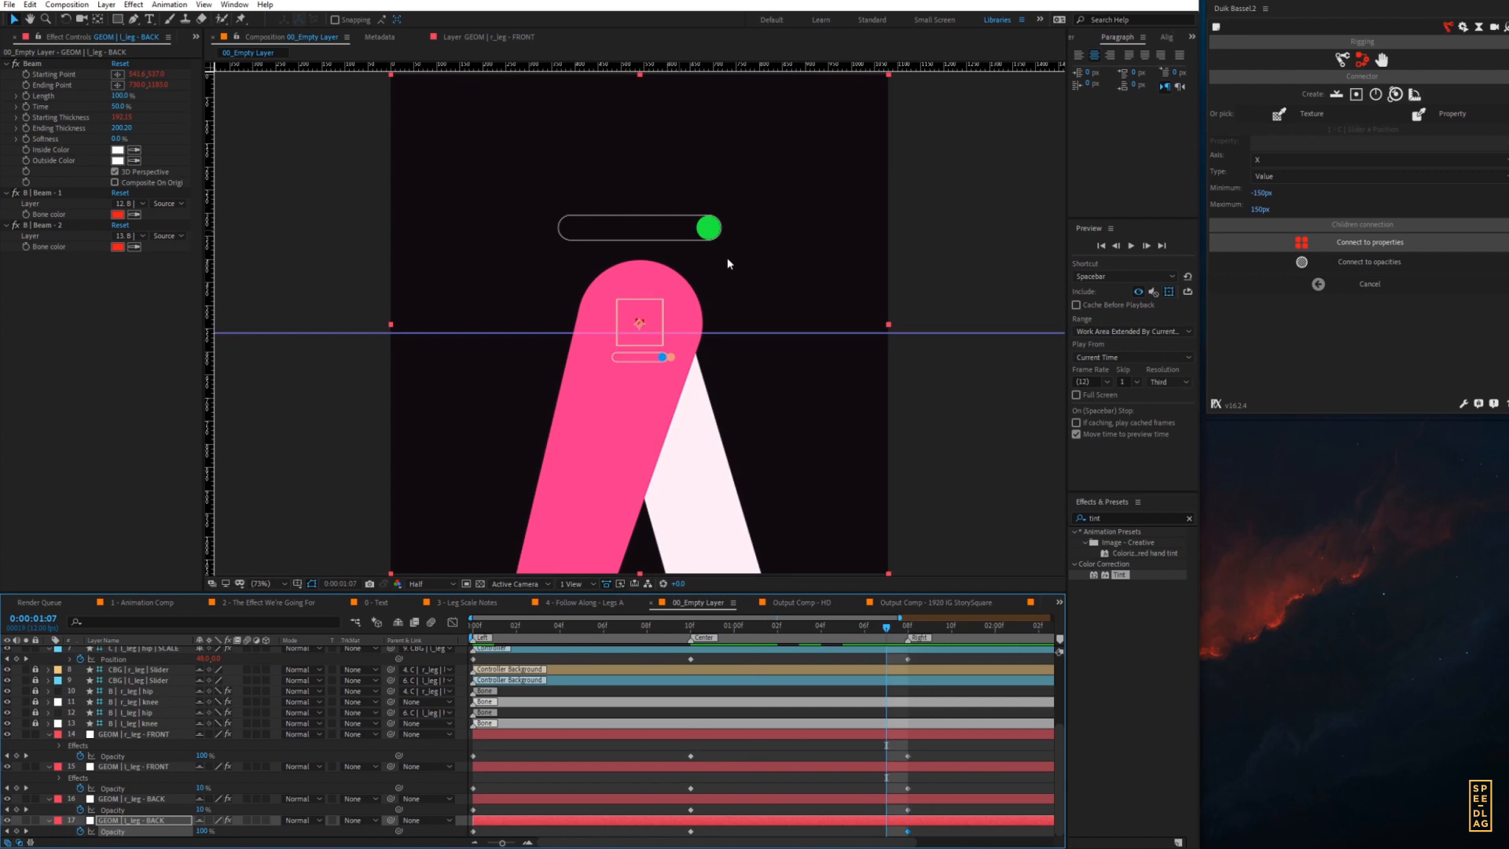
pyautogui.scroll(5, 1049, 801)
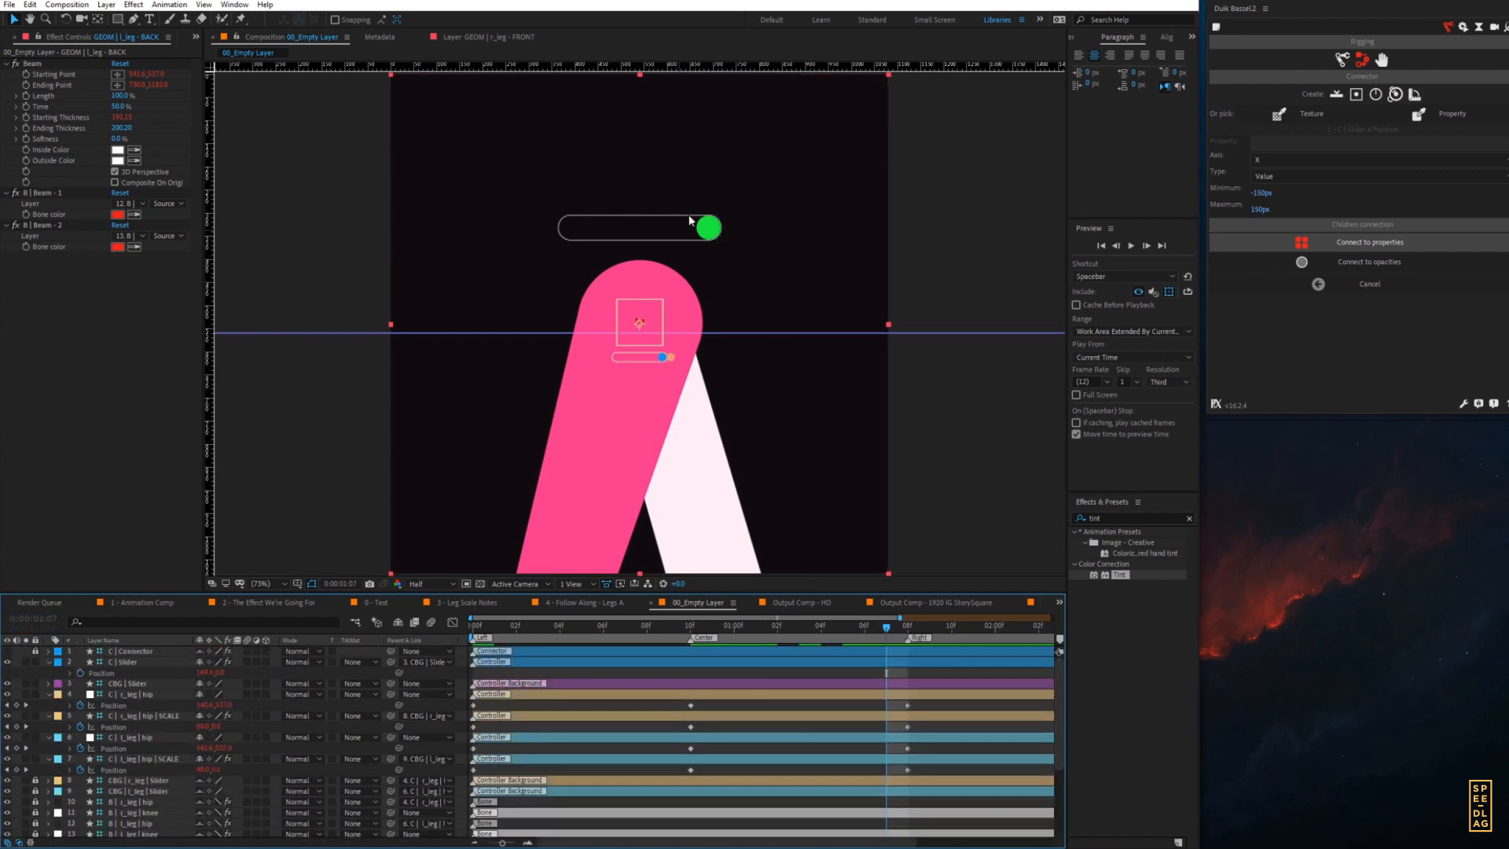
pyautogui.press('pagedown')
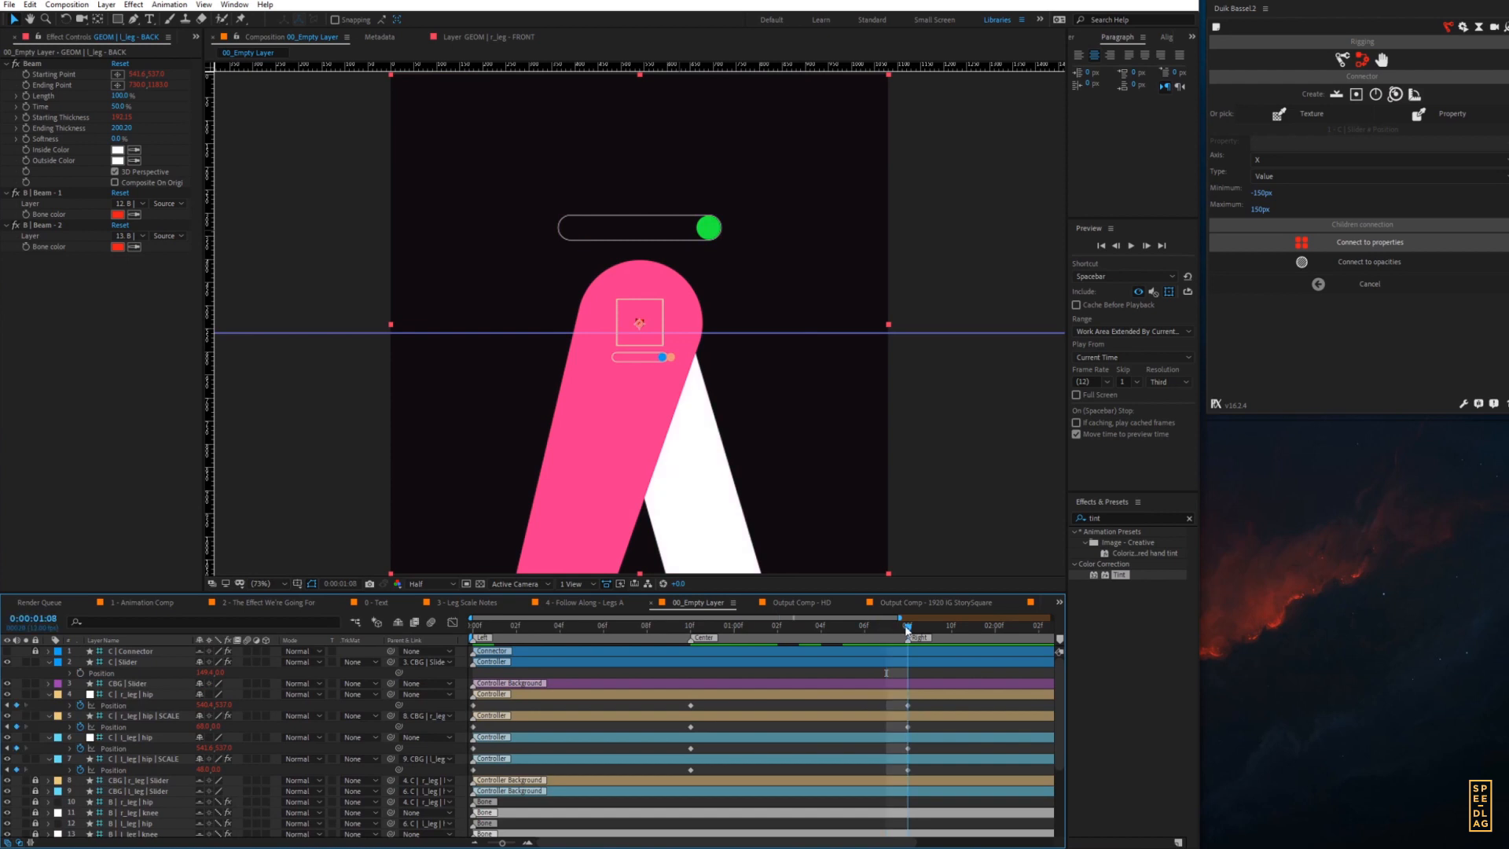
pyautogui.click(121, 661)
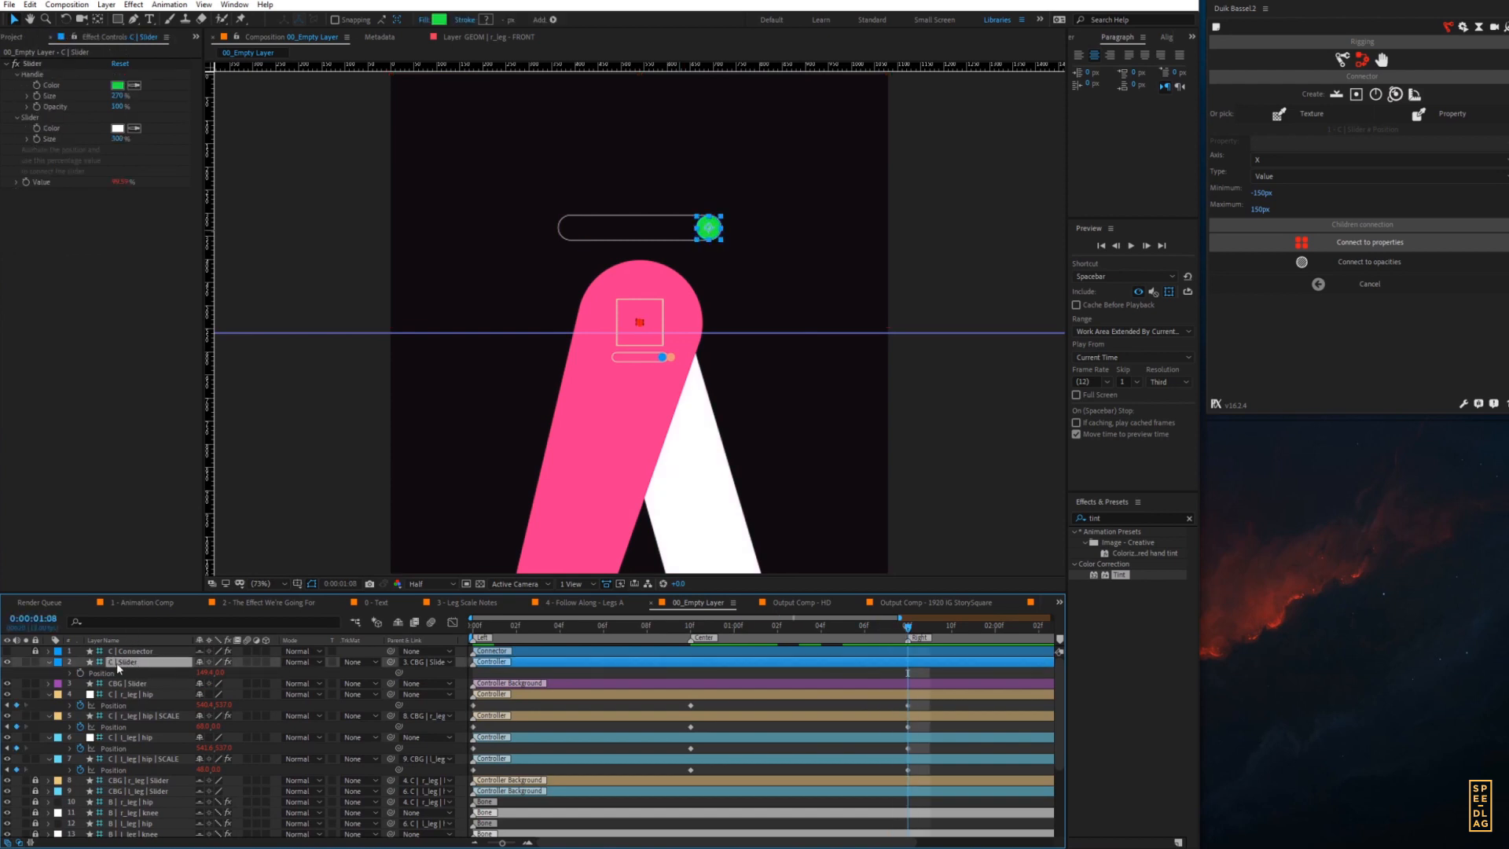
pyautogui.press('p')
pyautogui.press('p')
pyautogui.click(208, 672)
pyautogui.write('150')
pyautogui.click(80, 672)
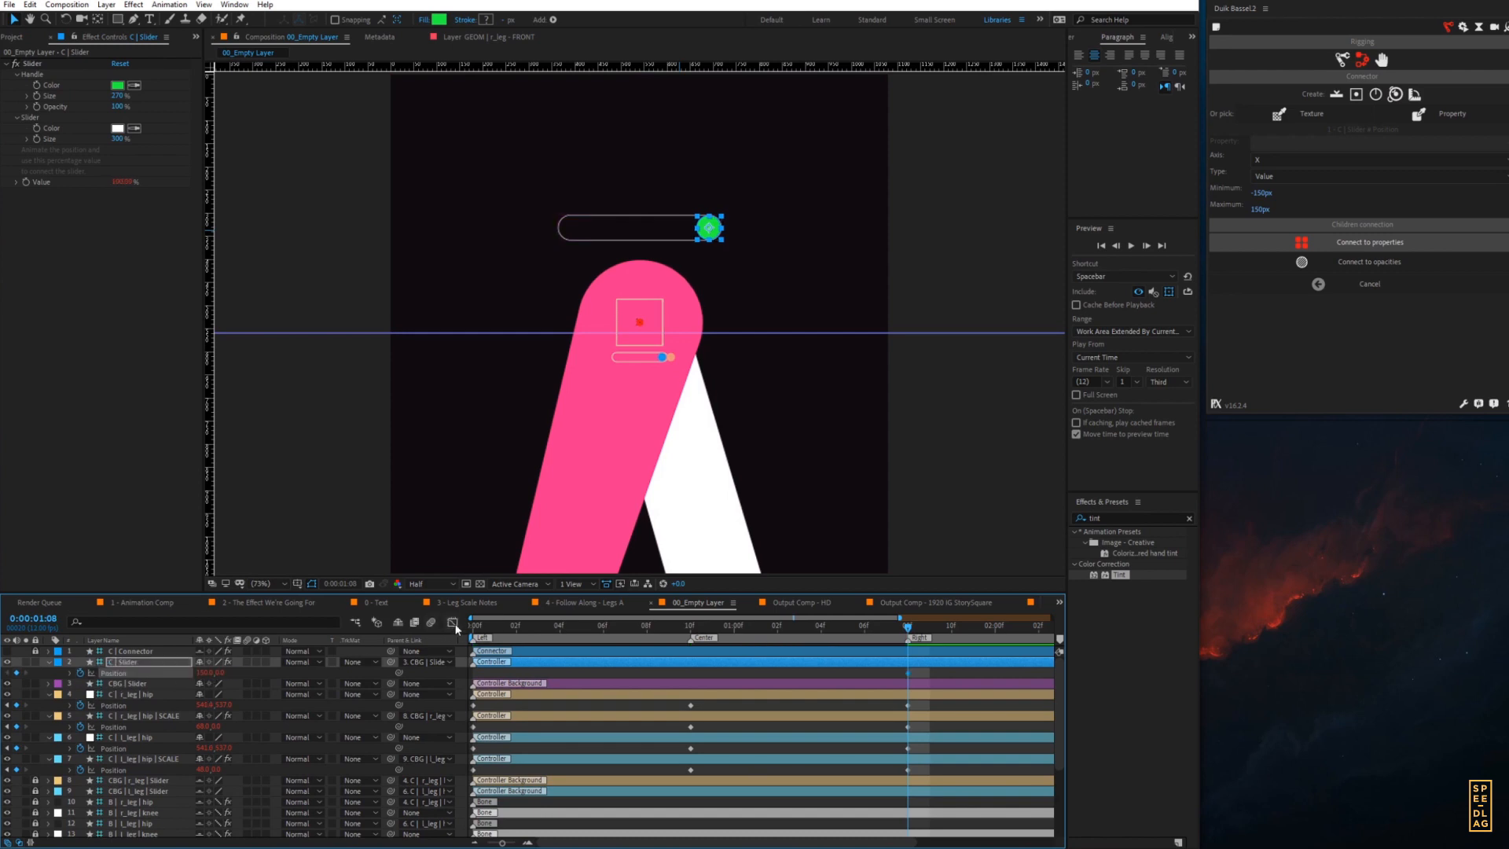
# - At frame 0, set the X Position of C | Slider to -150
pyautogui.click(474, 629)
pyautogui.click(207, 673)
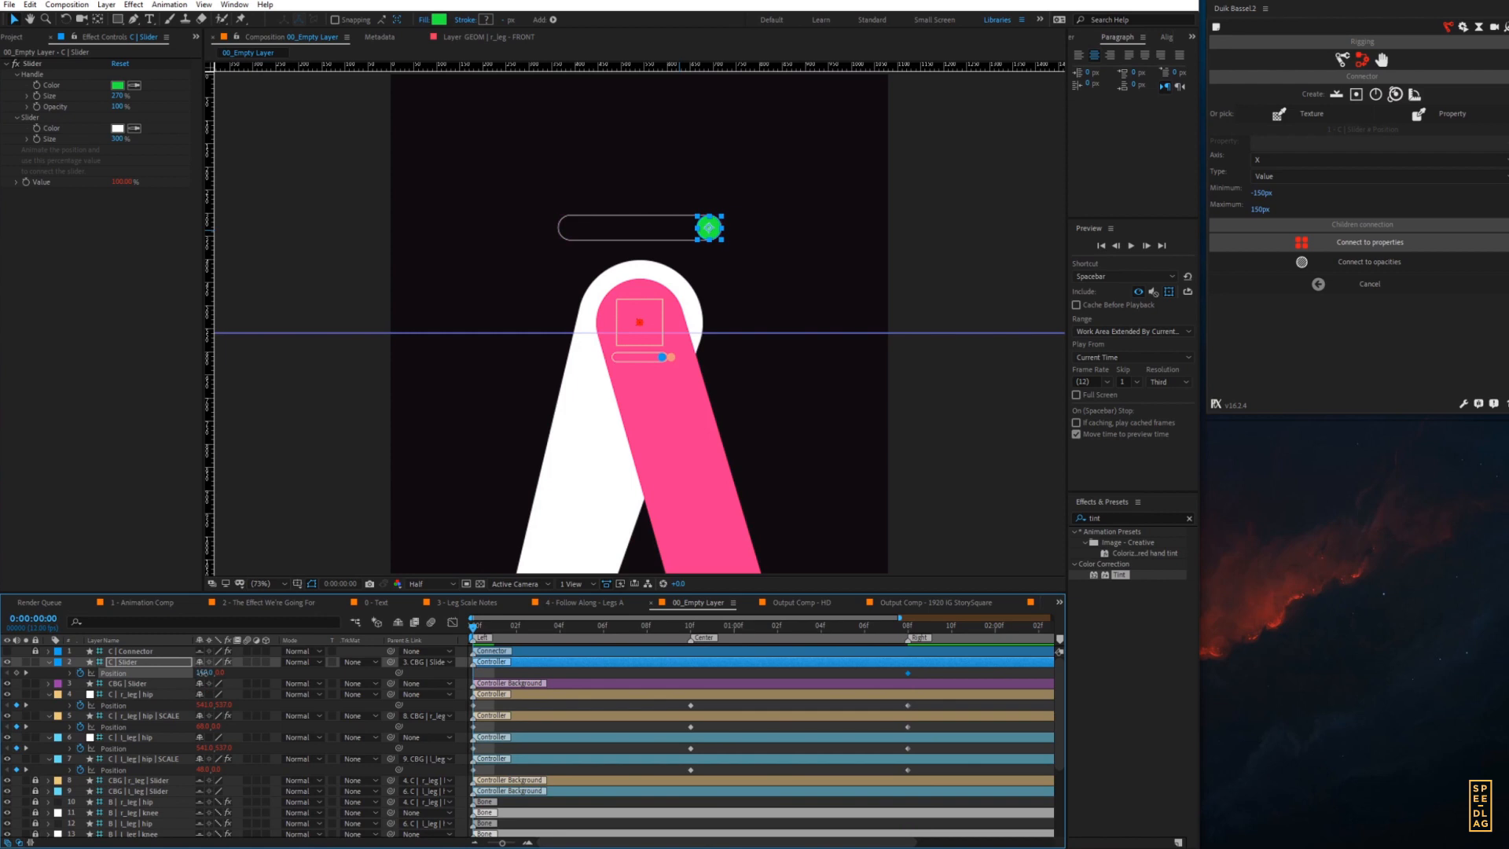
pyautogui.write('0')
pyautogui.press('Return')
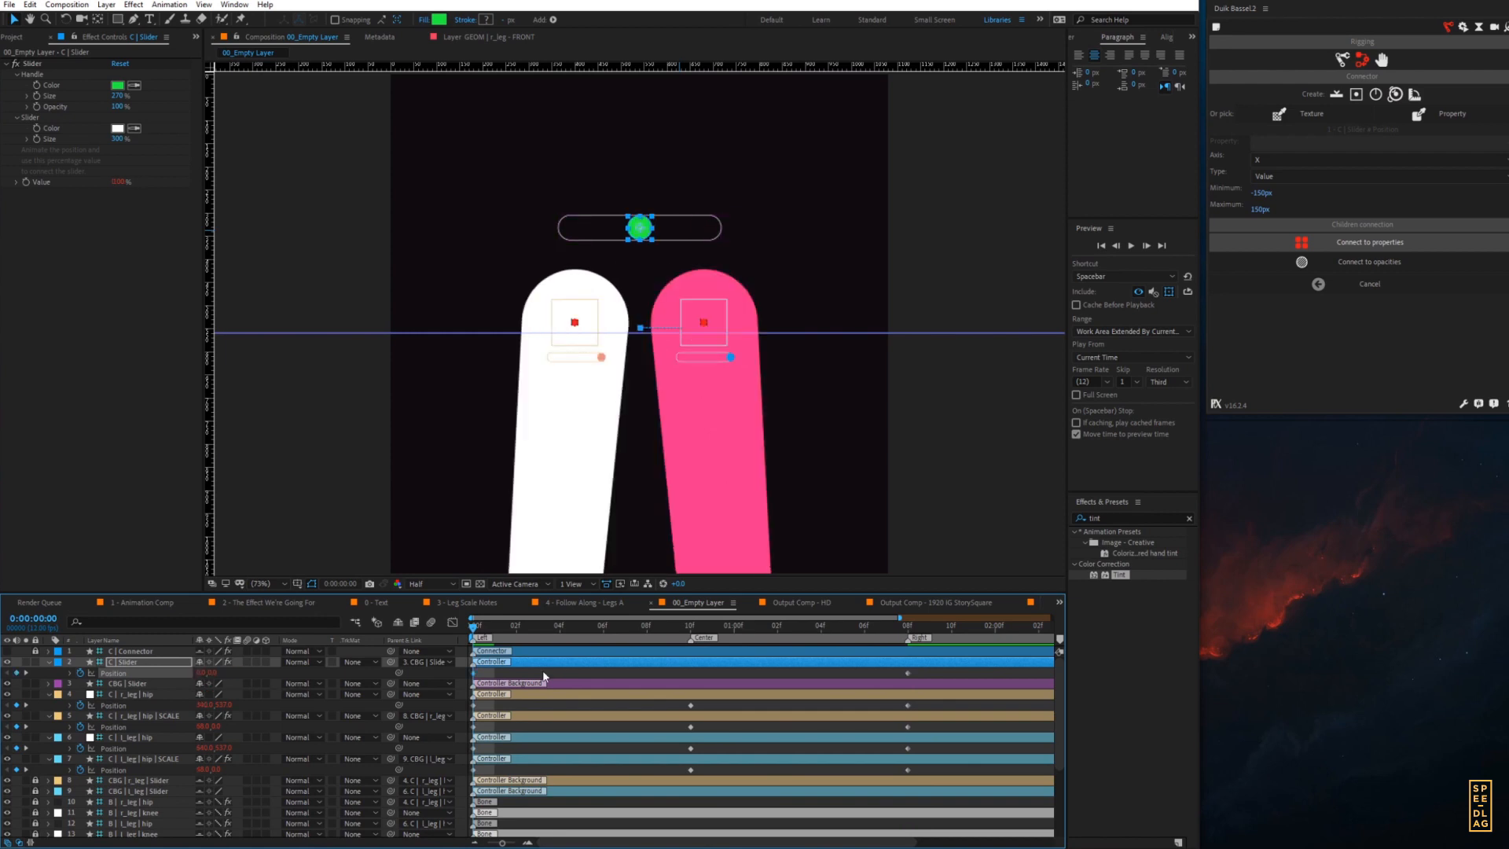
pyautogui.click(201, 673)
pyautogui.write('-150')
pyautogui.press('Return')
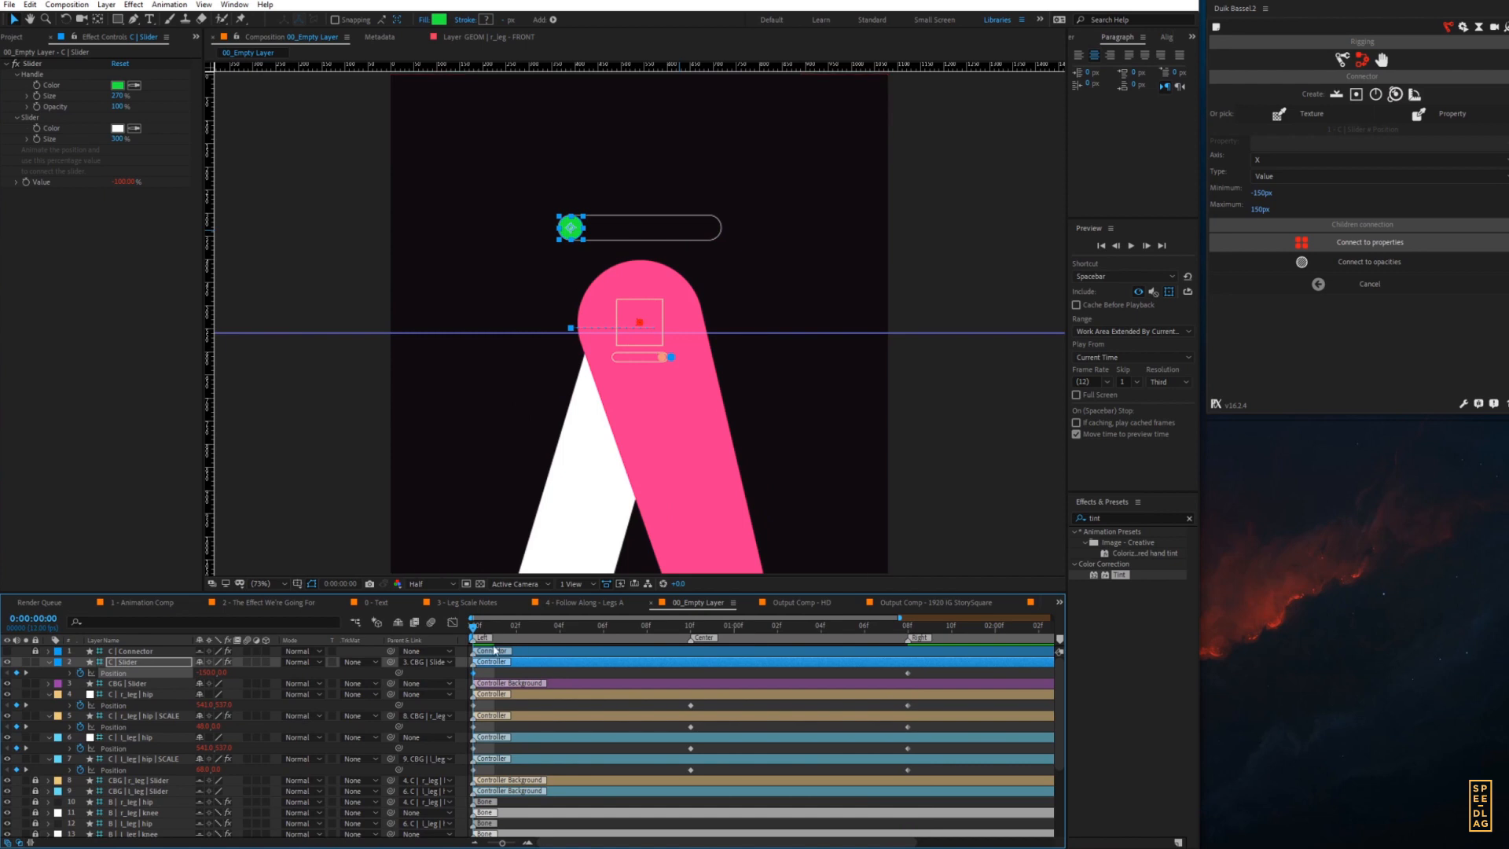
# - Scrub and play the slider animation to check how the front and back legs swap, and return to frame 0
pyautogui.moveTo(498, 625); pyautogui.dragTo(770, 625)
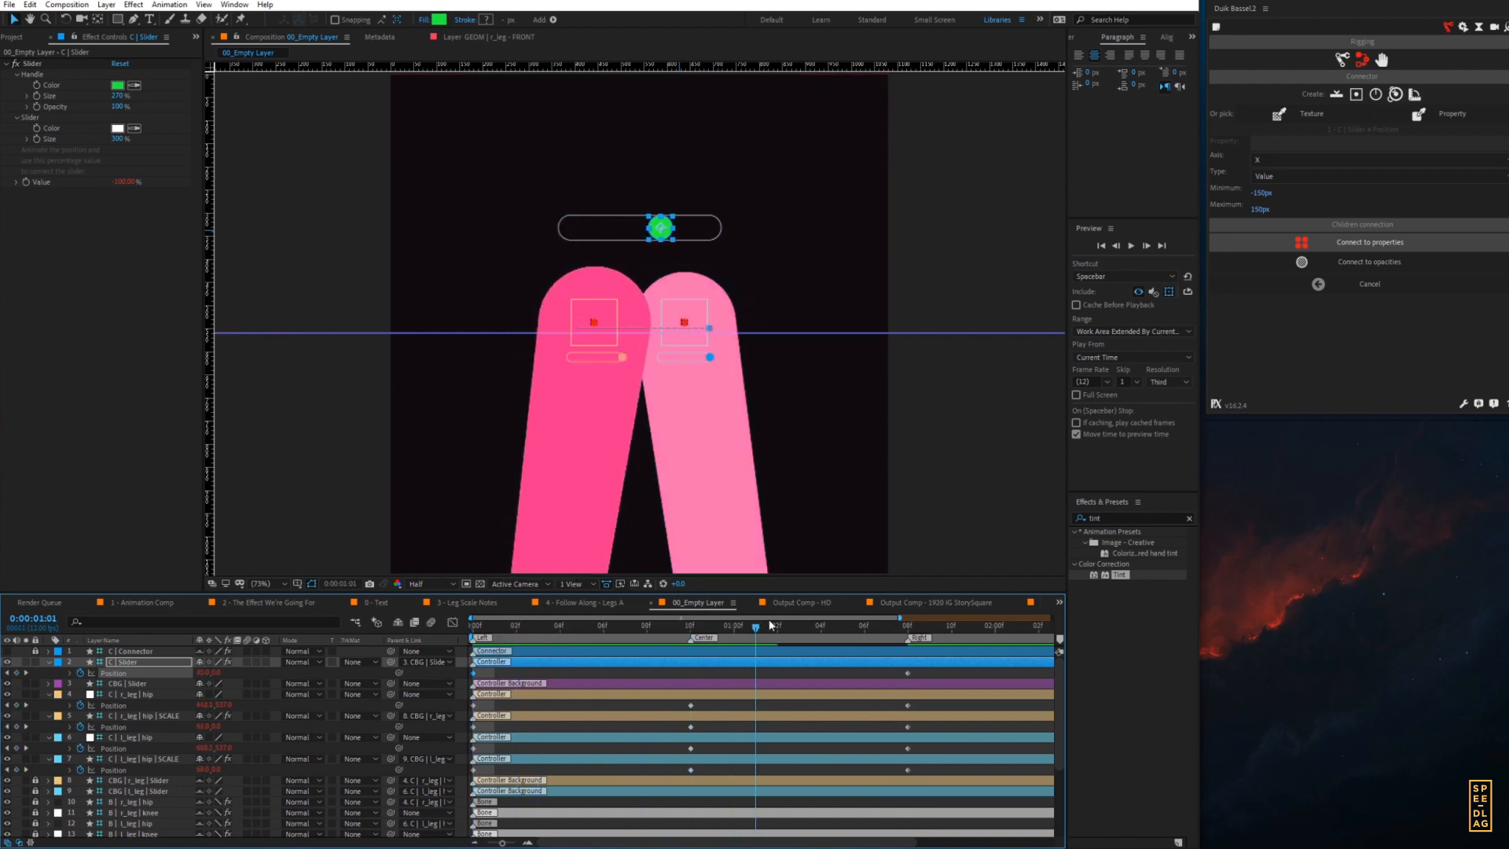
pyautogui.press('space')
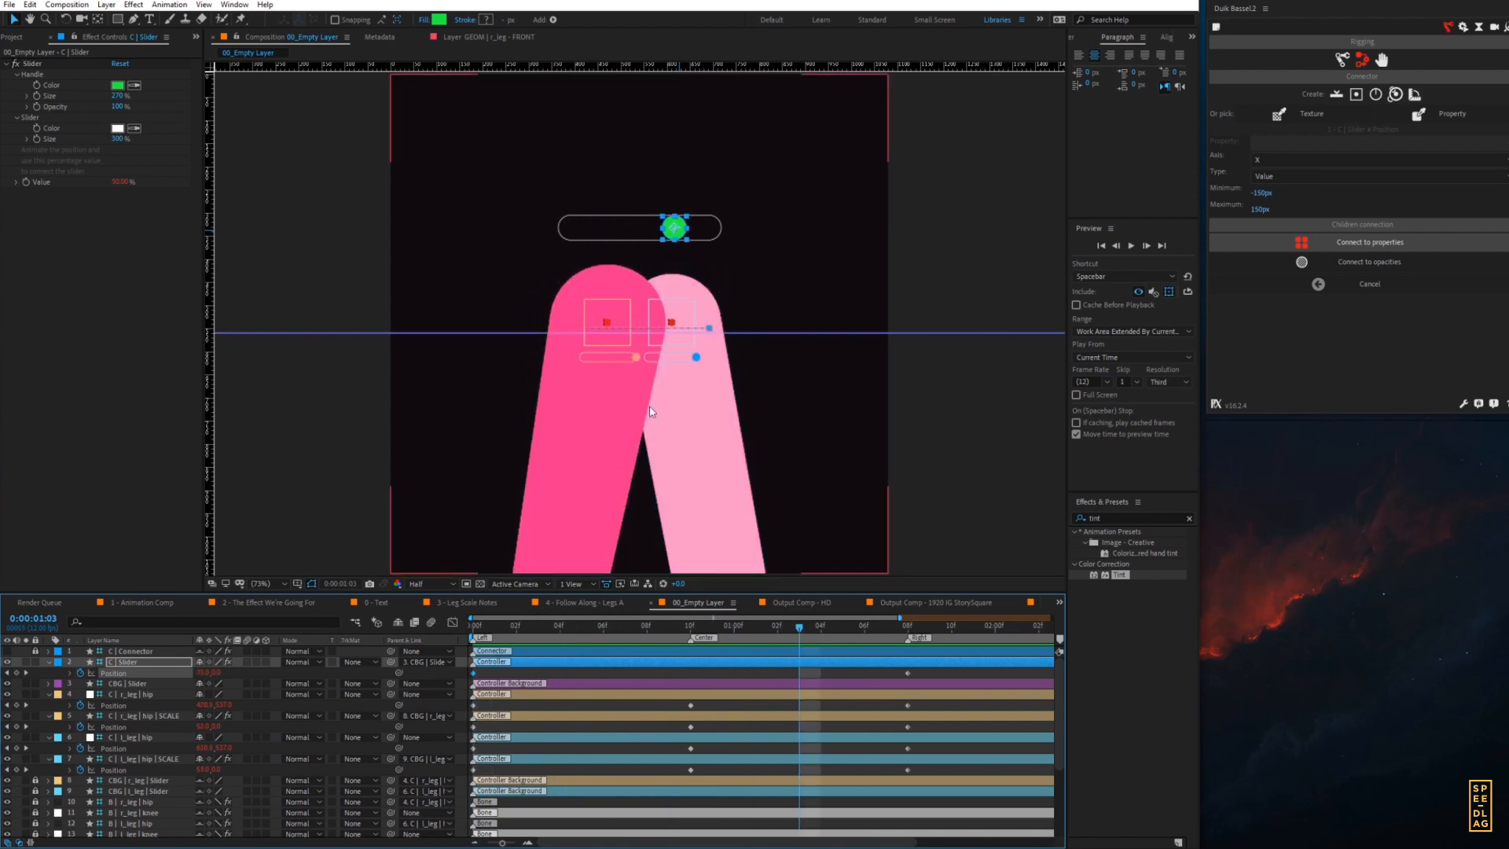
pyautogui.moveTo(503, 627); pyautogui.dragTo(480, 593)
# - Select all Opacity keyframes of the four GEOM leg layers and connect them to the slider with Duik's Connect to properties
pyautogui.moveTo(1058, 736); pyautogui.dragTo(1070, 825)
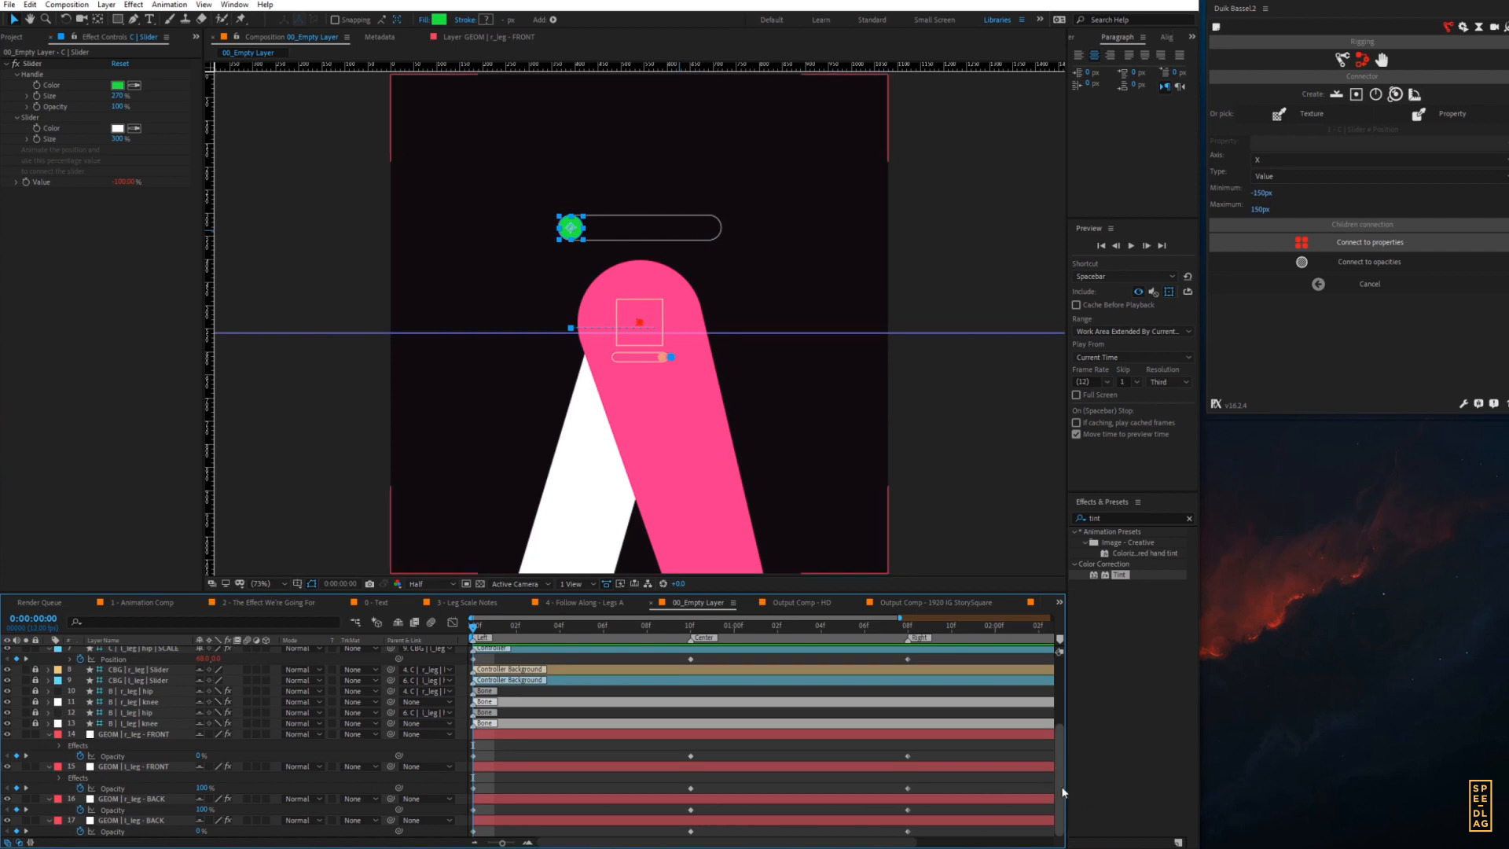
pyautogui.moveTo(1060, 788); pyautogui.dragTo(1056, 654)
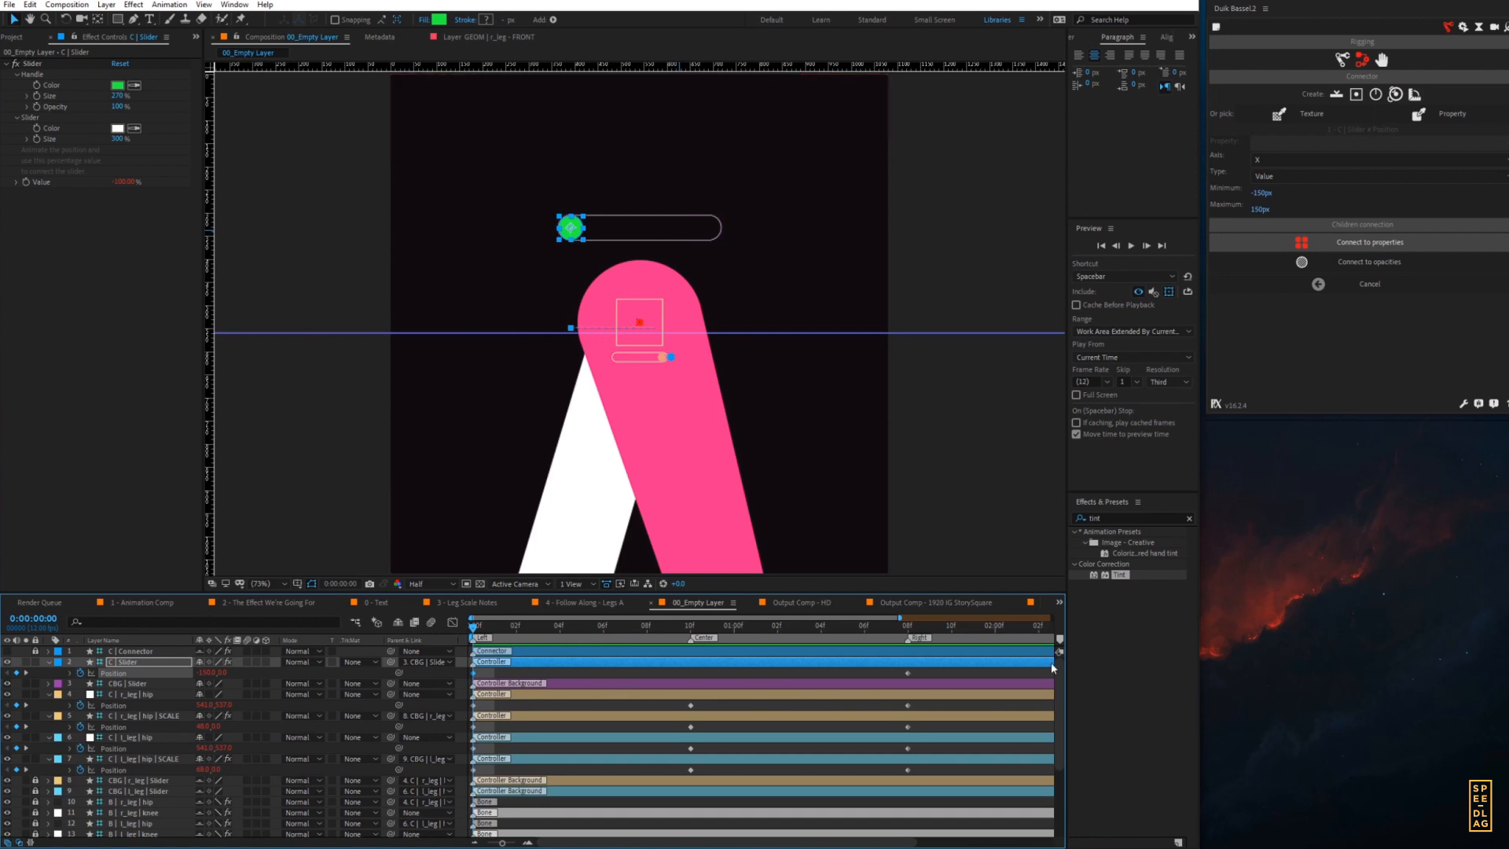
pyautogui.scroll(-3, 1063, 737)
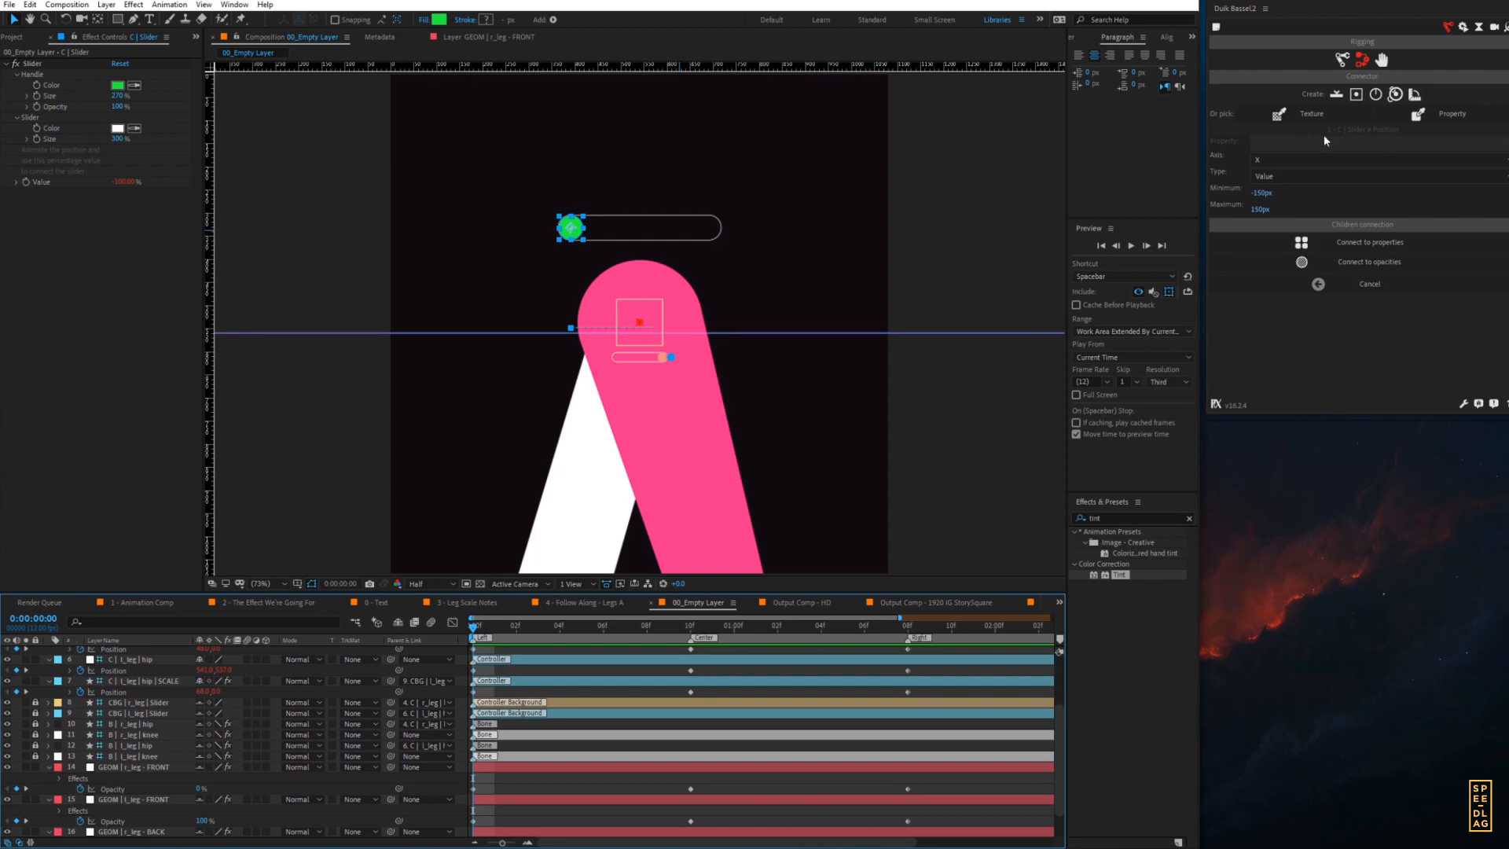
pyautogui.scroll(5, 1063, 754)
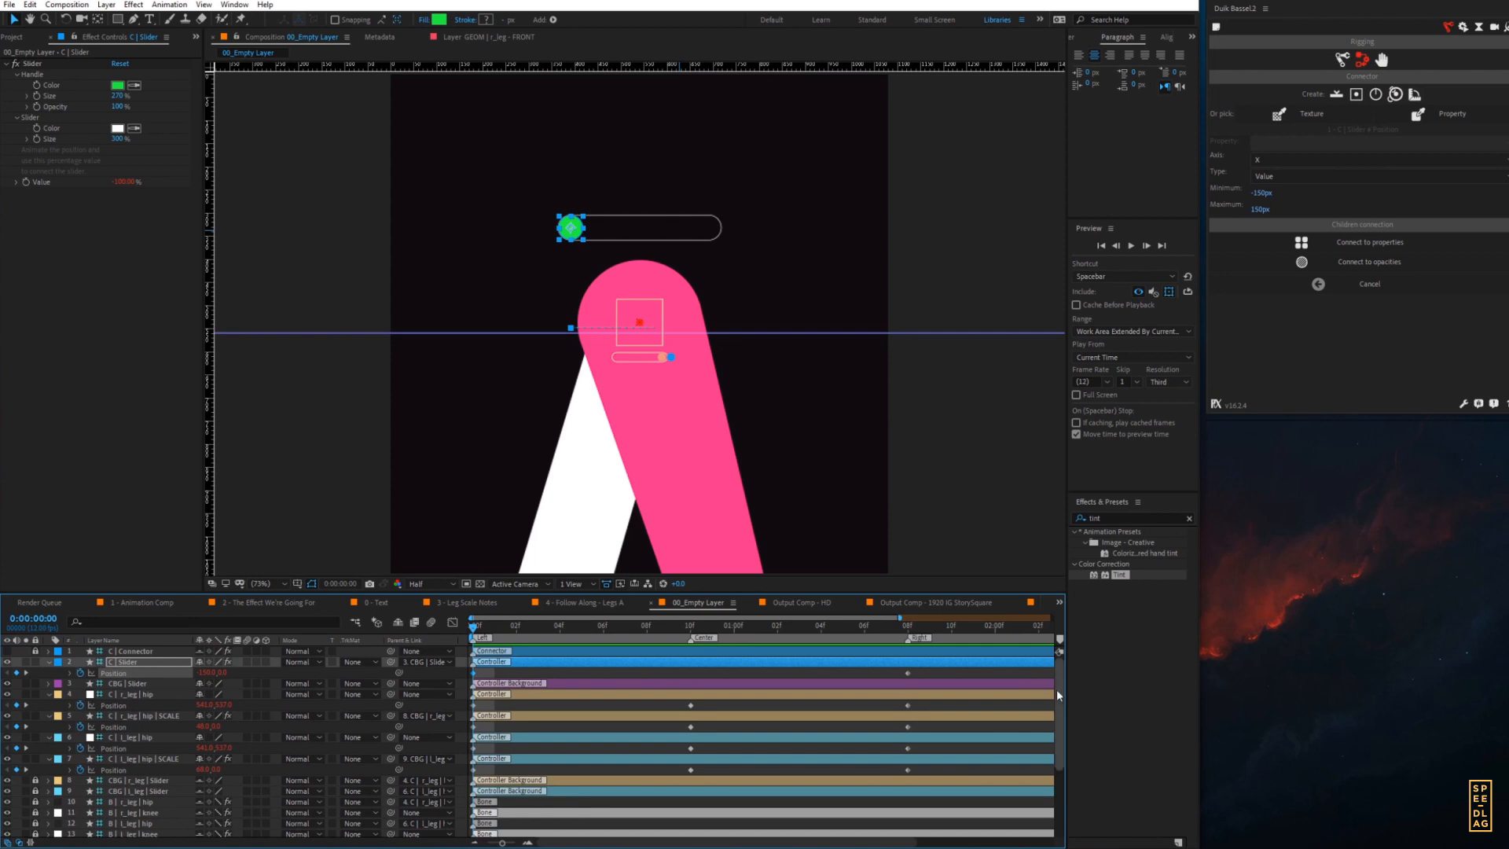
pyautogui.scroll(-3, 1021, 730)
pyautogui.moveTo(923, 750); pyautogui.dragTo(460, 835)
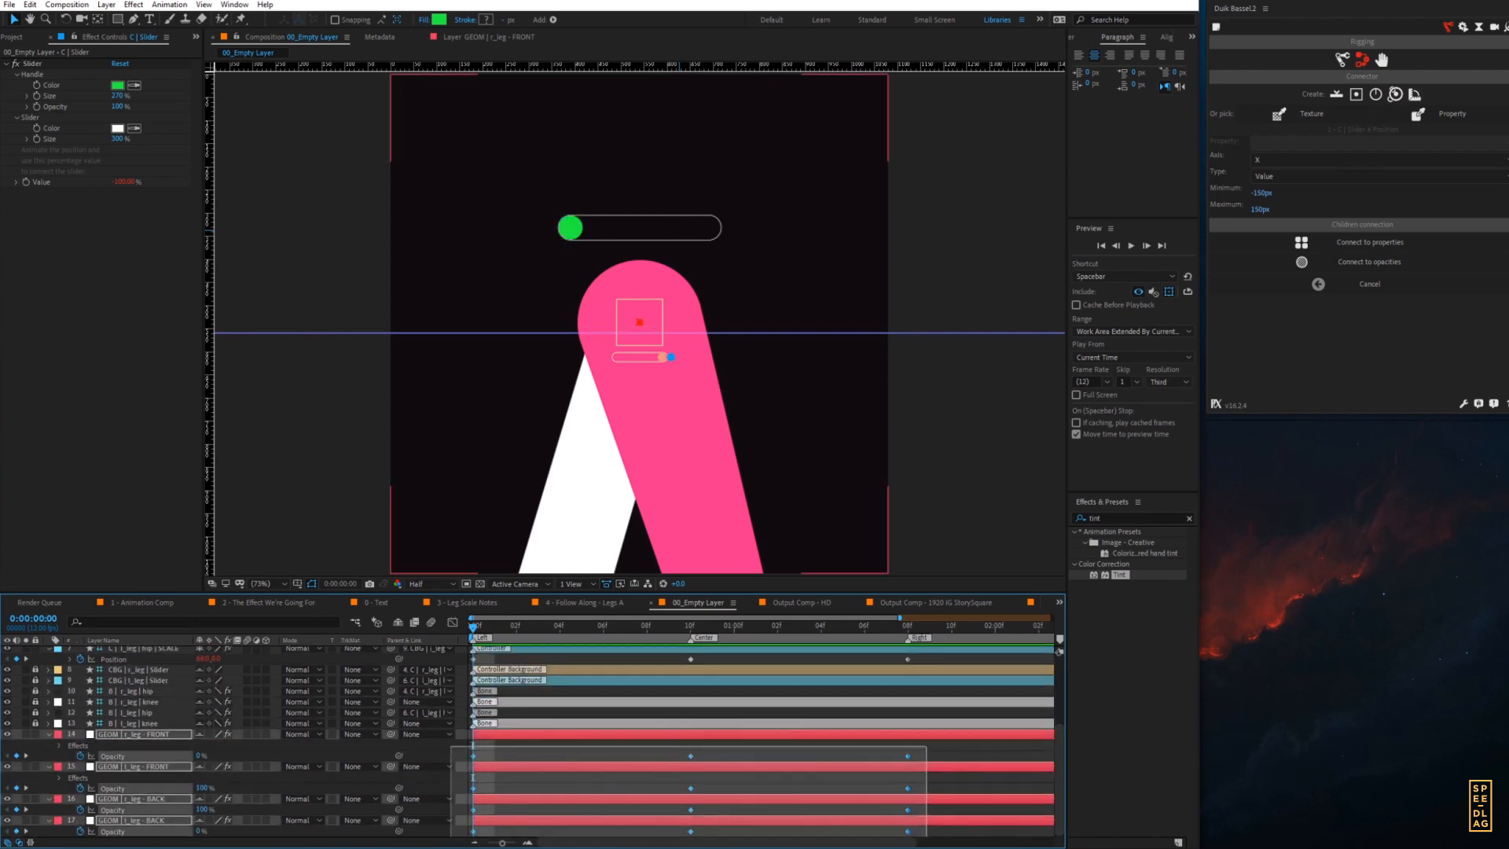
pyautogui.click(1344, 246)
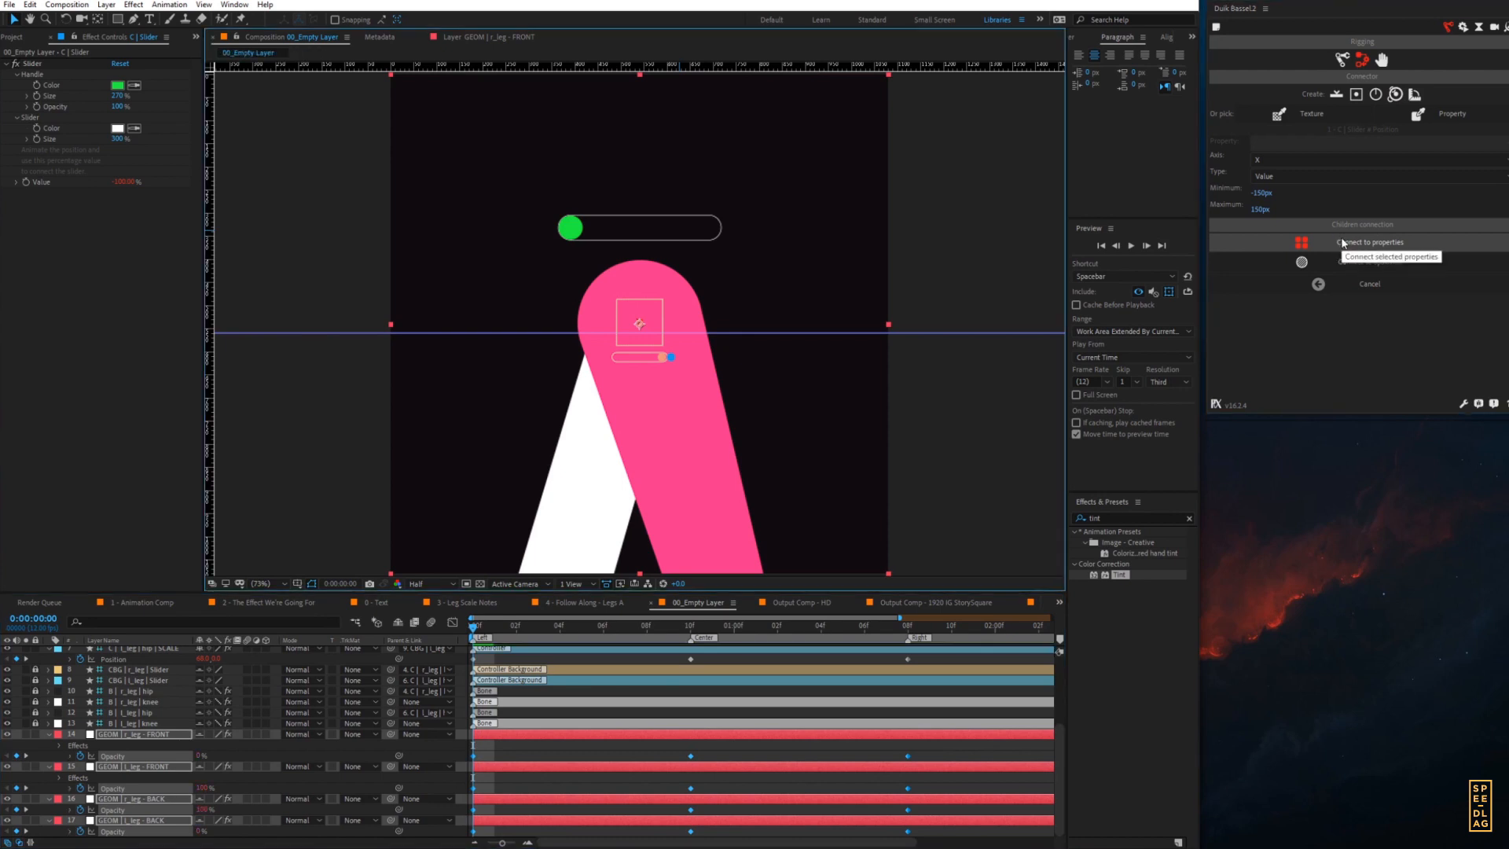
# - Remove the Position keyframes from C | Slider by turning off its animation, and move the current time to frame 6
pyautogui.scroll(5, 1053, 680)
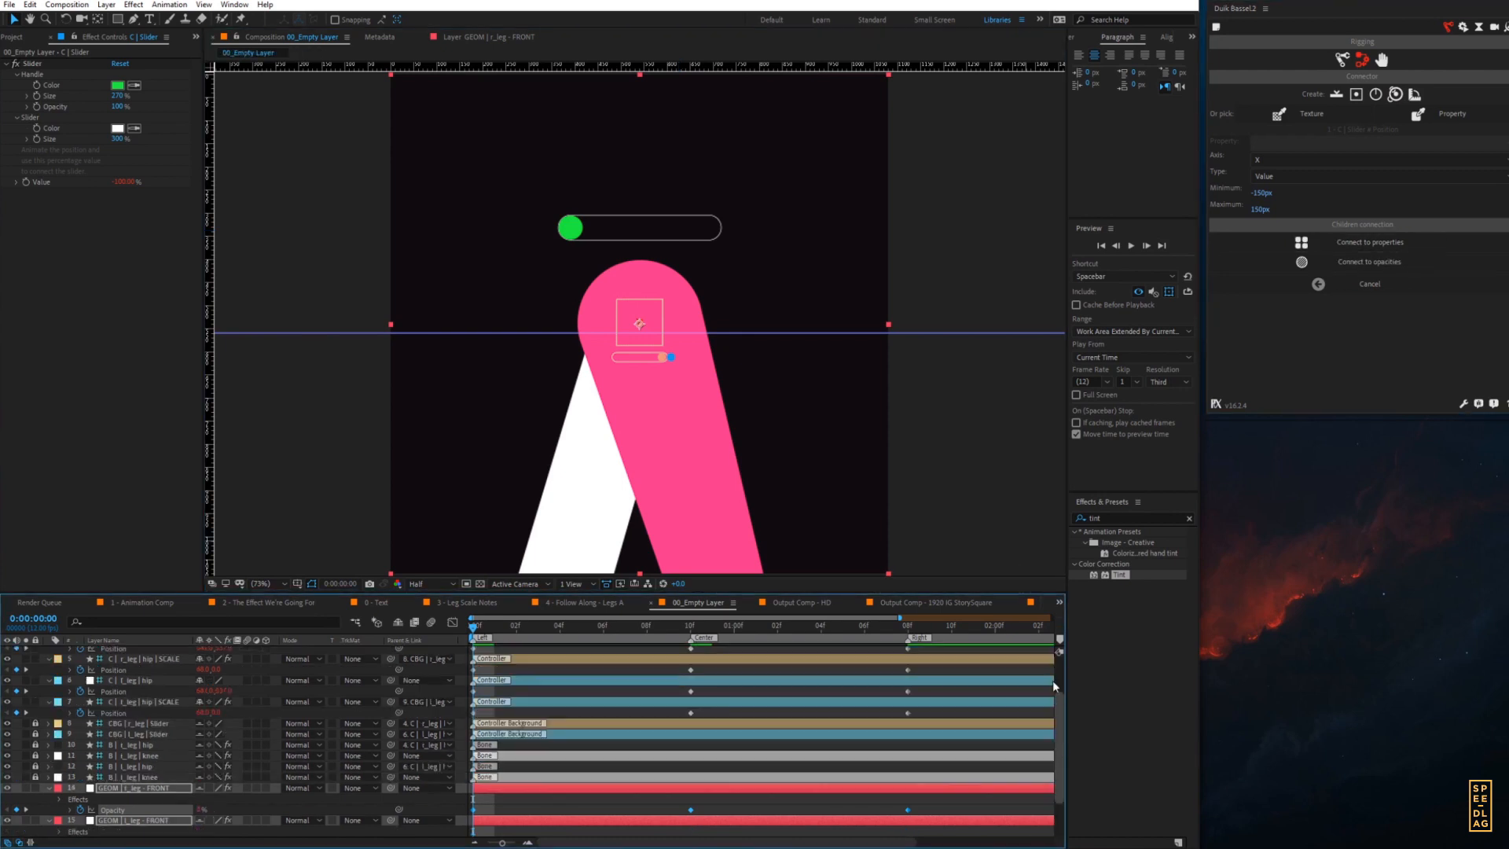
pyautogui.click(122, 662)
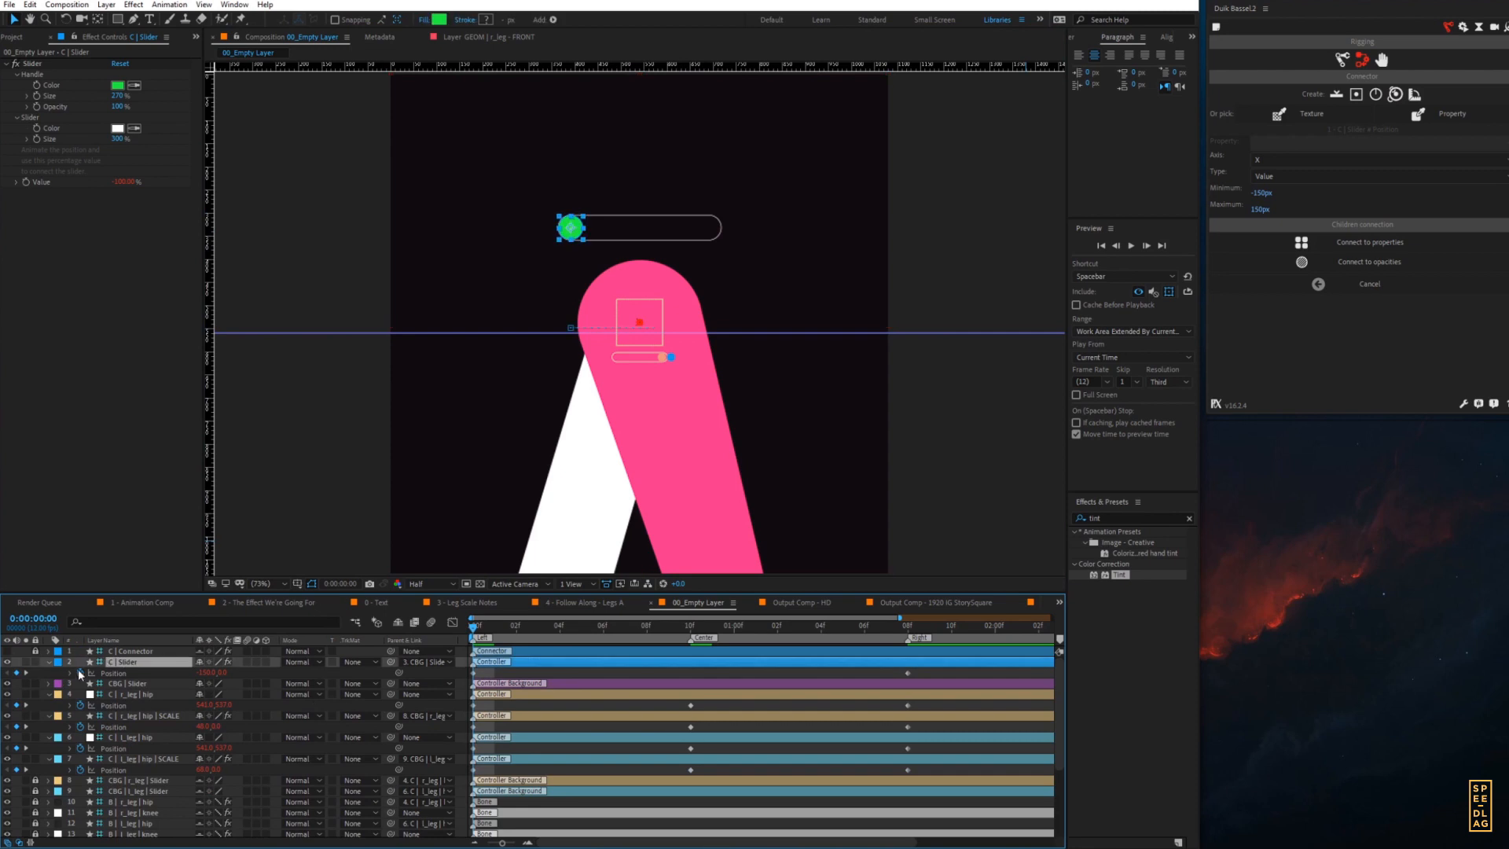
pyautogui.click(80, 673)
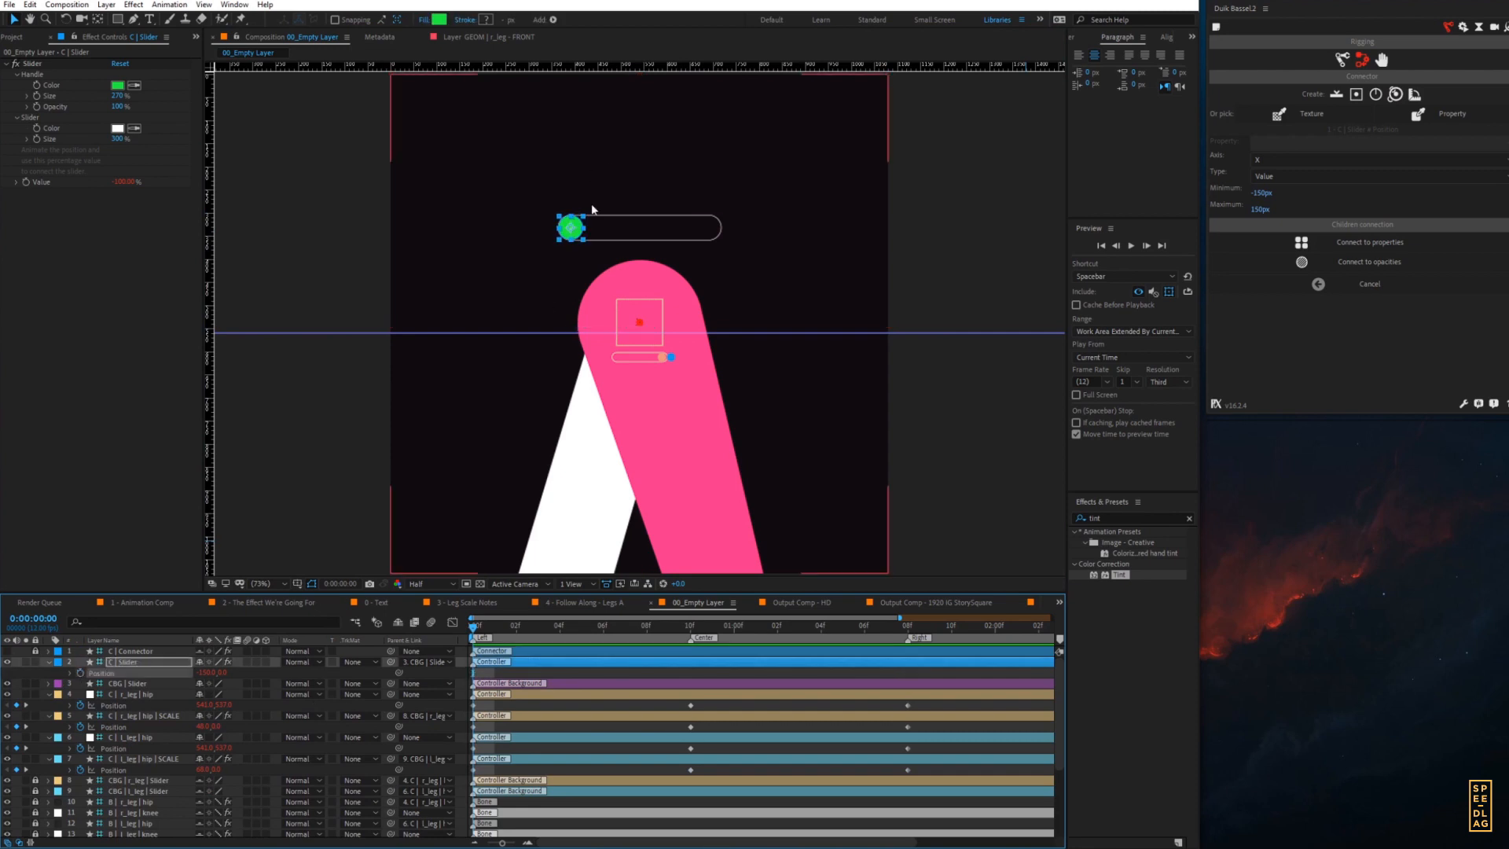
pyautogui.click(603, 626)
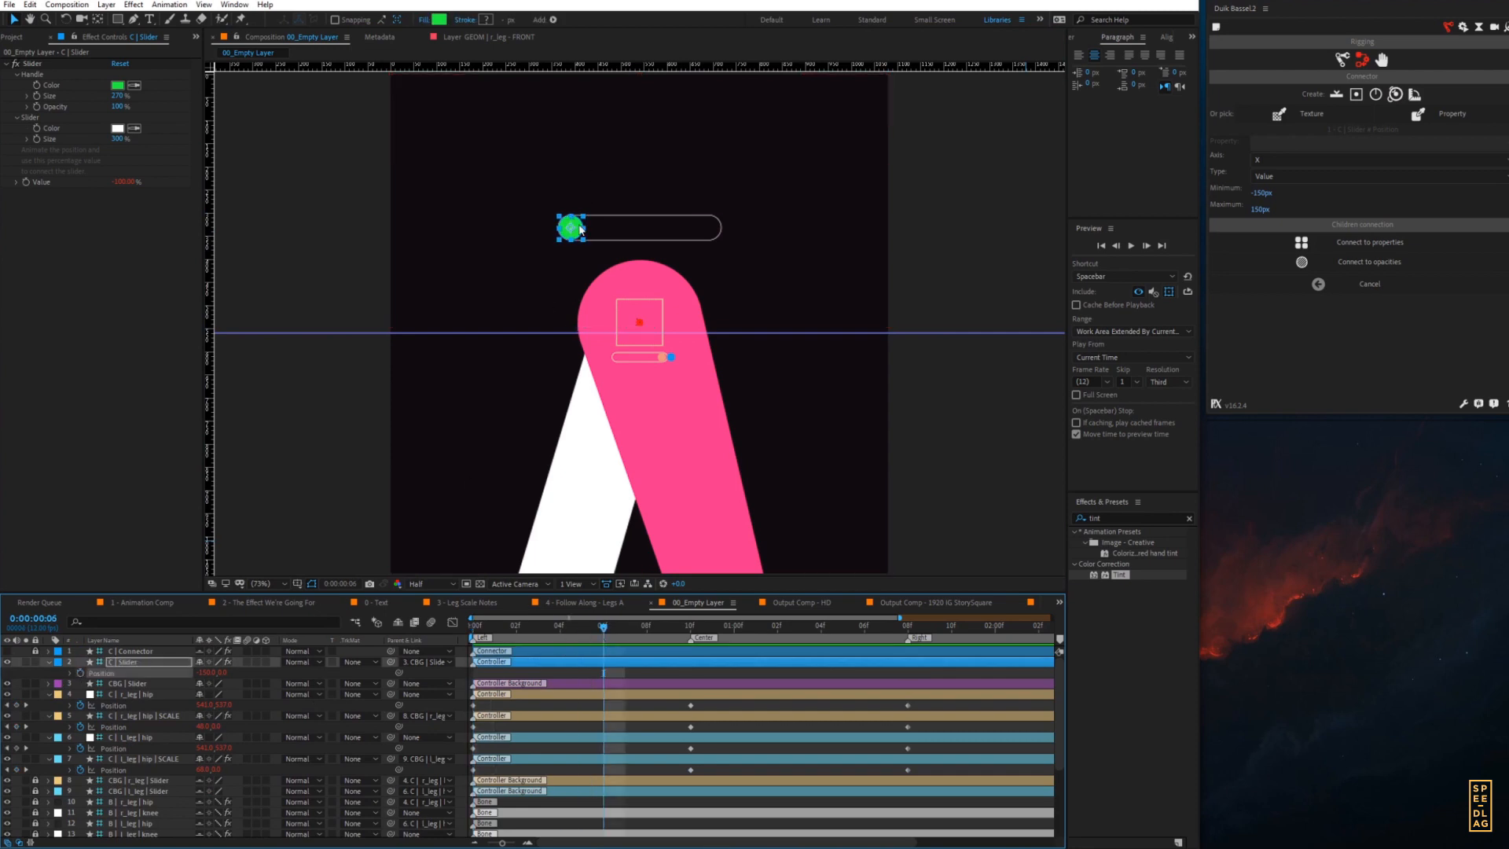
# - Move the C | Slider handle to just past the centre of its track and check how the leg layers blend
pyautogui.moveTo(586, 228); pyautogui.dragTo(629, 230)
pyautogui.moveTo(1060, 724); pyautogui.dragTo(1060, 791)
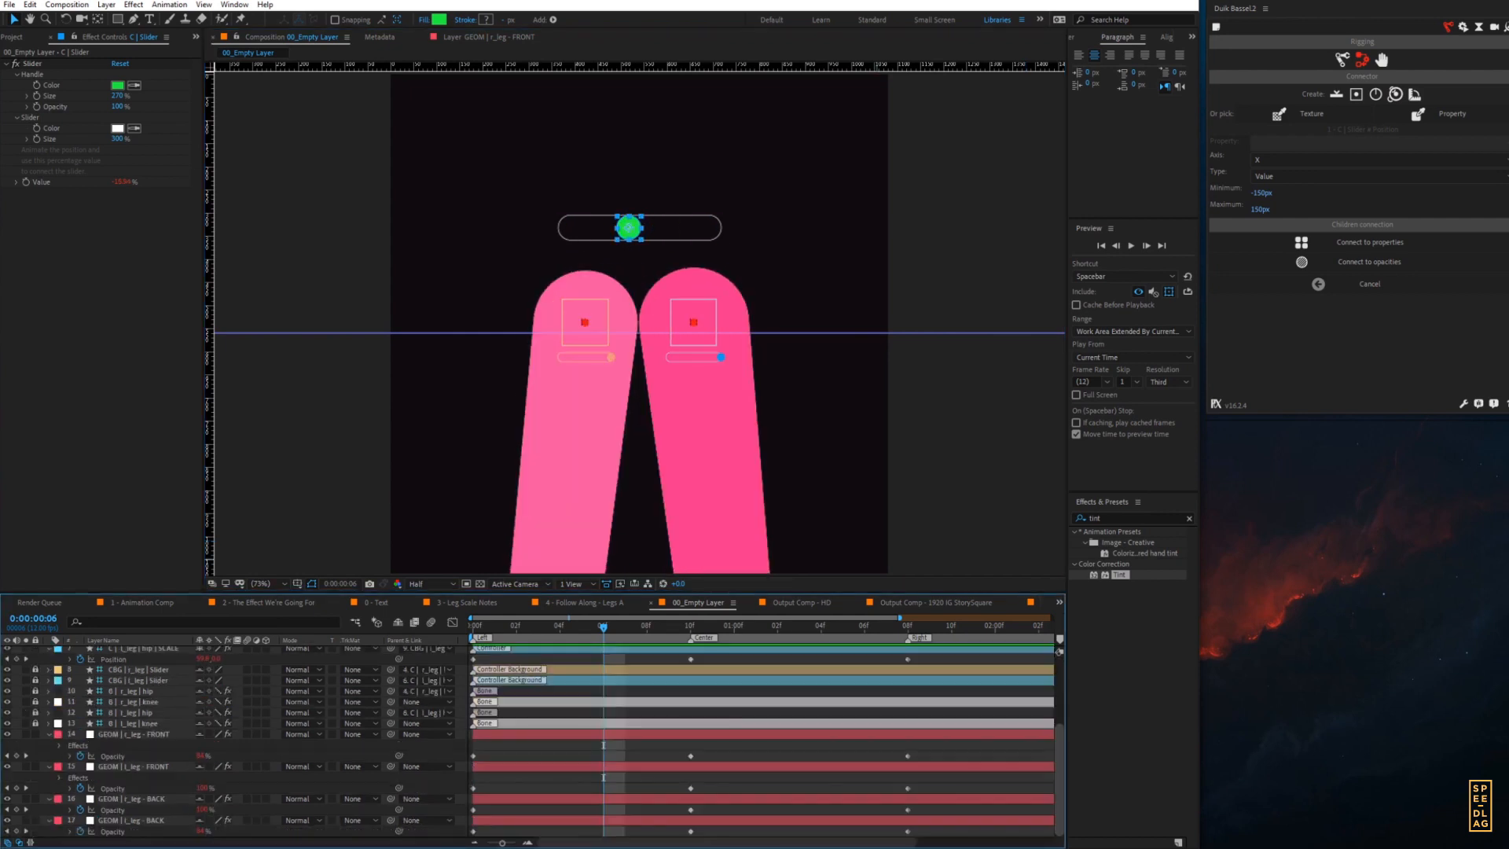
pyautogui.moveTo(668, 628); pyautogui.dragTo(516, 628)
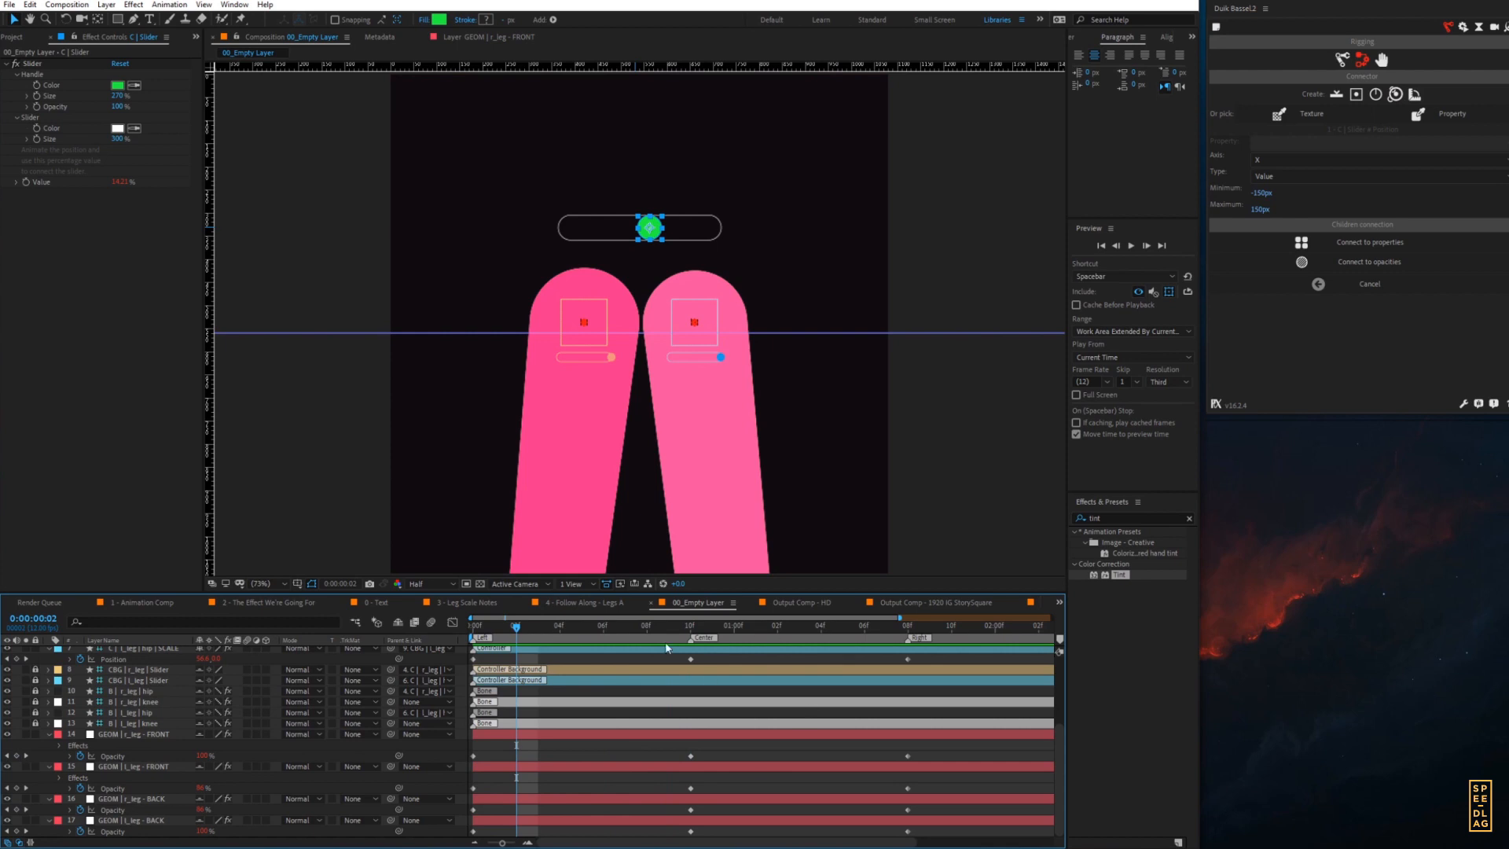
pyautogui.moveTo(645, 230)
pyautogui.mouseDown()
pyautogui.moveTo(565, 234)
pyautogui.moveTo(716, 238)
pyautogui.moveTo(617, 246)
pyautogui.moveTo(669, 246)
pyautogui.mouseUp()
# - Scrub between the Left, Center and Right markers to examine the four GEOM layers' Opacity keyframes
pyautogui.moveTo(692, 629); pyautogui.dragTo(544, 651)
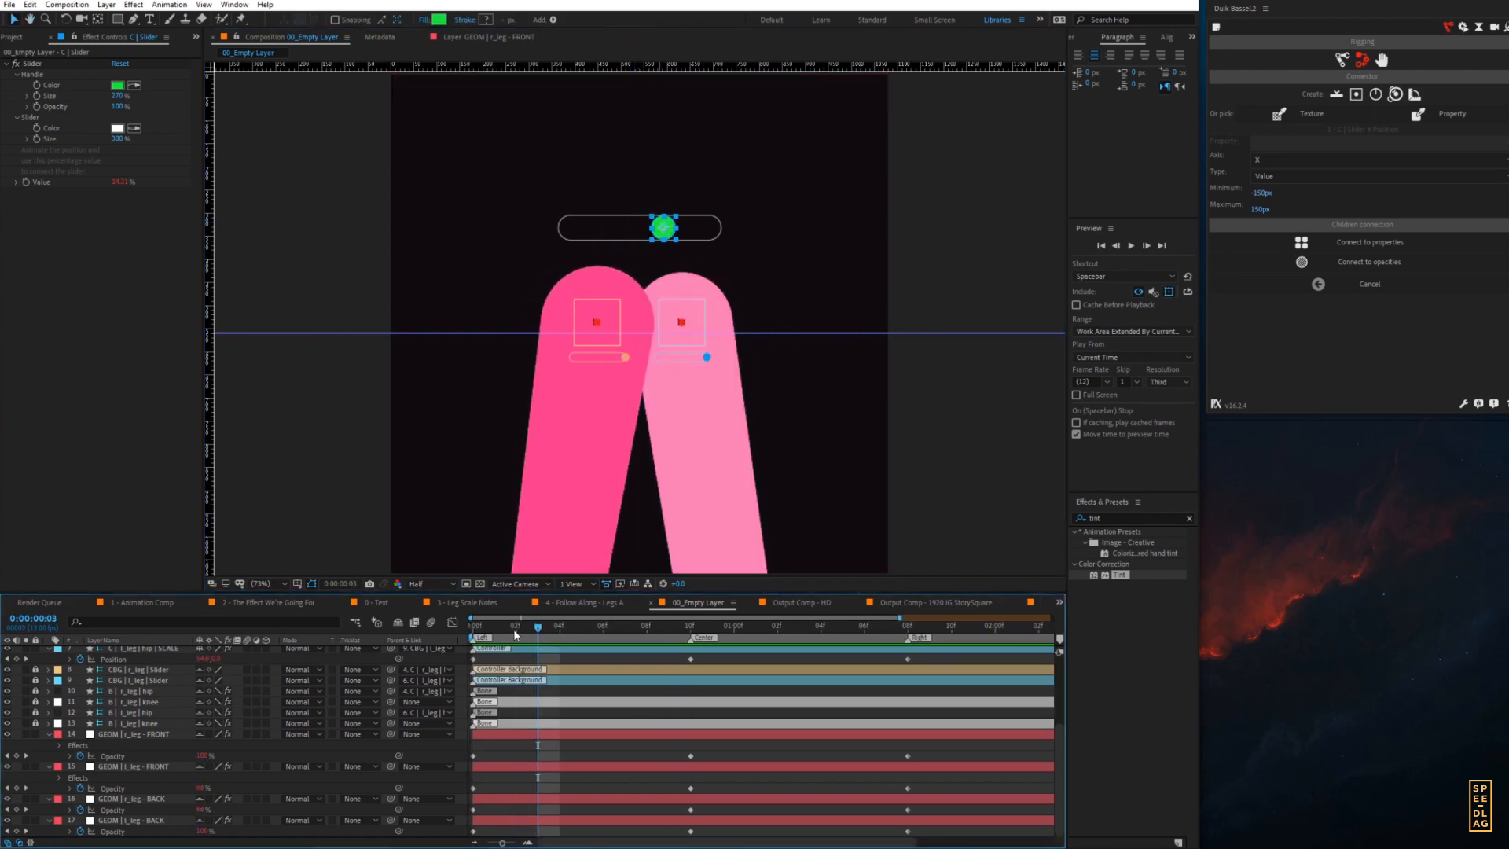
pyautogui.moveTo(532, 633); pyautogui.dragTo(449, 638)
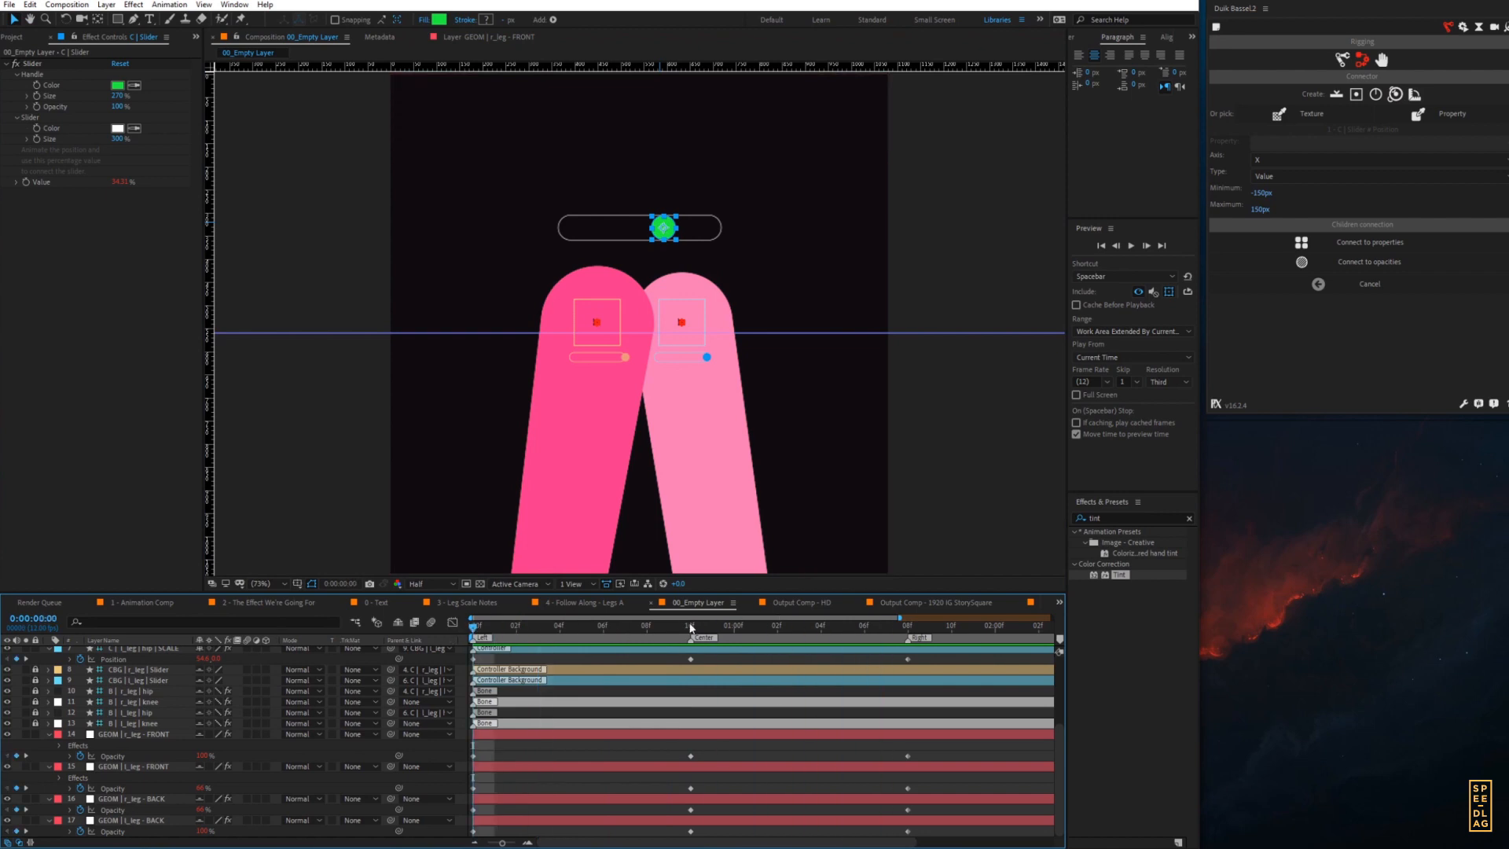
pyautogui.moveTo(691, 627); pyautogui.dragTo(734, 628)
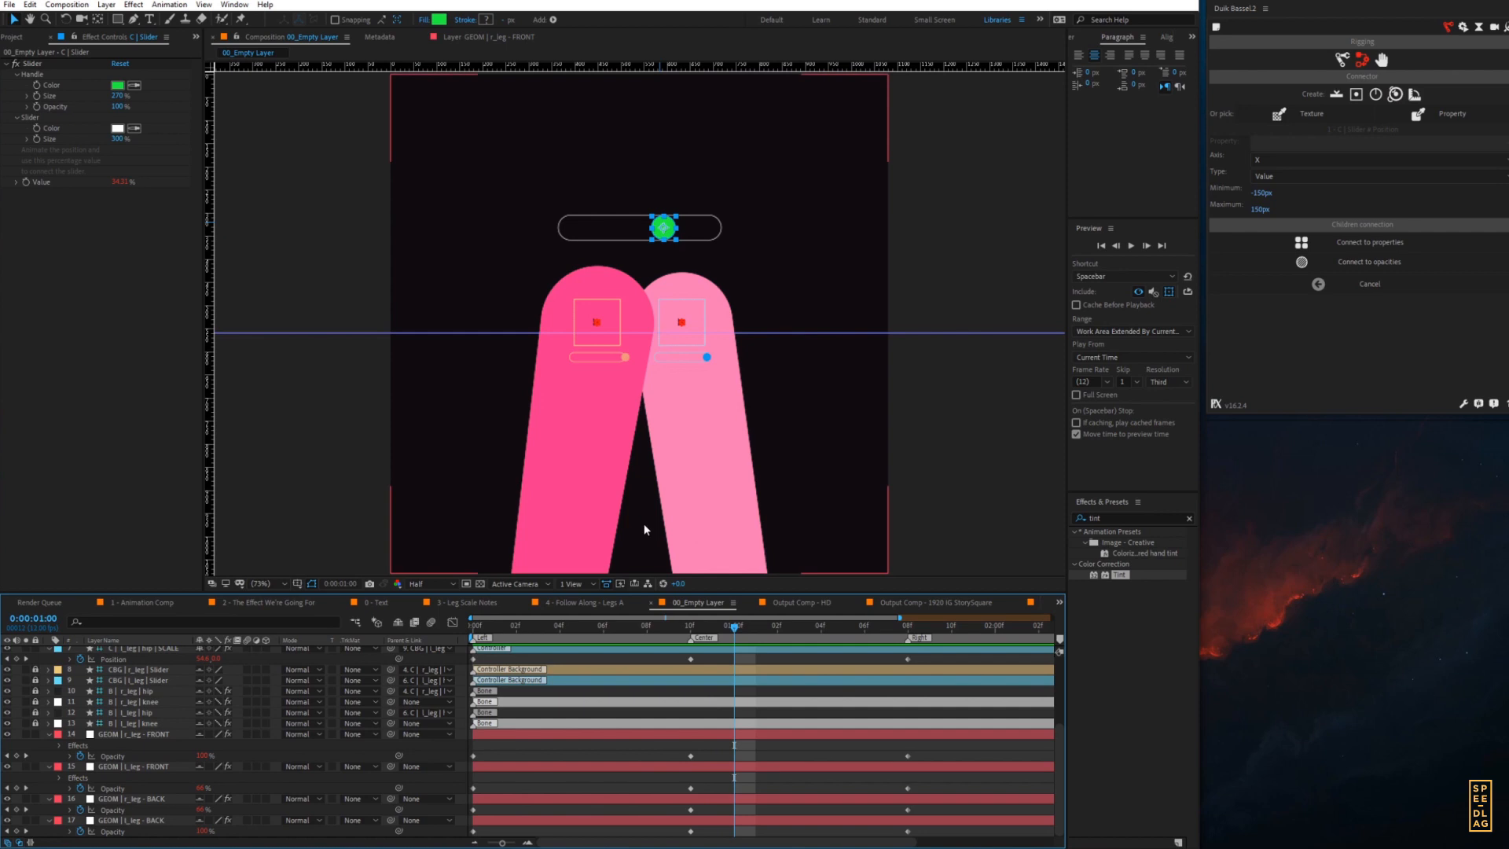
pyautogui.moveTo(493, 627); pyautogui.dragTo(473, 626)
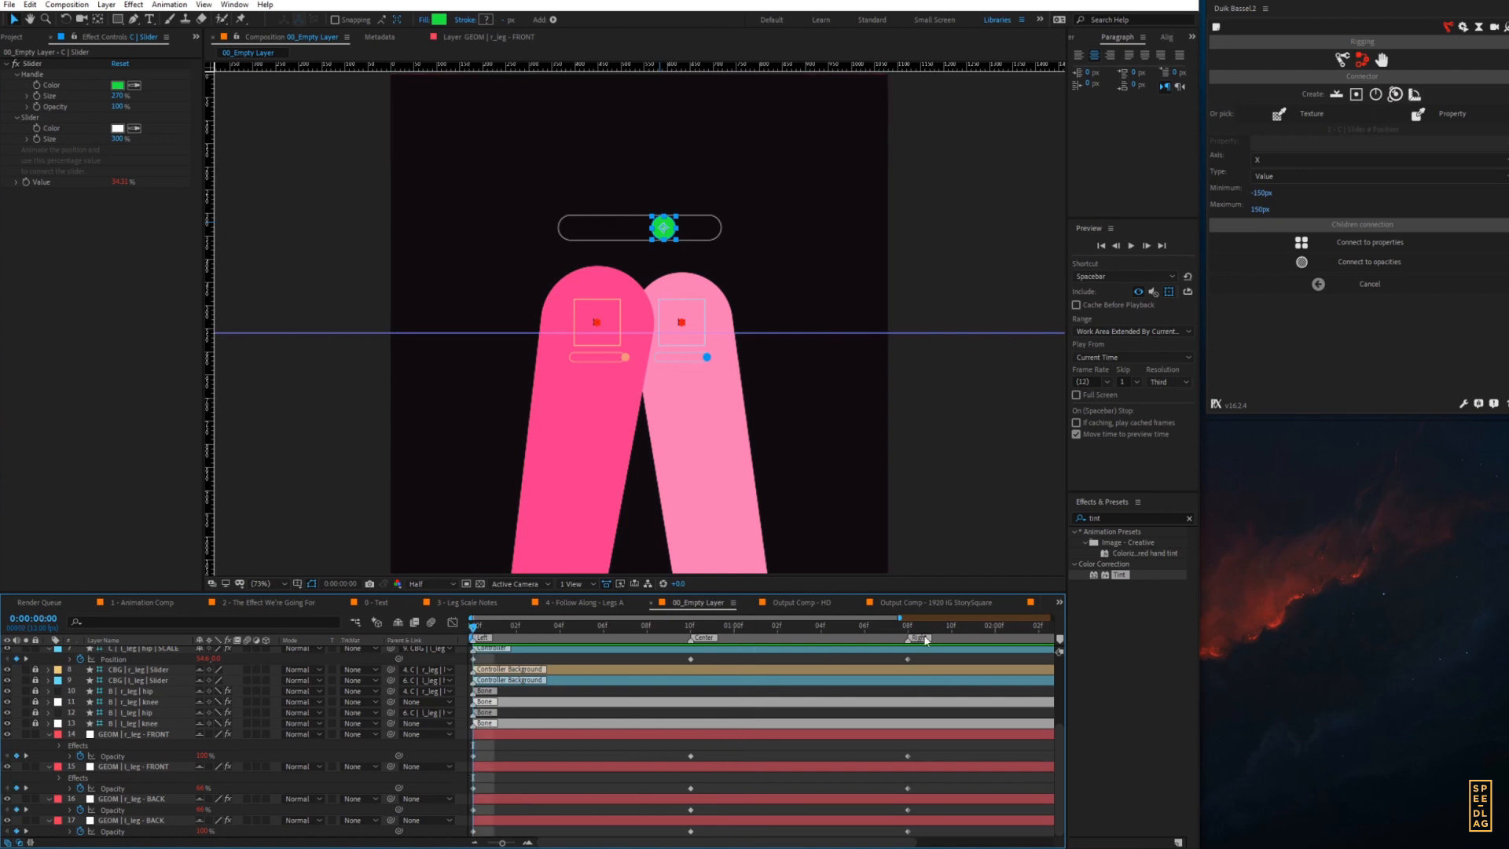
pyautogui.moveTo(511, 628); pyautogui.dragTo(473, 630)
pyautogui.moveTo(567, 628); pyautogui.dragTo(600, 660)
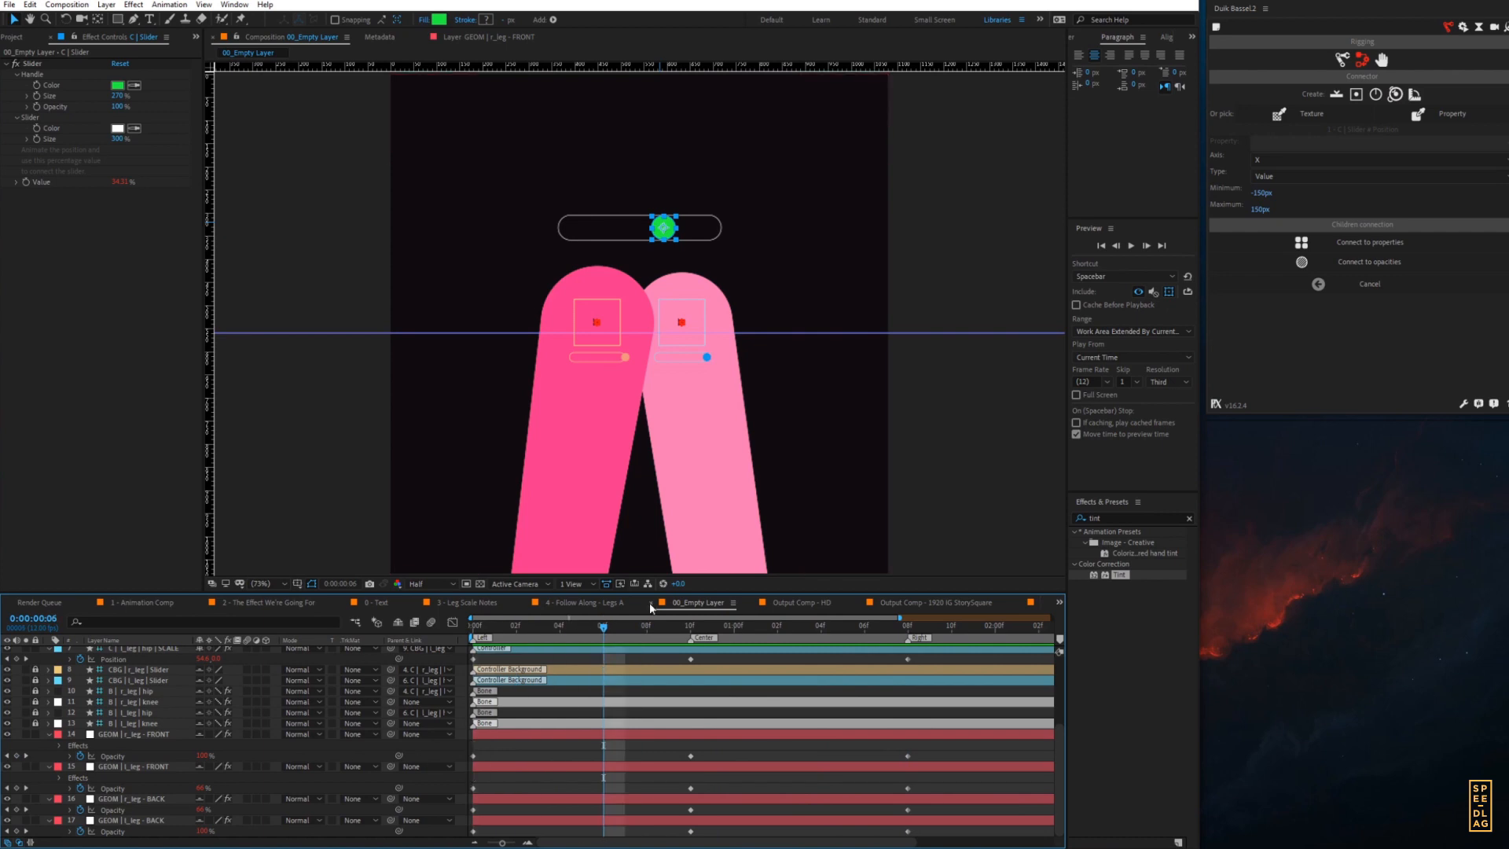
pyautogui.moveTo(670, 626); pyautogui.dragTo(685, 678)
# - At frame 0, reveal the Opacity expressions of the four GEOM front and back leg layers
pyautogui.click(118, 736)
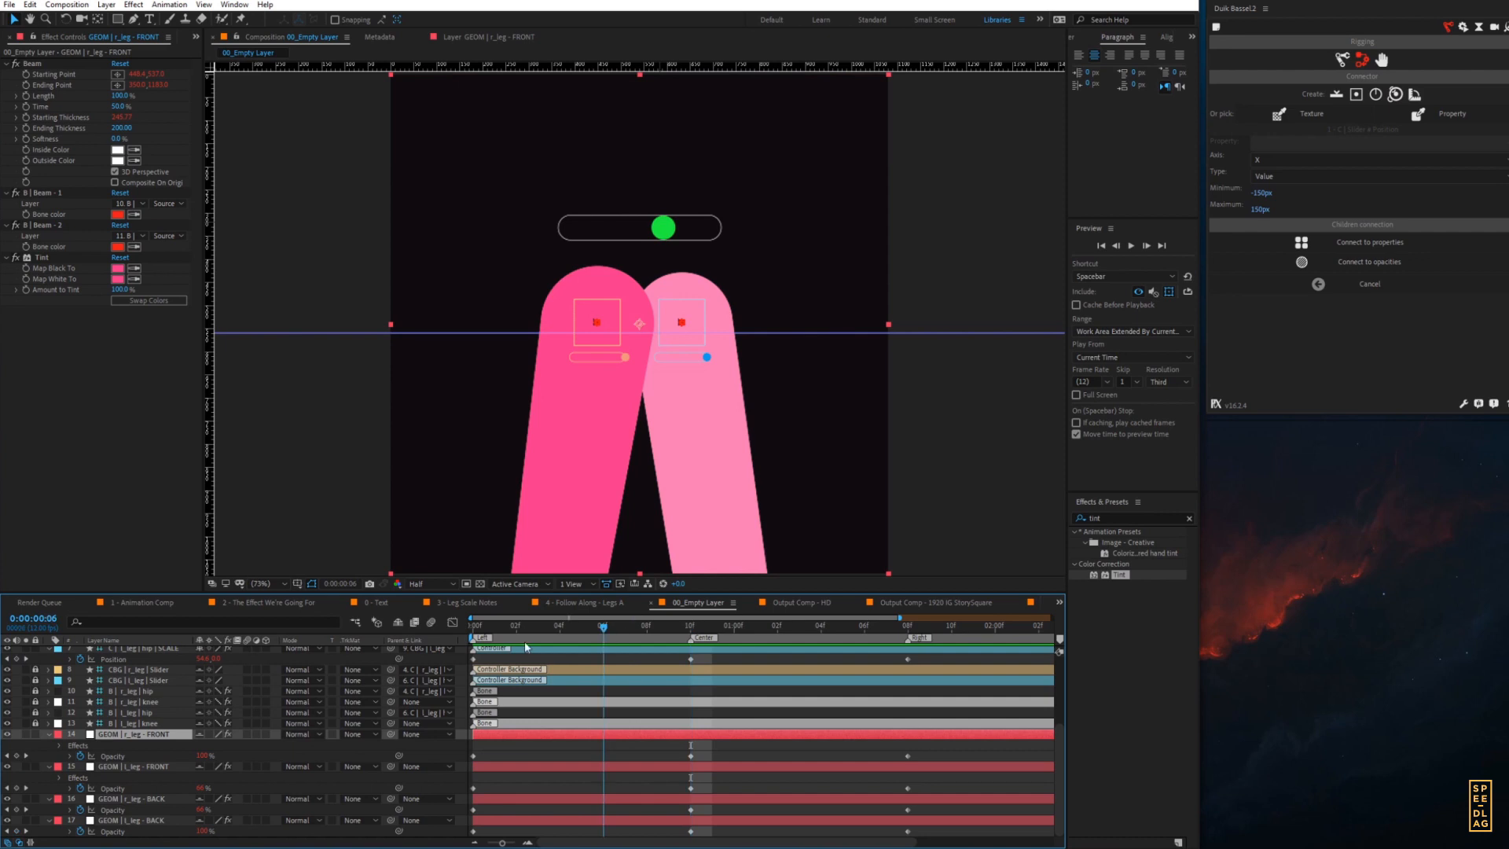
pyautogui.press('Home')
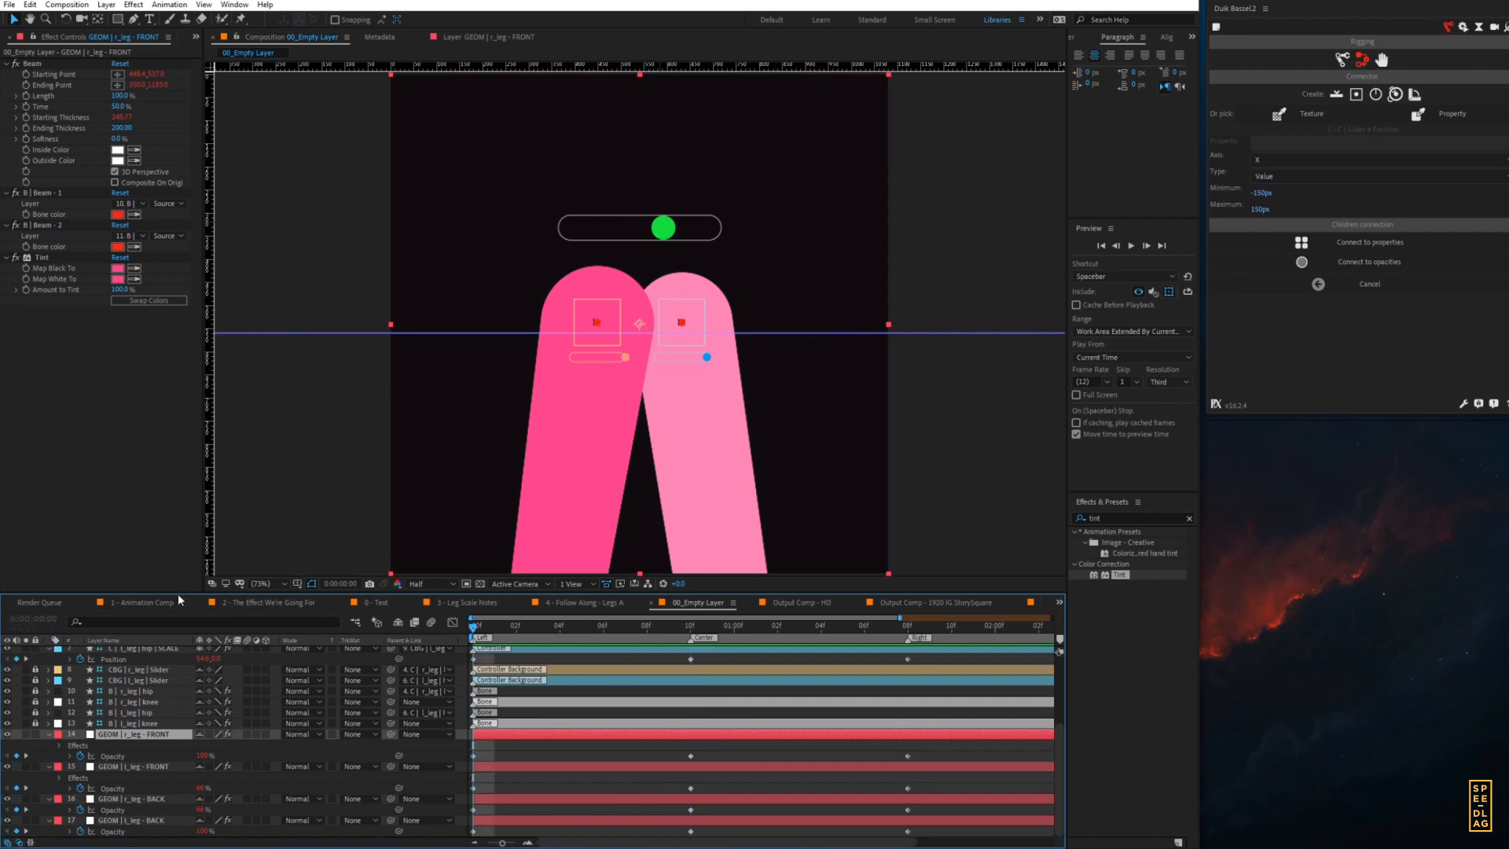
pyautogui.click(70, 755)
pyautogui.scroll(-1, 71, 780)
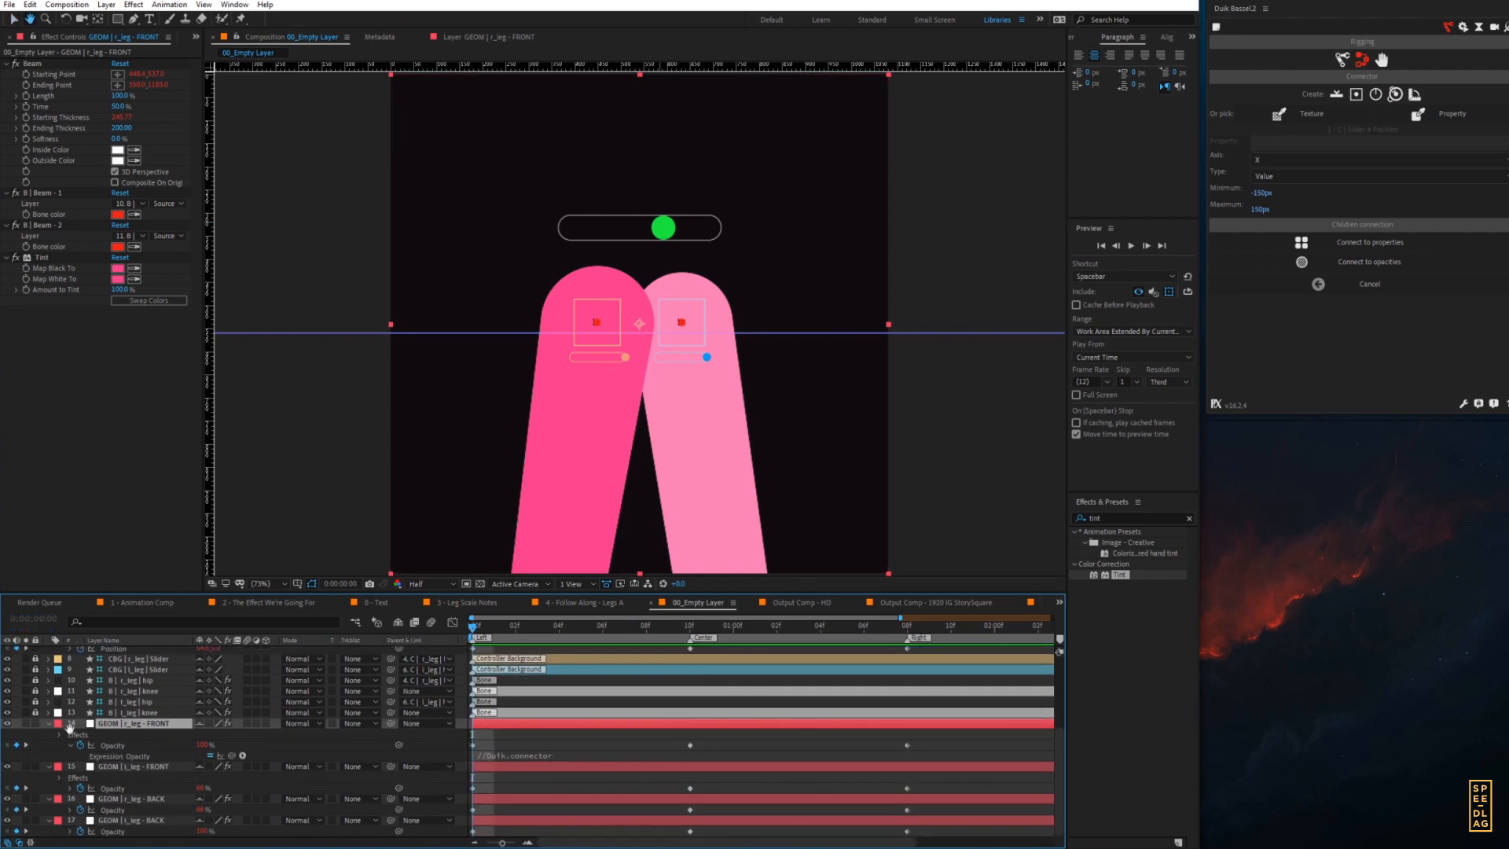
pyautogui.click(70, 830)
pyautogui.scroll(-1, 71, 814)
pyautogui.click(72, 798)
pyautogui.click(70, 777)
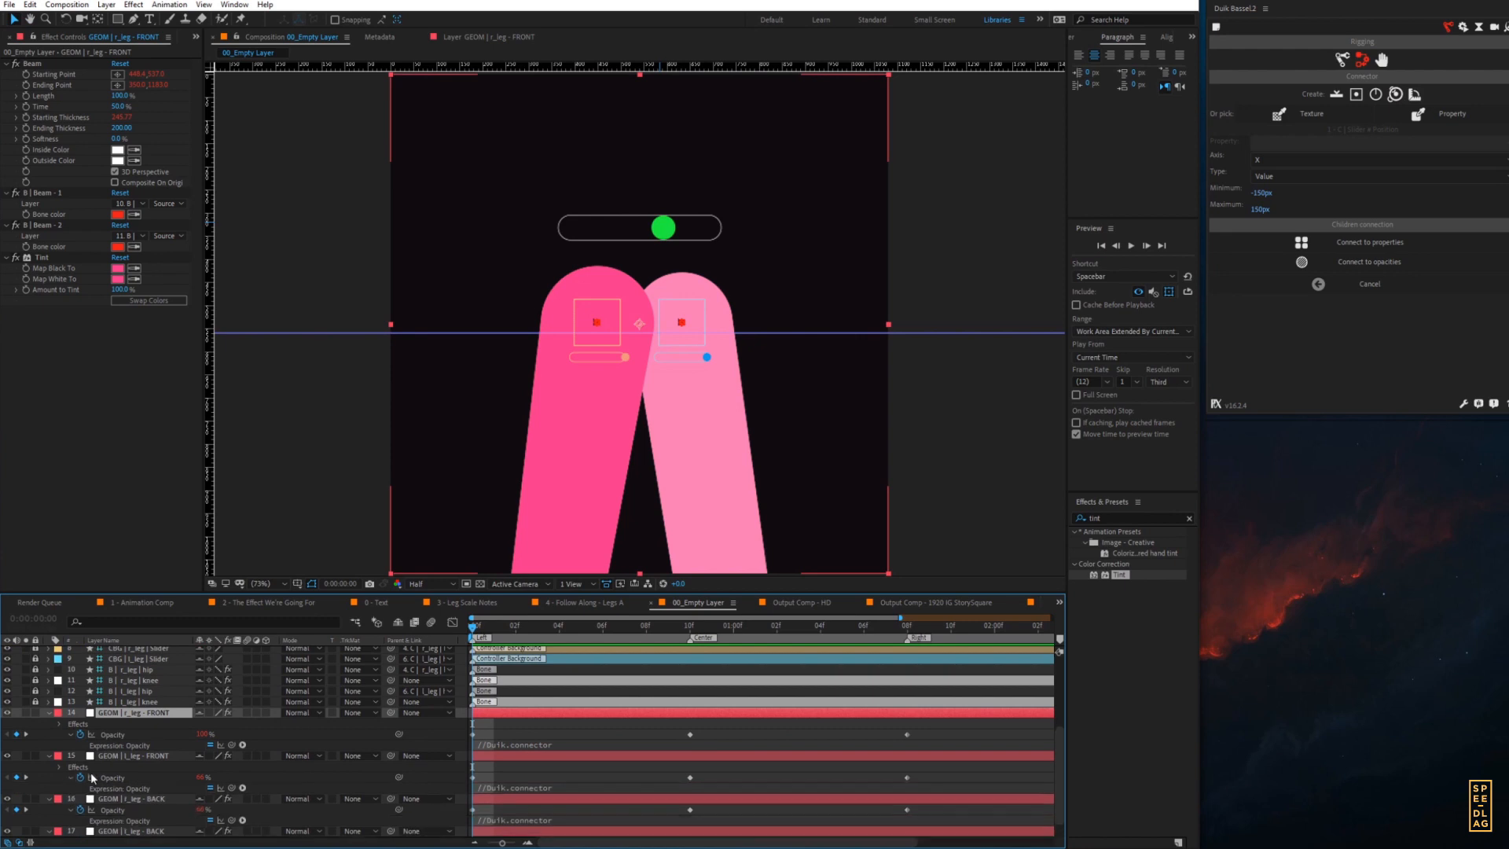
# - Disable the Duik connector expressions on the Opacity of all four GEOM leg layers
pyautogui.click(210, 744)
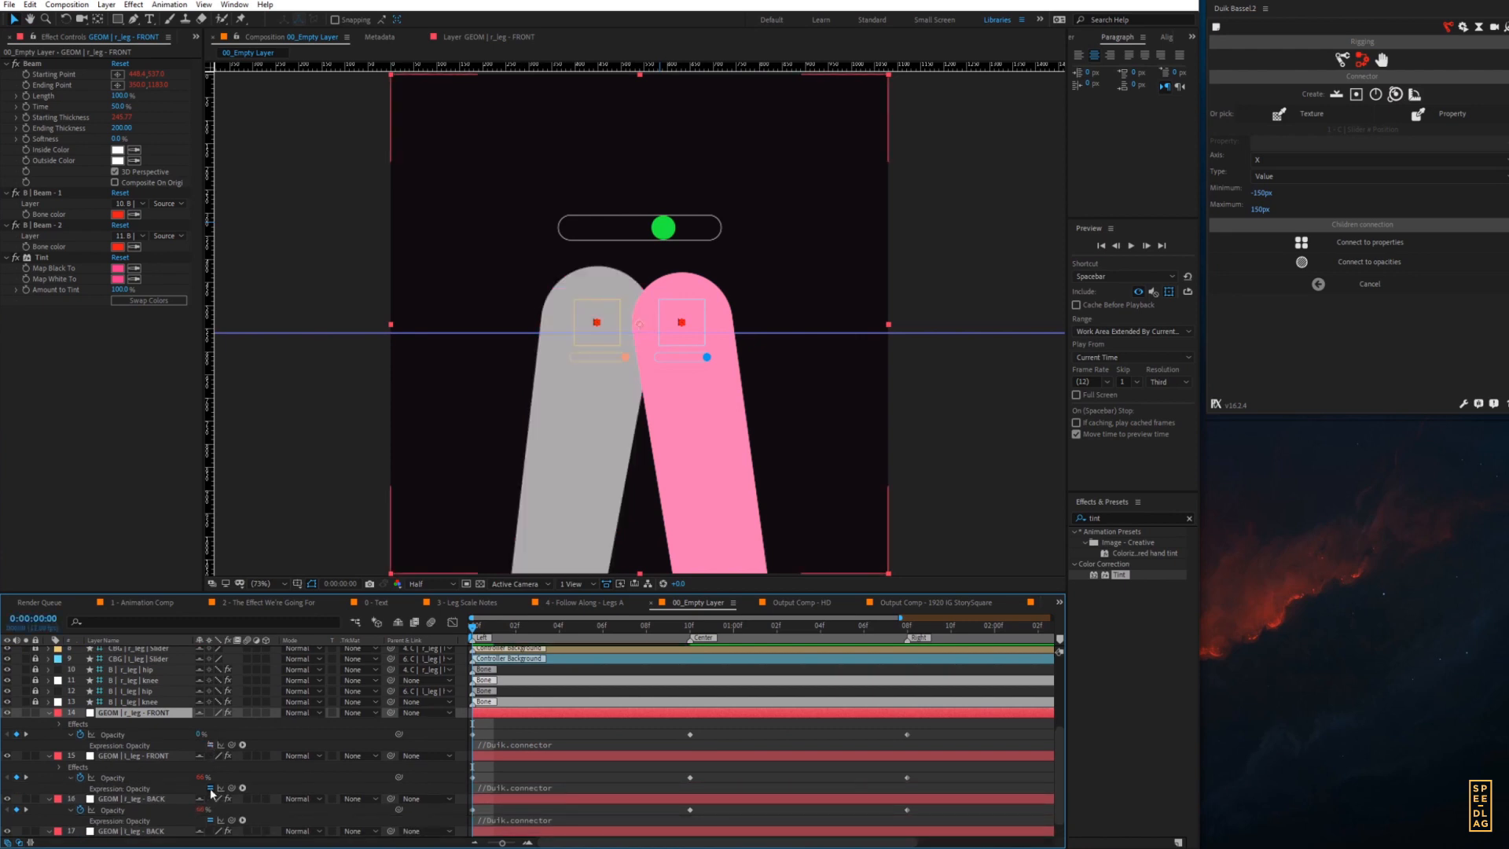
pyautogui.click(210, 787)
pyautogui.click(210, 820)
pyautogui.scroll(-2, 210, 822)
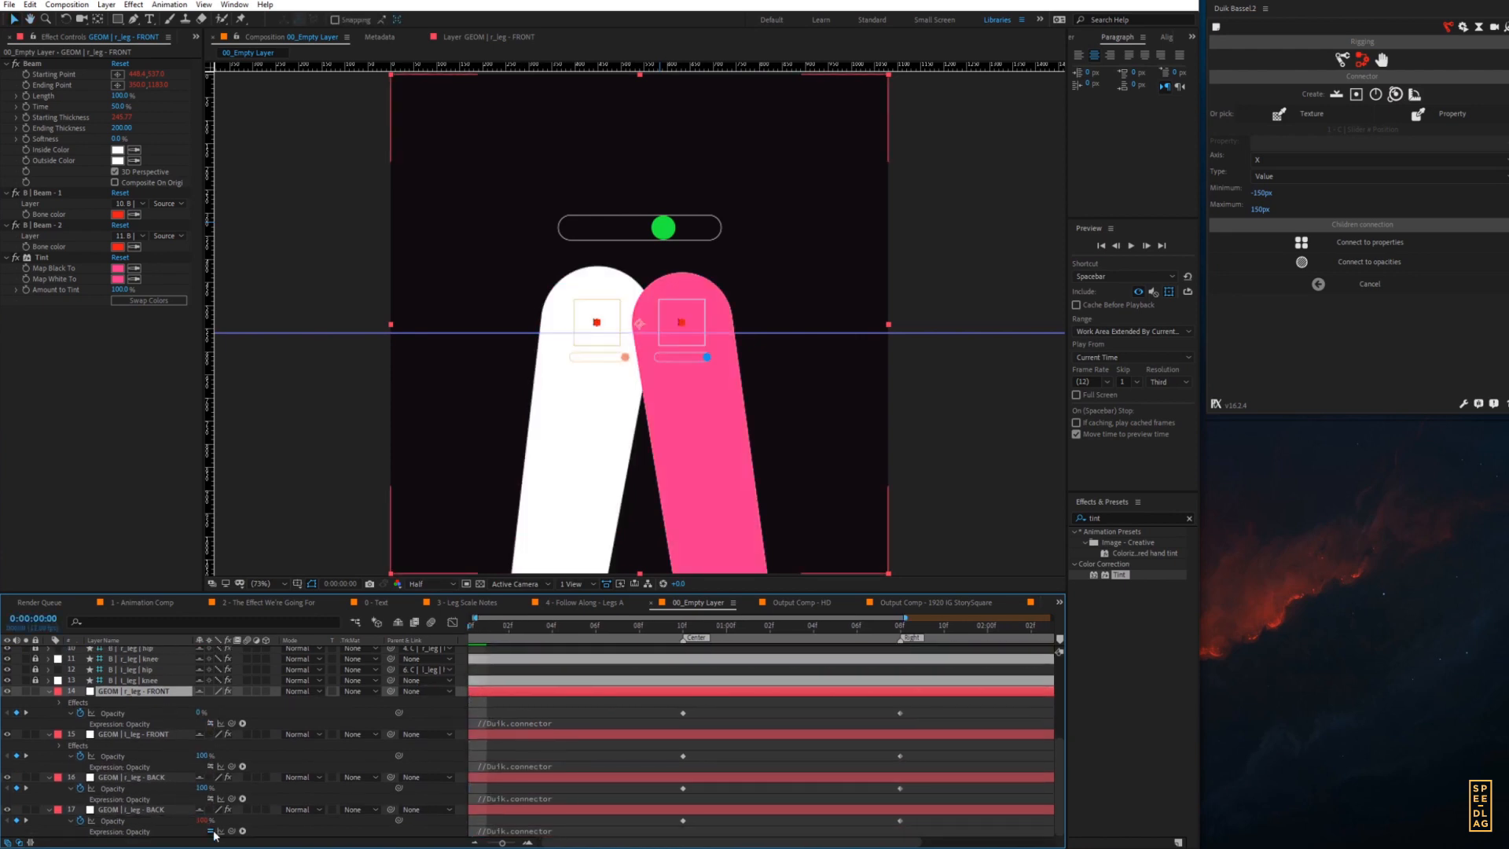
# - Select all Opacity keyframes of the four GEOM leg layers and convert them to hold keyframes
pyautogui.moveTo(494, 628); pyautogui.dragTo(396, 651)
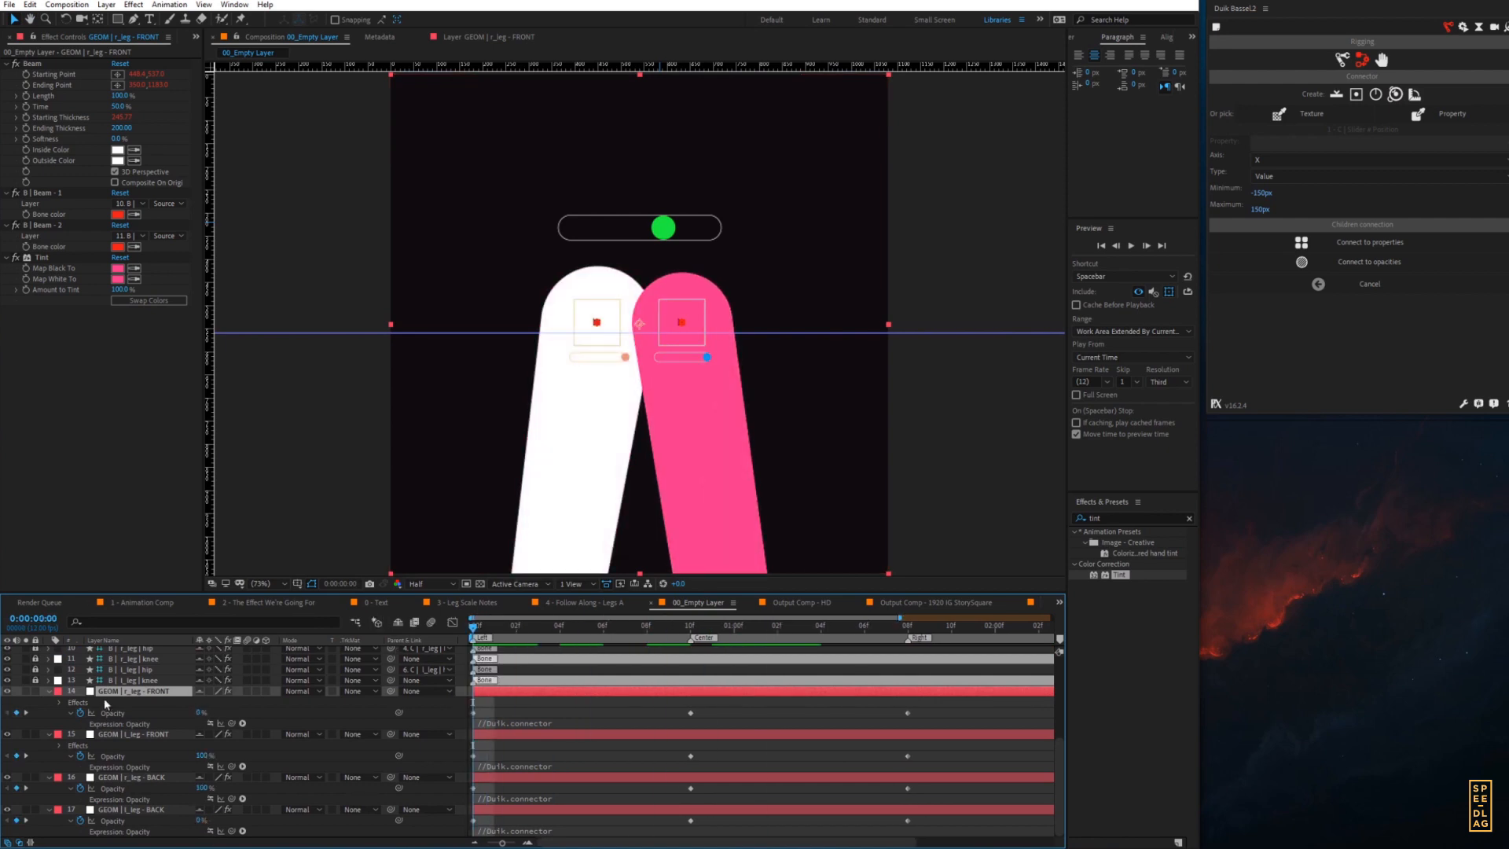
pyautogui.moveTo(938, 713); pyautogui.dragTo(397, 835)
pyautogui.rightClick(474, 718)
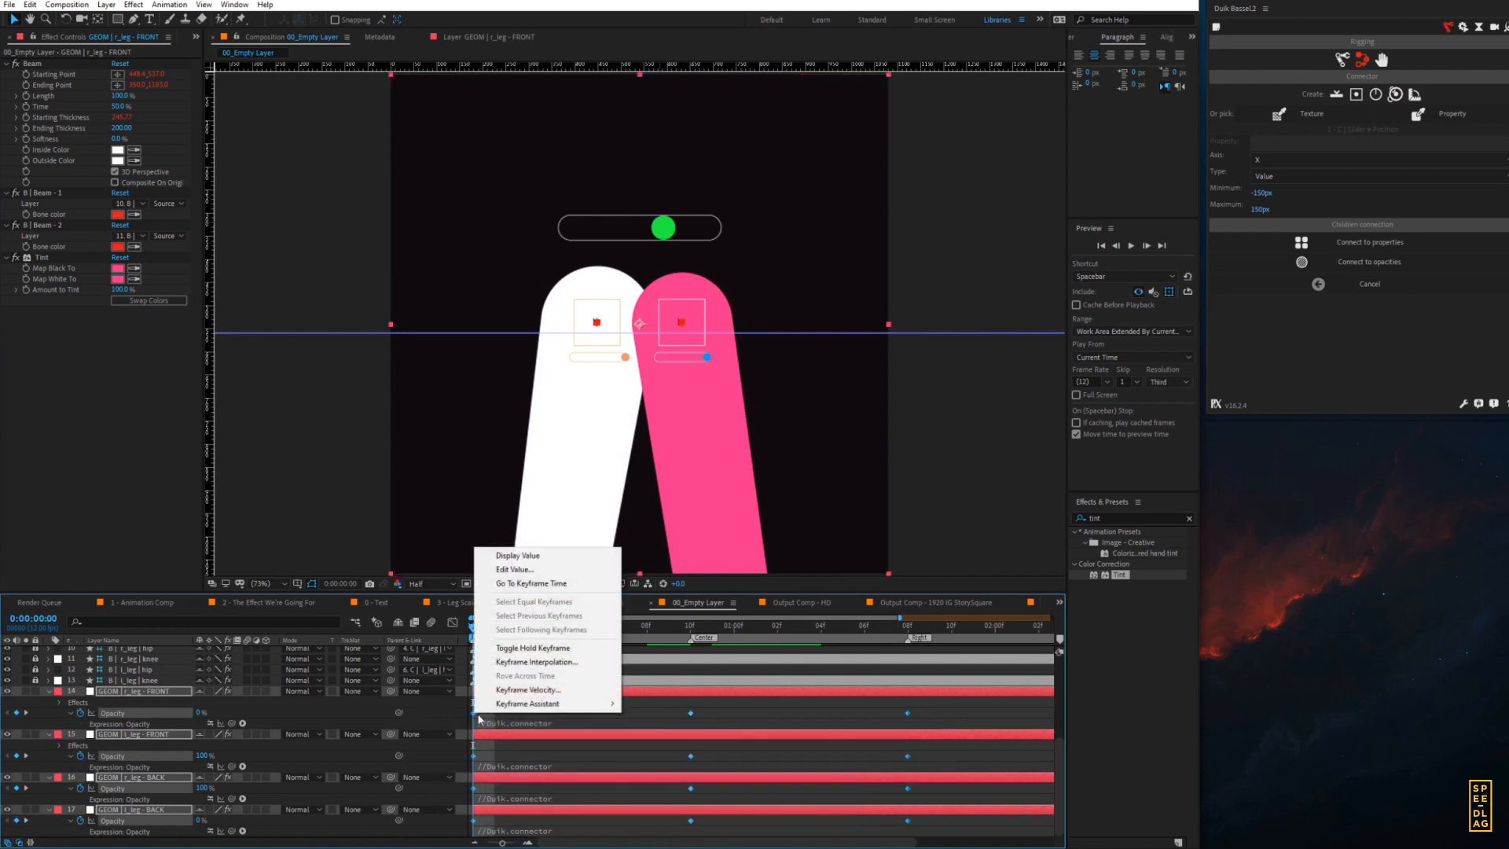
pyautogui.click(542, 652)
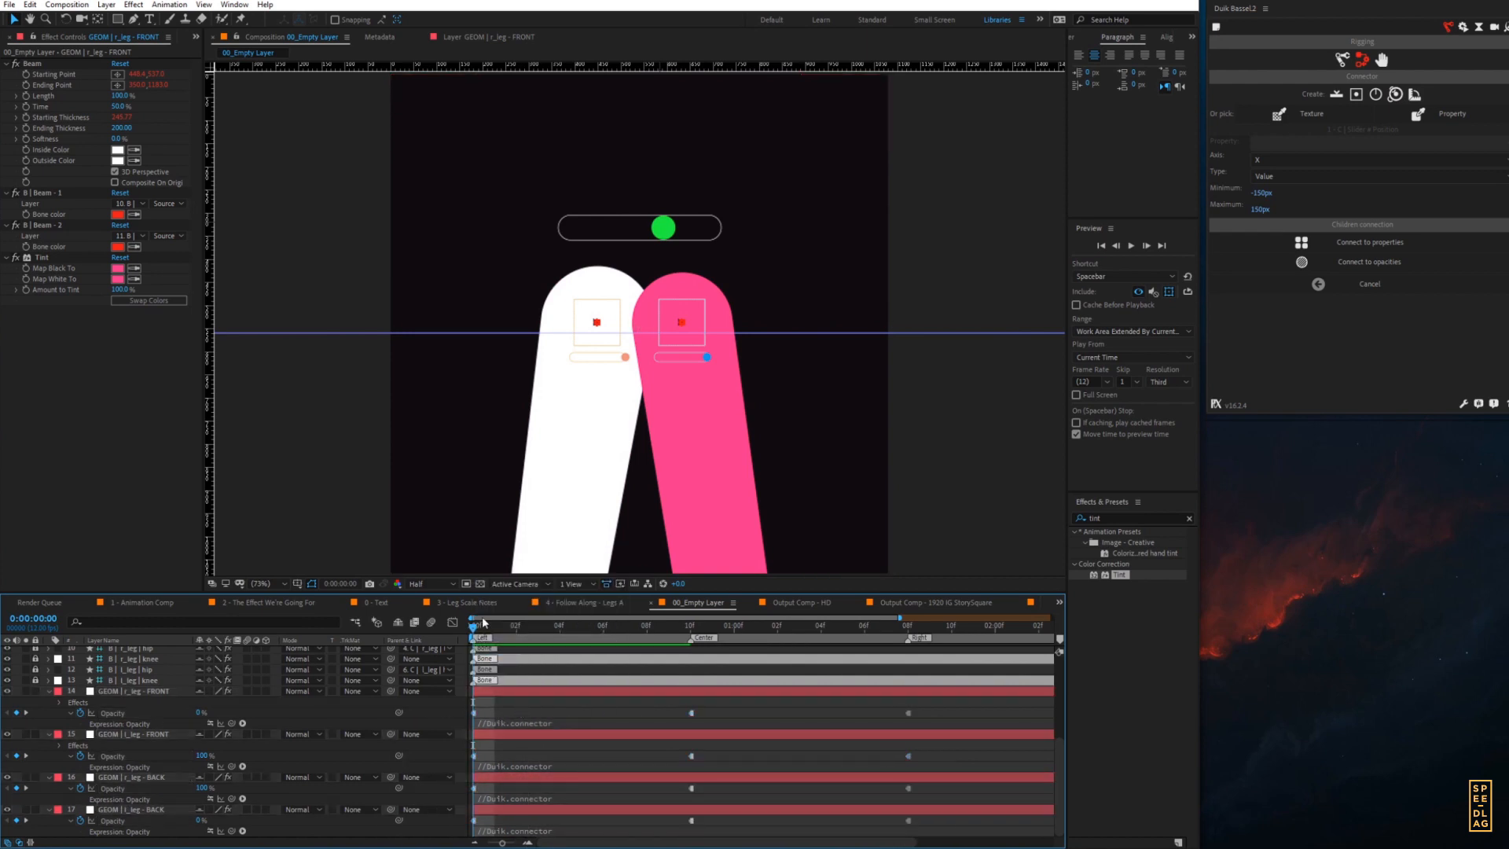
# - Check the hold changes along the timeline, then add Opacity keyframes at frame 11 on GEOM | l_leg - FRONT and GEOM | r_leg - BACK
pyautogui.moveTo(482, 617); pyautogui.dragTo(904, 701)
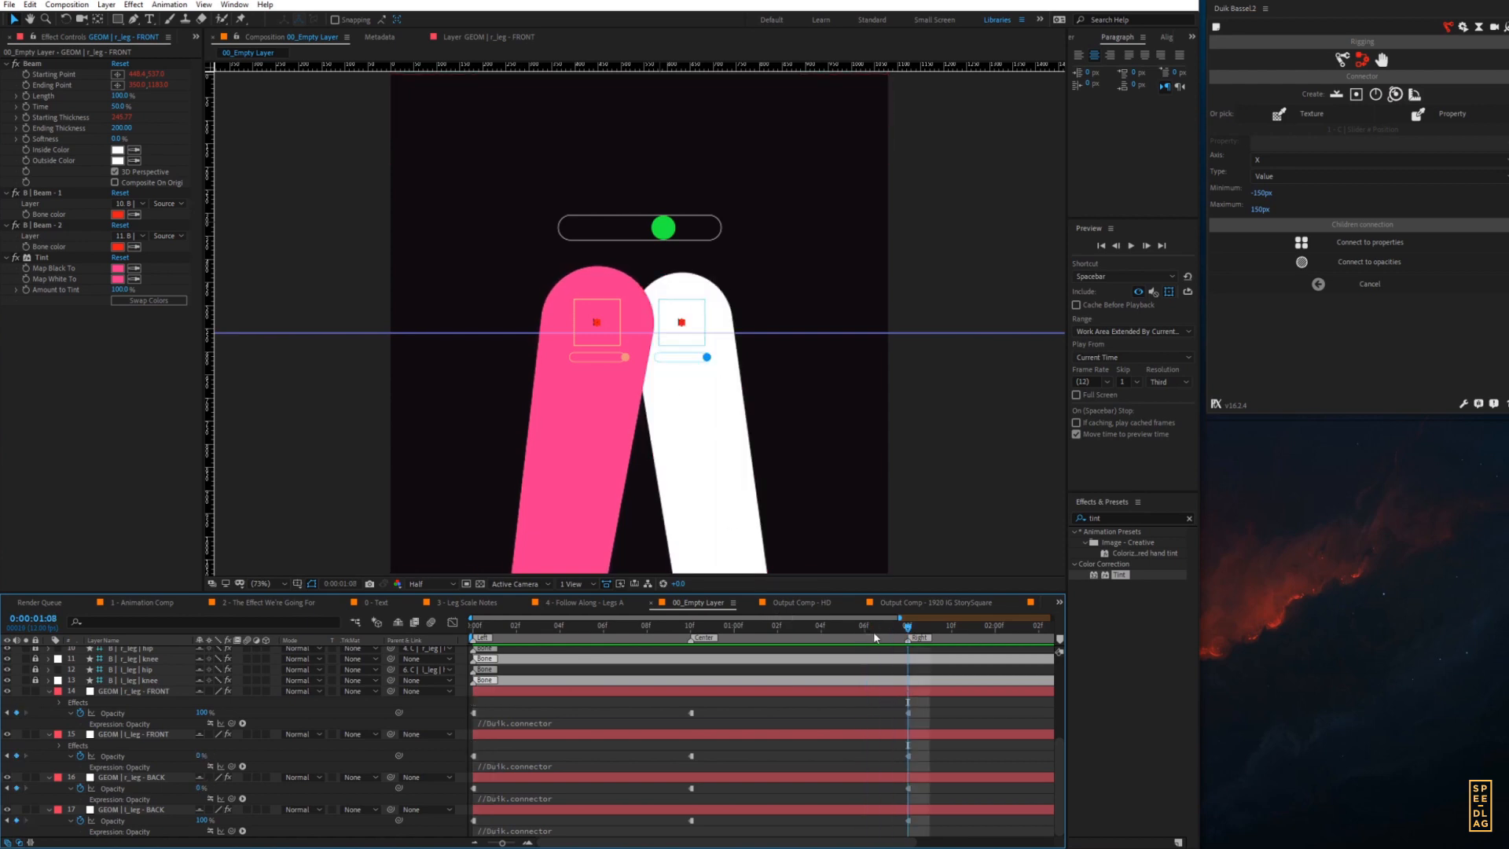
pyautogui.moveTo(874, 638); pyautogui.dragTo(712, 668)
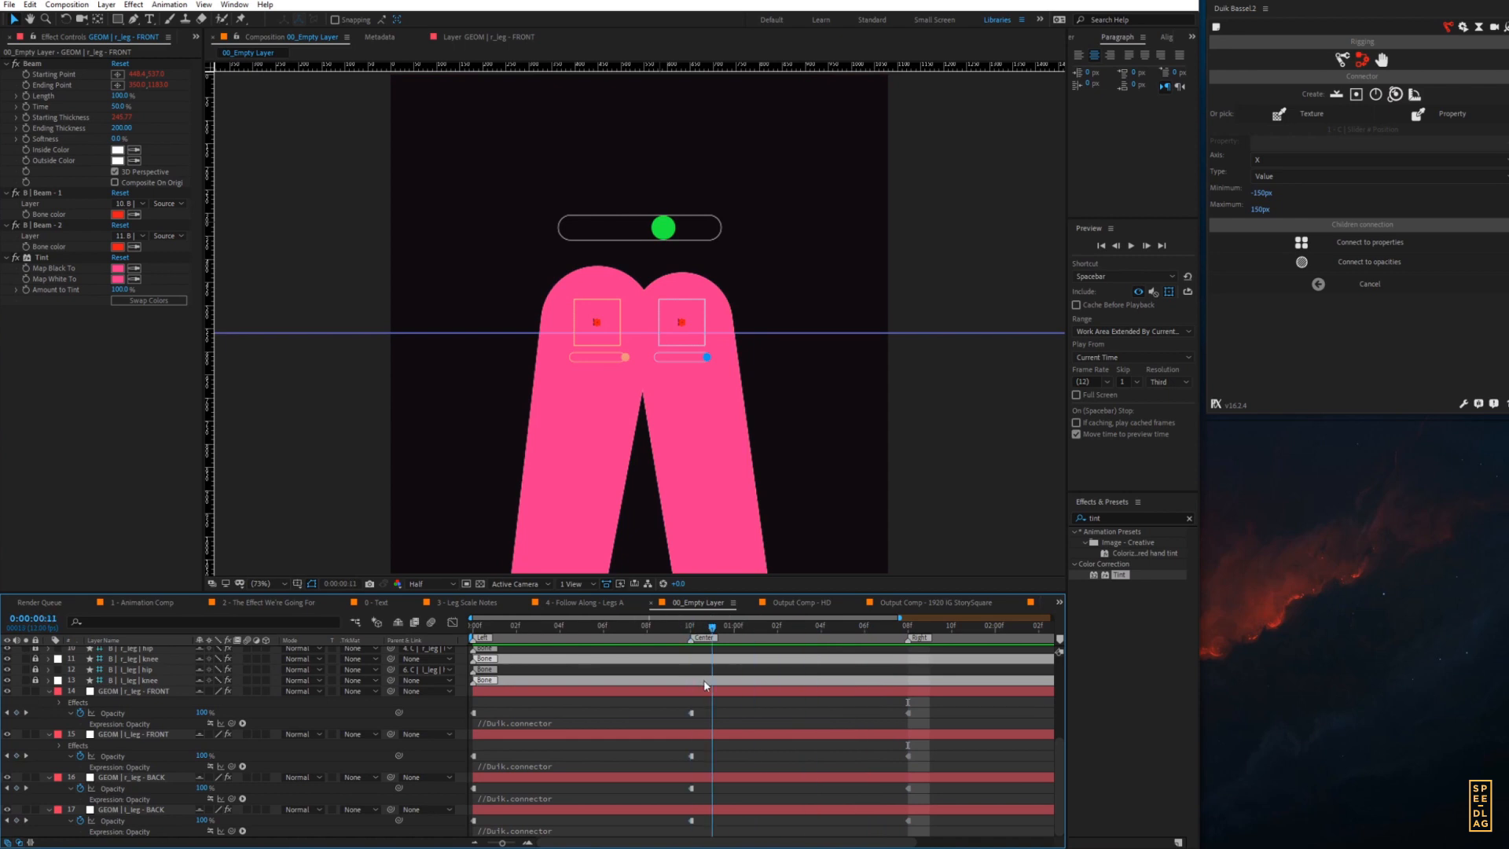
pyautogui.moveTo(901, 630); pyautogui.dragTo(714, 662)
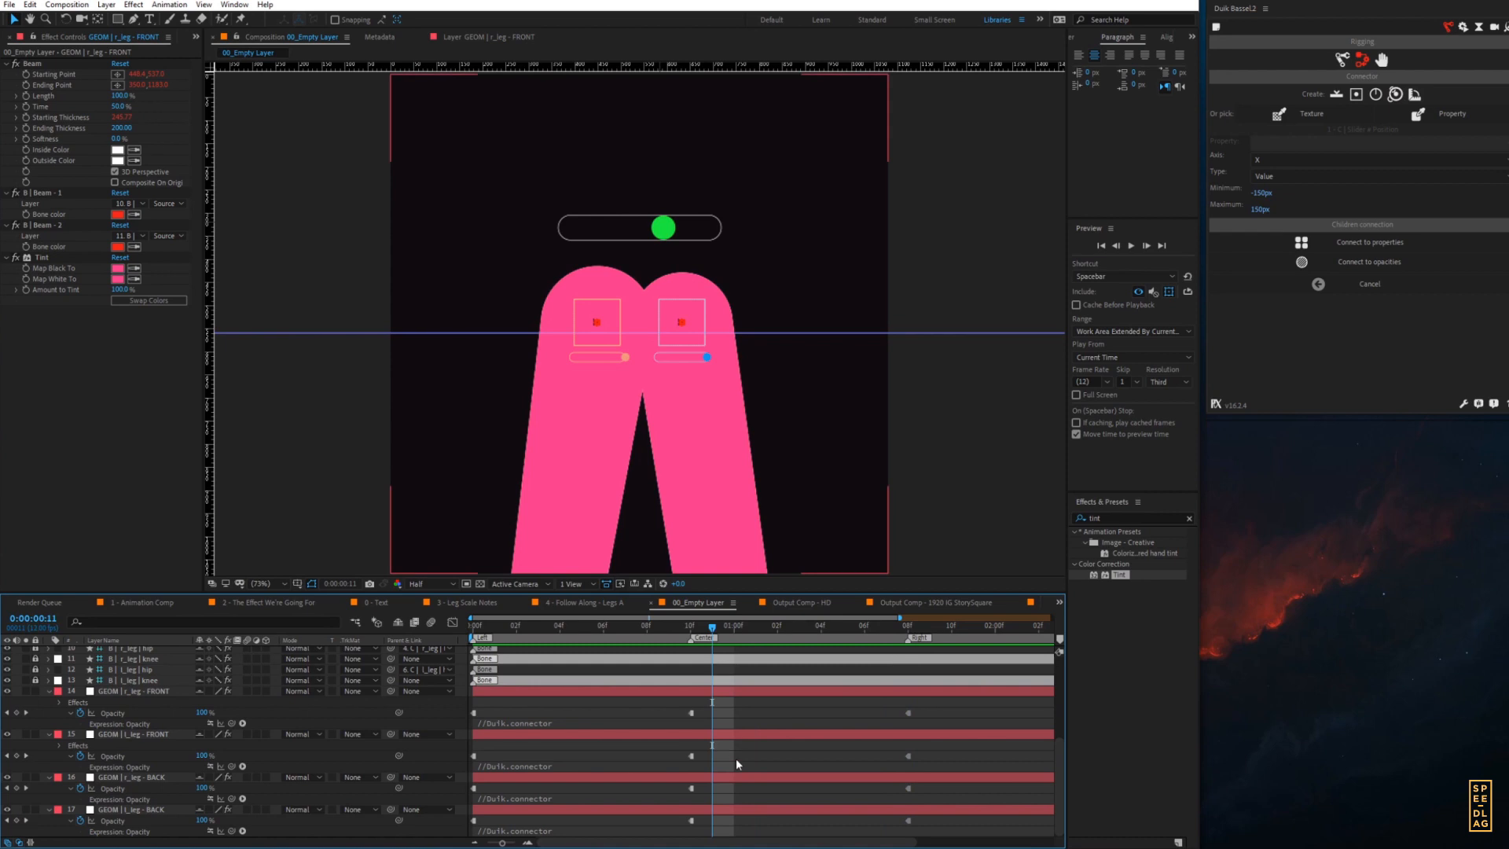
pyautogui.click(16, 756)
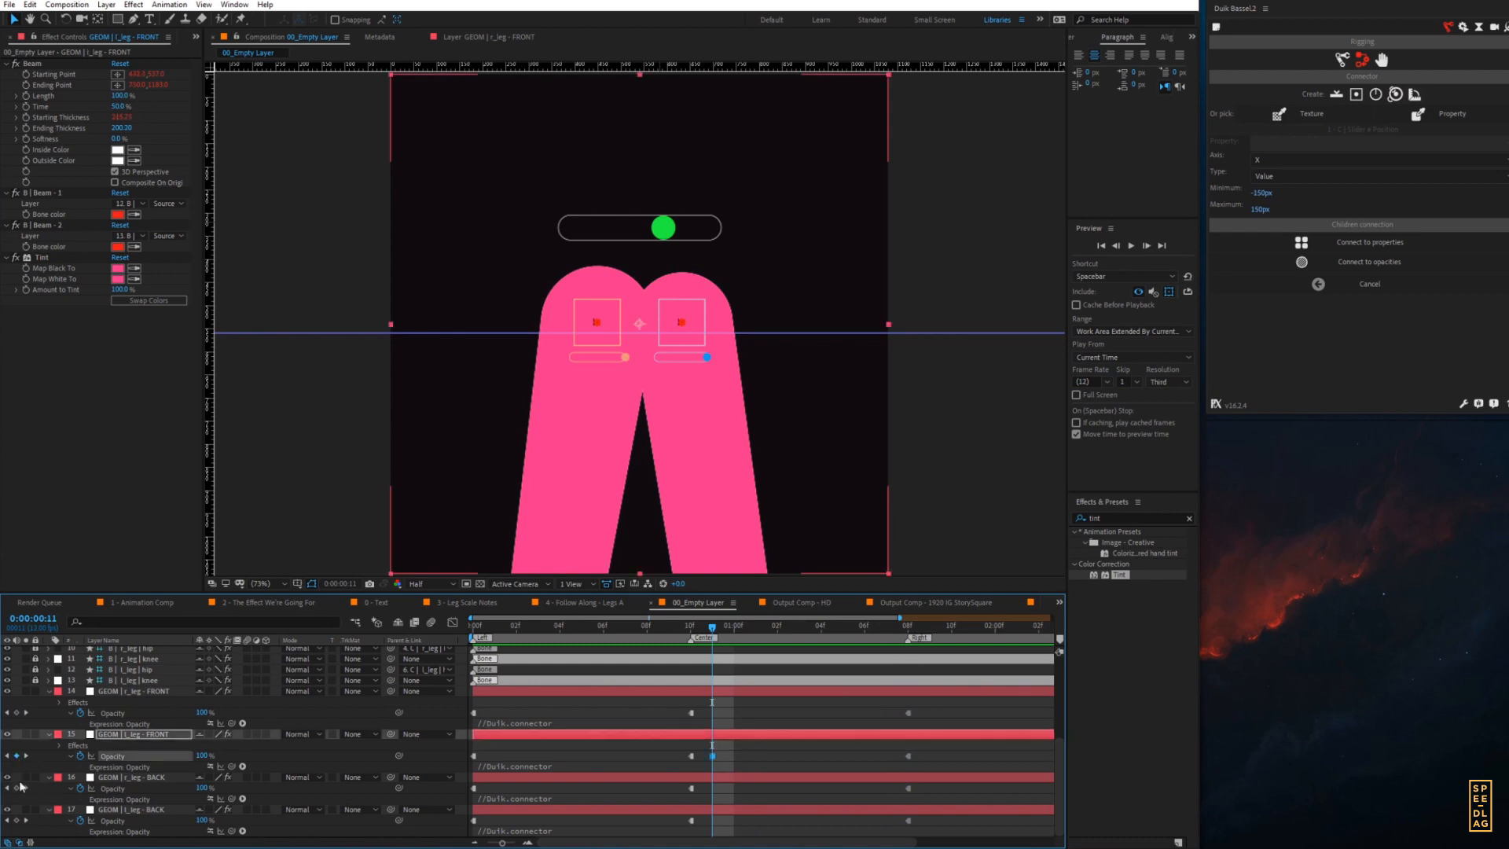
pyautogui.click(17, 788)
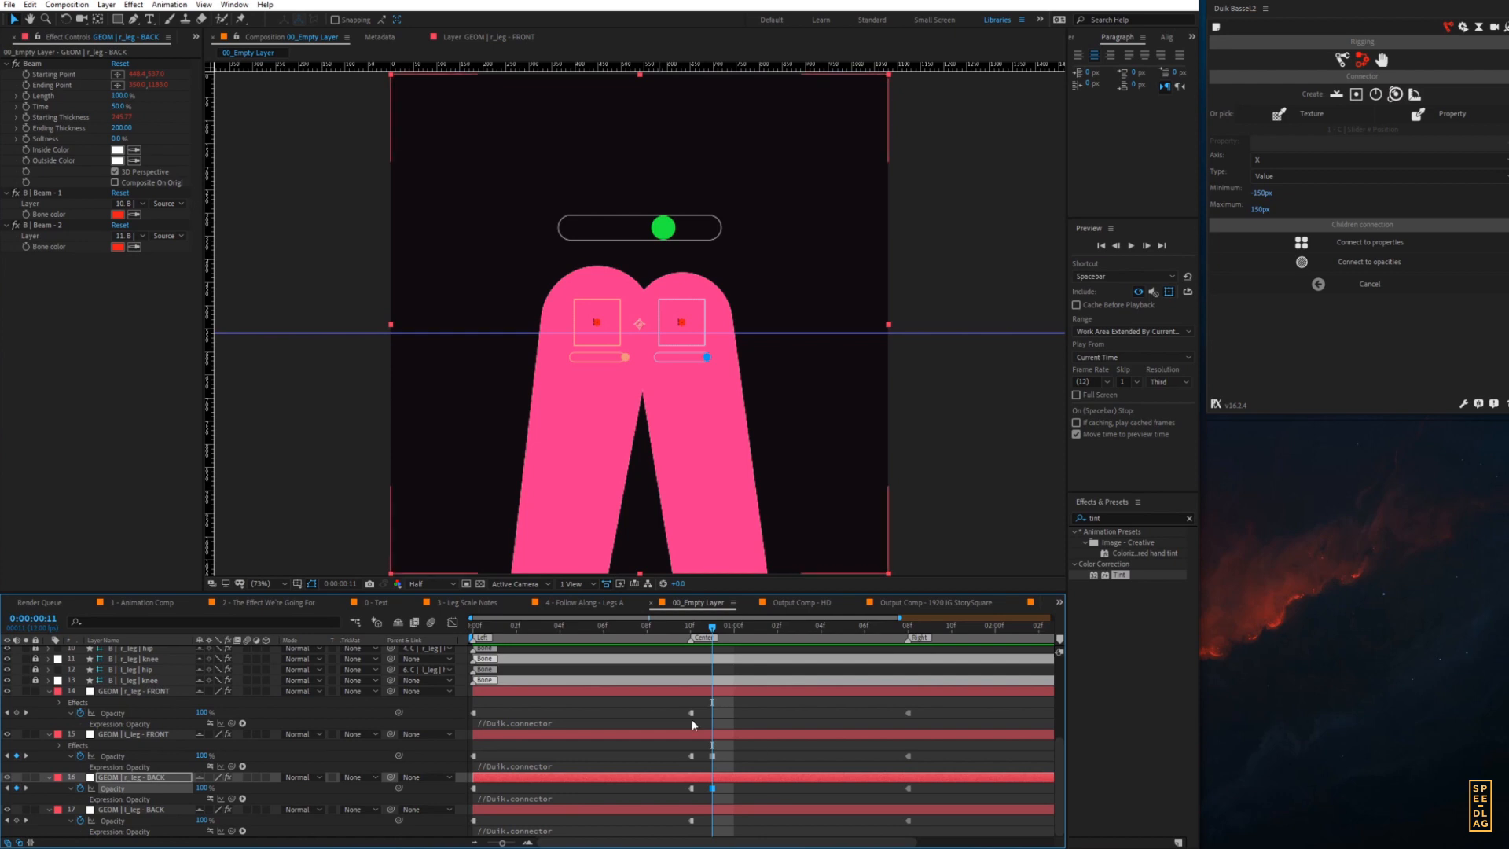
# - Set the frame 11 Opacity keyframes of GEOM | l_leg - FRONT and GEOM | r_leg - BACK to 0%
pyautogui.press('Return')
pyautogui.press('KP_Enter')
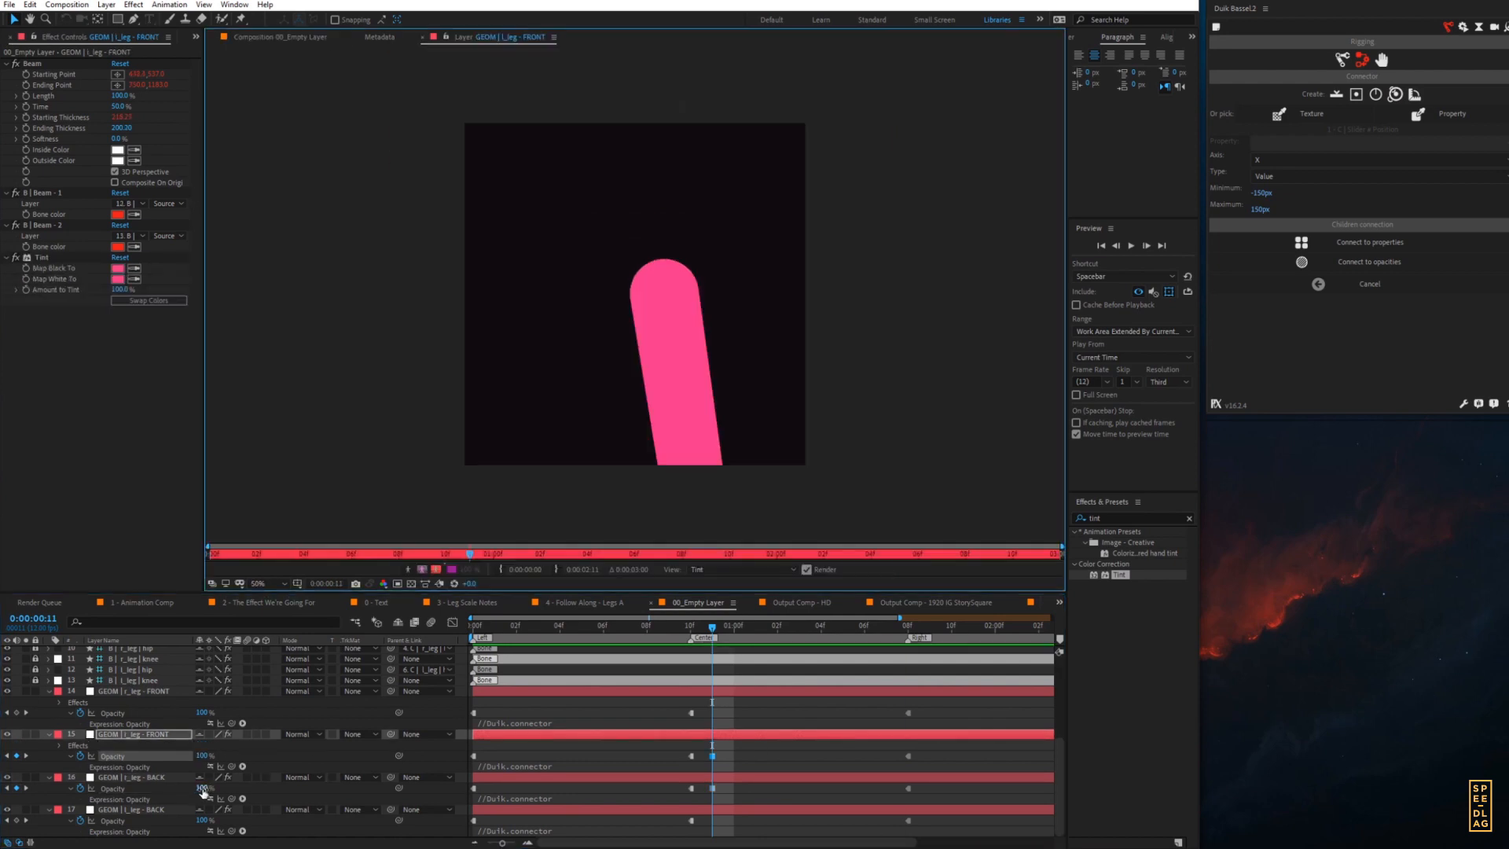
pyautogui.click(283, 37)
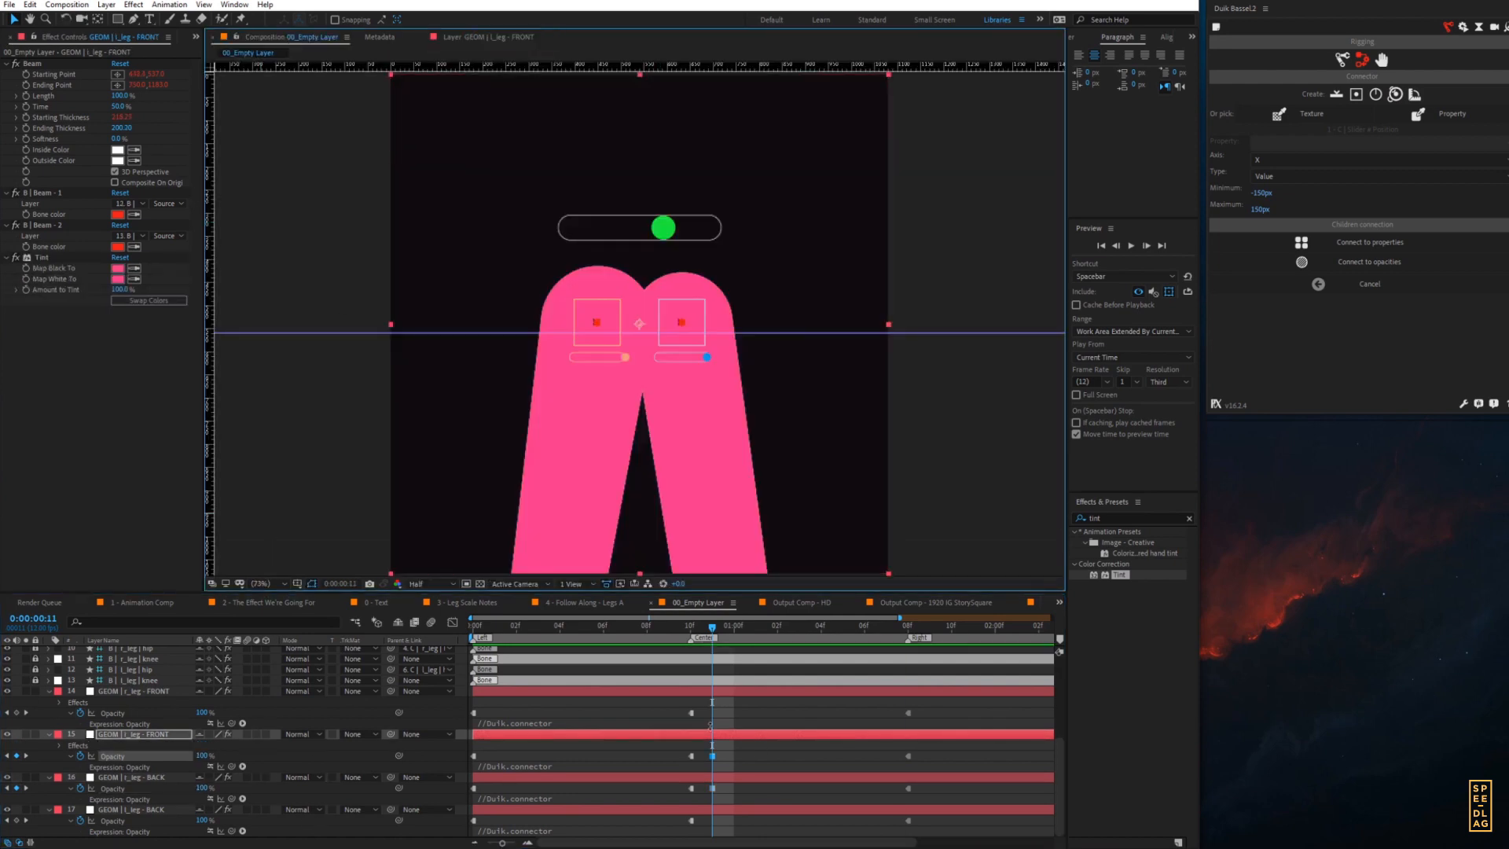
pyautogui.click(204, 755)
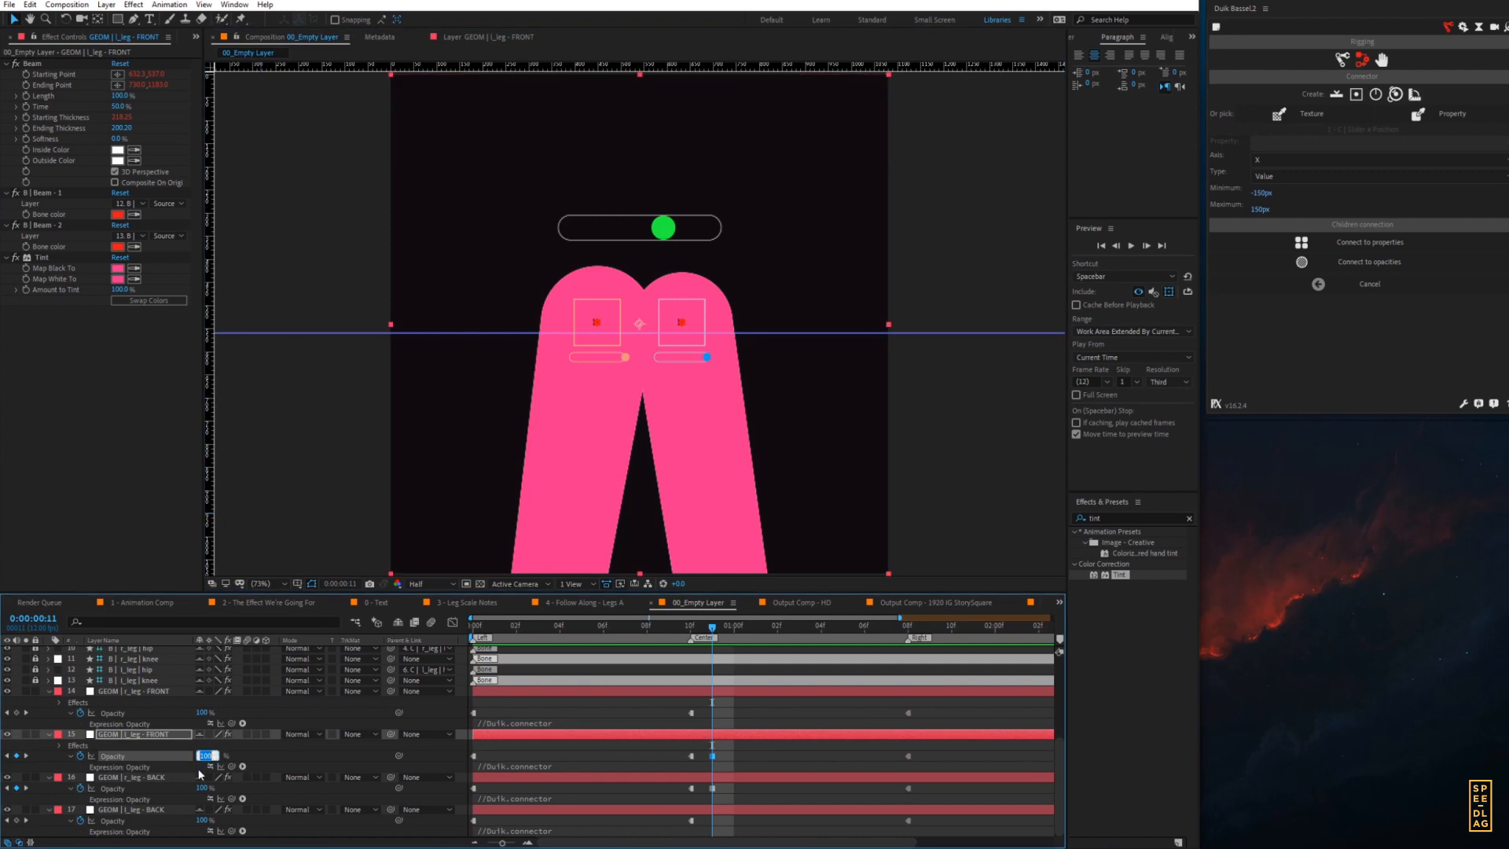
pyautogui.write('0')
pyautogui.press('Return')
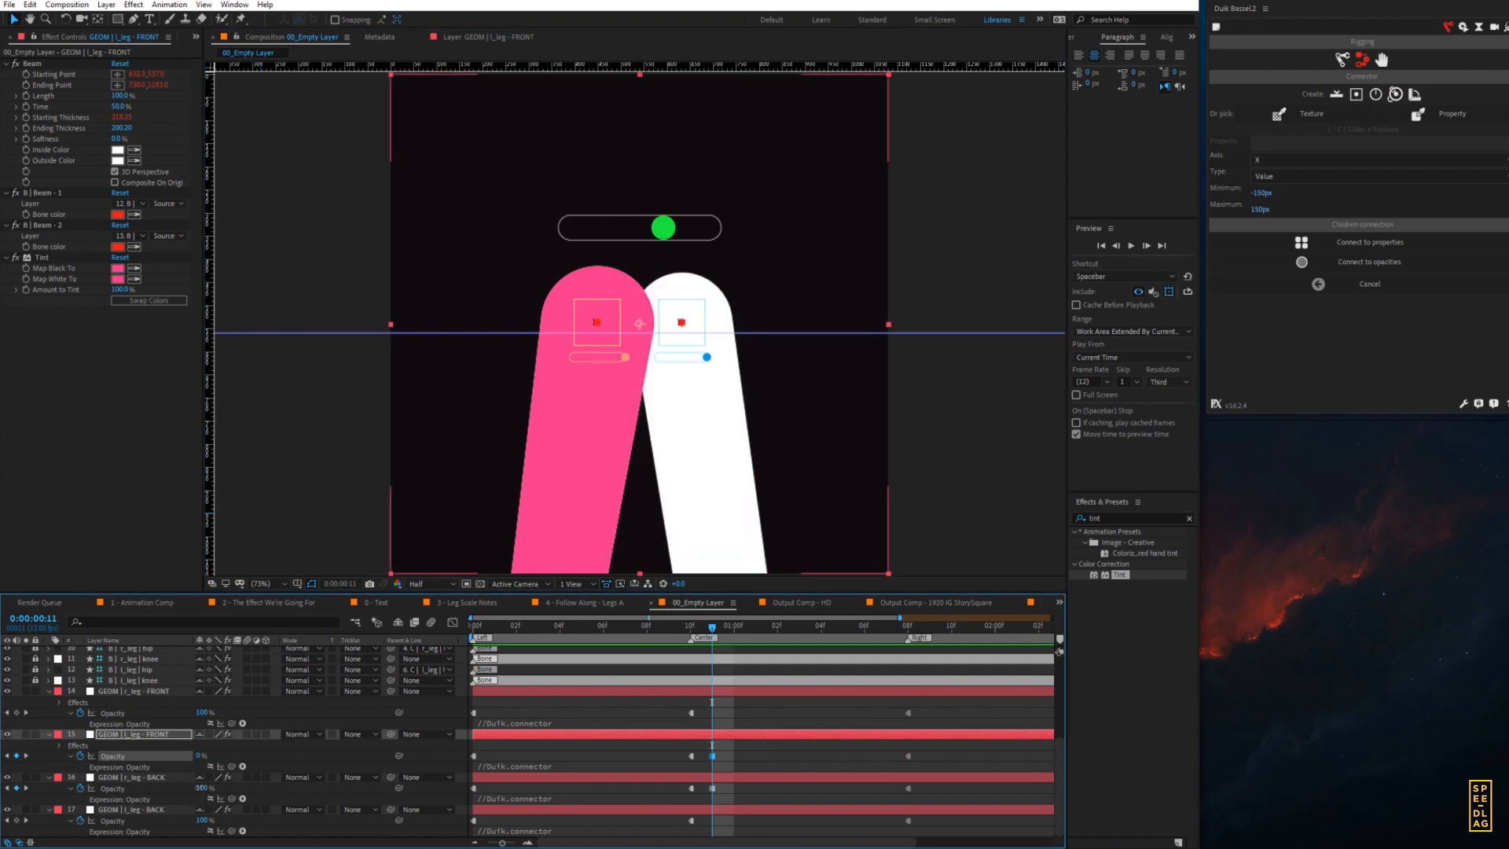
pyautogui.click(203, 787)
pyautogui.press('Return')
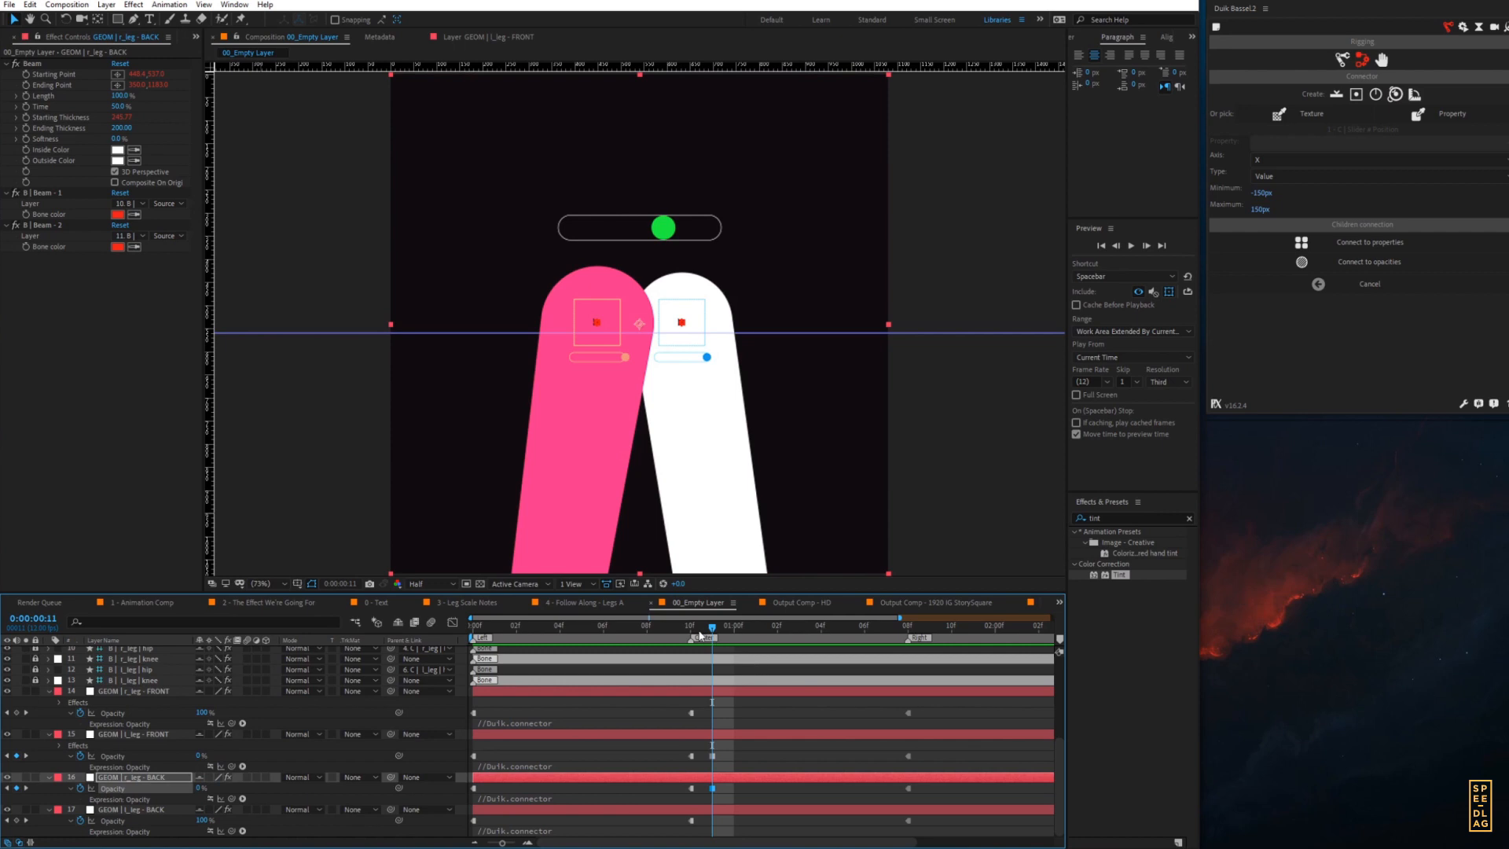
# - Copy the first Opacity keyframes of GEOM | r_leg - FRONT and GEOM | l_leg - BACK to frame 9 on their own layers
pyautogui.moveTo(699, 635); pyautogui.dragTo(913, 661)
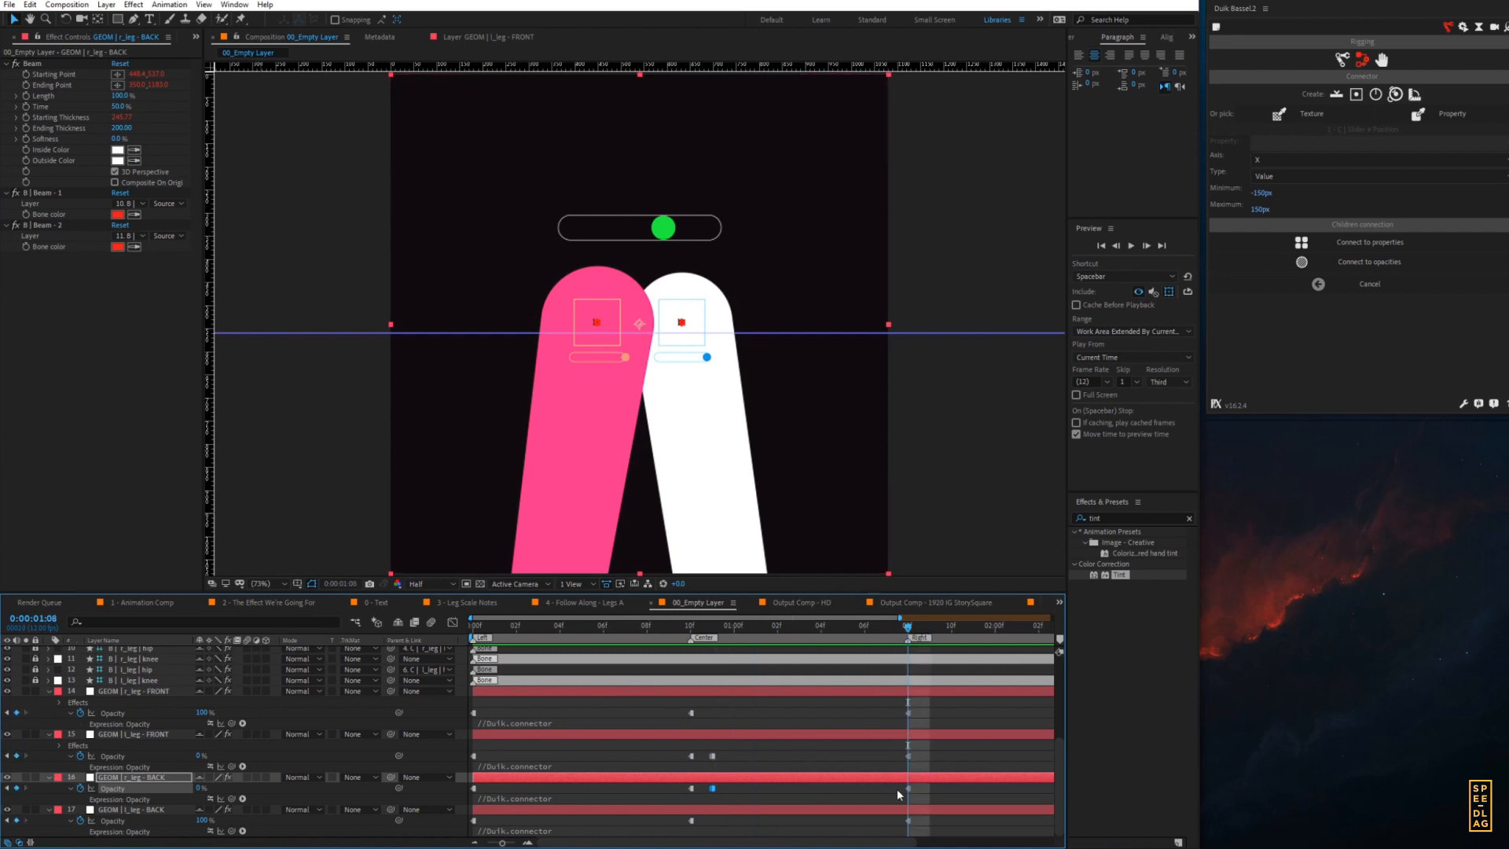
pyautogui.click(732, 634)
pyautogui.moveTo(689, 628); pyautogui.dragTo(668, 625)
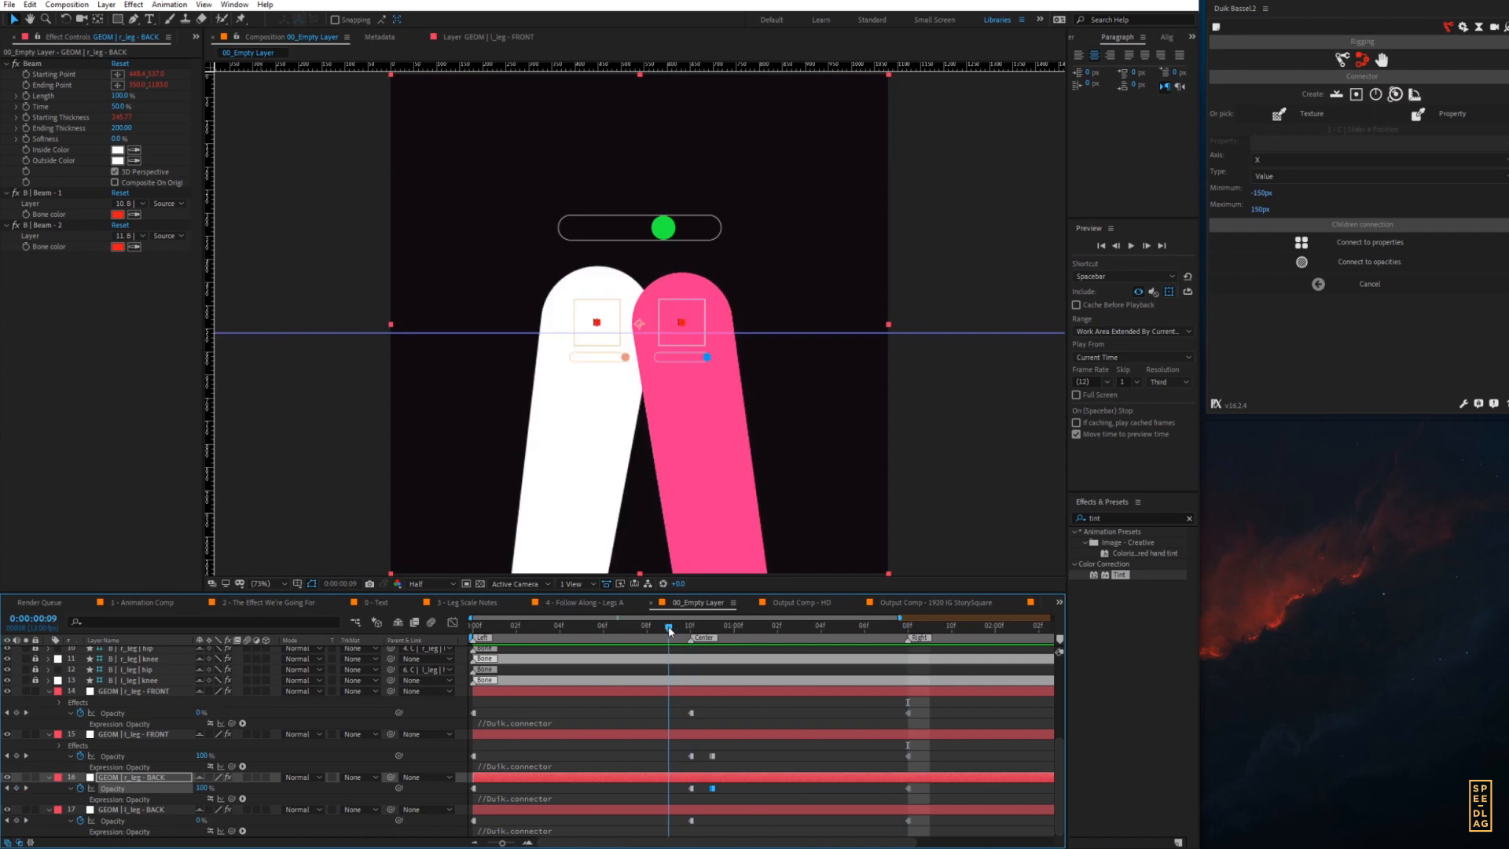
pyautogui.click(690, 702)
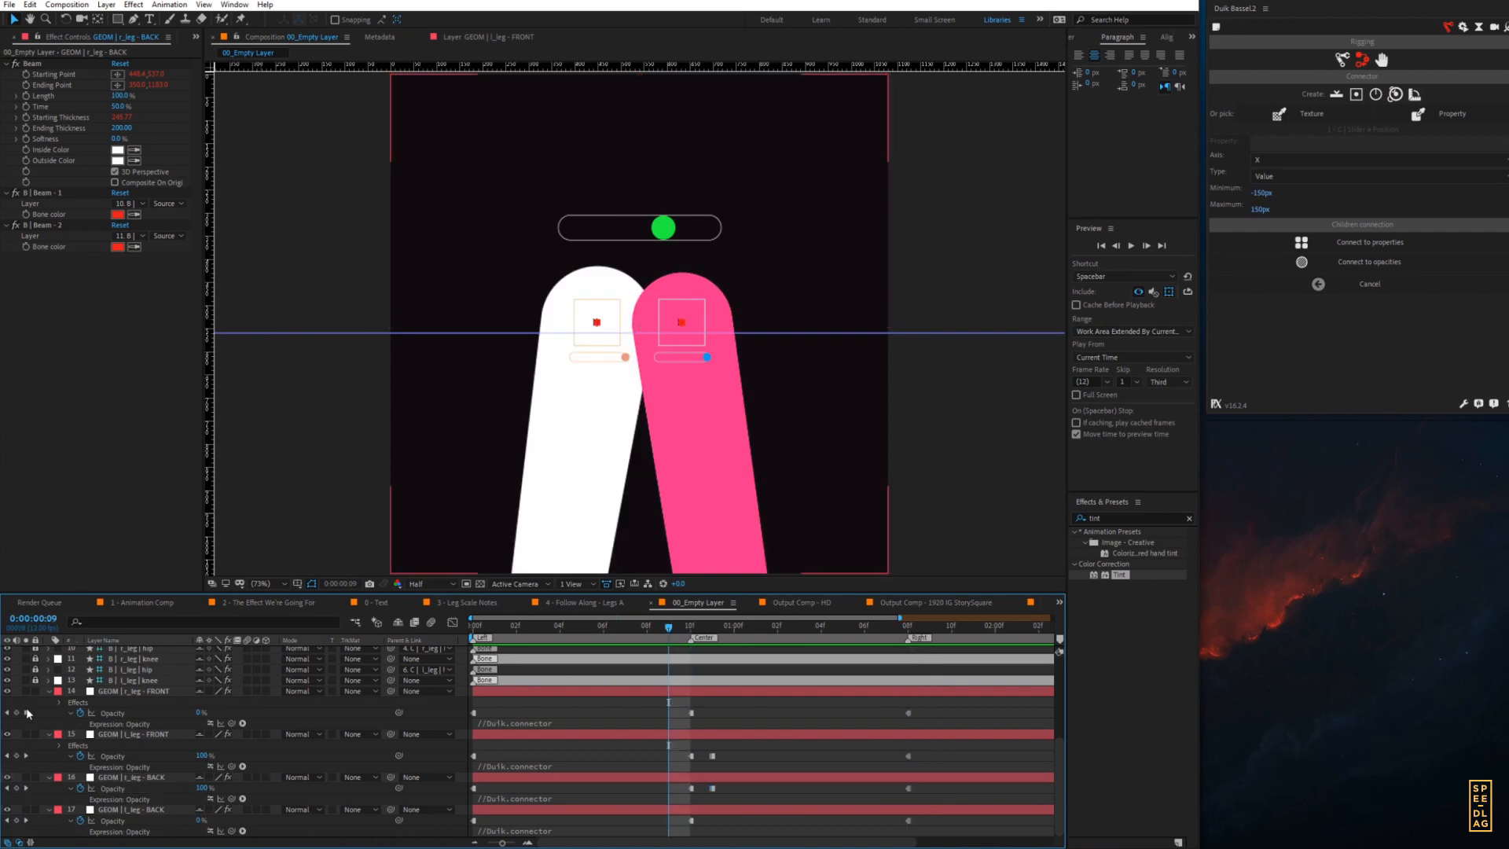
pyautogui.click(453, 714)
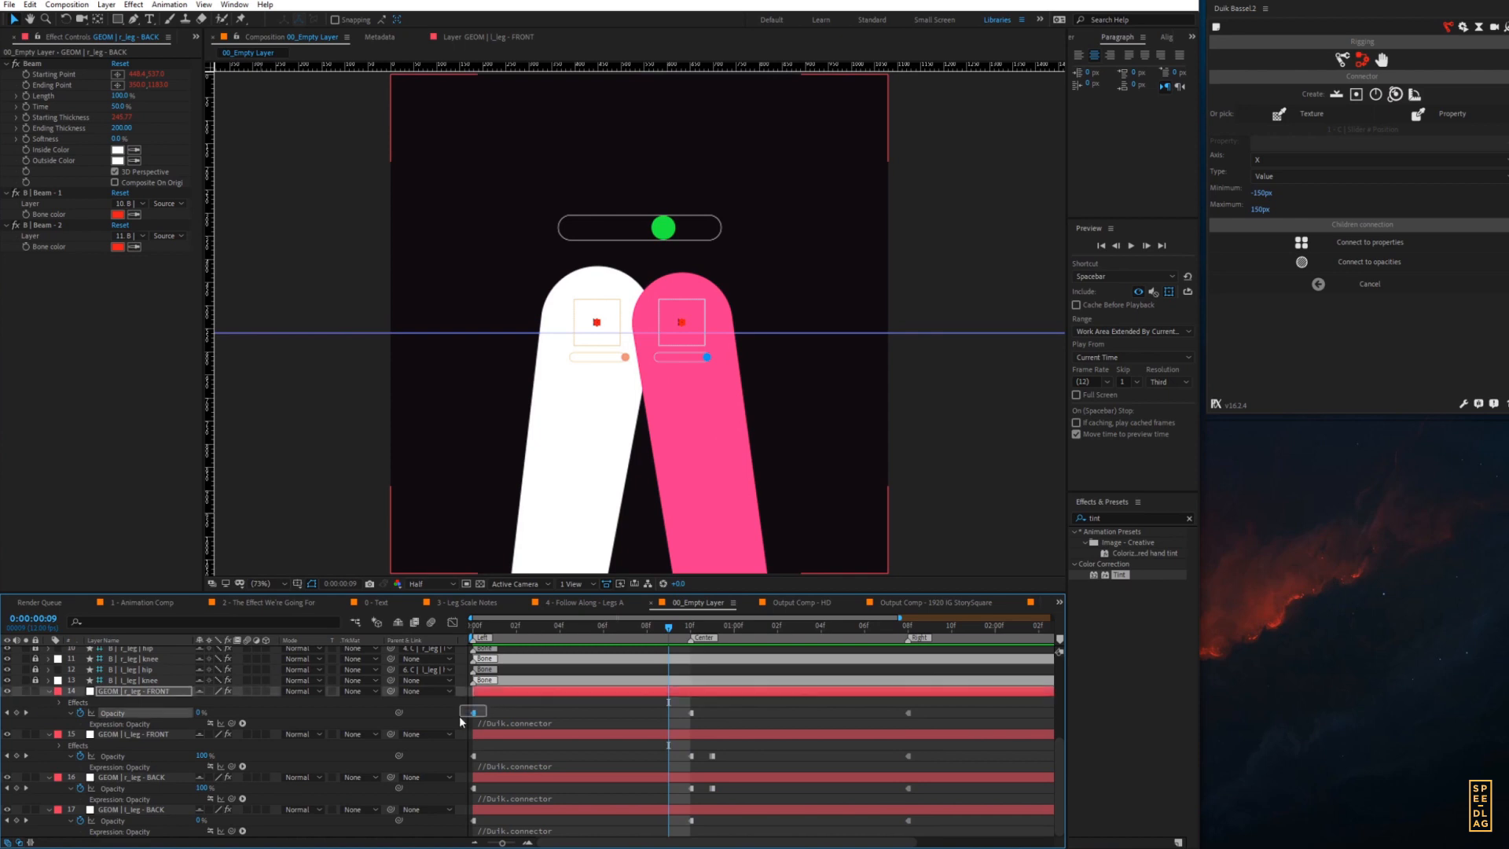
pyautogui.hotkey('ctrl', 'c')
pyautogui.hotkey('ctrl', 'v')
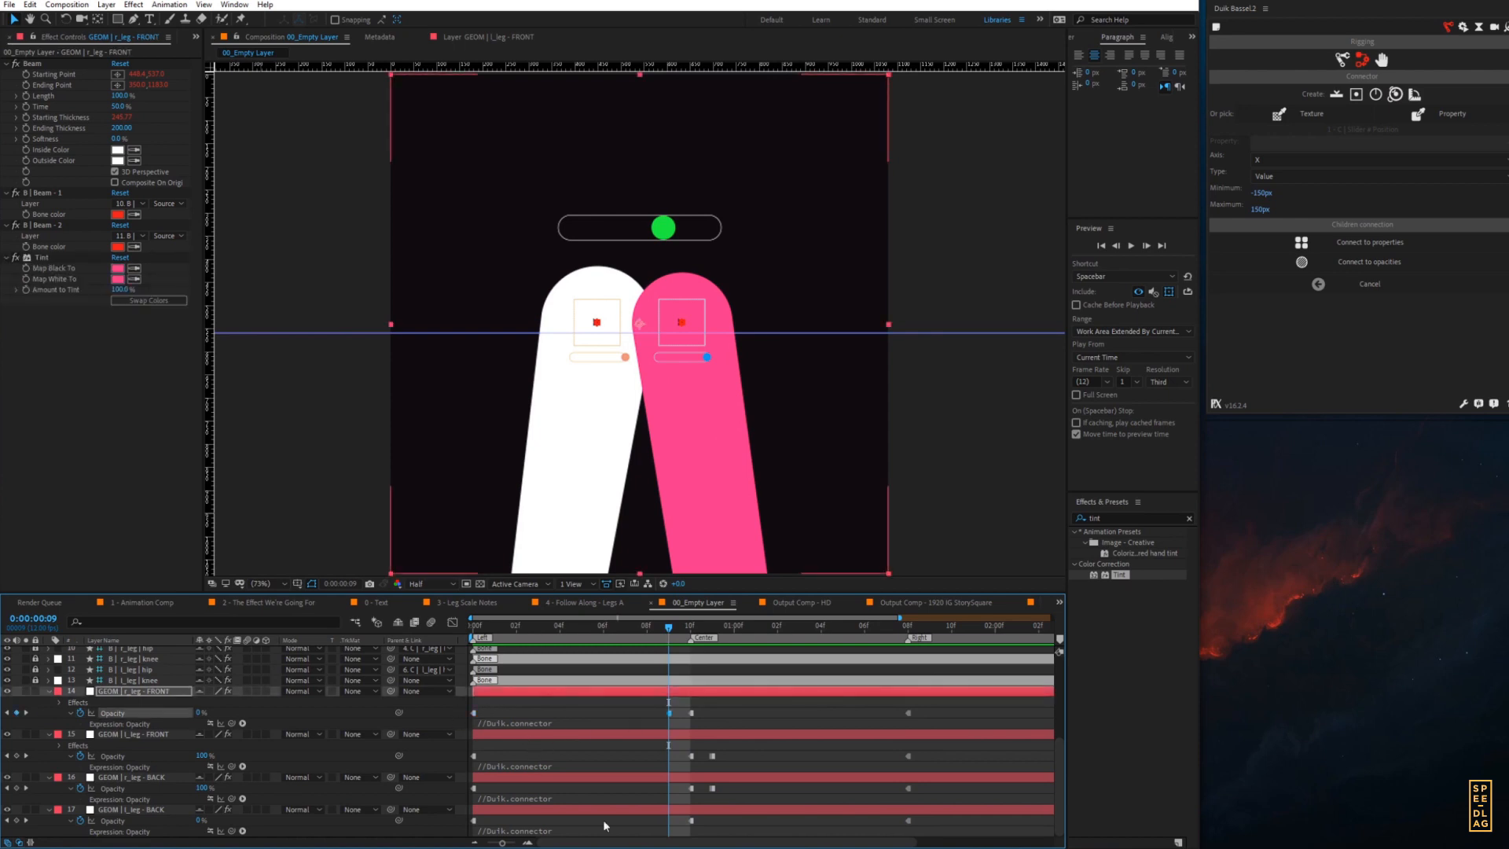
pyautogui.click(474, 821)
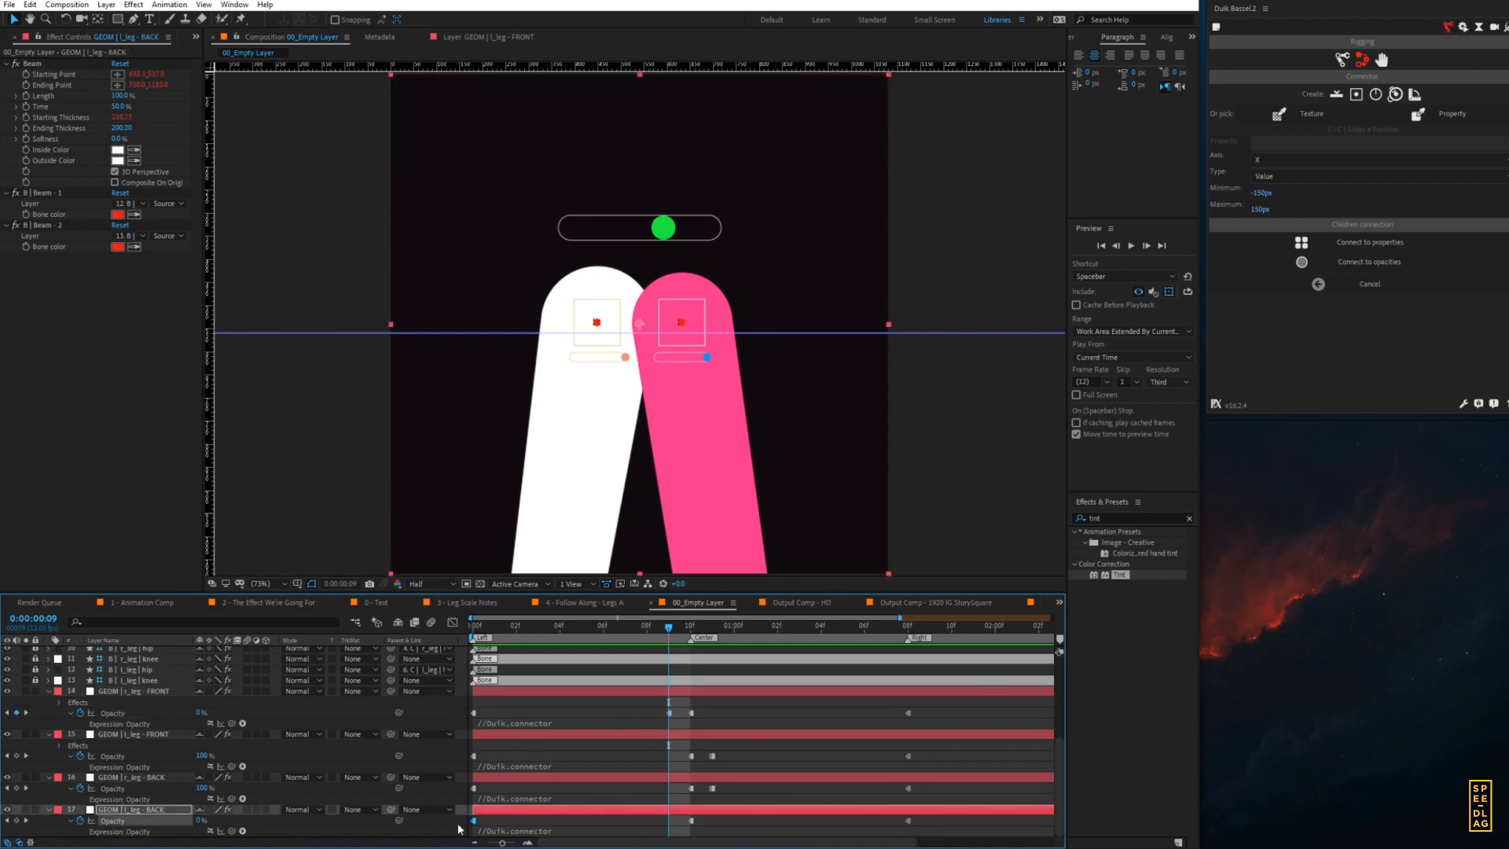
pyautogui.hotkey('ctrl', 'c')
pyautogui.hotkey('ctrl', 'v')
# - Move to frame 7 and re-enable the Duik connector expressions on the Opacity of all four GEOM leg layers
pyautogui.moveTo(684, 631); pyautogui.dragTo(625, 668)
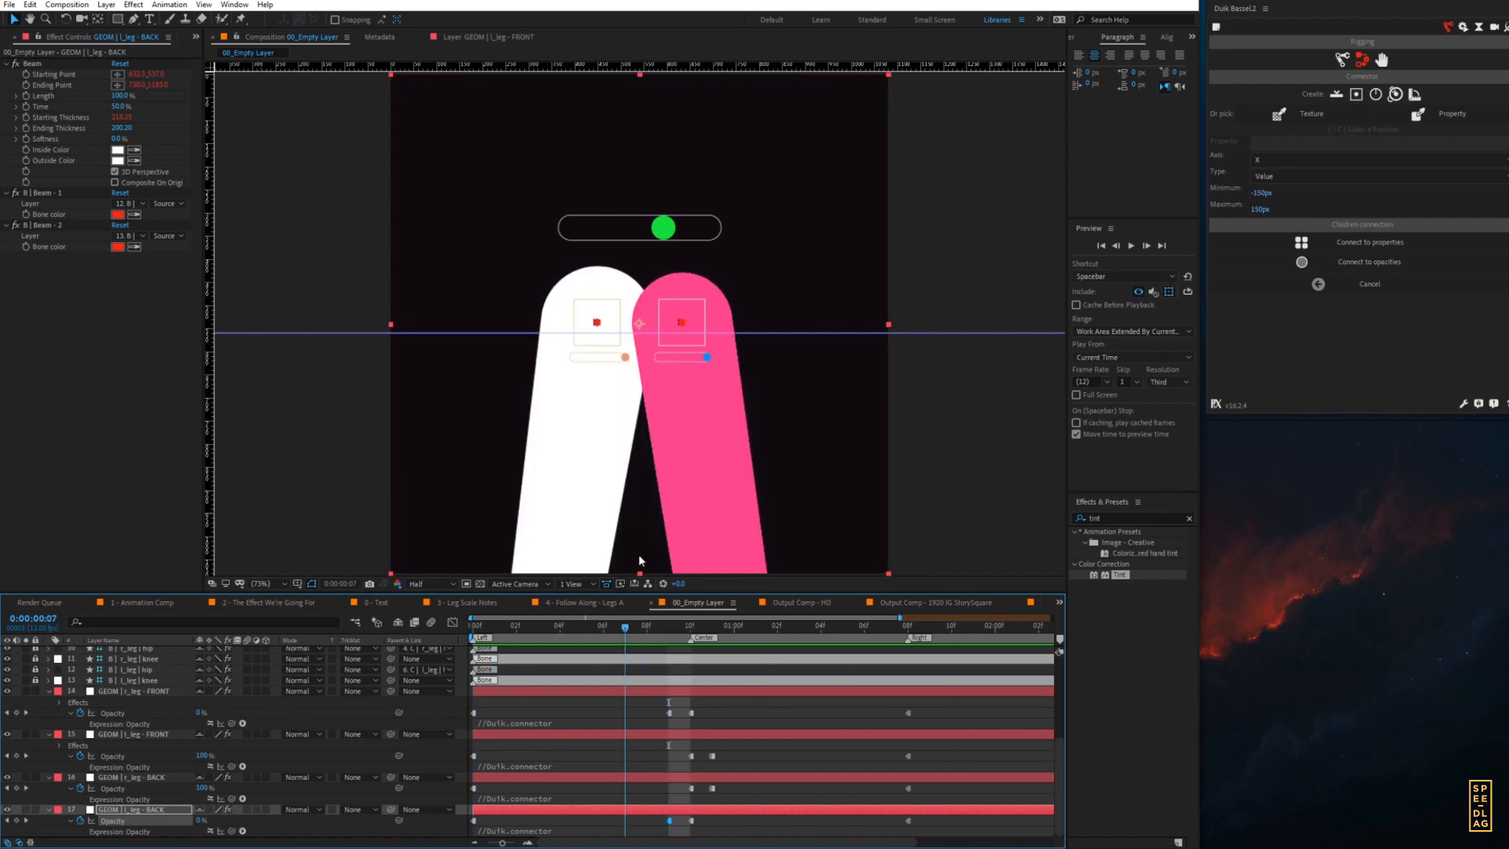
pyautogui.click(210, 831)
pyautogui.click(209, 798)
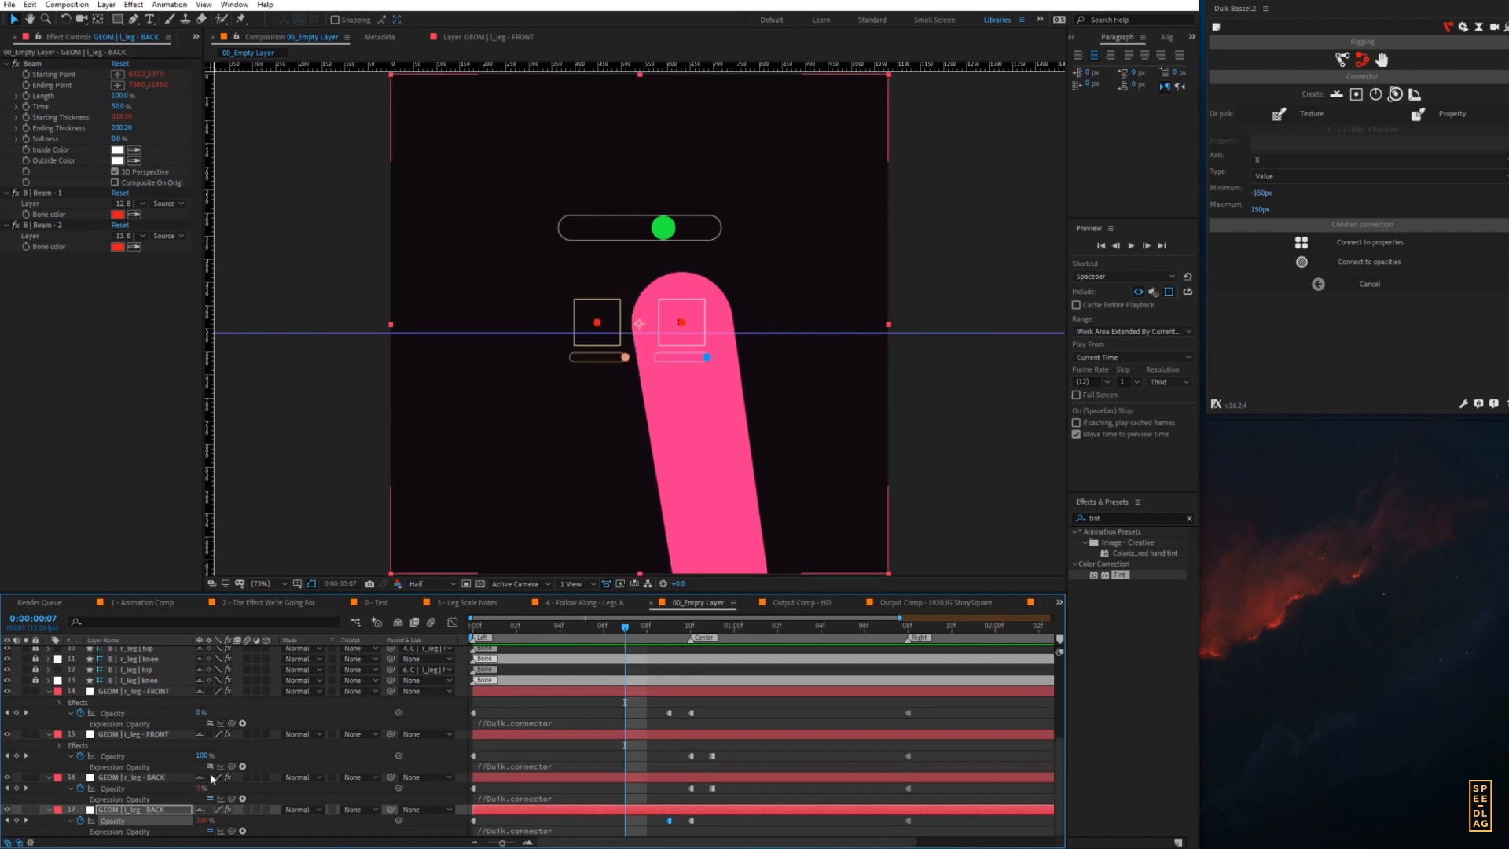
pyautogui.click(209, 766)
pyautogui.click(210, 722)
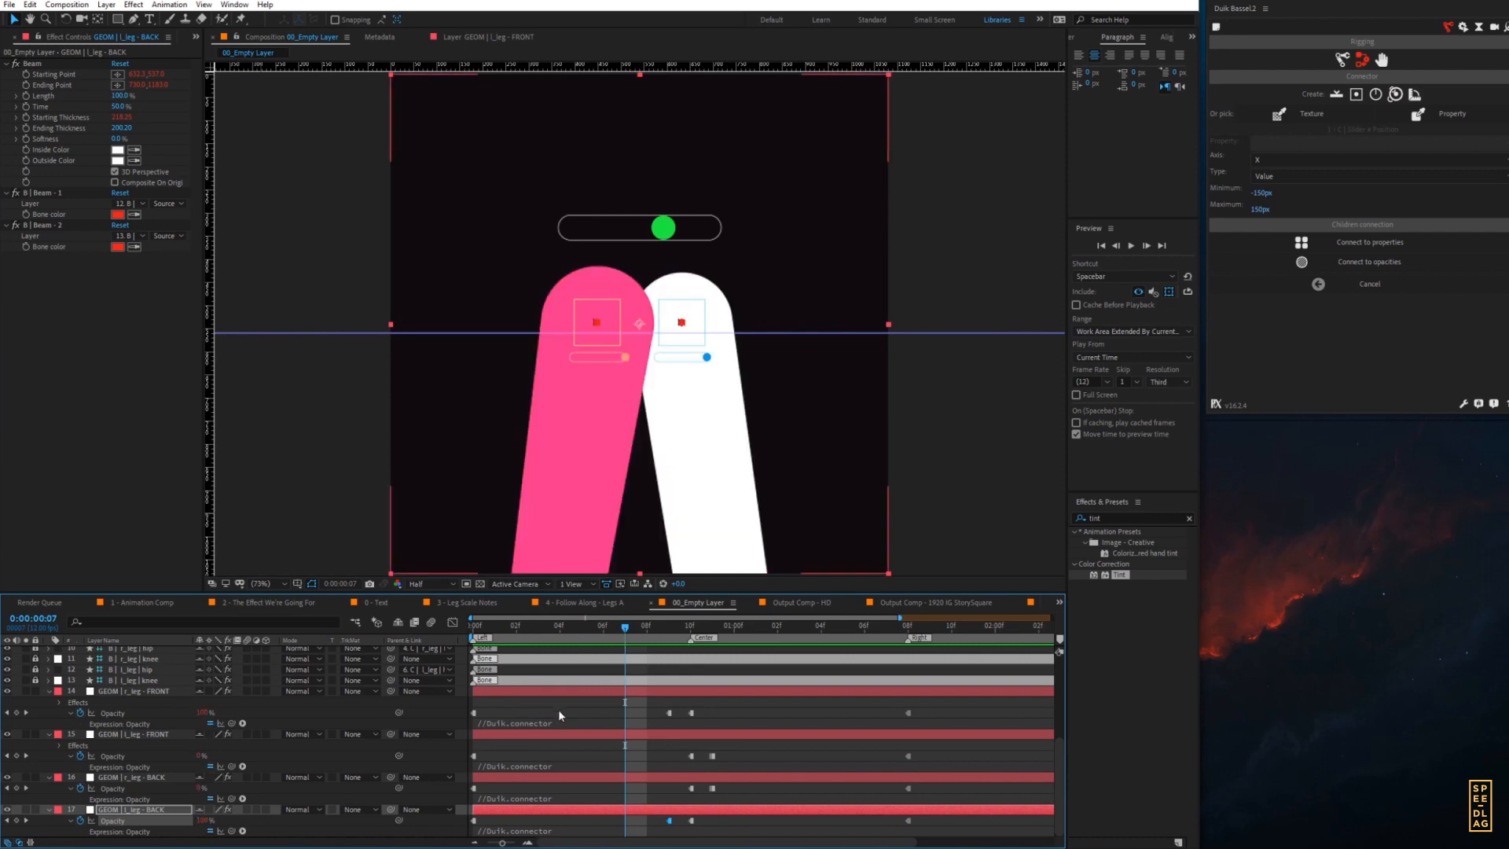
# - Move the C | Slider handle along its track to test how the front and back leg layers swap
pyautogui.scroll(5, 1036, 739)
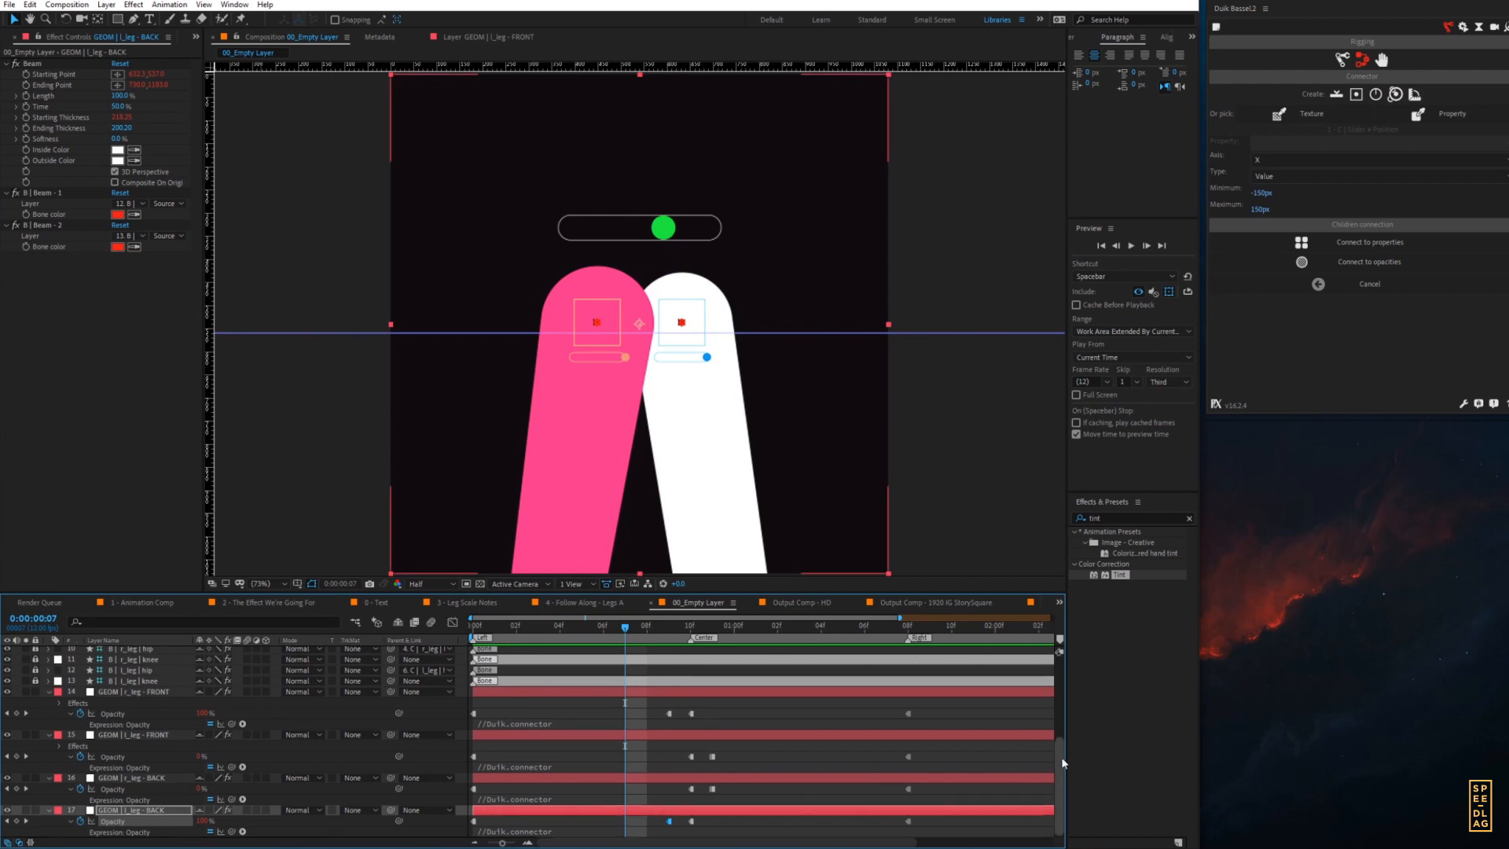
pyautogui.click(143, 660)
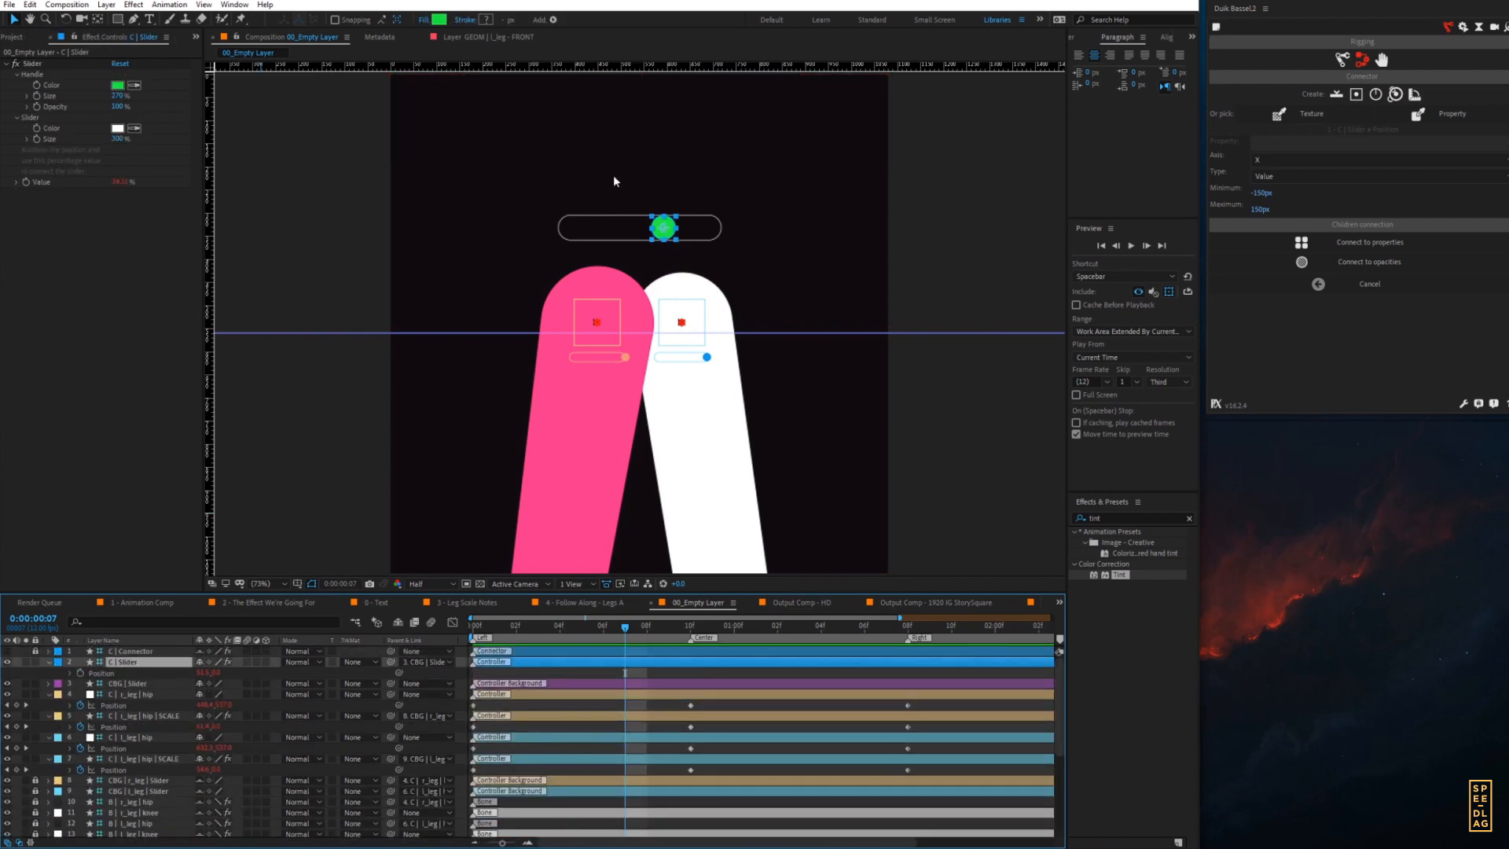
pyautogui.moveTo(664, 227)
pyautogui.mouseDown()
pyautogui.moveTo(579, 226)
pyautogui.moveTo(711, 228)
pyautogui.moveTo(572, 245)
pyautogui.moveTo(569, 229)
pyautogui.moveTo(708, 230)
pyautogui.moveTo(583, 229)
pyautogui.moveTo(680, 234)
pyautogui.mouseUp()
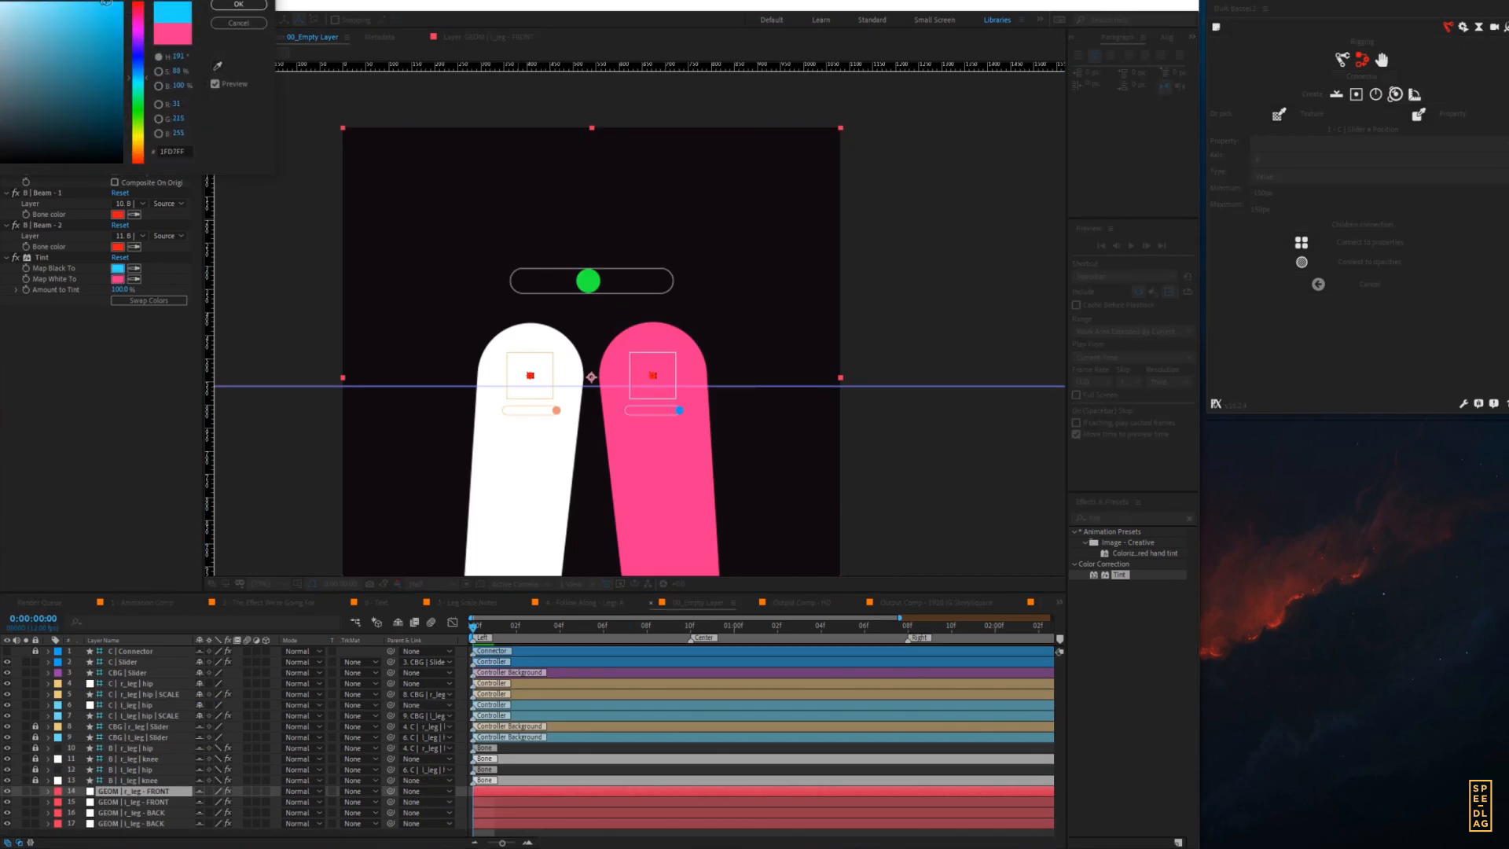
# - Set the Tint colours of GEOM | l_leg - FRONT to blue and of GEOM | r_leg - FRONT to orange
pyautogui.click(137, 801)
pyautogui.click(137, 791)
pyautogui.click(117, 279)
pyautogui.press('Return')
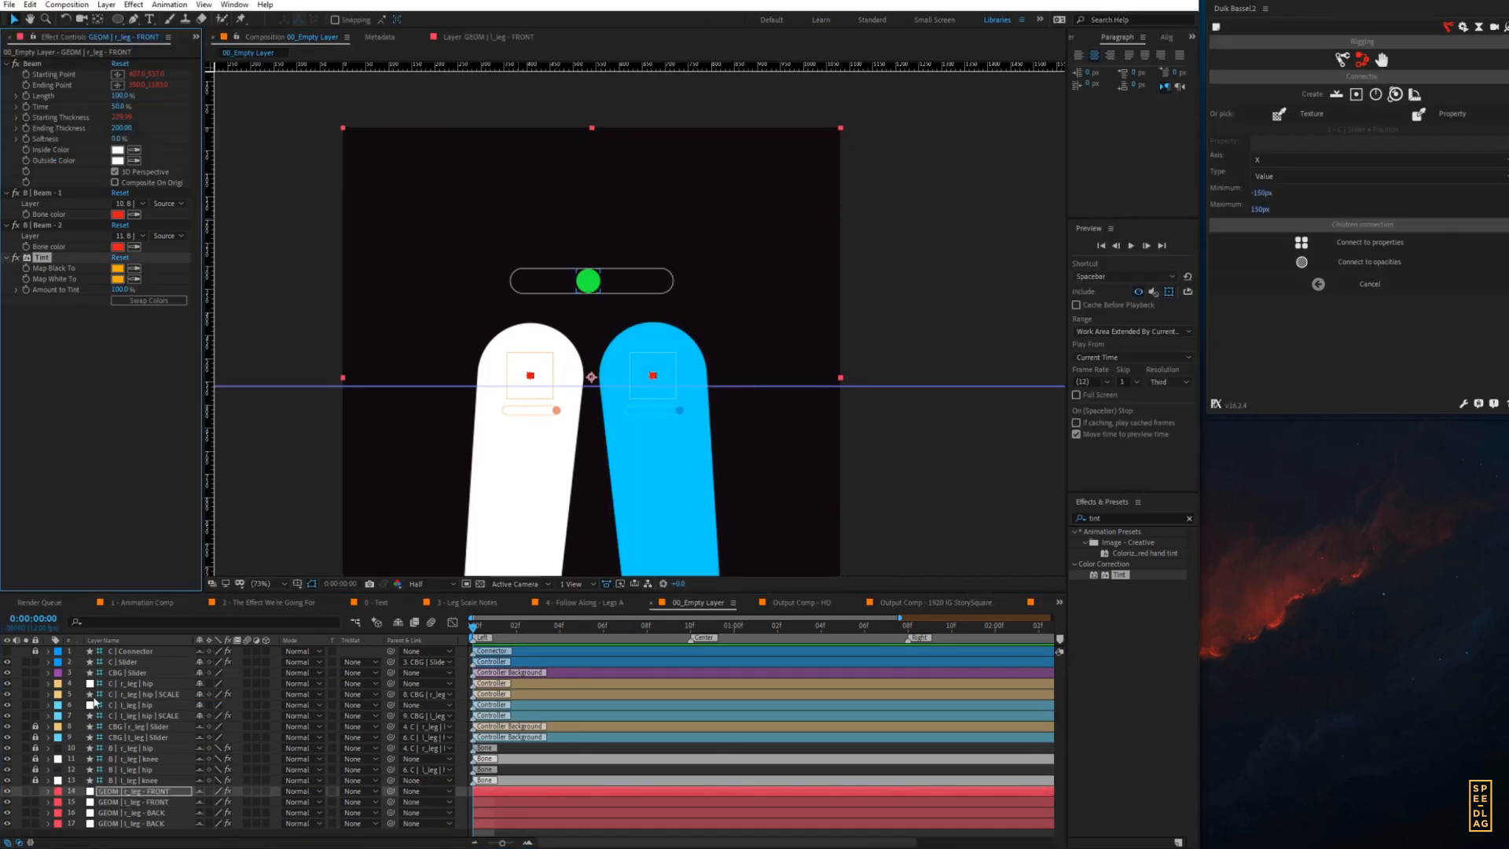
# - Give GEOM | l_leg - BACK a lighter blue Tint using the colour 65E4FF
pyautogui.click(132, 824)
pyautogui.click(117, 268)
pyautogui.write('65E4FF')
pyautogui.press('Return')
# - Copy the orange Tint from GEOM | r_leg - FRONT to GEOM | r_leg - BACK and lighten its colours to a paler orange
pyautogui.click(131, 812)
pyautogui.hotkey('ctrl', 'v')
pyautogui.click(131, 801)
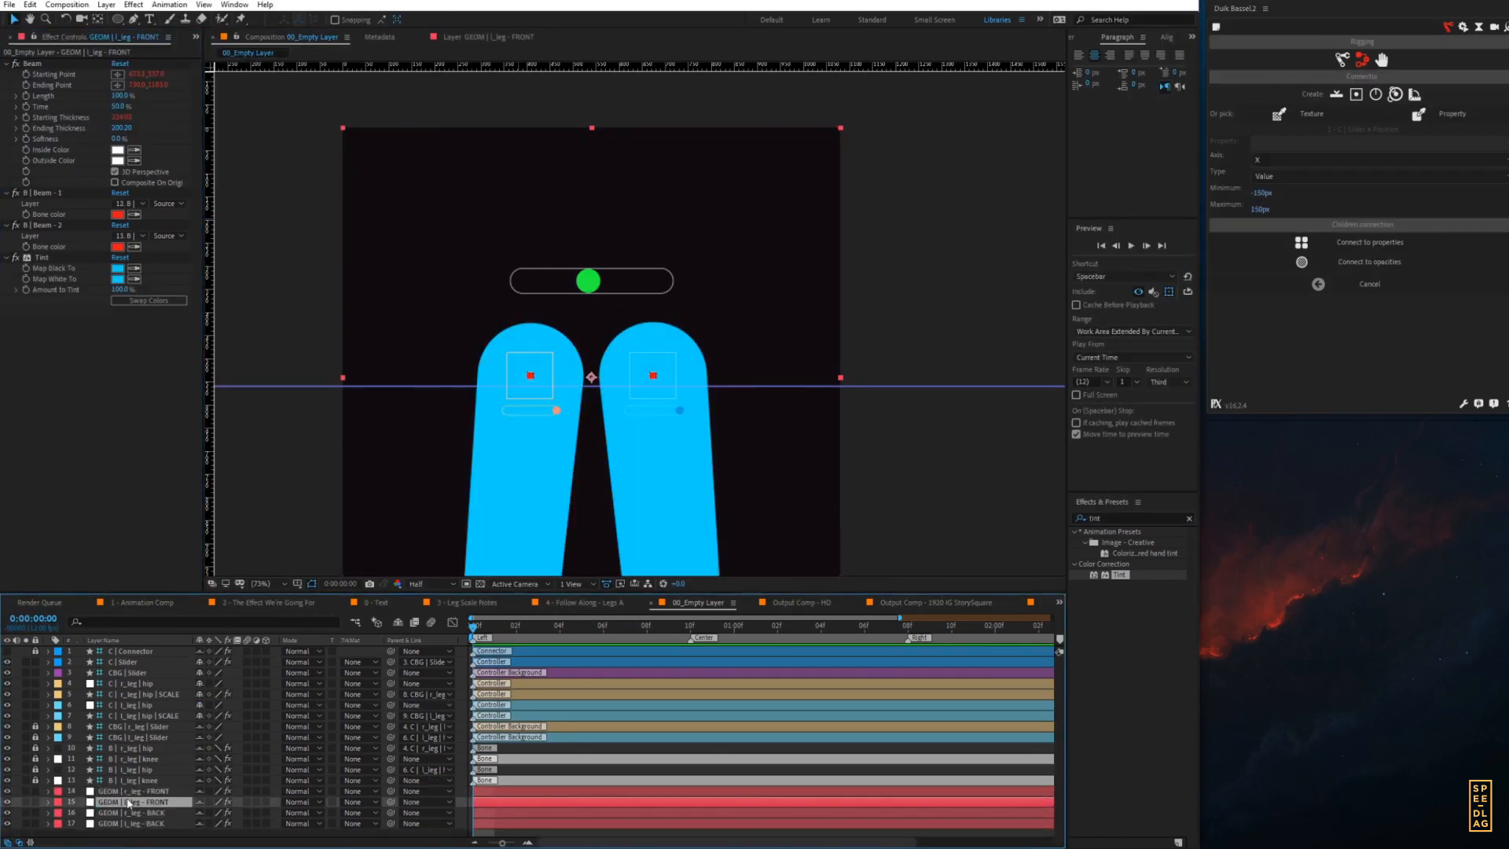
pyautogui.click(132, 791)
pyautogui.click(124, 812)
pyautogui.hotkey('ctrl', 'v')
pyautogui.click(118, 268)
pyautogui.click(59, 3)
pyautogui.click(239, 5)
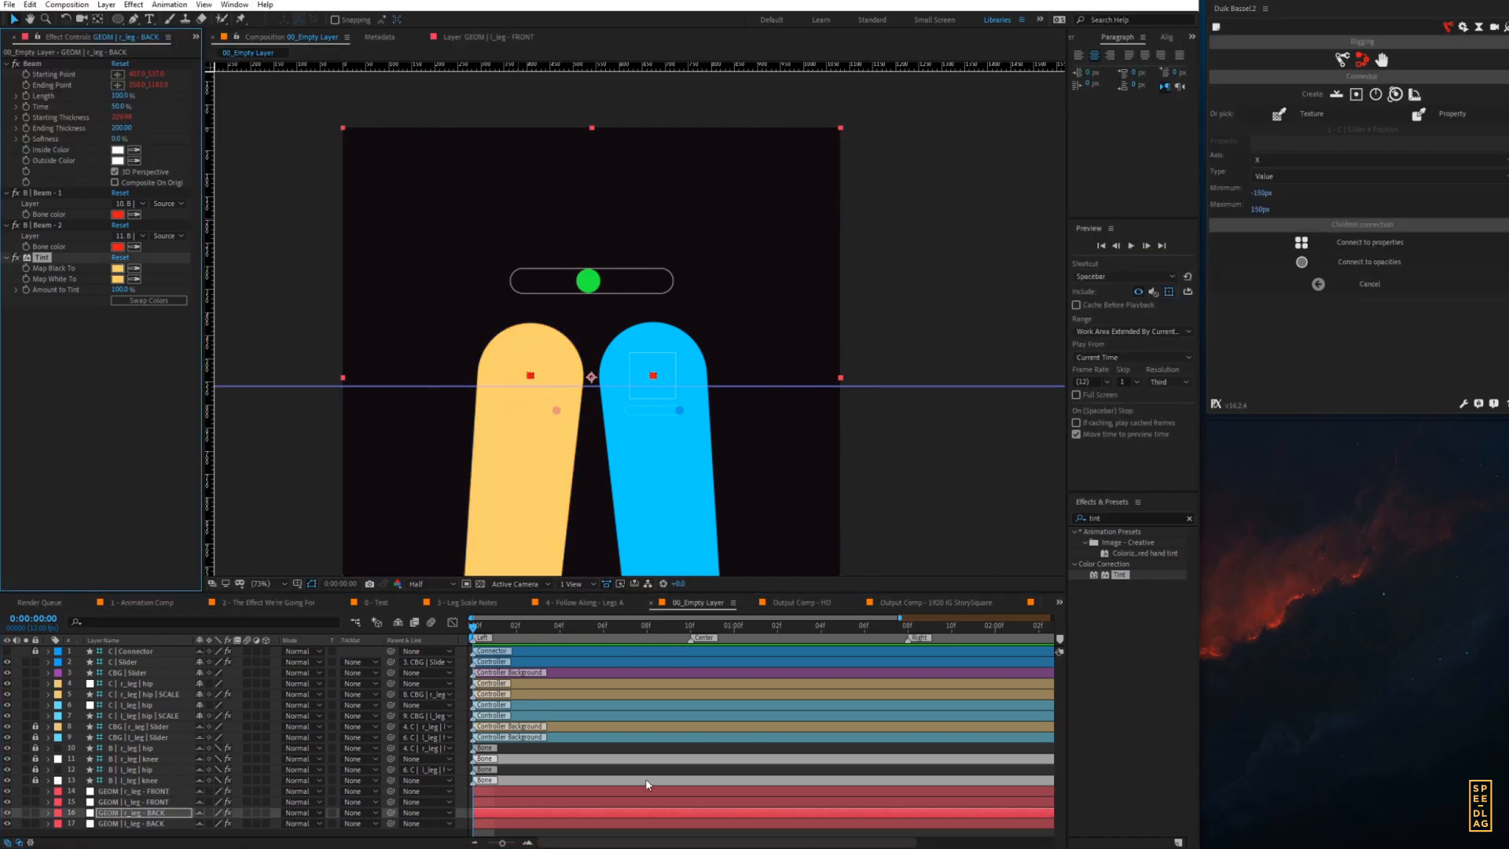
pyautogui.press('space')
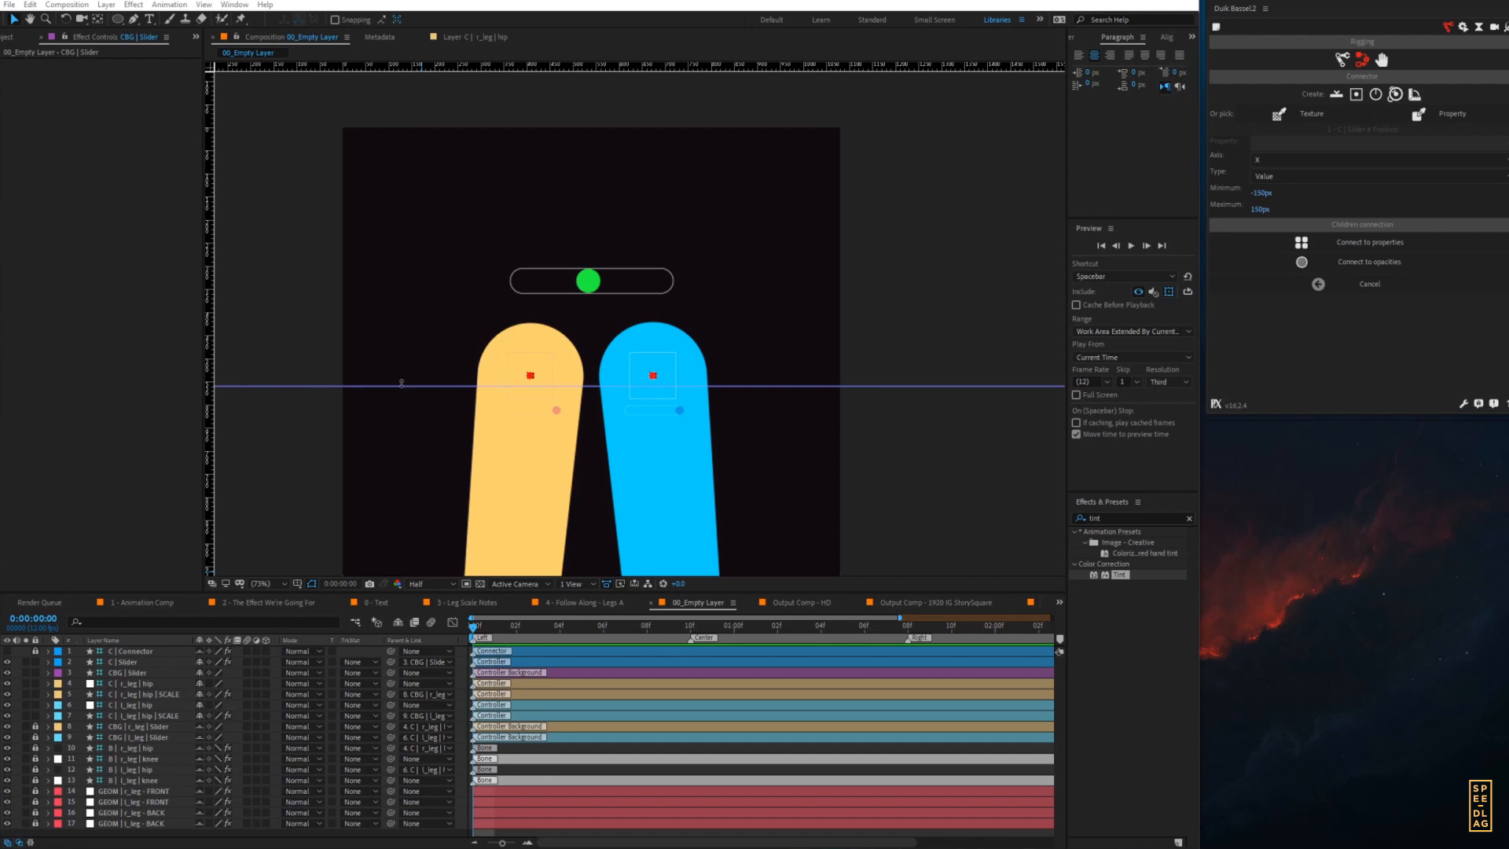
# - Remove the horizontal guide from the composition and hide all shy layers in the timeline
pyautogui.moveTo(401, 385); pyautogui.dragTo(358, 2)
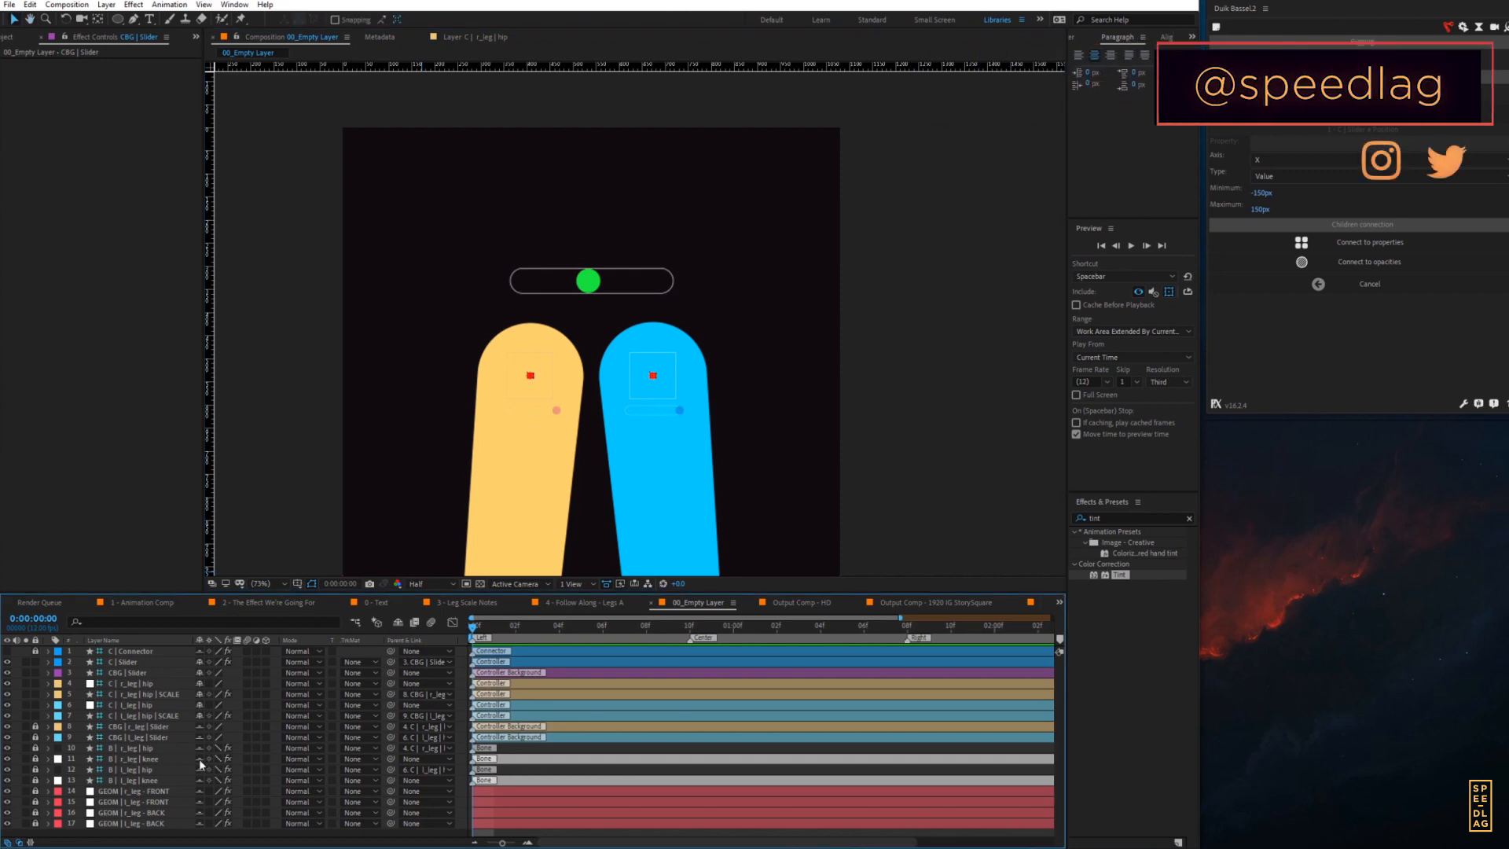
pyautogui.click(399, 622)
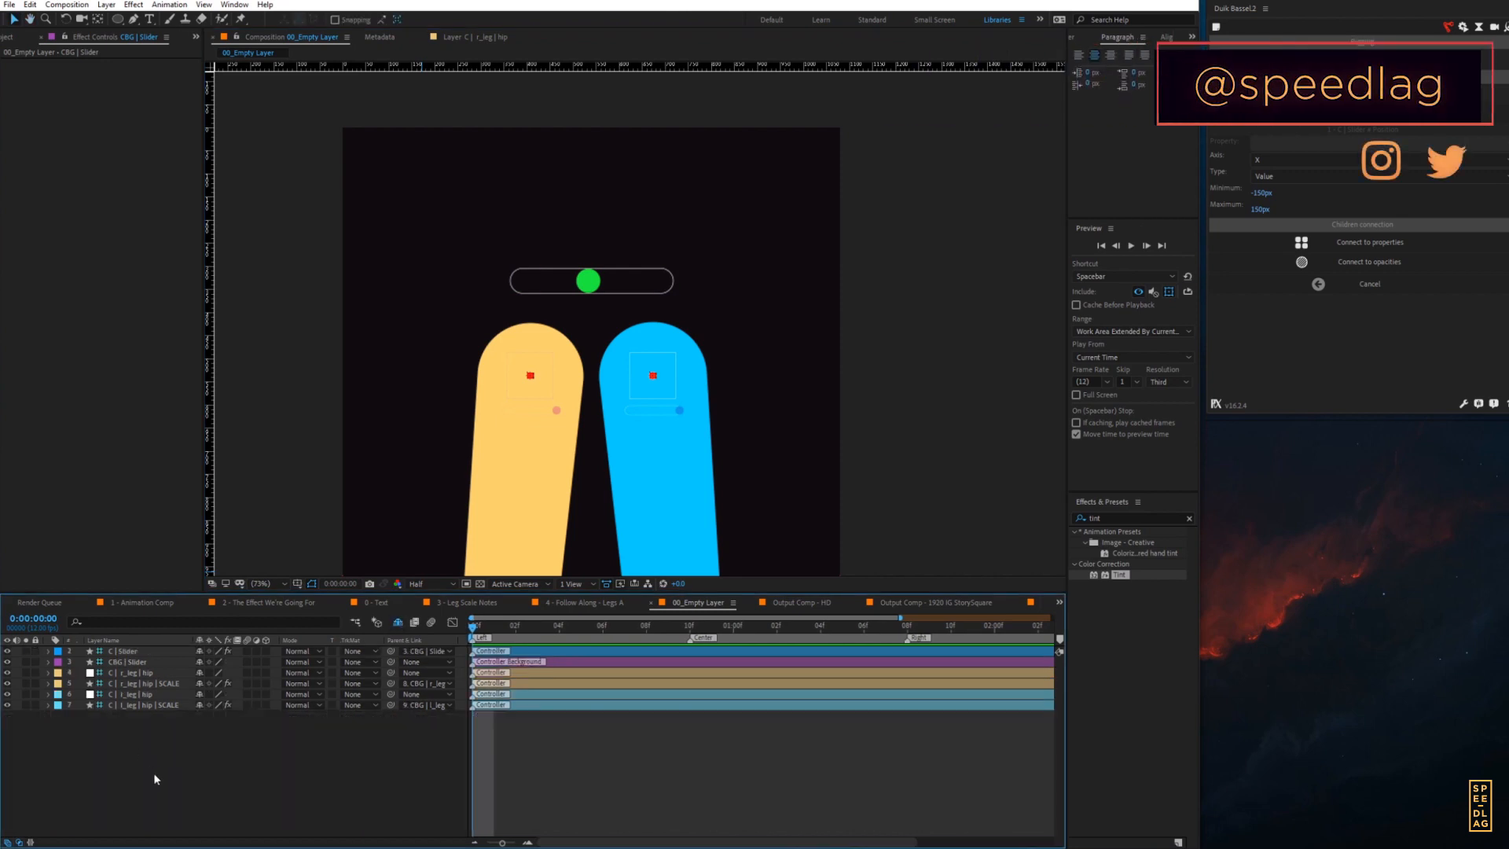
# - Lock the C | l_leg | hip | SCALE and C | r_leg | hip | SCALE controller layers and mark both as shy
pyautogui.click(139, 702)
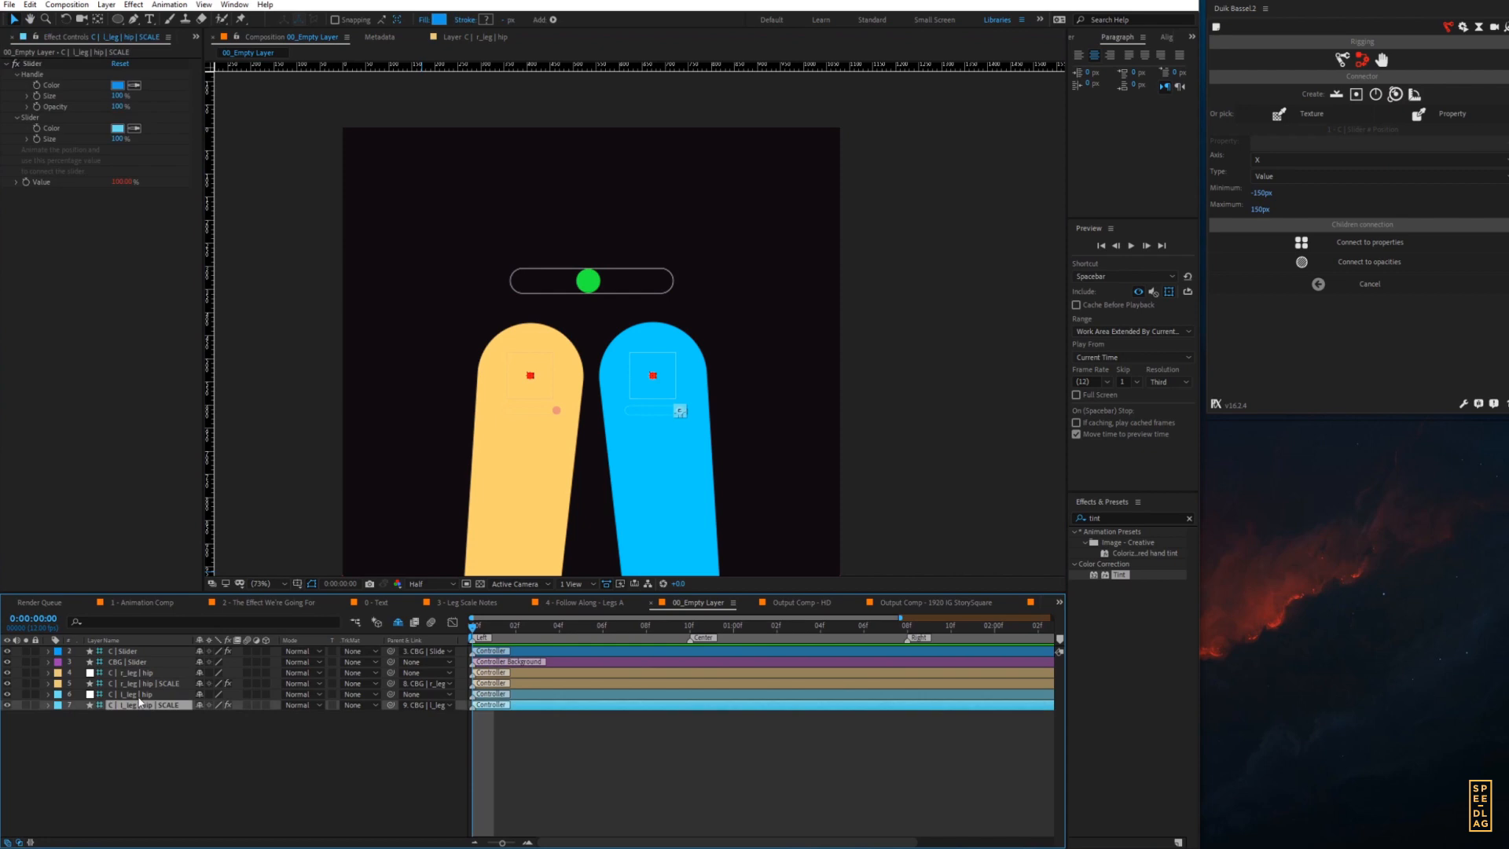
pyautogui.keyDown('ctrl'); pyautogui.click(146, 683); pyautogui.keyUp('ctrl')
pyautogui.hotkey('ctrl', 'l')
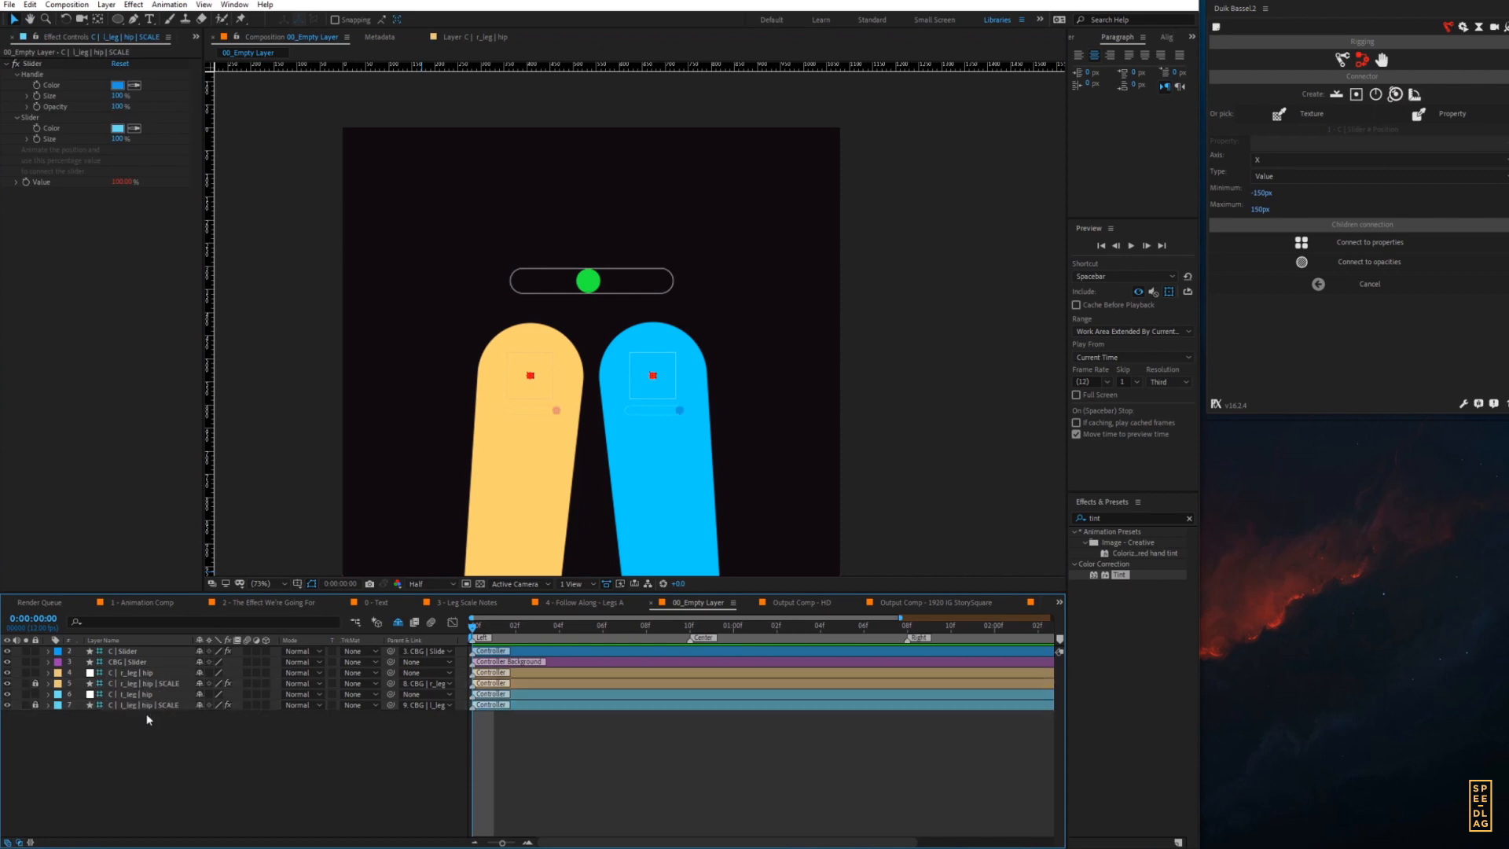
pyautogui.click(198, 684)
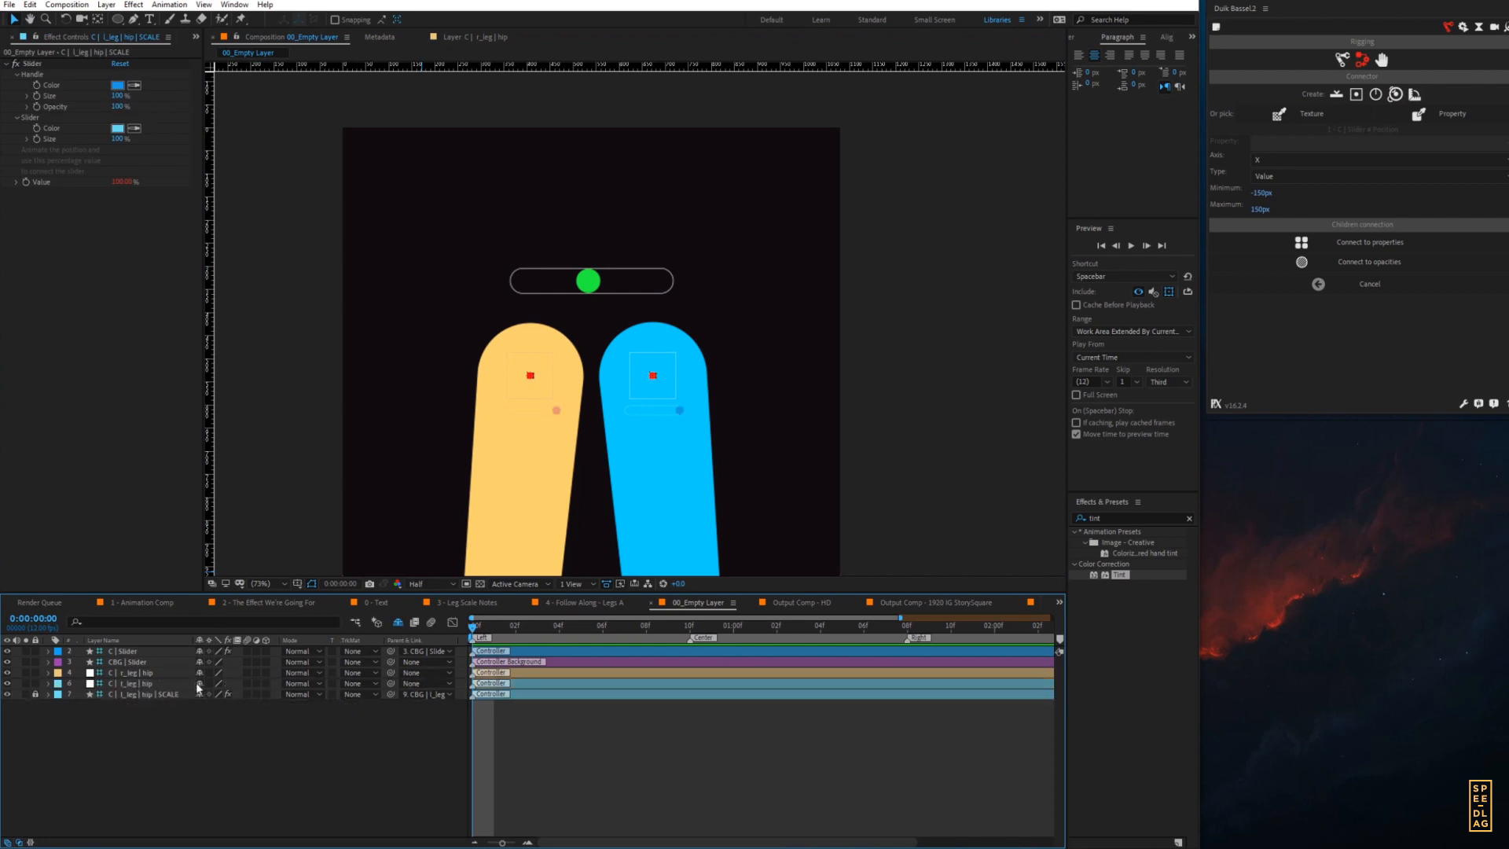
pyautogui.click(198, 695)
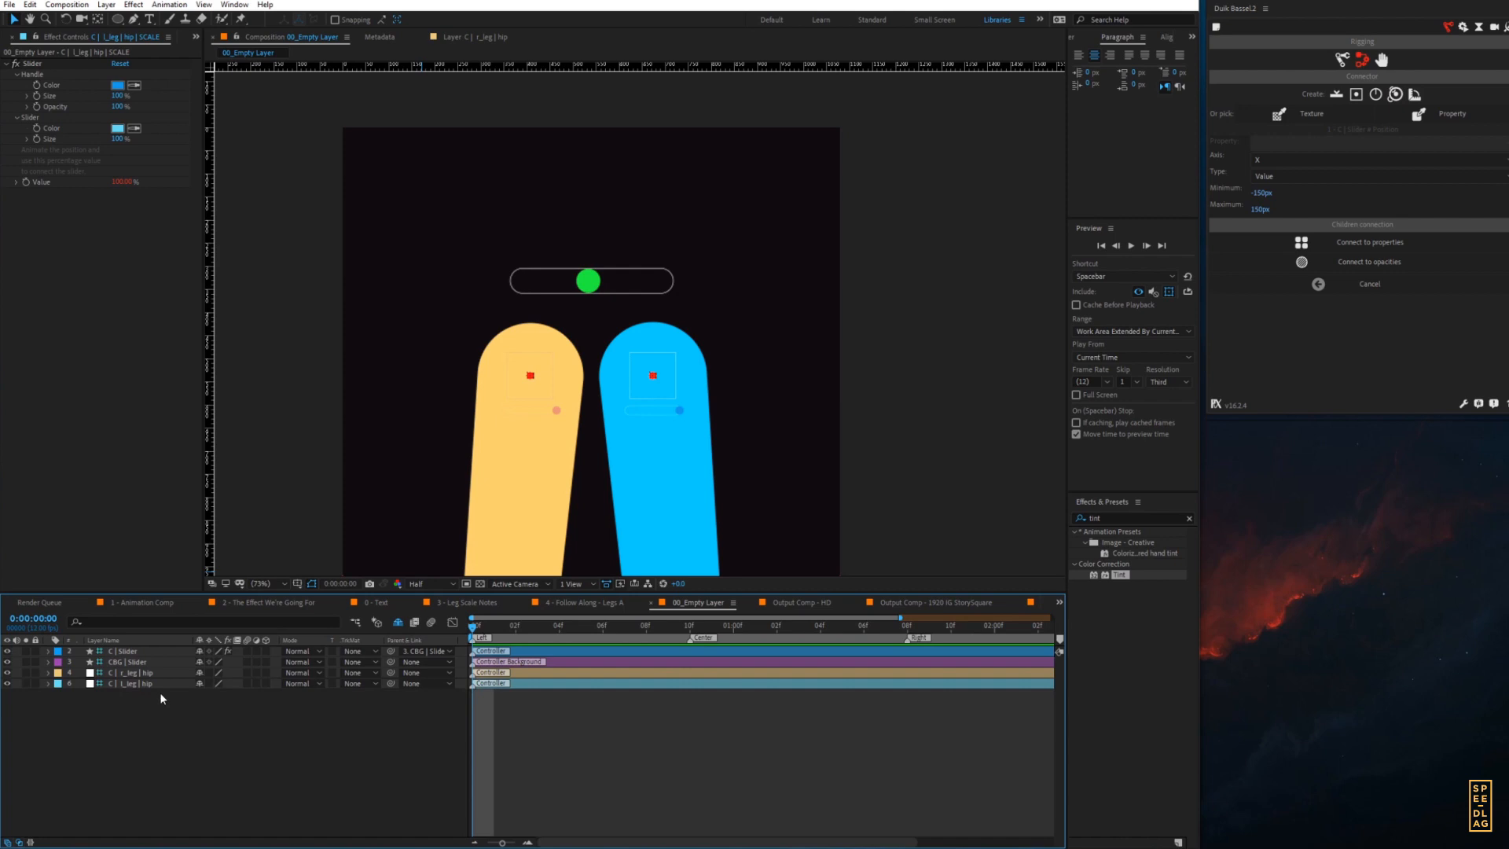
# - Move the CBG | Slider controller background up near the composition's upper edge and lock its layer
pyautogui.click(128, 663)
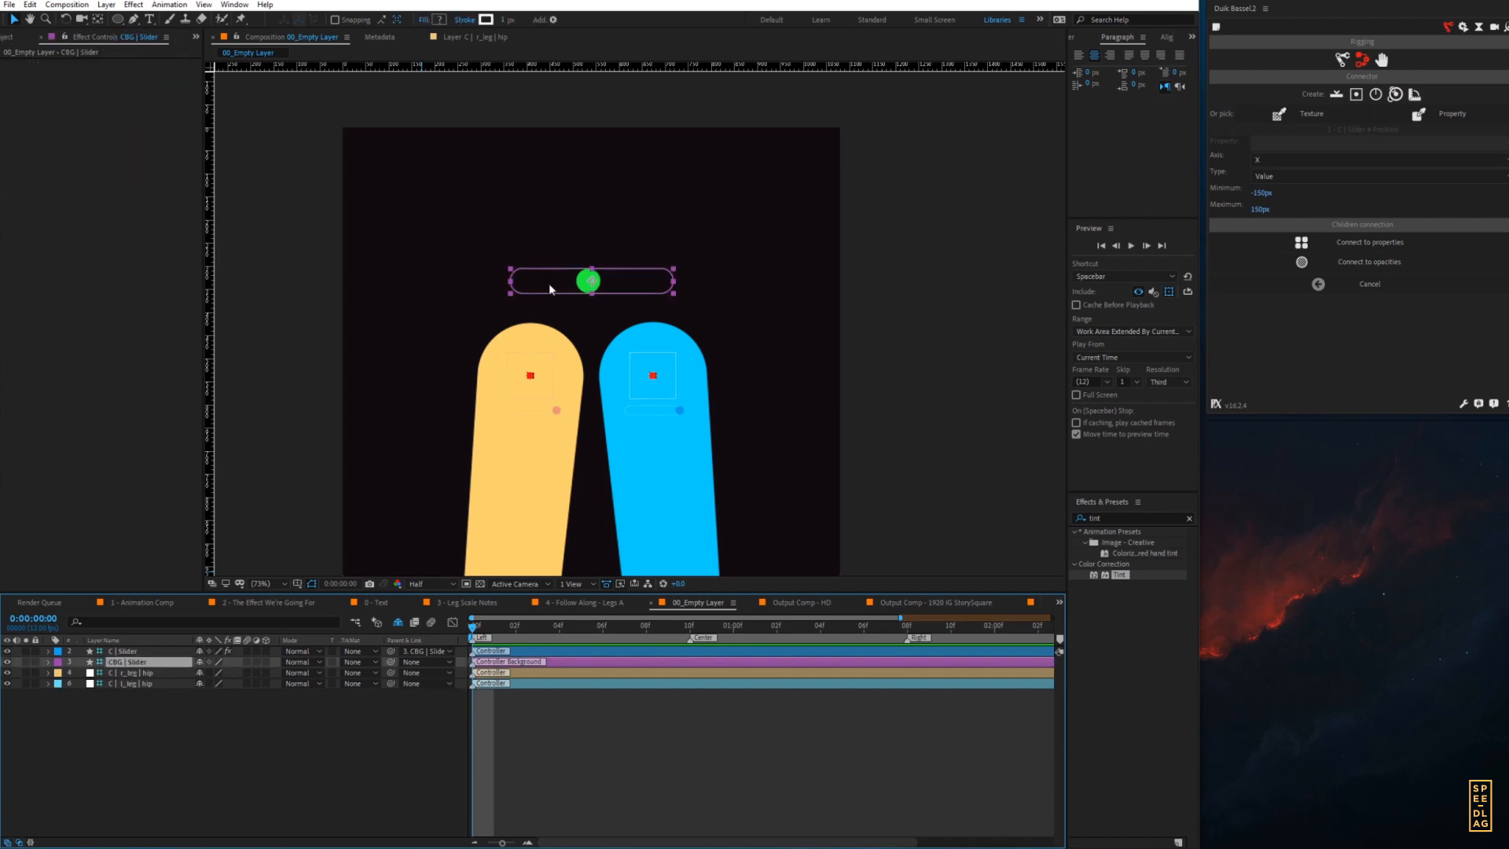
pyautogui.moveTo(590, 286); pyautogui.dragTo(592, 186)
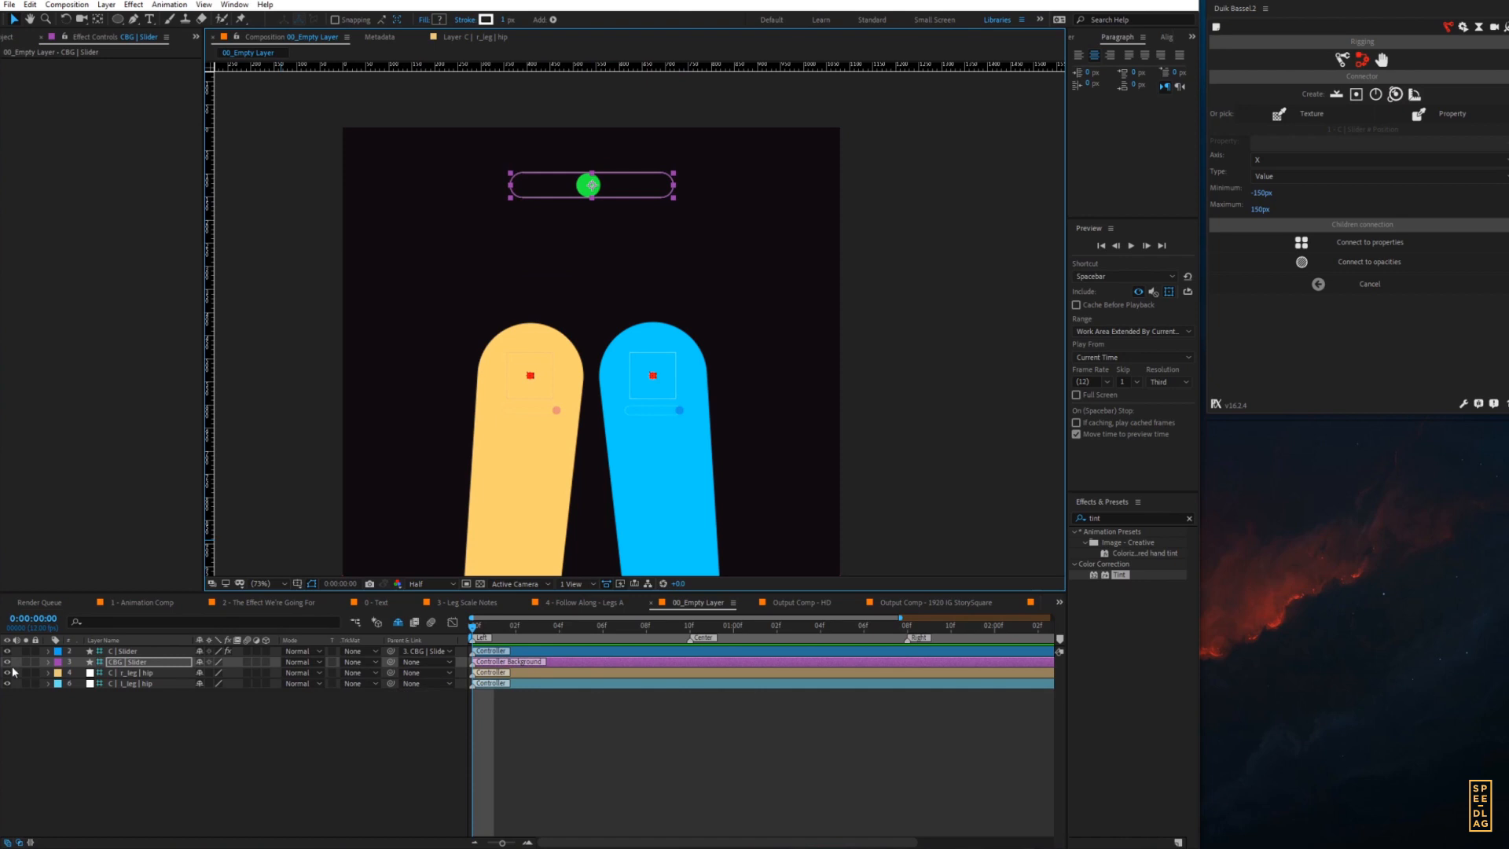
pyautogui.click(35, 661)
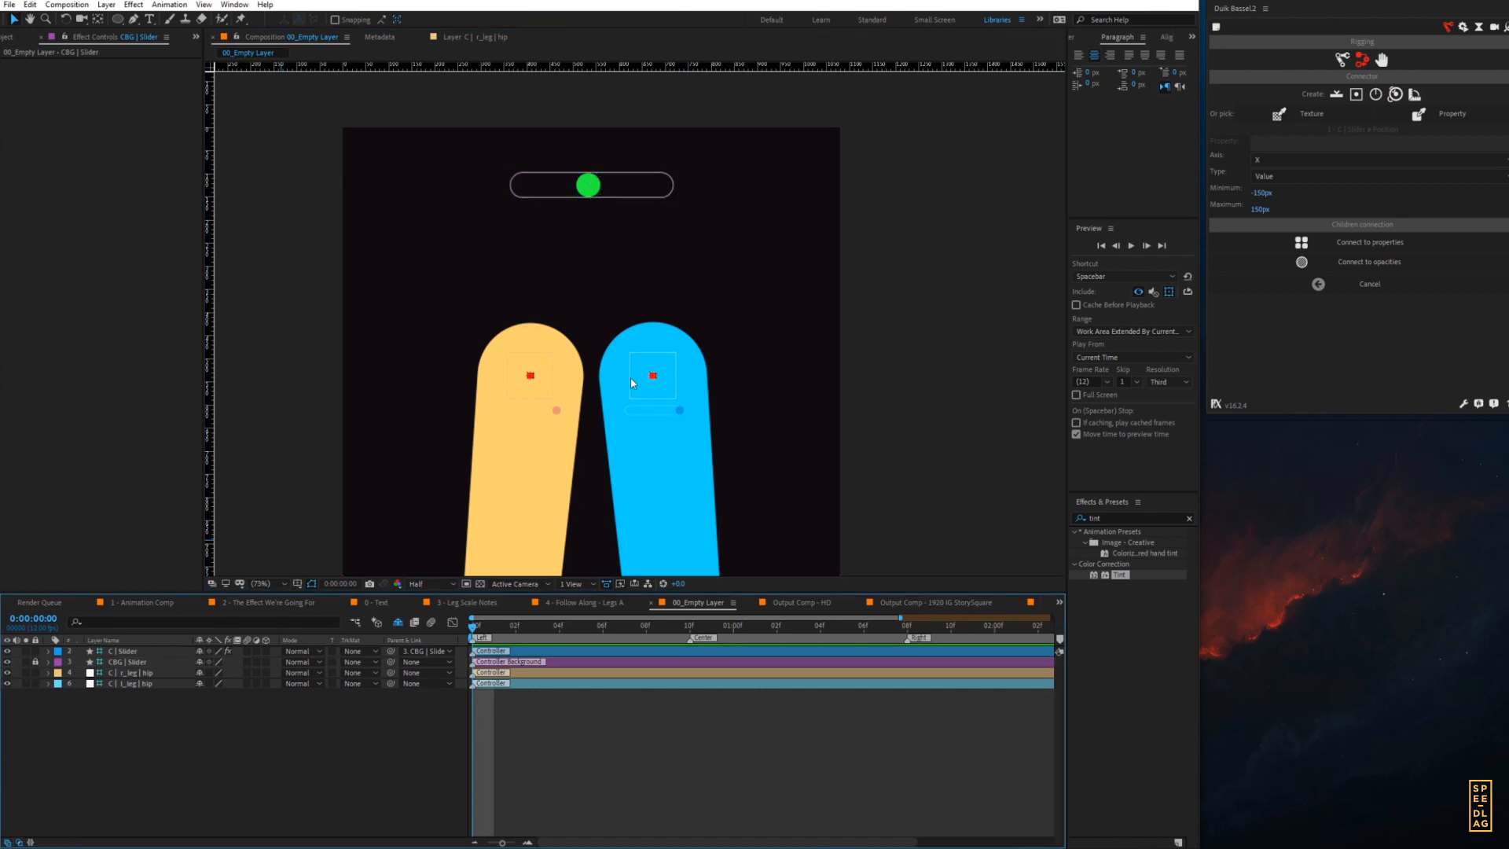
pyautogui.click(655, 390)
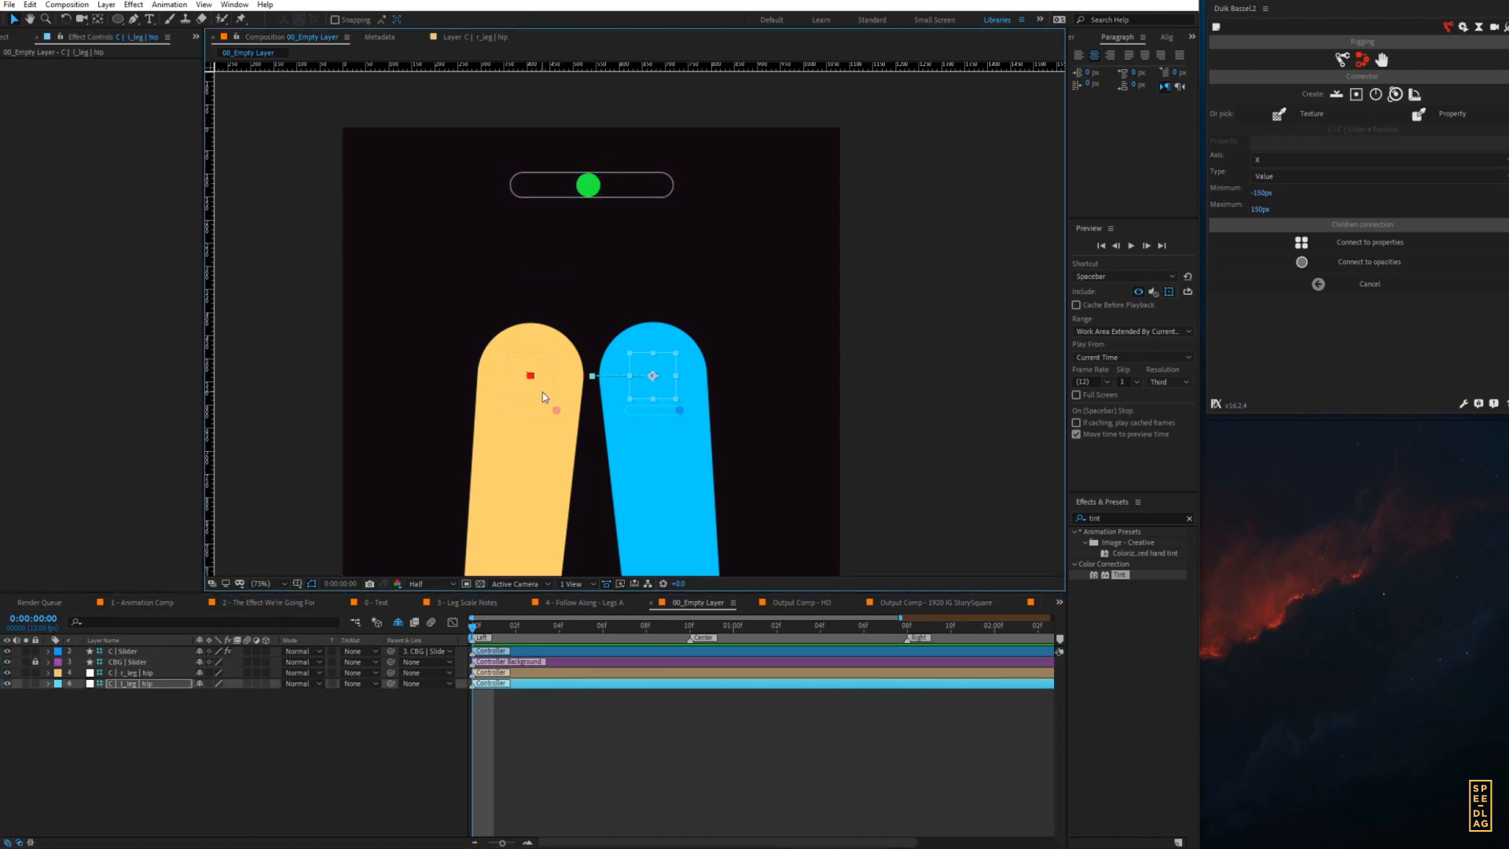
pyautogui.click(542, 392)
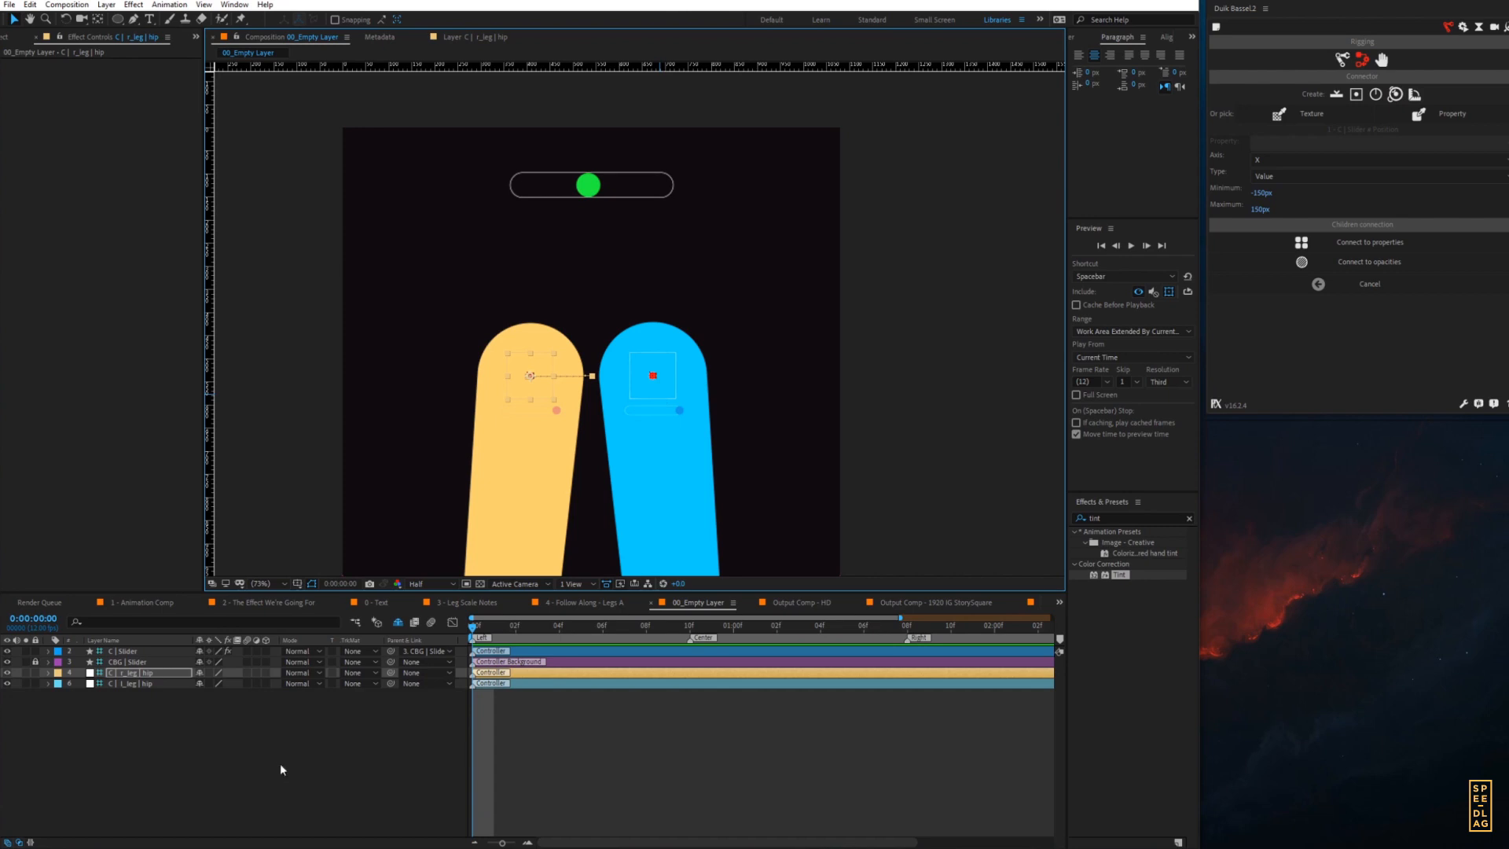
# - With no layer selected, add an ellipse shape layer and reduce its Ellipse Path Size to 333 x 333
pyautogui.click(203, 779)
pyautogui.moveTo(495, 512); pyautogui.dragTo(491, 465)
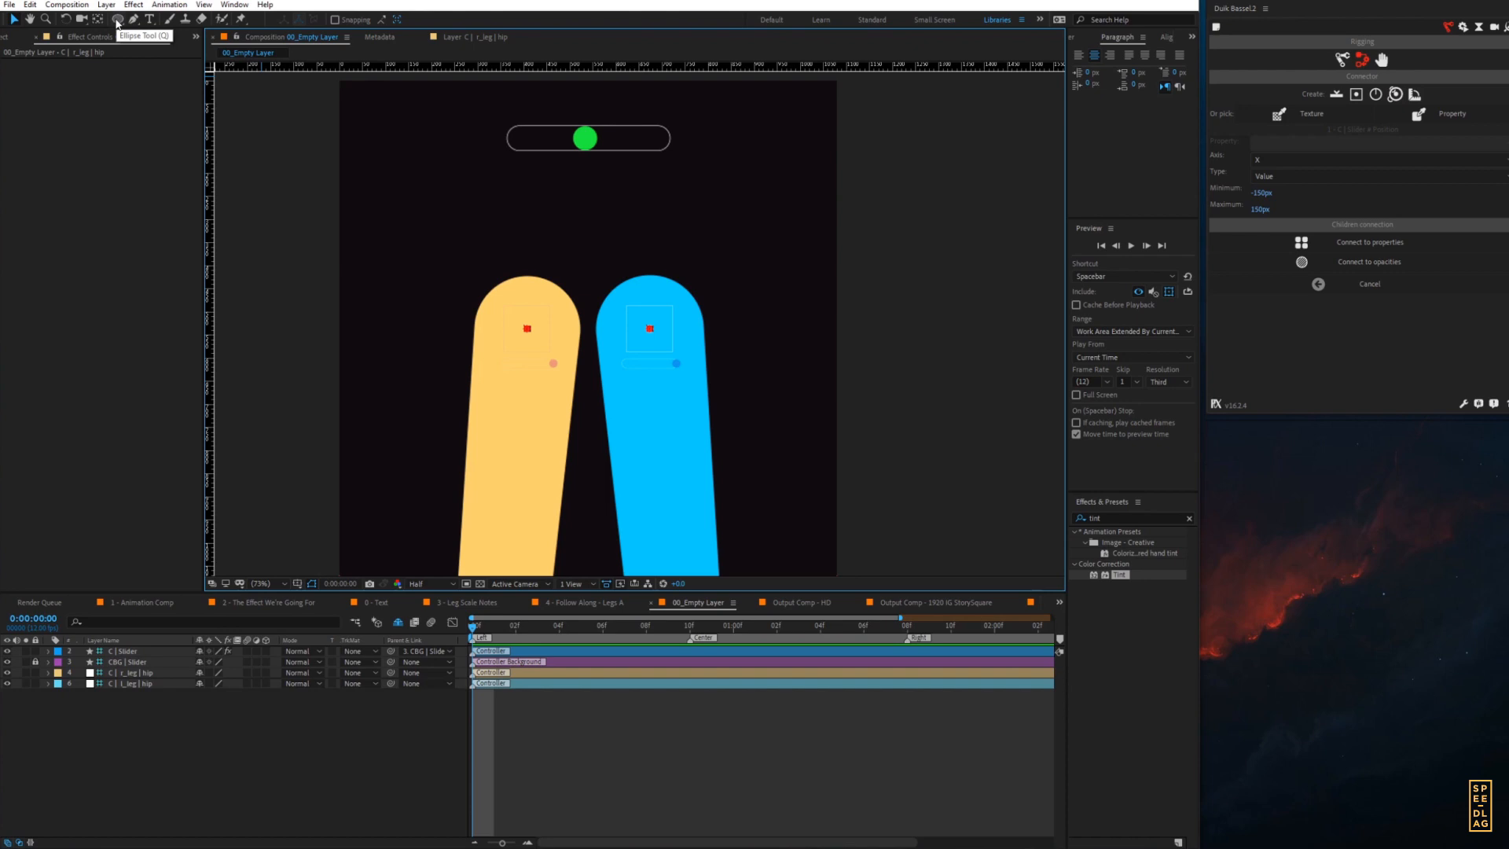
pyautogui.doubleClick(116, 20)
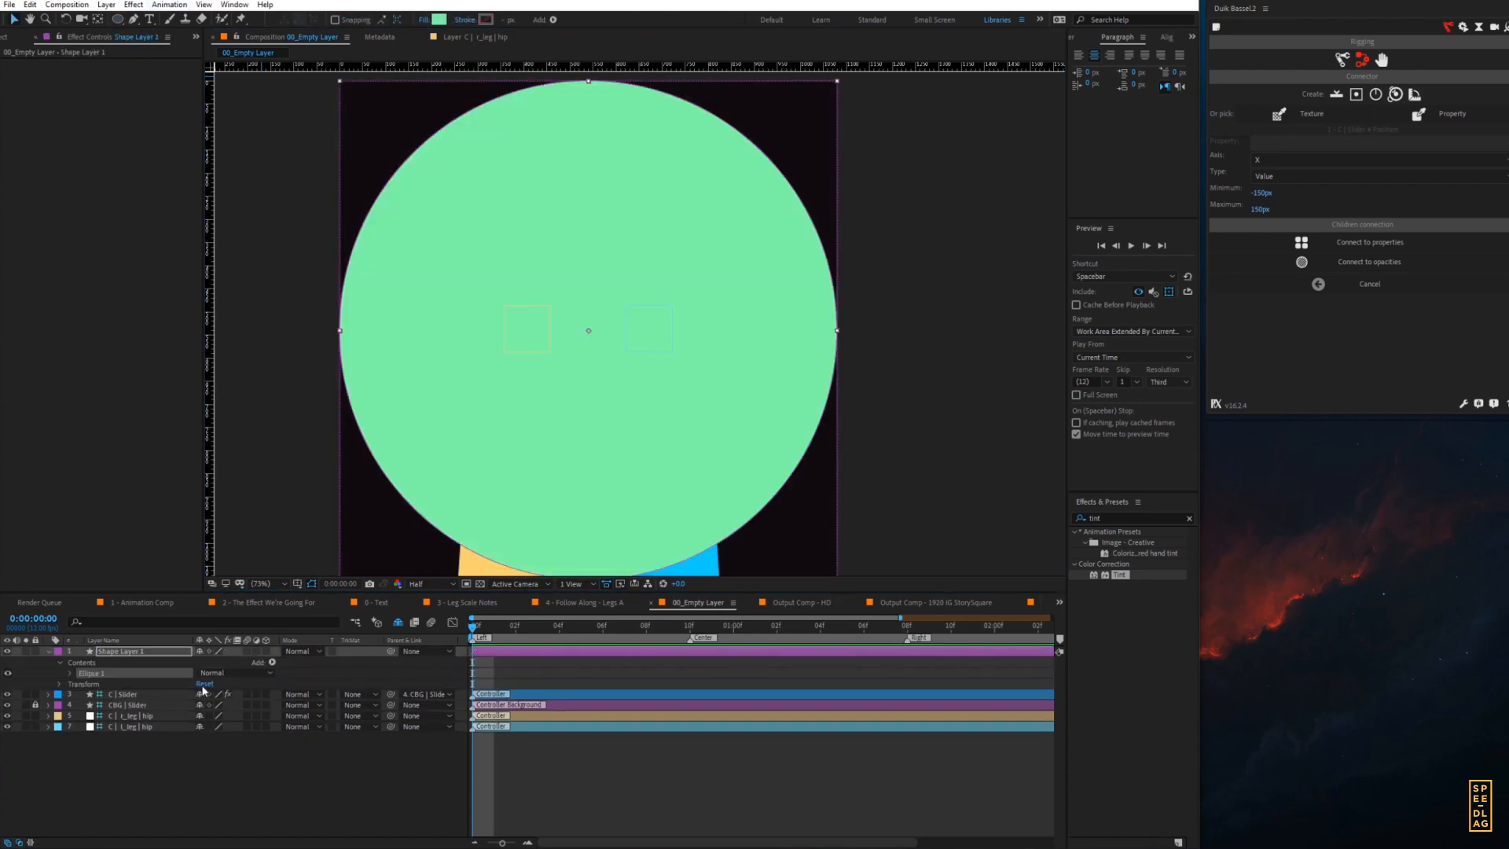
pyautogui.click(69, 673)
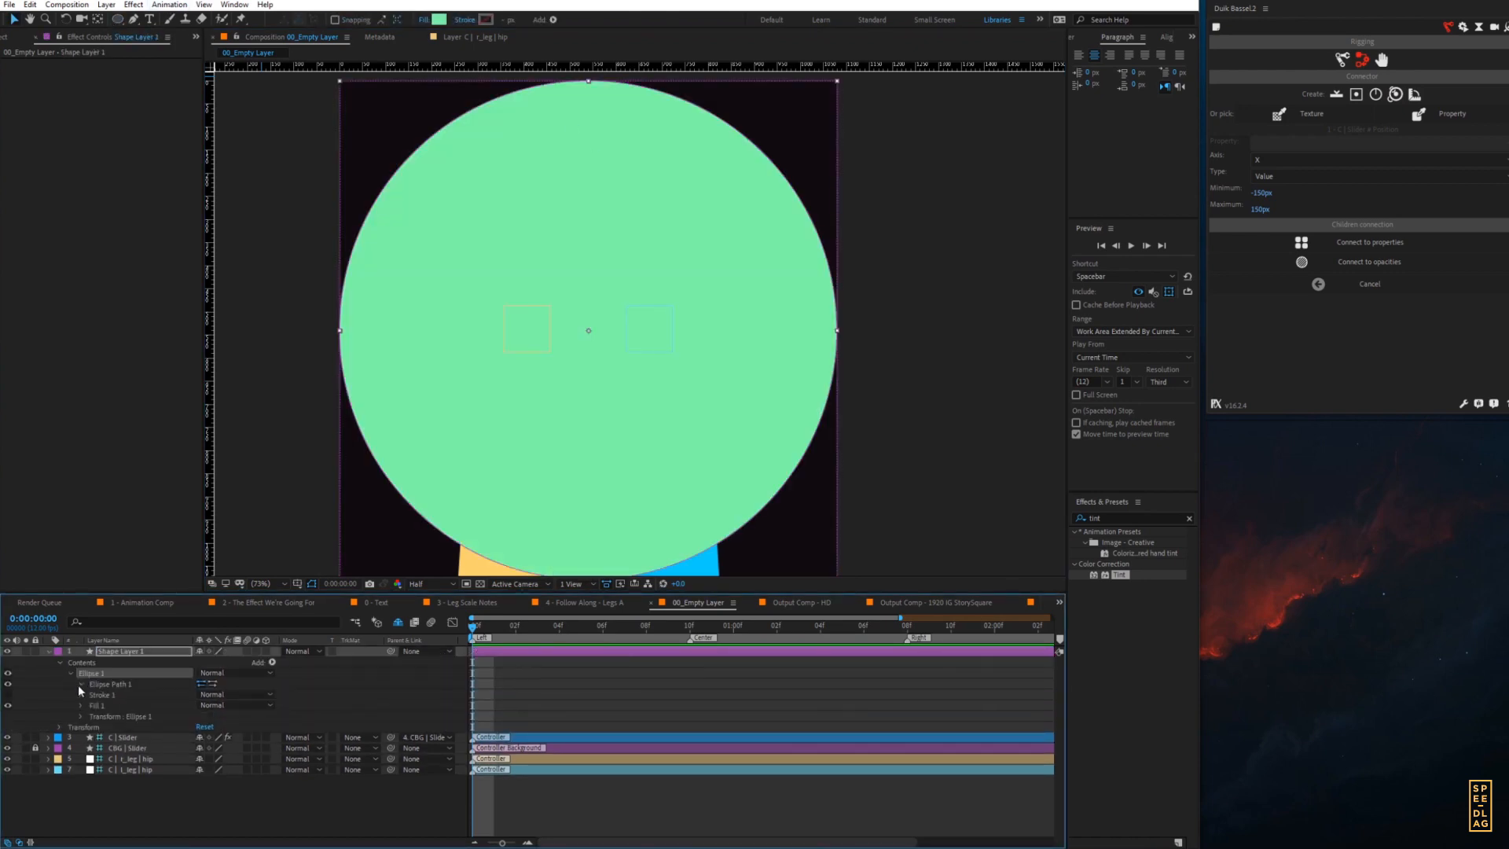
pyautogui.click(79, 684)
pyautogui.moveTo(219, 694); pyautogui.dragTo(206, 695)
pyautogui.moveTo(33, 694); pyautogui.dragTo(16, 695)
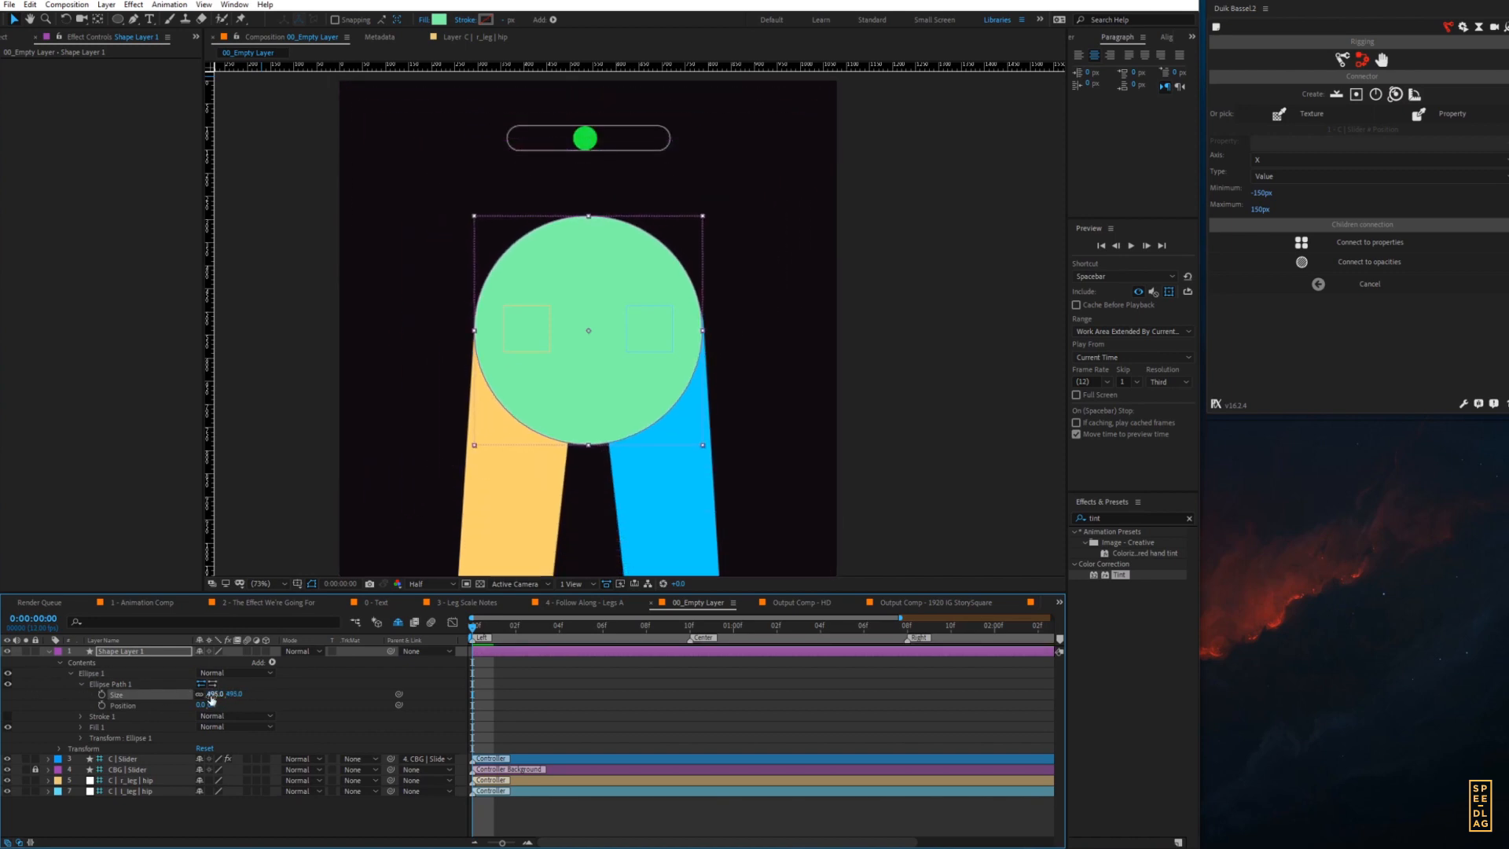
pyautogui.moveTo(209, 693); pyautogui.dragTo(85, 693)
# - Parent Shape Layer 1 to the C | l_leg | hip controller
pyautogui.moveTo(390, 652); pyautogui.dragTo(145, 789)
pyautogui.click(165, 813)
pyautogui.click(144, 654)
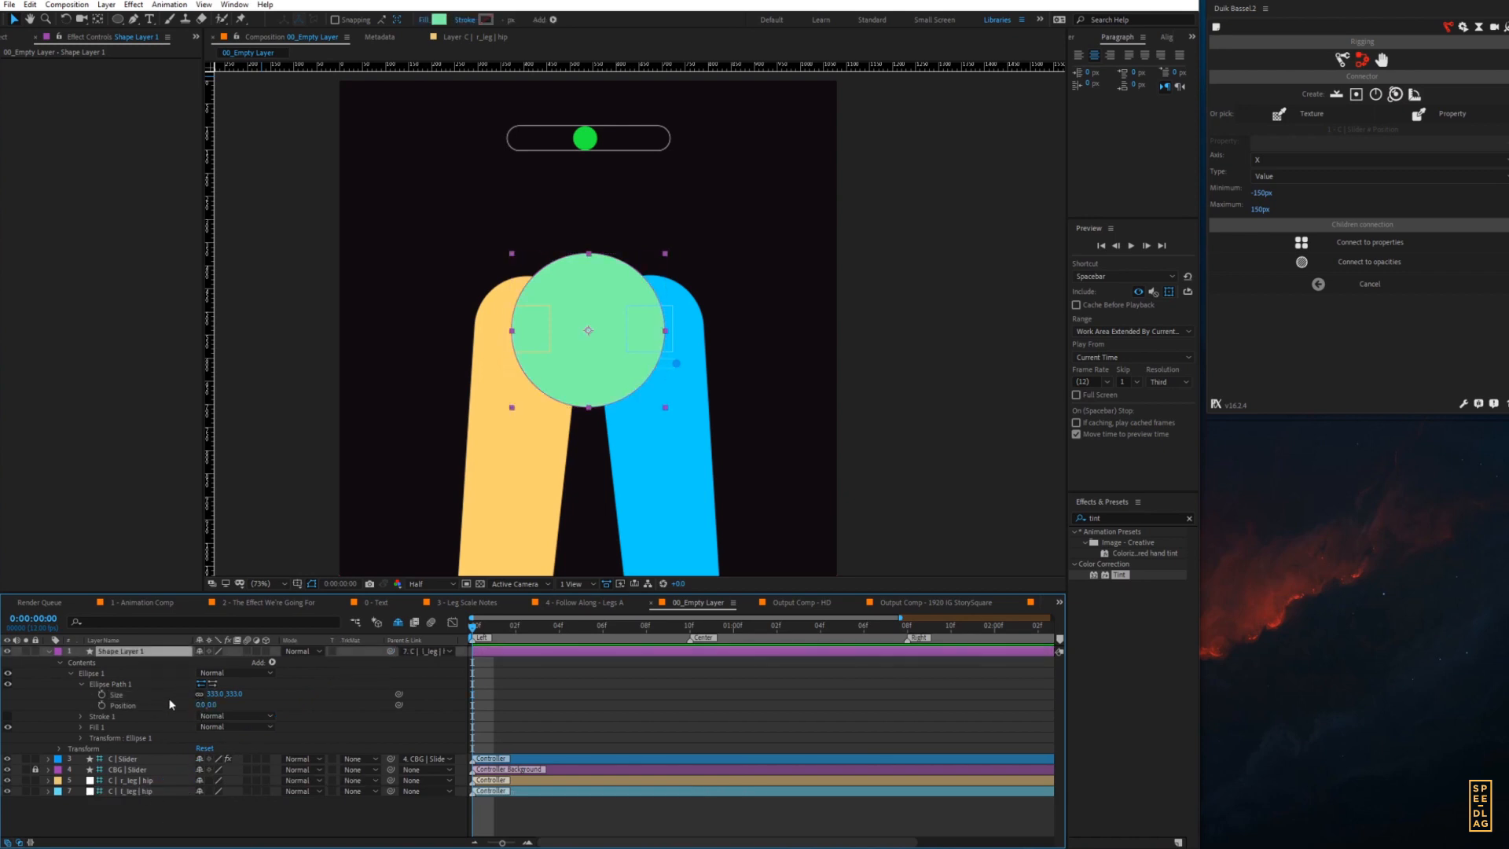
pyautogui.click(214, 694)
pyautogui.click(252, 708)
pyautogui.click(146, 653)
pyautogui.moveTo(385, 649); pyautogui.dragTo(141, 790)
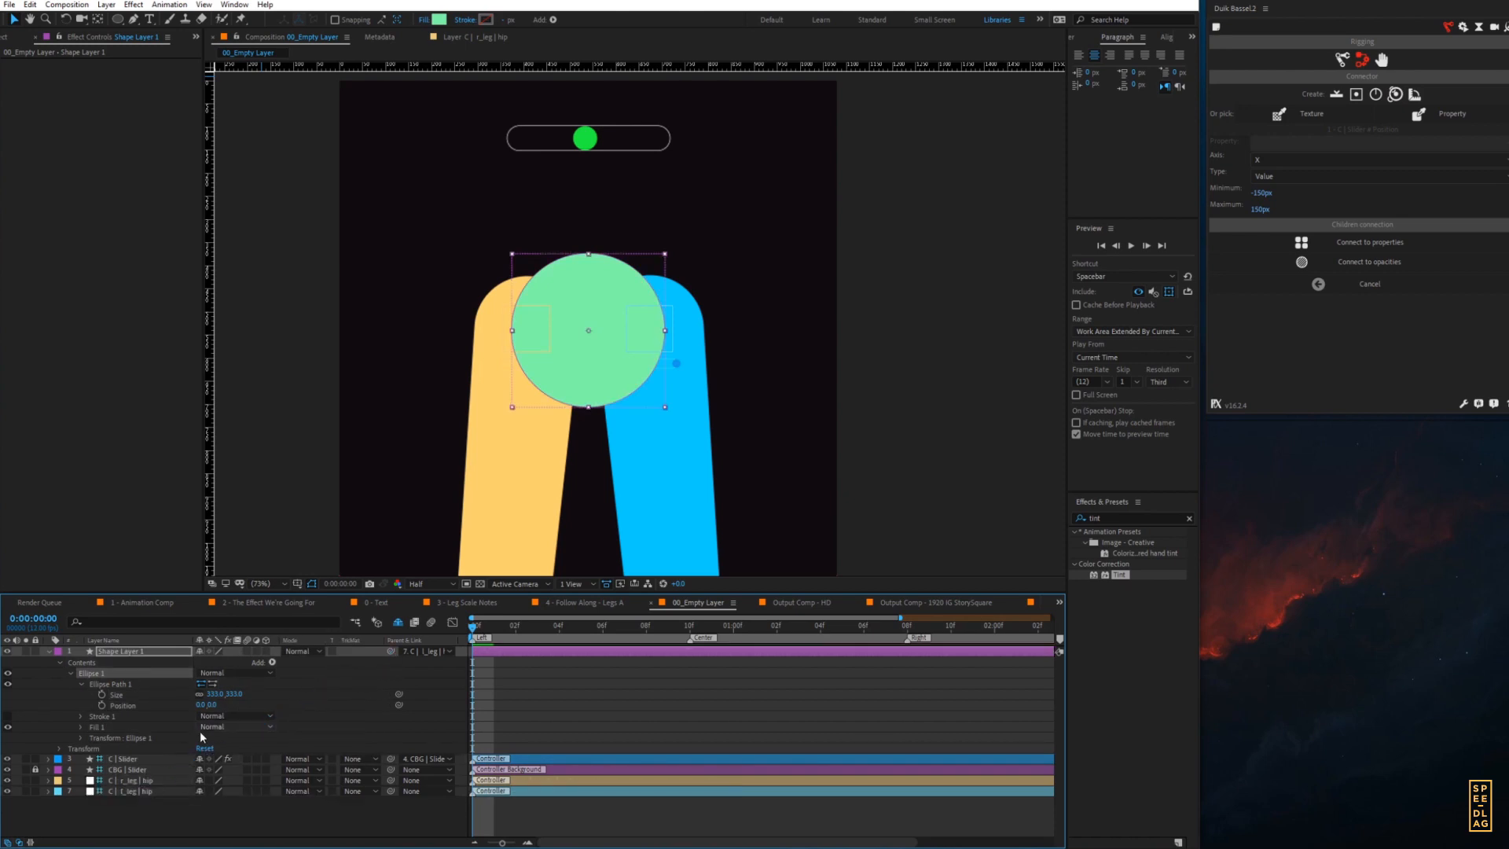
# - Set the Position of Shape Layer 1 to 50, 50 so the circle centres on its parent hip controller
pyautogui.click(144, 654)
pyautogui.press('p')
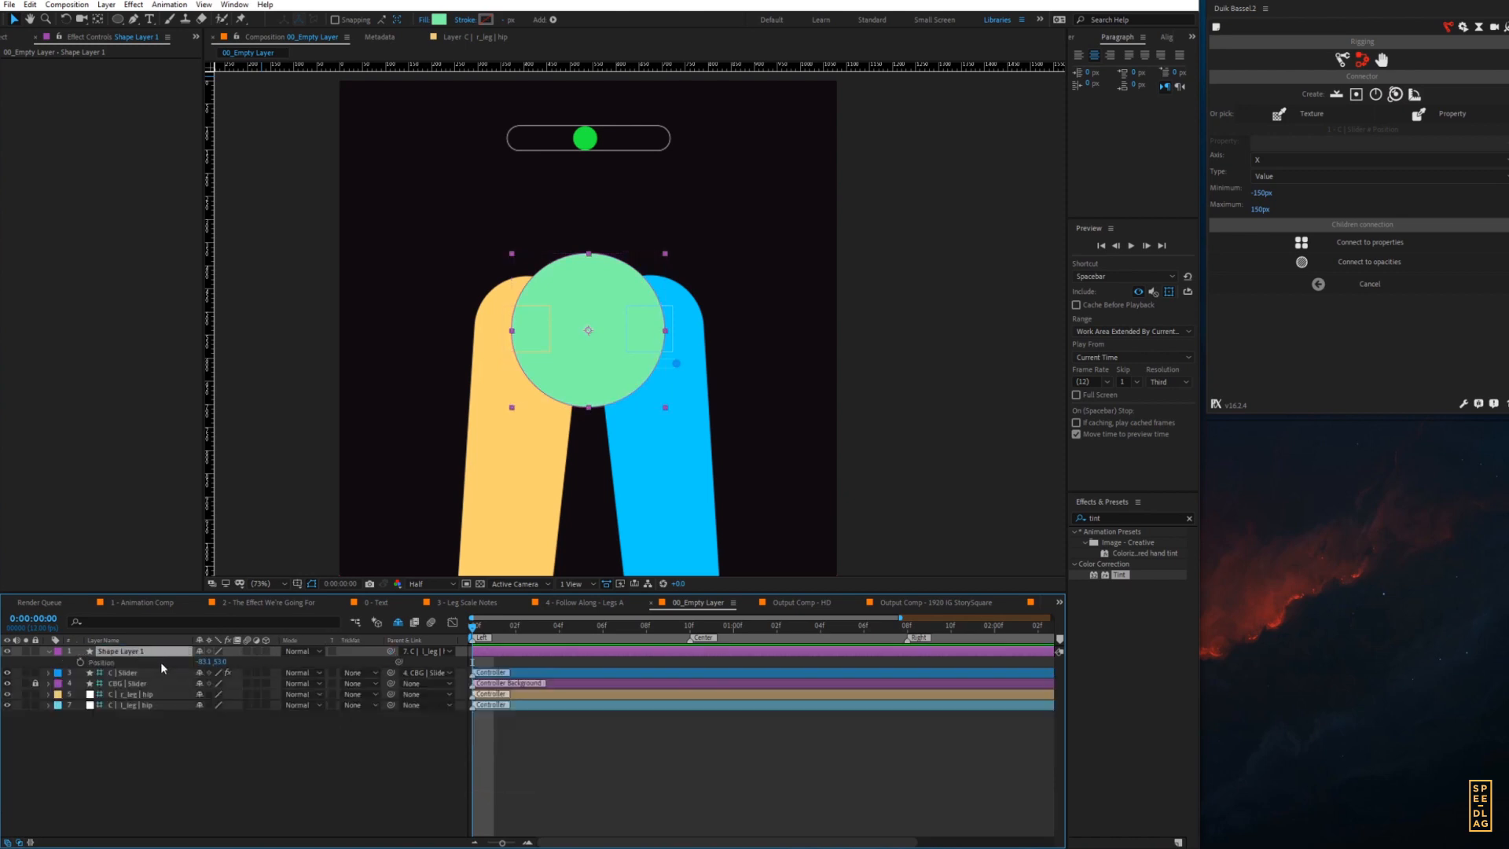
pyautogui.click(204, 662)
pyautogui.write('50')
pyautogui.press('Return')
pyautogui.click(216, 661)
pyautogui.write('50')
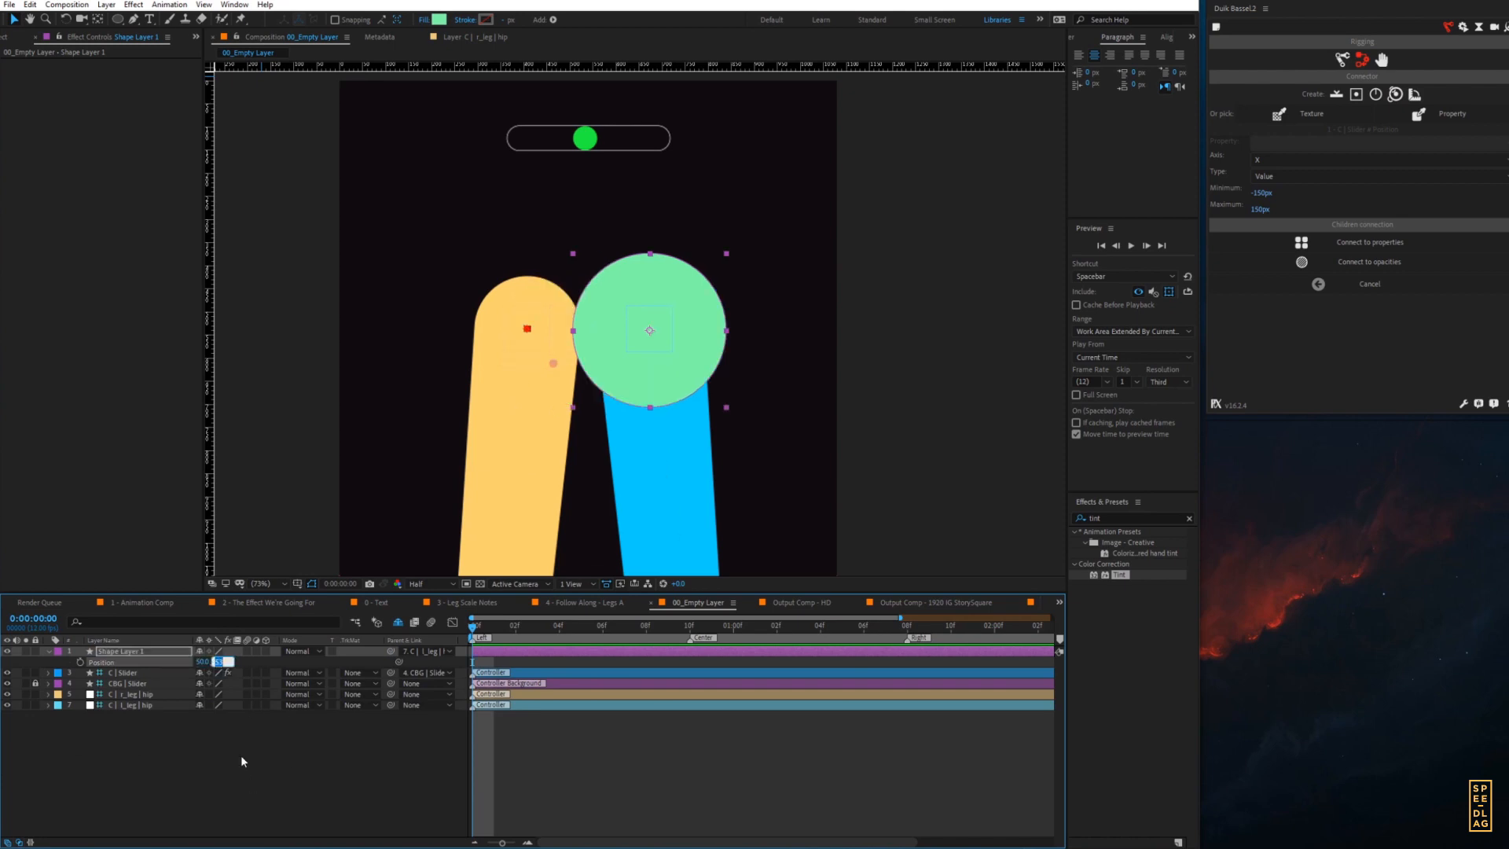
pyautogui.press('Return')
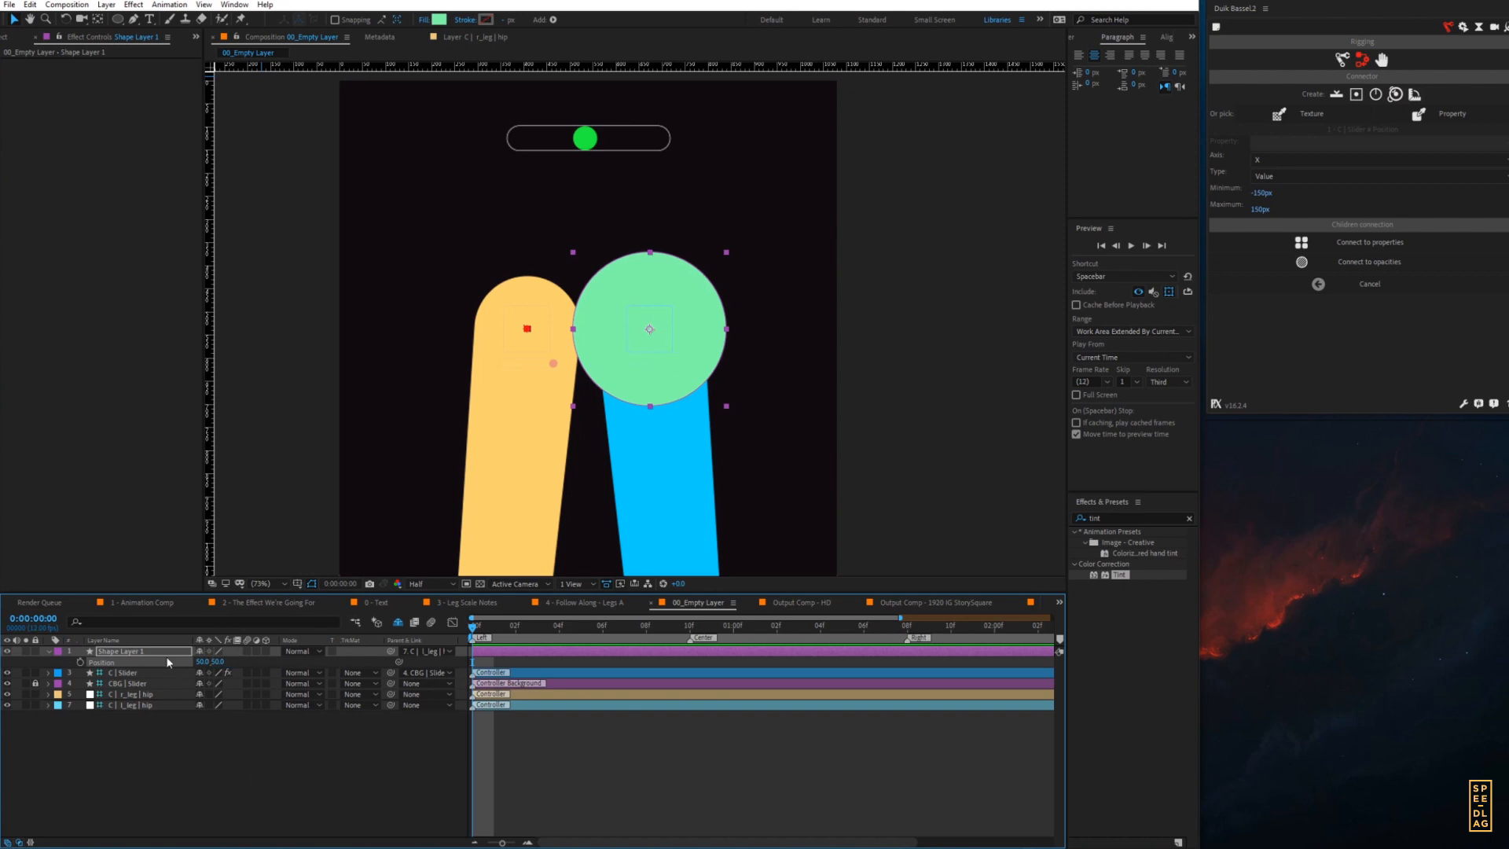
# - Reduce the Ellipse Path Size of Shape Layer 1 to 234 x 234 to match the blue leg's rounded top
pyautogui.click(54, 652)
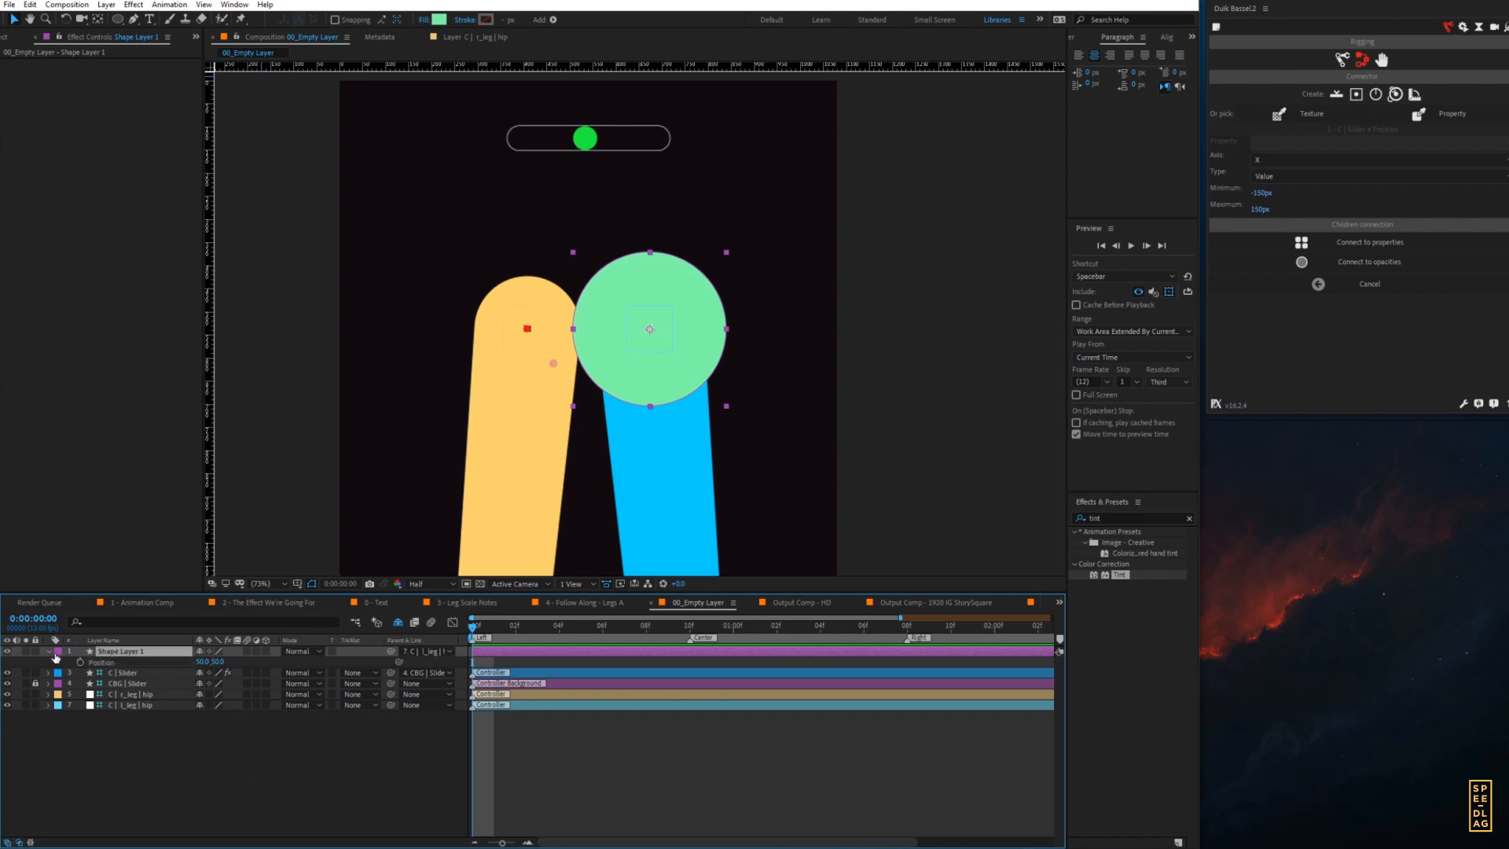
pyautogui.click(49, 653)
pyautogui.click(50, 654)
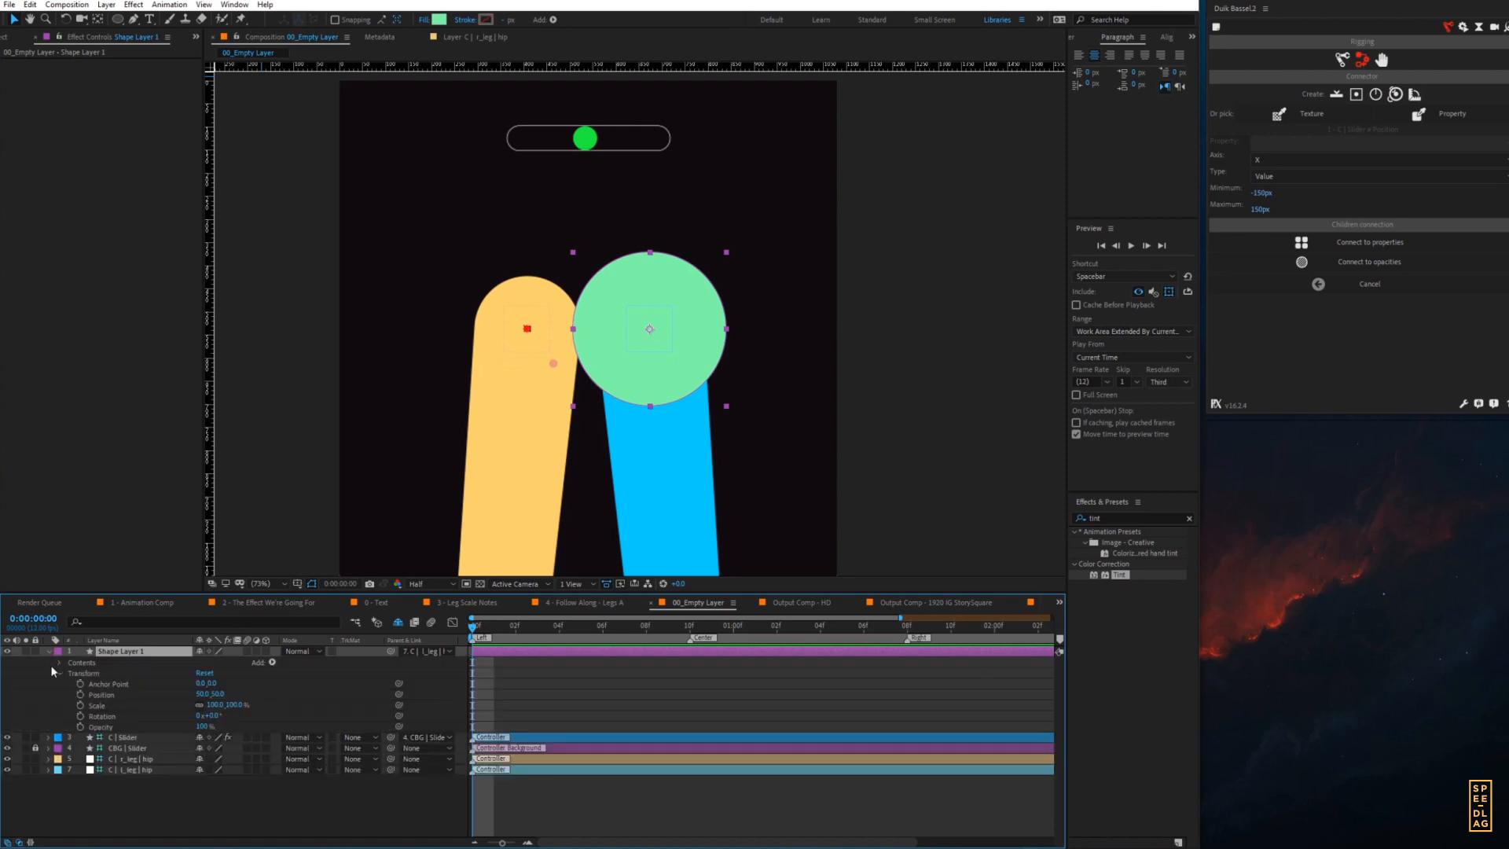
pyautogui.click(59, 663)
pyautogui.click(70, 674)
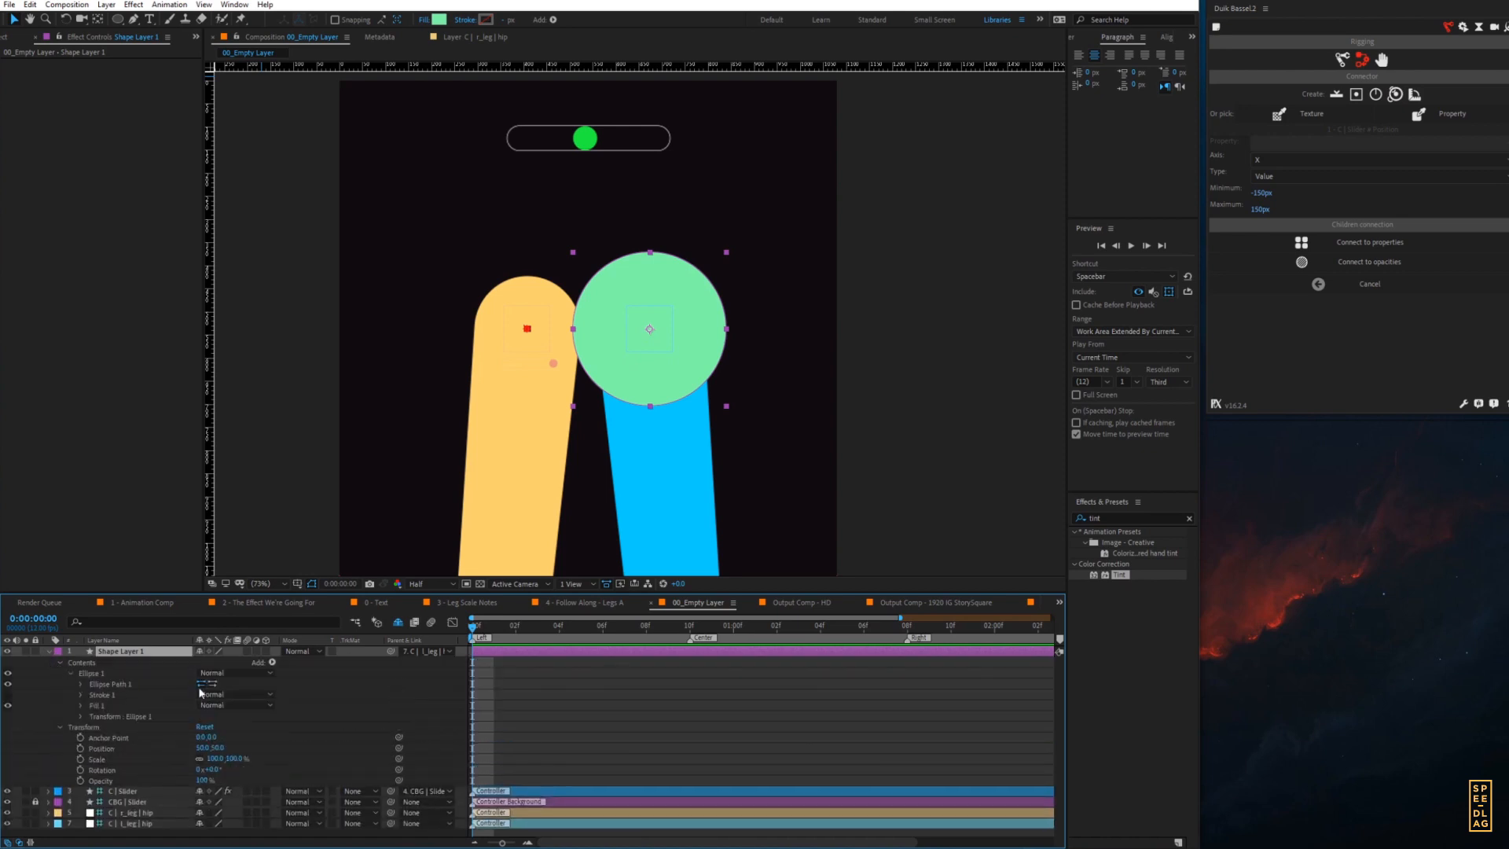
pyautogui.click(82, 685)
pyautogui.moveTo(211, 694); pyautogui.dragTo(150, 697)
pyautogui.click(564, 725)
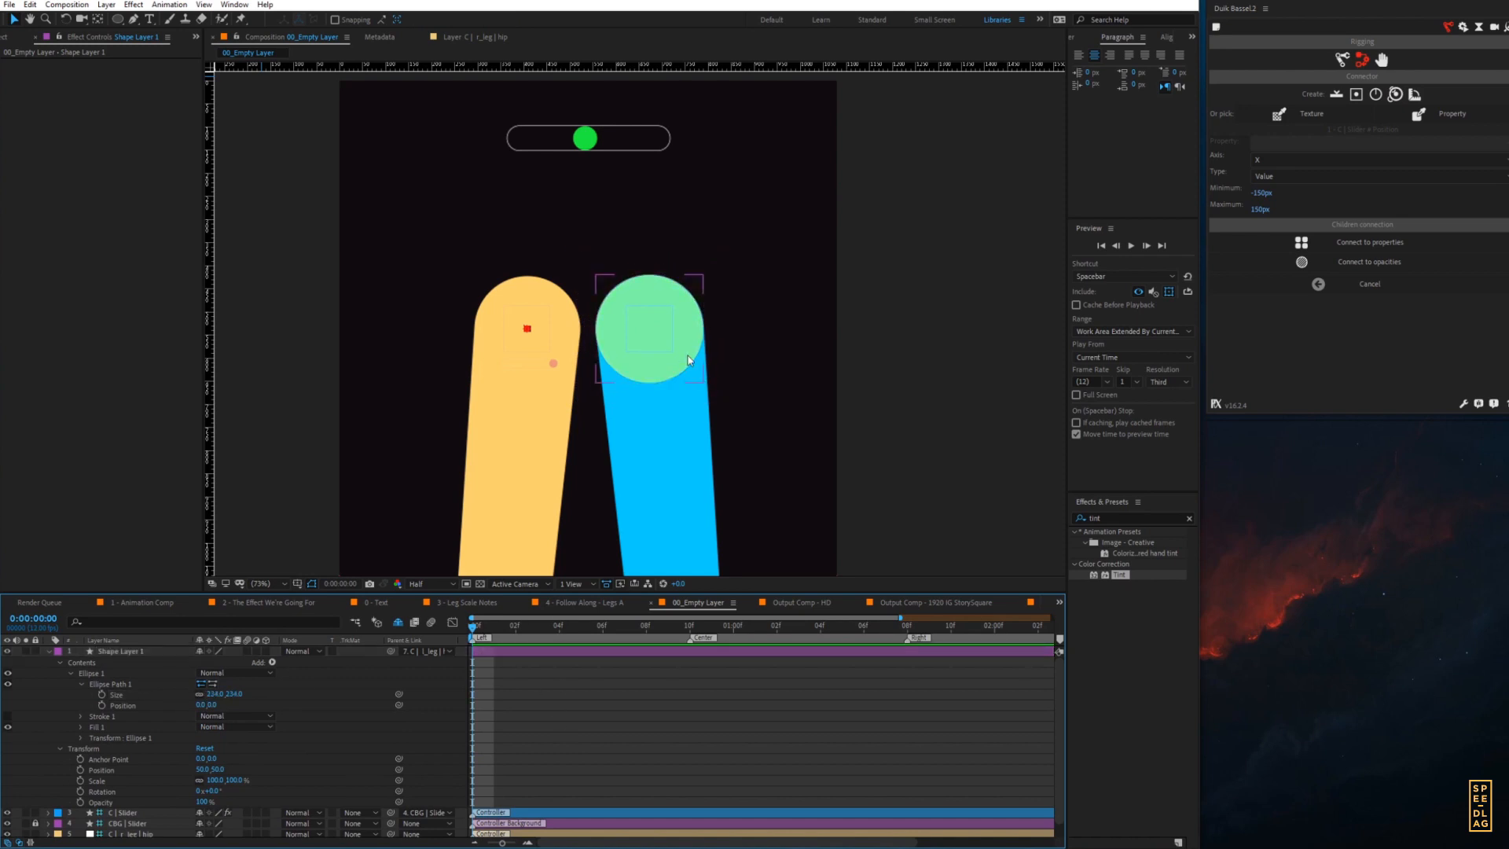
# - Convert Ellipse Path 1 of Shape Layer 1 to a Bezier path
pyautogui.press('.')
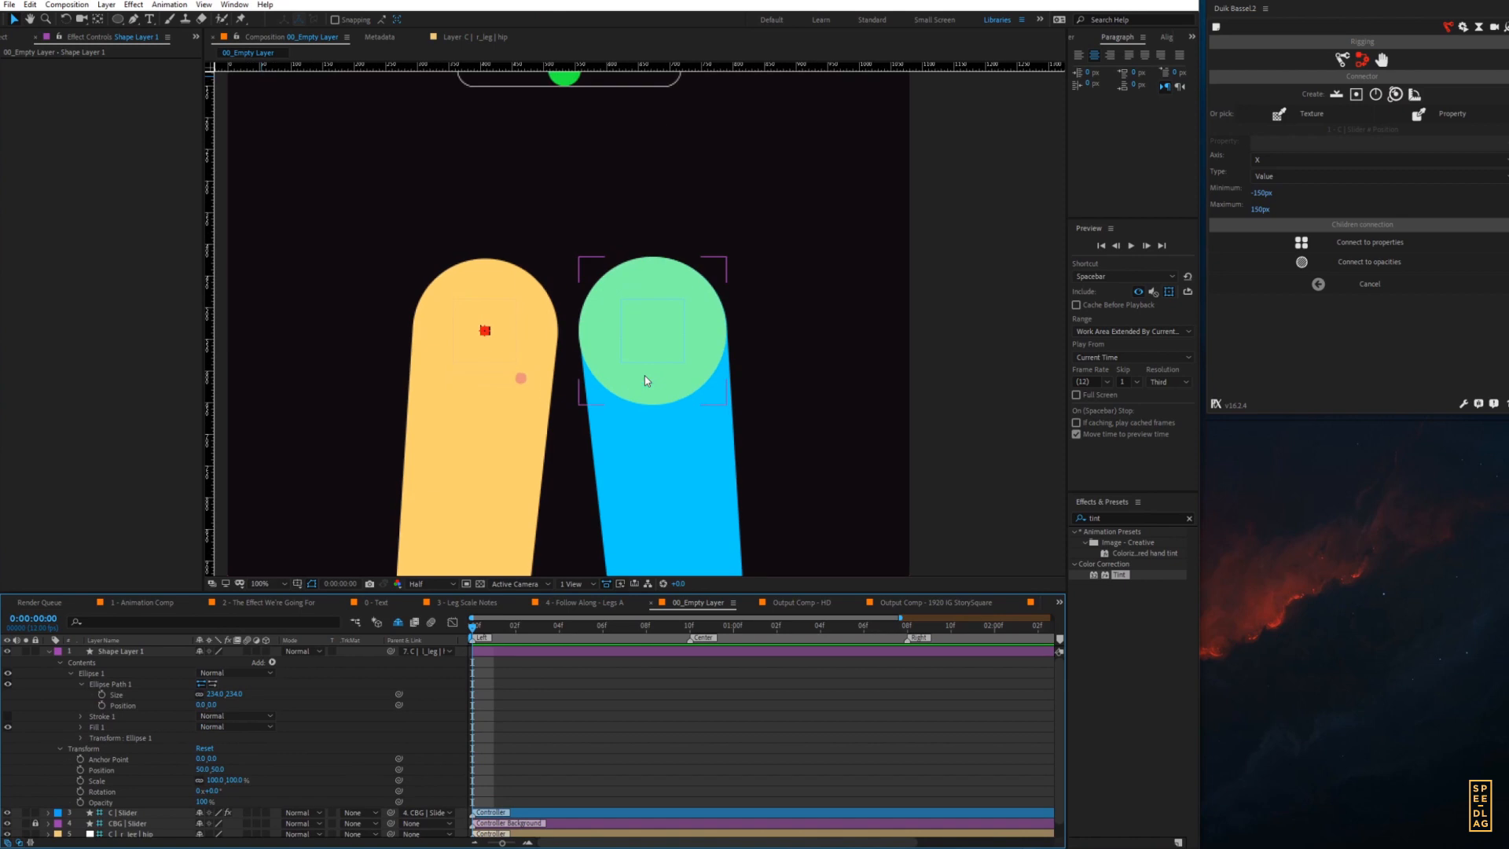
pyautogui.press('.')
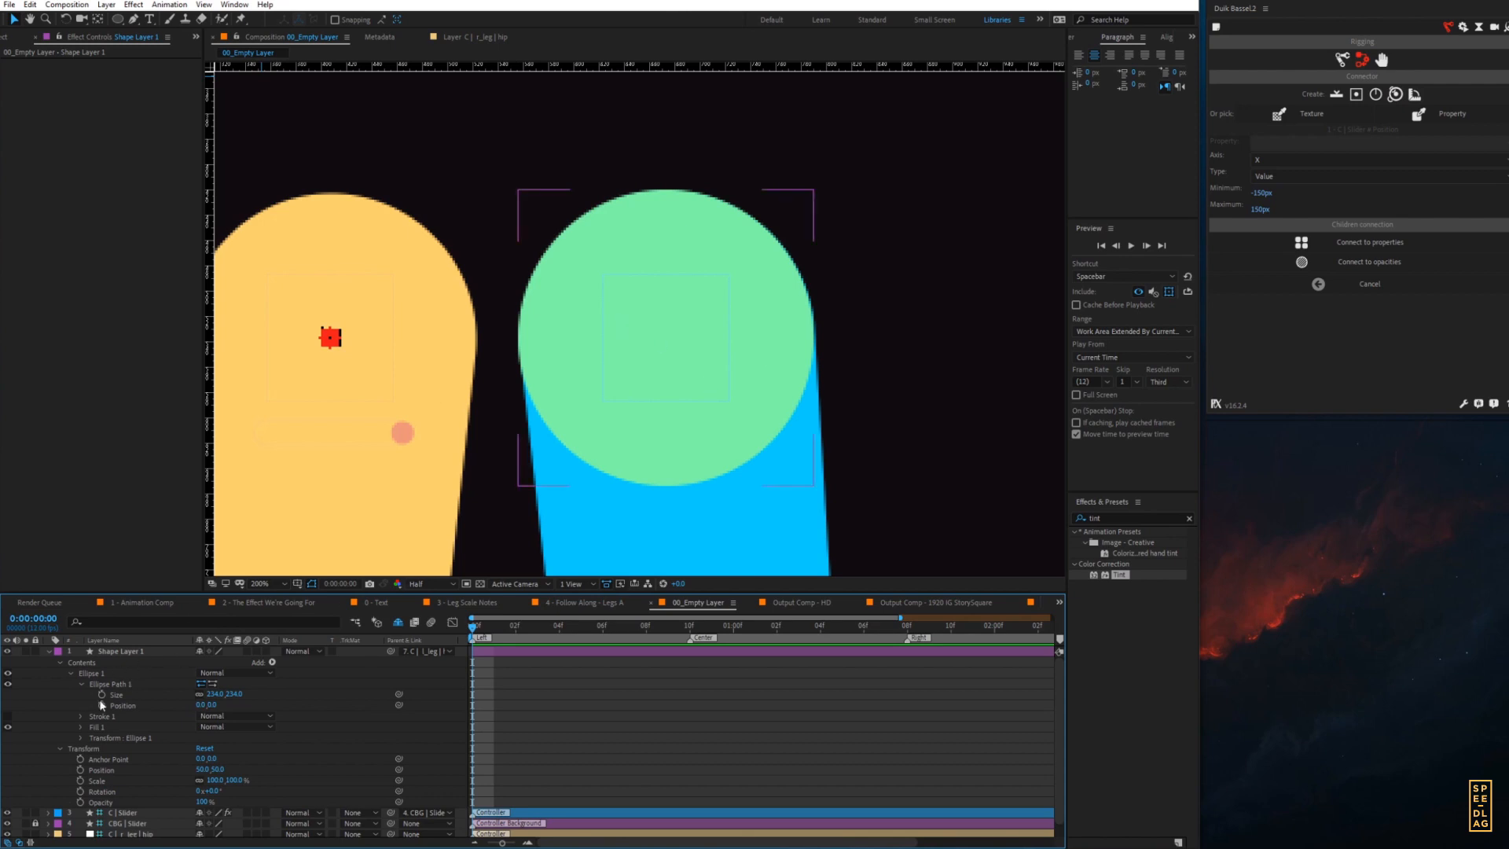
pyautogui.rightClick(116, 685)
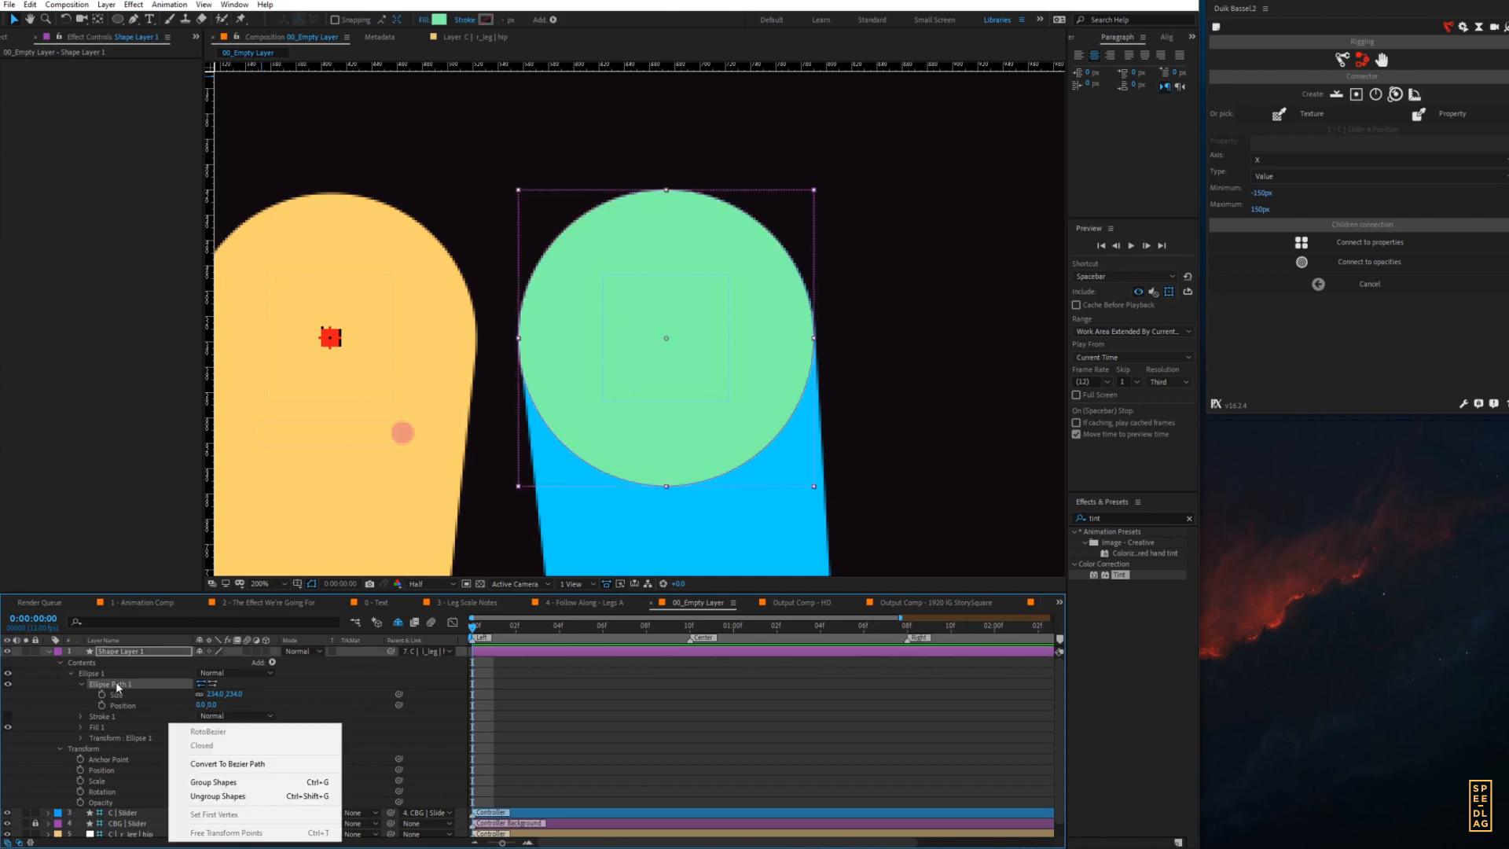
pyautogui.click(210, 765)
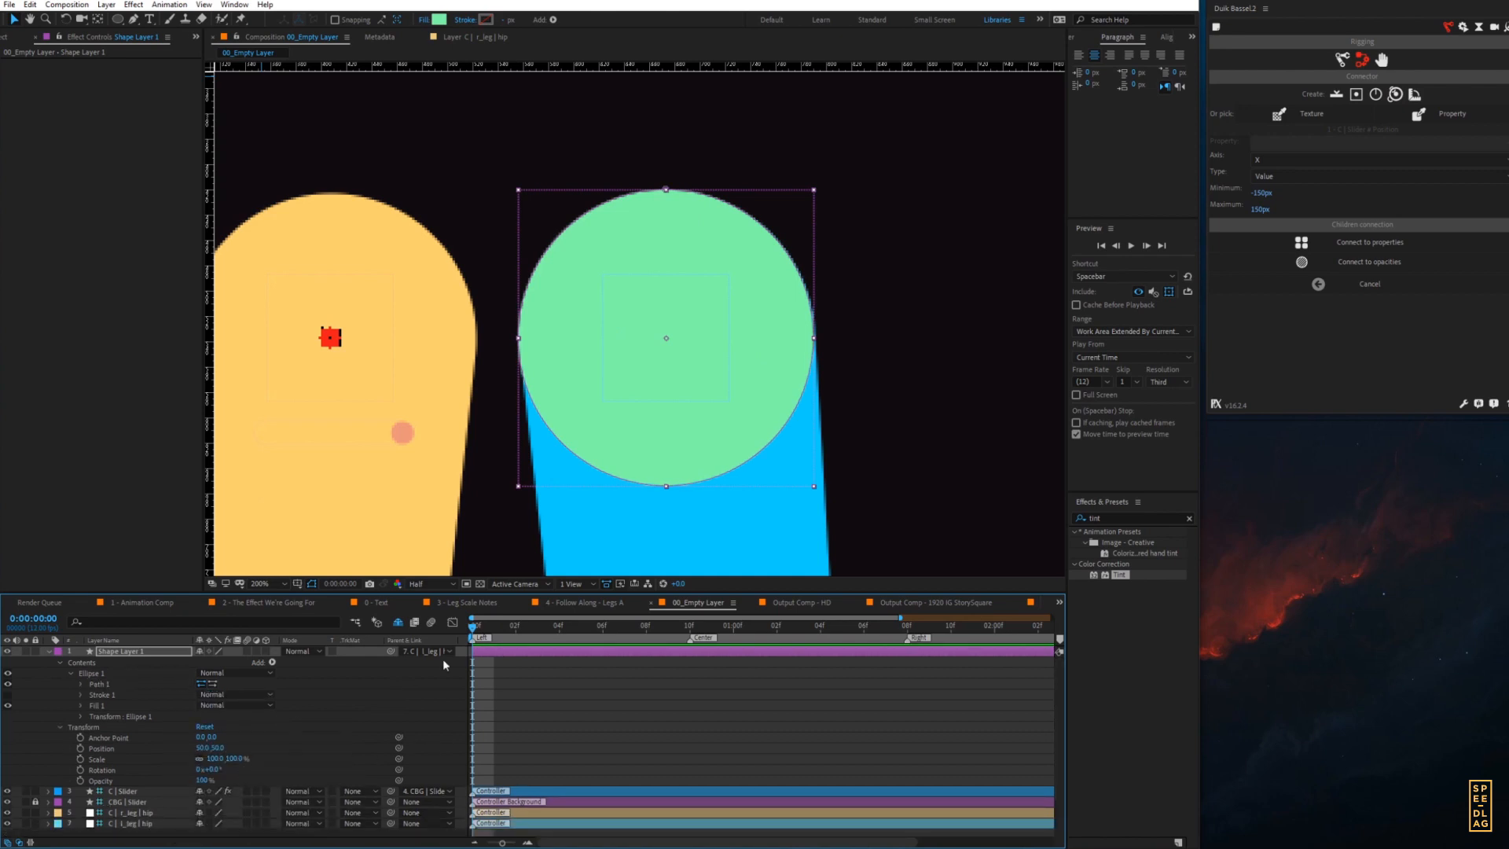
# - Keyframe the Path of Ellipse 1 in Shape Layer 1 at the Center marker and reveal the keyframed properties of all layers
pyautogui.click(79, 681)
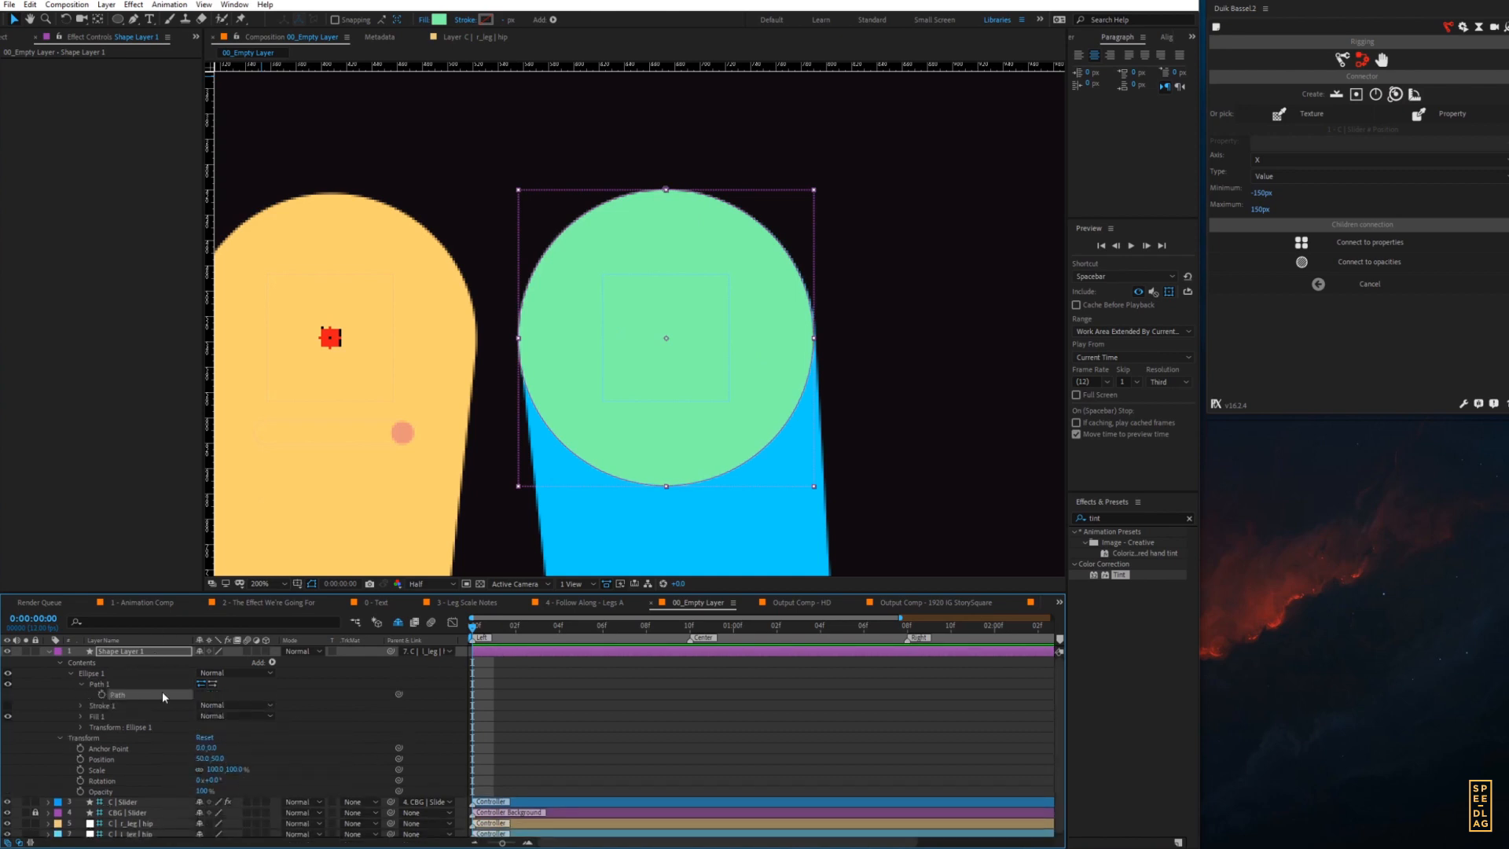
pyautogui.click(162, 692)
pyautogui.click(690, 626)
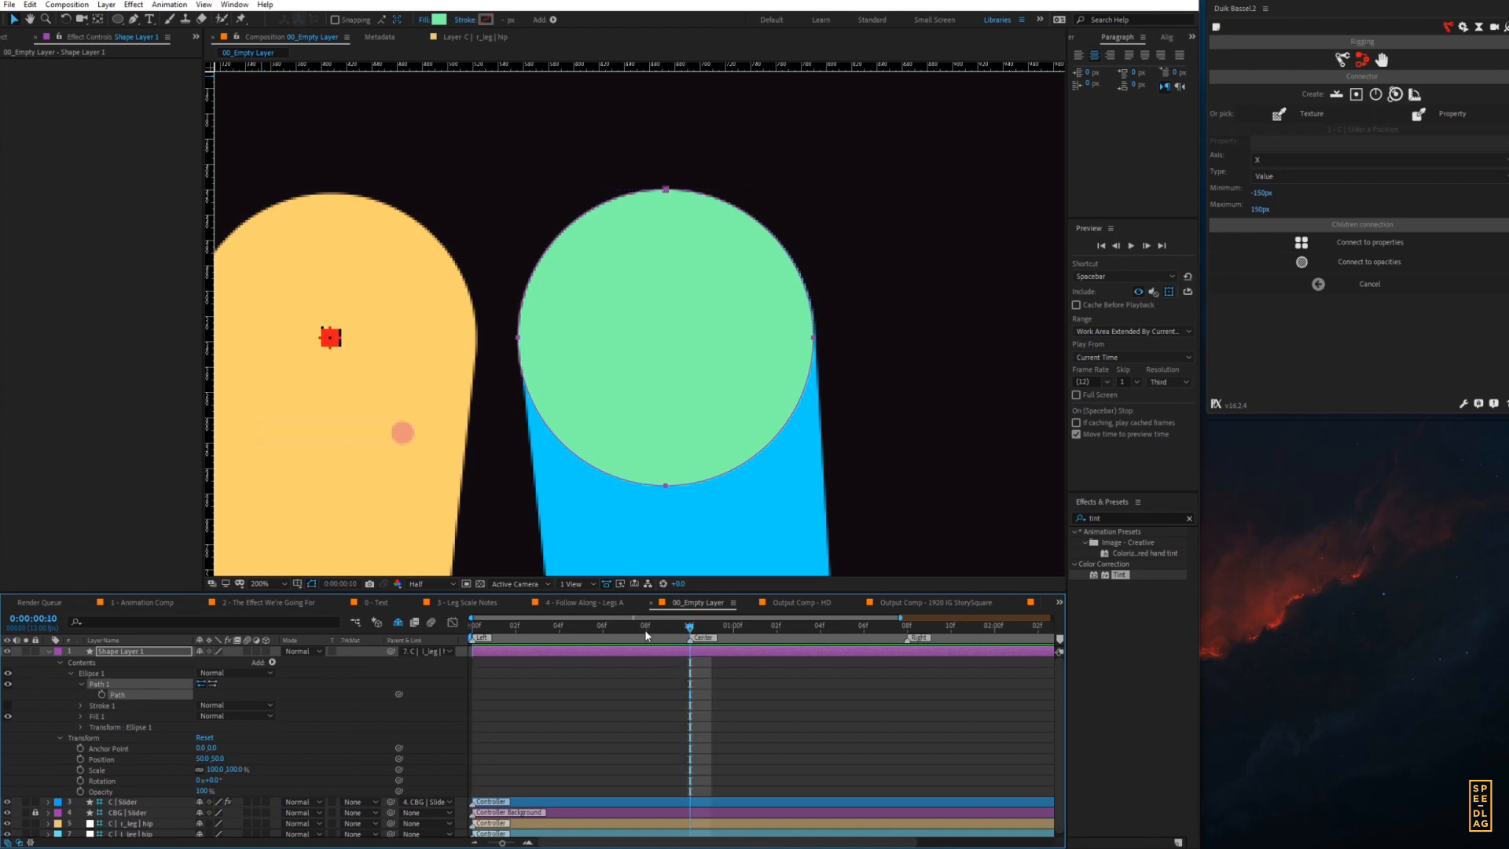
pyautogui.click(101, 695)
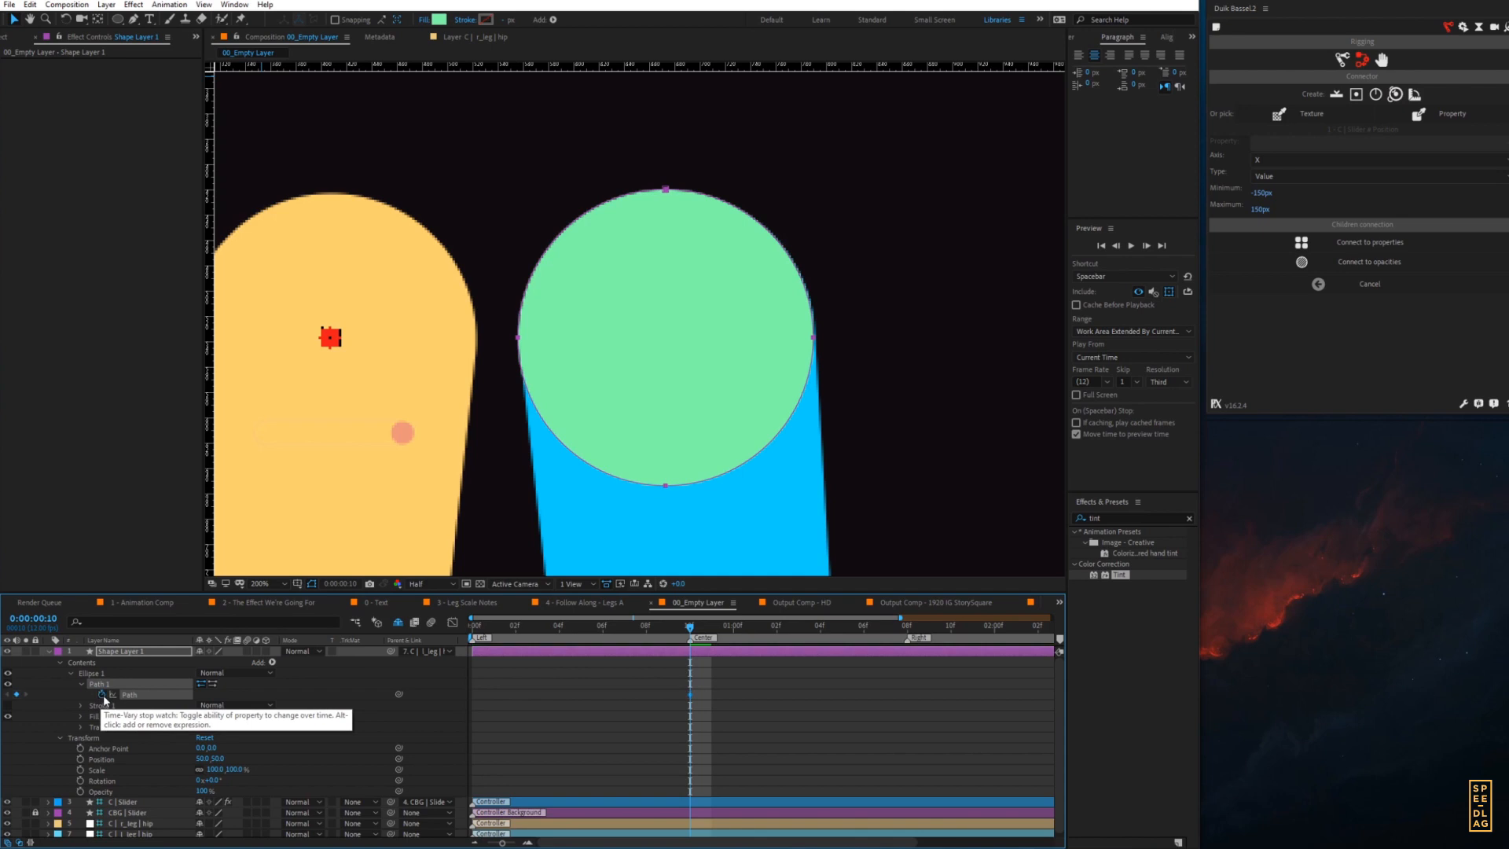
pyautogui.click(565, 690)
pyautogui.hotkey('ctrl', 'a')
pyautogui.press('u')
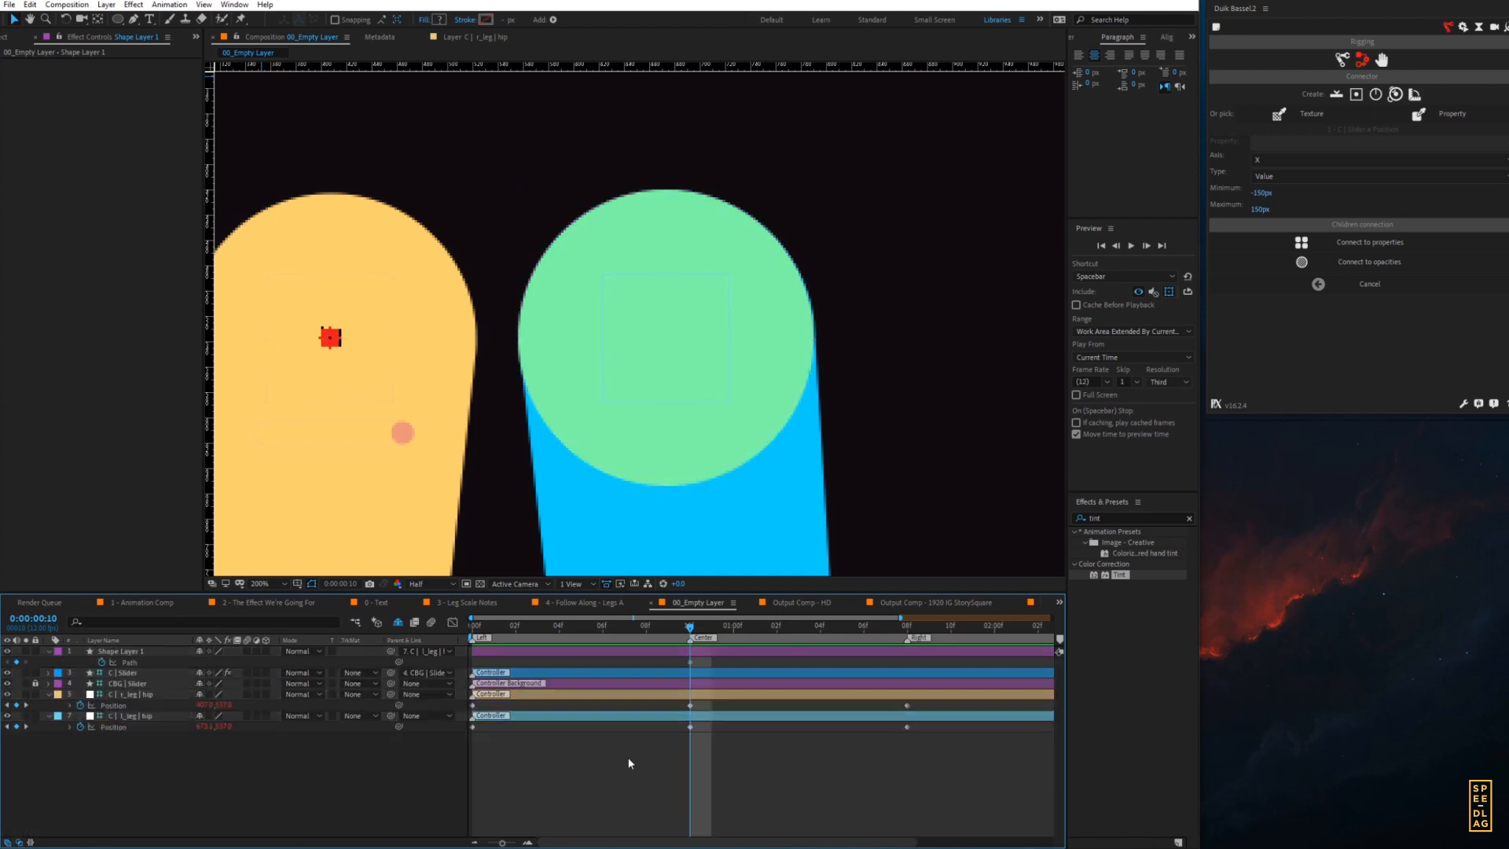
# - Place a horizontal guide between the slider and the tops of the legs
pyautogui.click(686, 651)
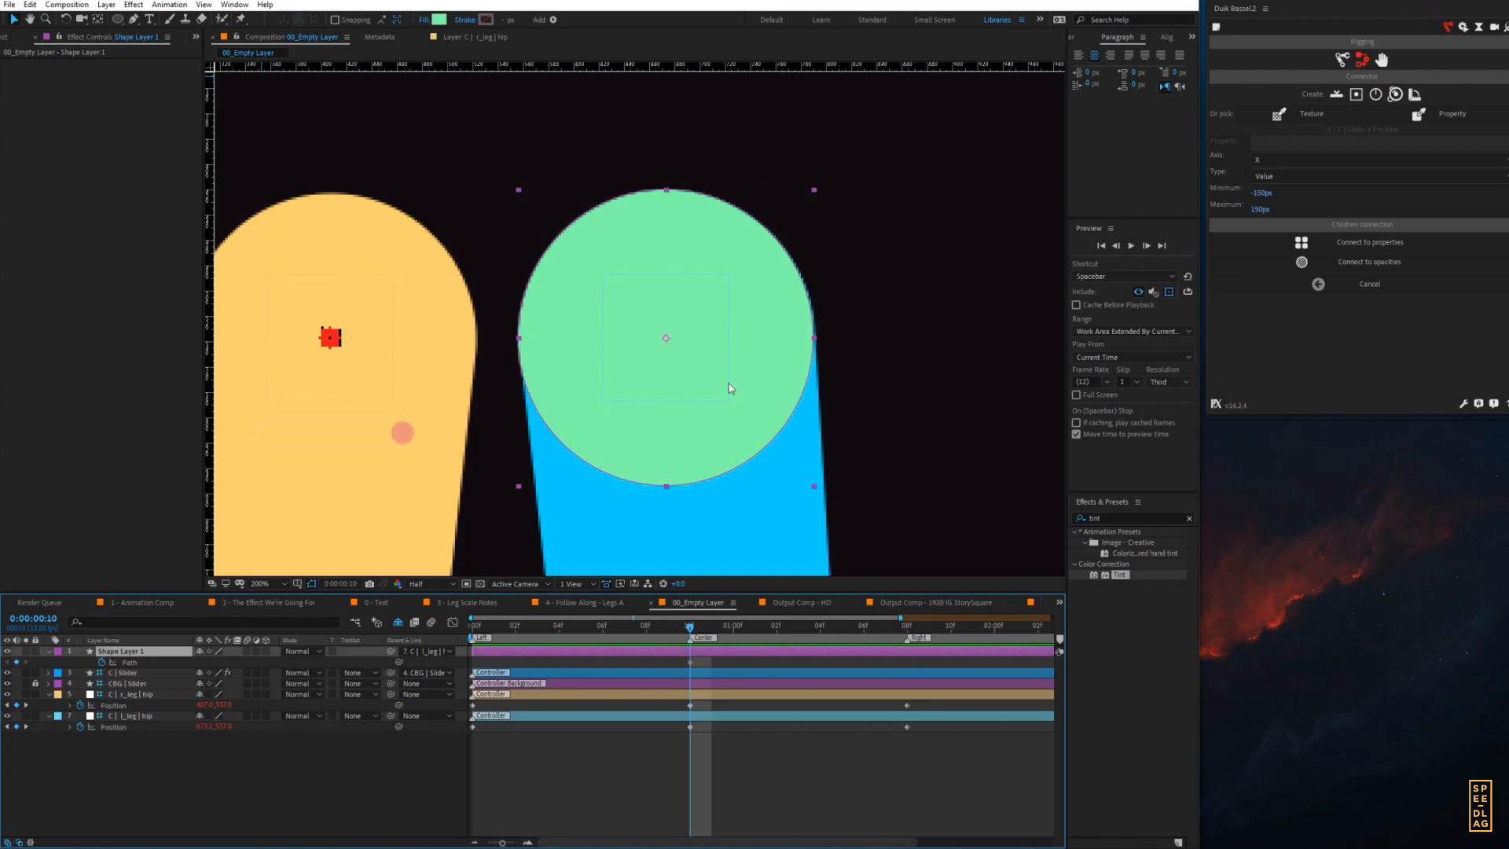
pyautogui.moveTo(719, 382); pyautogui.dragTo(740, 448)
pyautogui.scroll(-1, 436, 474)
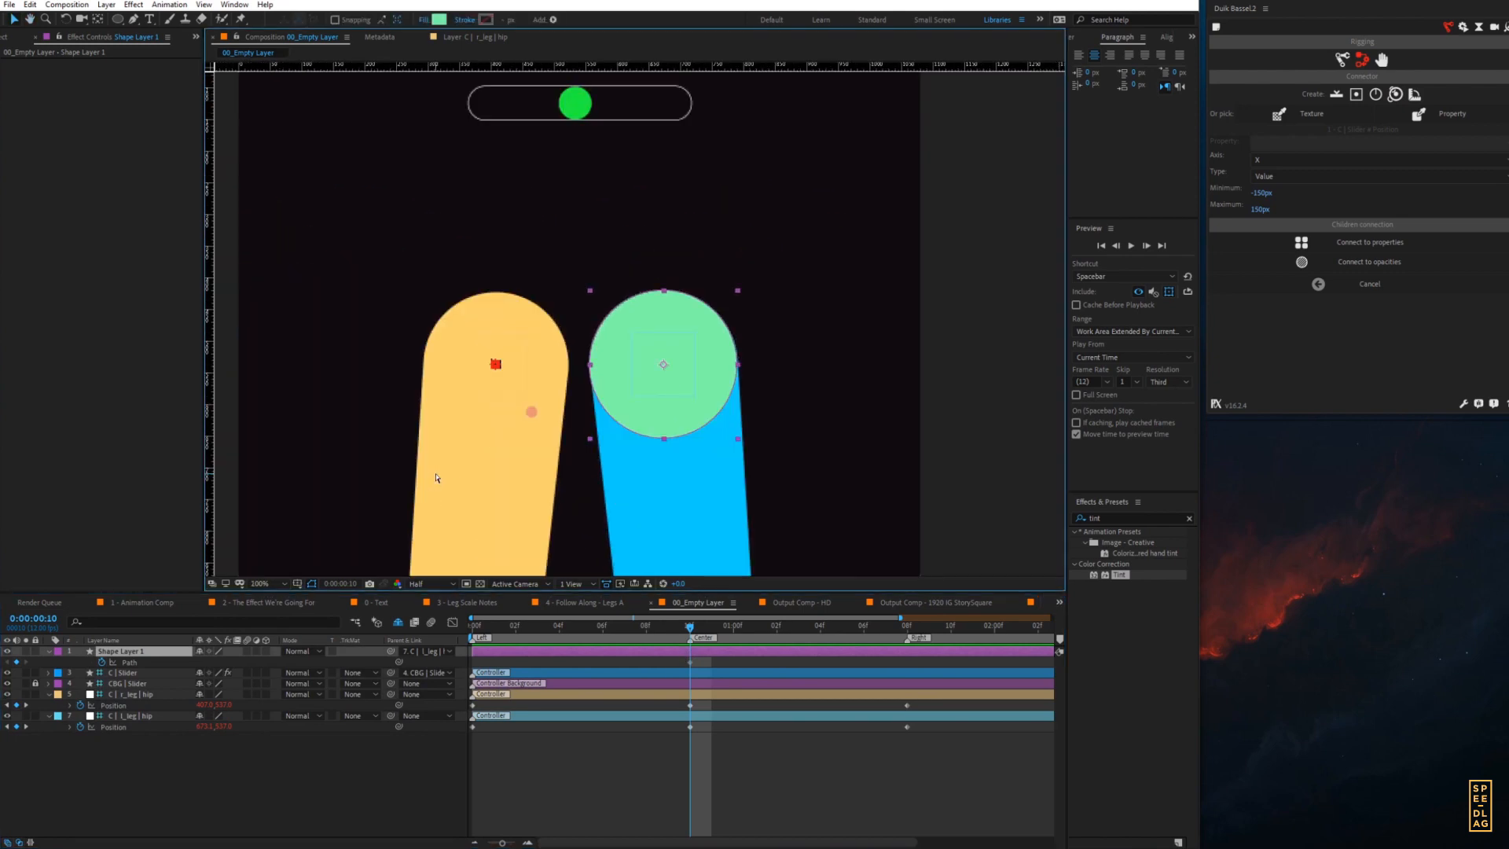
pyautogui.moveTo(632, 285); pyautogui.dragTo(627, 224)
pyautogui.moveTo(525, 77); pyautogui.dragTo(505, 151)
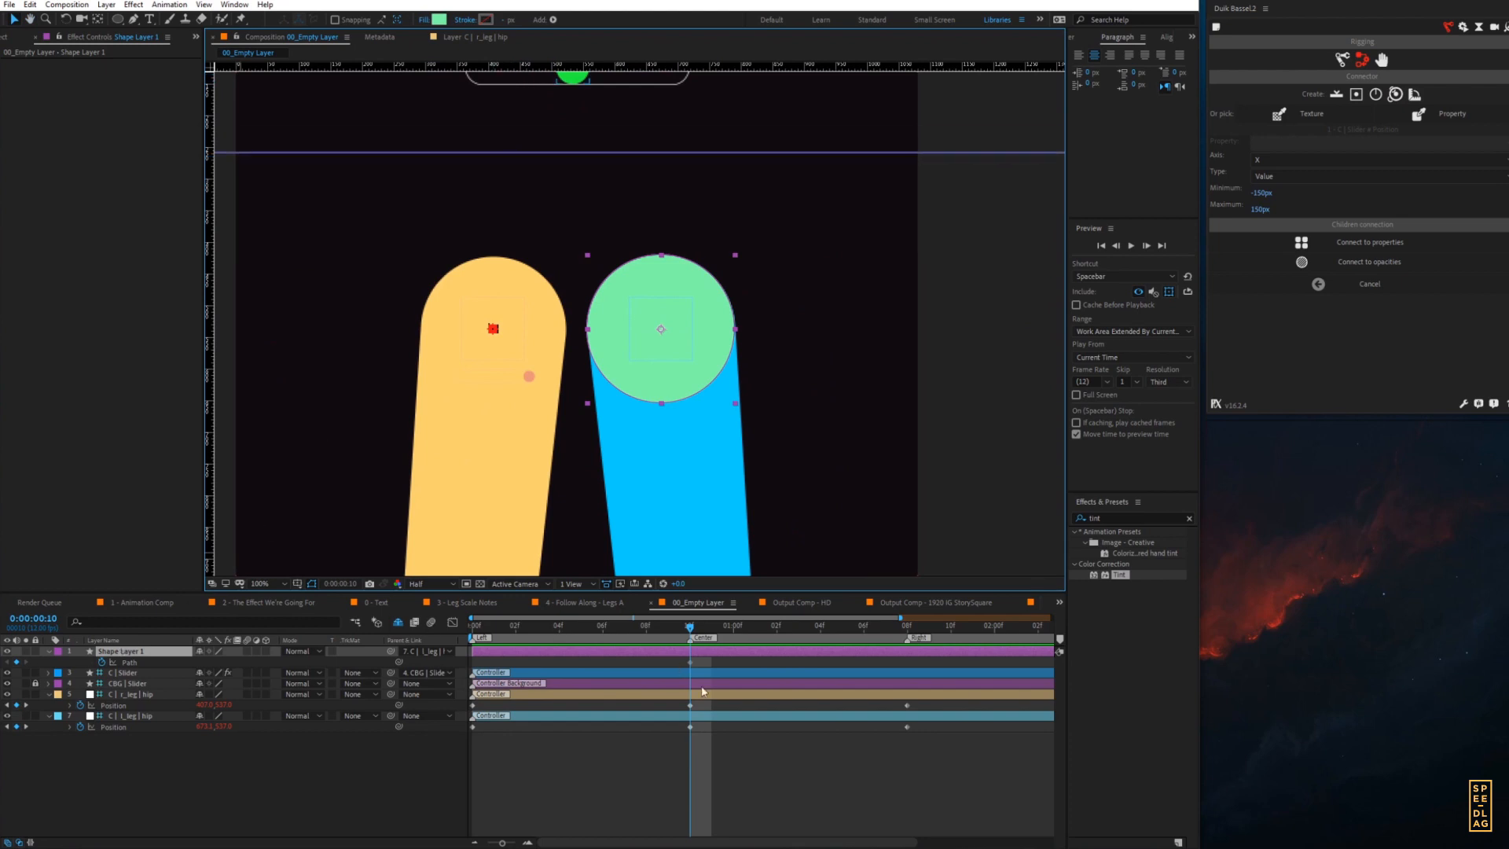
# - Add a vertex on the upper-left edge of the green circle's path with the Pen tool and raise it to the horizontal guide
pyautogui.moveTo(675, 659); pyautogui.dragTo(697, 666)
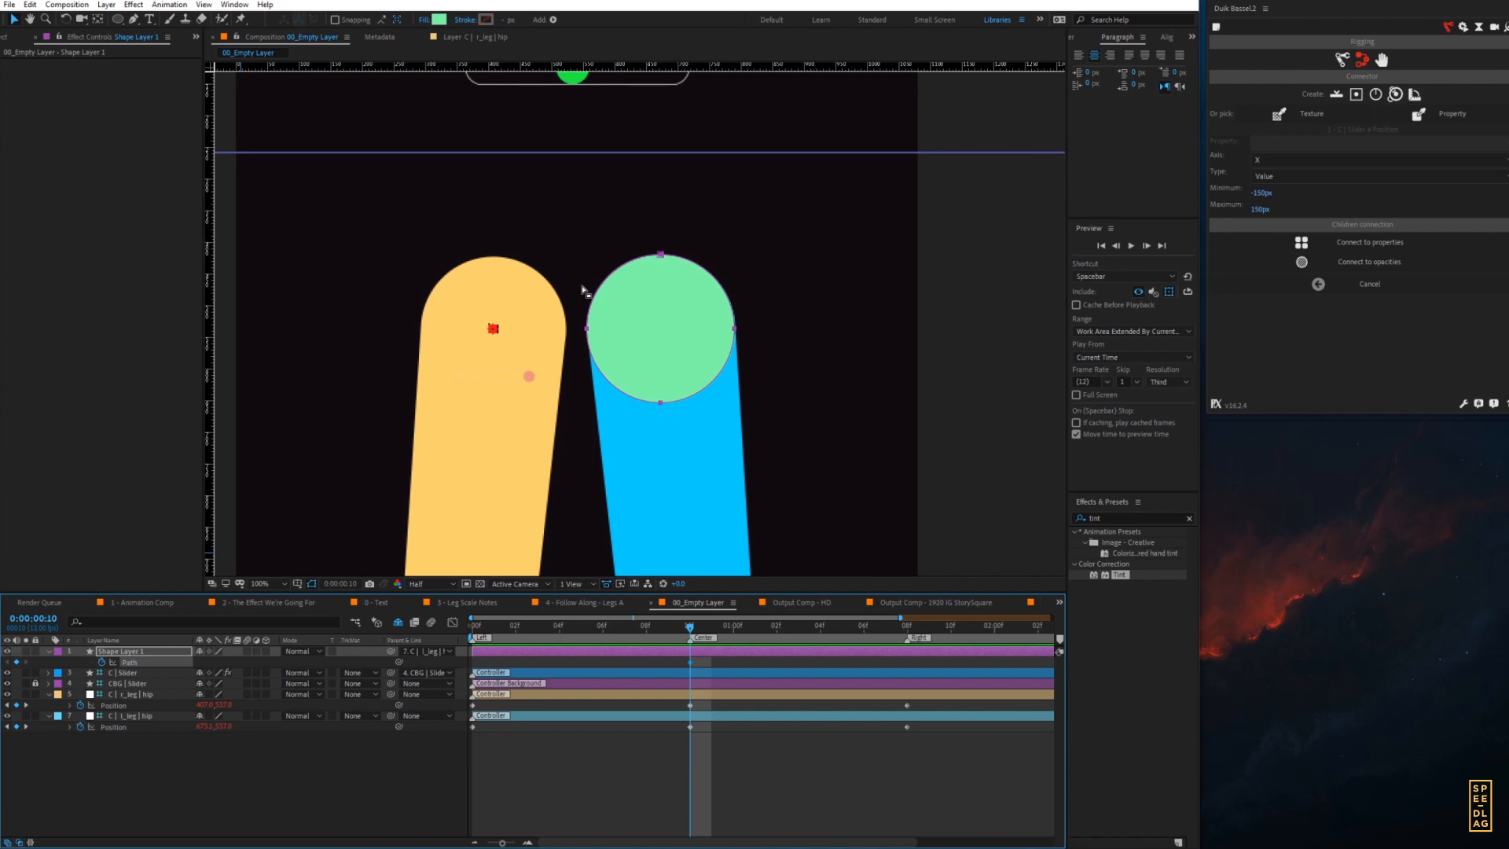
pyautogui.press('g')
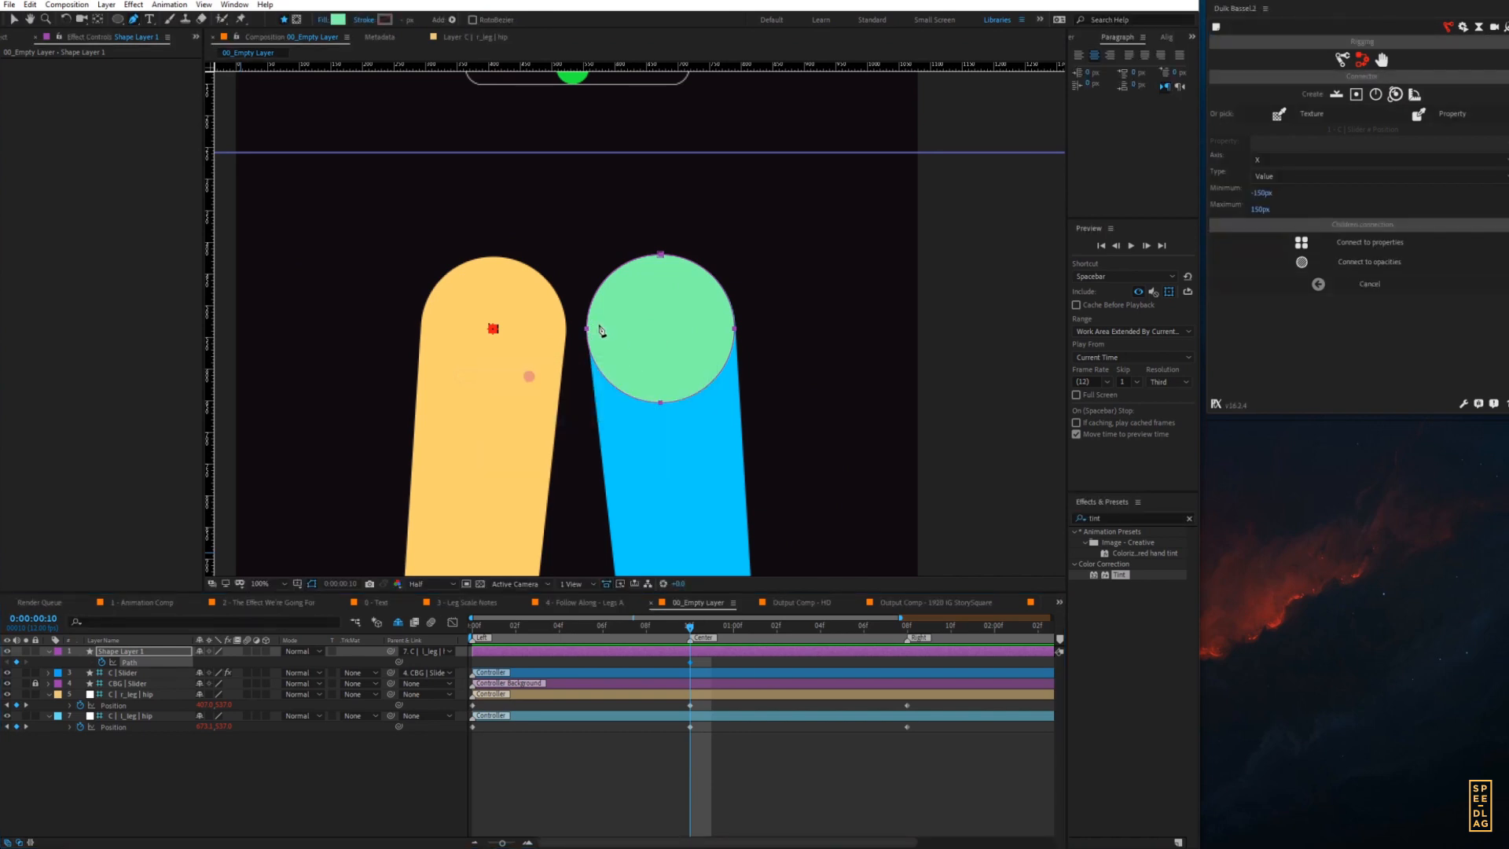
pyautogui.click(611, 275)
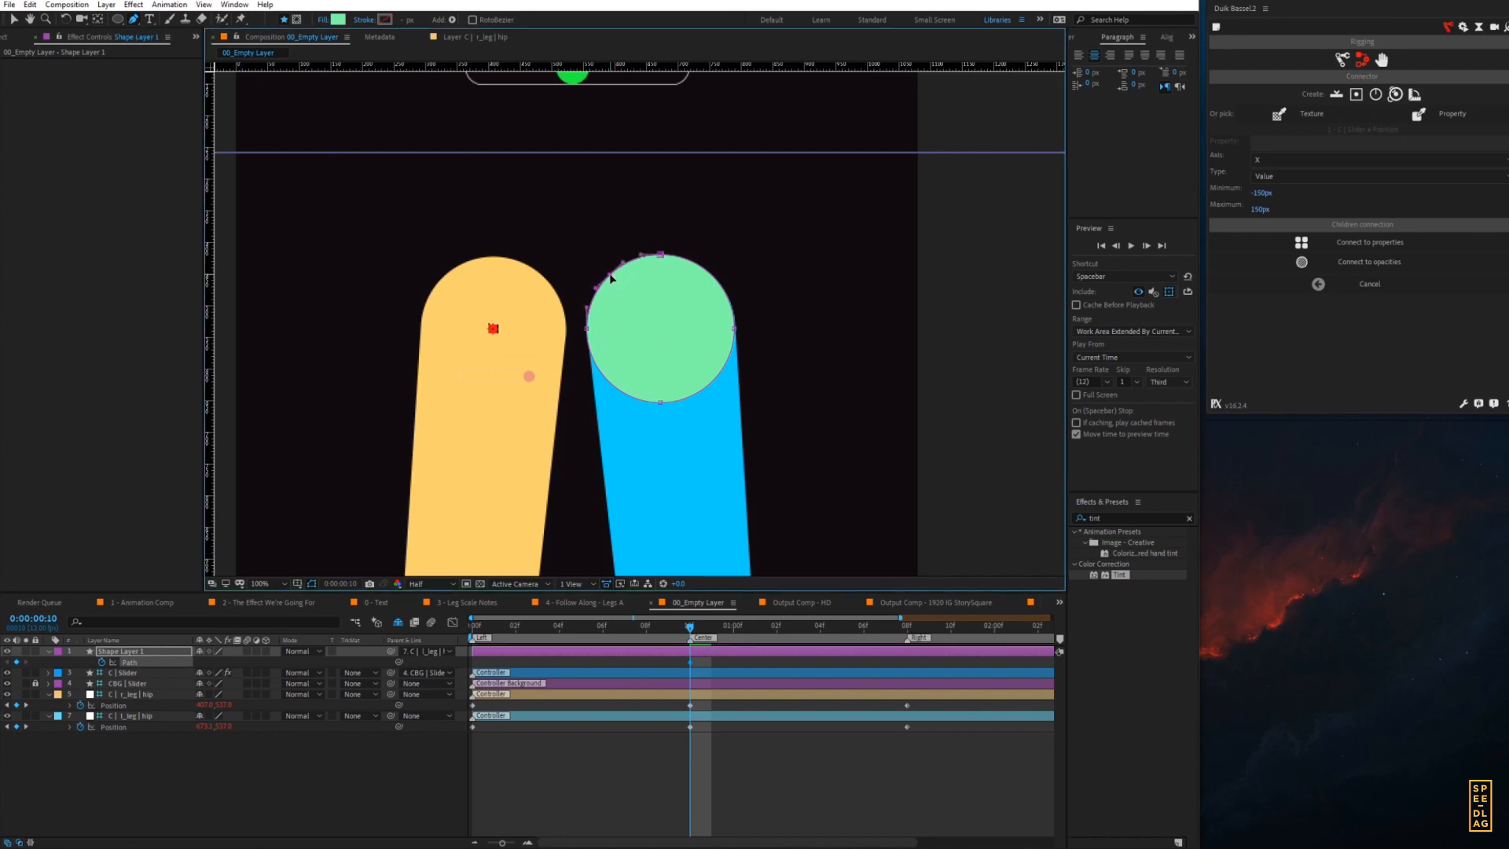
pyautogui.press('v')
pyautogui.moveTo(611, 275); pyautogui.dragTo(529, 152)
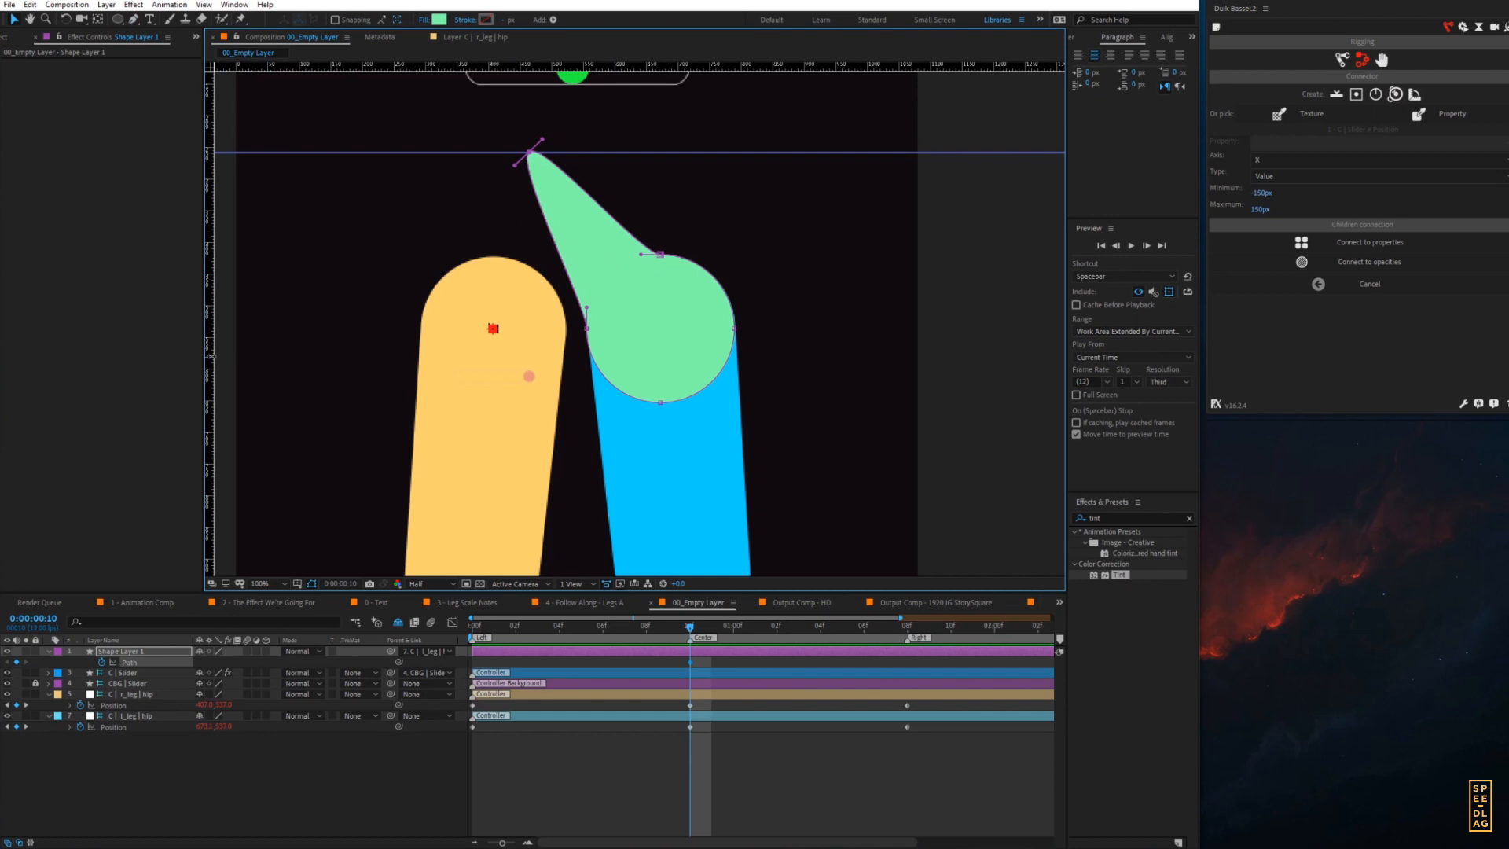
# - Add a vertical guide midway between the legs, then adjust the new vertex and raise the circle's top vertex to the horizontal guide
pyautogui.moveTo(210, 357); pyautogui.dragTo(576, 401)
pyautogui.moveTo(532, 153); pyautogui.dragTo(542, 151)
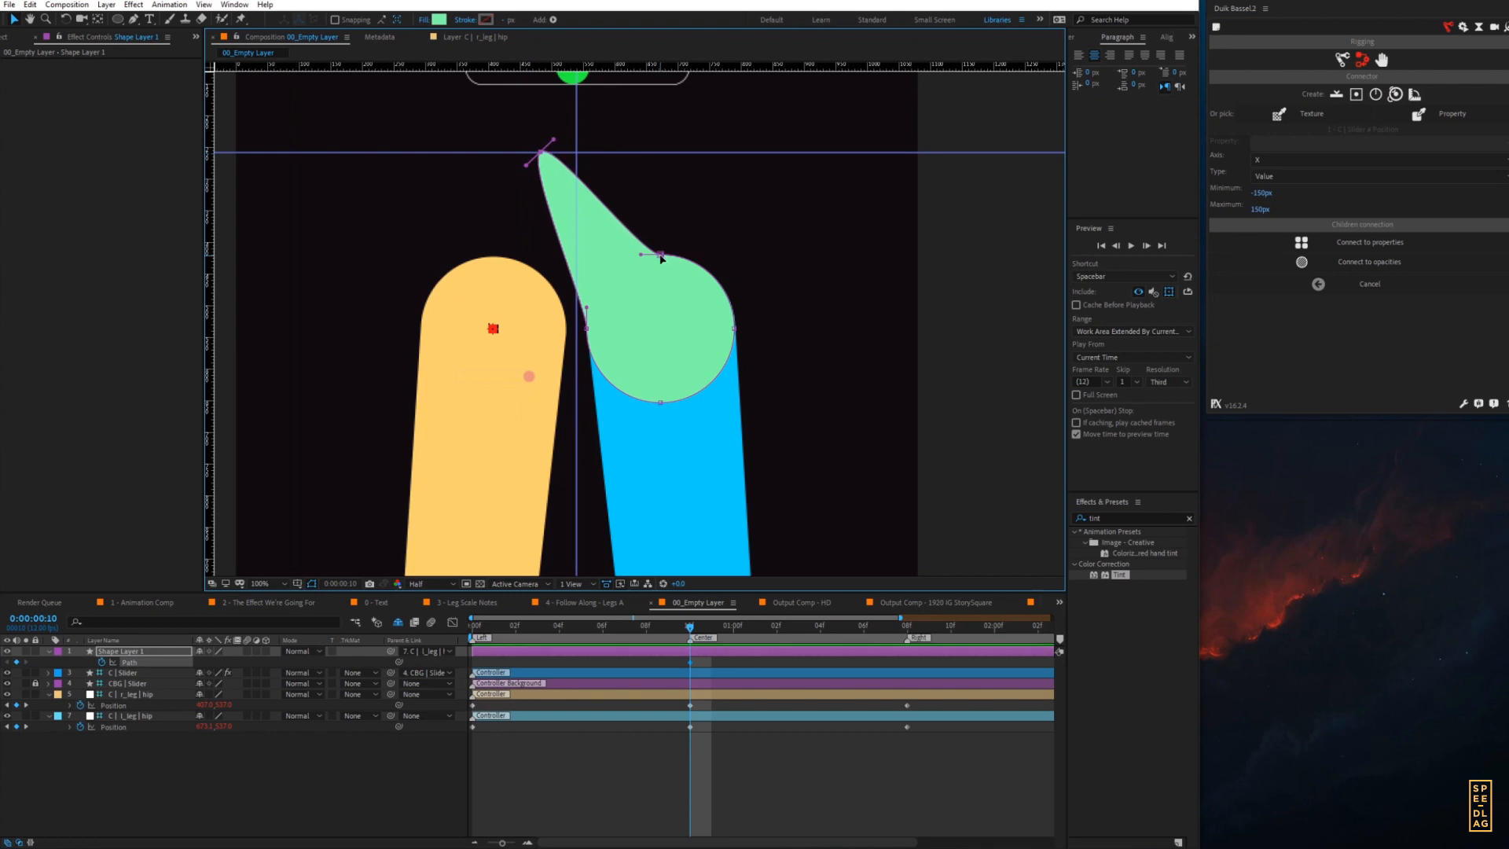
pyautogui.moveTo(661, 256); pyautogui.dragTo(660, 152)
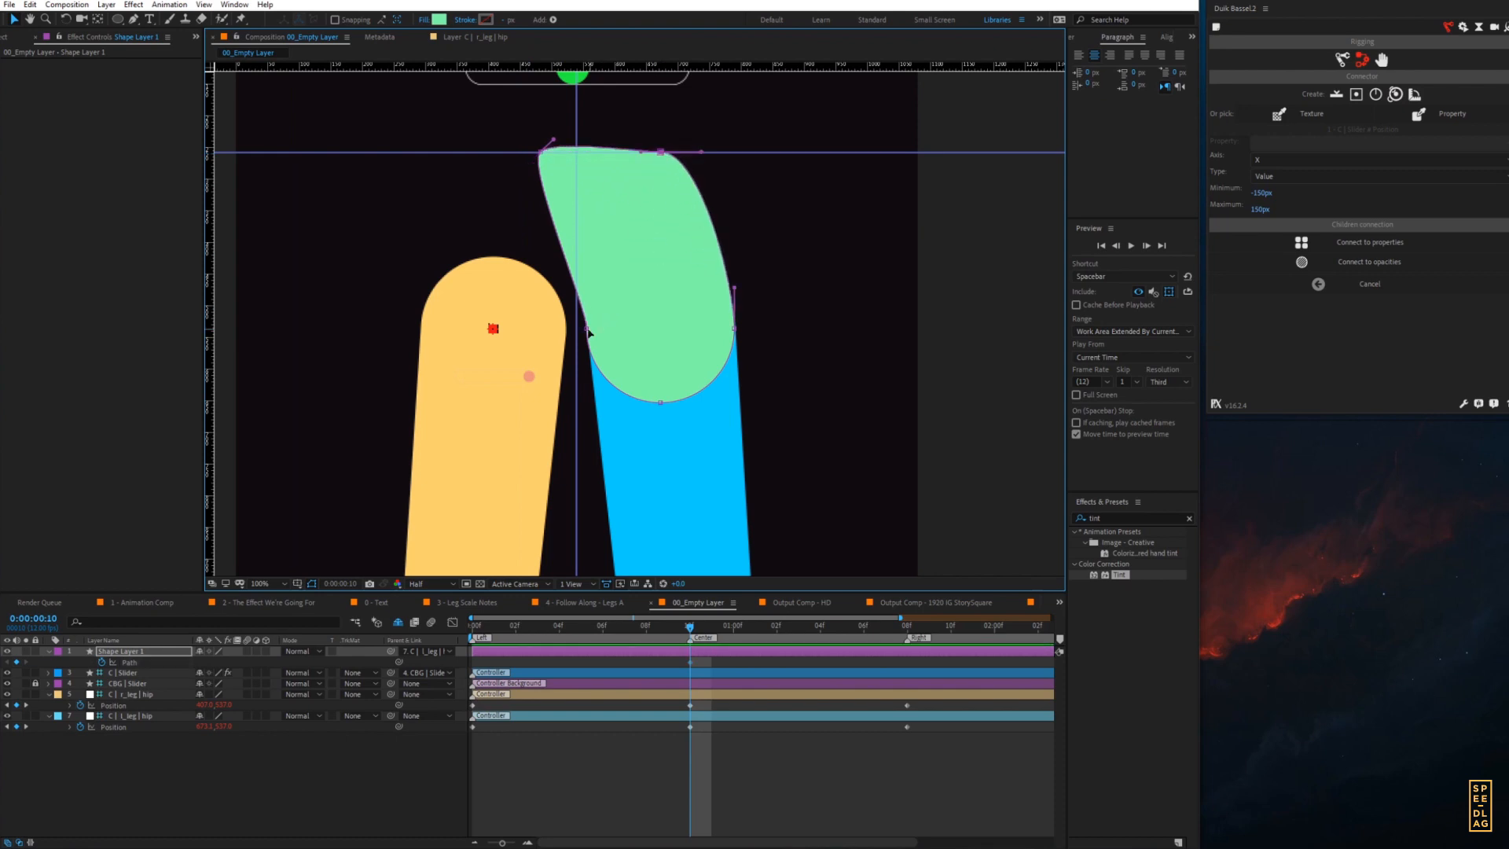
# - Pull the green shape's left vertex outward over the orange leg, adjust its handle, and add a horizontal guide along the shape's bottom
pyautogui.moveTo(587, 330); pyautogui.dragTo(531, 272)
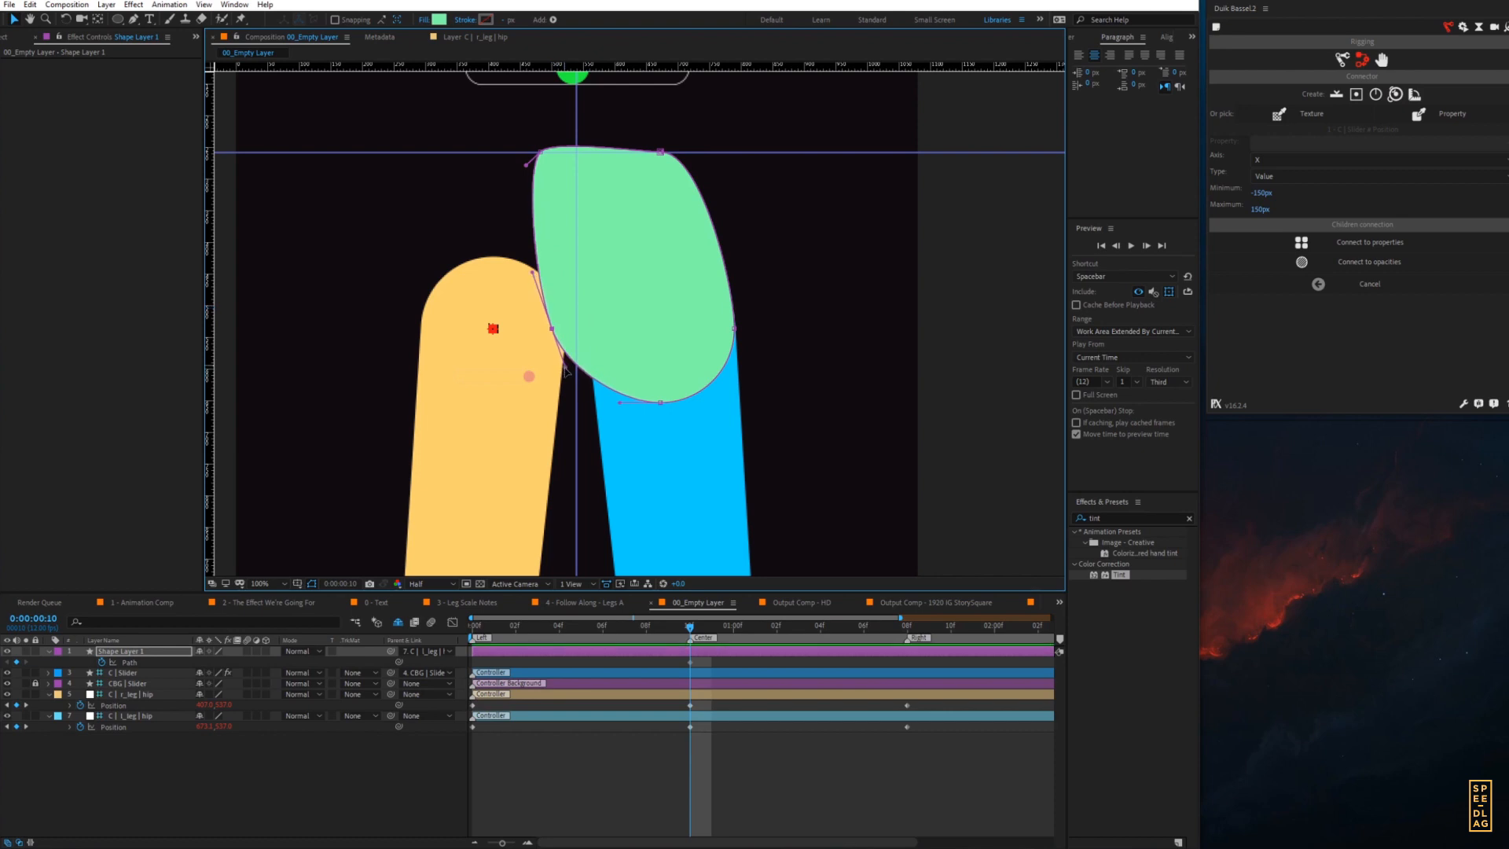
pyautogui.moveTo(566, 369); pyautogui.dragTo(575, 396)
pyautogui.moveTo(521, 65); pyautogui.dragTo(558, 402)
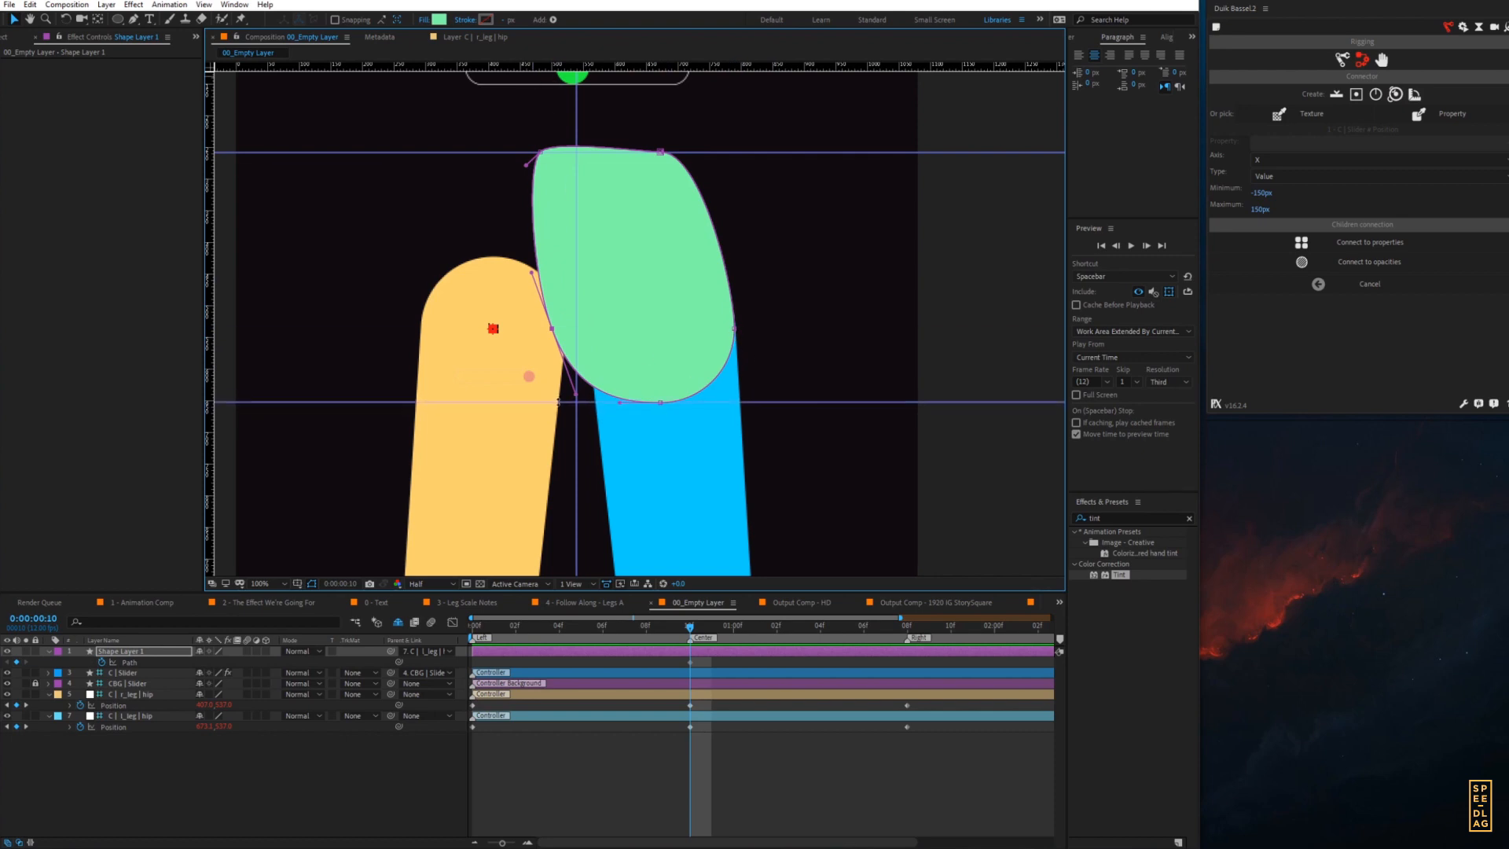
pyautogui.click(661, 402)
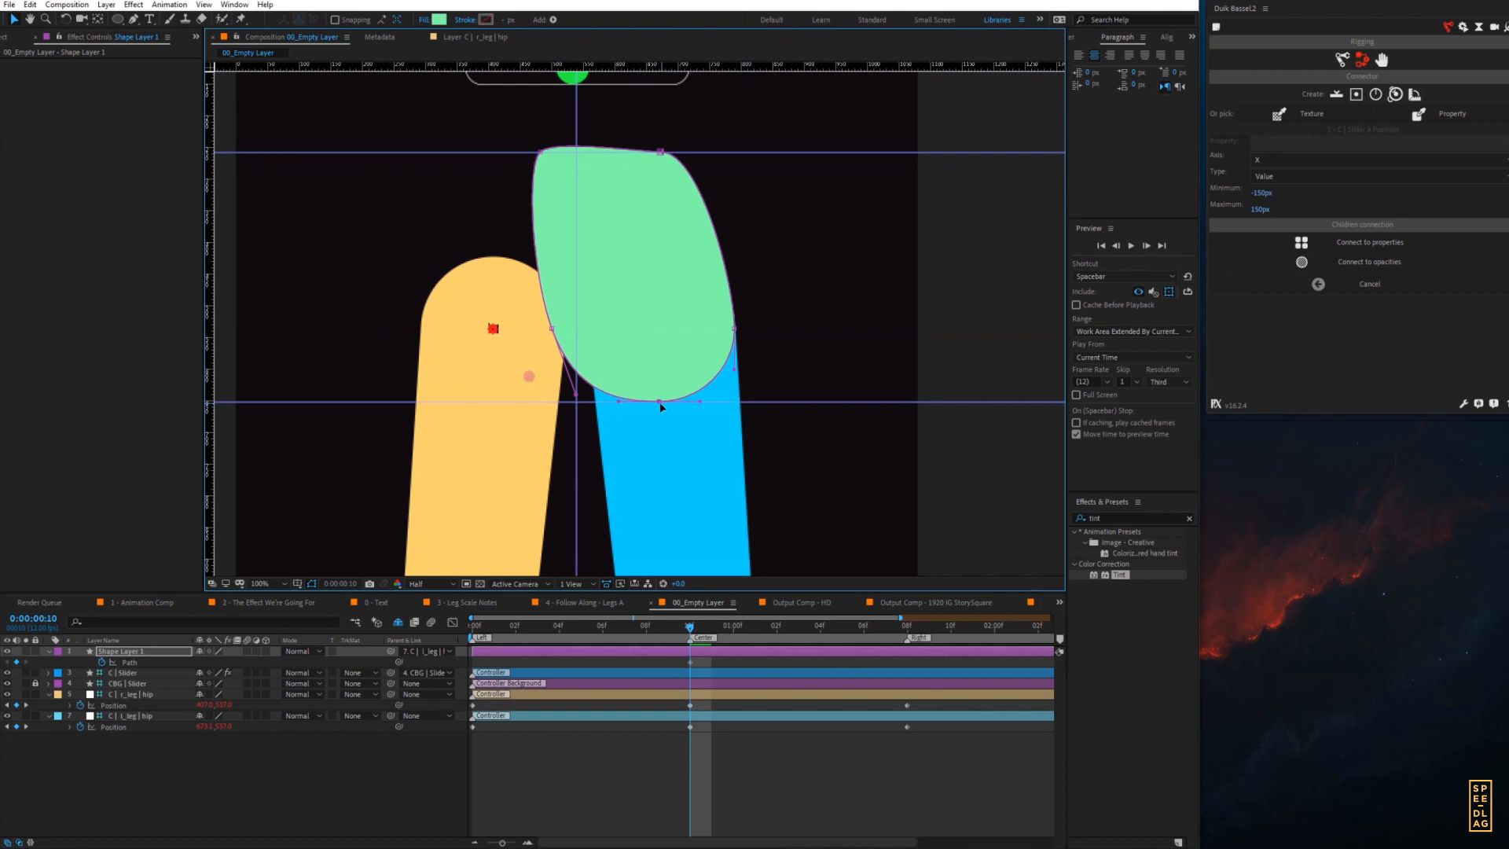
# - Align the handles of the two top vertices with the upper guide and shift the top-right vertex outward to form a flat top edge
pyautogui.click(541, 153)
pyautogui.moveTo(556, 138); pyautogui.dragTo(544, 151)
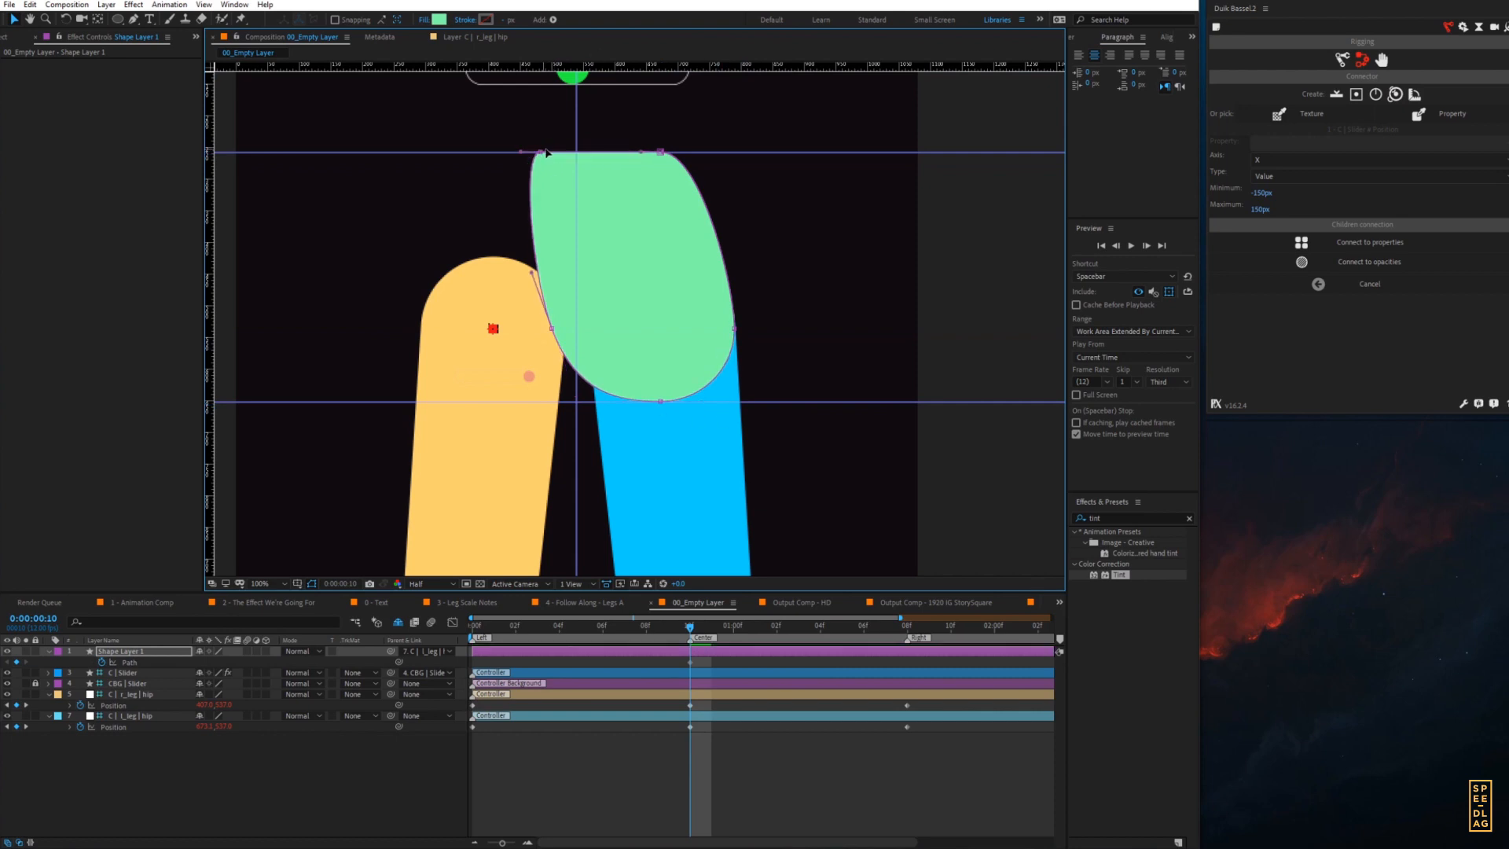
pyautogui.click(660, 153)
pyautogui.moveTo(701, 160); pyautogui.dragTo(660, 152)
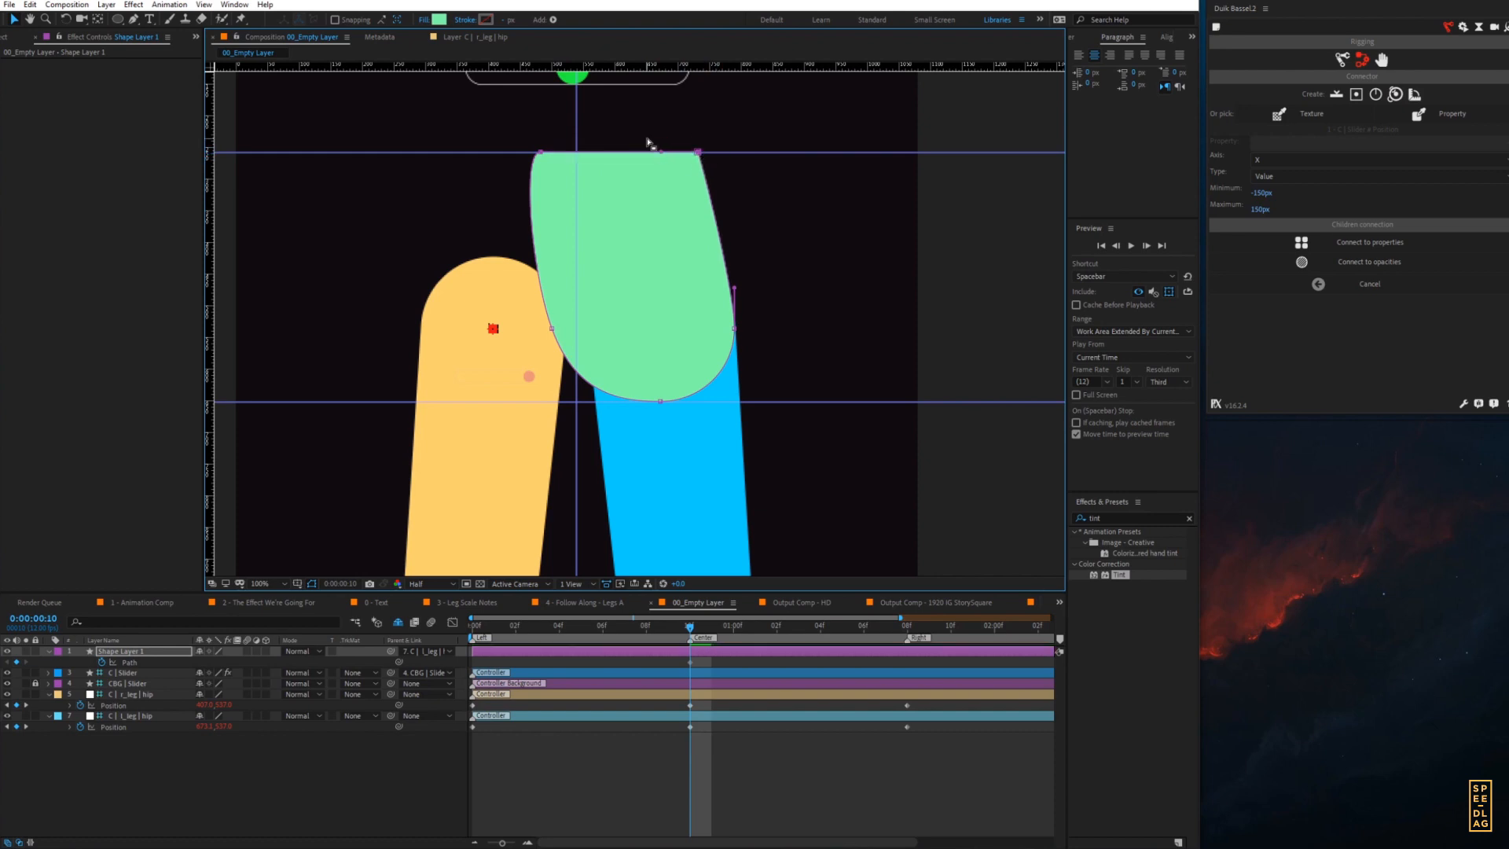
# - Refine the green shape's left side by adjusting its left vertex and upper handle, then deselect the path
pyautogui.moveTo(552, 329); pyautogui.dragTo(549, 328)
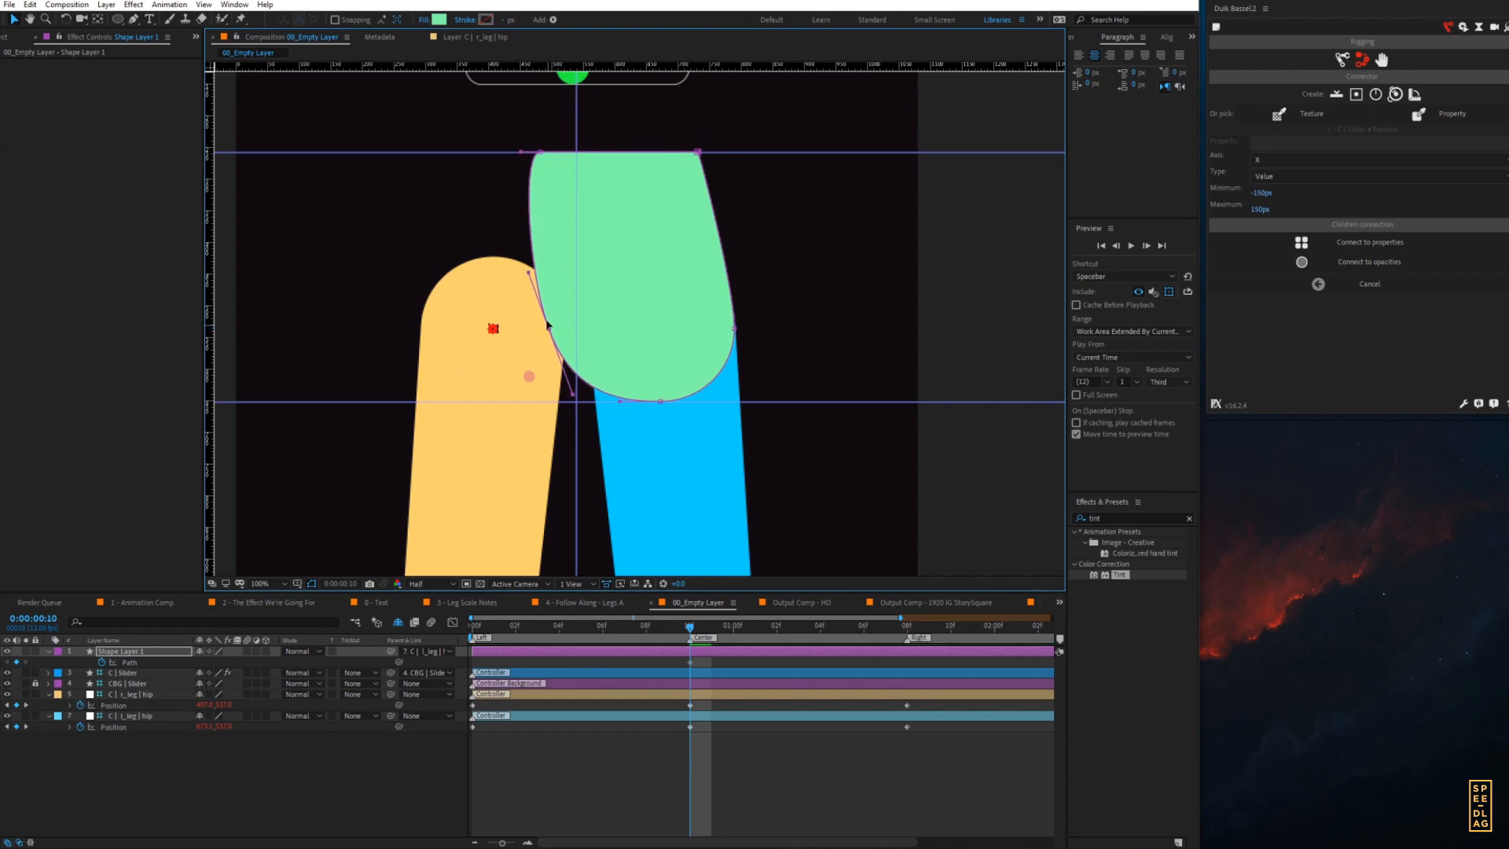
pyautogui.moveTo(529, 273); pyautogui.dragTo(544, 330)
pyautogui.click(638, 776)
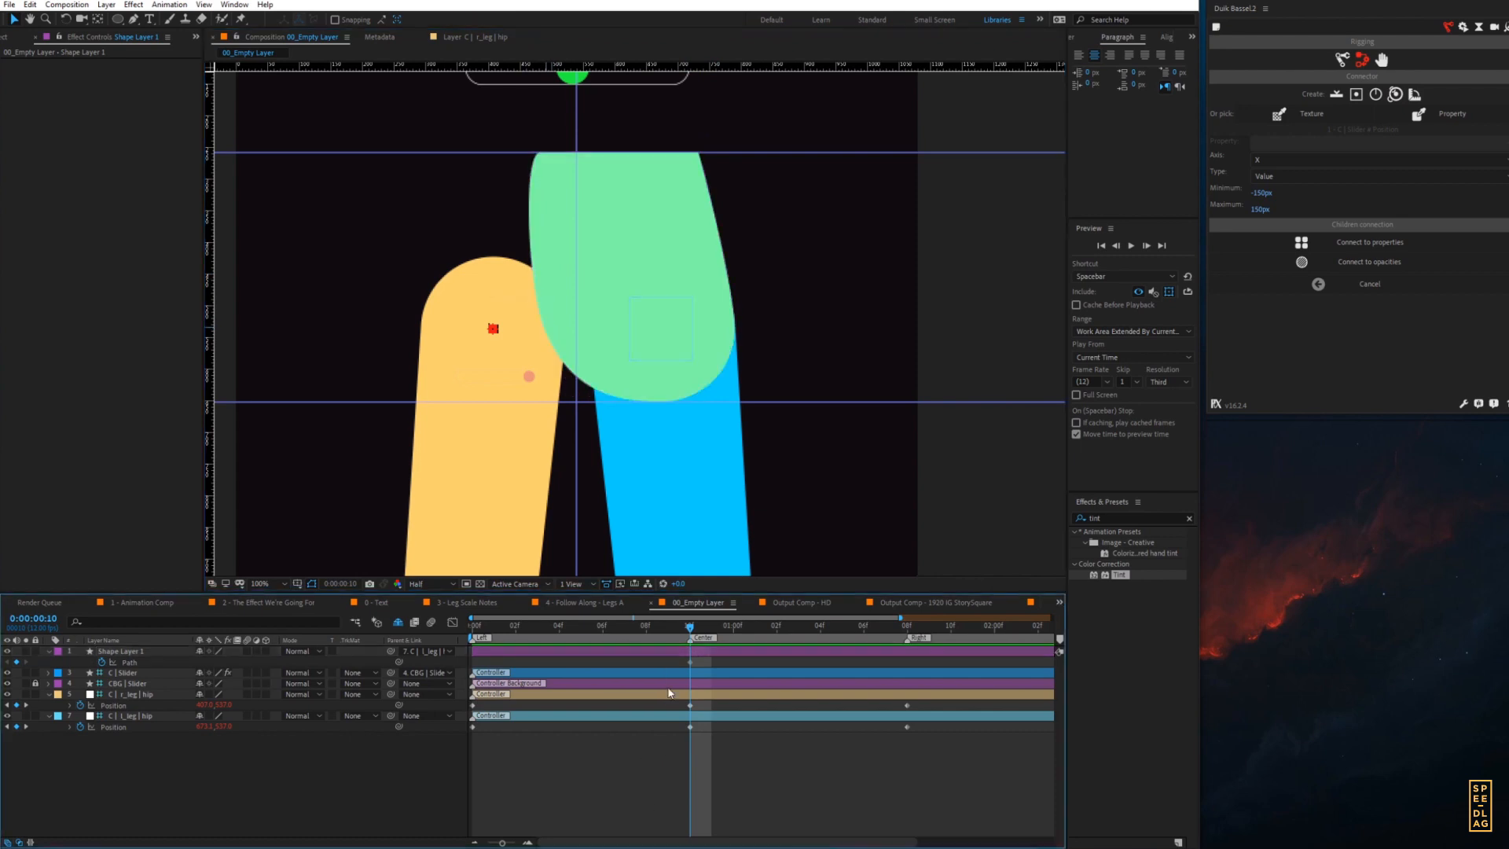
# - Unparent Shape Layer 1 from the C | l_leg | hip controller by setting its parent to None
pyautogui.click(690, 661)
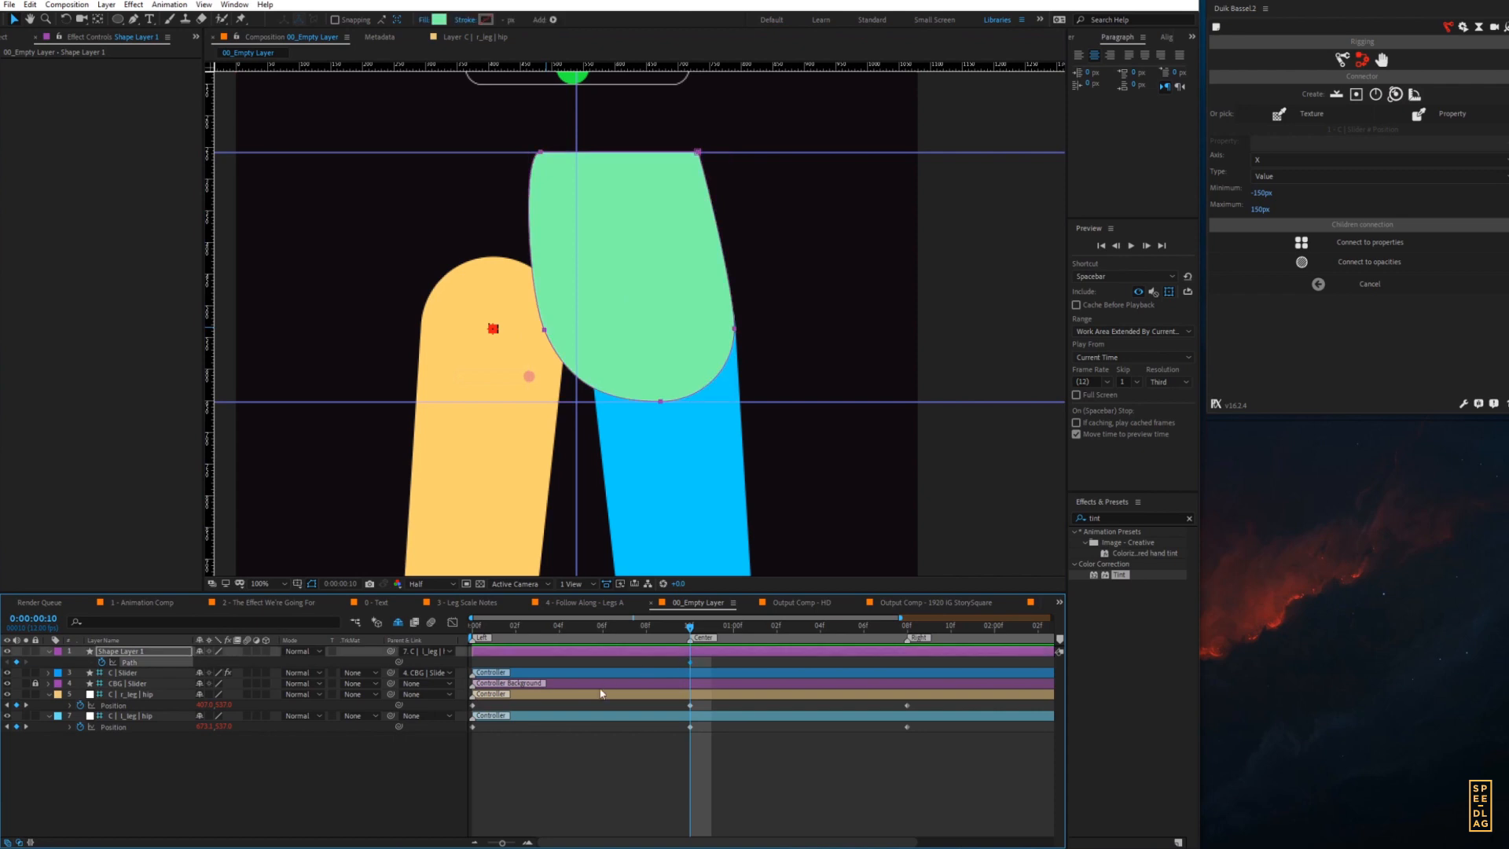
pyautogui.click(416, 649)
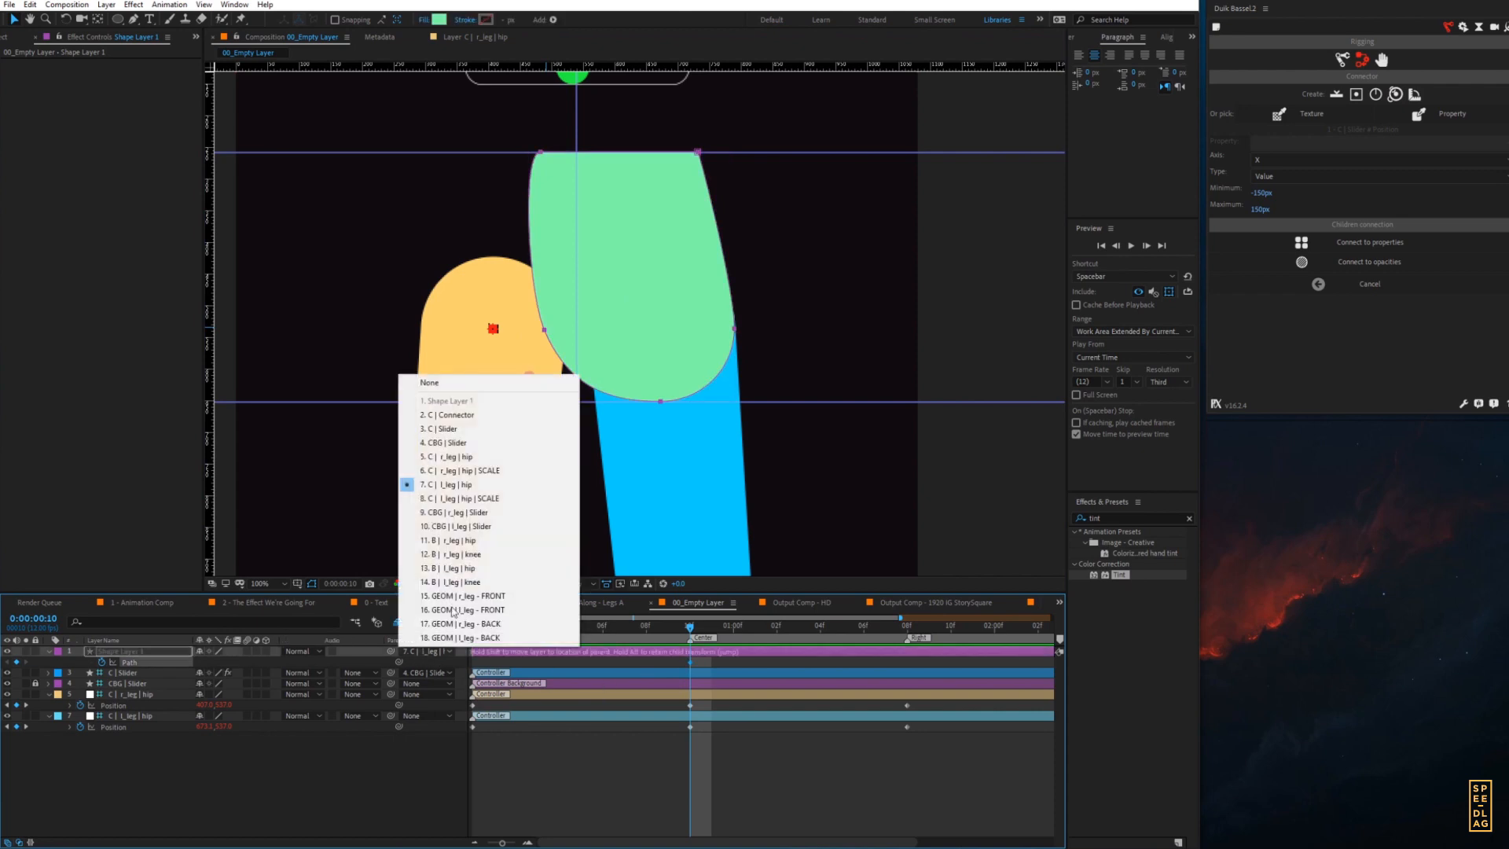
pyautogui.click(442, 383)
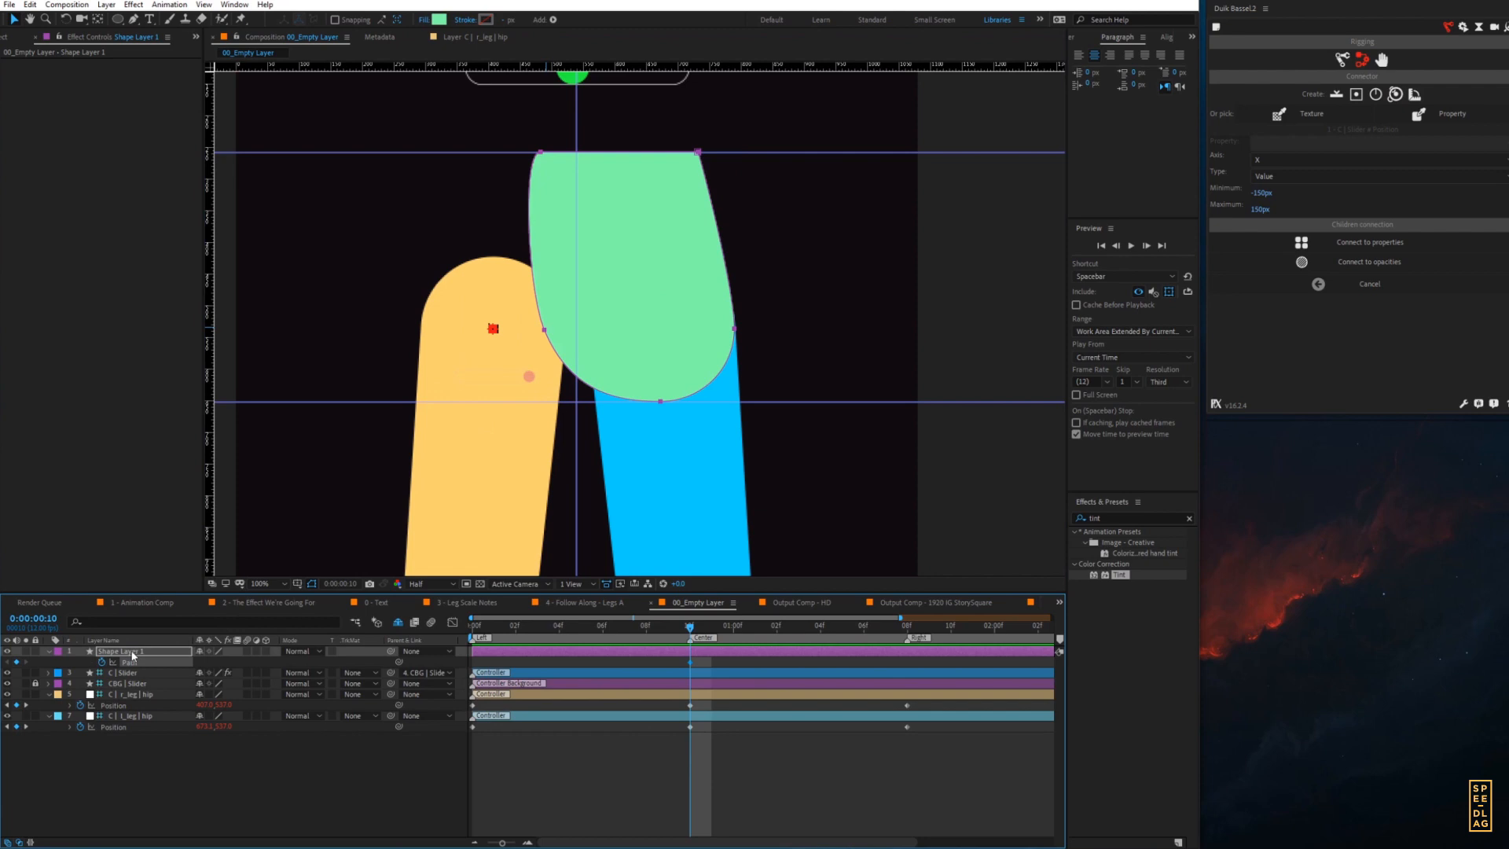
# - Keyframe the Position of Shape Layer 1 at the Center marker and show all its keyframed properties
pyautogui.click(620, 663)
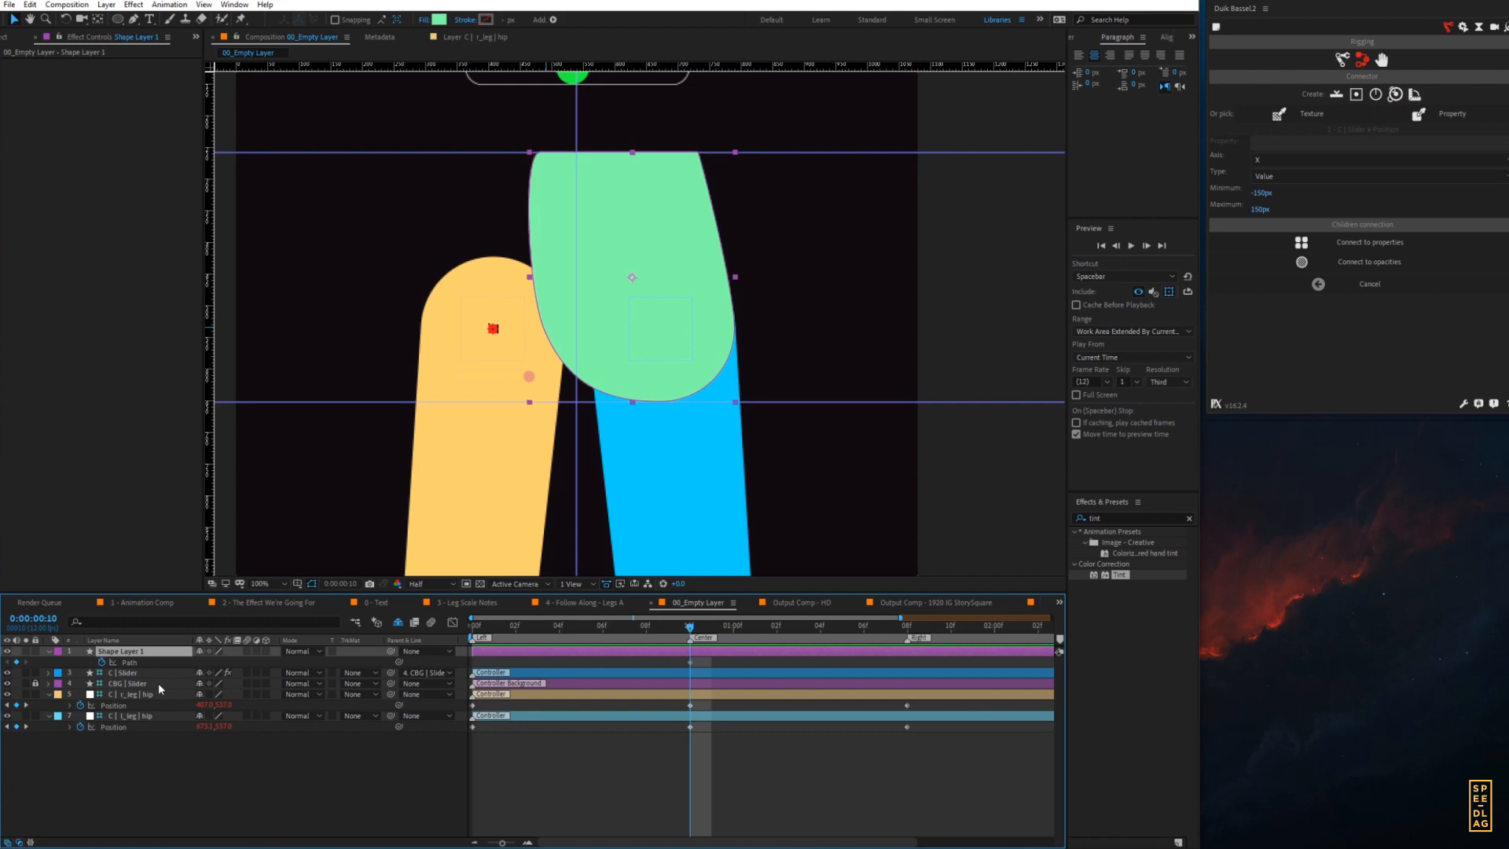
pyautogui.press('p')
pyautogui.click(80, 662)
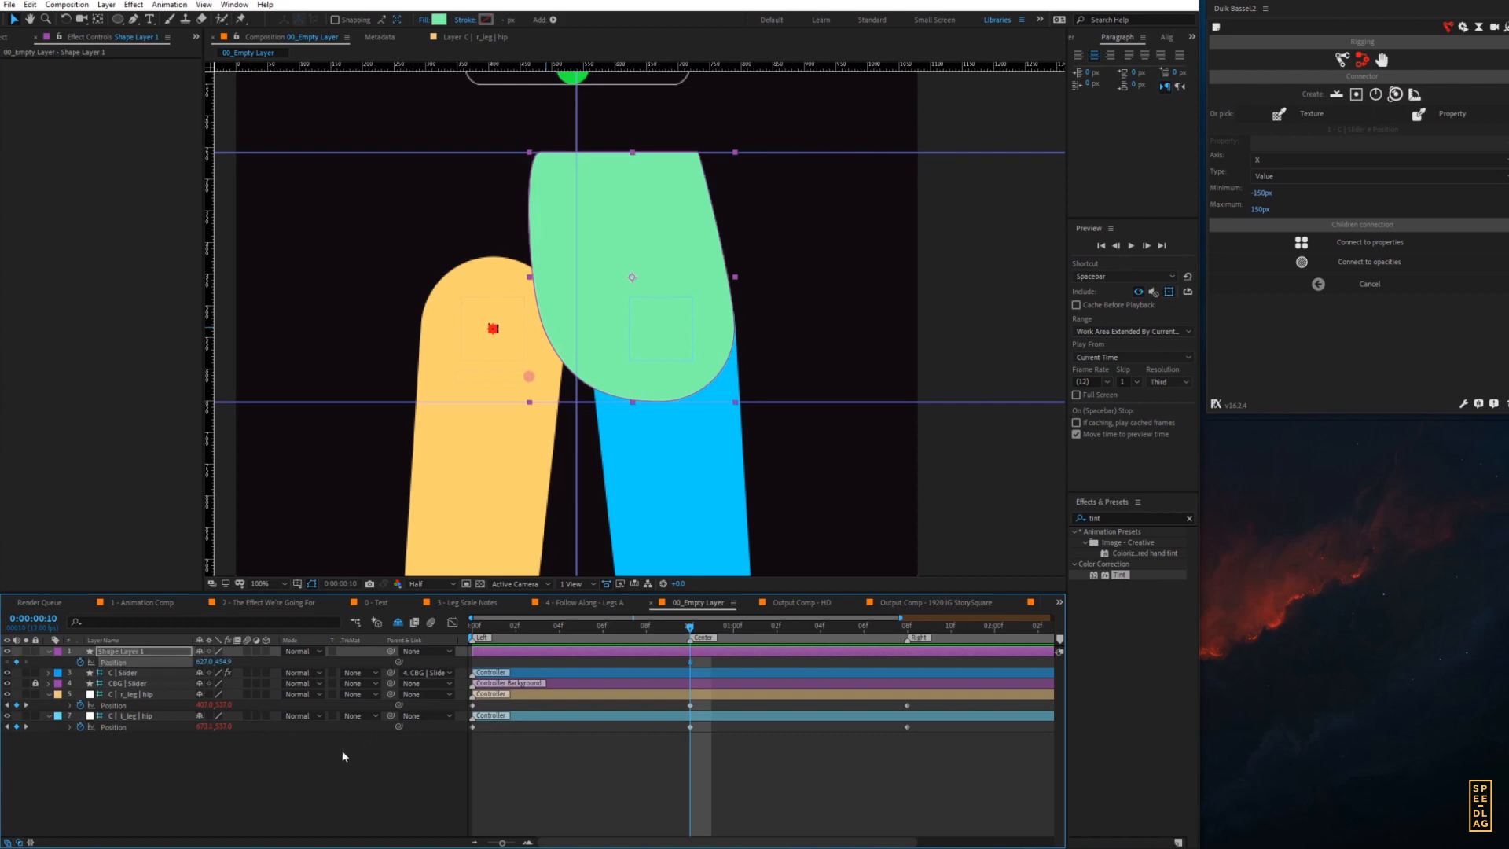
pyautogui.press('u')
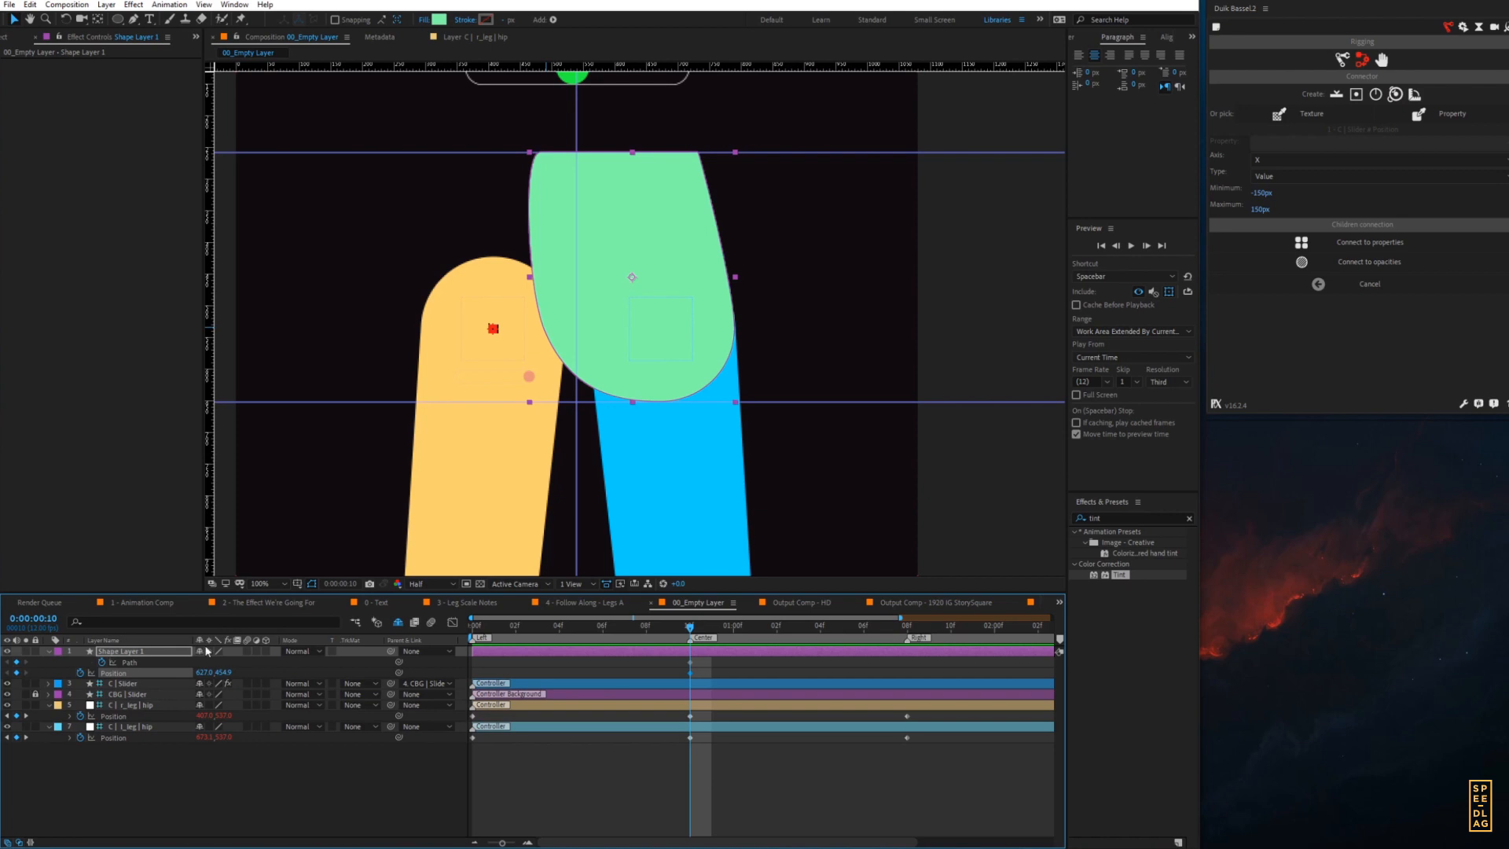
# - Rename Shape Layer 1 as GEOM | l_hip
pyautogui.click(128, 653)
pyautogui.press('Return')
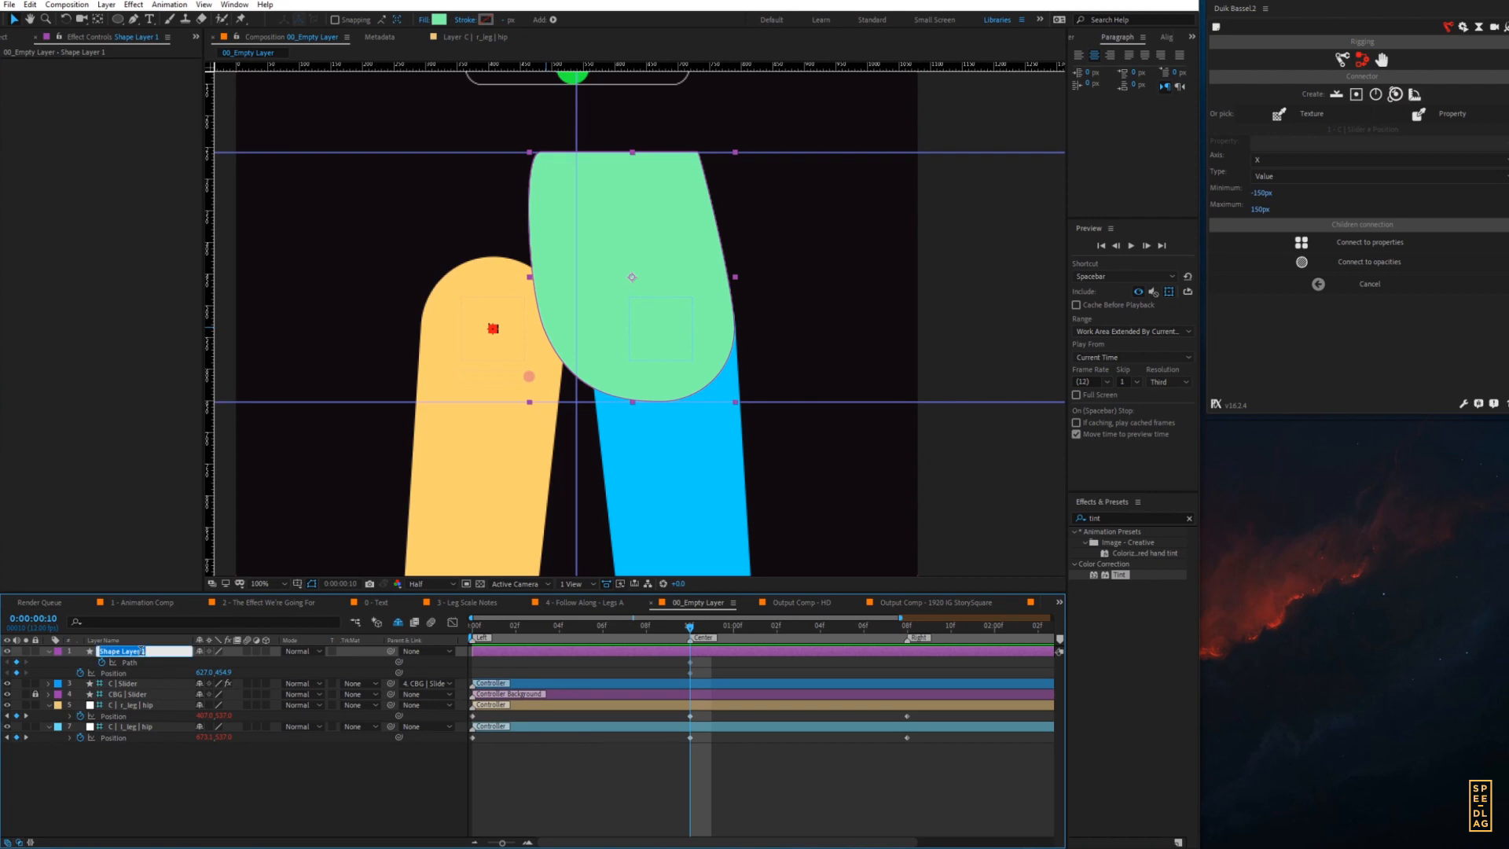
pyautogui.write('GEOM |')
pyautogui.write('l_hip')
pyautogui.press('Return')
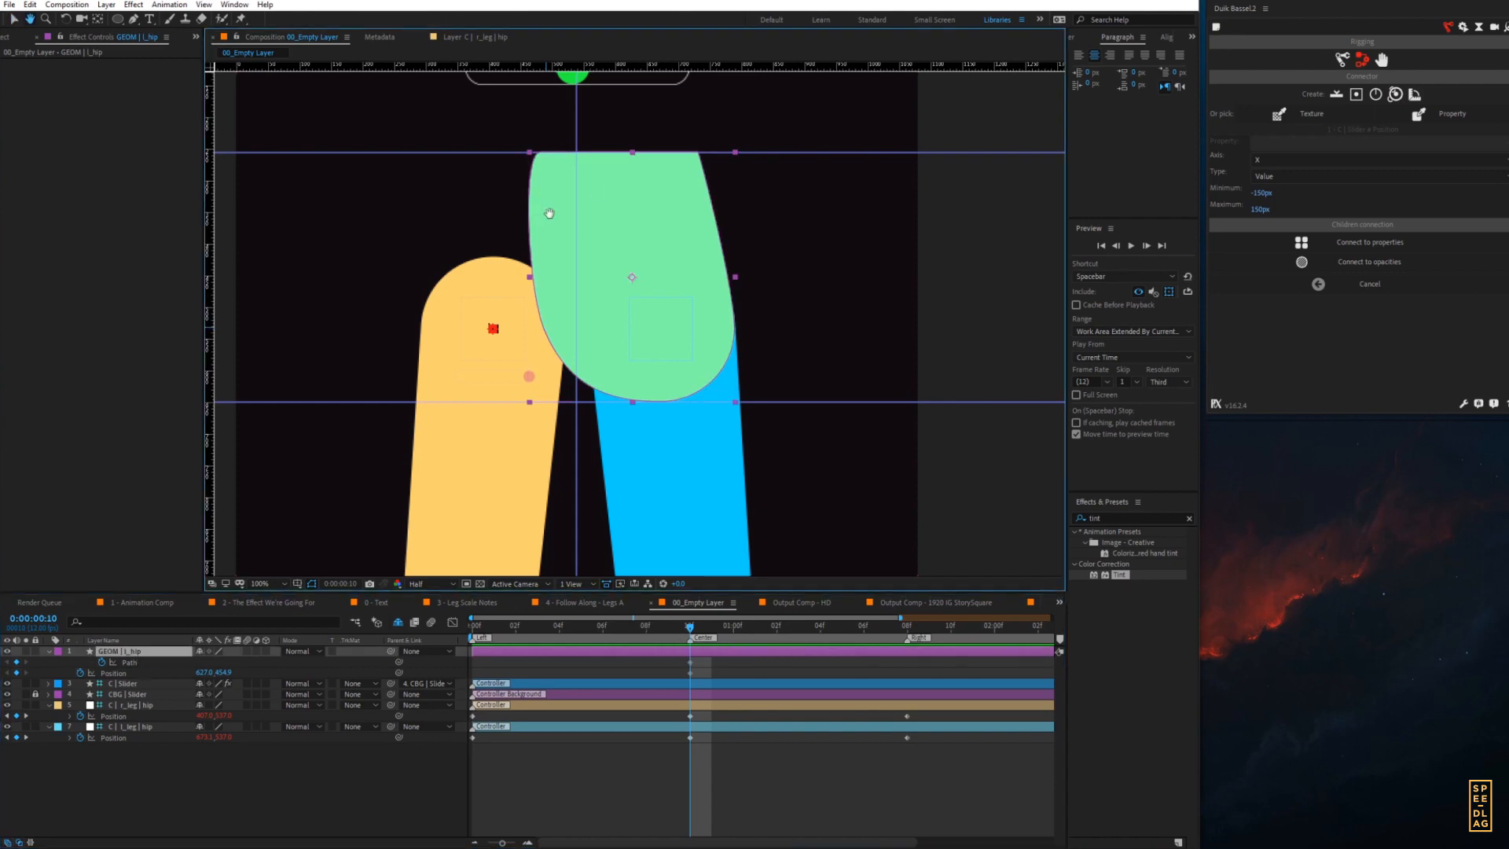
# - At the Left marker, move the slider handle to its left end and set the keyframed X Position of C | Slider to -150
pyautogui.scroll(3, 562, 189)
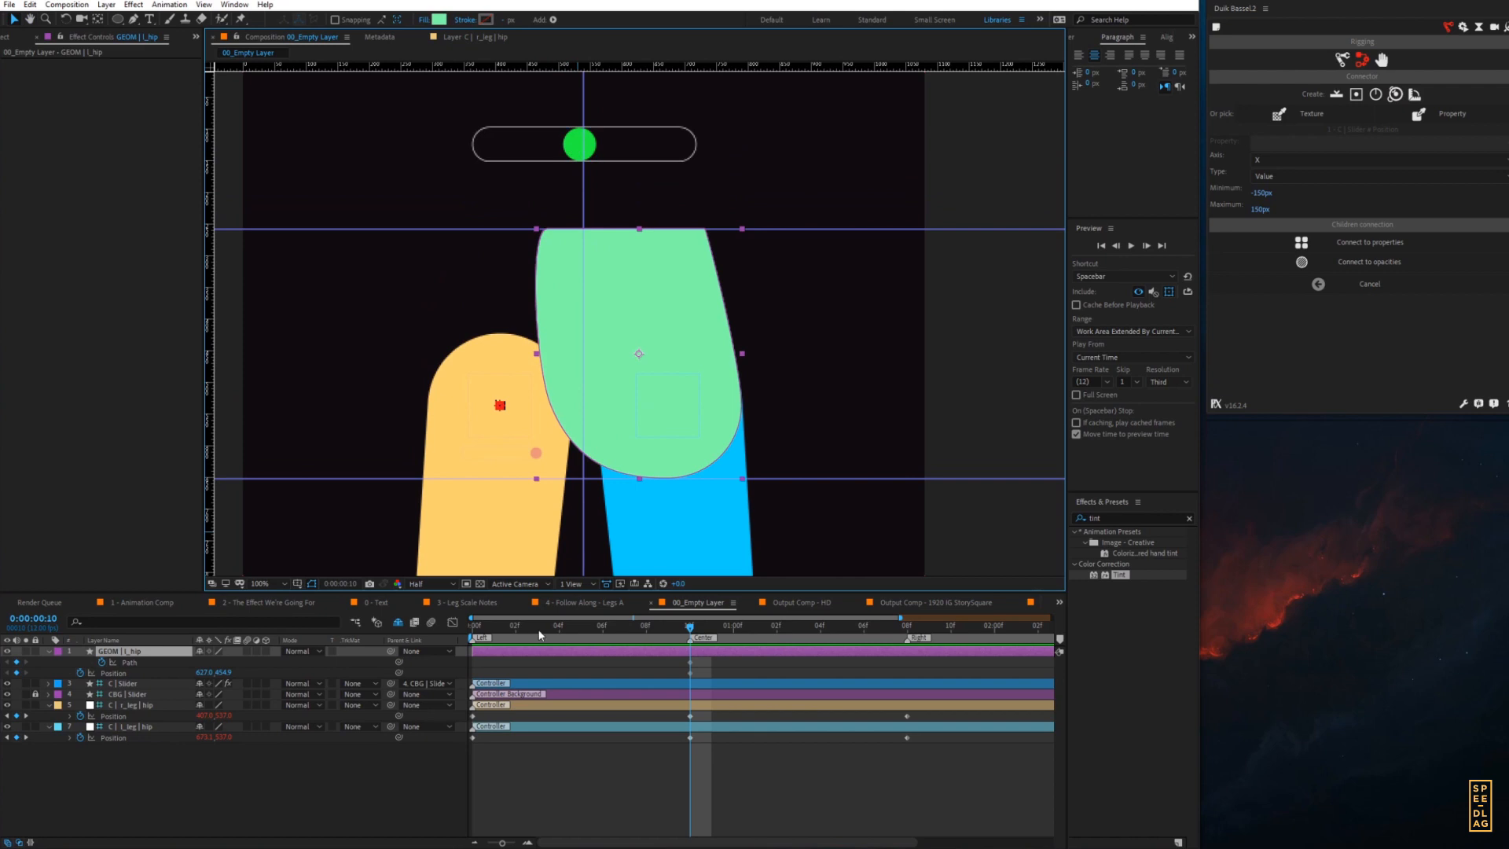
pyautogui.click(479, 626)
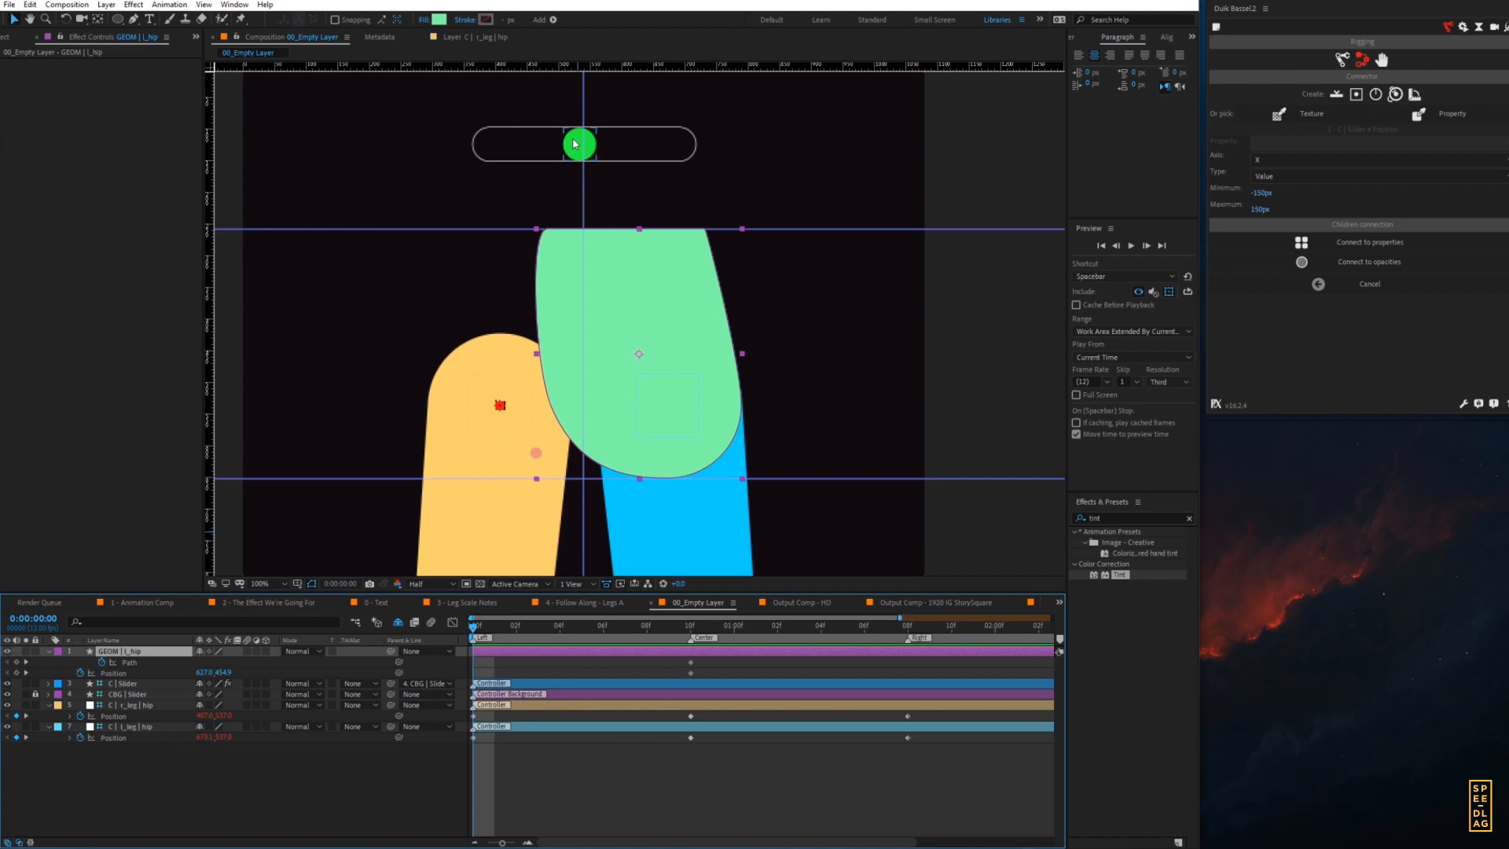
pyautogui.moveTo(574, 147); pyautogui.dragTo(483, 157)
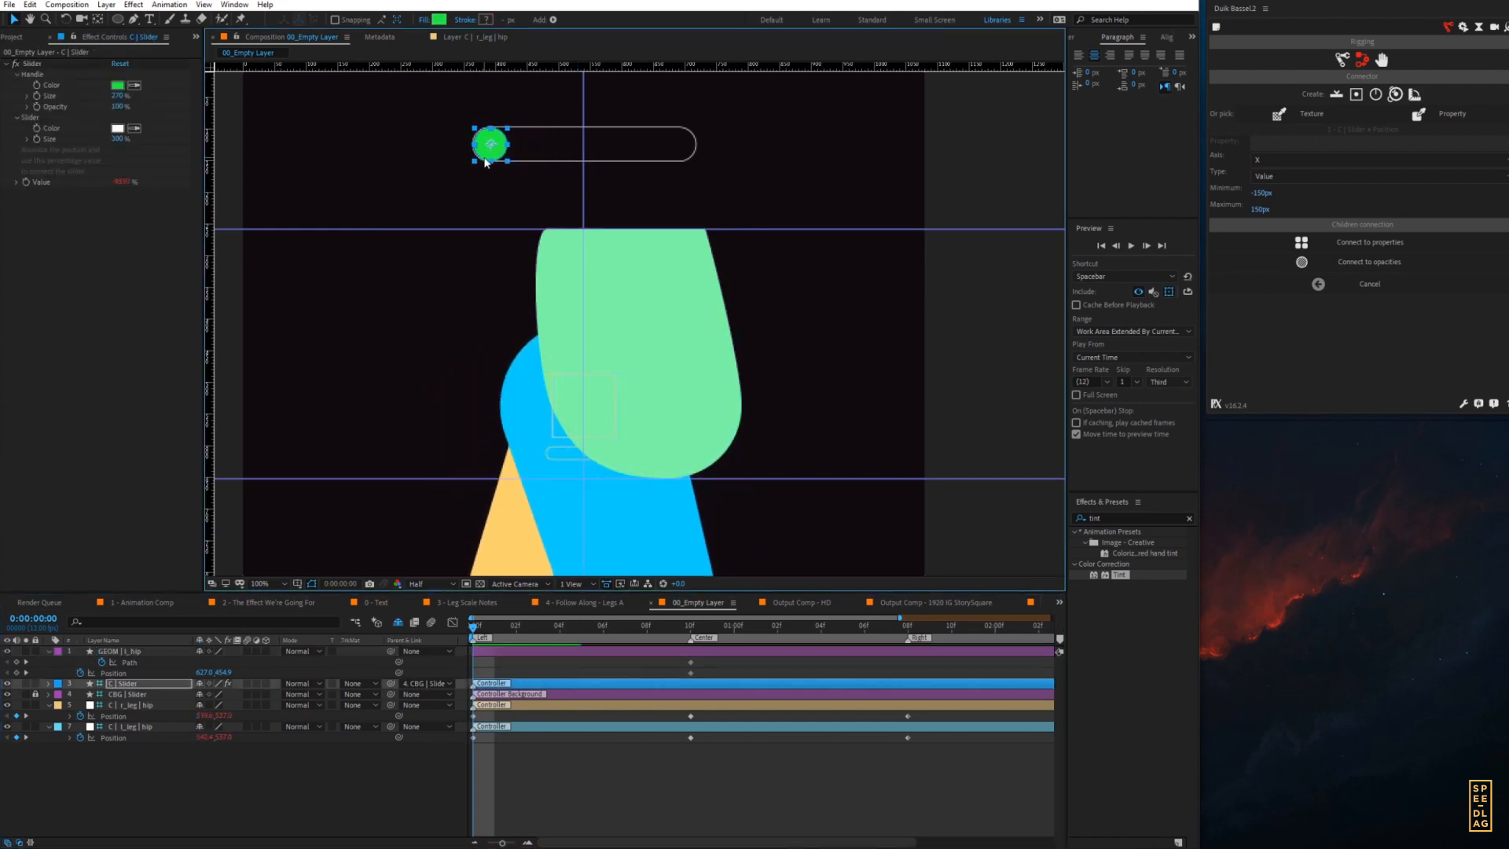
pyautogui.press('p')
pyautogui.click(209, 695)
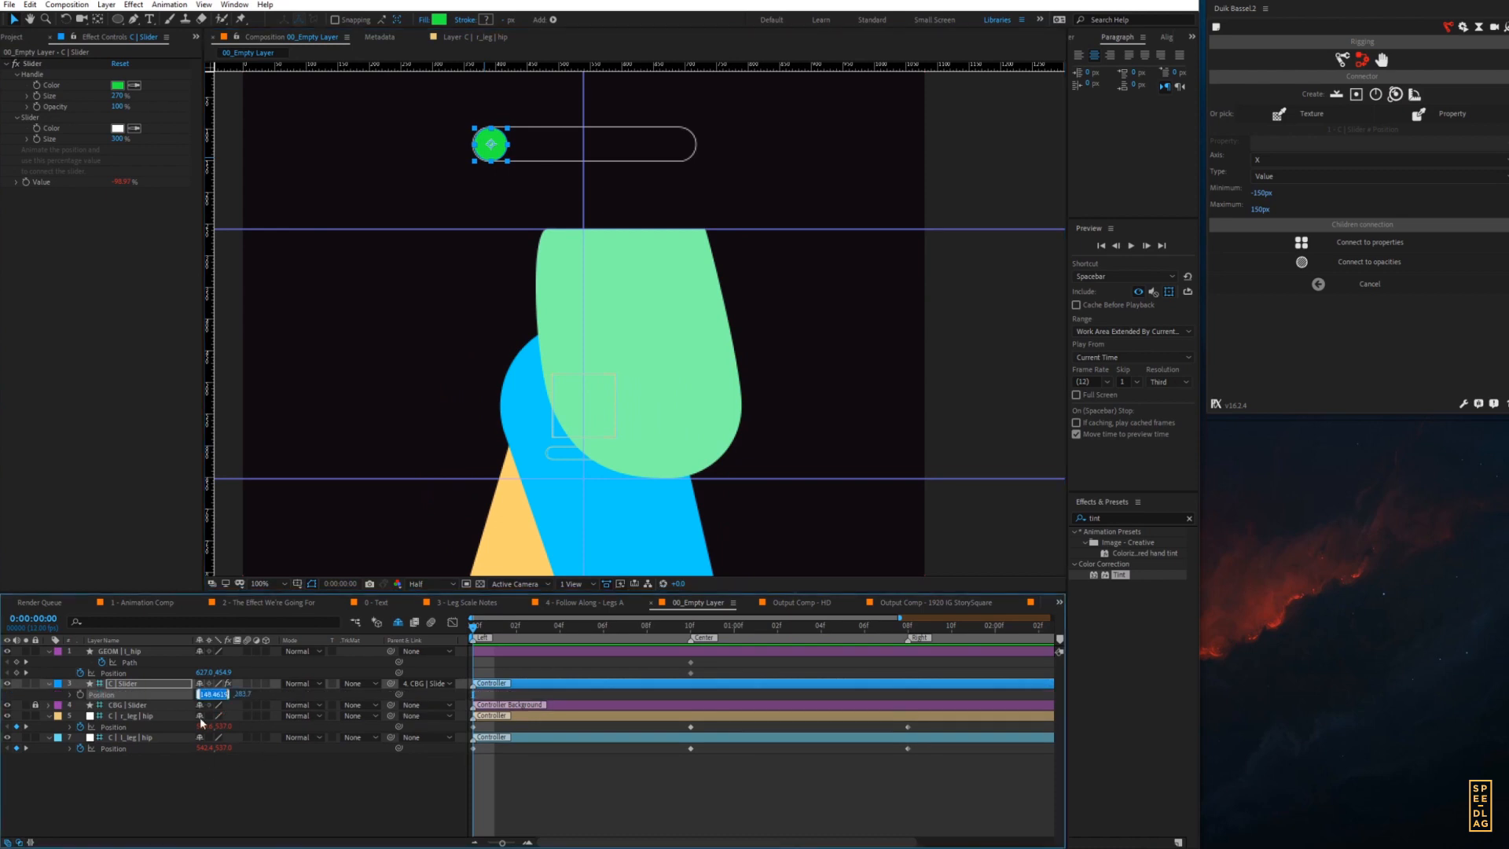
pyautogui.write('-150')
pyautogui.press('Return')
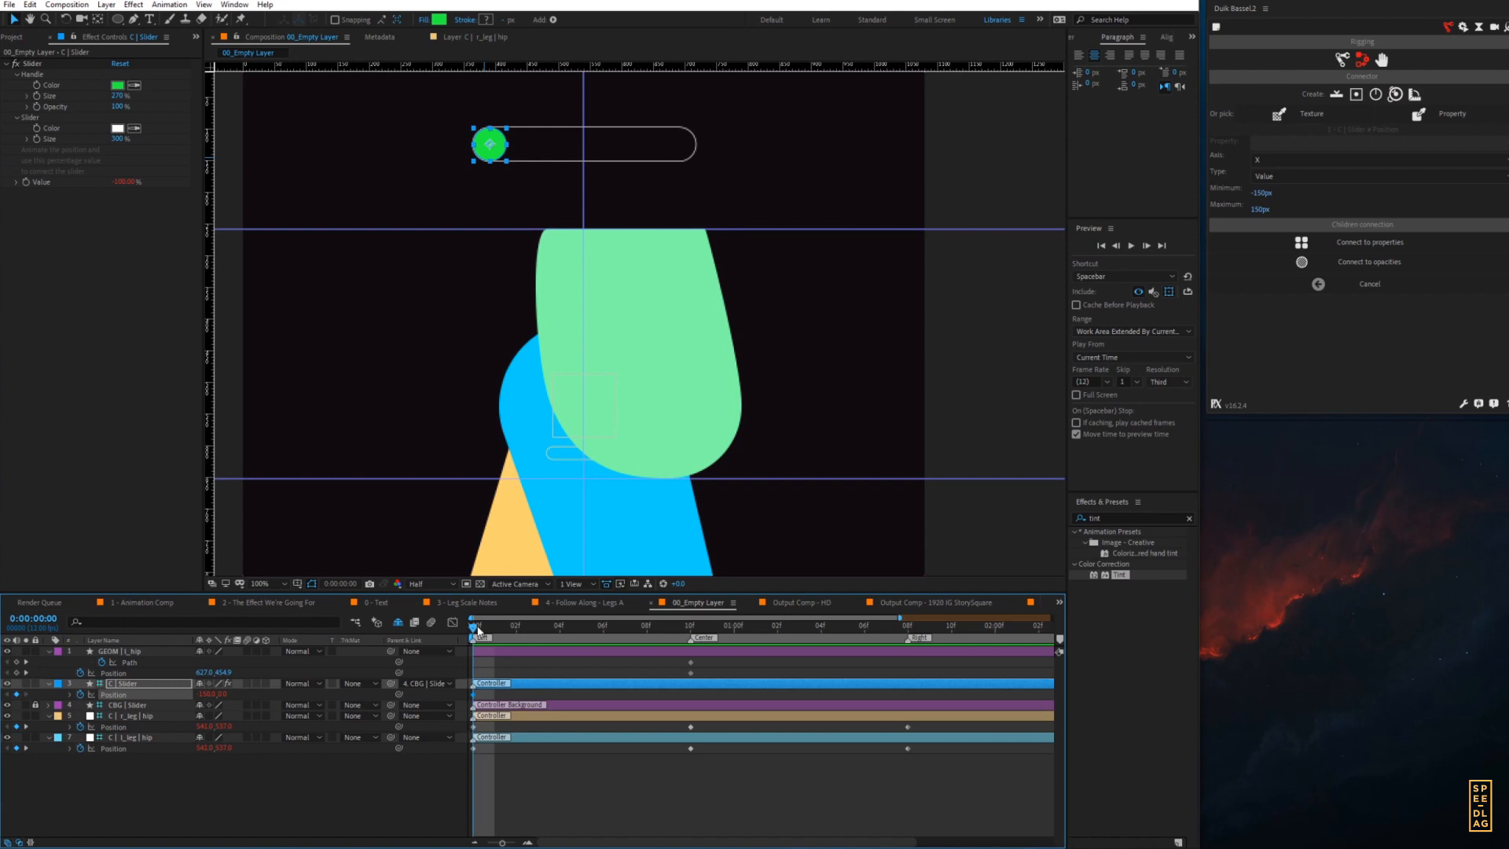
# - At the Right marker, set the X Position of C | Slider to 150
pyautogui.moveTo(477, 629); pyautogui.dragTo(907, 657)
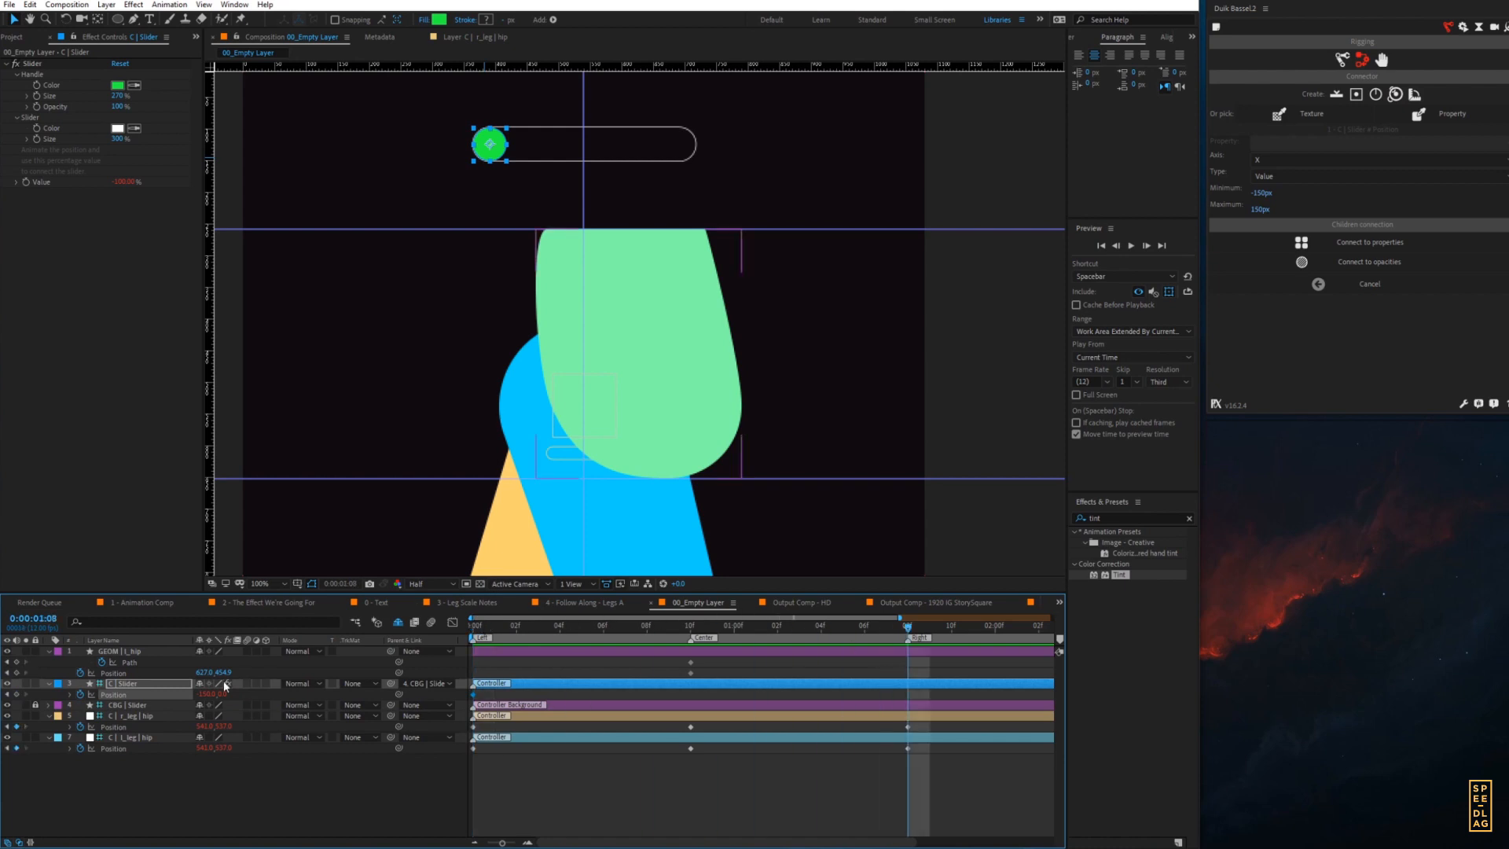
pyautogui.click(206, 694)
pyautogui.write('150')
pyautogui.press('Return')
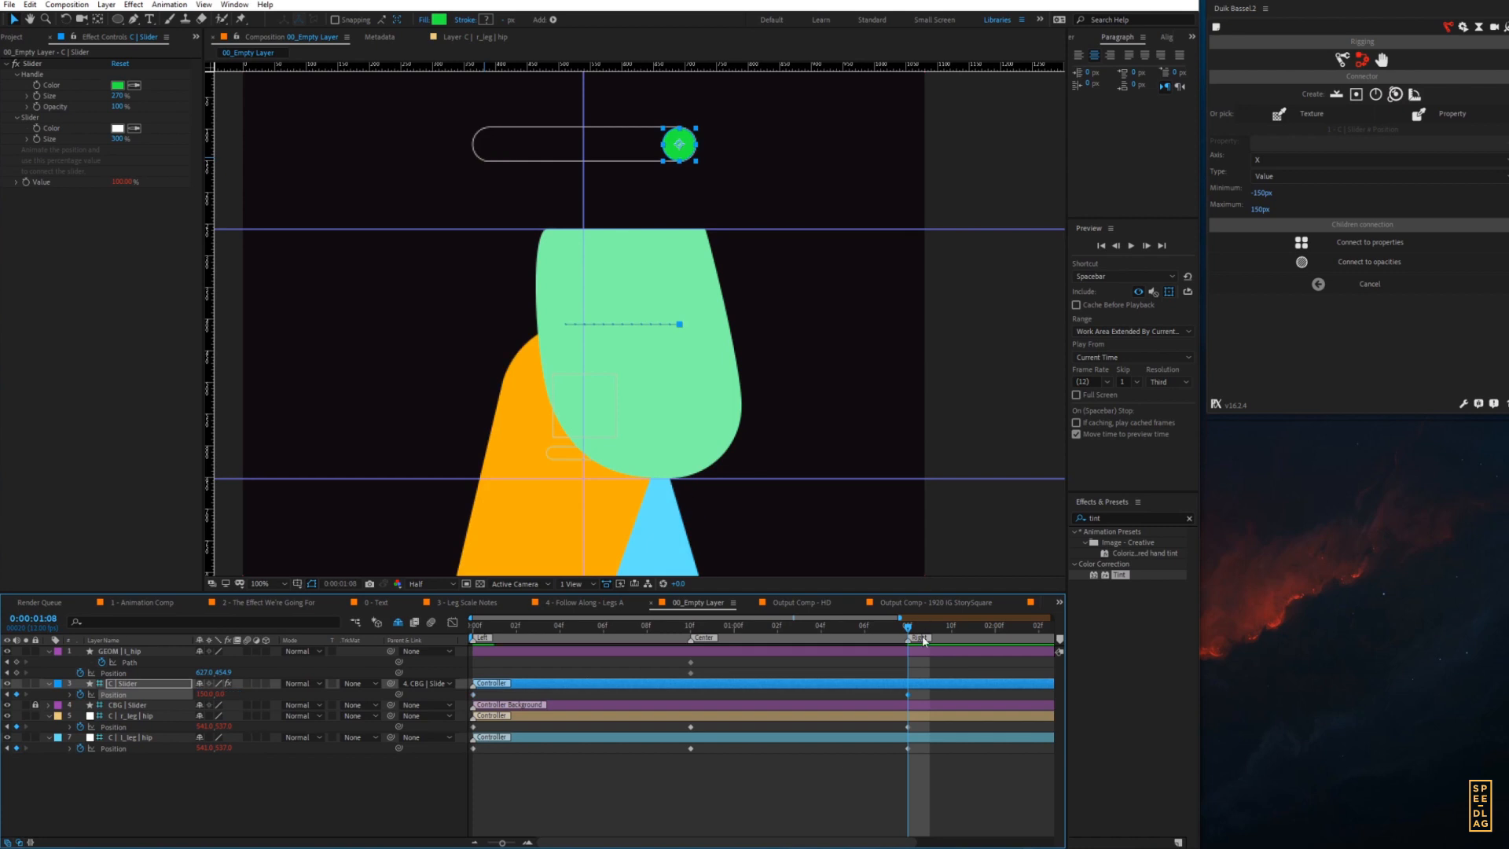
# - At the Left marker, add Path and Position keyframes to GEOM | l_hip
pyautogui.moveTo(870, 638); pyautogui.dragTo(460, 671)
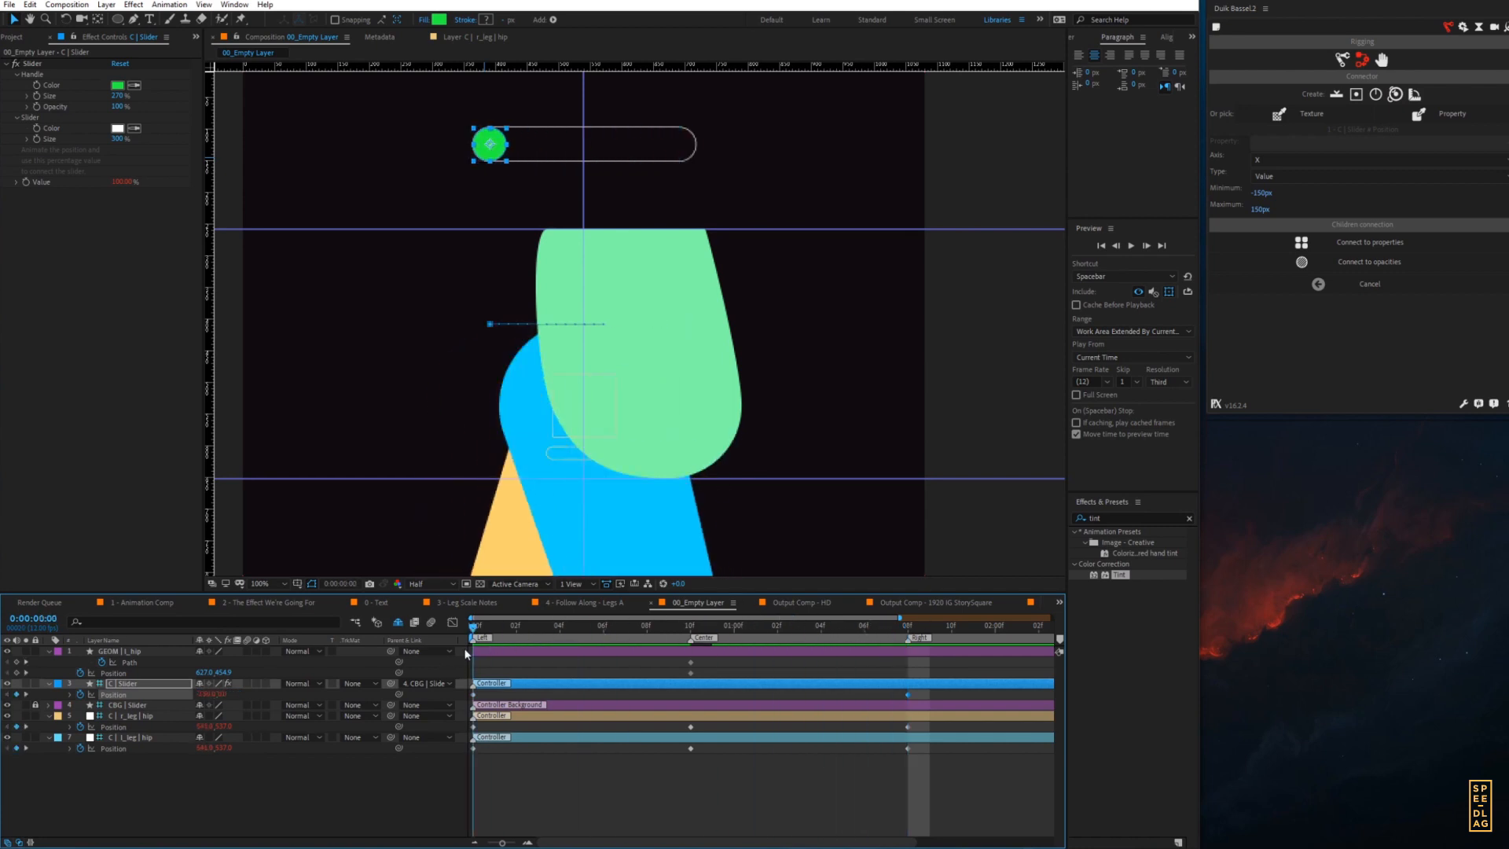
pyautogui.click(660, 652)
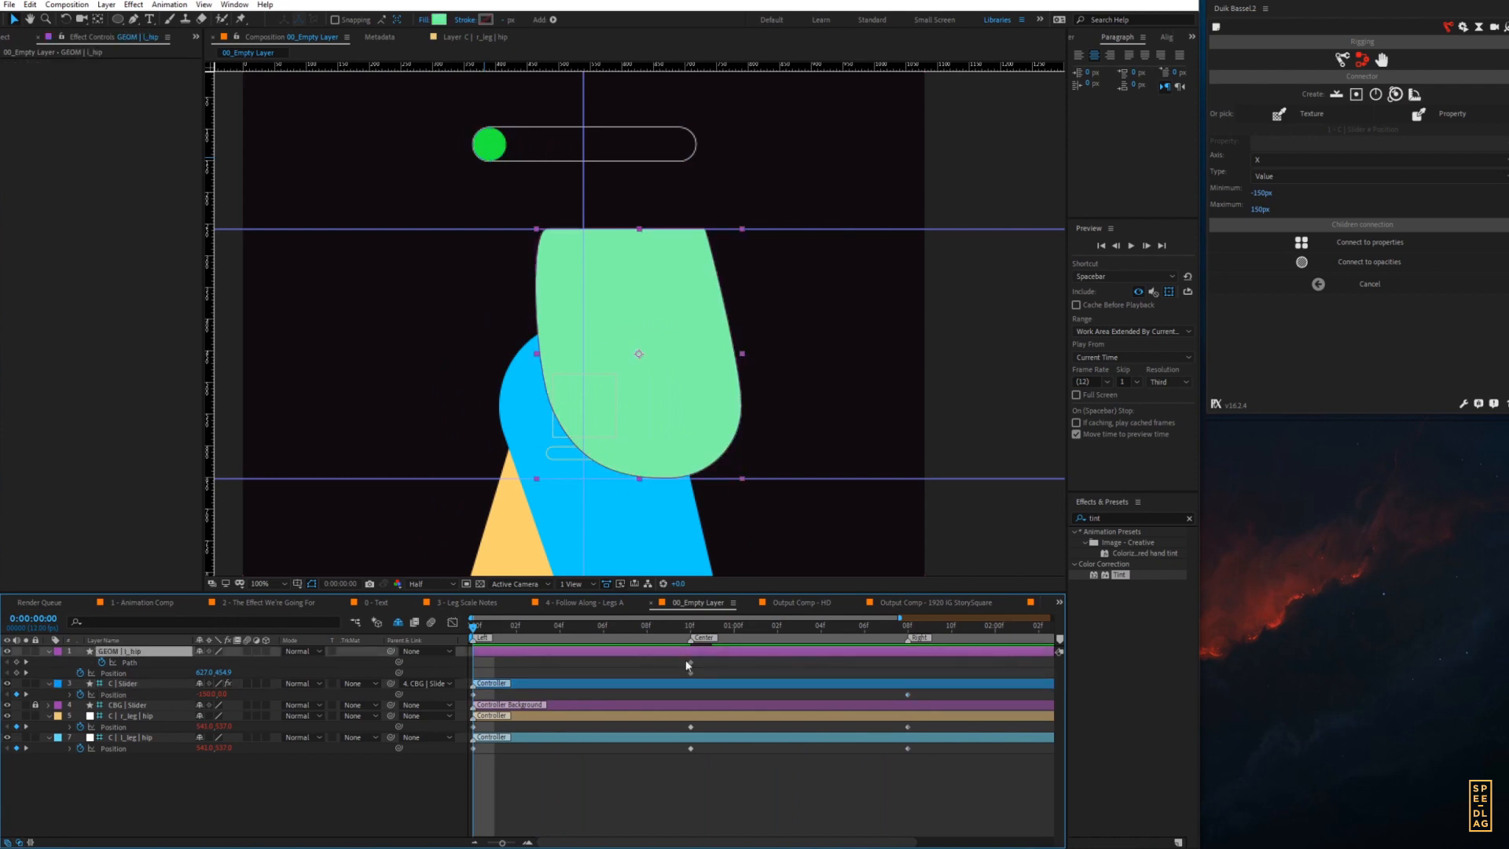
pyautogui.click(16, 662)
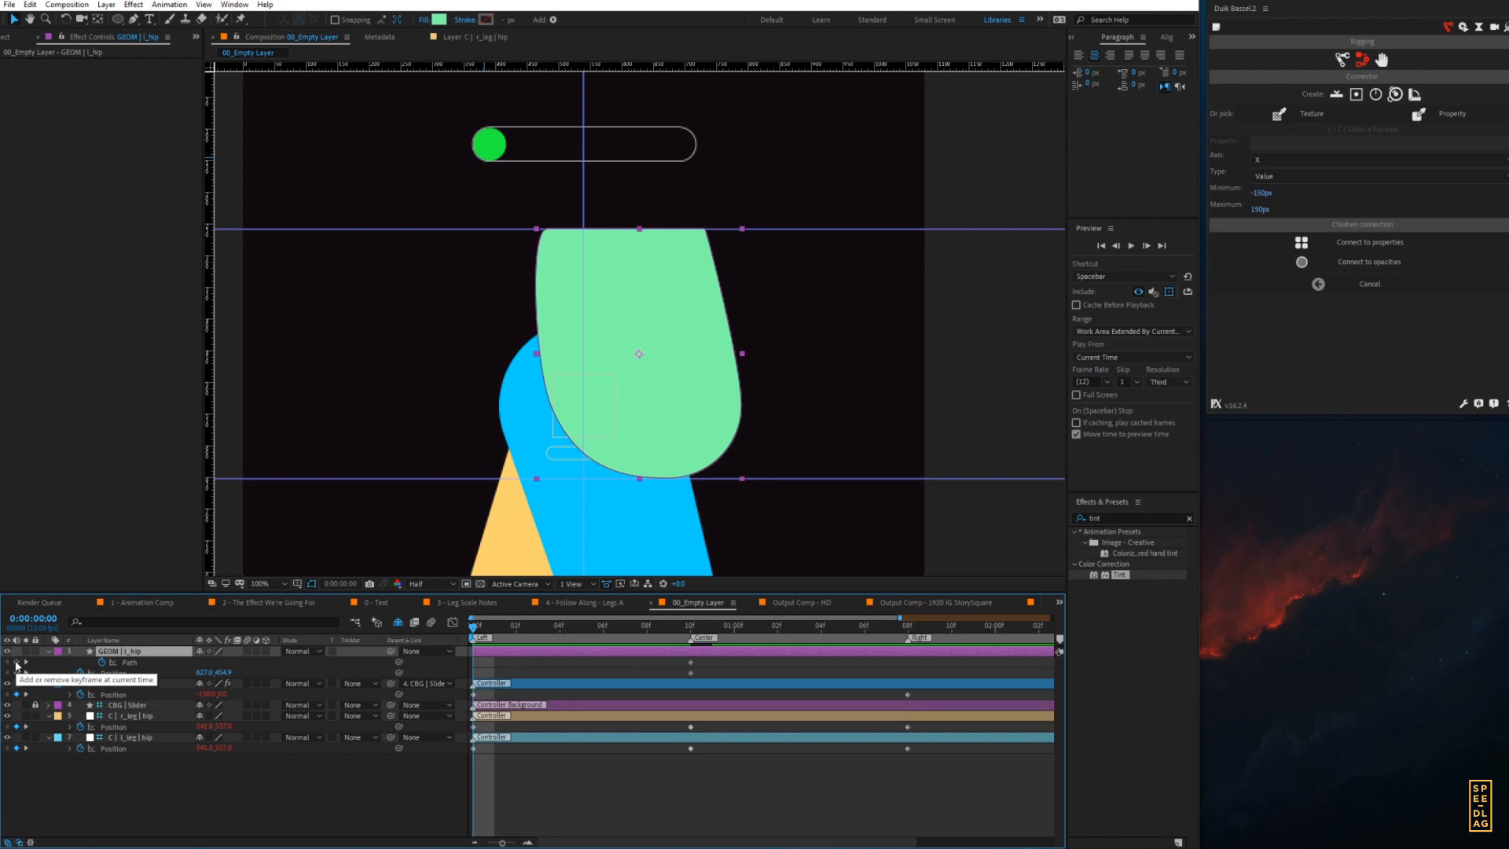
pyautogui.click(16, 672)
pyautogui.click(510, 672)
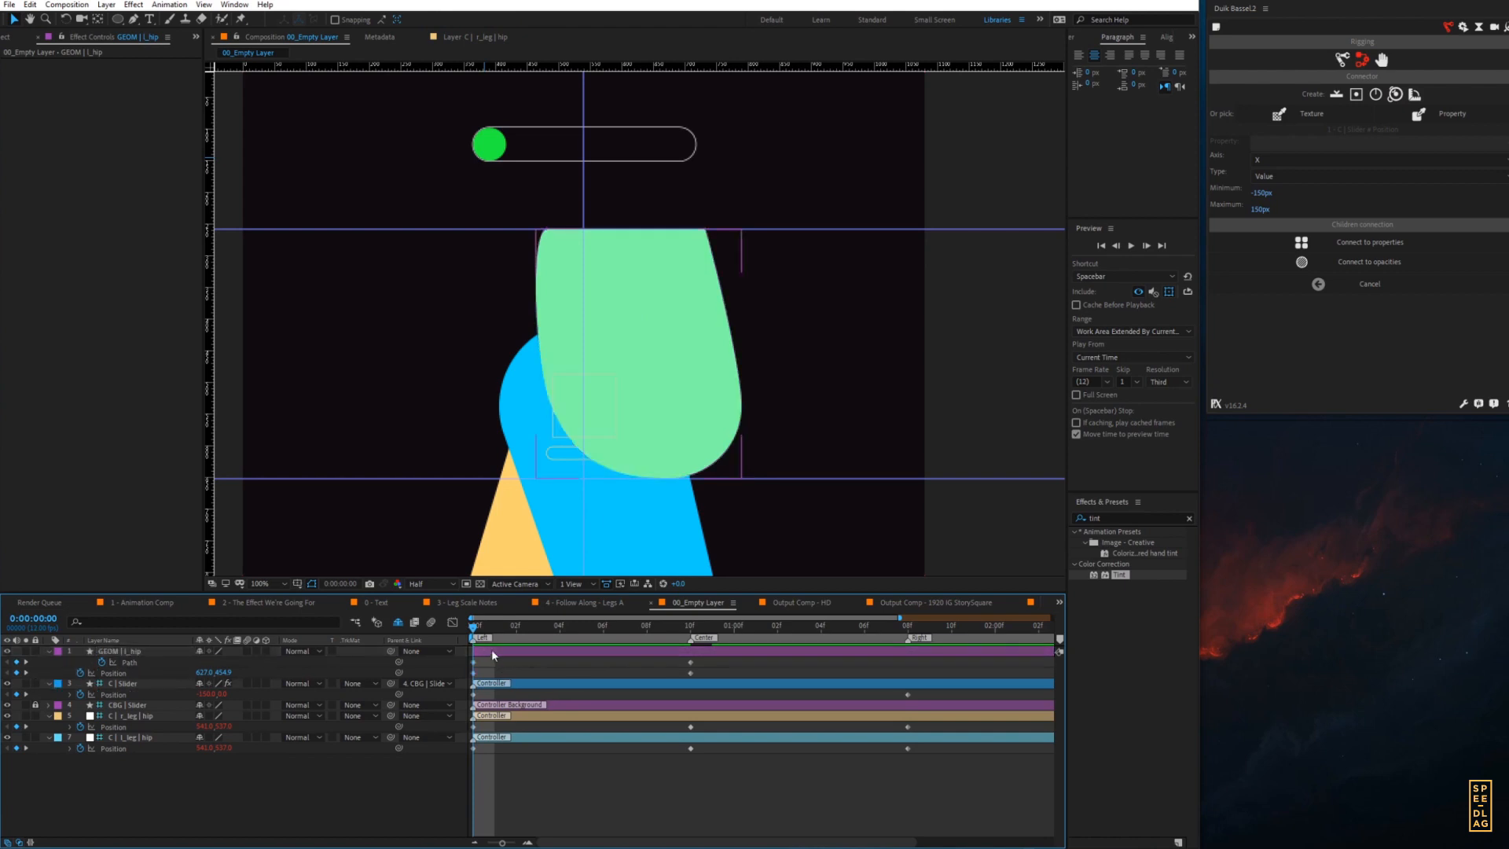
# - Shift GEOM | l_hip left at the Left marker to an X Position of 527
pyautogui.click(493, 652)
pyautogui.hotkey('shift', 'Left')
pyautogui.hotkey('shift', 'Left')
pyautogui.hotkey('shift', 'Left')
pyautogui.hotkey('shift', 'Left')
pyautogui.hotkey('shift', 'Left')
pyautogui.hotkey('shift', 'Left')
pyautogui.hotkey('shift', 'Left')
pyautogui.hotkey('shift', 'Left')
pyautogui.hotkey('shift', 'Left')
pyautogui.hotkey('shift', 'Left')
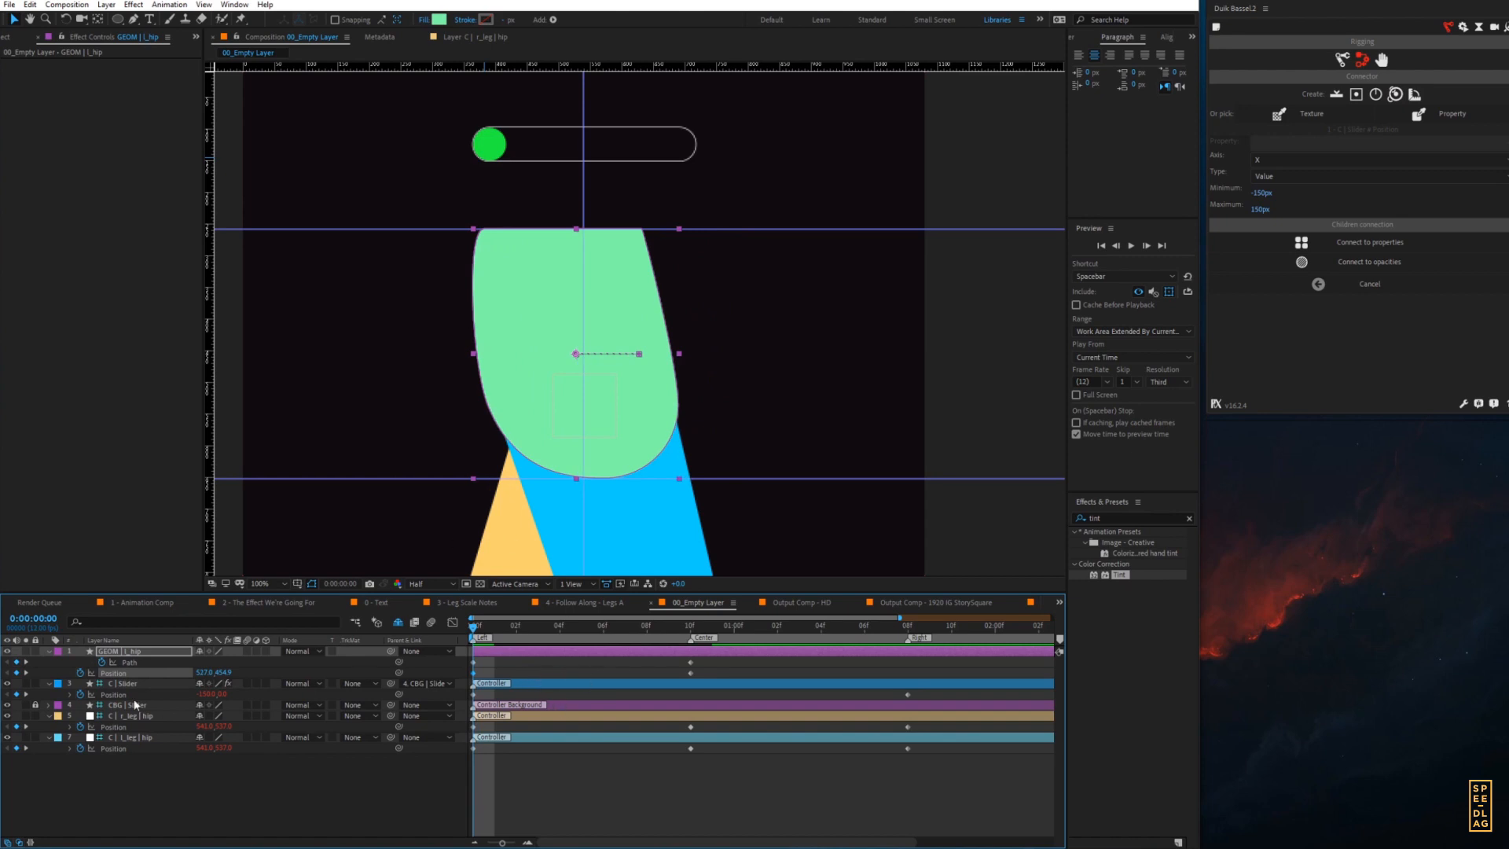
# - Reshape the hip path at the Left marker: bulge its right side, move the bottom vertex to the vertical guide and tighten the left side
pyautogui.click(75, 664)
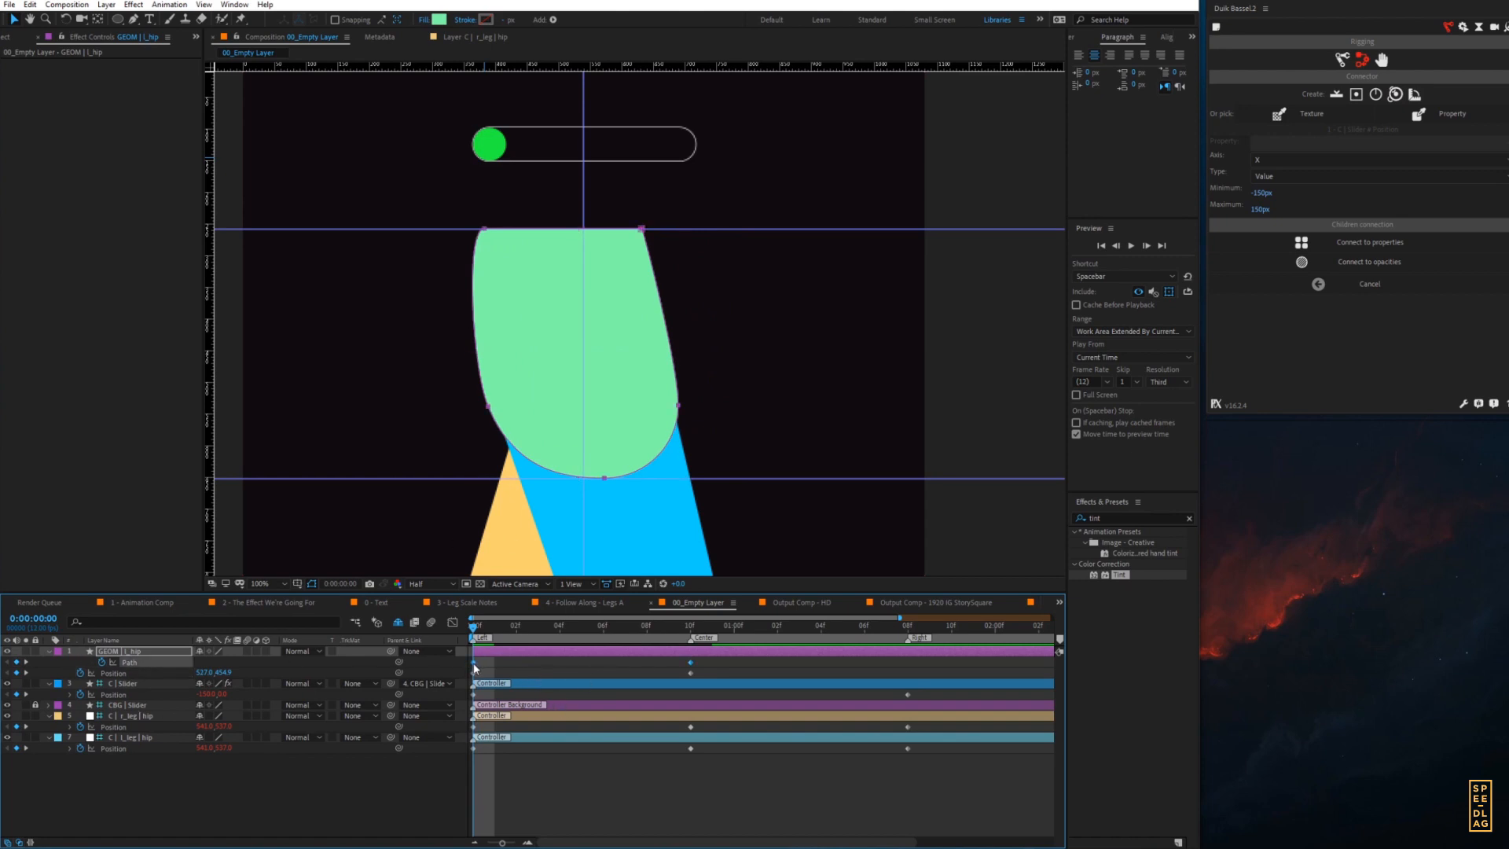
pyautogui.doubleClick(679, 405)
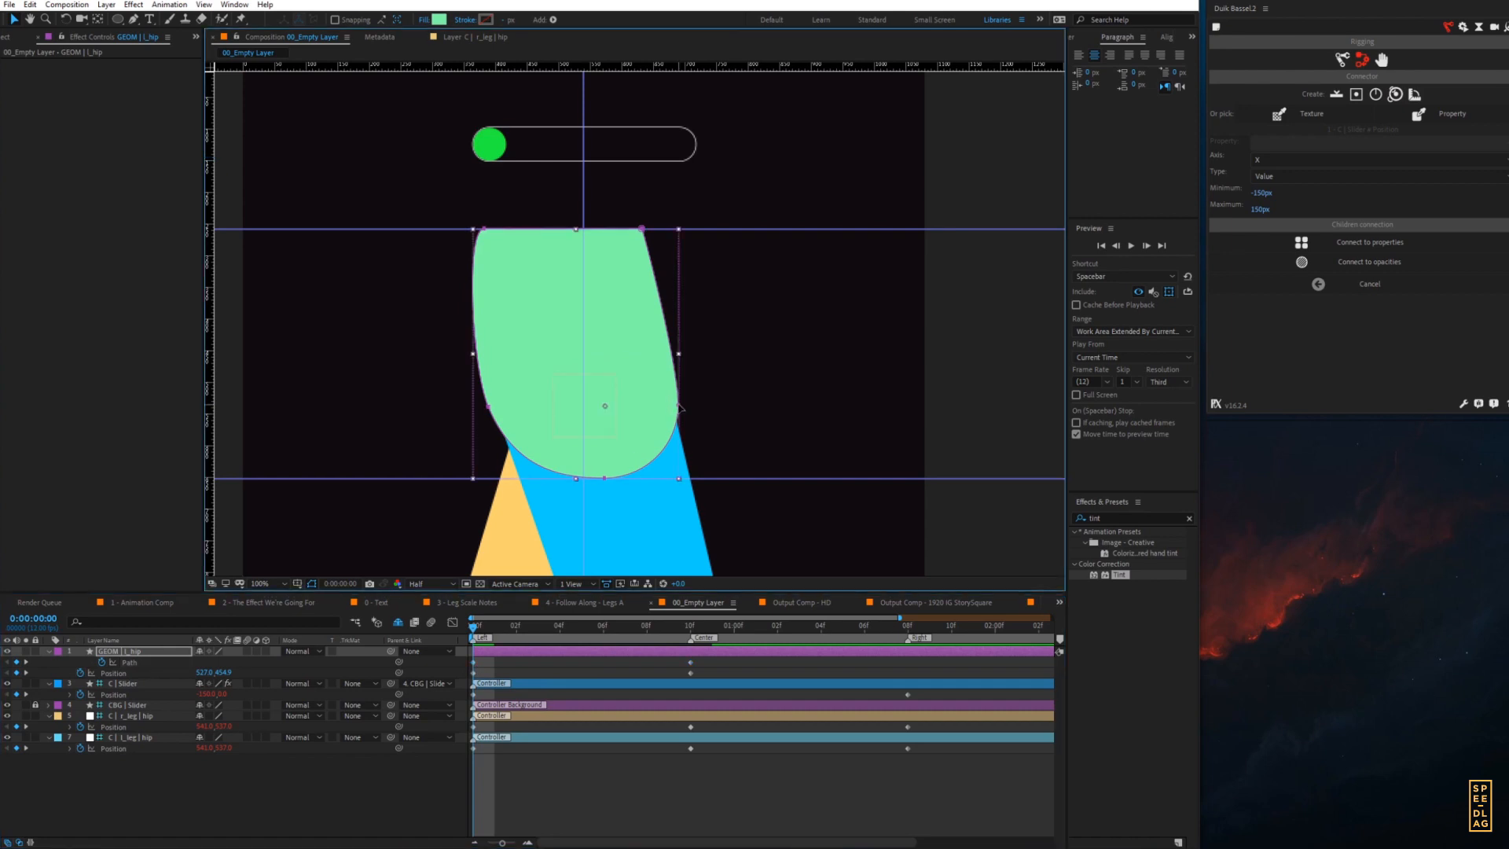
pyautogui.moveTo(679, 406); pyautogui.dragTo(713, 308)
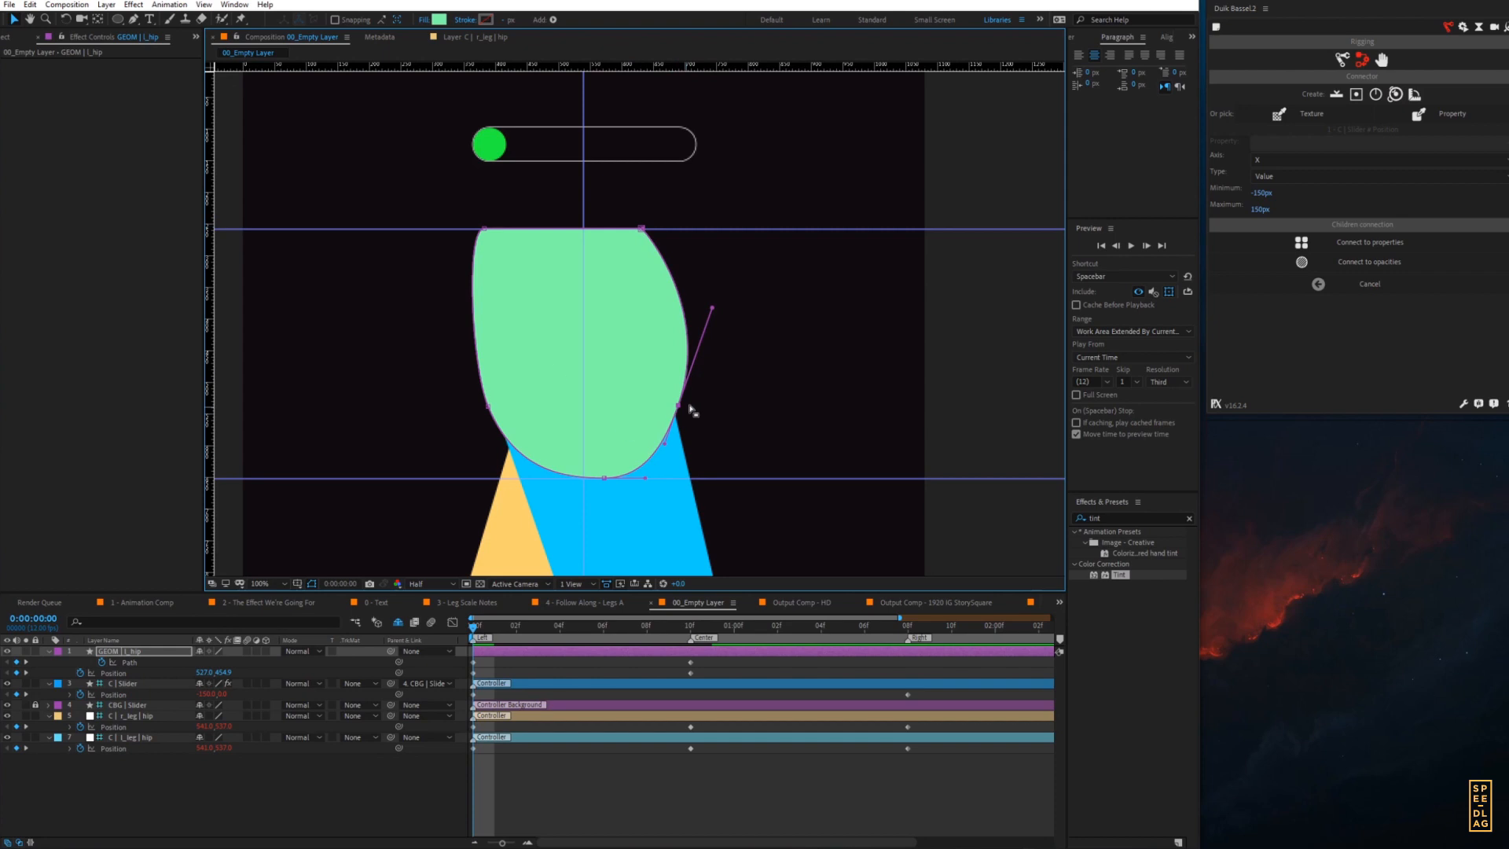
pyautogui.moveTo(603, 483); pyautogui.dragTo(584, 477)
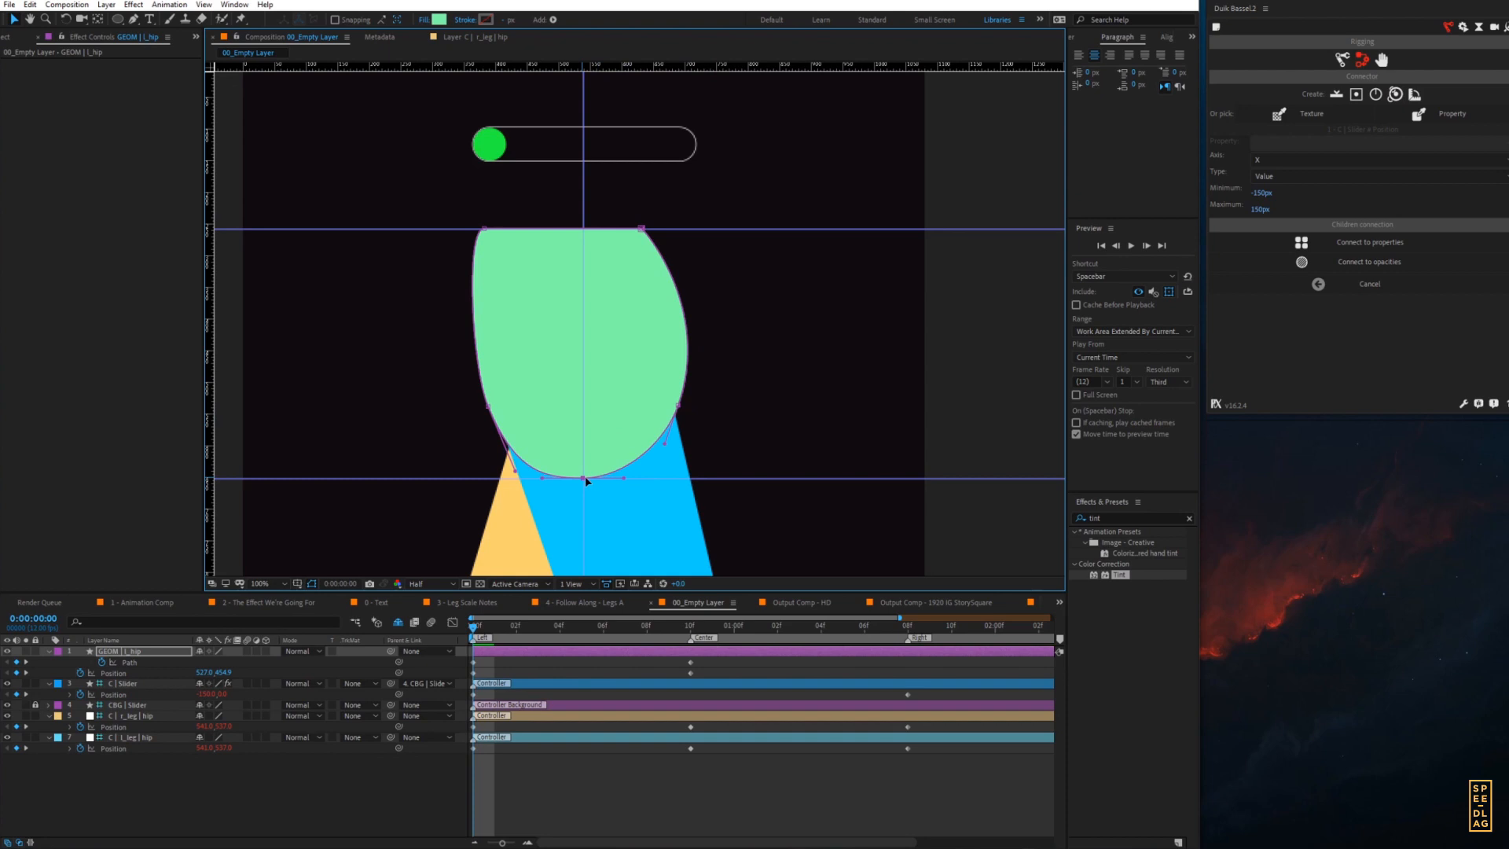
pyautogui.click(488, 407)
pyautogui.moveTo(488, 409); pyautogui.dragTo(491, 407)
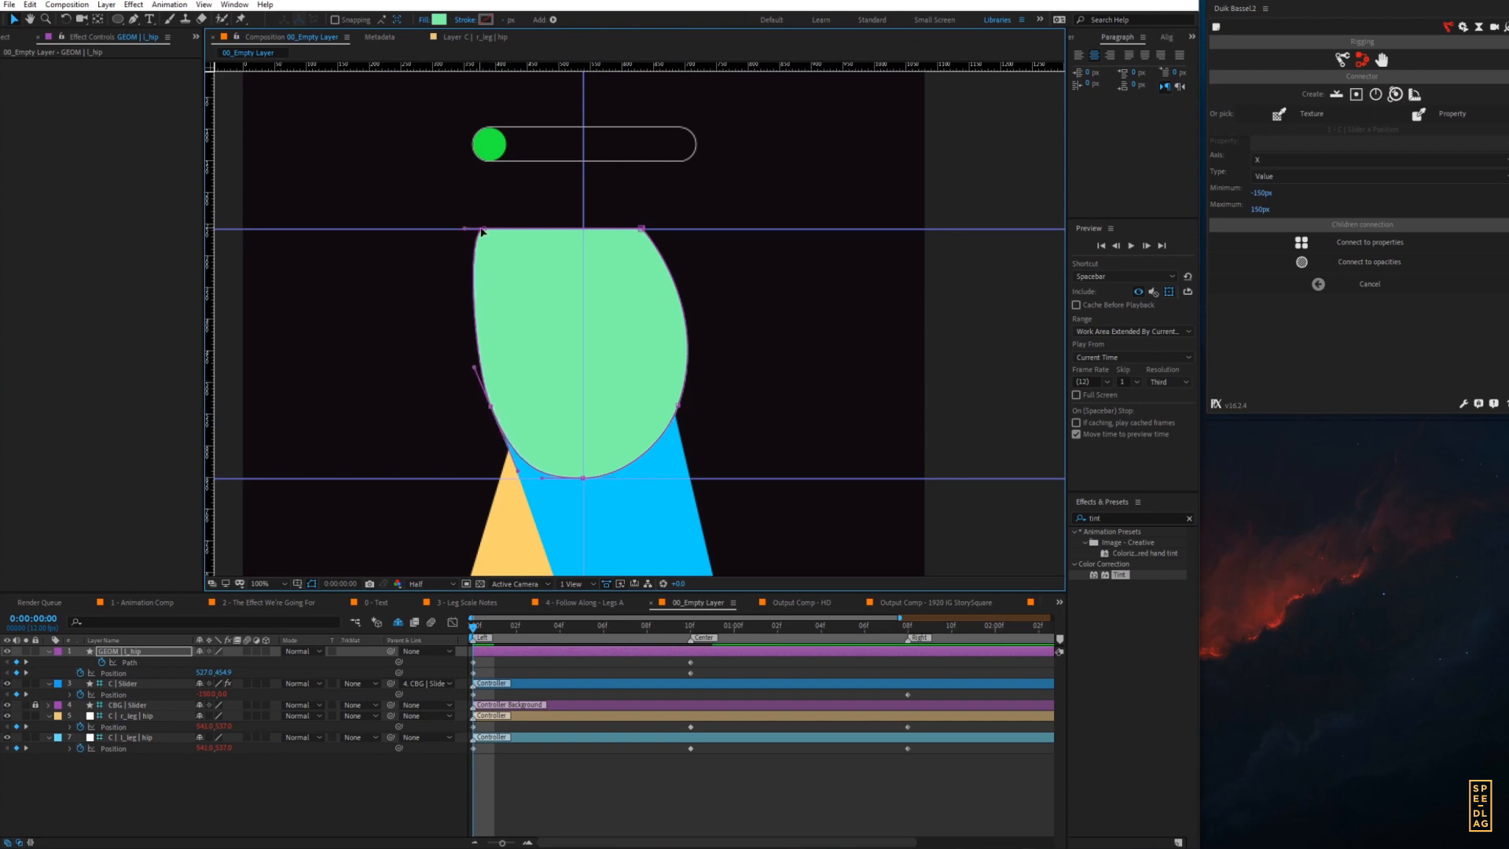
pyautogui.moveTo(483, 229); pyautogui.dragTo(469, 230)
# - Scrub from the Left marker to Center and nudge GEOM | l_hip to an X Position of 637 there
pyautogui.moveTo(618, 428); pyautogui.dragTo(555, 417)
pyautogui.moveTo(497, 628)
pyautogui.mouseDown()
pyautogui.moveTo(690, 628)
pyautogui.moveTo(468, 635)
pyautogui.moveTo(689, 628)
pyautogui.moveTo(471, 635)
pyautogui.moveTo(671, 633)
pyautogui.moveTo(493, 629)
pyautogui.moveTo(516, 629)
pyautogui.mouseUp()
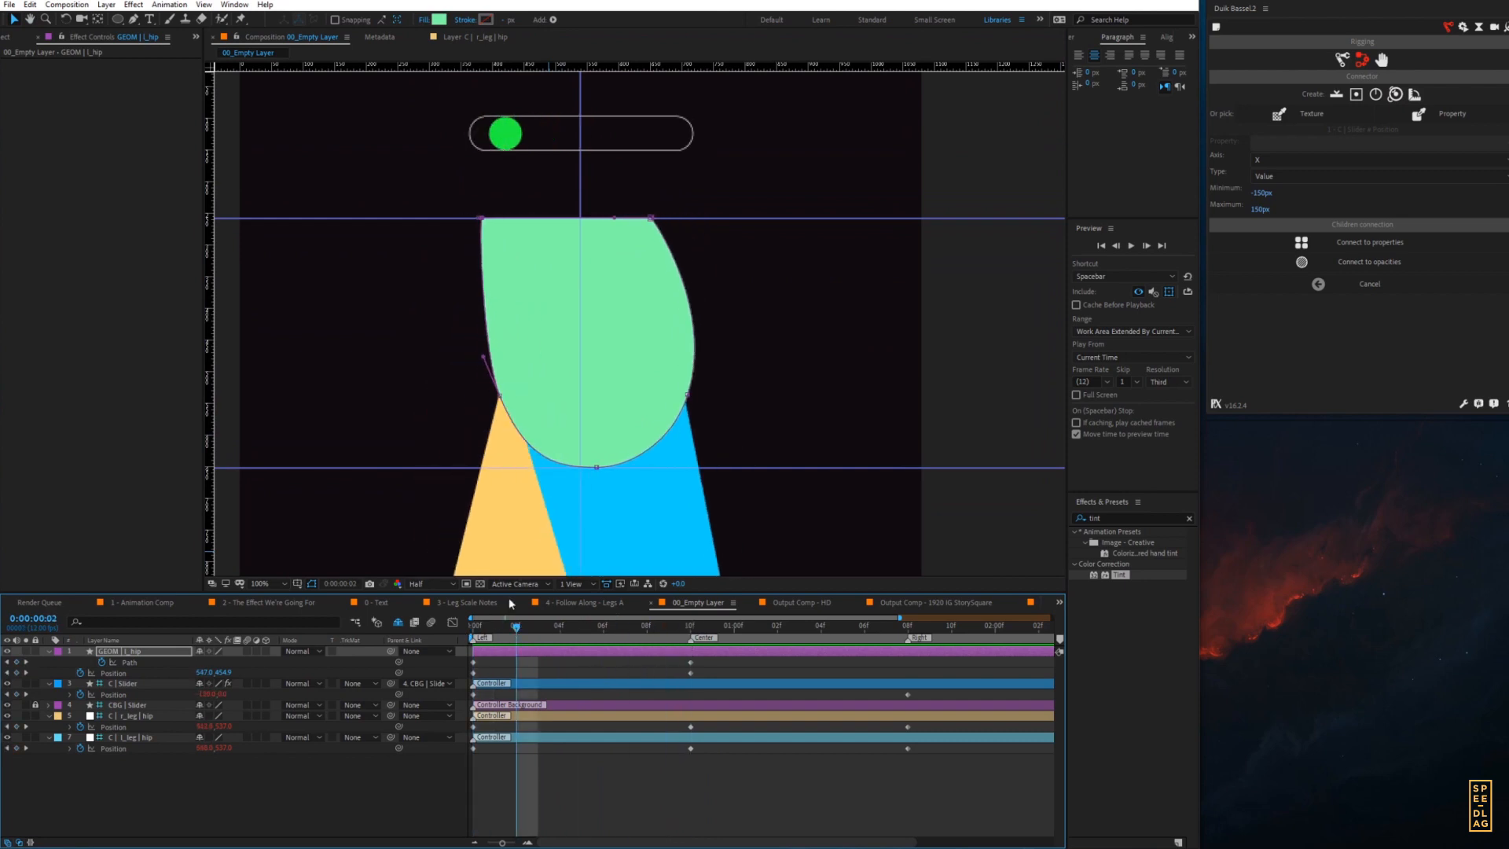
pyautogui.moveTo(515, 629); pyautogui.dragTo(686, 674)
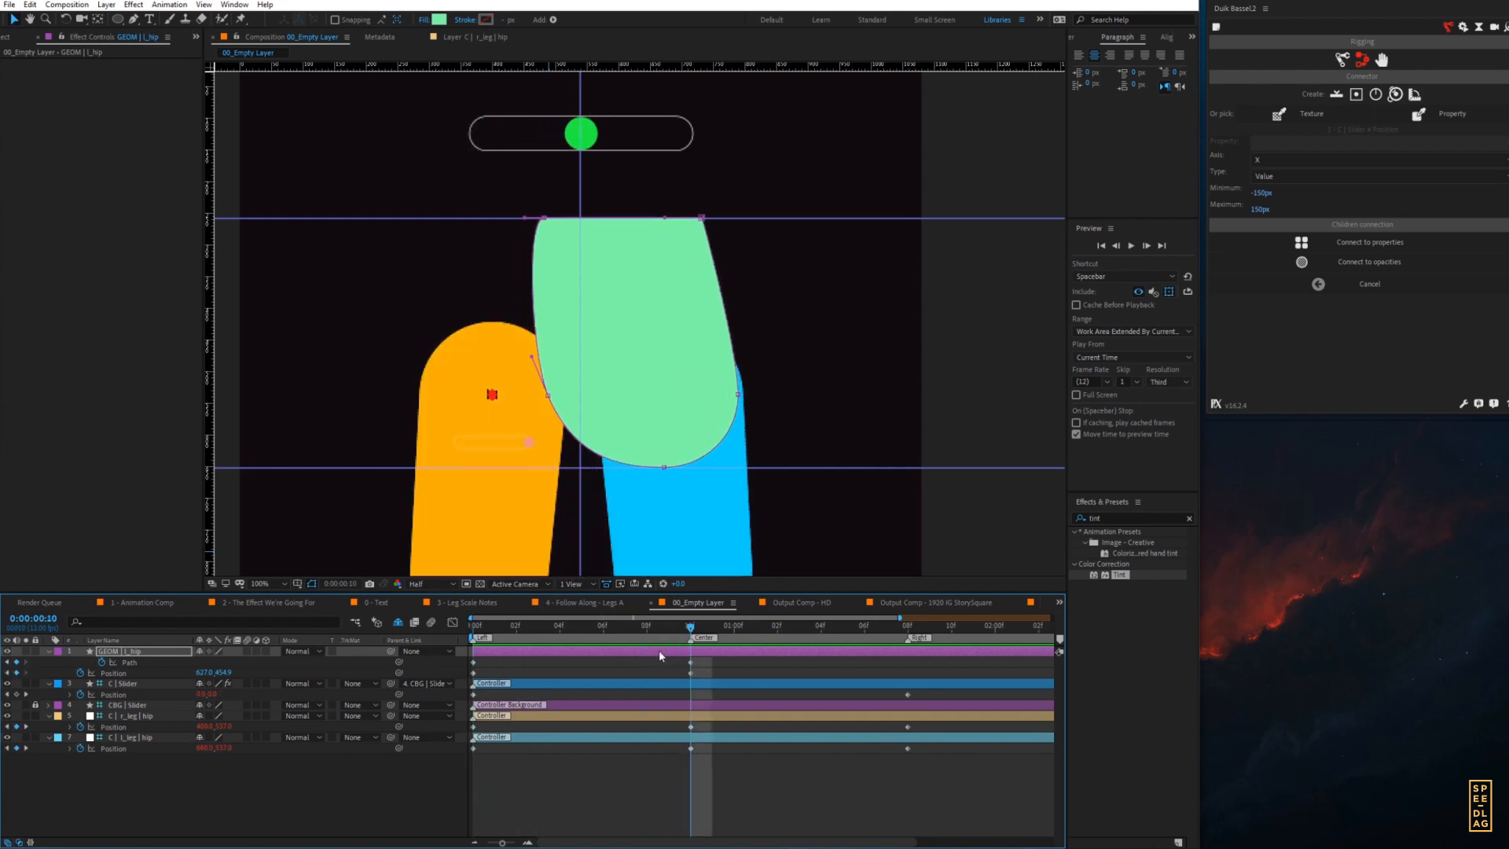
pyautogui.click(659, 651)
pyautogui.moveTo(690, 628); pyautogui.dragTo(902, 670)
pyautogui.hotkey('shift', 'Right')
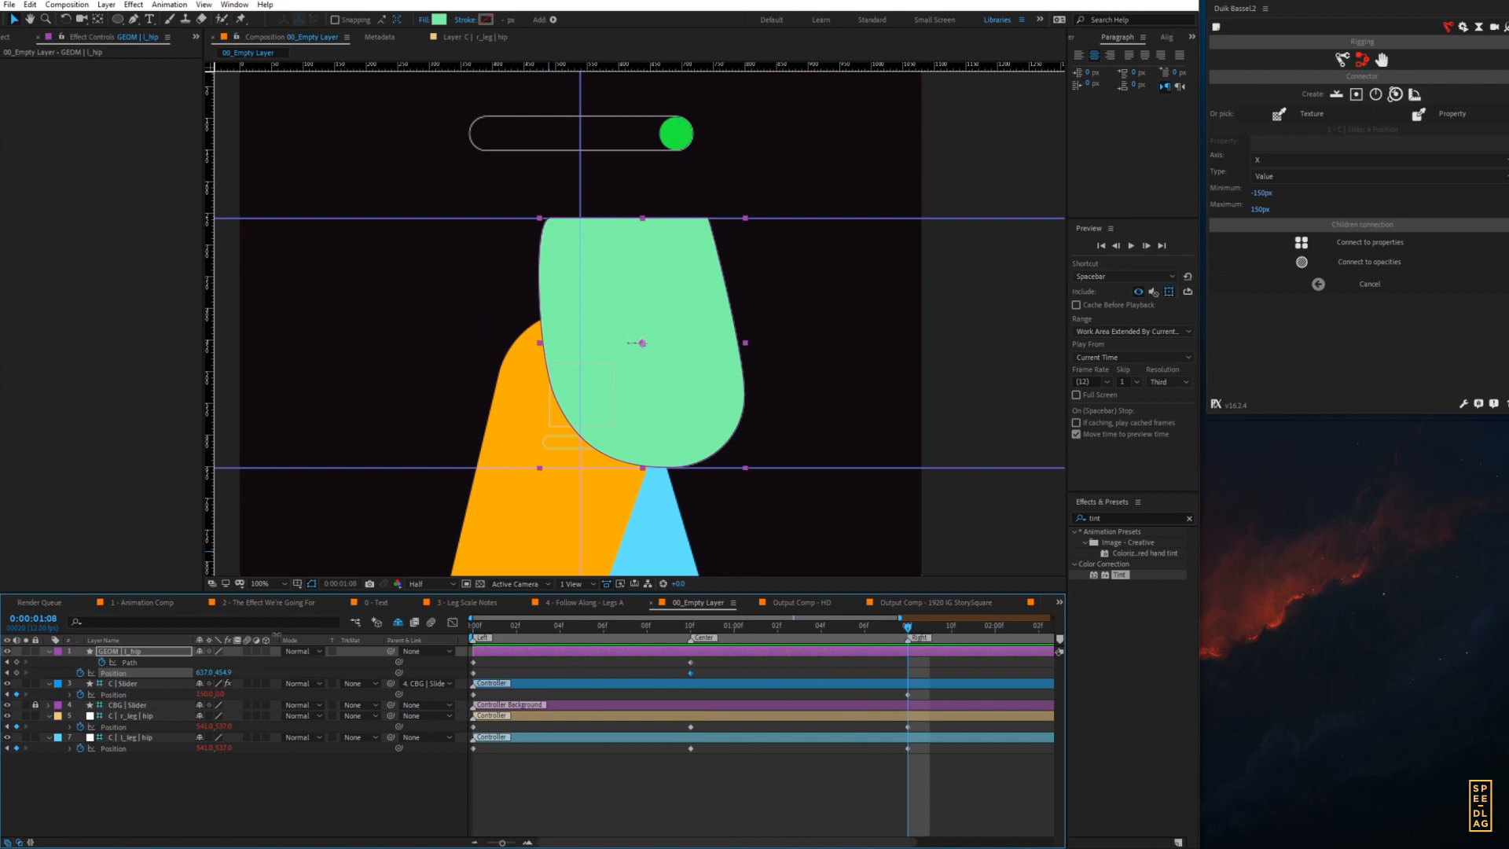
# - At the Right marker, shift GEOM | l_hip left to a keyframed X Position of 547
pyautogui.hotkey('shift', 'Left')
pyautogui.hotkey('shift', 'Left')
pyautogui.hotkey('shift', 'Left')
pyautogui.hotkey('shift', 'Left')
pyautogui.hotkey('shift', 'Left')
pyautogui.hotkey('shift', 'Left')
pyautogui.hotkey('shift', 'Left')
pyautogui.hotkey('shift', 'Left')
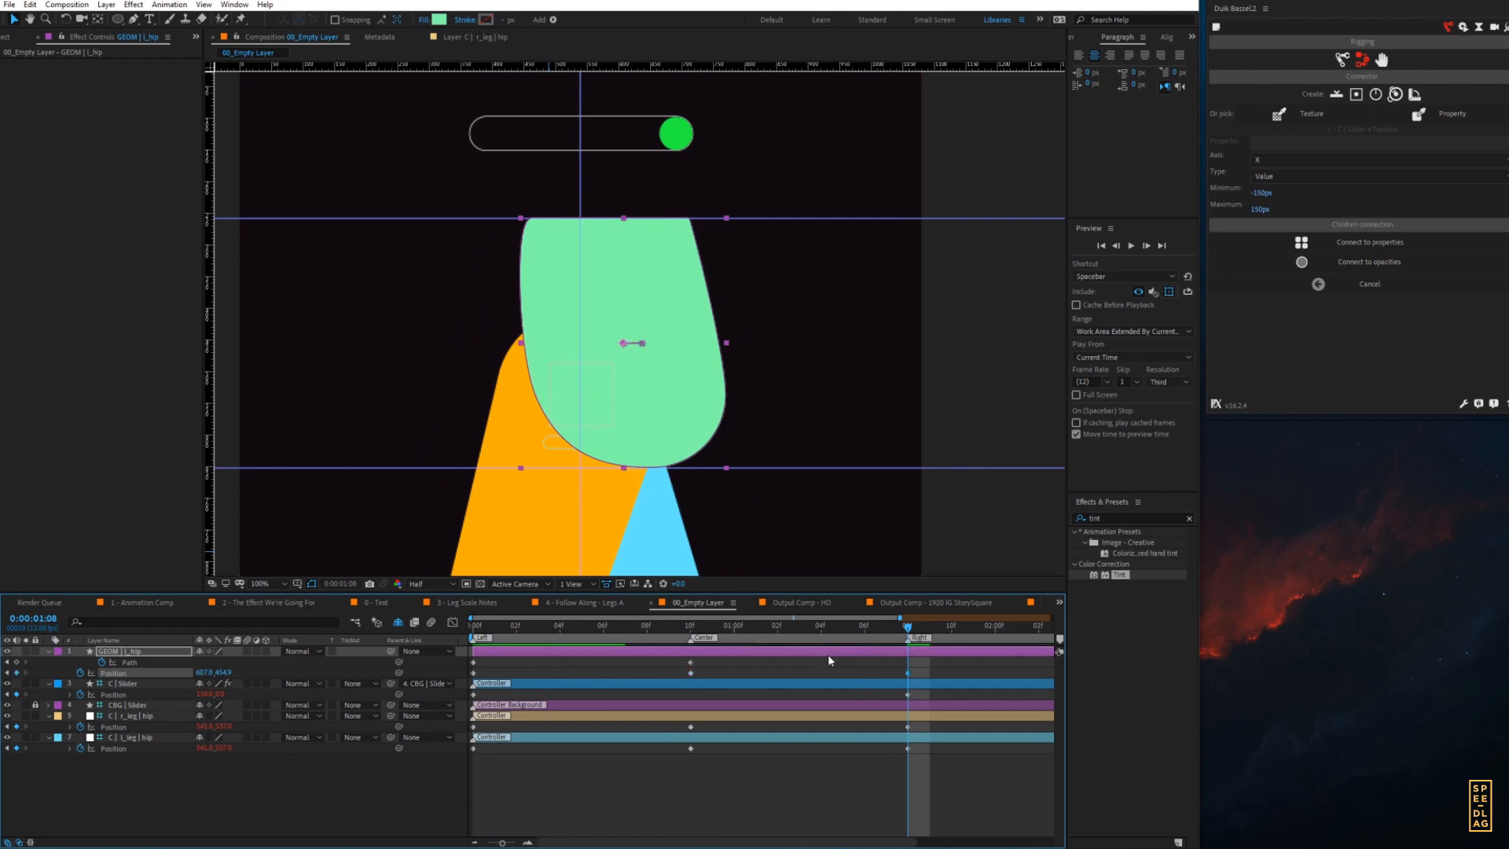
pyautogui.hotkey('shift', 'Left')
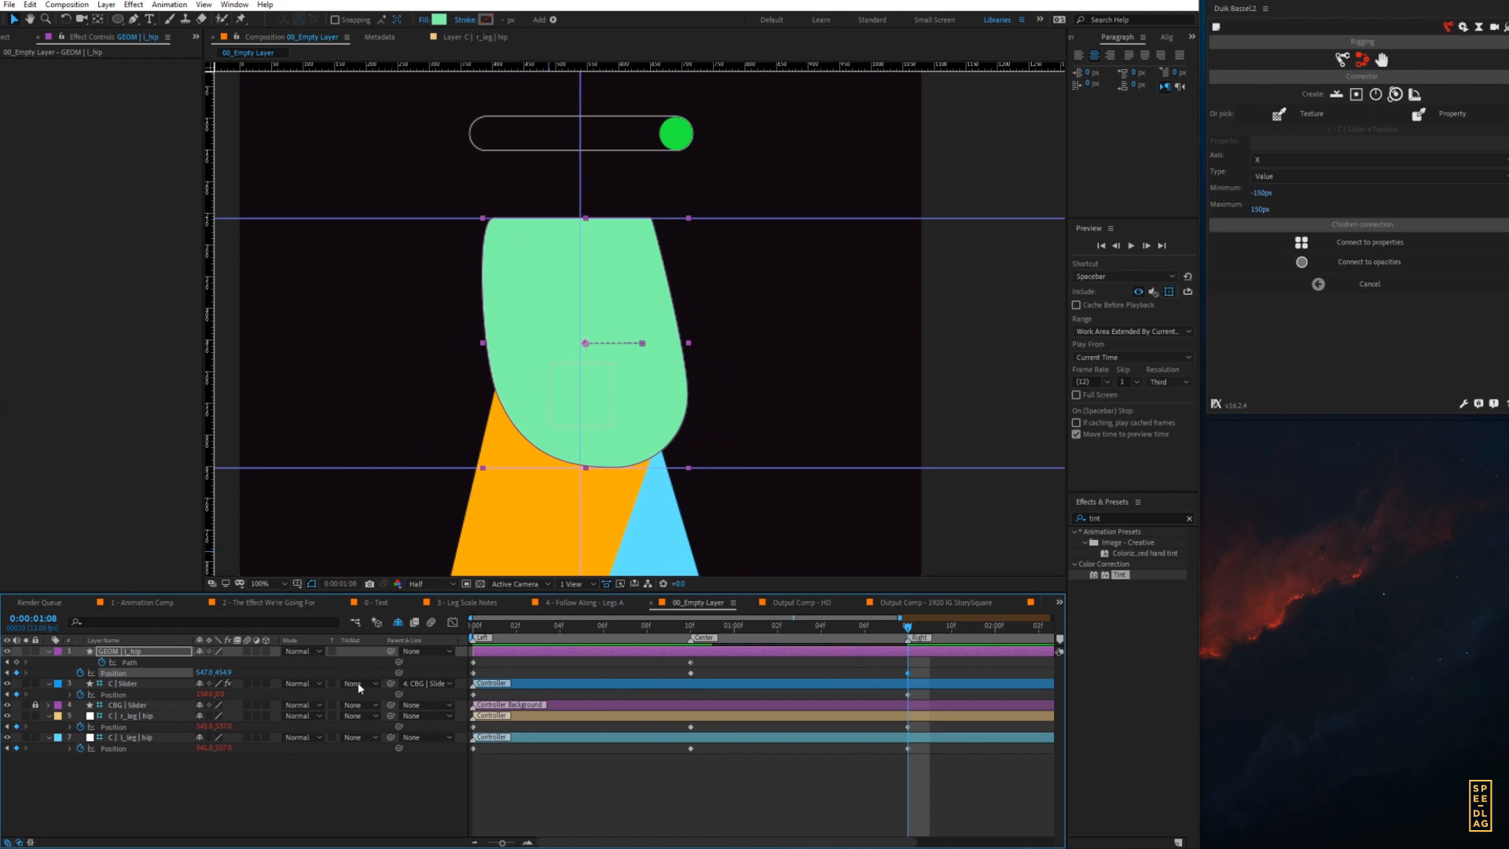
# - Keyframe the hip Path at the Right marker, moving both top vertices right and the bottom vertex to the vertical guide
pyautogui.click(16, 662)
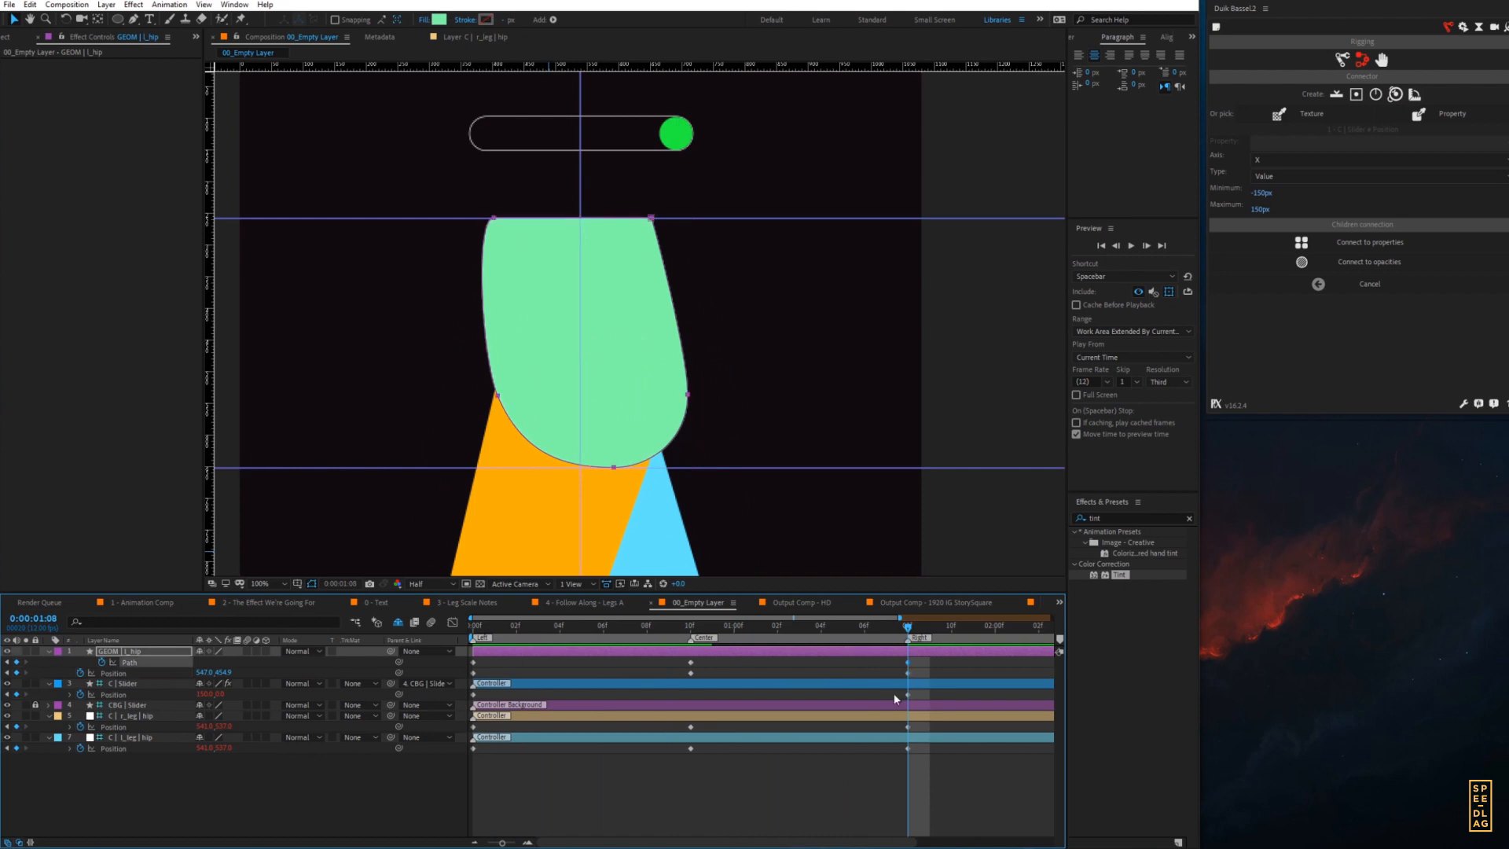
pyautogui.doubleClick(638, 242)
pyautogui.moveTo(651, 218); pyautogui.dragTo(699, 218)
pyautogui.moveTo(503, 221); pyautogui.dragTo(555, 220)
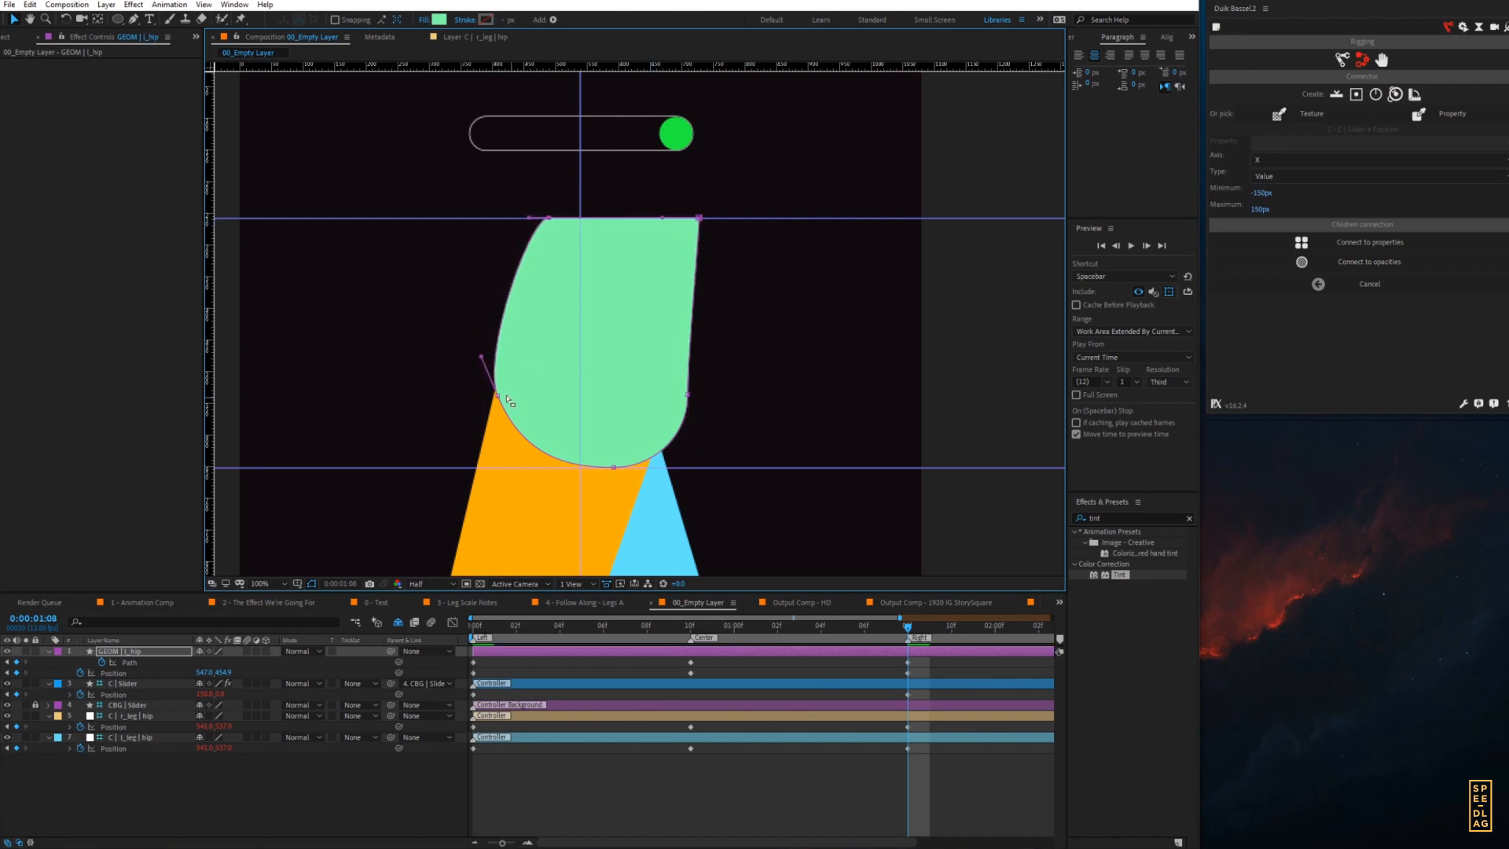
pyautogui.moveTo(611, 471); pyautogui.dragTo(578, 472)
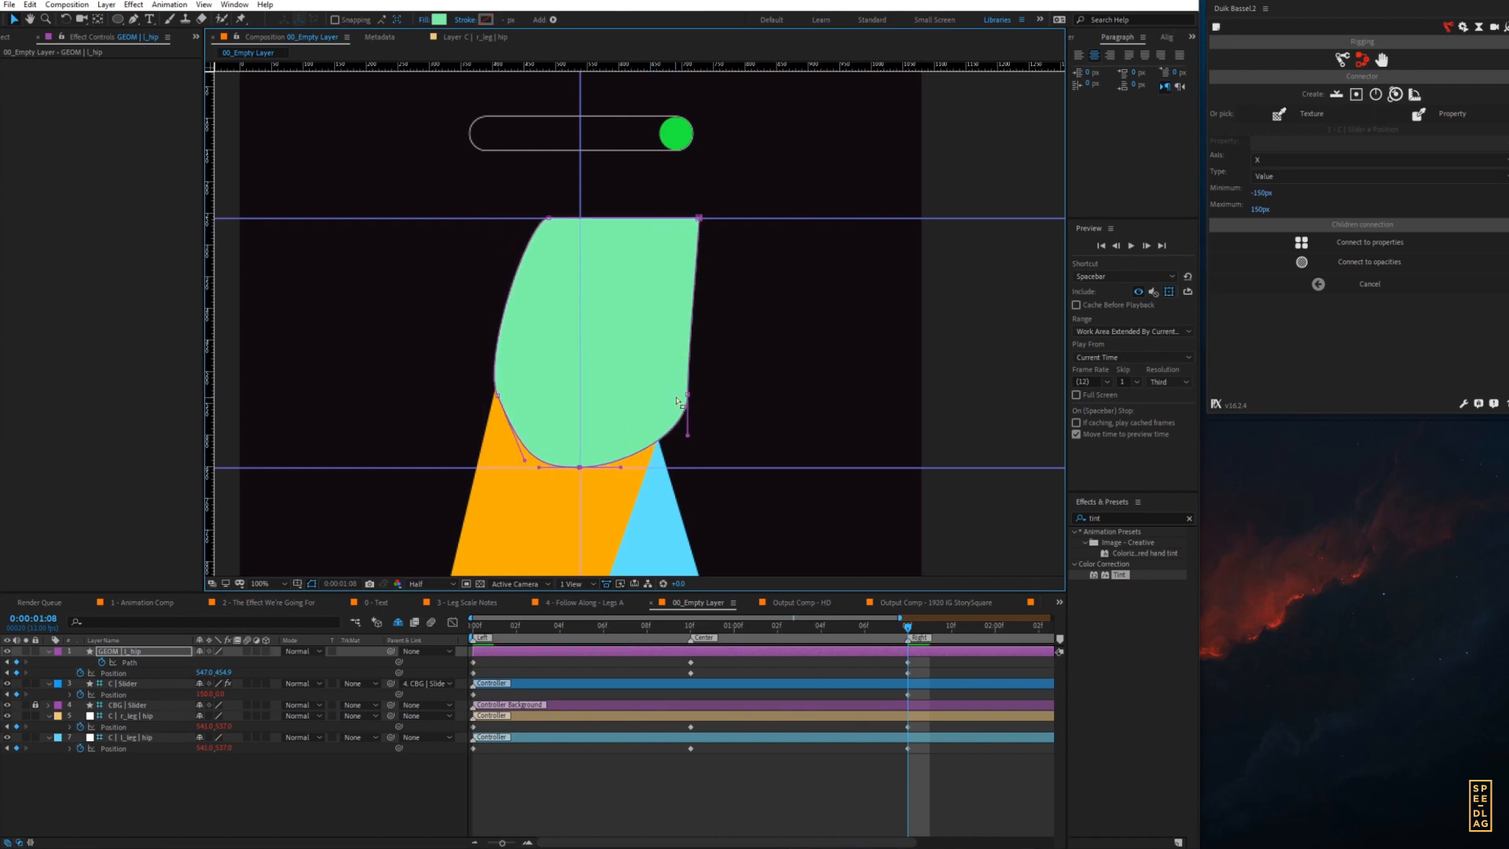
# - Adjust the side vertices and their Bezier handles at the Right marker to round both sides of the hip over the legs
pyautogui.moveTo(687, 394); pyautogui.dragTo(700, 344)
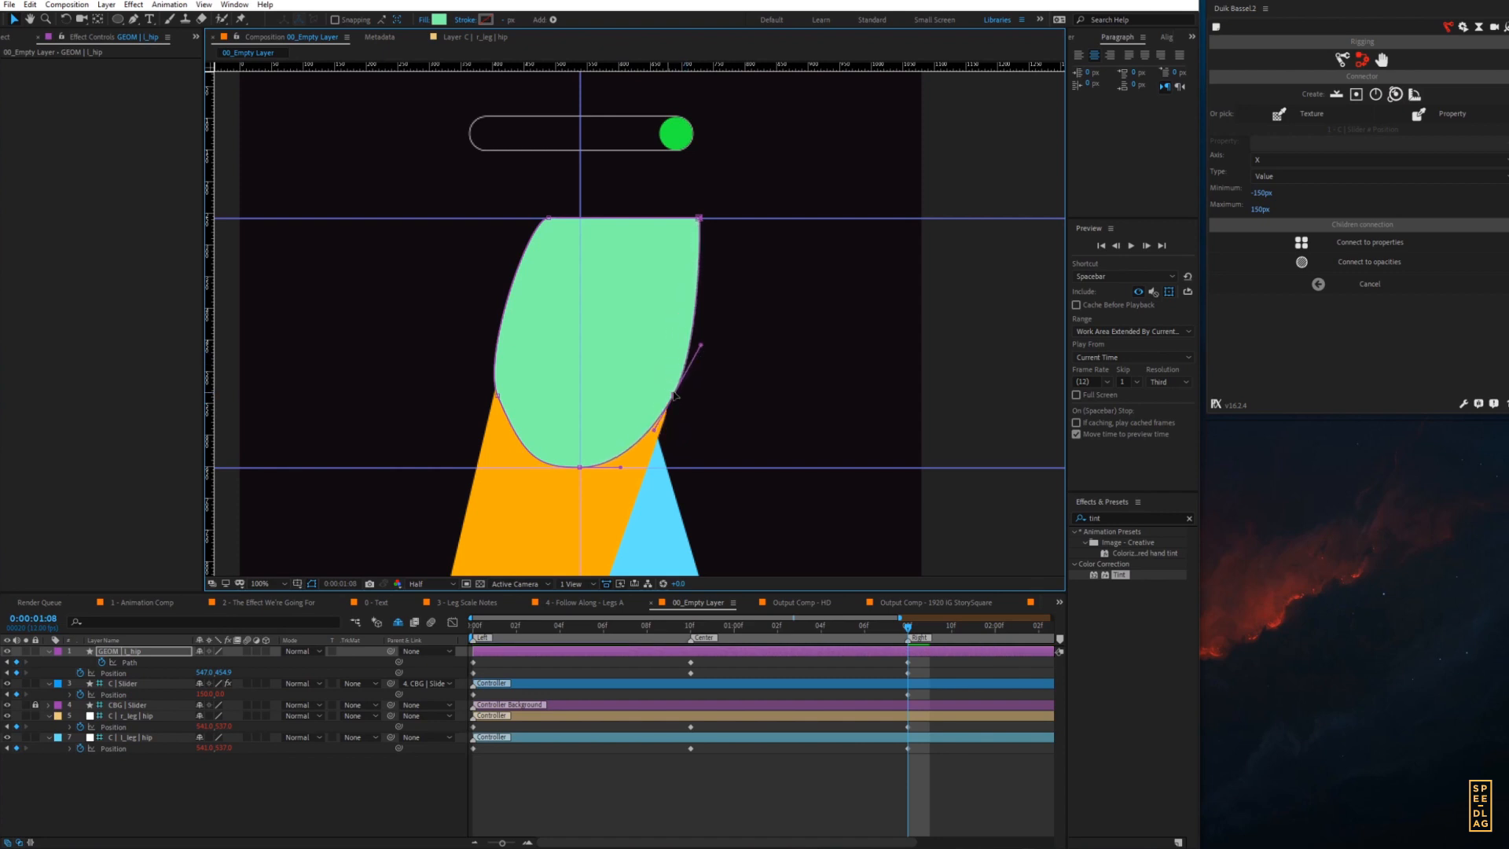
pyautogui.moveTo(654, 429); pyautogui.dragTo(658, 445)
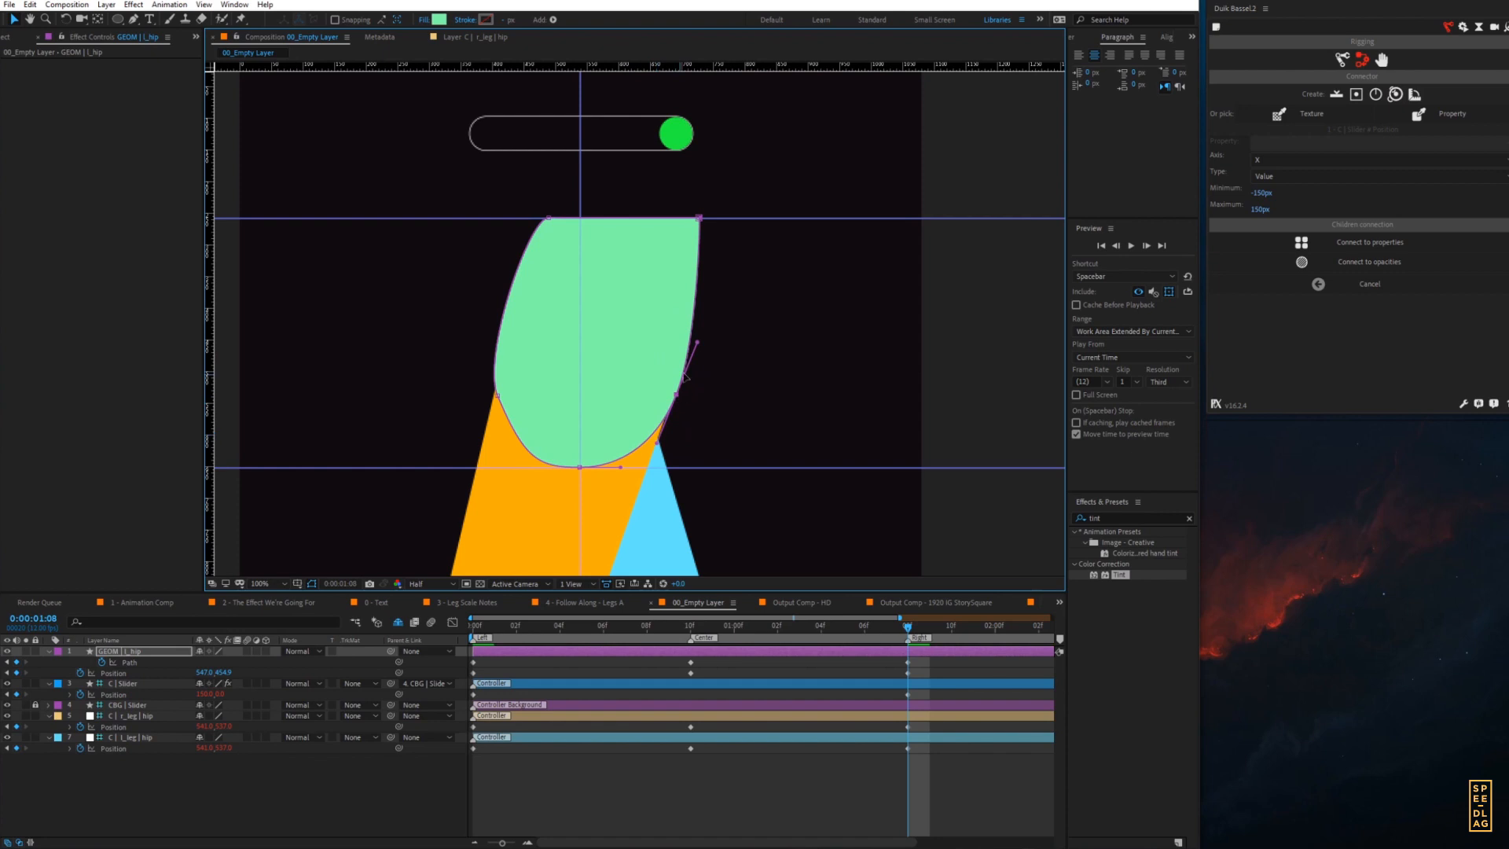
pyautogui.moveTo(697, 342); pyautogui.dragTo(709, 315)
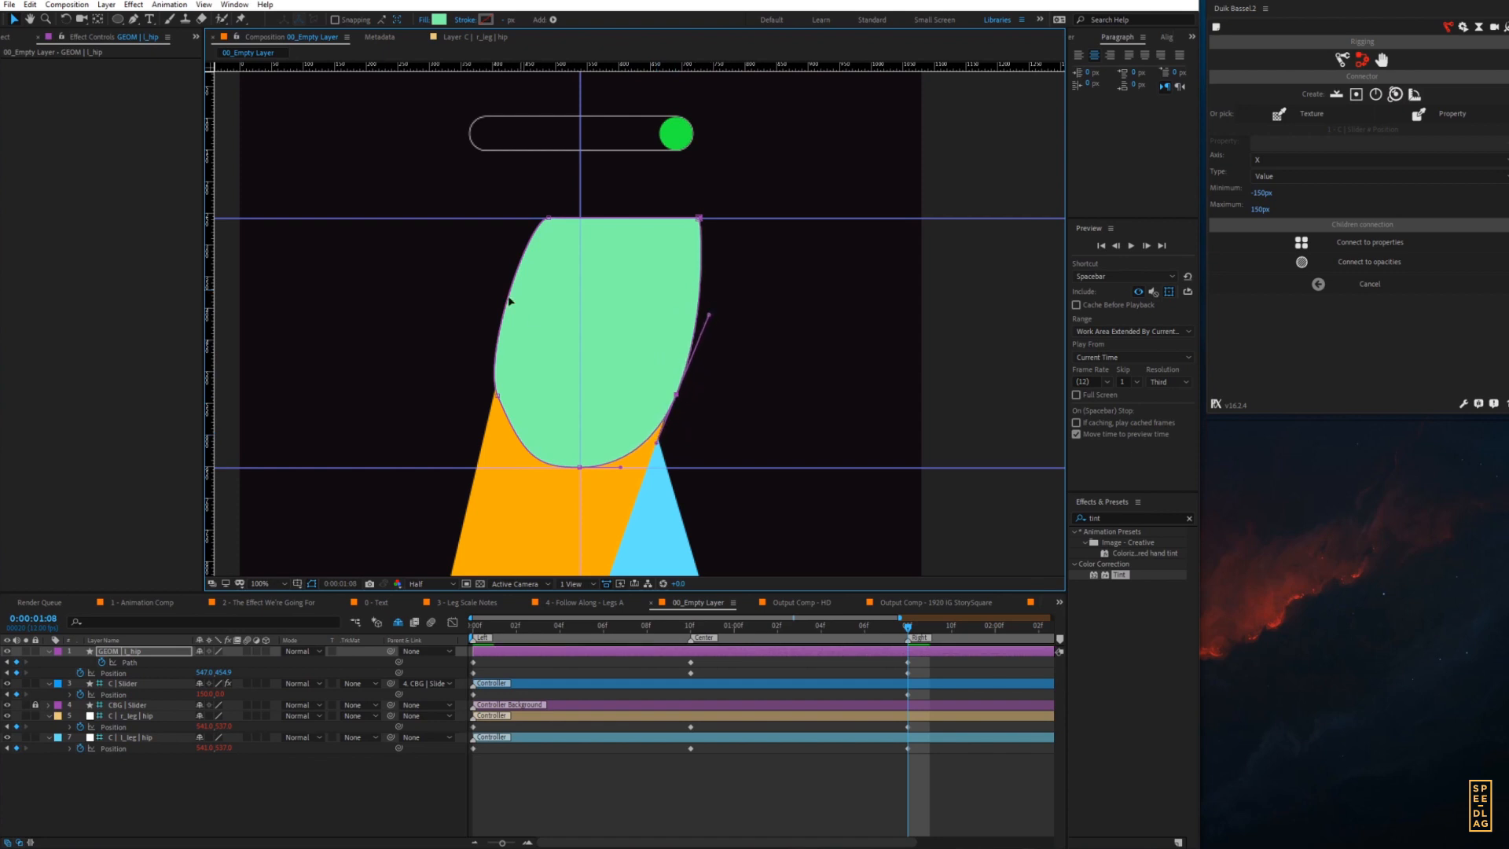
pyautogui.click(497, 394)
pyautogui.moveTo(483, 358); pyautogui.dragTo(458, 319)
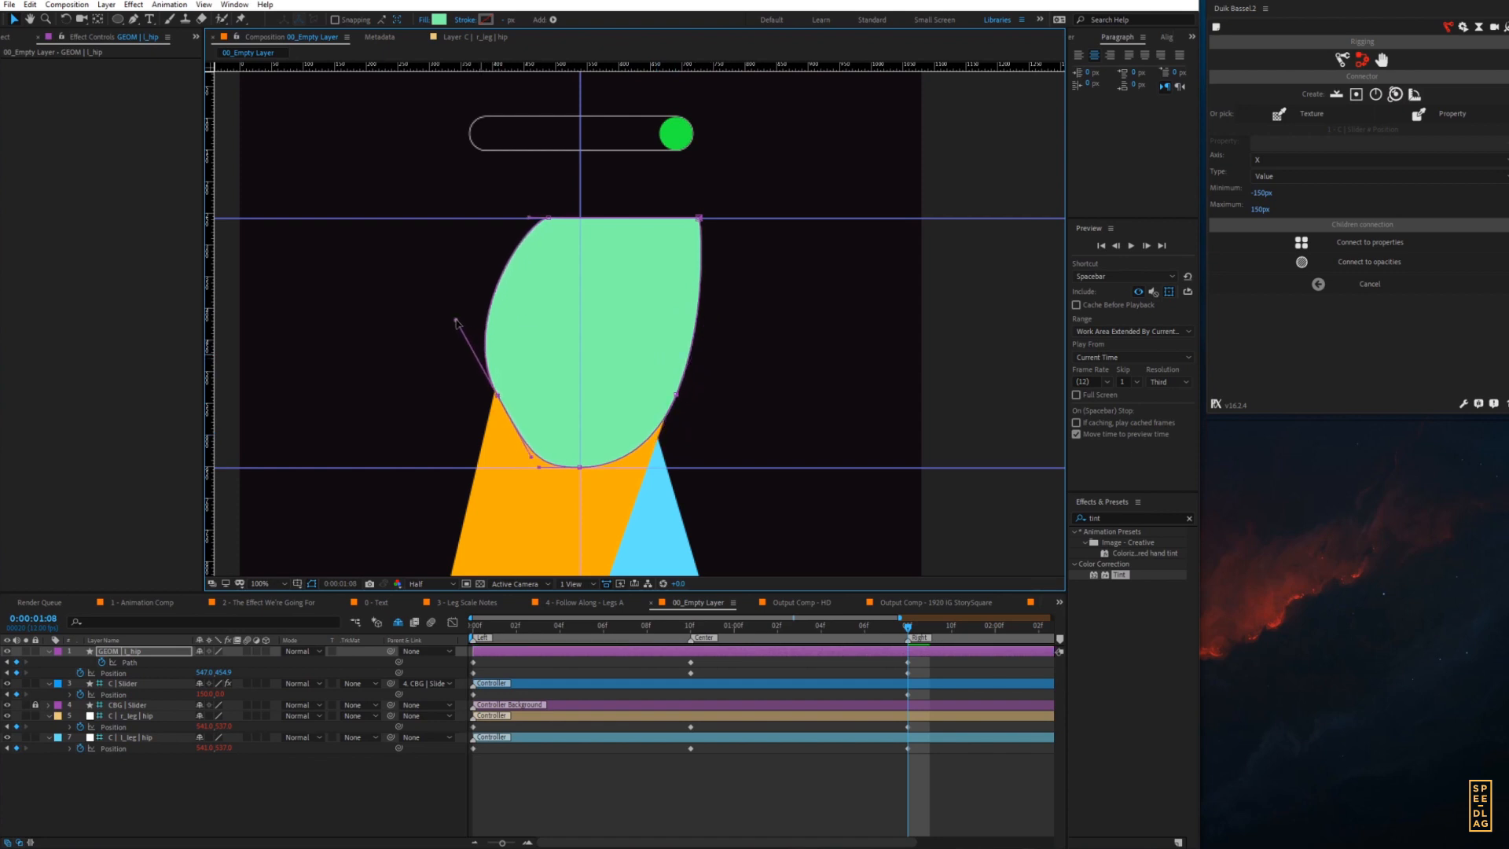
pyautogui.moveTo(496, 395); pyautogui.dragTo(492, 395)
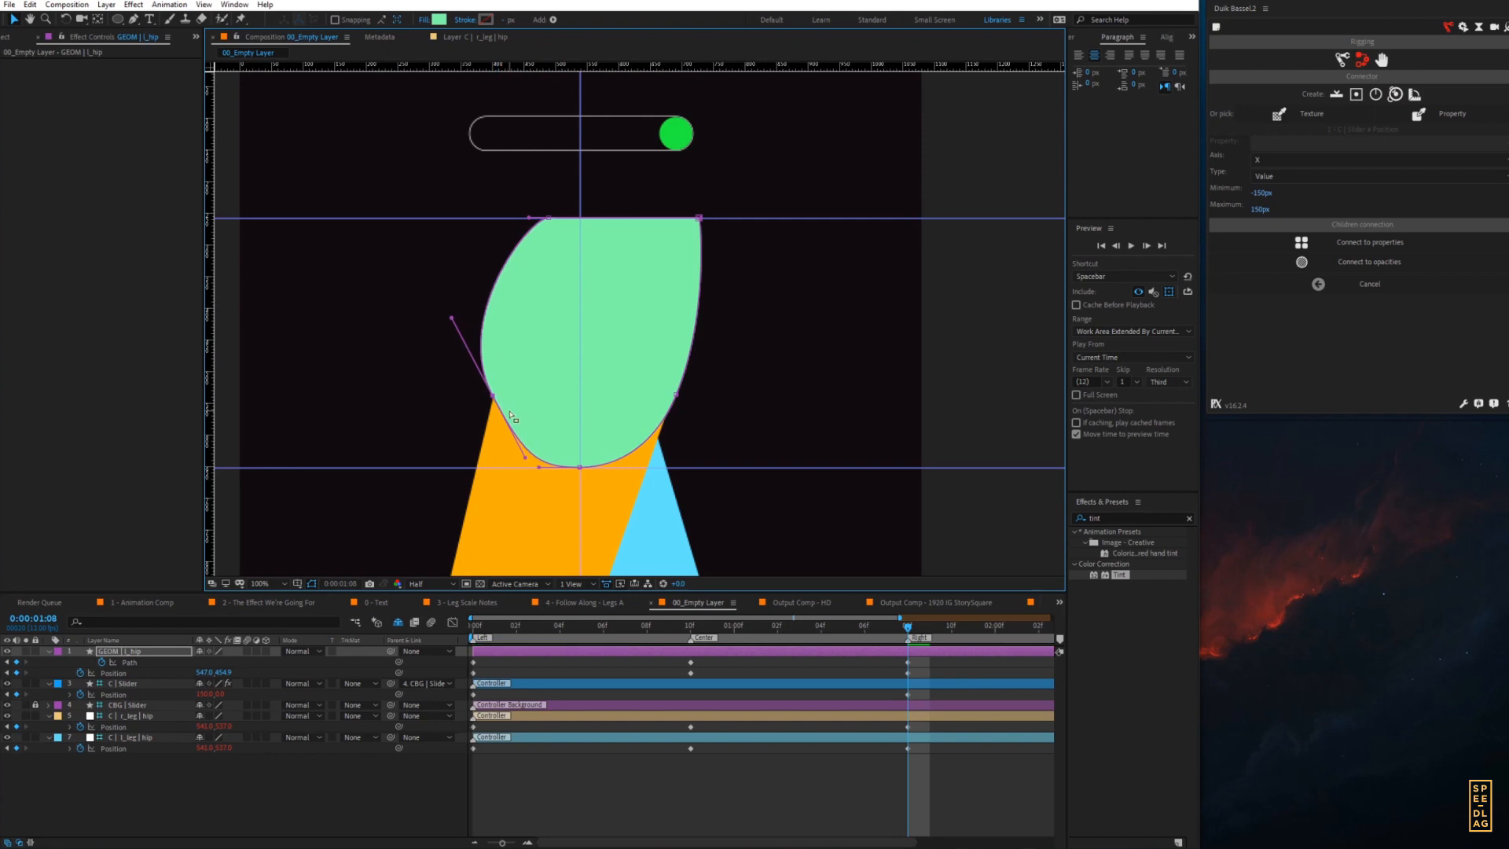
pyautogui.moveTo(519, 450); pyautogui.dragTo(510, 441)
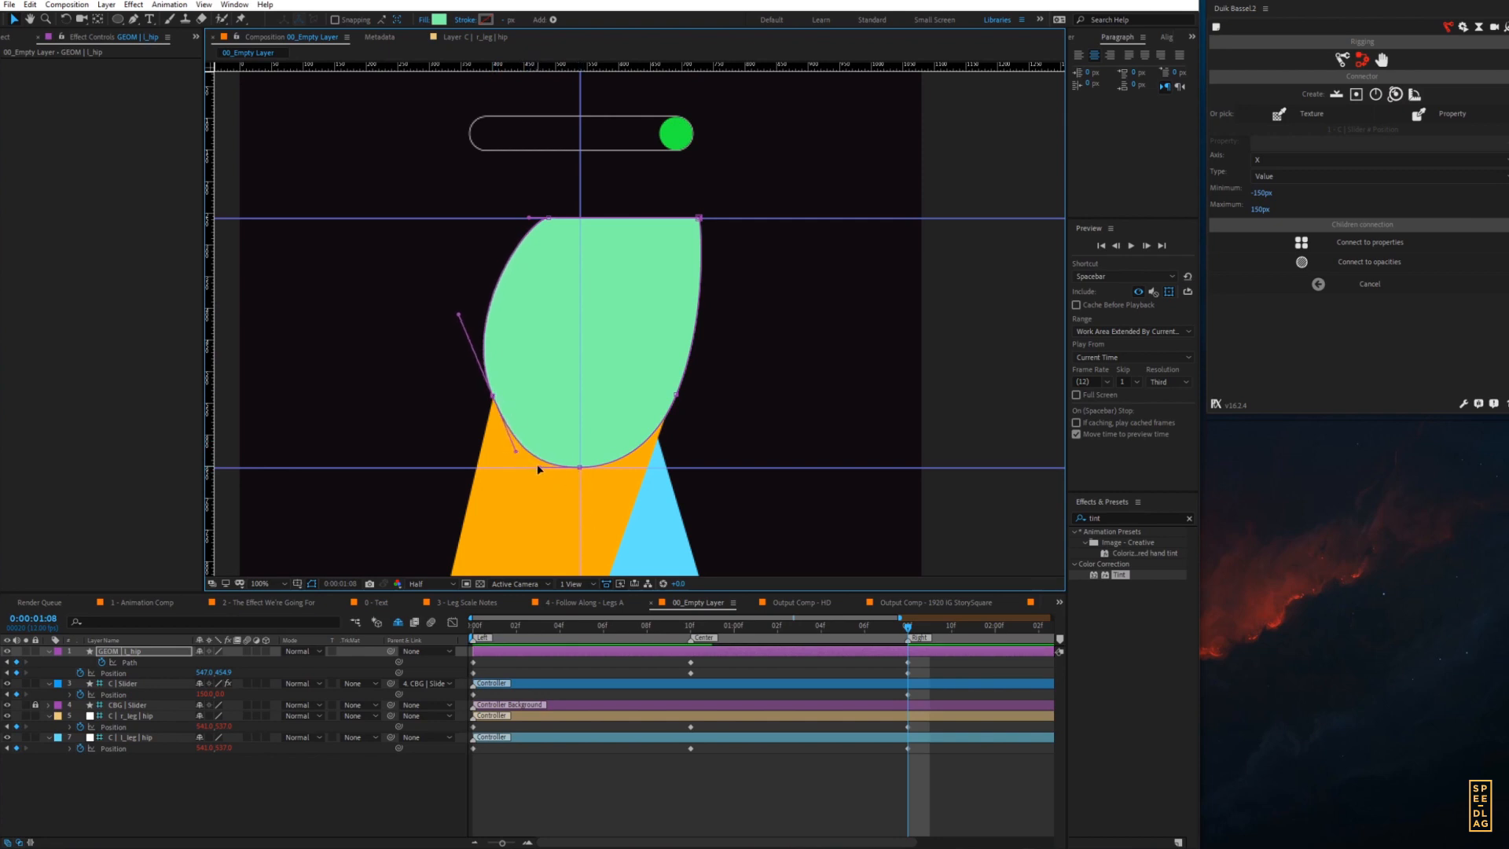
# - Play and scrub the animation across the markers to check how the hip shape follows the slider
pyautogui.click(755, 625)
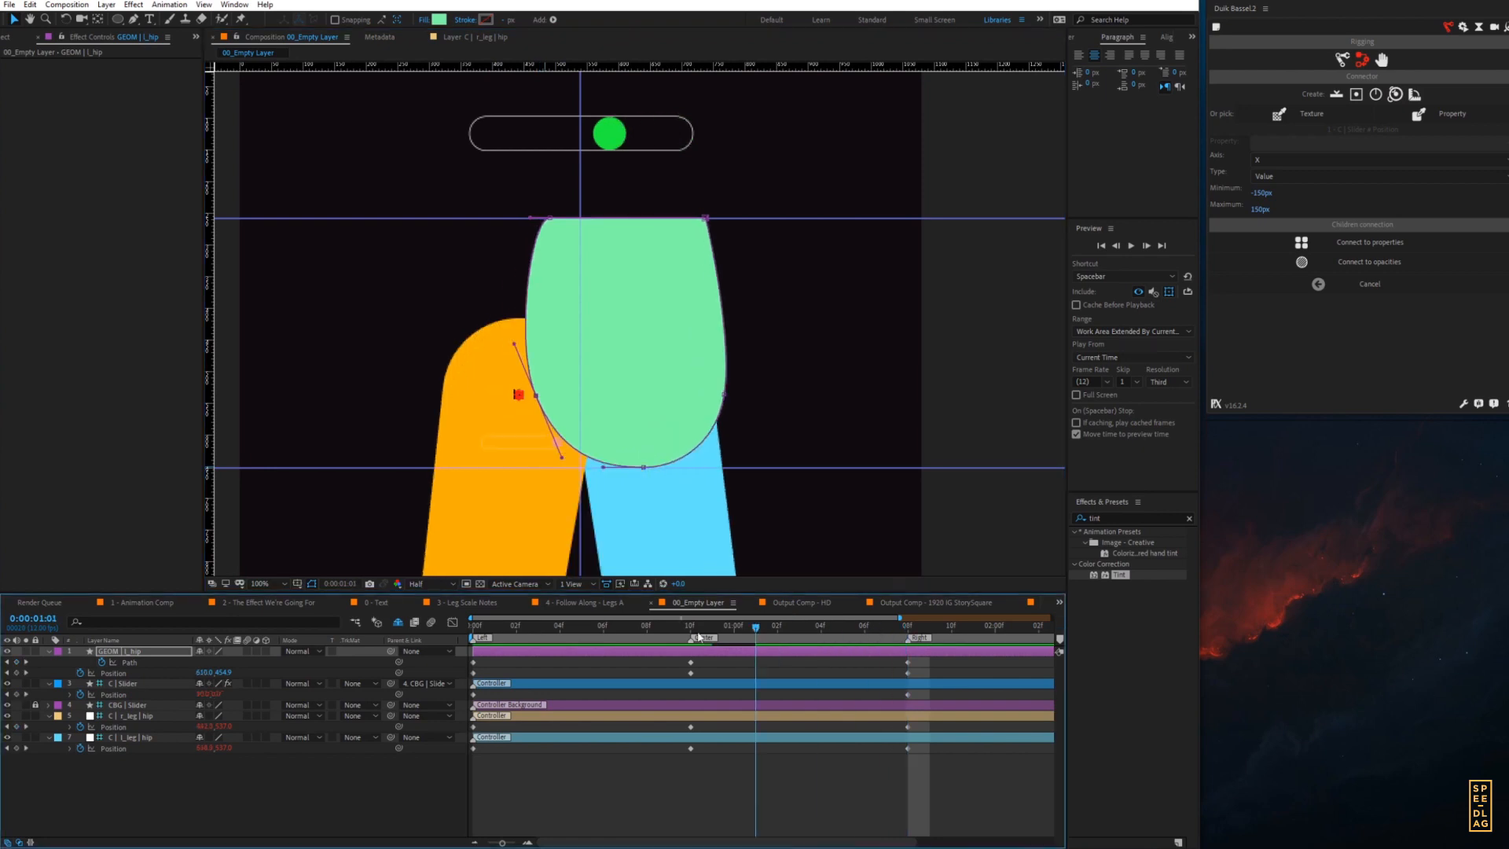
pyautogui.press('space')
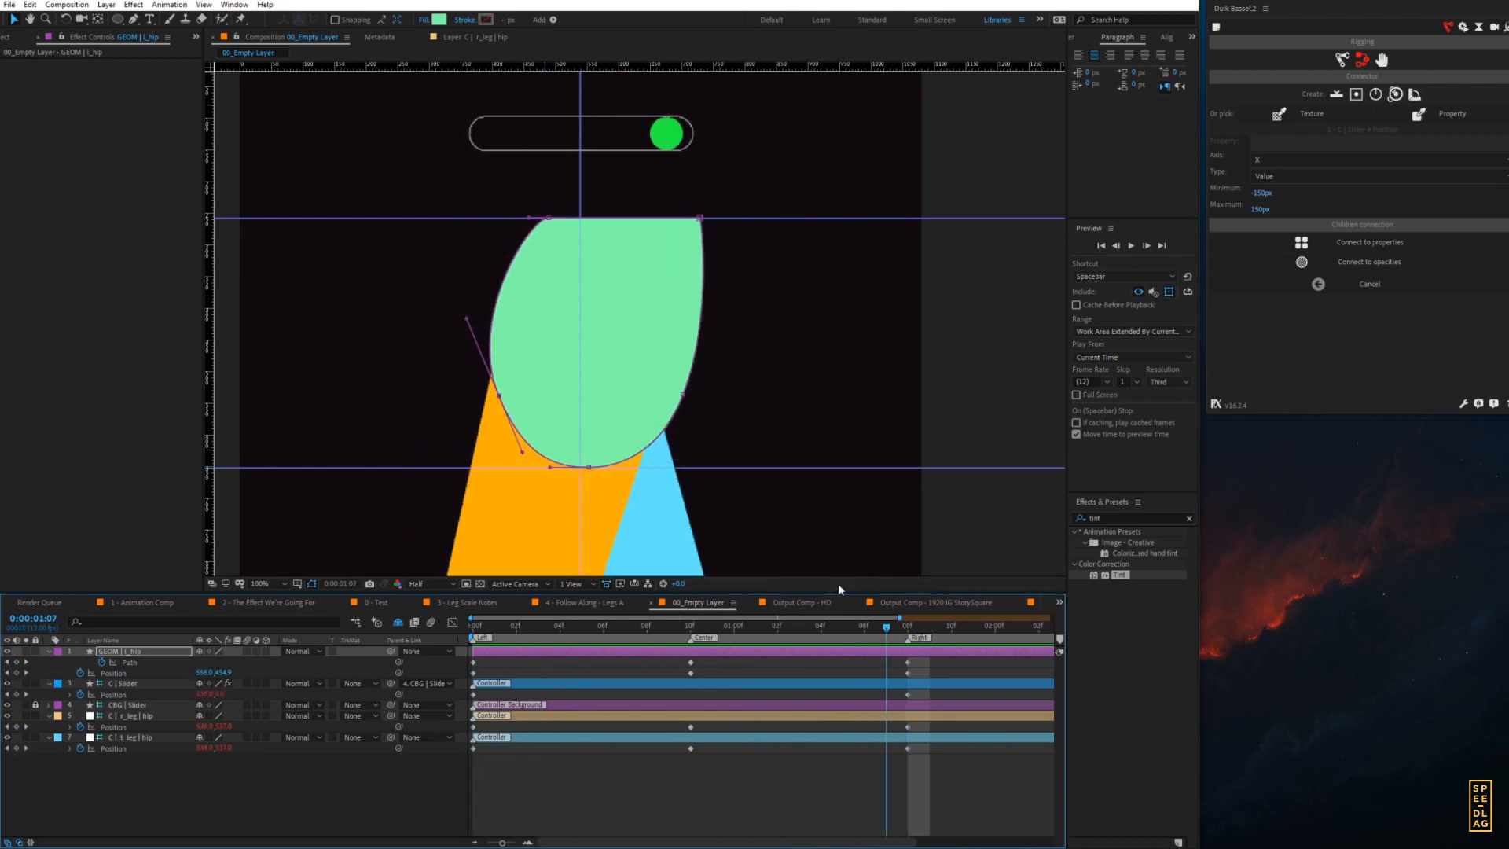
pyautogui.press('space')
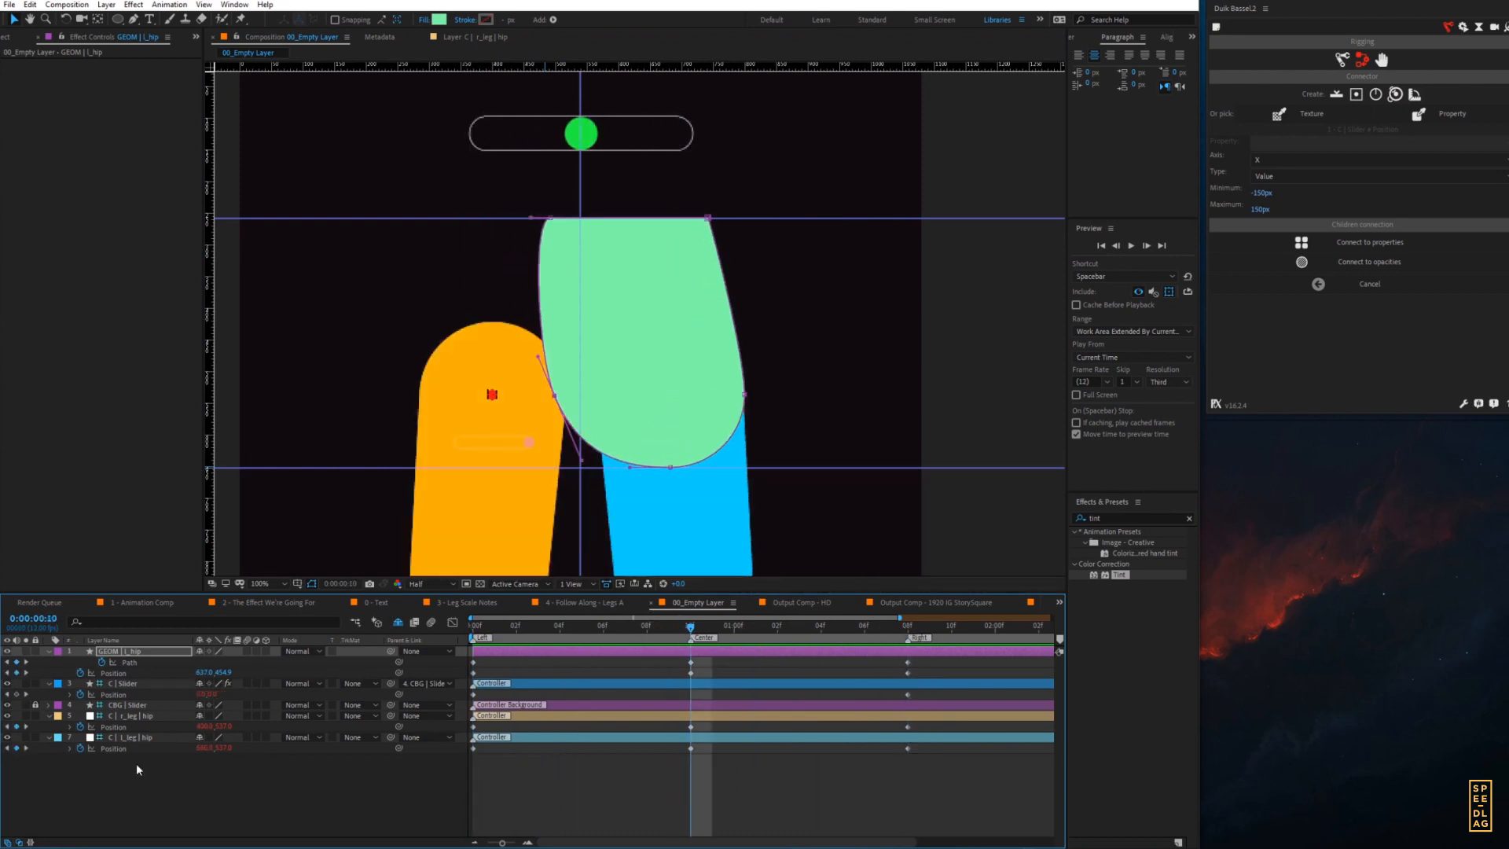
pyautogui.click(159, 796)
pyautogui.press('space')
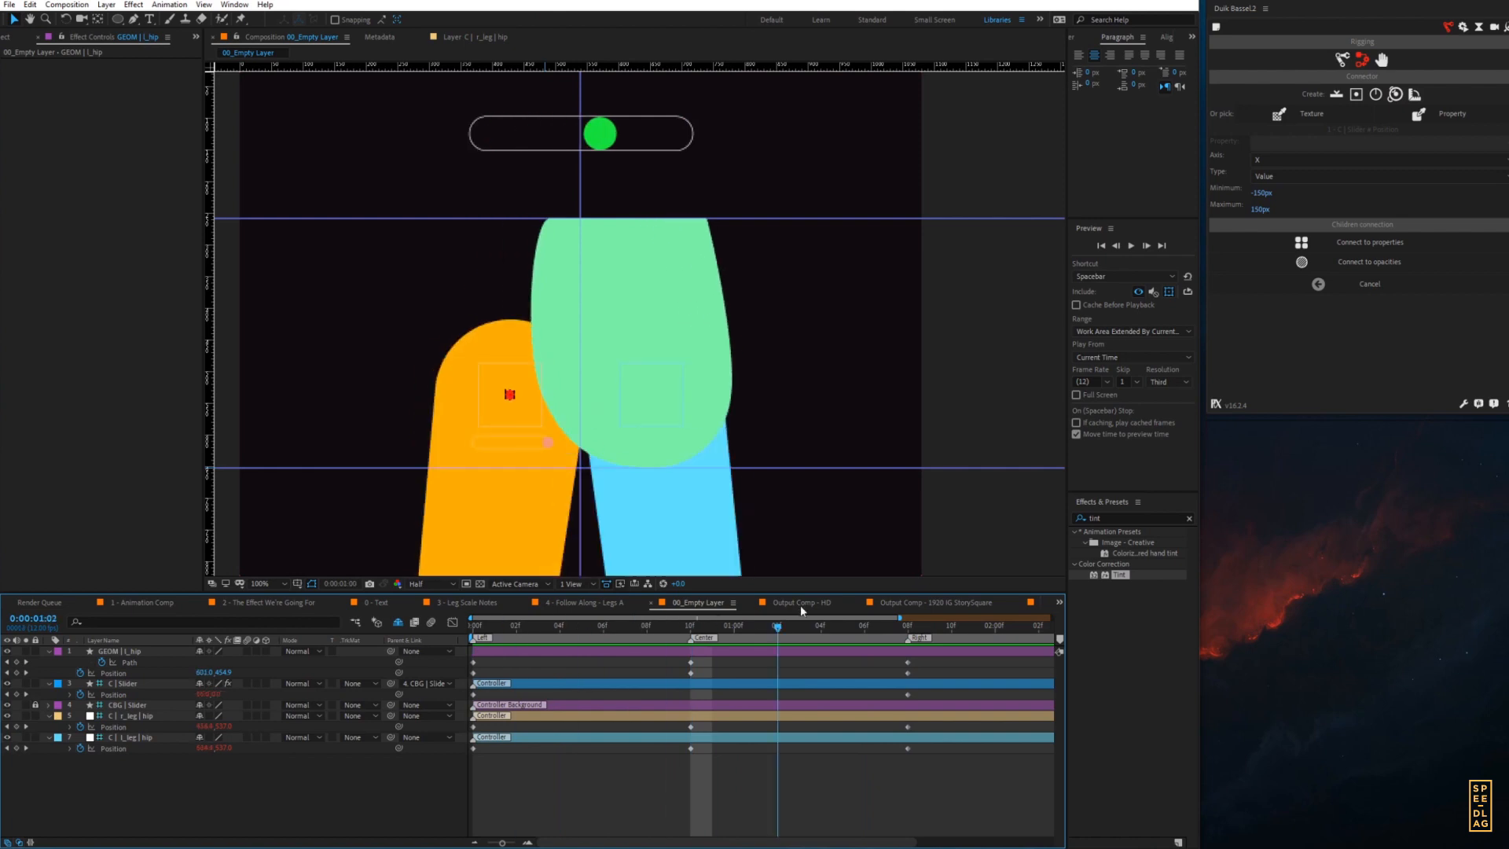
pyautogui.moveTo(493, 607); pyautogui.dragTo(692, 616)
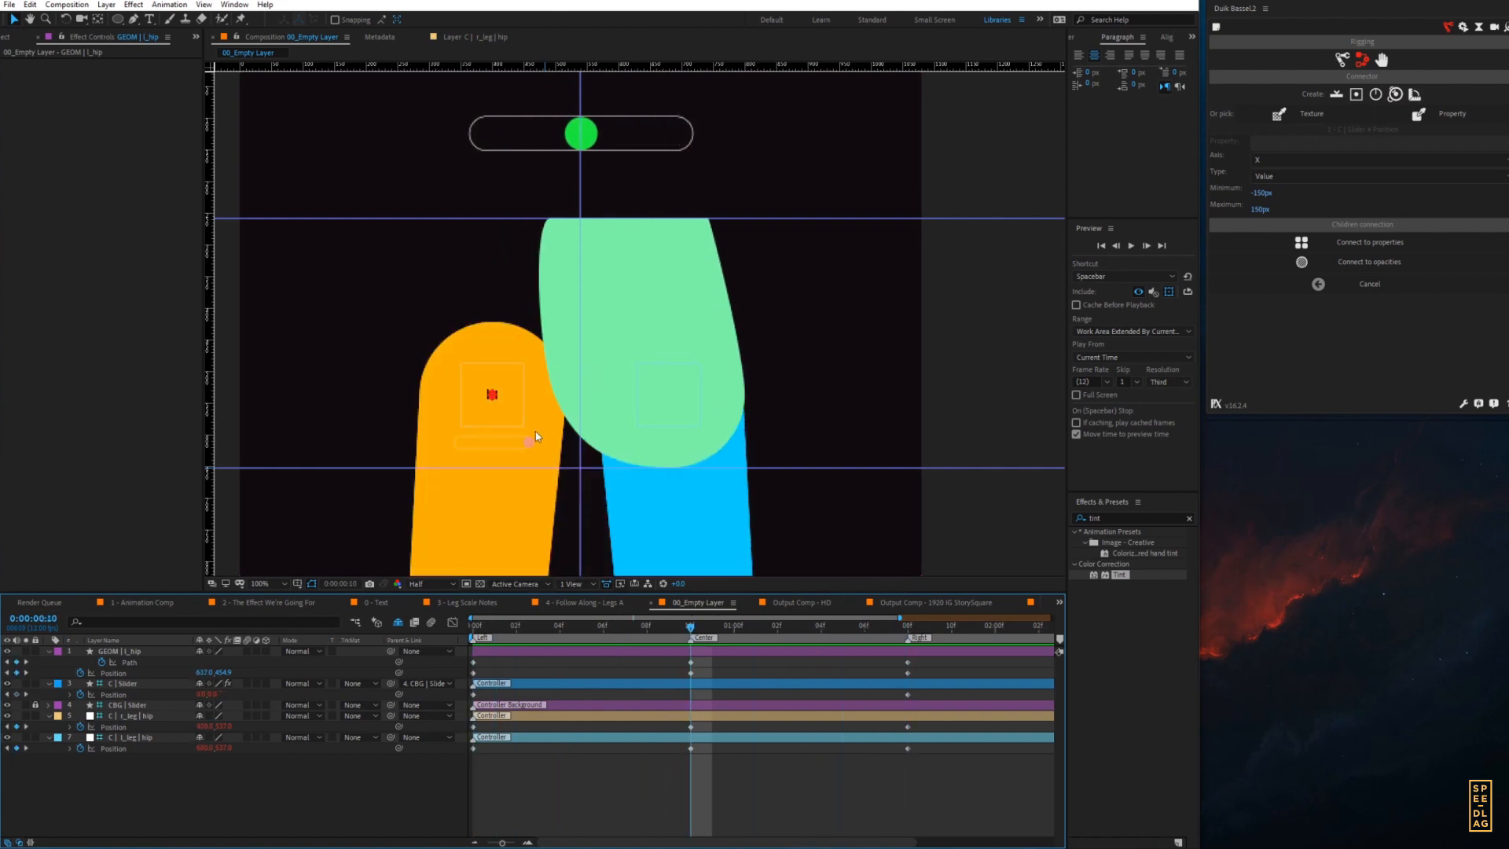
# - Duplicate the GEOM | l_hip layer at the Center marker
pyautogui.moveTo(536, 437); pyautogui.dragTo(637, 435)
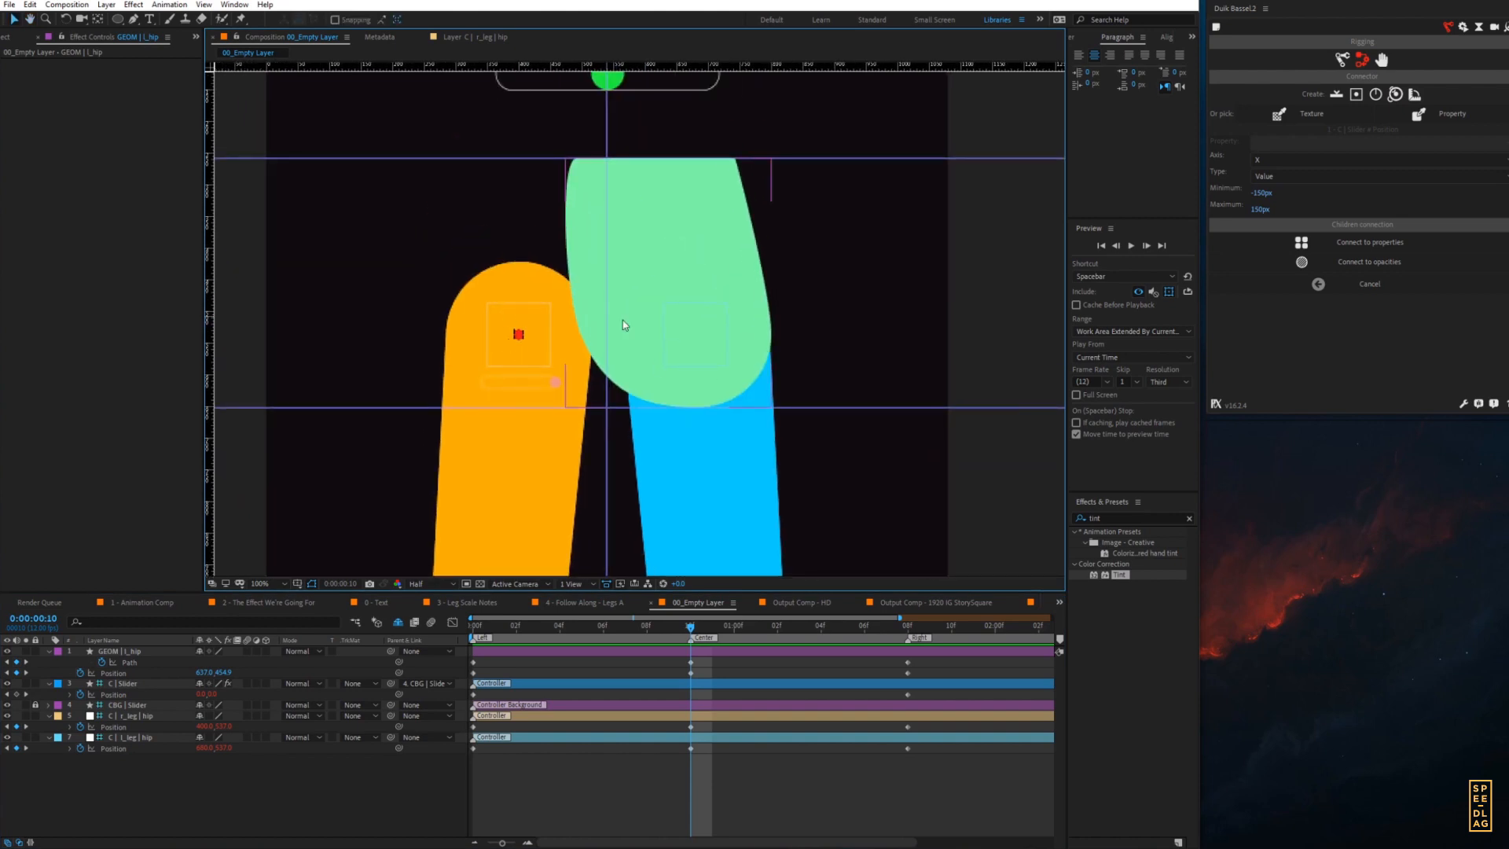
pyautogui.moveTo(637, 326); pyautogui.dragTo(643, 360)
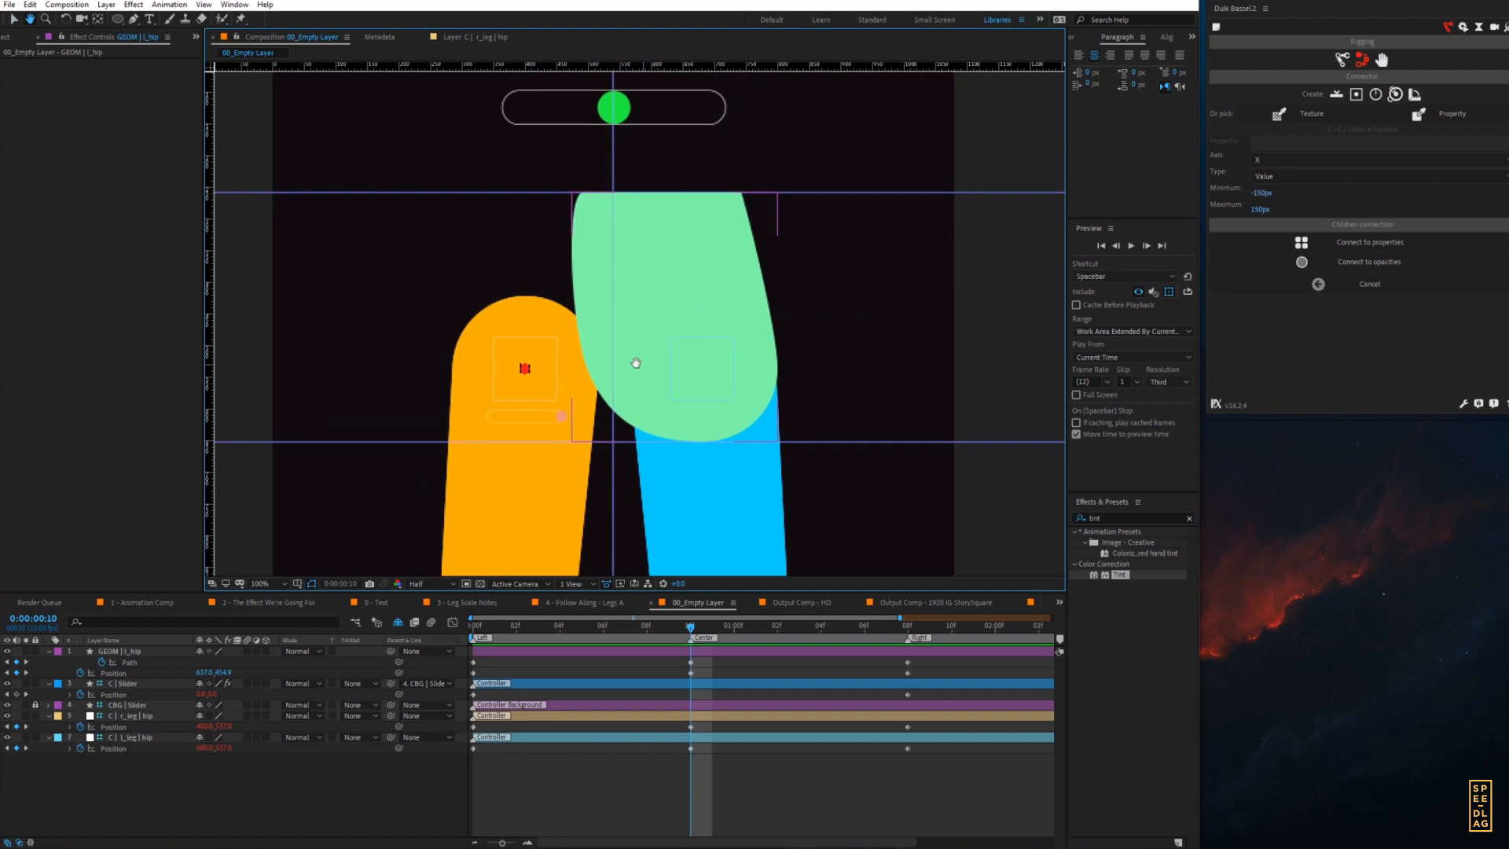
pyautogui.click(627, 651)
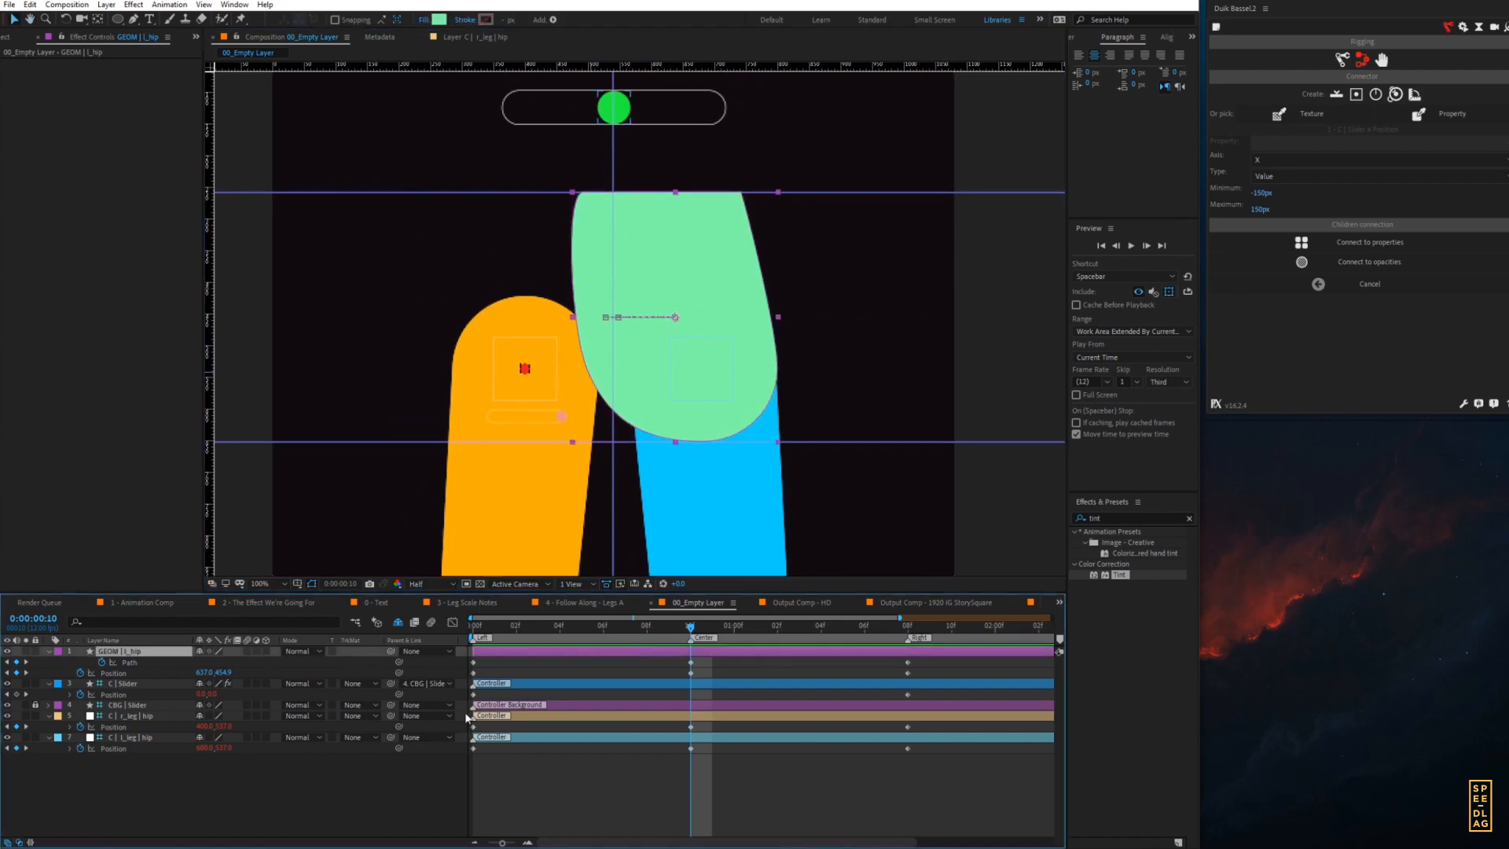
pyautogui.hotkey('ctrl', 'd')
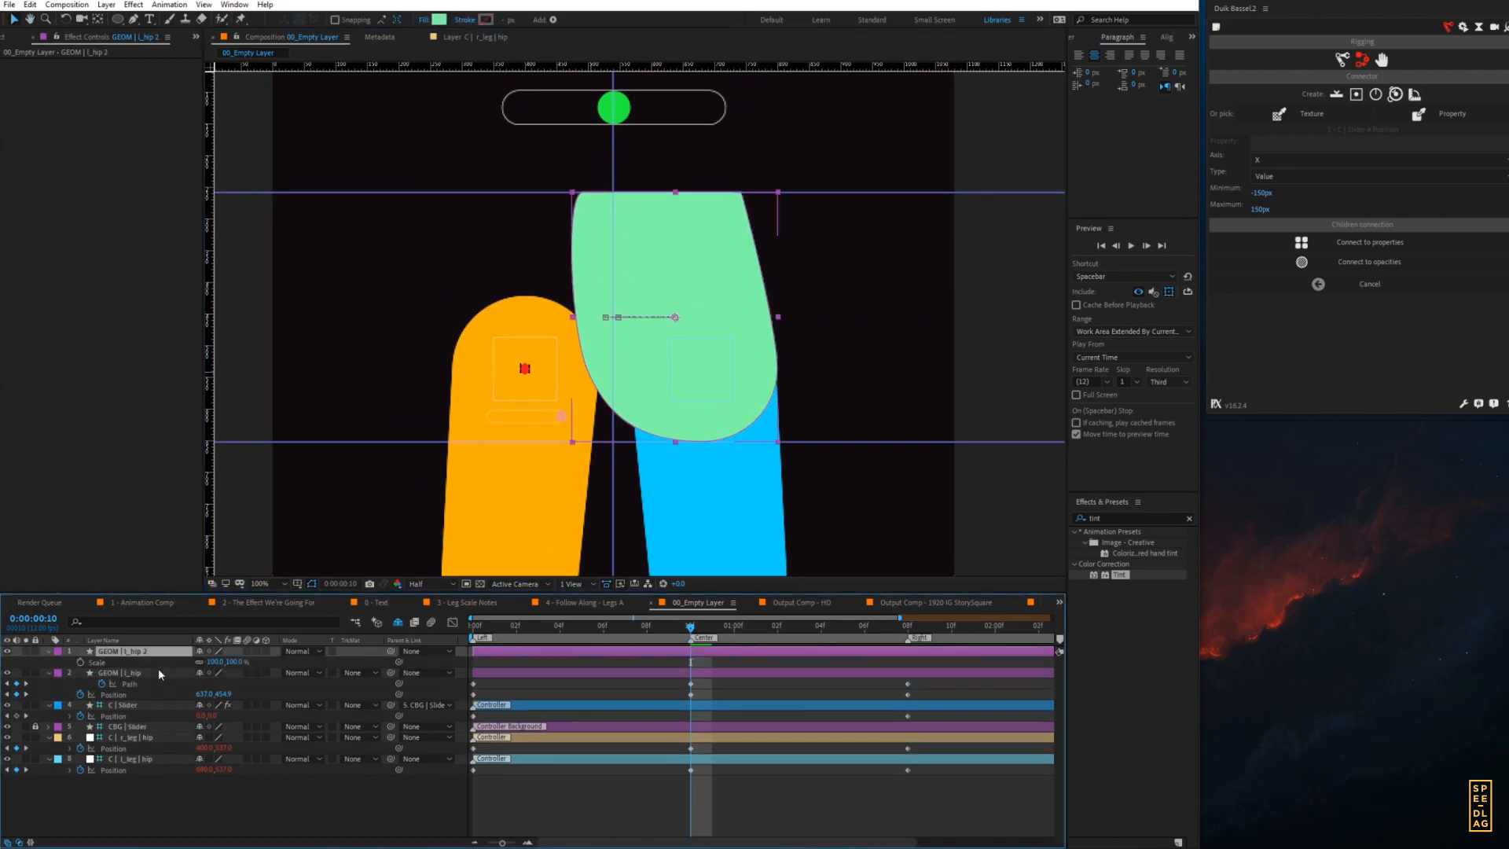
# - Try to mirror the duplicated hip layer horizontally by setting its X Scale to -100%
pyautogui.press('s')
pyautogui.click(212, 662)
pyautogui.click(229, 818)
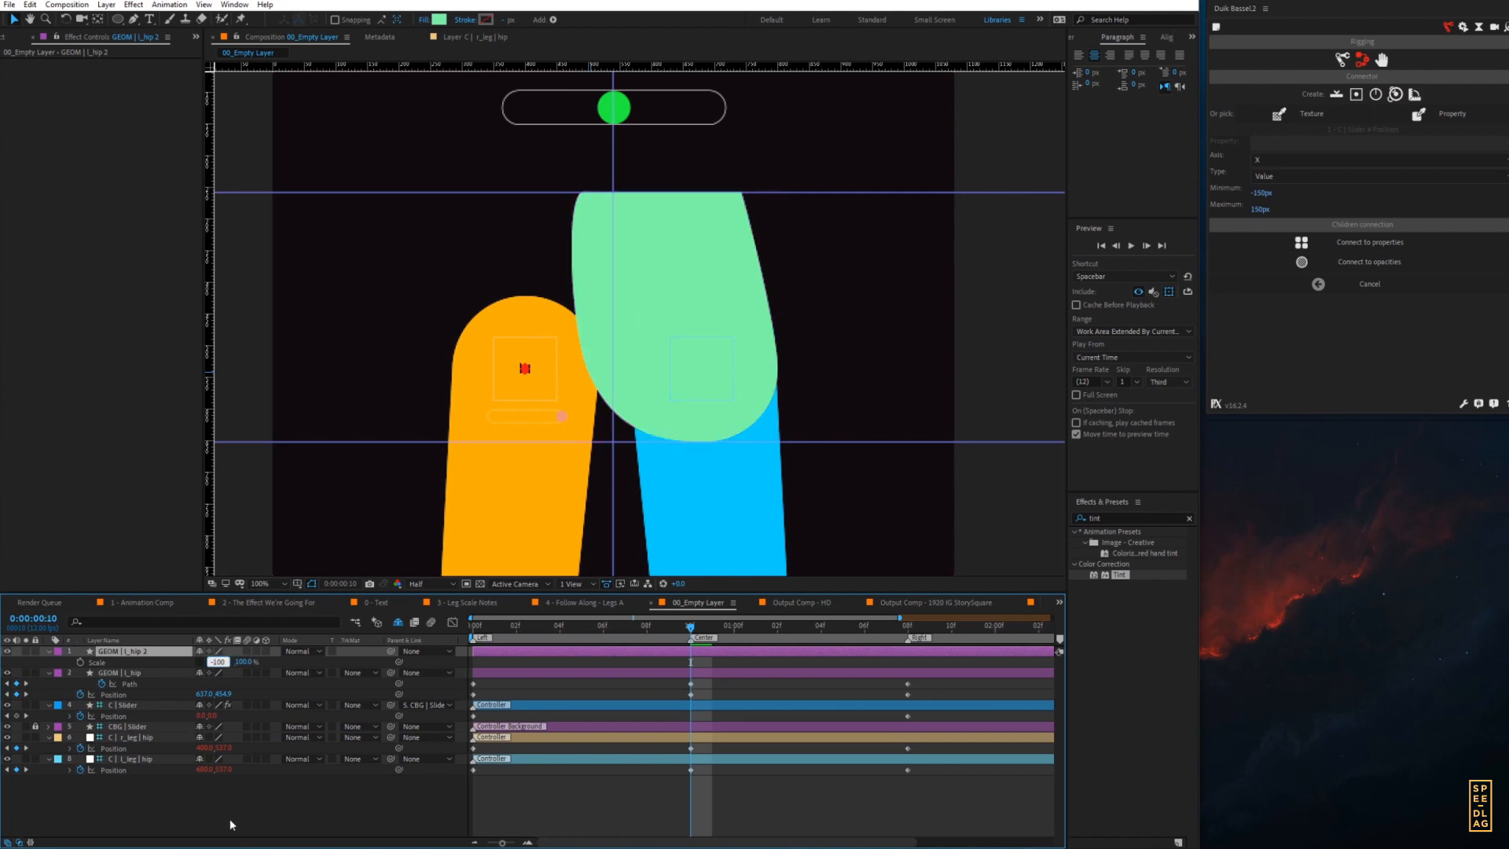
pyautogui.click(135, 651)
pyautogui.moveTo(655, 628); pyautogui.dragTo(622, 626)
pyautogui.hotkey('ctrl', 'z')
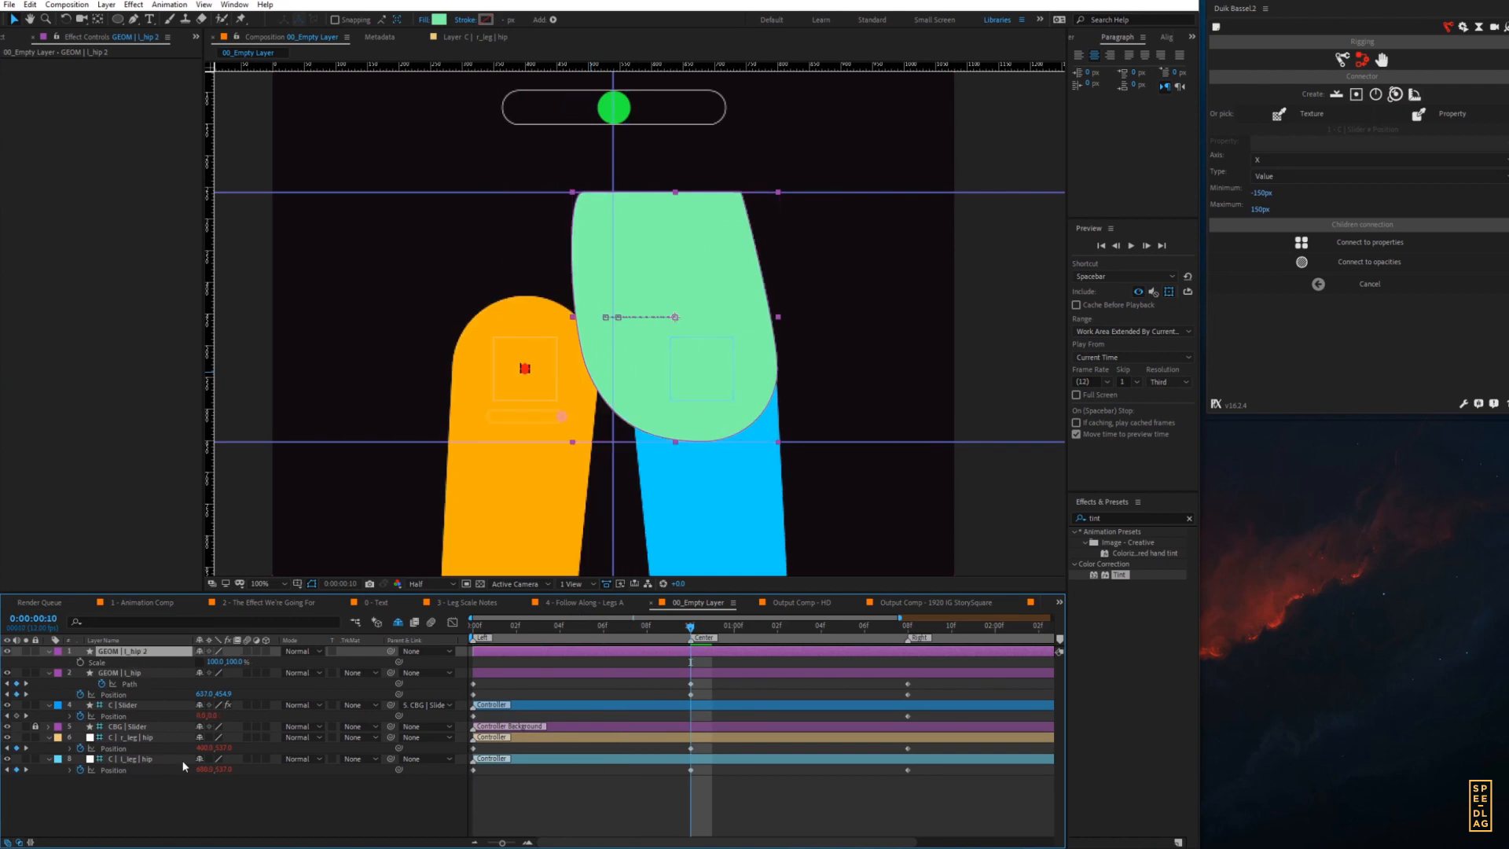
# - Mirror the duplicated hip layer across the composition center by parenting it to a new null and setting the null's X Scale to -100%
pyautogui.hotkey('ctrl', 'alt', 'shift', 'y')
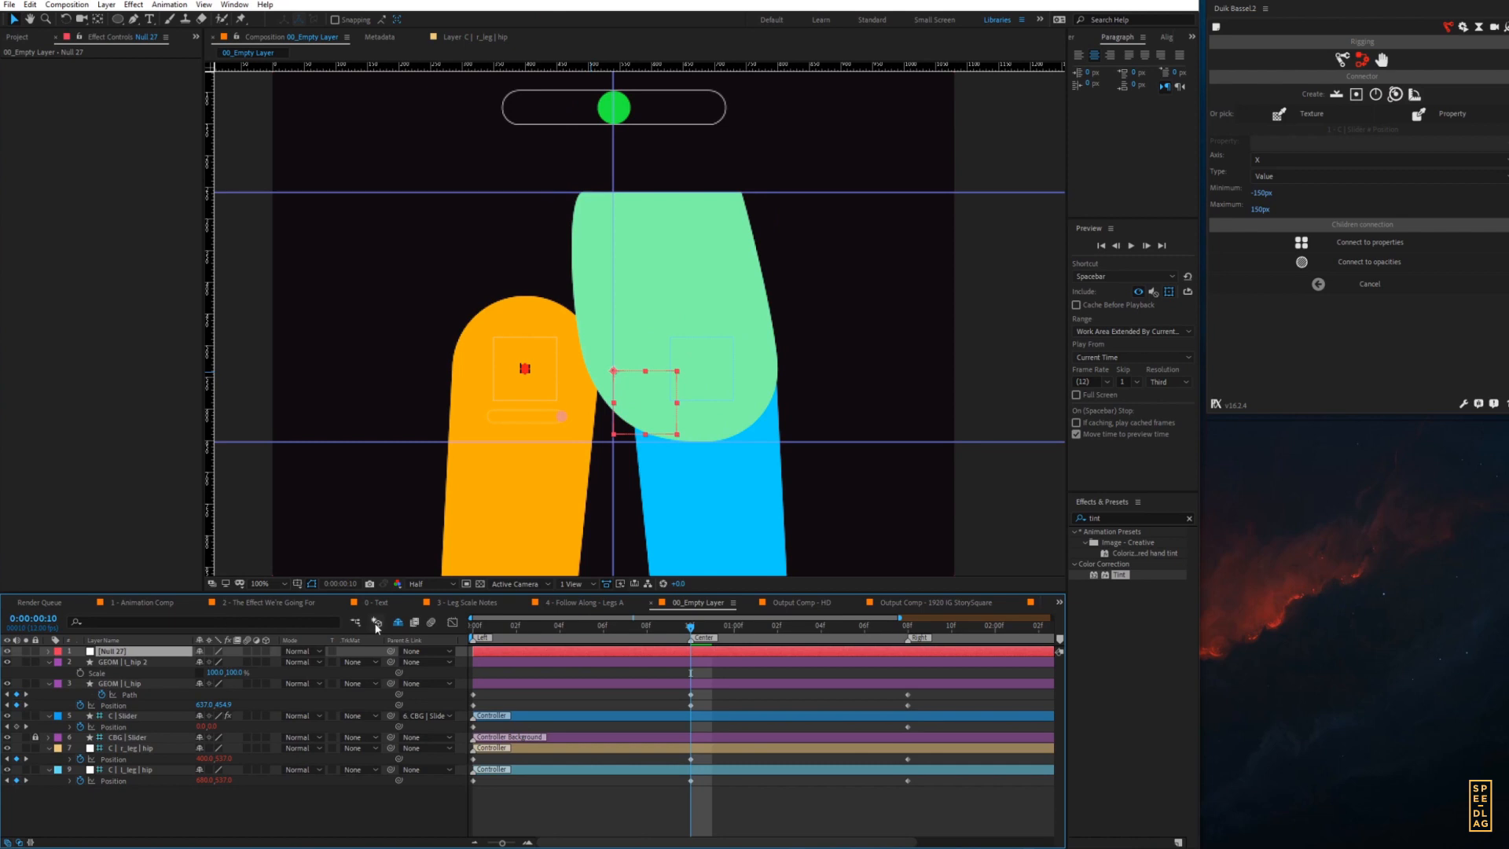
pyautogui.moveTo(390, 661); pyautogui.dragTo(118, 651)
pyautogui.click(130, 652)
pyautogui.press('s')
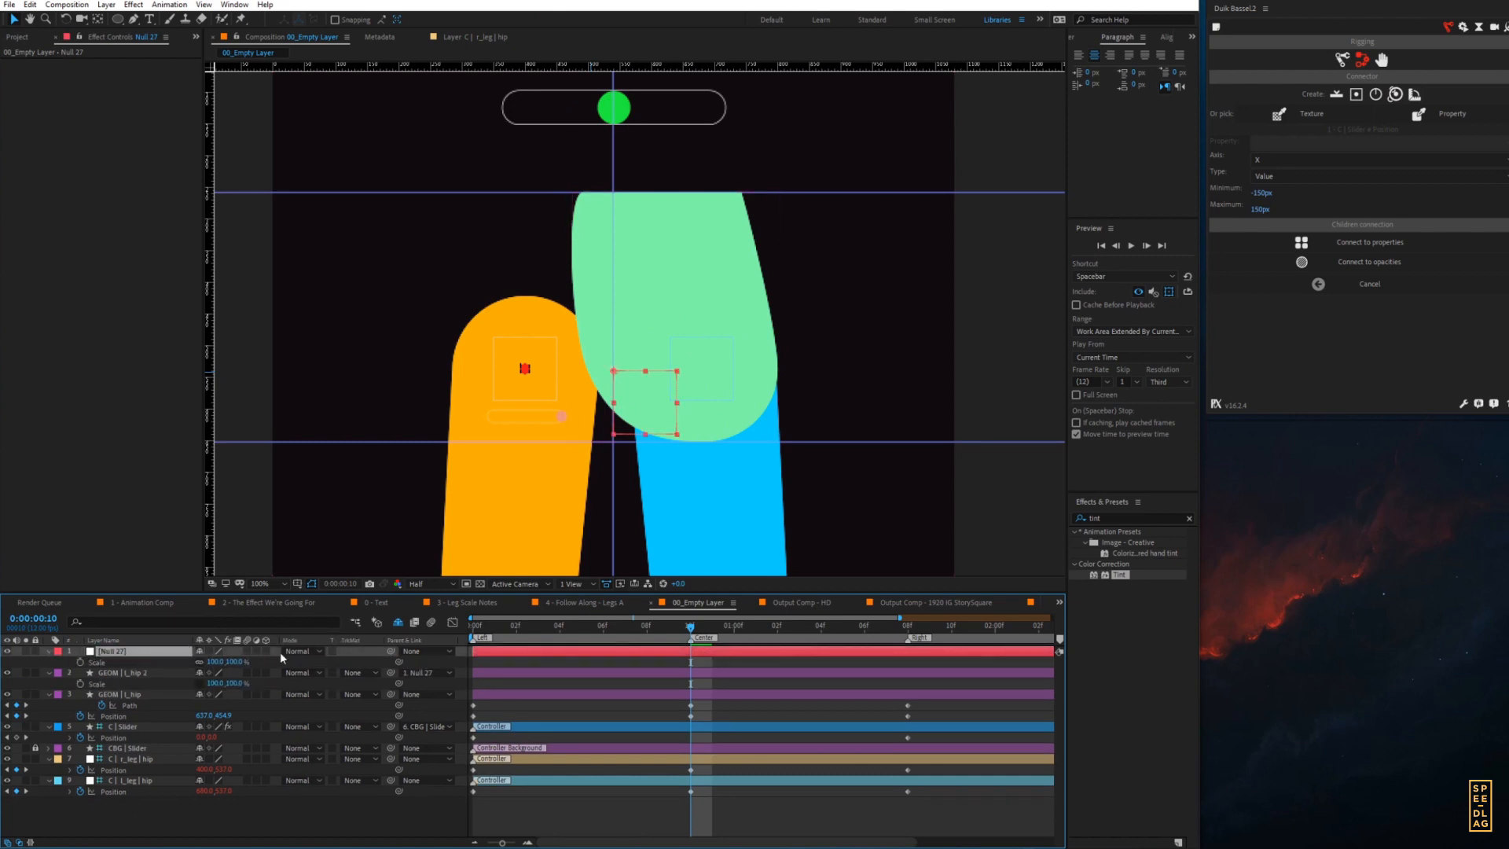
pyautogui.click(210, 661)
pyautogui.write('-100')
pyautogui.press('Return')
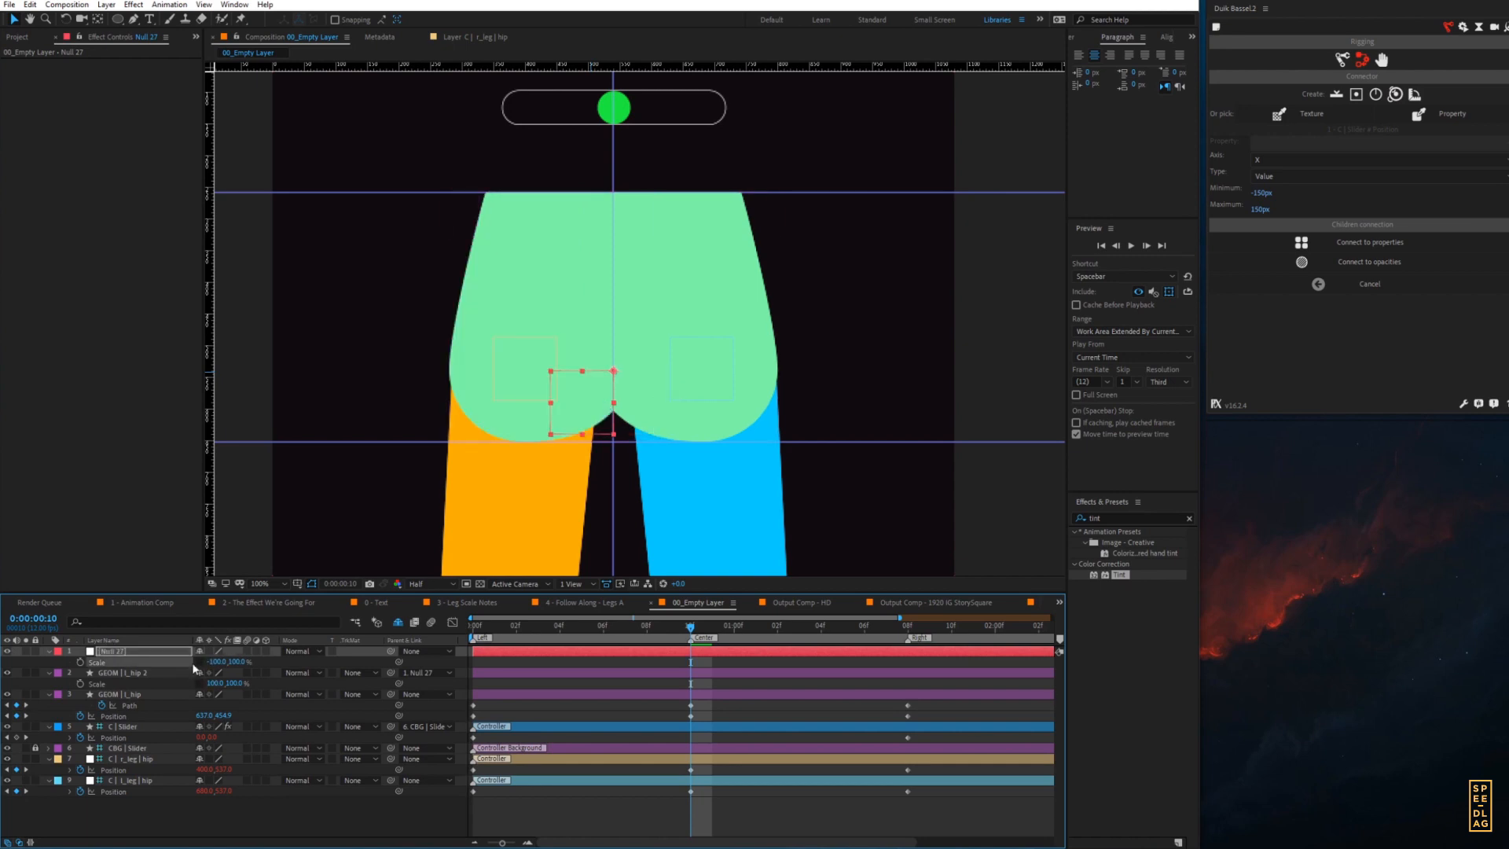
# - Delete the helper null used to mirror the duplicated hip layer
pyautogui.click(144, 675)
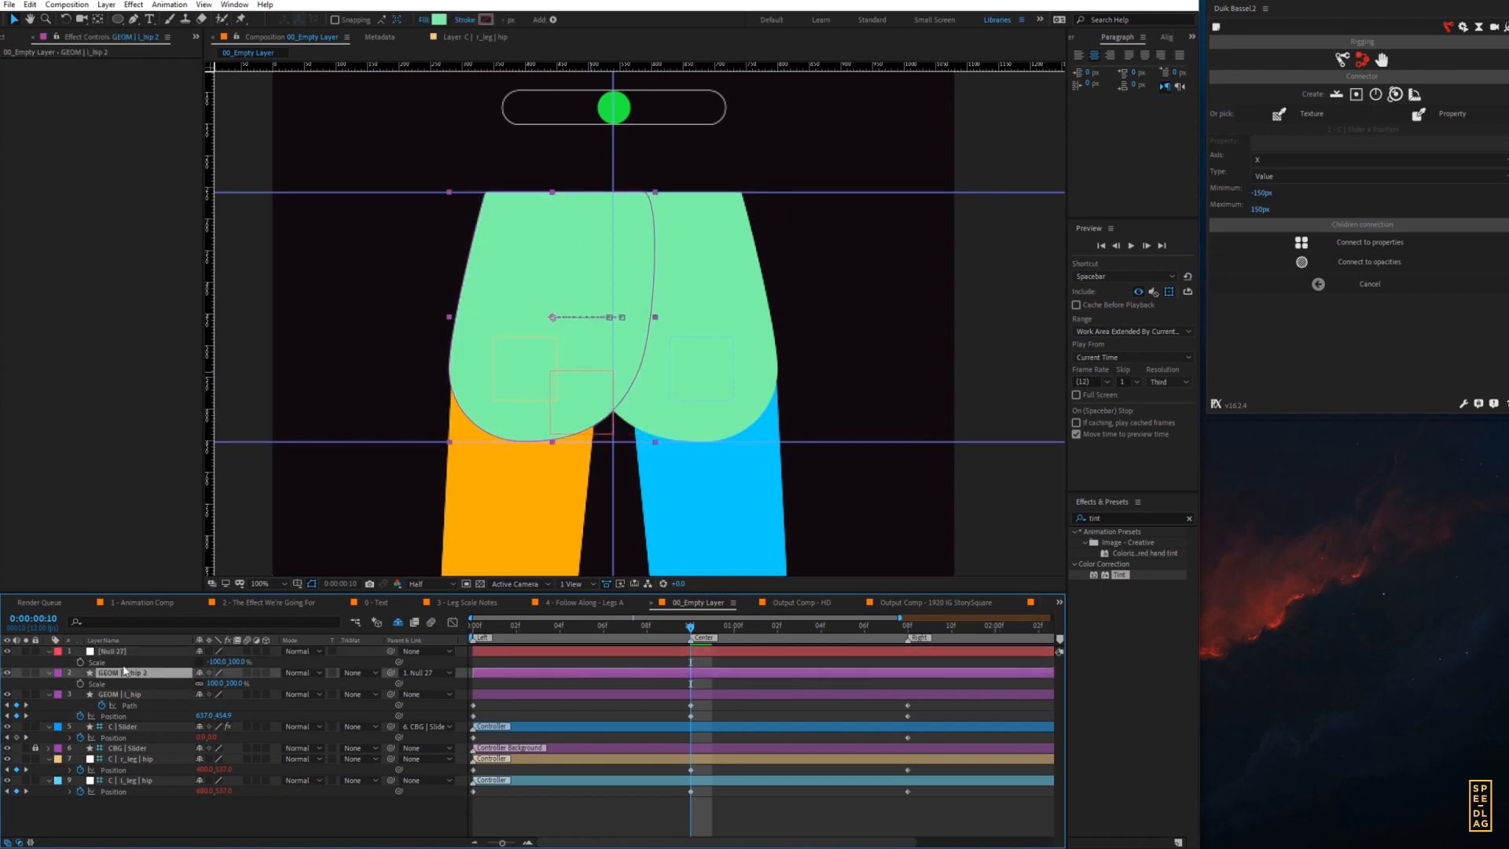
pyautogui.click(121, 650)
pyautogui.press('Delete')
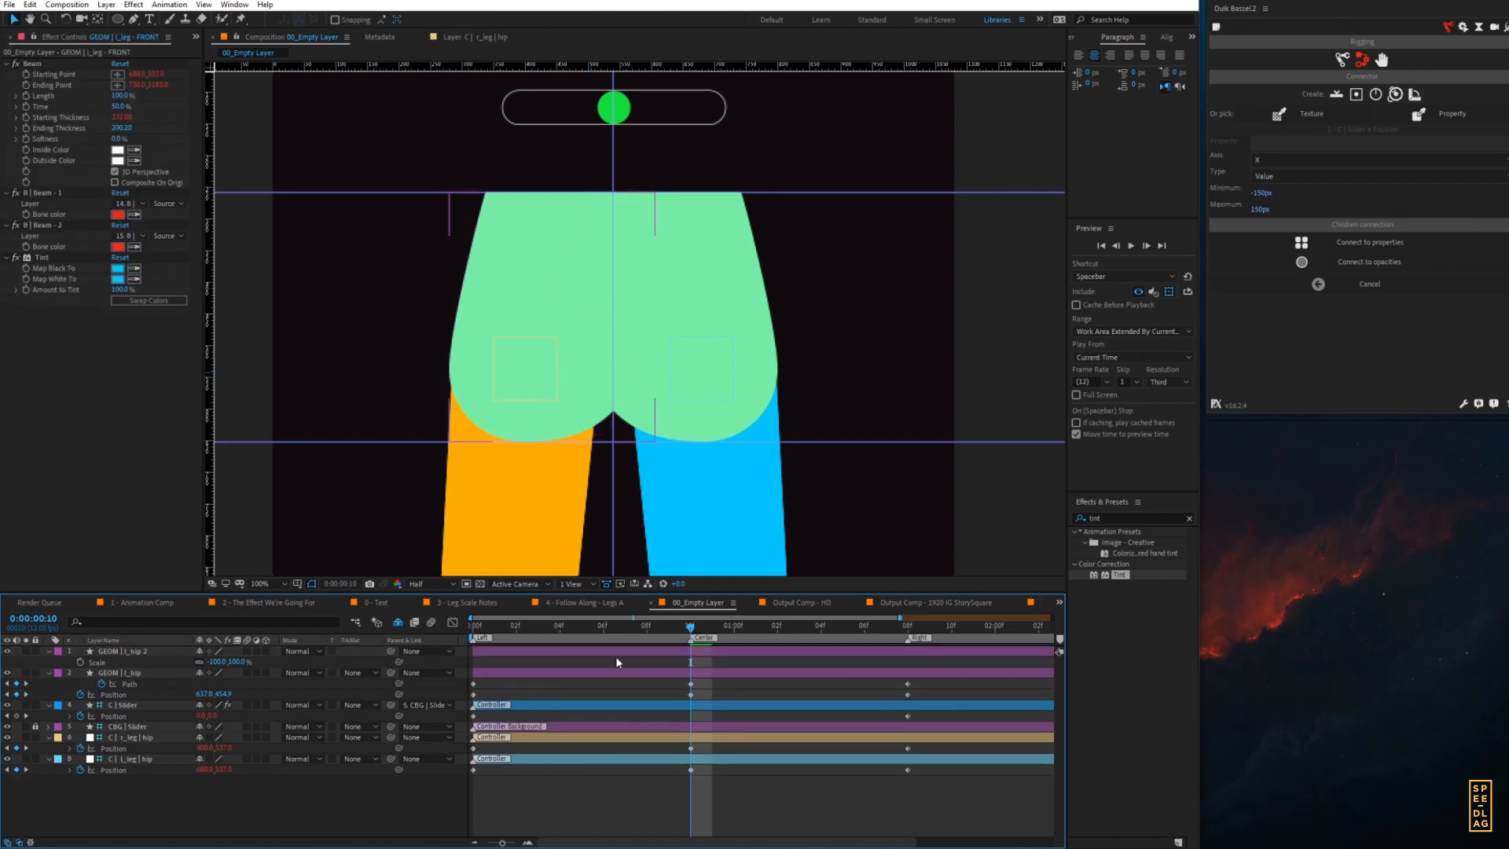
# - Swap the duplicated hip's Path and Position keyframes between the Left and Right markers, and preview the motion
pyautogui.click(611, 651)
pyautogui.press('u')
pyautogui.moveTo(693, 627)
pyautogui.mouseDown()
pyautogui.moveTo(507, 629)
pyautogui.moveTo(492, 664)
pyautogui.moveTo(668, 632)
pyautogui.moveTo(912, 635)
pyautogui.moveTo(453, 662)
pyautogui.moveTo(690, 629)
pyautogui.mouseUp()
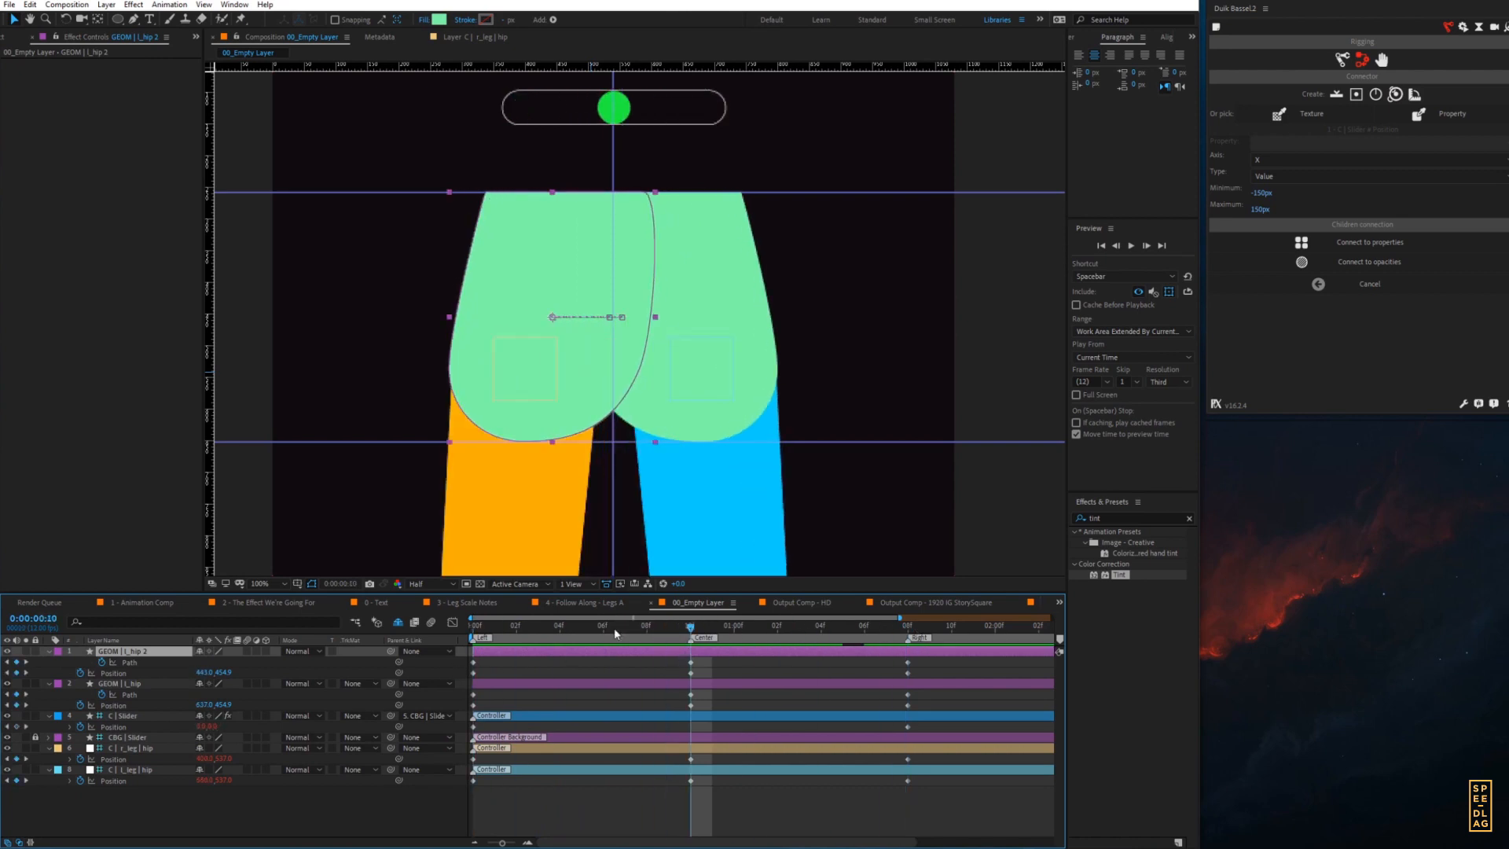
pyautogui.moveTo(479, 659)
pyautogui.mouseDown()
pyautogui.moveTo(462, 677)
pyautogui.moveTo(588, 656)
pyautogui.moveTo(844, 668)
pyautogui.moveTo(919, 690)
pyautogui.moveTo(471, 682)
pyautogui.mouseUp()
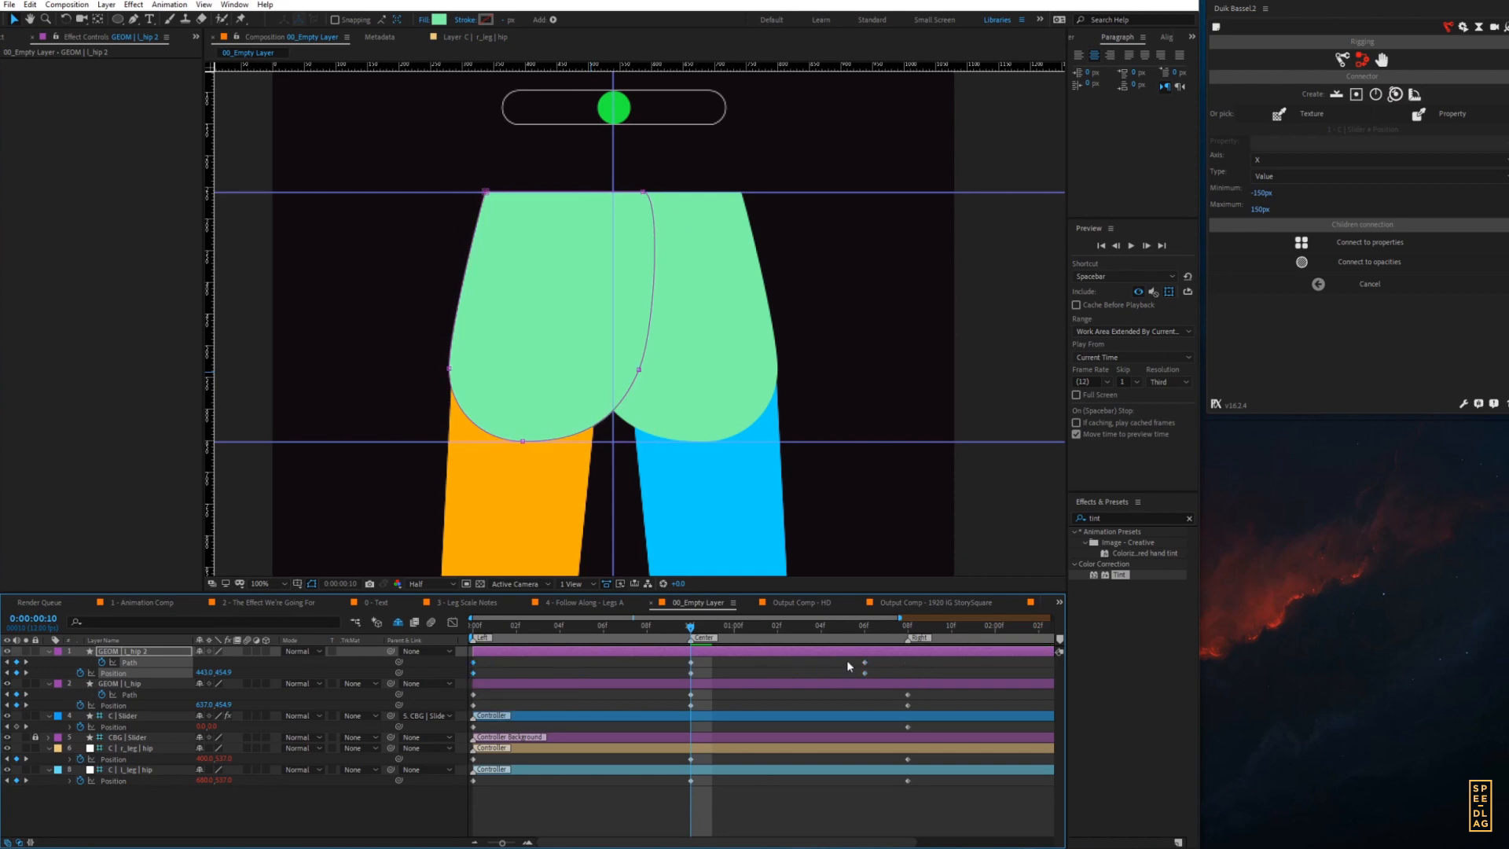
pyautogui.moveTo(846, 658); pyautogui.dragTo(865, 676)
pyautogui.moveTo(691, 628); pyautogui.dragTo(488, 657)
pyautogui.press('space')
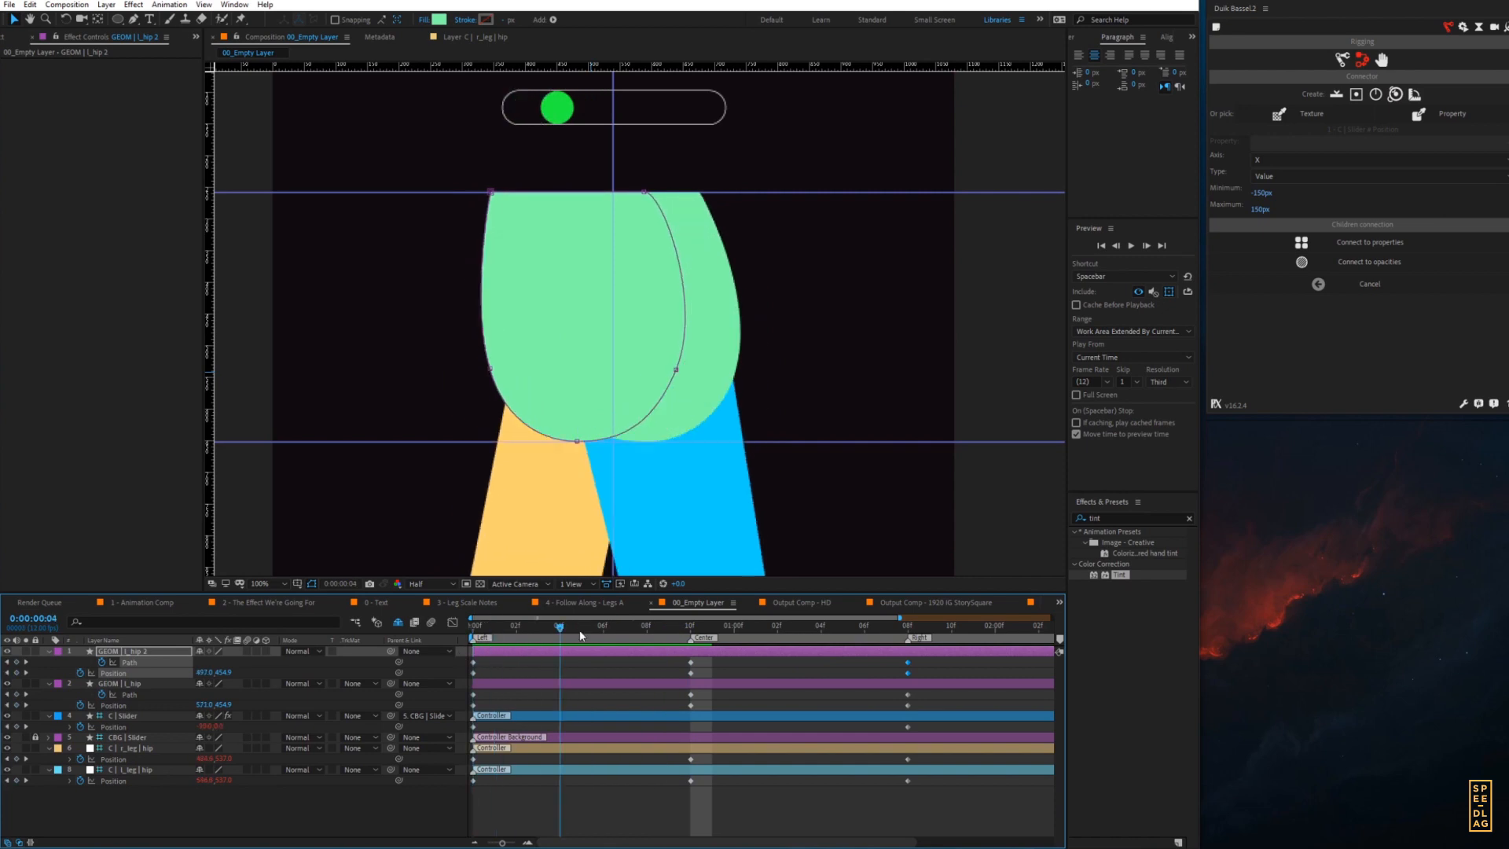
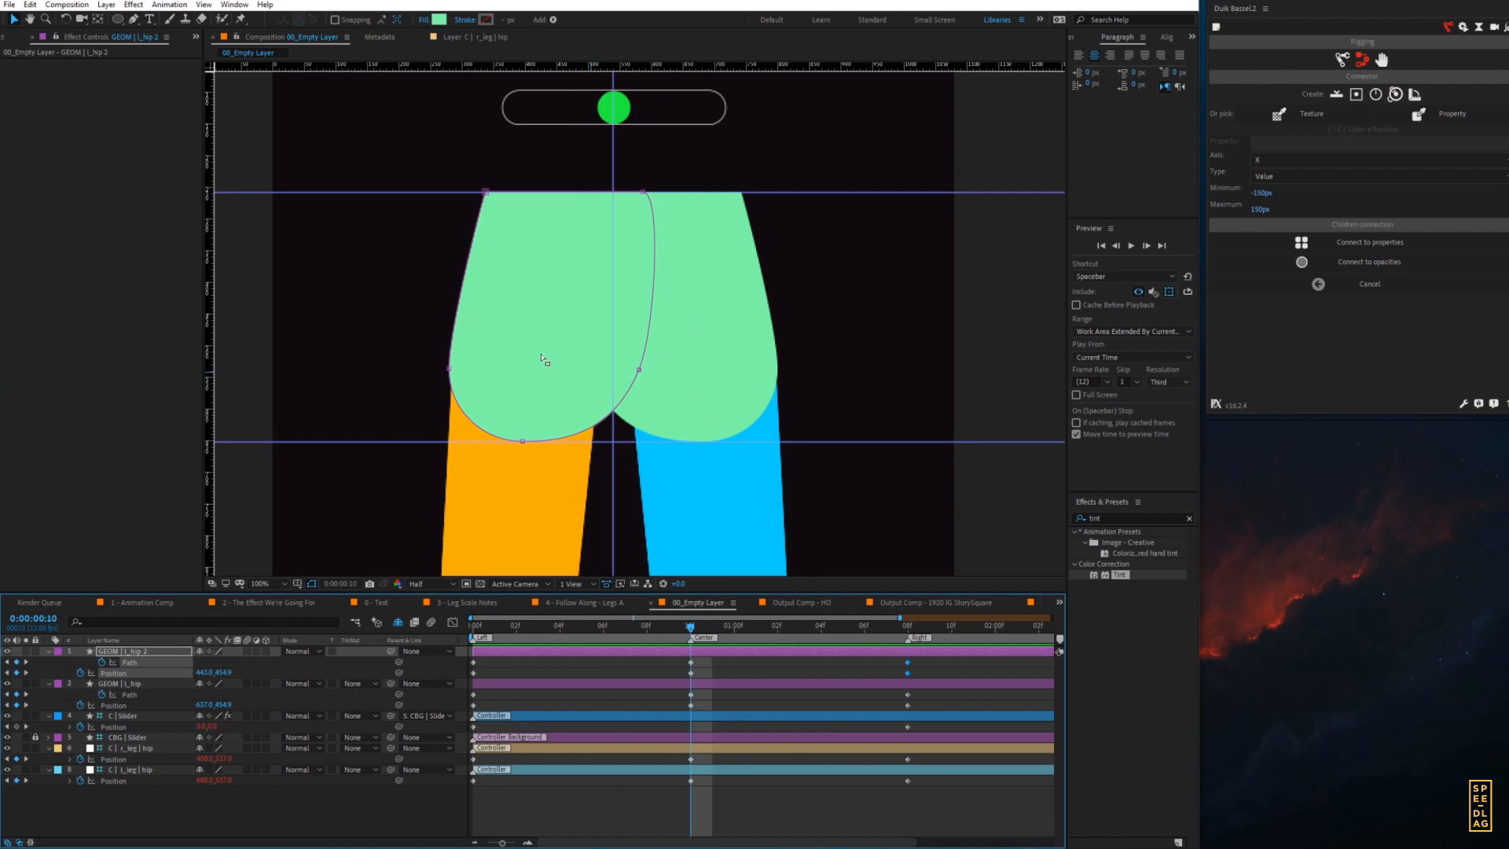
pyautogui.click(190, 820)
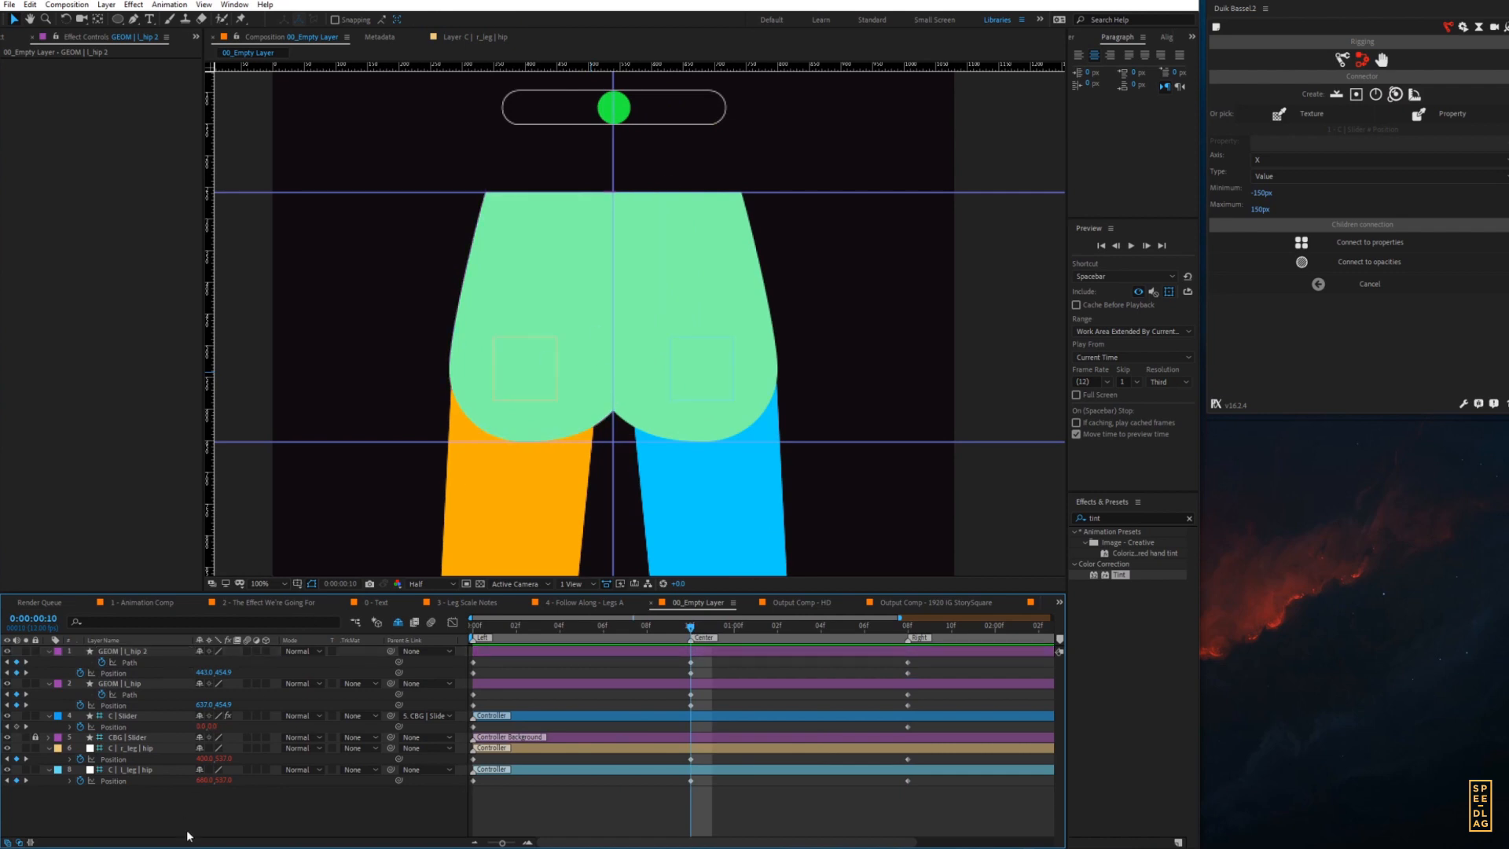
# - Create a Duik null controller and place it on the center line in the upper part of the hips
pyautogui.click(1381, 61)
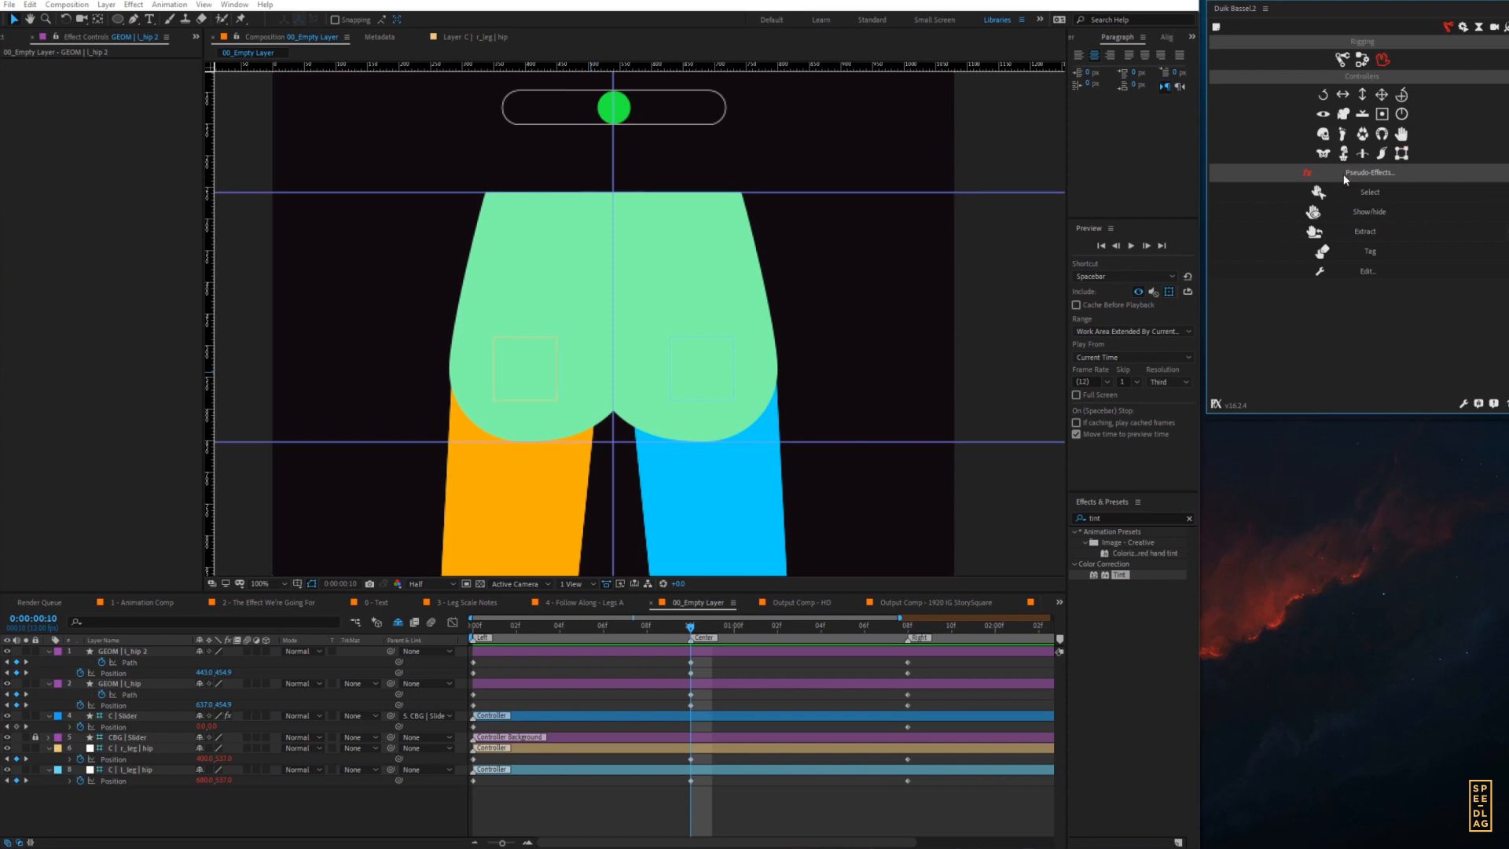
pyautogui.click(1400, 153)
pyautogui.moveTo(617, 382); pyautogui.dragTo(598, 296)
# - Rename the duplicated hip layer as GEOM | r_hip
pyautogui.click(138, 662)
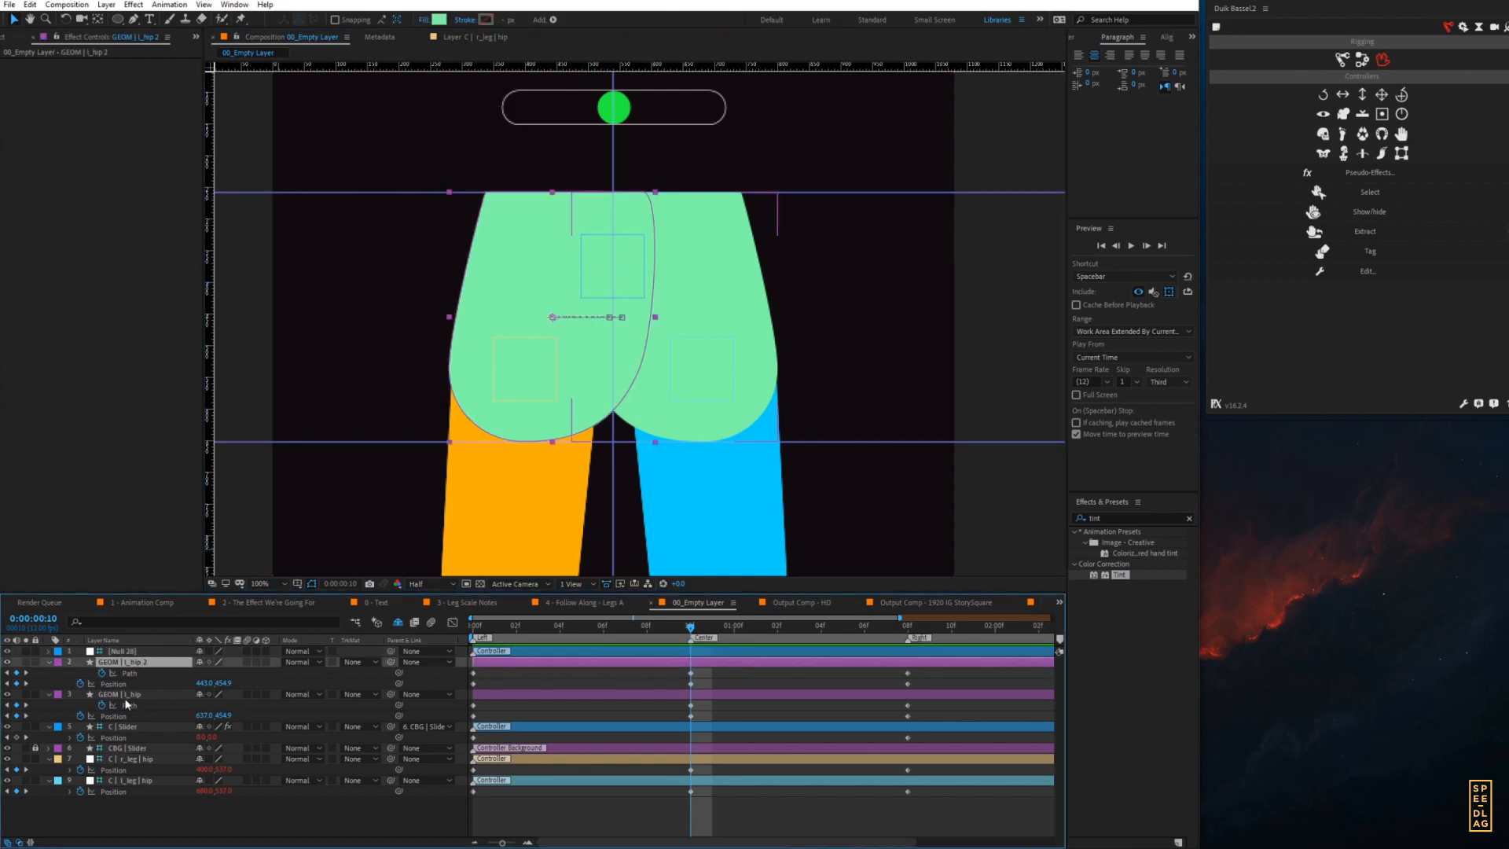
pyautogui.click(119, 695)
pyautogui.click(122, 664)
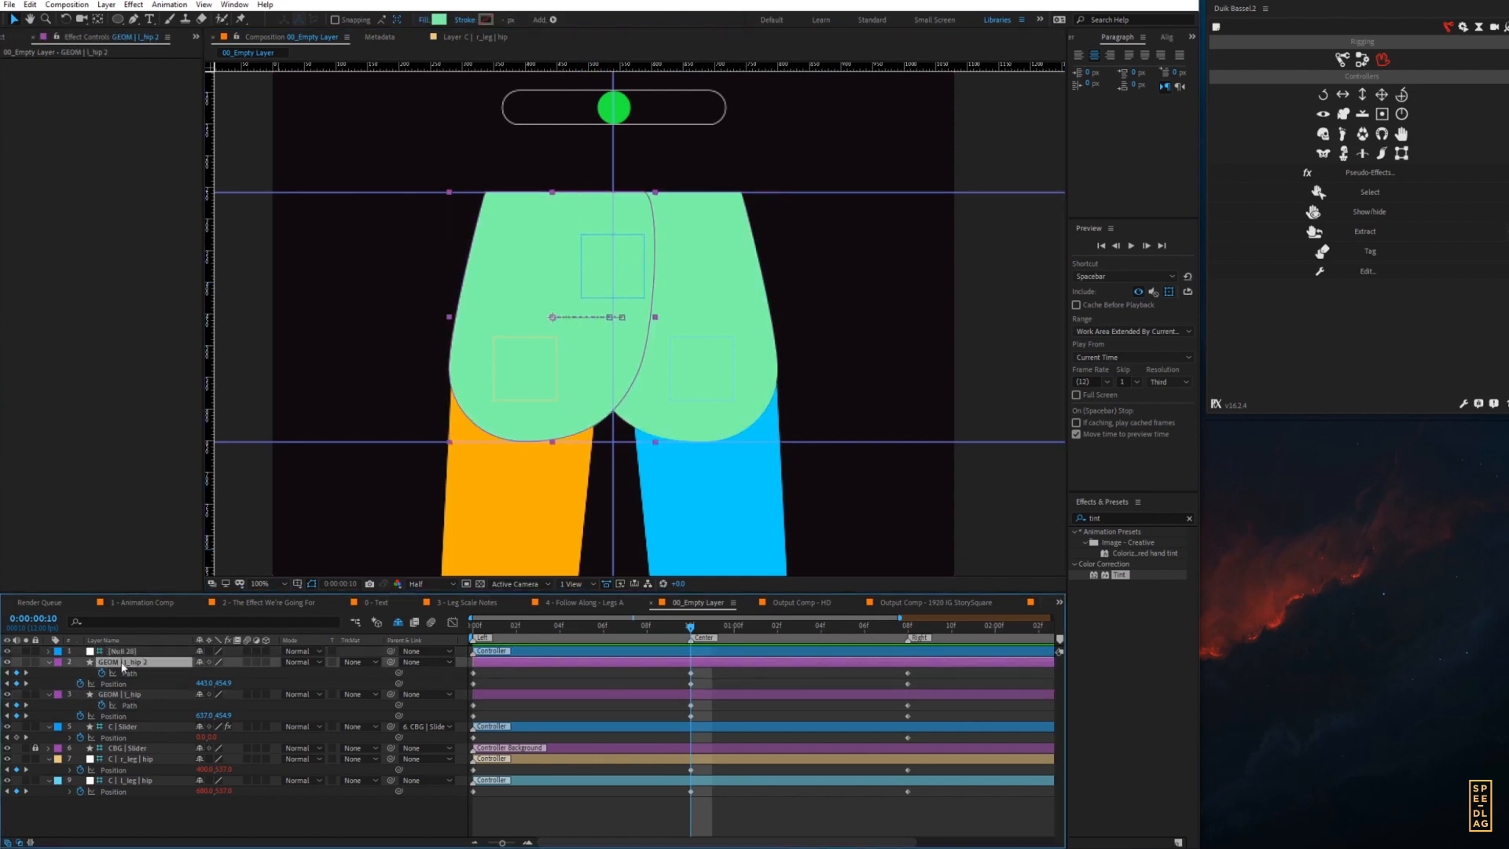
pyautogui.press('Return')
pyautogui.click(142, 662)
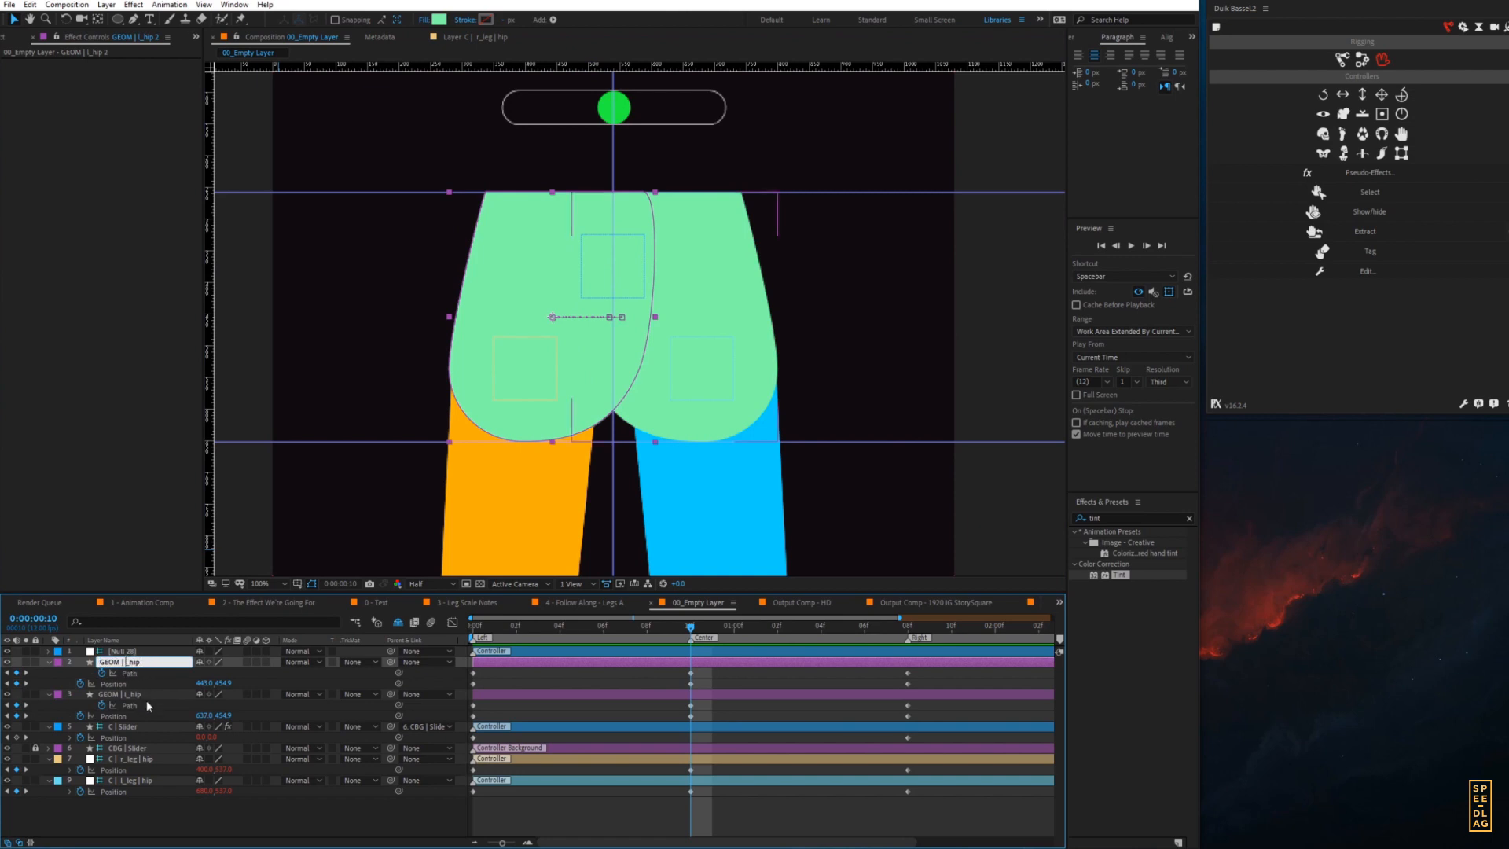
pyautogui.press('BackSpace')
pyautogui.write('r')
pyautogui.press('Return')
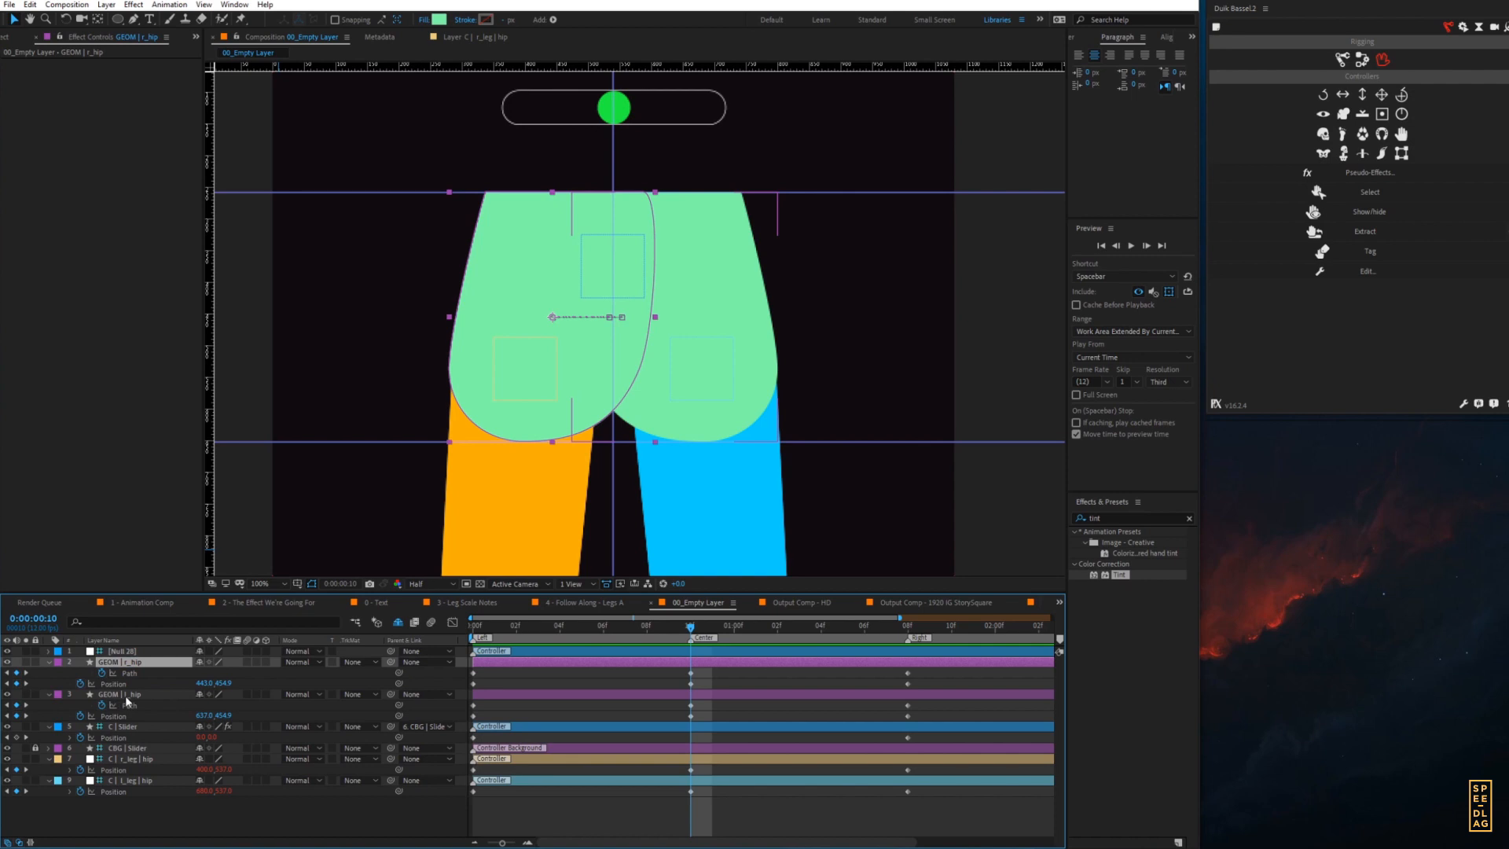
# - Parent both hip geometry layers and the C | r_leg | hip and C | l_leg | hip controllers to the new null controller
pyautogui.keyDown('shift'); pyautogui.click(127, 696); pyautogui.keyUp('shift')
pyautogui.keyDown('ctrl'); pyautogui.click(135, 760); pyautogui.keyUp('ctrl')
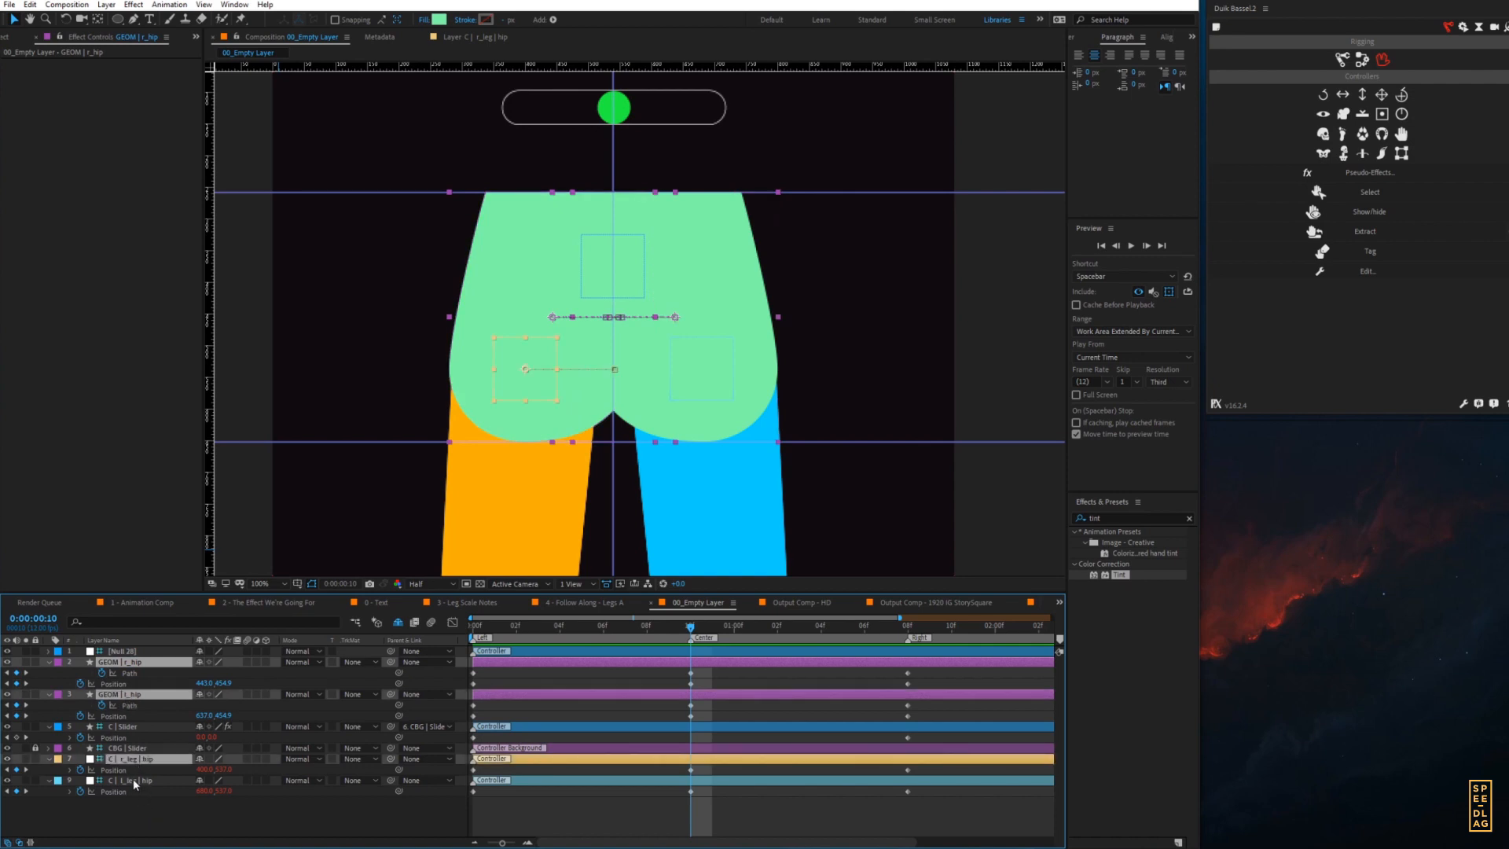
pyautogui.keyDown('ctrl'); pyautogui.click(135, 779); pyautogui.keyUp('ctrl')
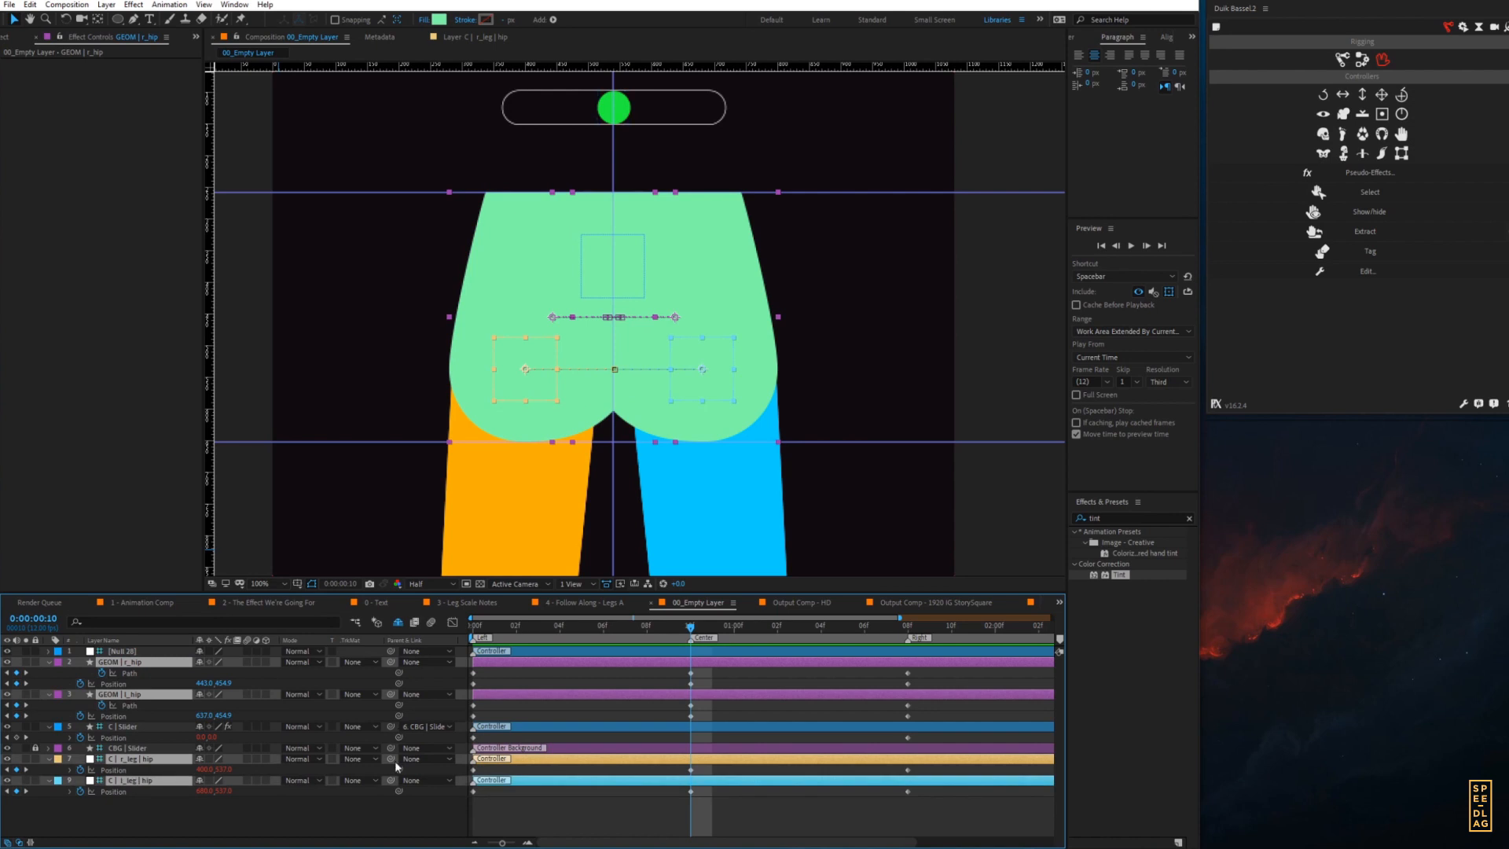
pyautogui.moveTo(389, 756); pyautogui.dragTo(124, 656)
# - Rename the new null controller as C | COG and set its label color to Purple
pyautogui.click(126, 652)
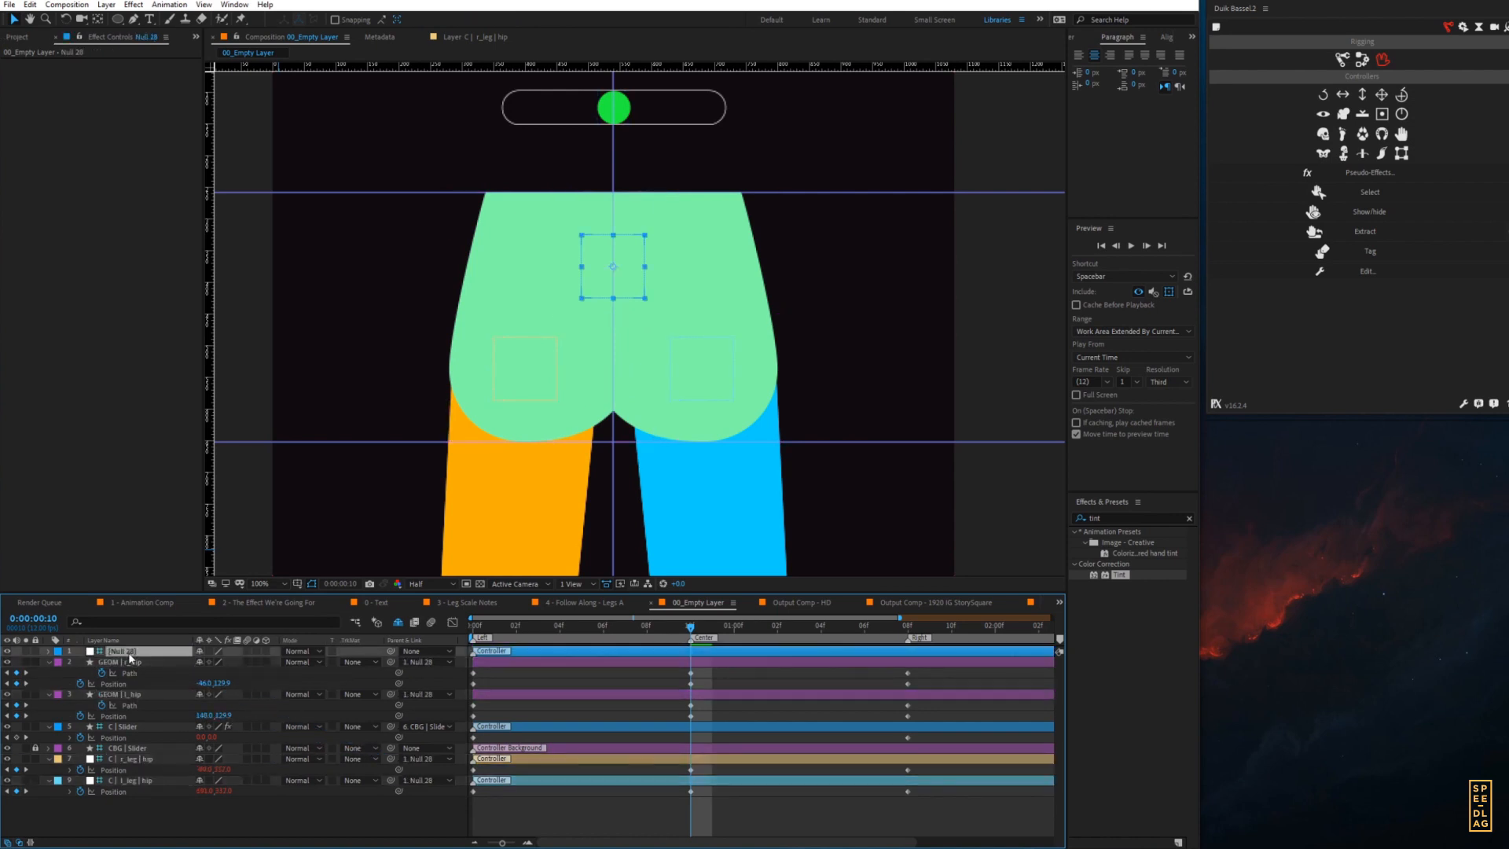
pyautogui.press('Return')
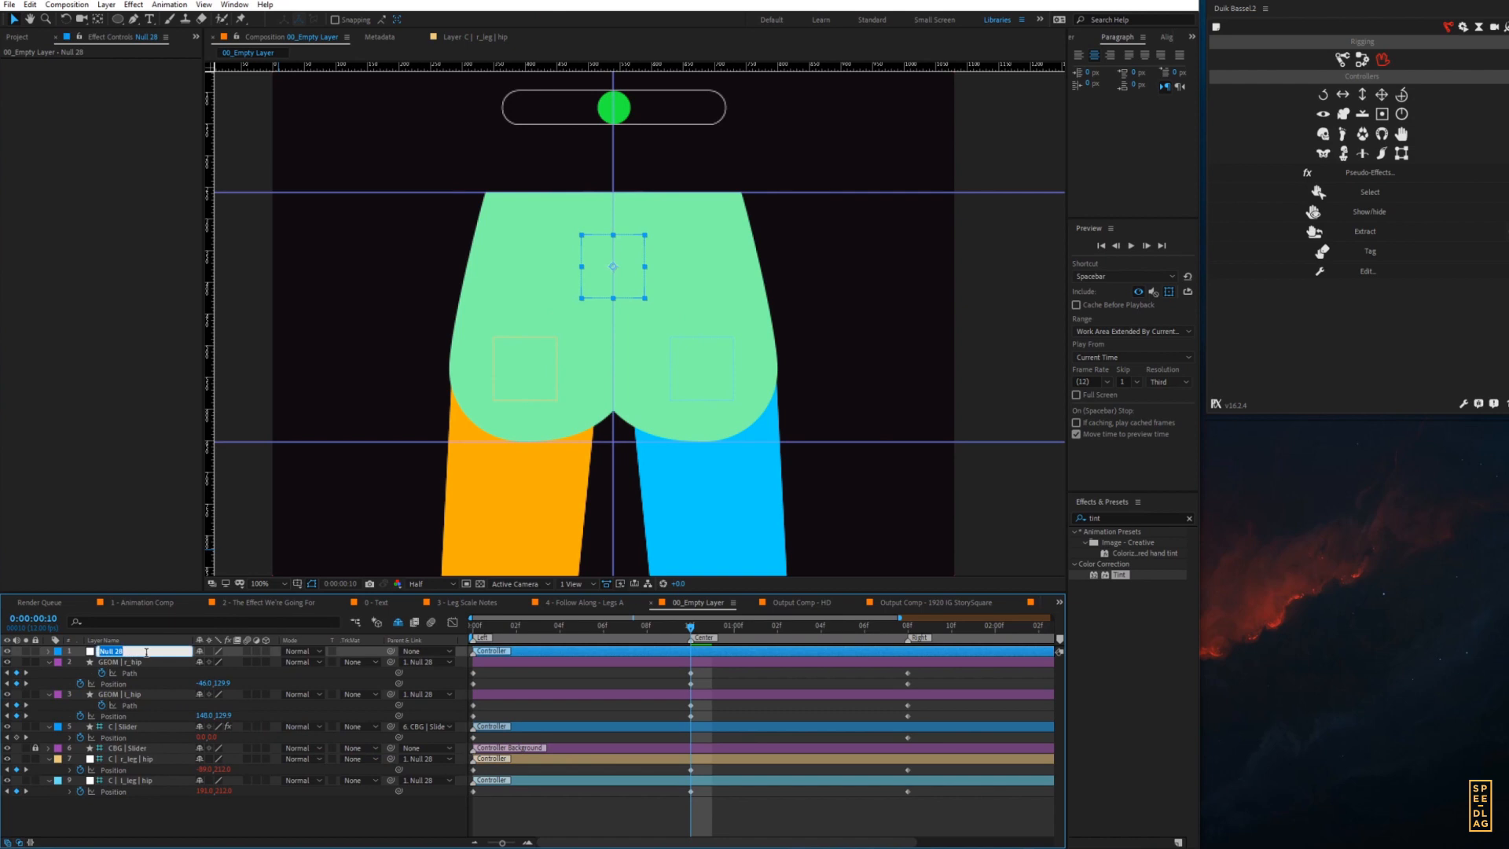
pyautogui.write('C | COG')
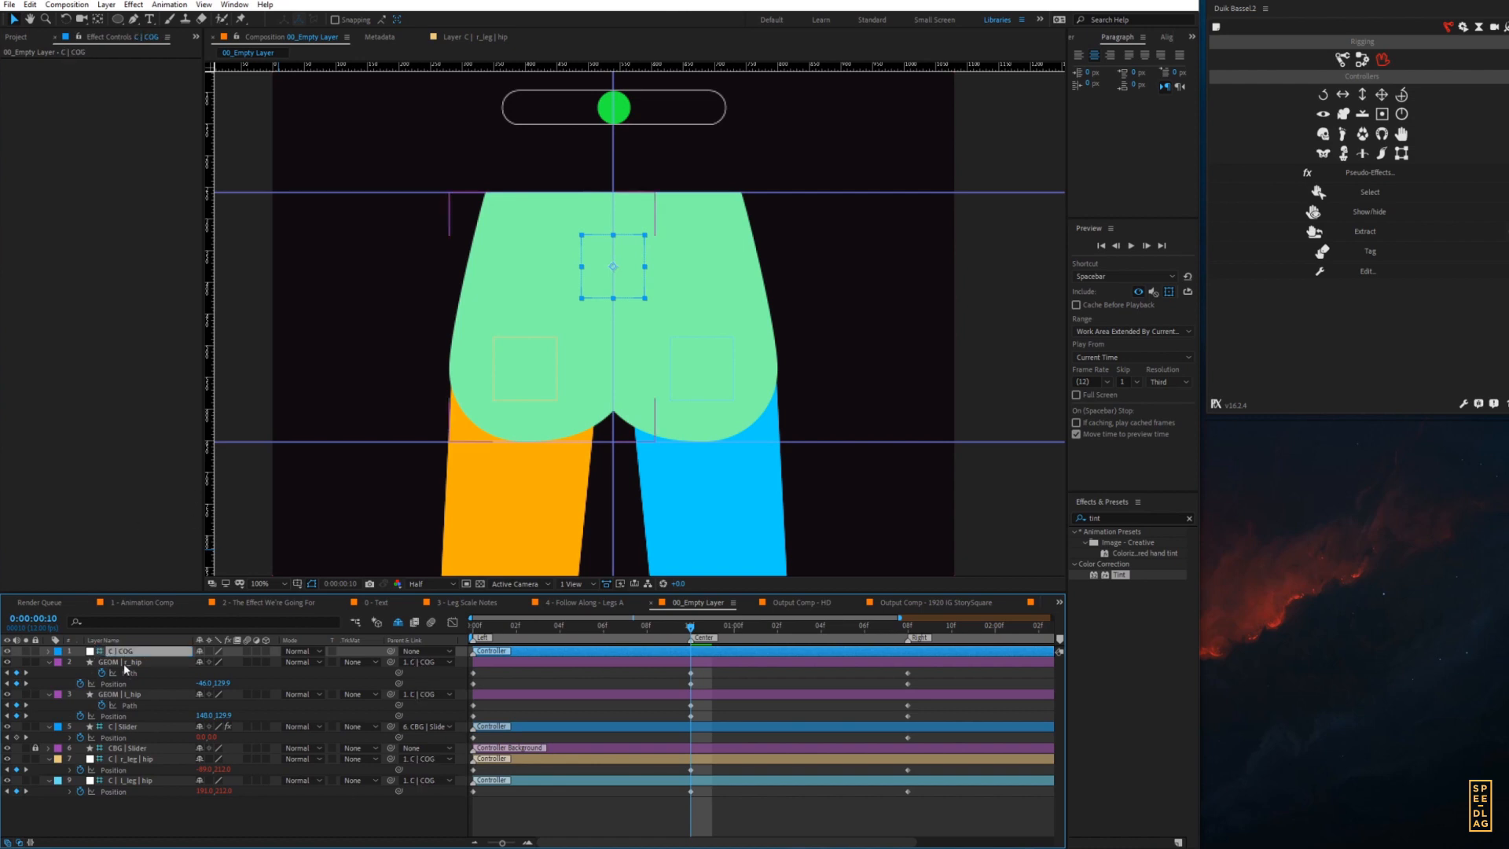
pyautogui.press('Return')
pyautogui.click(54, 654)
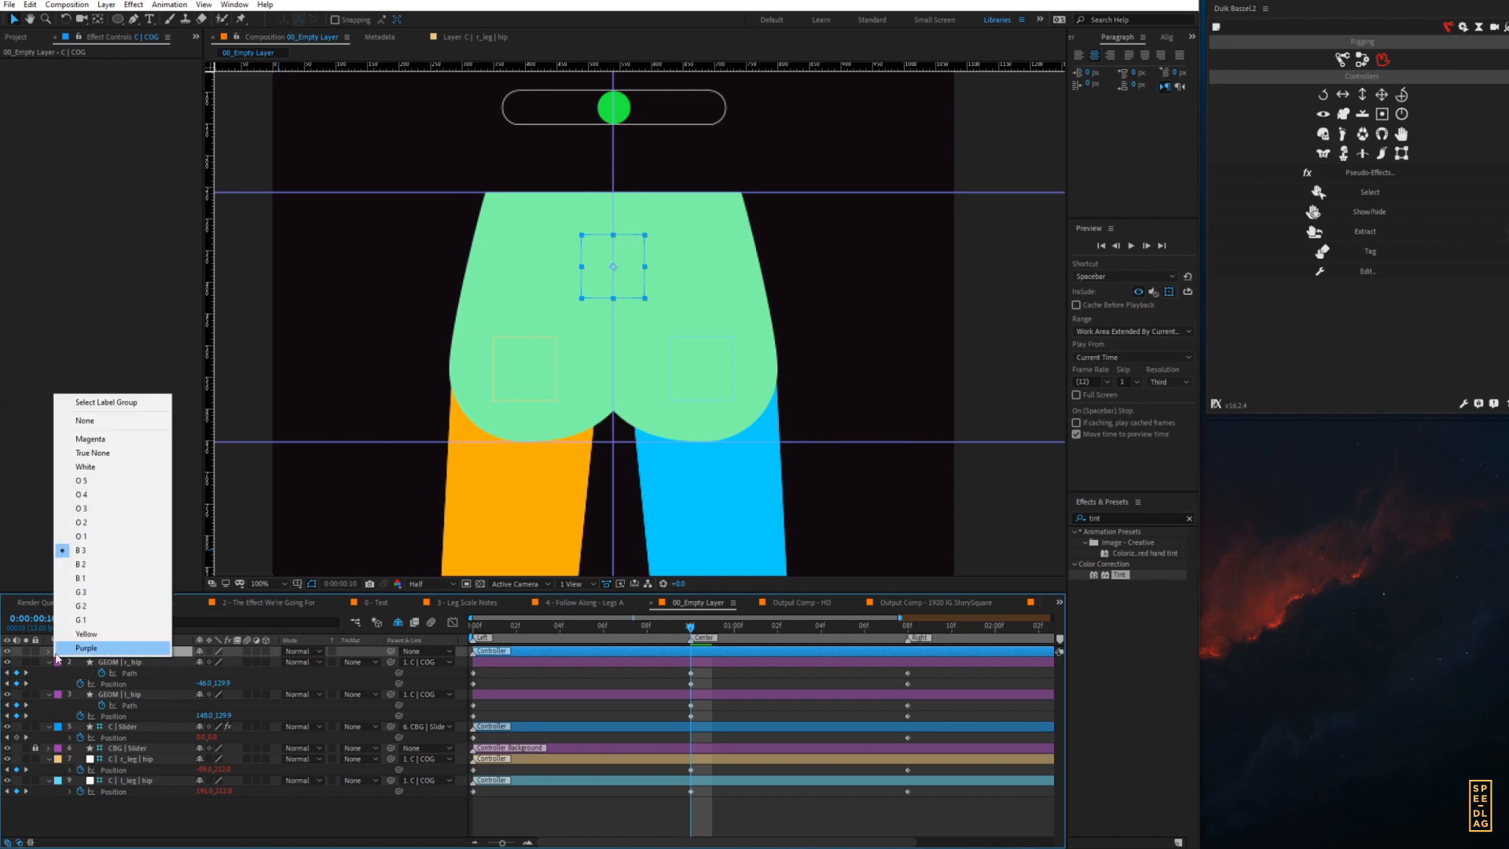
pyautogui.click(109, 649)
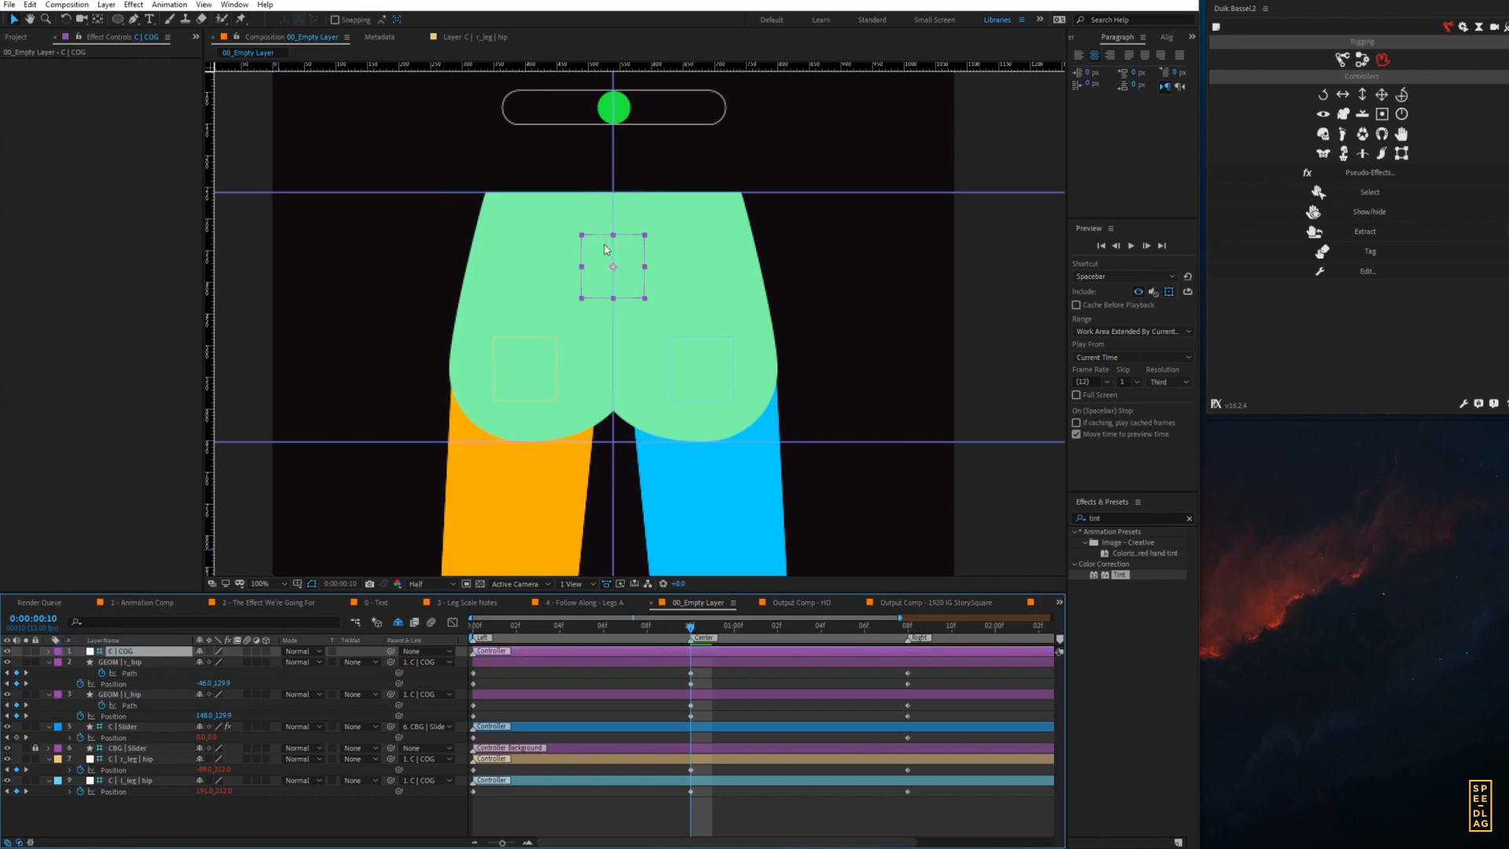
# - Try rotating the C | COG controller to check that the hips and legs follow, and undo the test
pyautogui.press('w')
pyautogui.moveTo(597, 250); pyautogui.dragTo(680, 281)
pyautogui.press('v')
pyautogui.hotkey('ctrl', 'z')
pyautogui.click(686, 121)
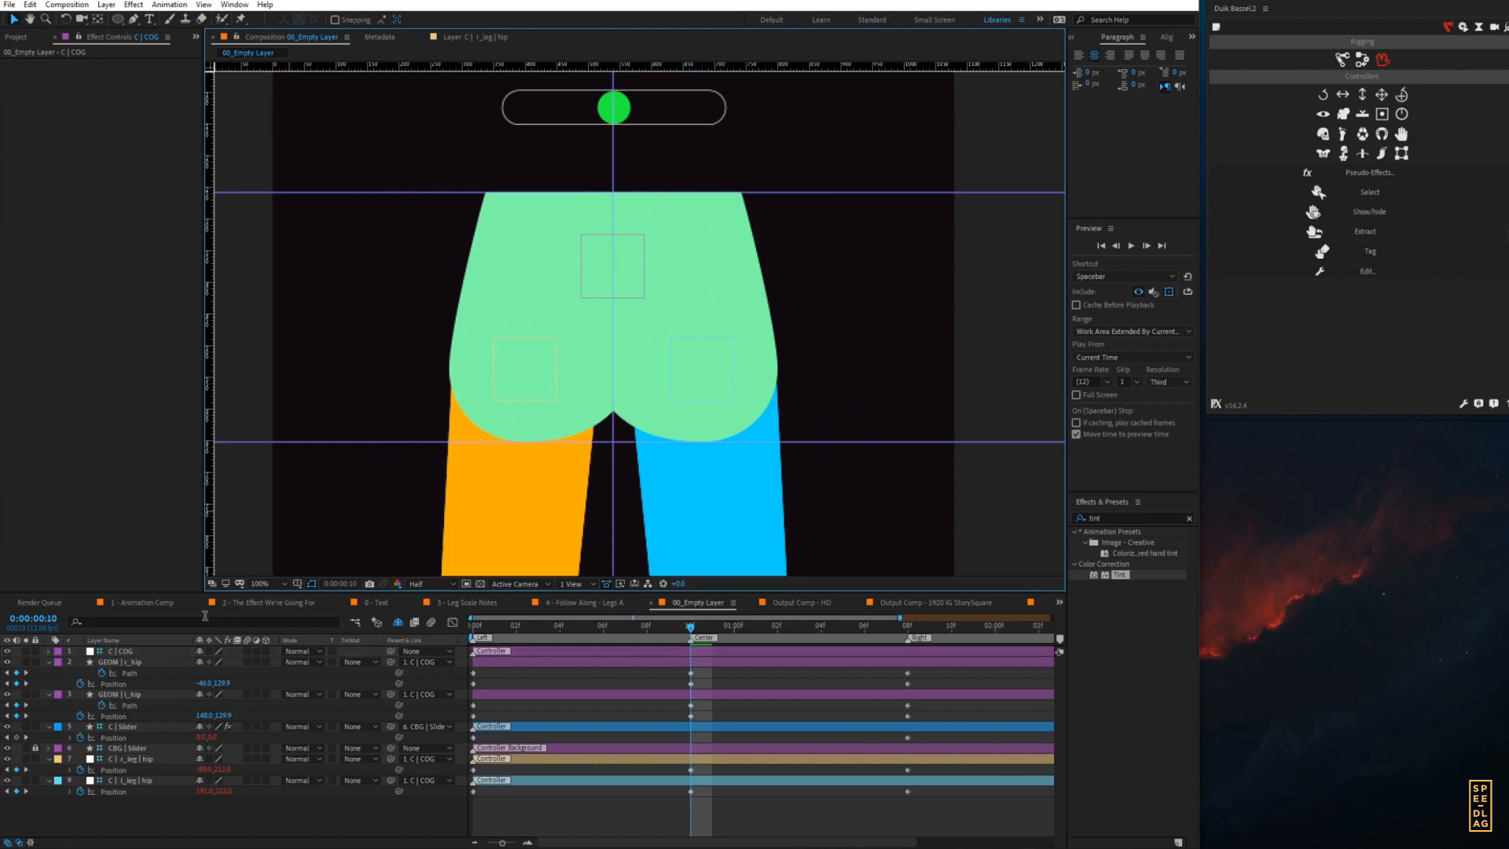
# - Reveal the shy layers, move CBG | Slider closer above the hips, parent it to C | COG, lock it and hide the shy layers again
pyautogui.click(401, 622)
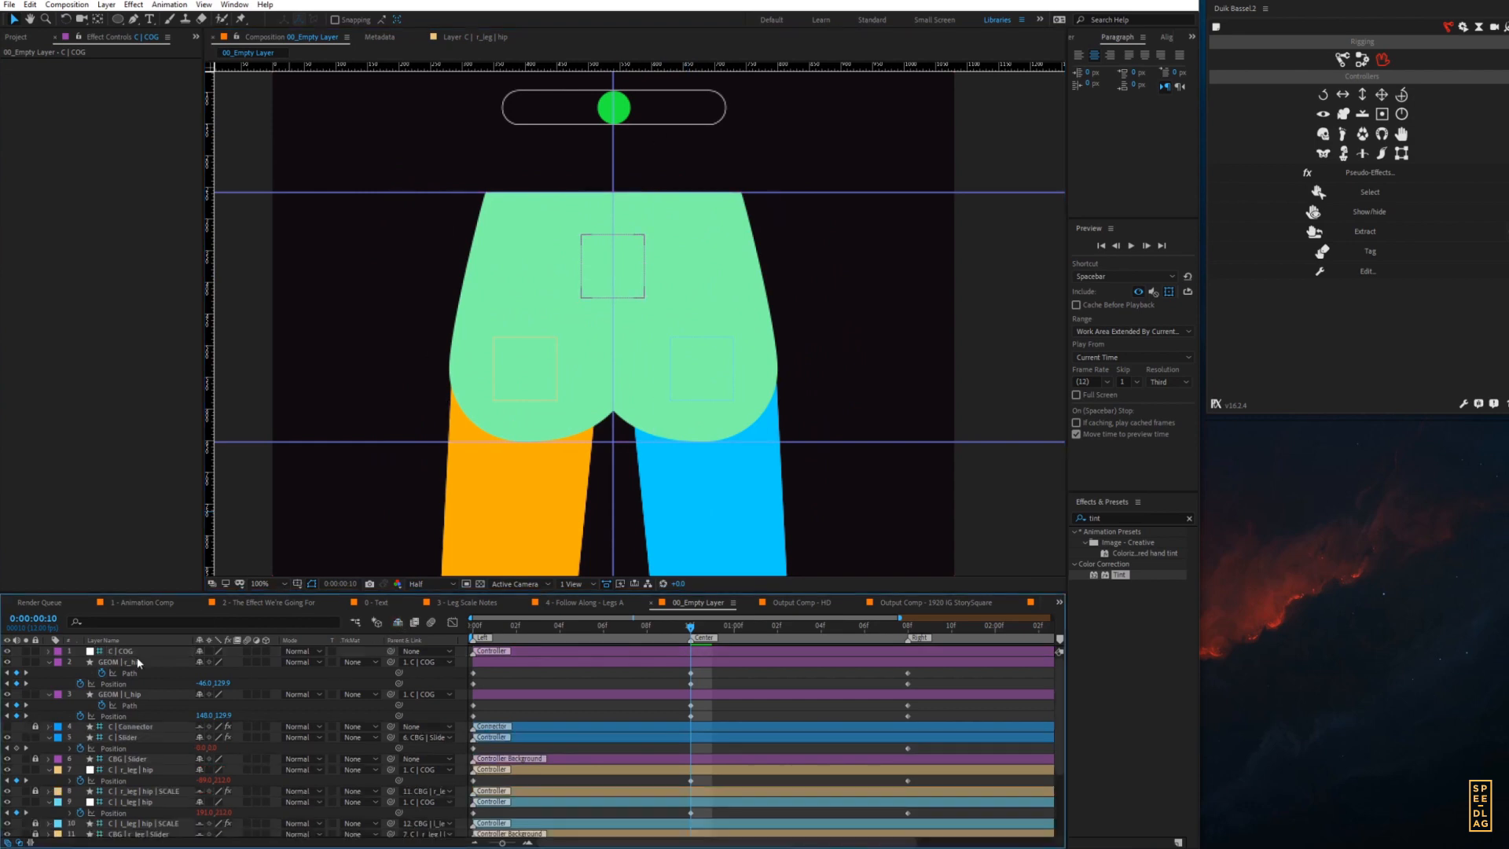
pyautogui.click(122, 739)
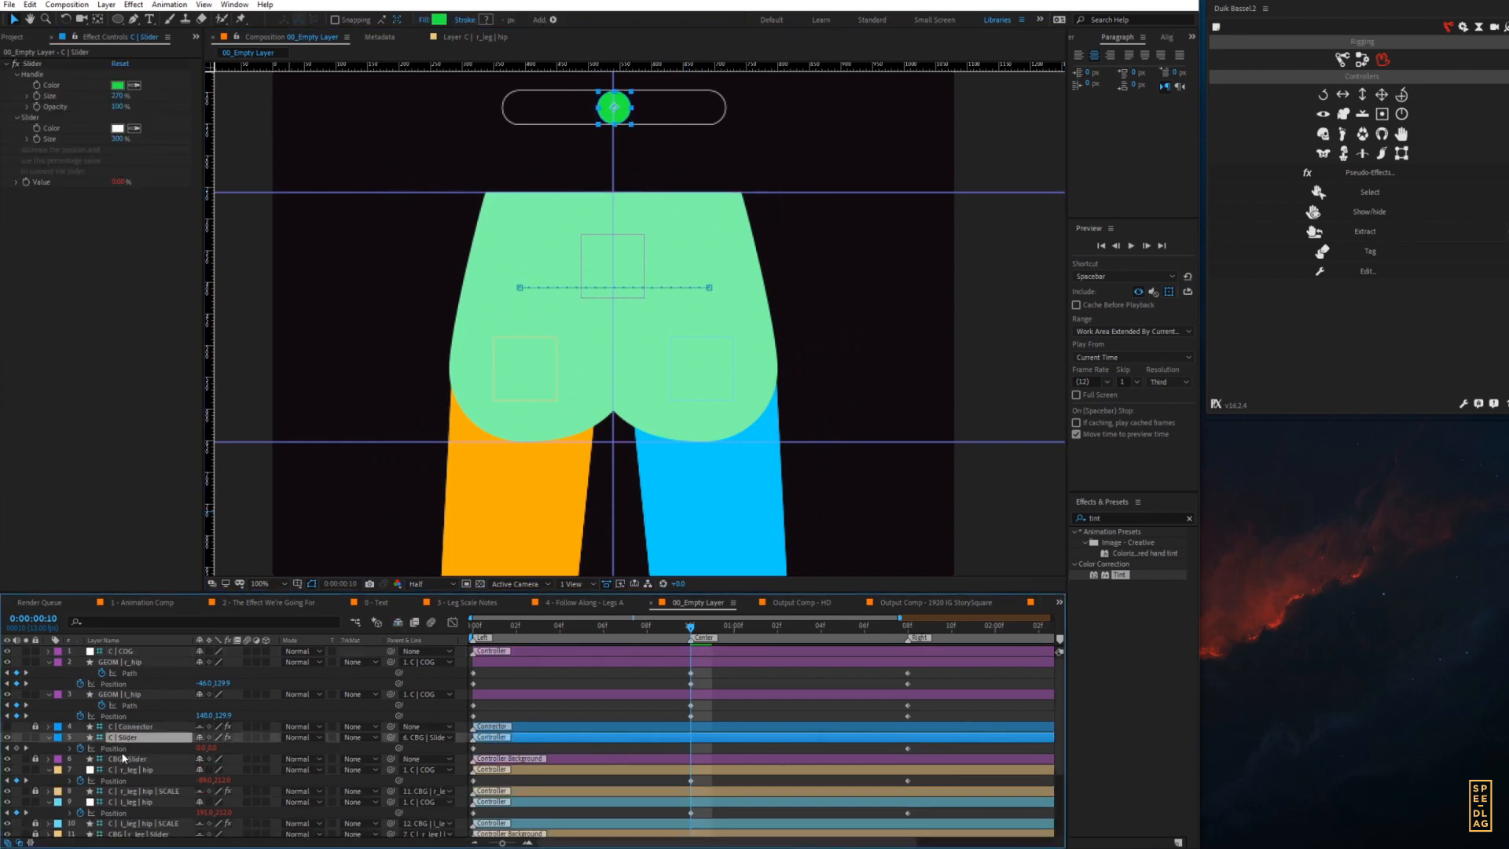
pyautogui.click(126, 759)
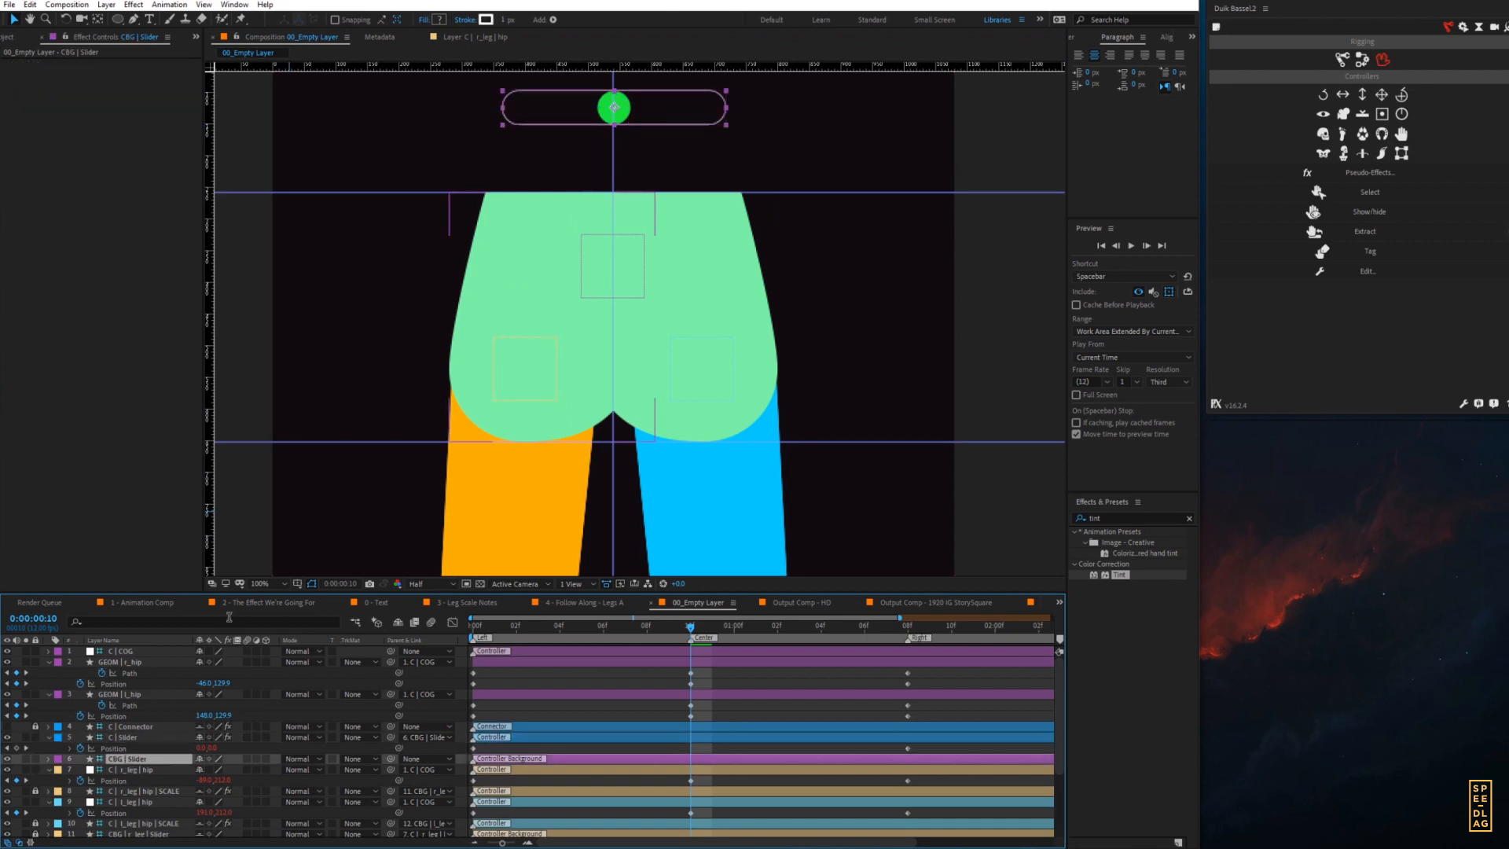
pyautogui.moveTo(570, 113); pyautogui.dragTo(541, 151)
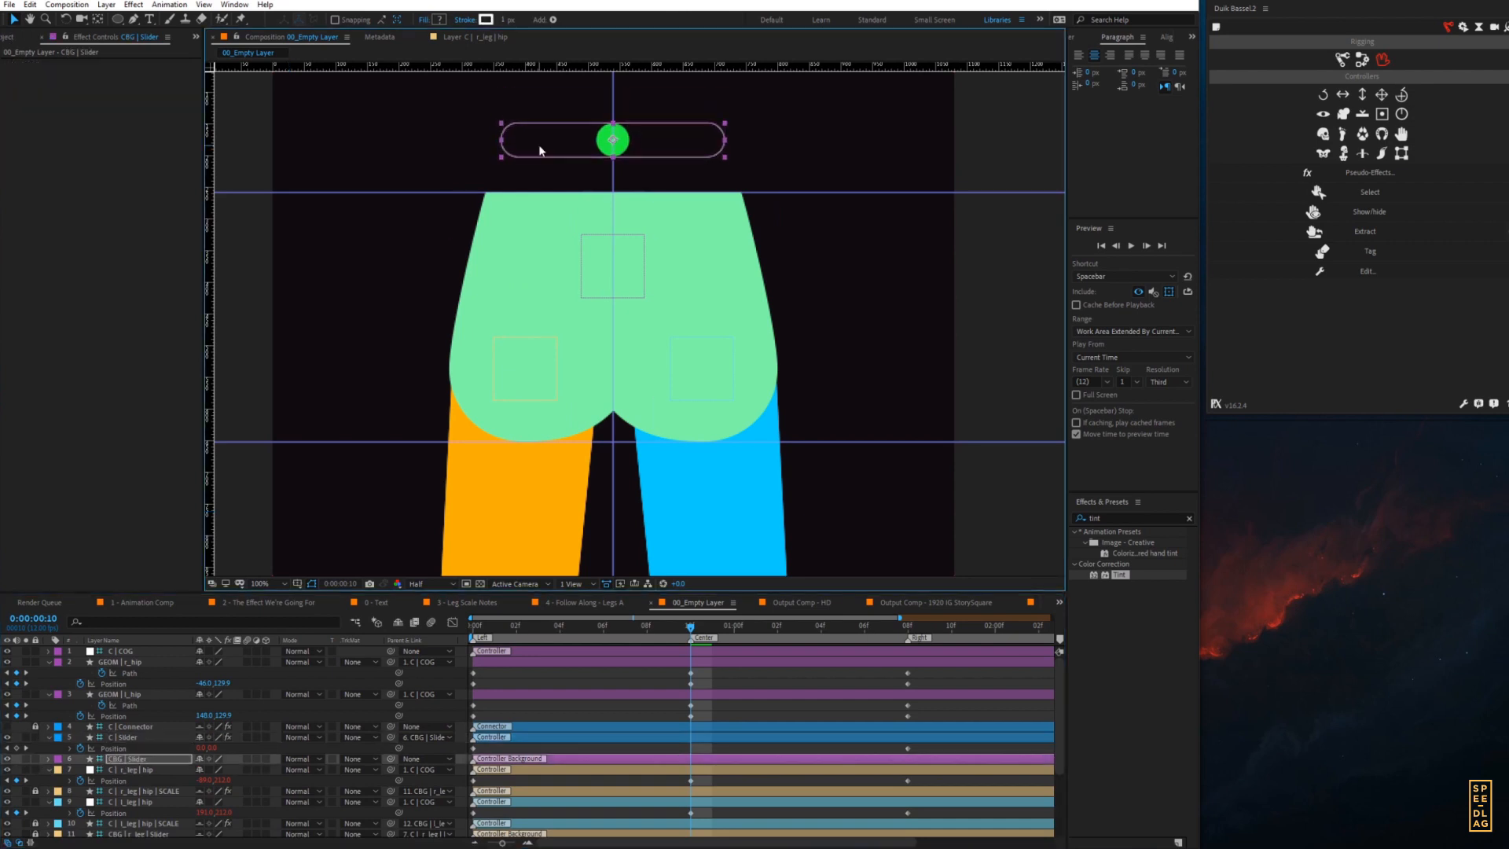
pyautogui.moveTo(391, 760); pyautogui.dragTo(118, 654)
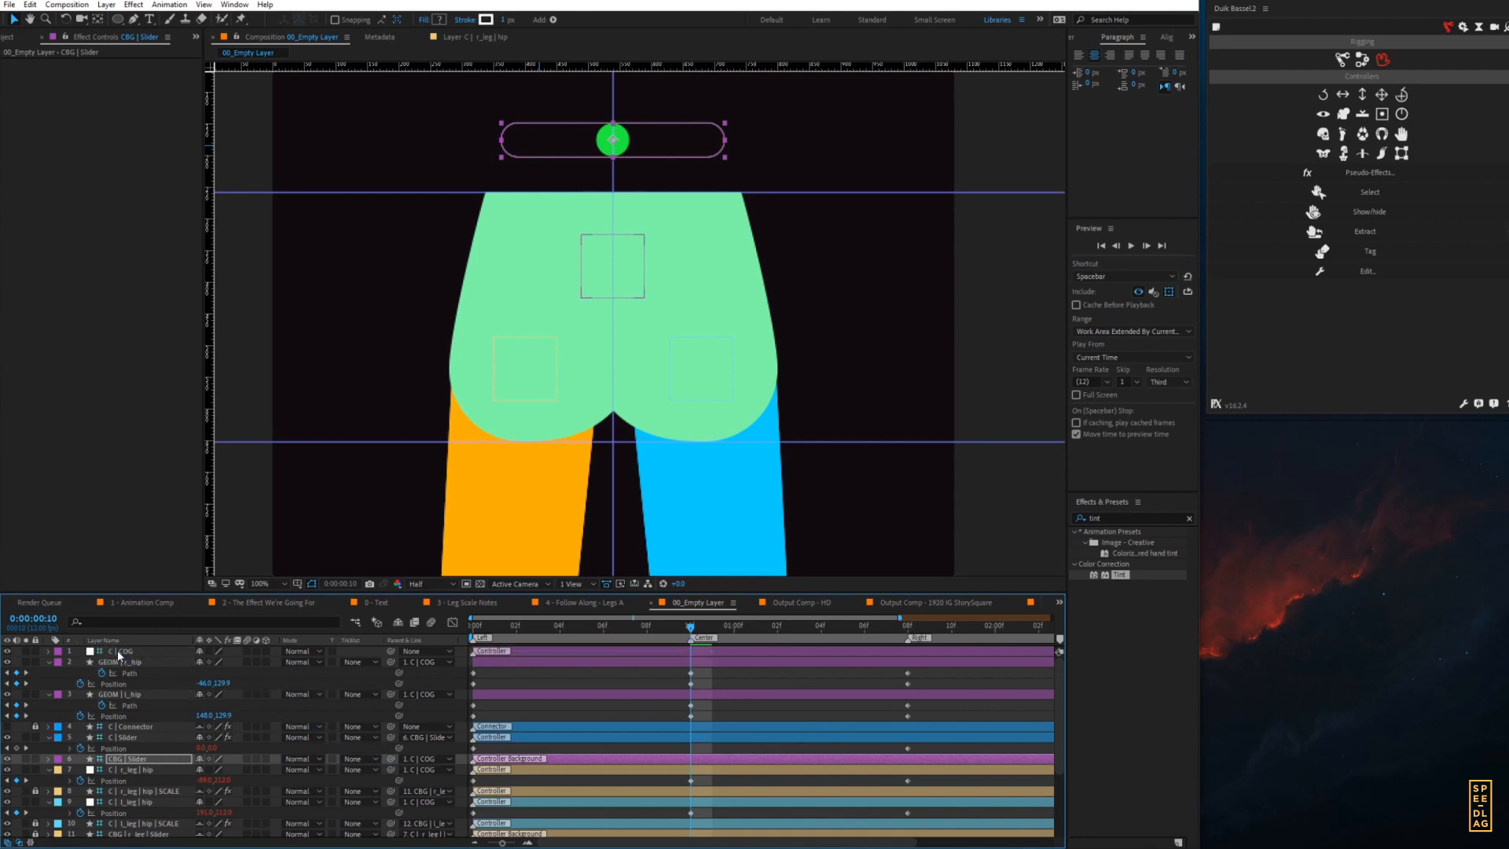
pyautogui.click(36, 758)
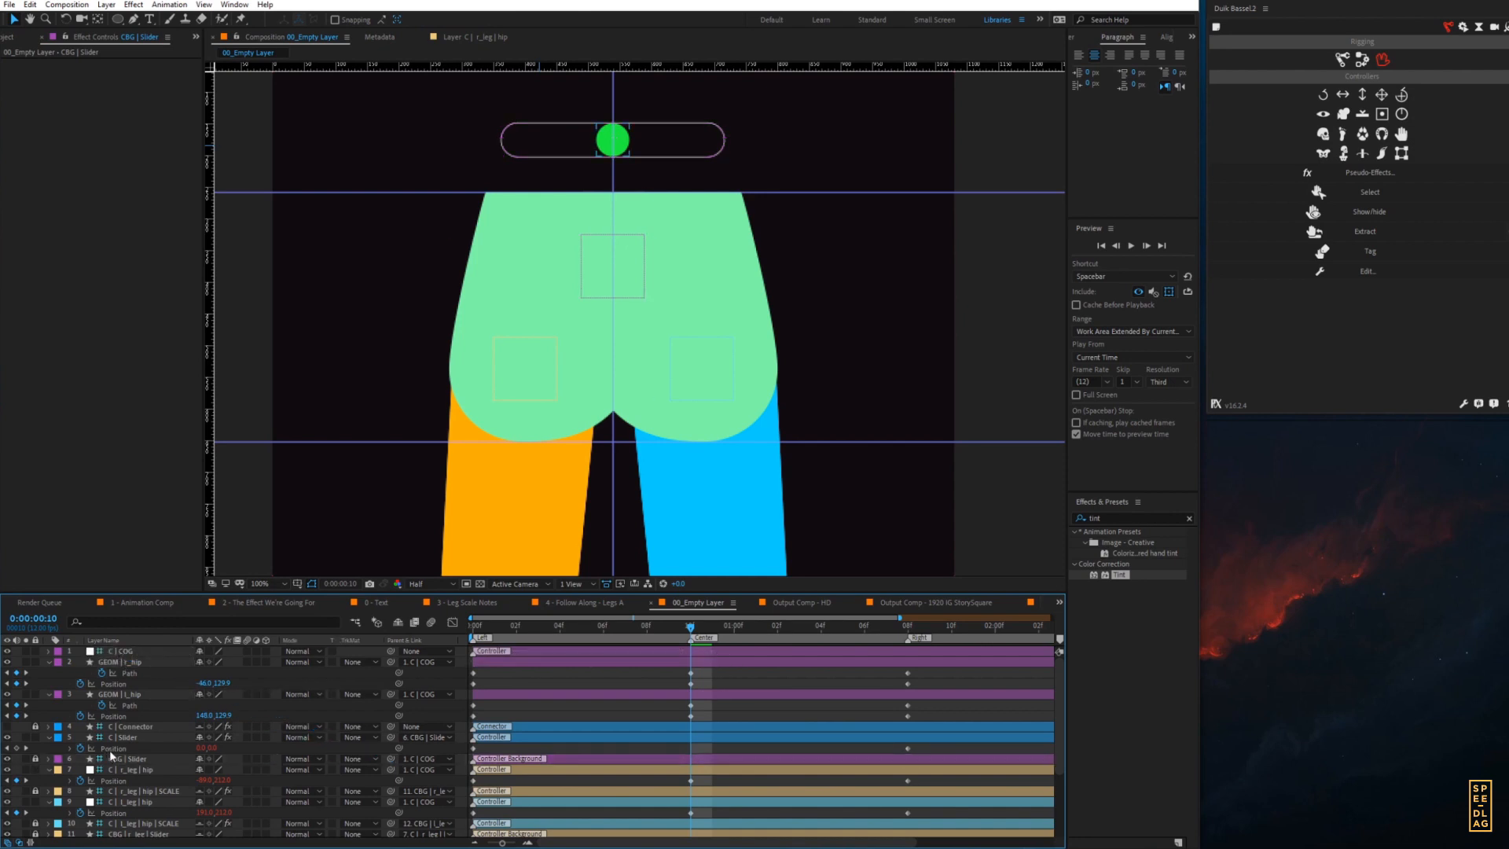
pyautogui.click(398, 623)
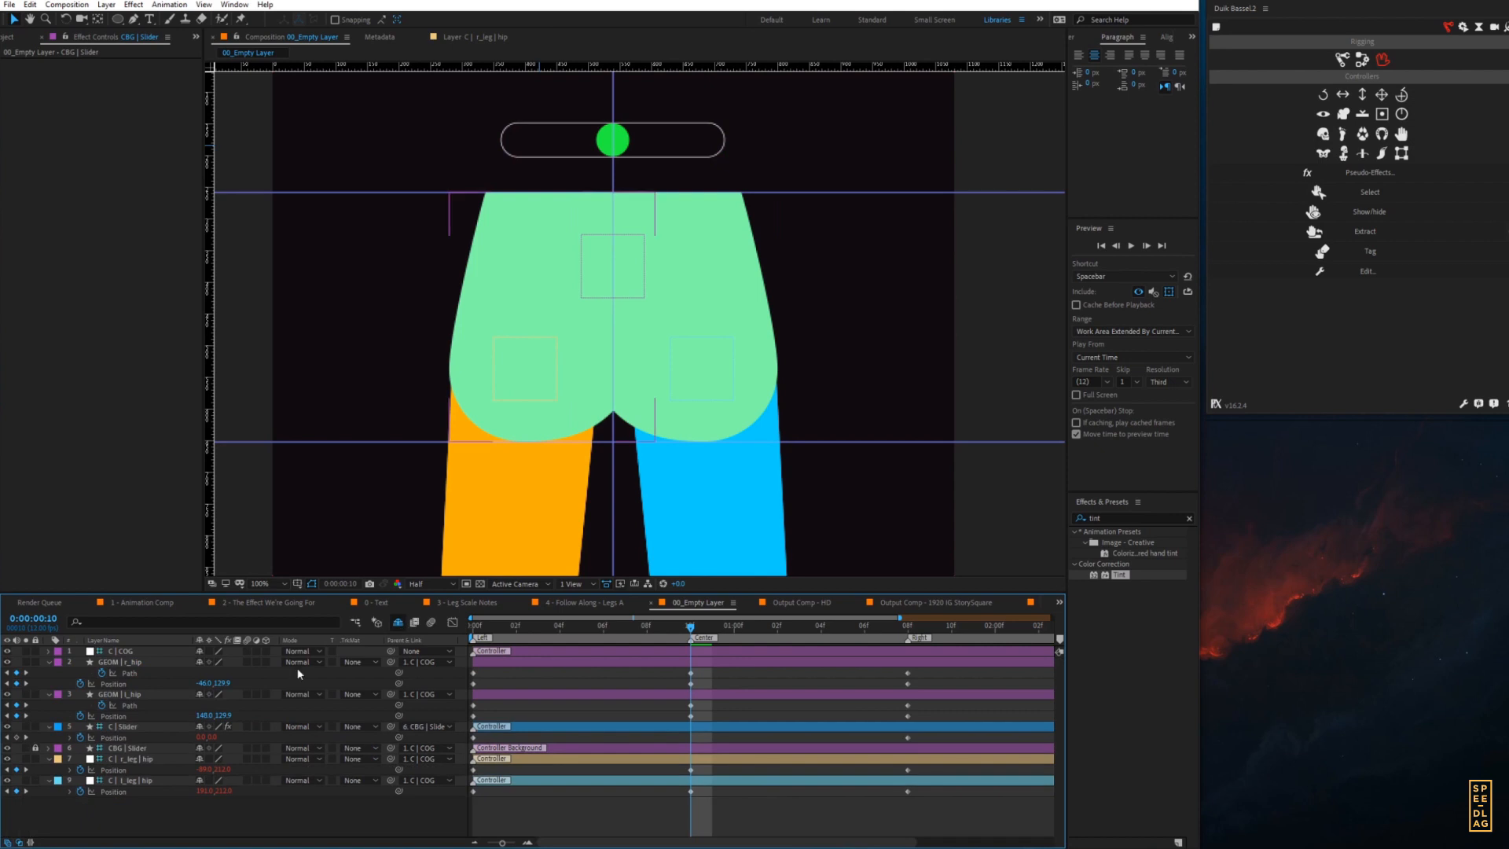
# - Try moving the C | COG controller and the slider handle to test the rig, and undo the slider movement
pyautogui.click(124, 652)
pyautogui.moveTo(616, 275)
pyautogui.mouseDown()
pyautogui.moveTo(583, 302)
pyautogui.moveTo(640, 251)
pyautogui.moveTo(647, 279)
pyautogui.moveTo(616, 275)
pyautogui.mouseUp()
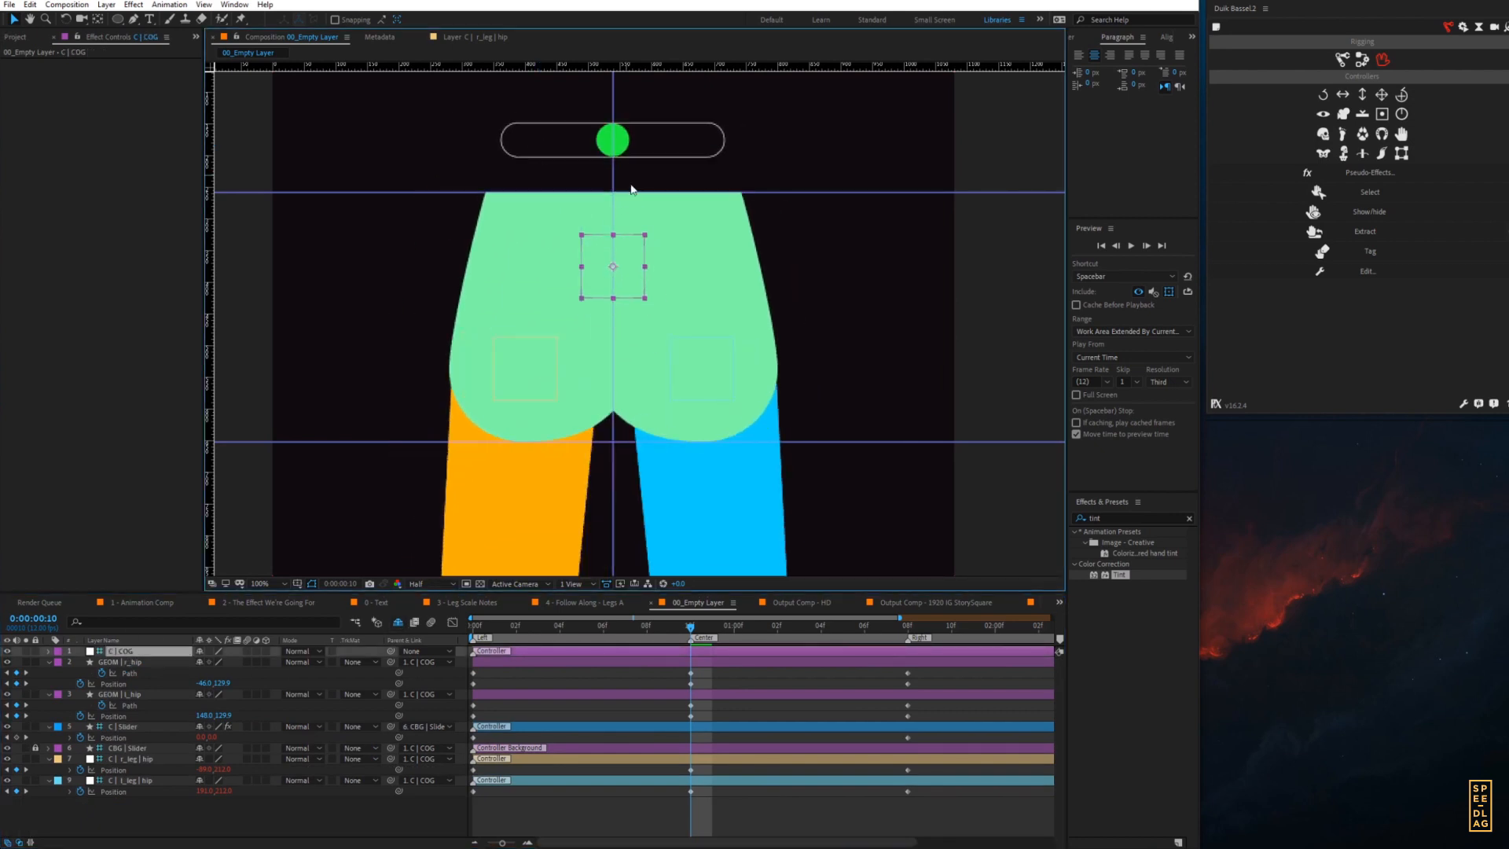
pyautogui.moveTo(619, 144); pyautogui.dragTo(659, 142)
pyautogui.hotkey('ctrl', 'z')
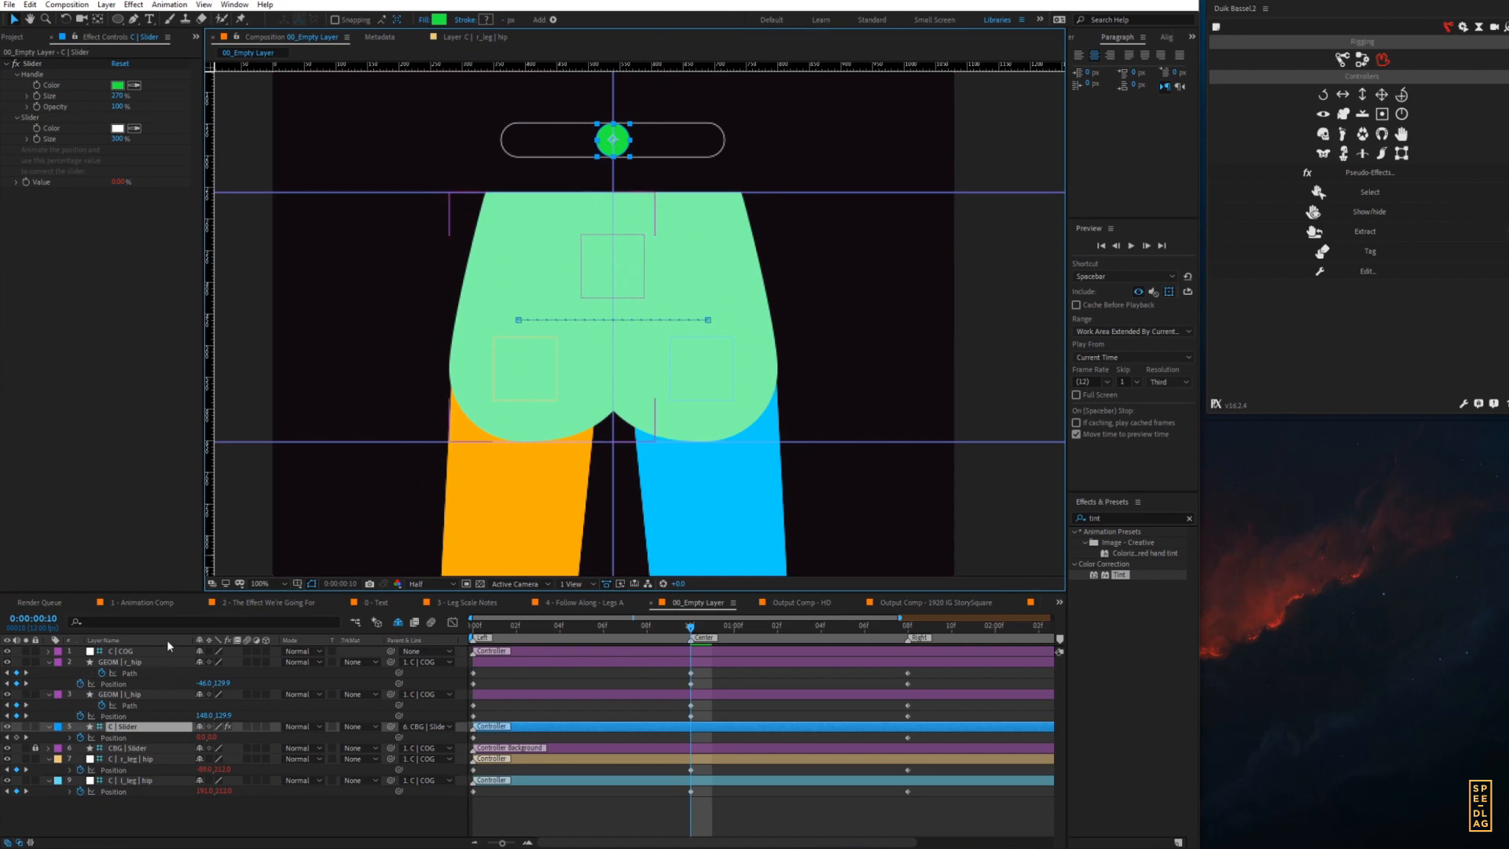
# - Start a Duik connector and pick the Position property of C | Slider as its controlling property
pyautogui.click(193, 661)
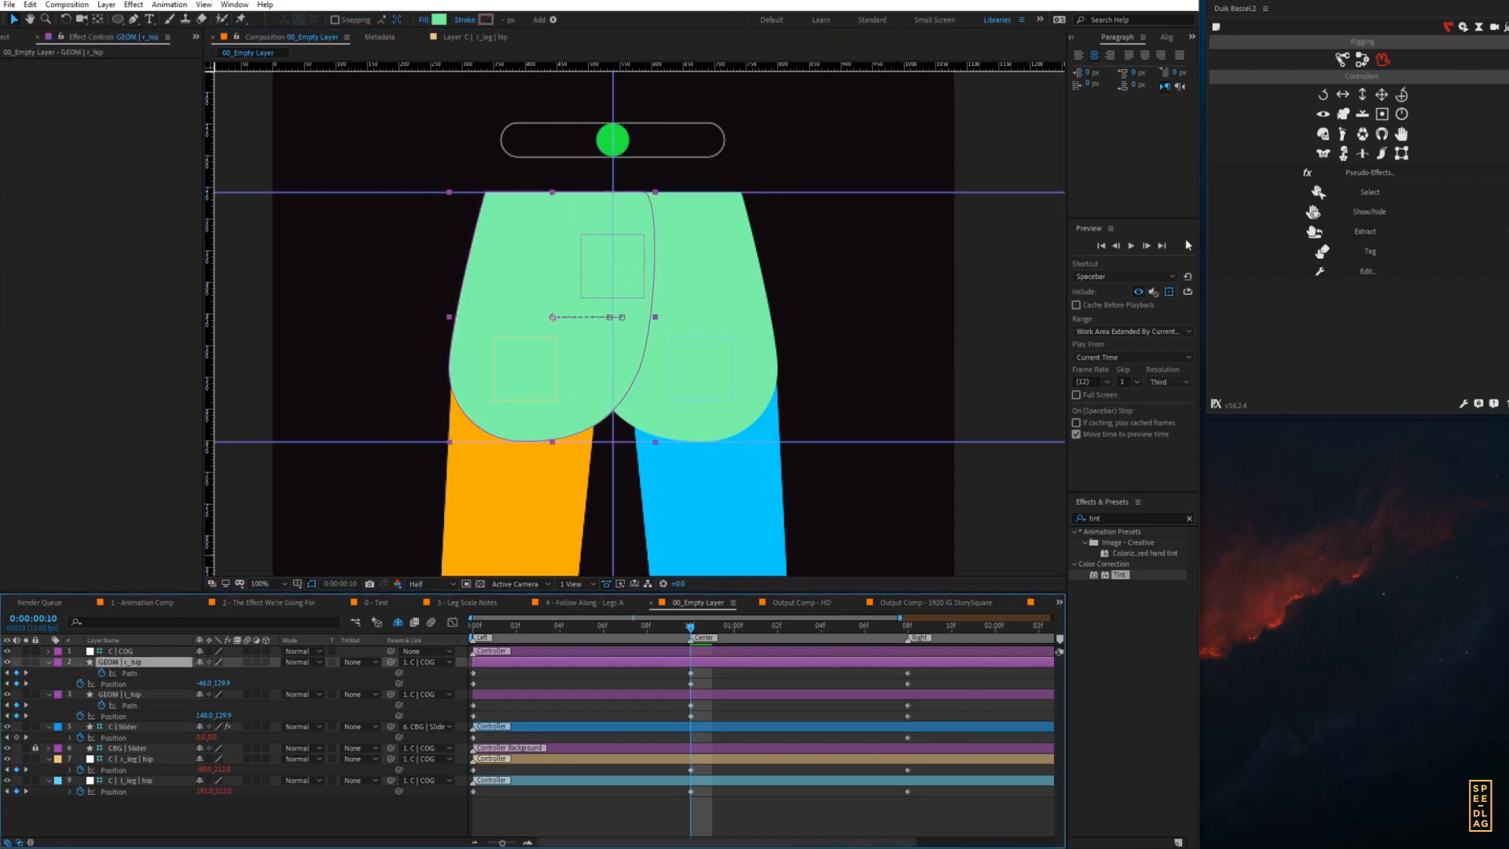
pyautogui.click(1362, 64)
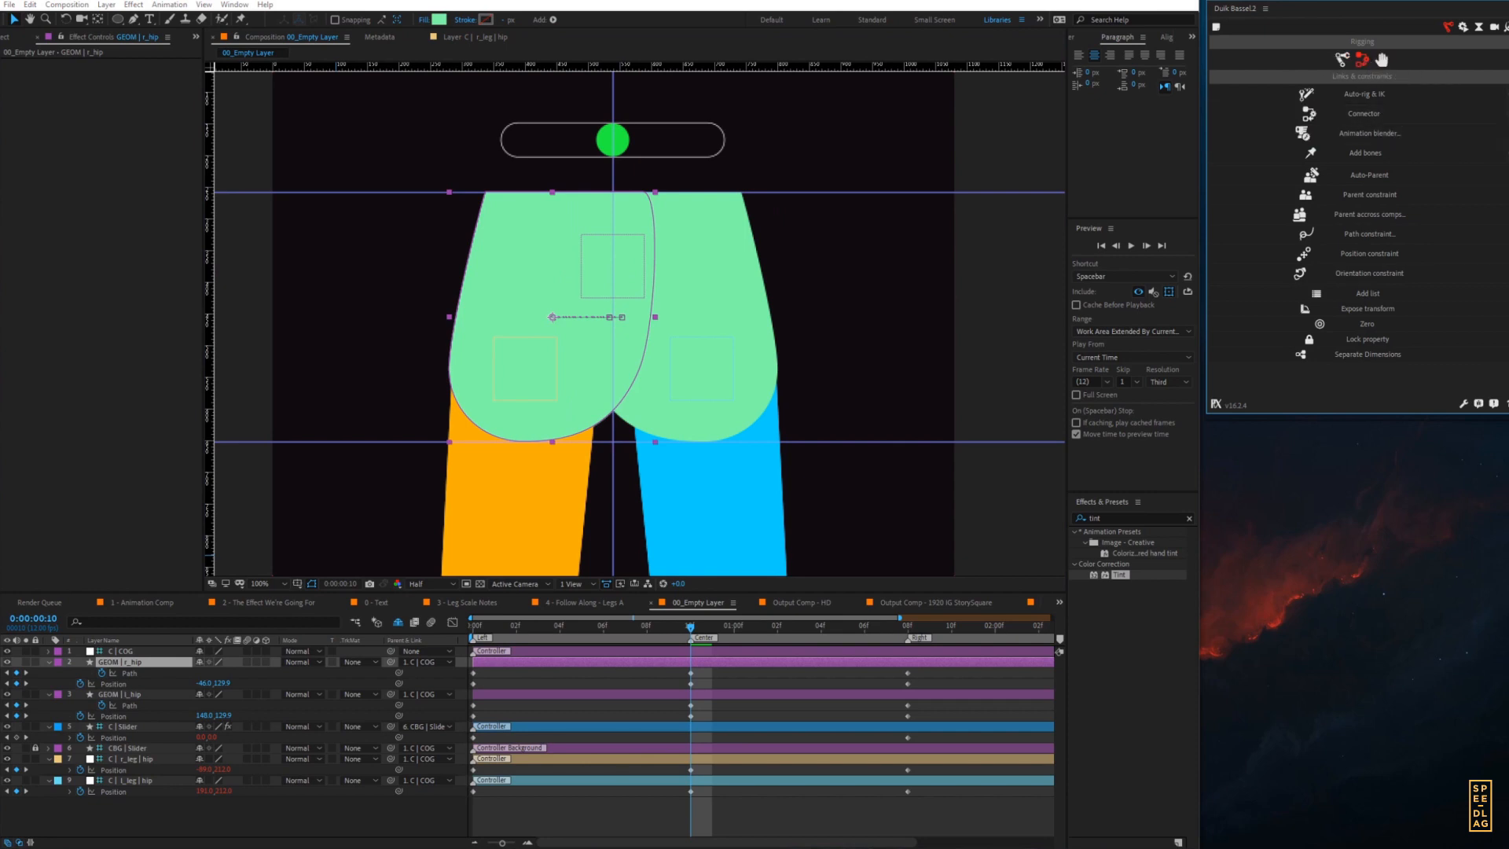
pyautogui.click(231, 838)
pyautogui.click(1363, 113)
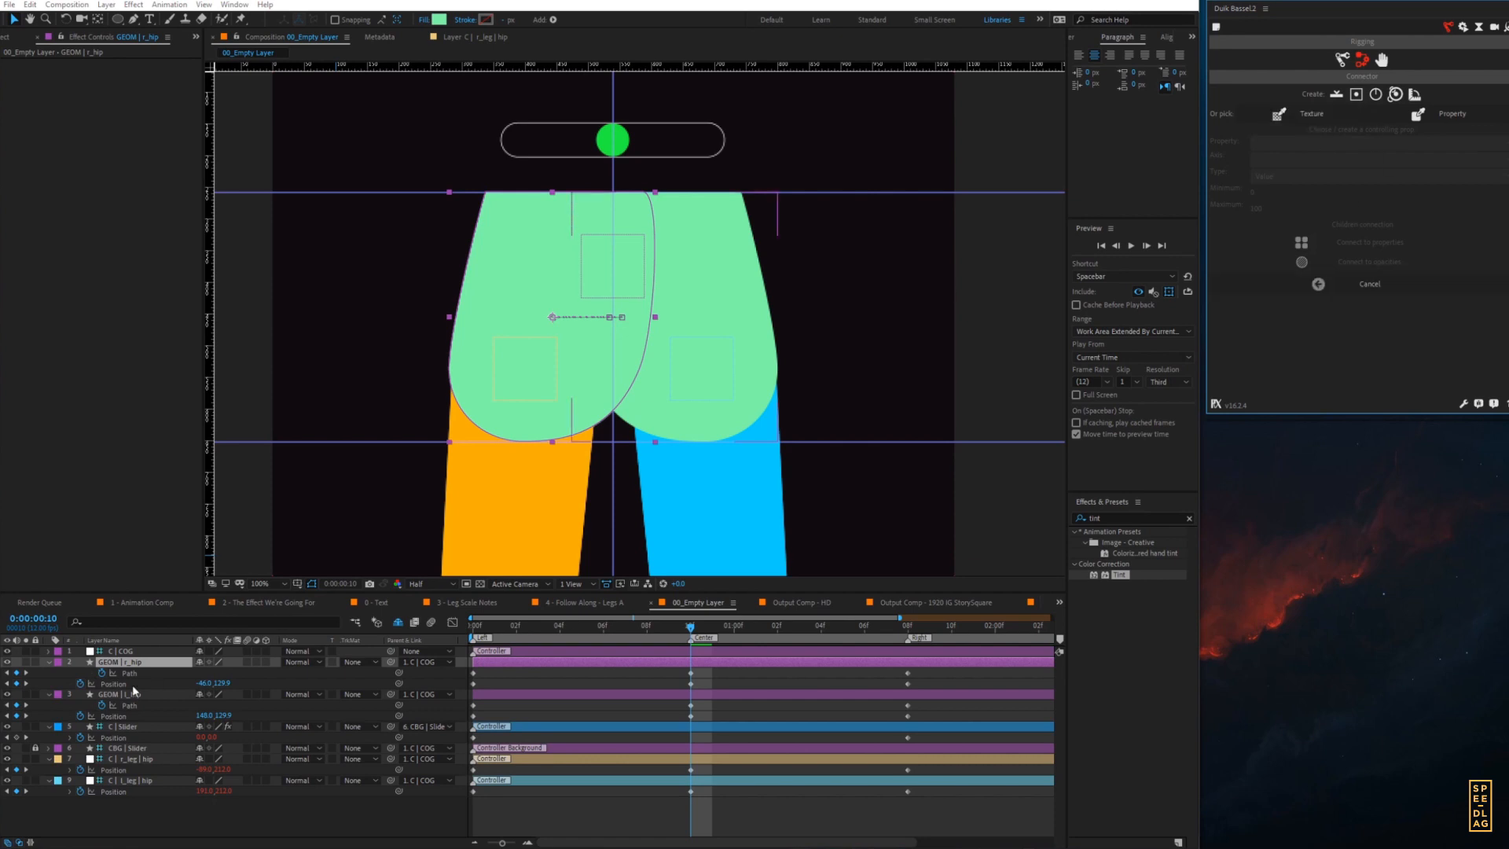
pyautogui.click(132, 696)
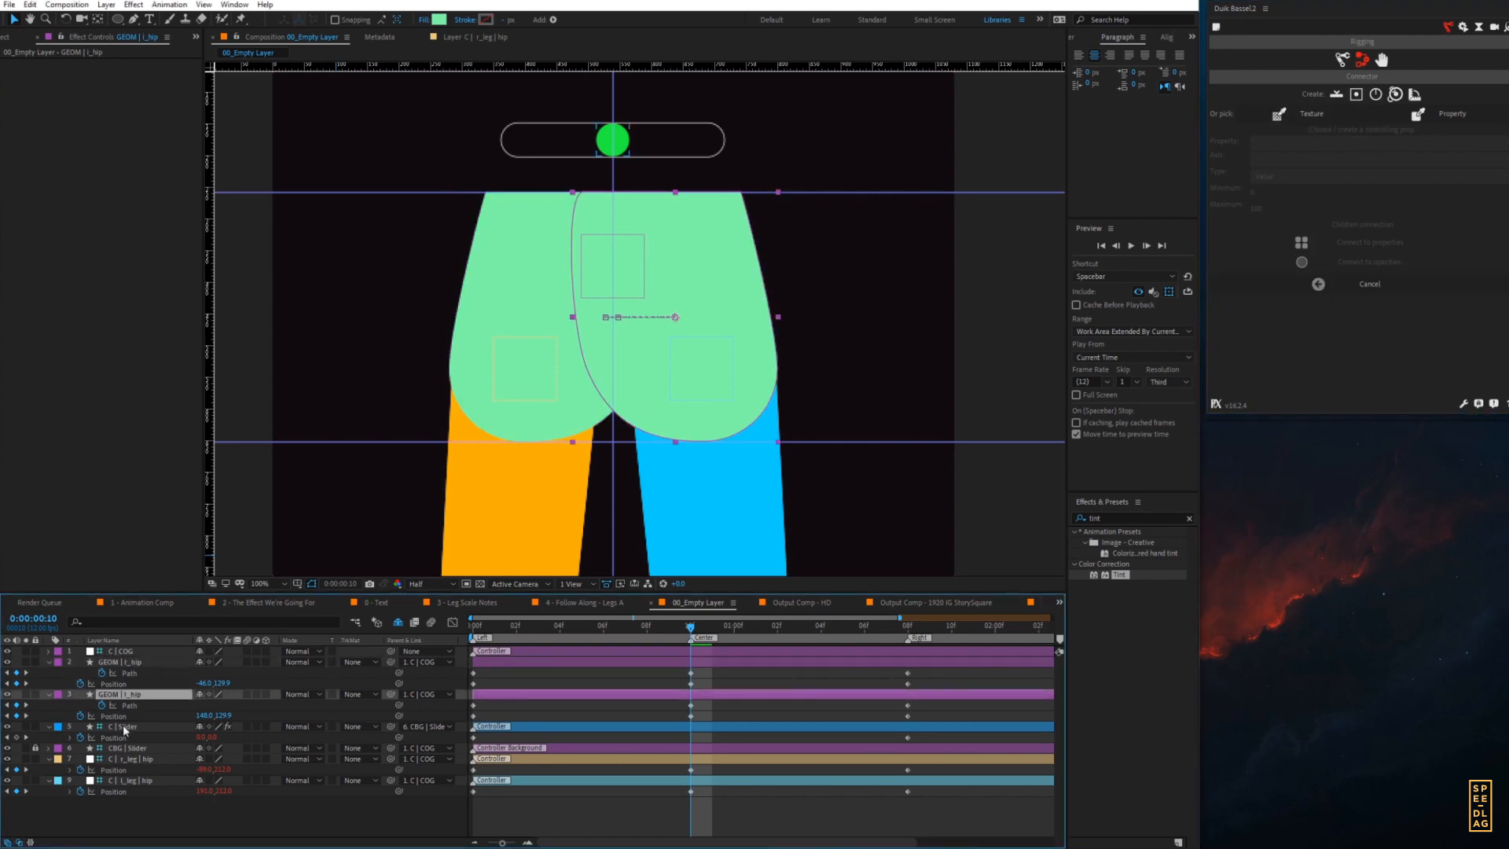
pyautogui.click(130, 728)
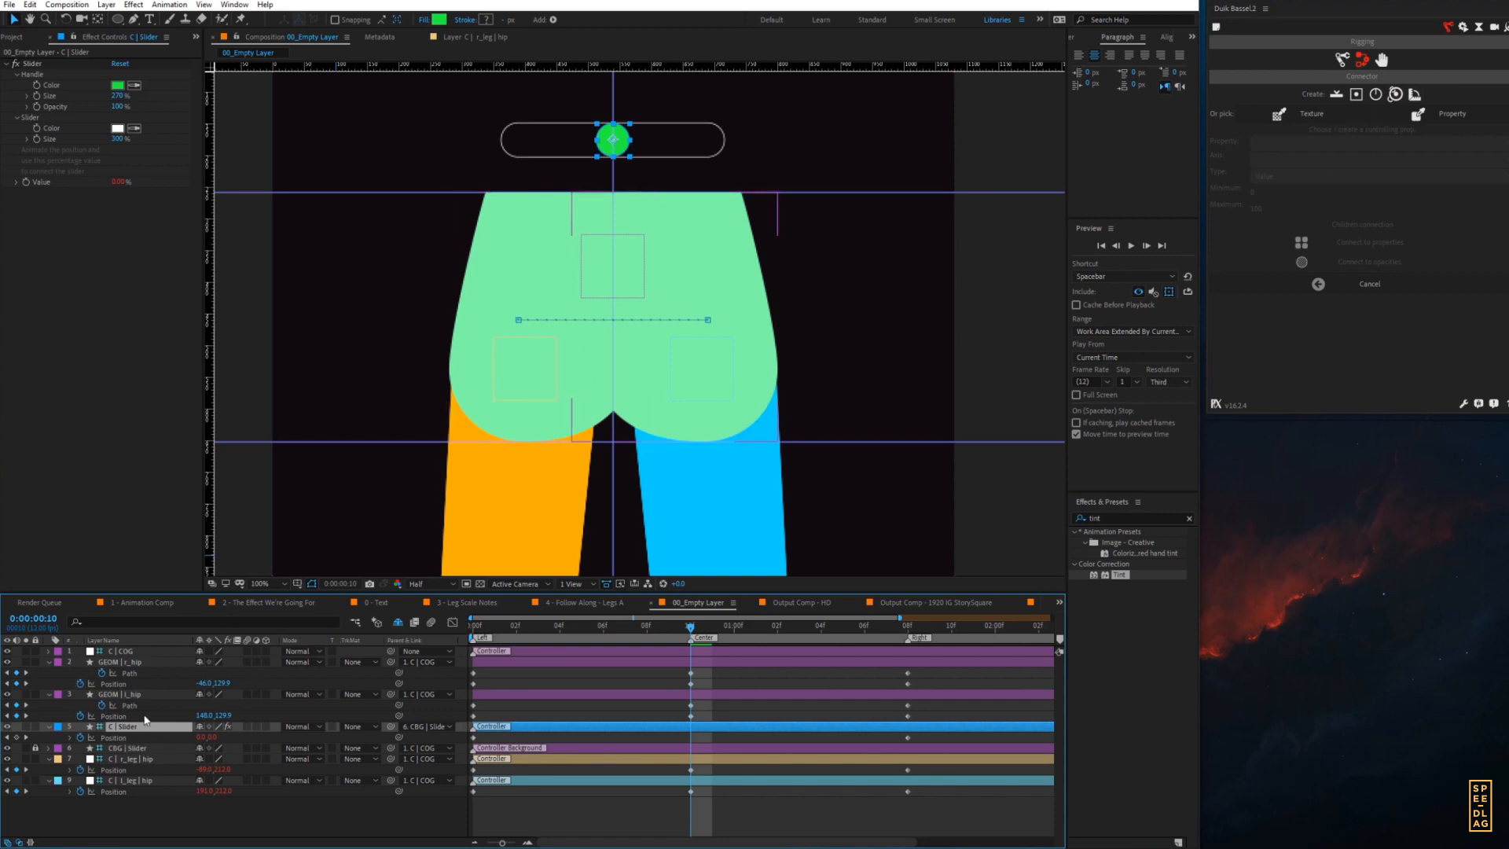
pyautogui.click(114, 738)
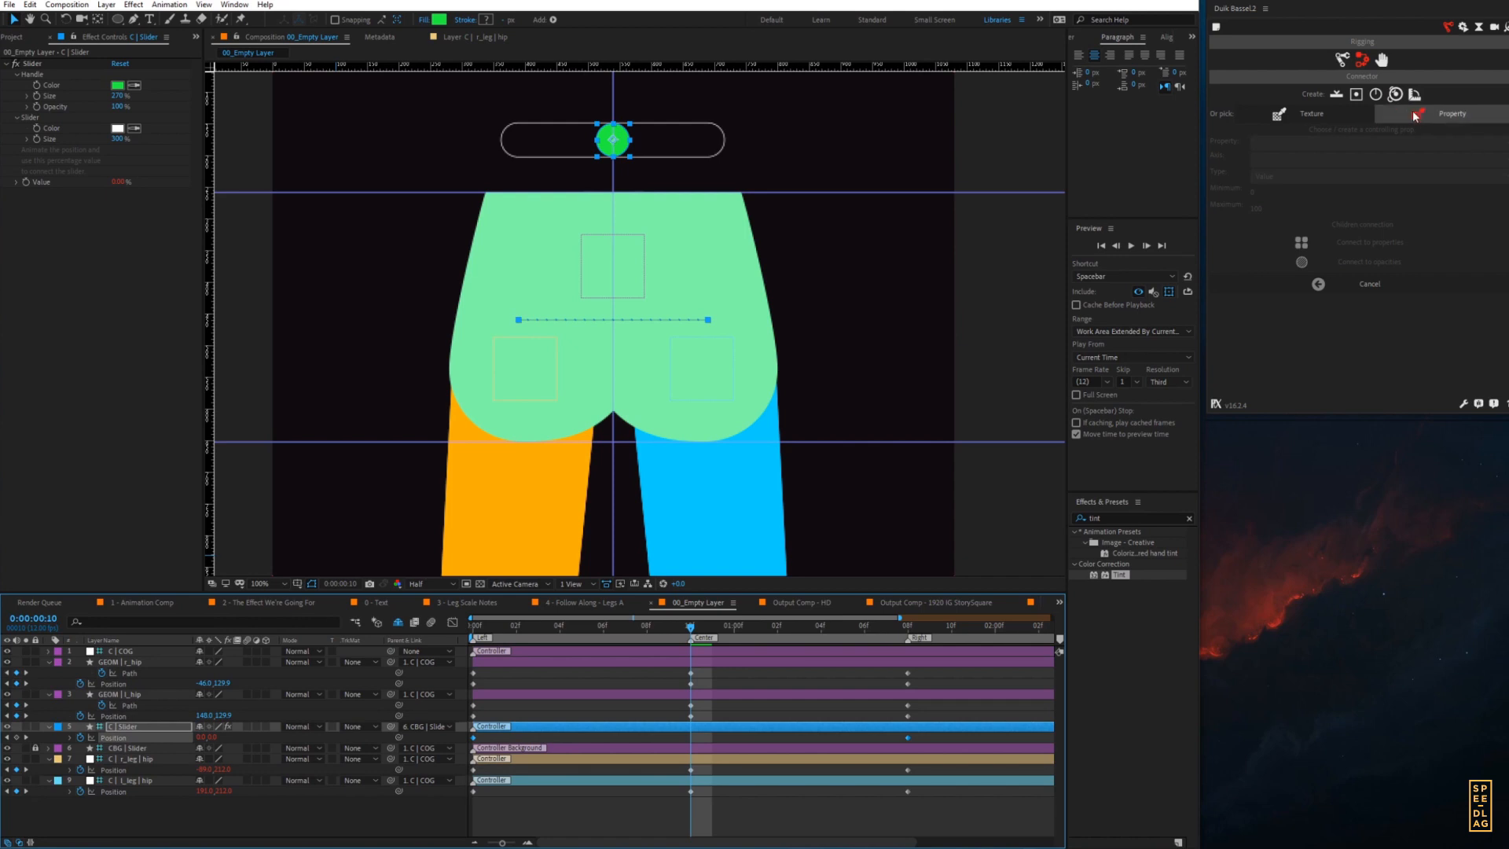
pyautogui.click(1418, 116)
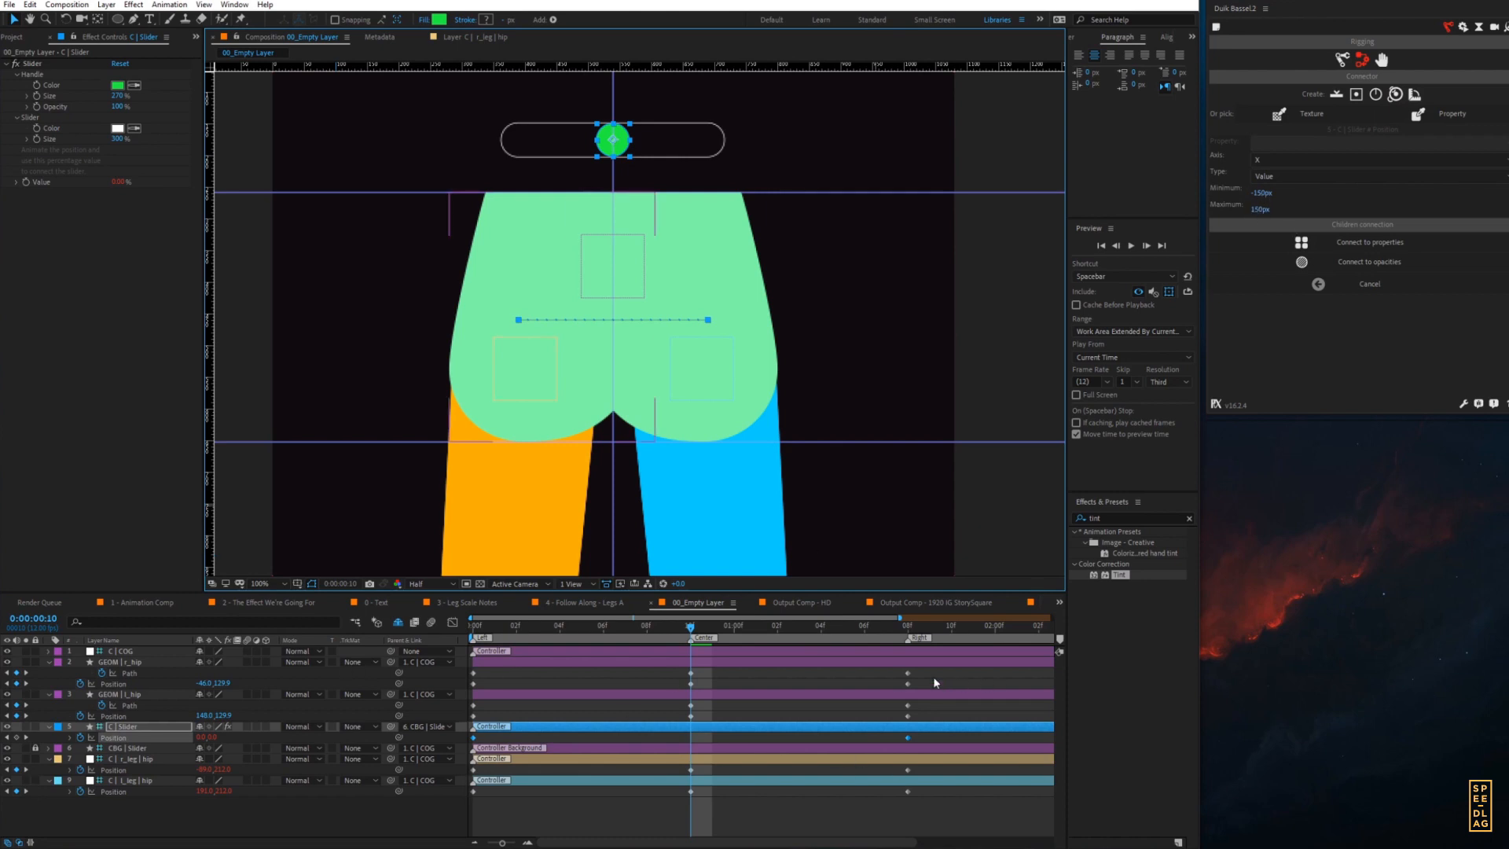
# - Connect the keyframed Path and Position properties of both GEOM hip layers to the slider
pyautogui.moveTo(921, 667); pyautogui.dragTo(443, 719)
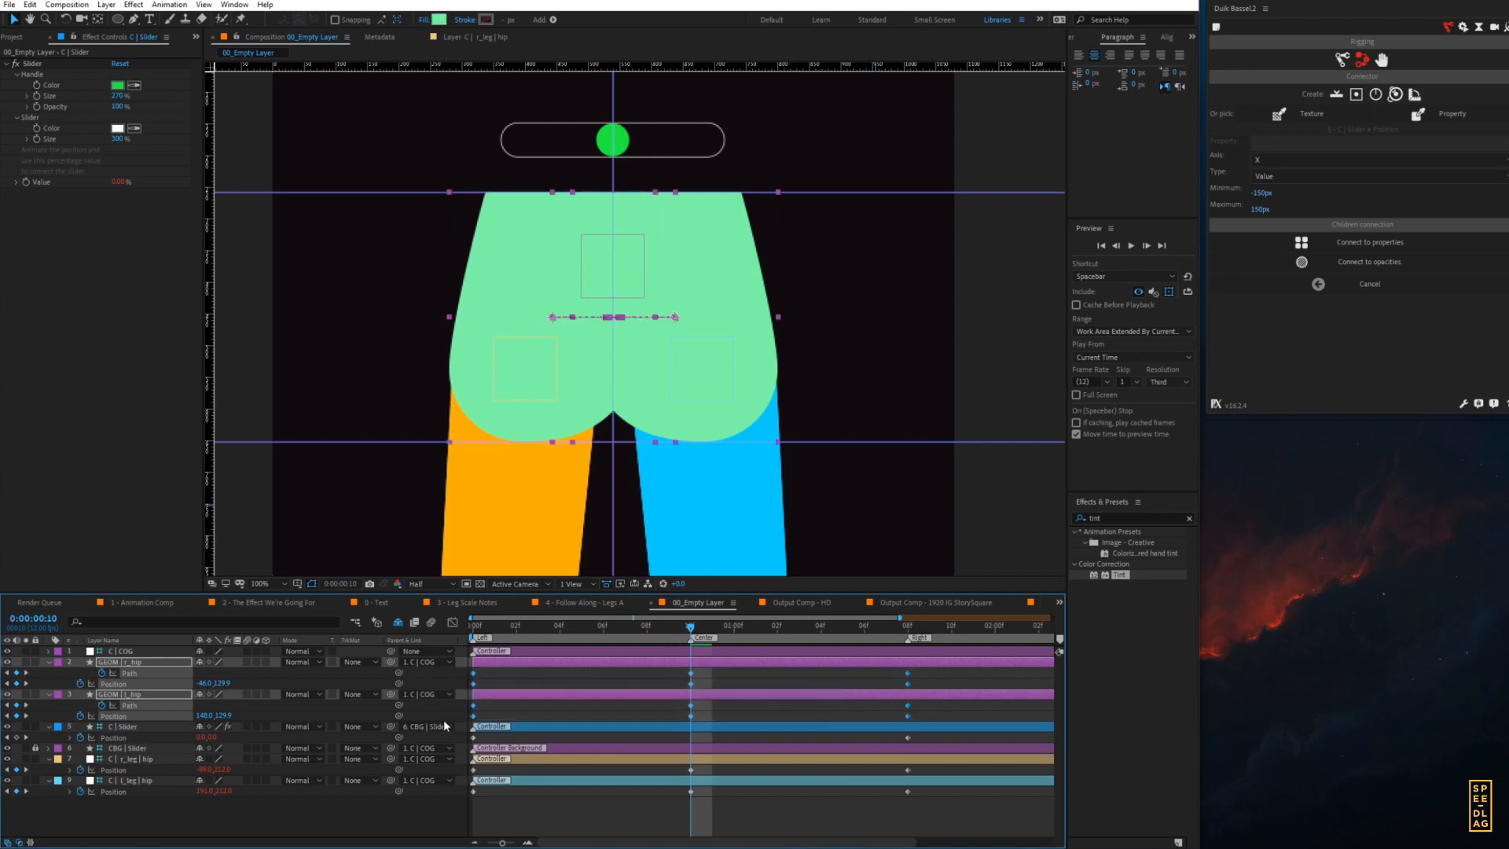
pyautogui.click(1351, 244)
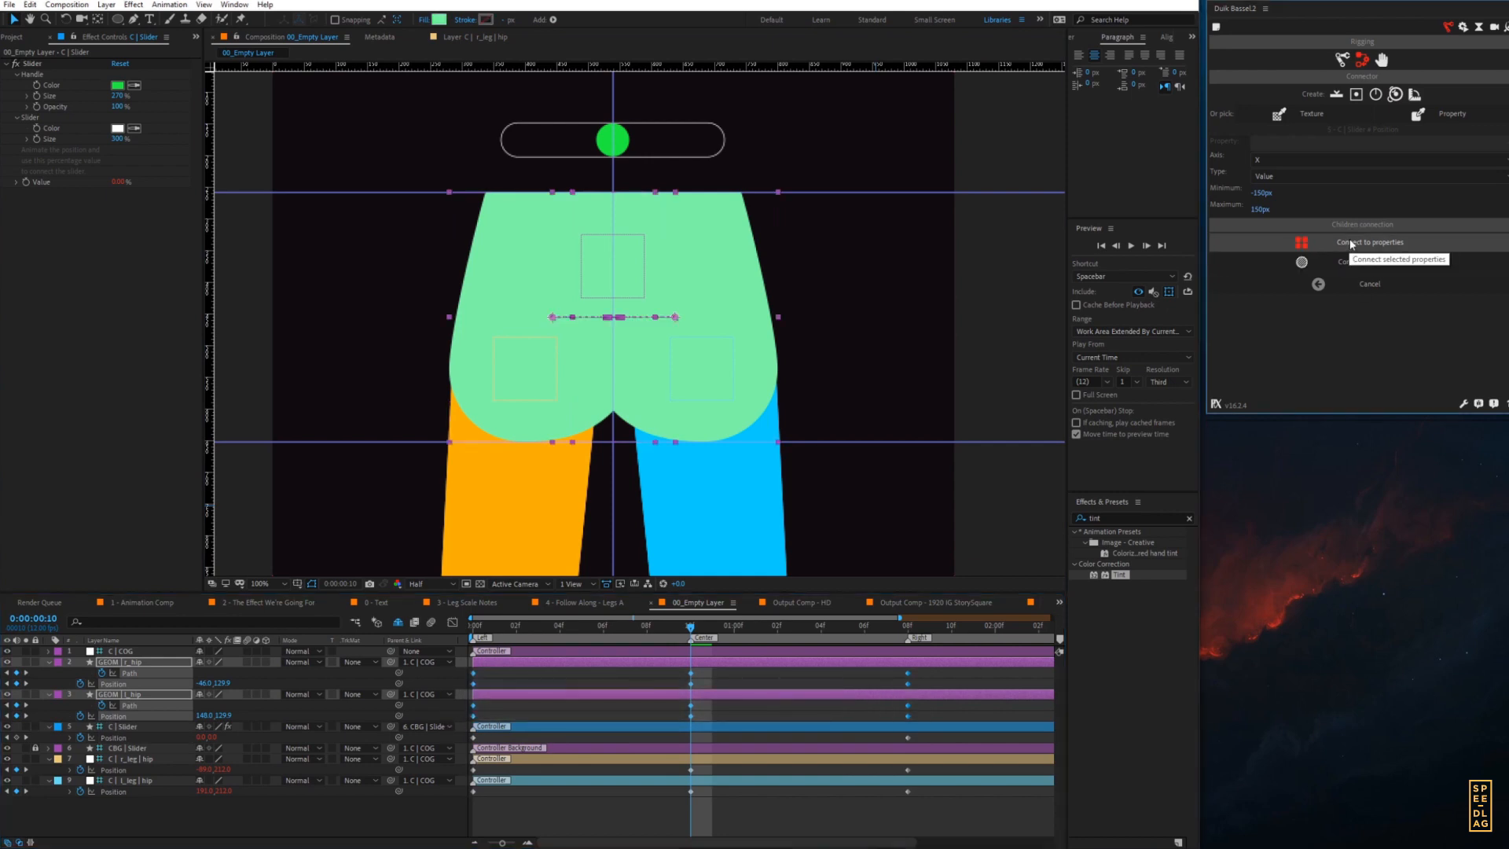
pyautogui.click(648, 815)
# - Remove the Position keyframes from C | Slider and test its handle, leaving it at the center
pyautogui.moveTo(607, 143); pyautogui.dragTo(701, 151)
pyautogui.hotkey('ctrl', 'z')
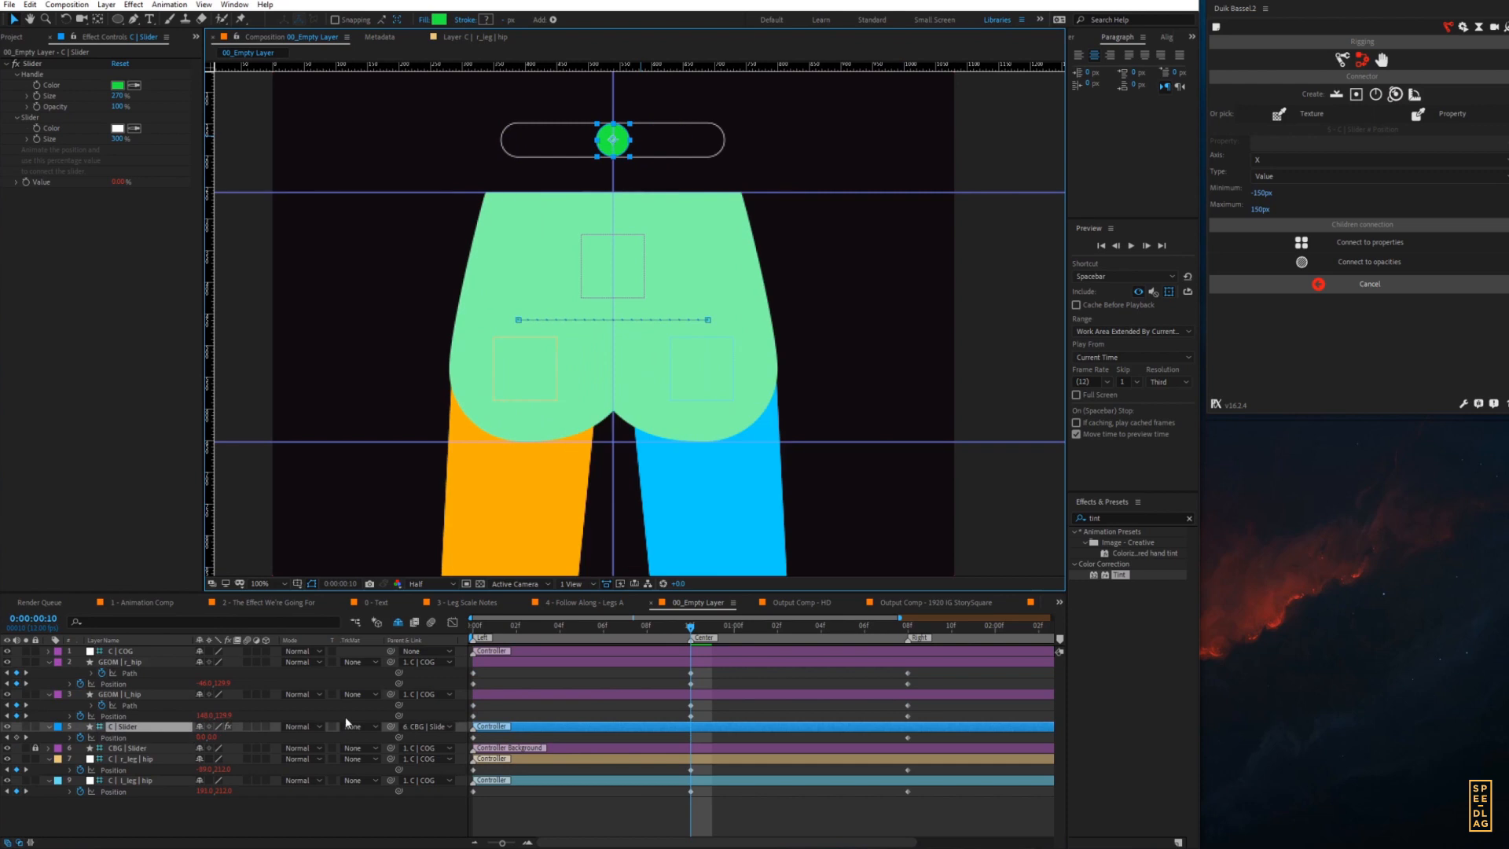
pyautogui.click(80, 738)
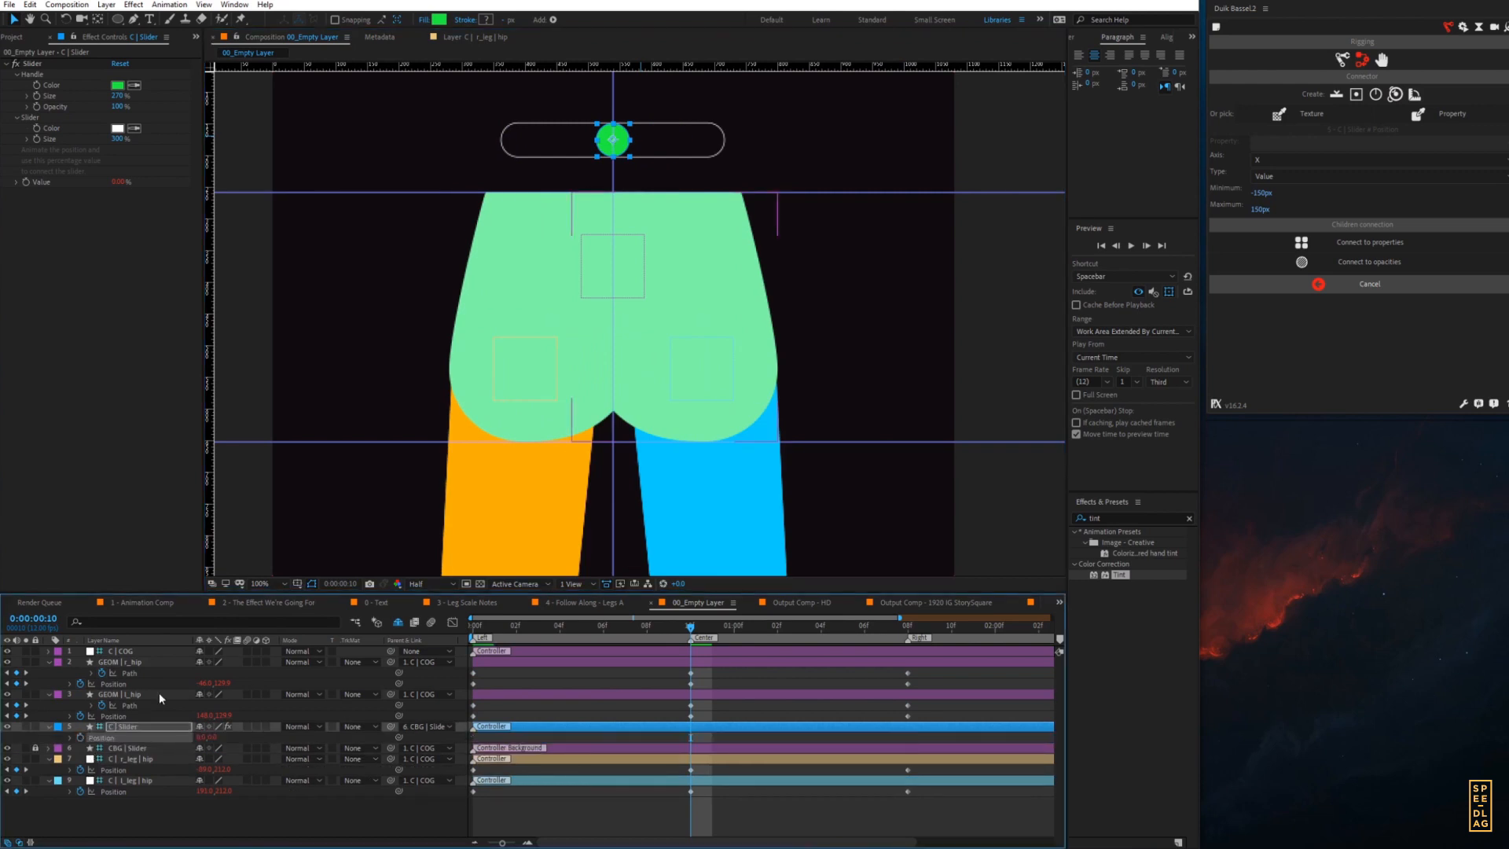
pyautogui.moveTo(609, 147)
pyautogui.mouseDown()
pyautogui.moveTo(529, 148)
pyautogui.moveTo(676, 145)
pyautogui.moveTo(691, 128)
pyautogui.moveTo(511, 148)
pyautogui.moveTo(681, 142)
pyautogui.moveTo(556, 140)
pyautogui.moveTo(613, 141)
pyautogui.mouseUp()
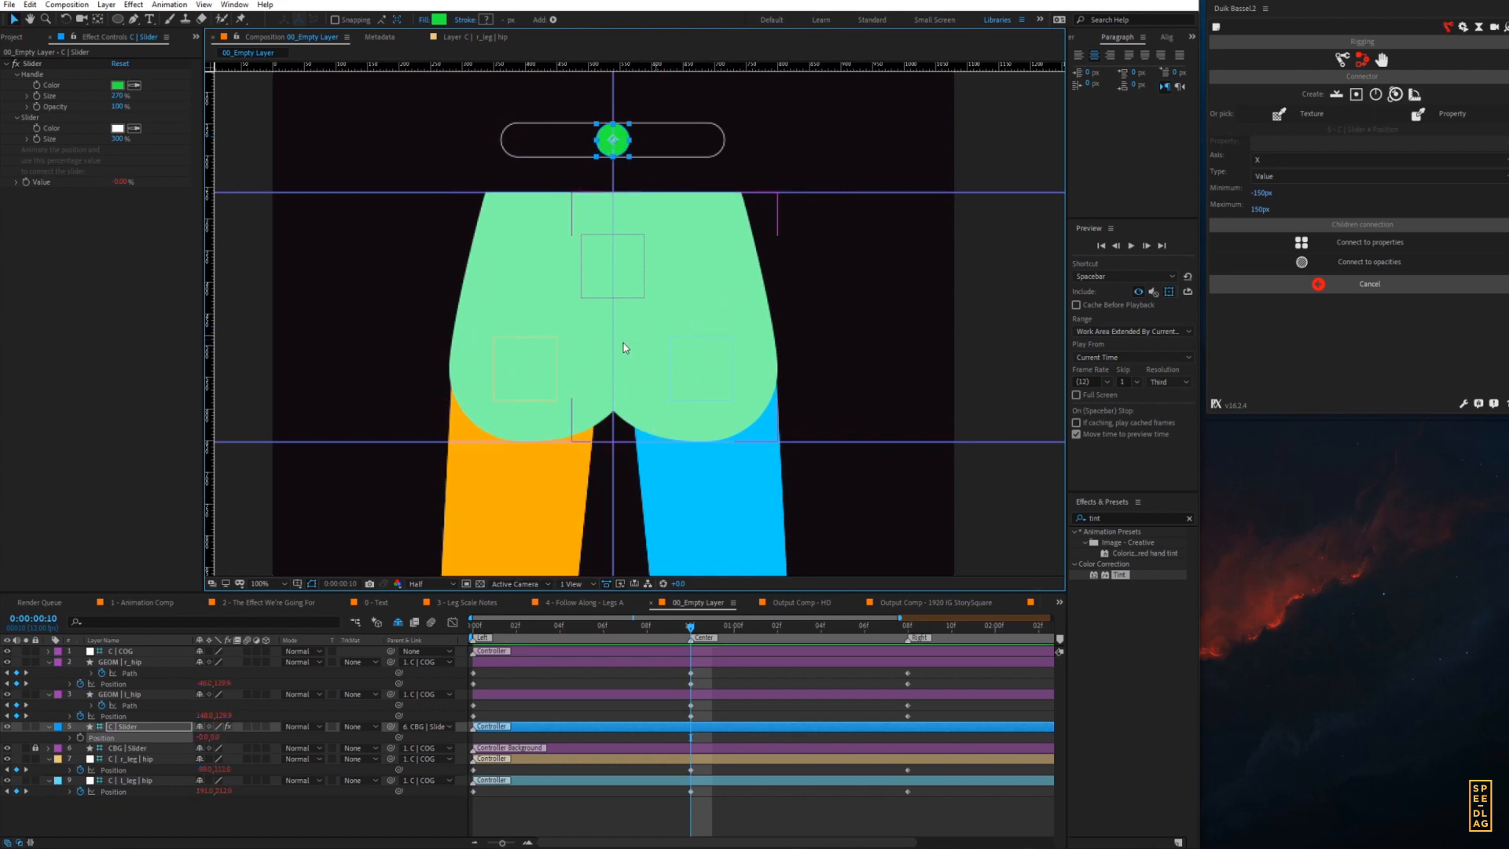
# - Remove the vertical guide and the upper horizontal guide, and slide the C | Slider handle partway toward its right end
pyautogui.moveTo(613, 137); pyautogui.dragTo(206, 133)
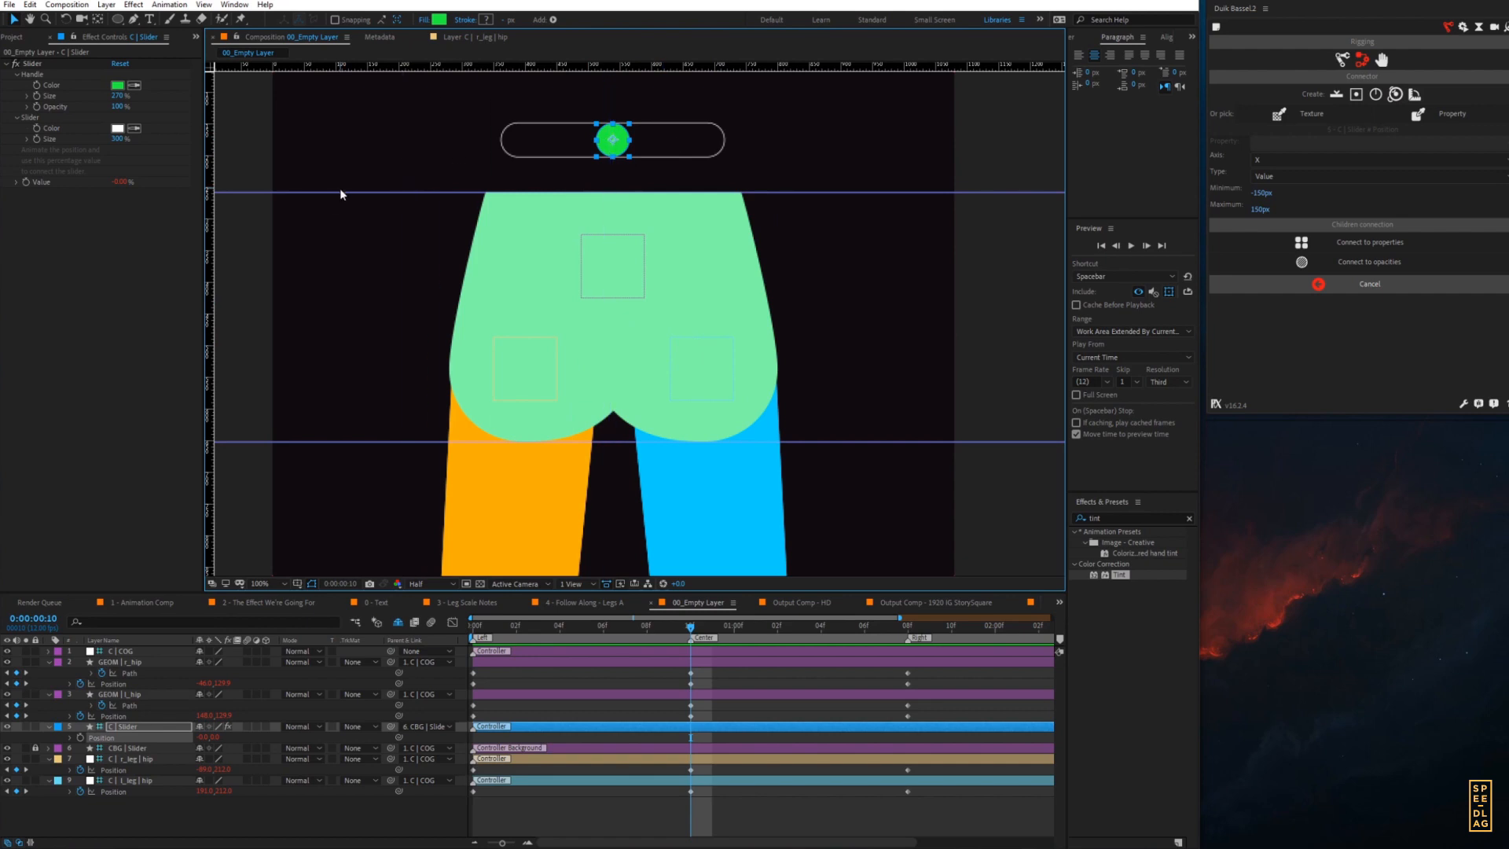
pyautogui.moveTo(340, 193); pyautogui.dragTo(345, 66)
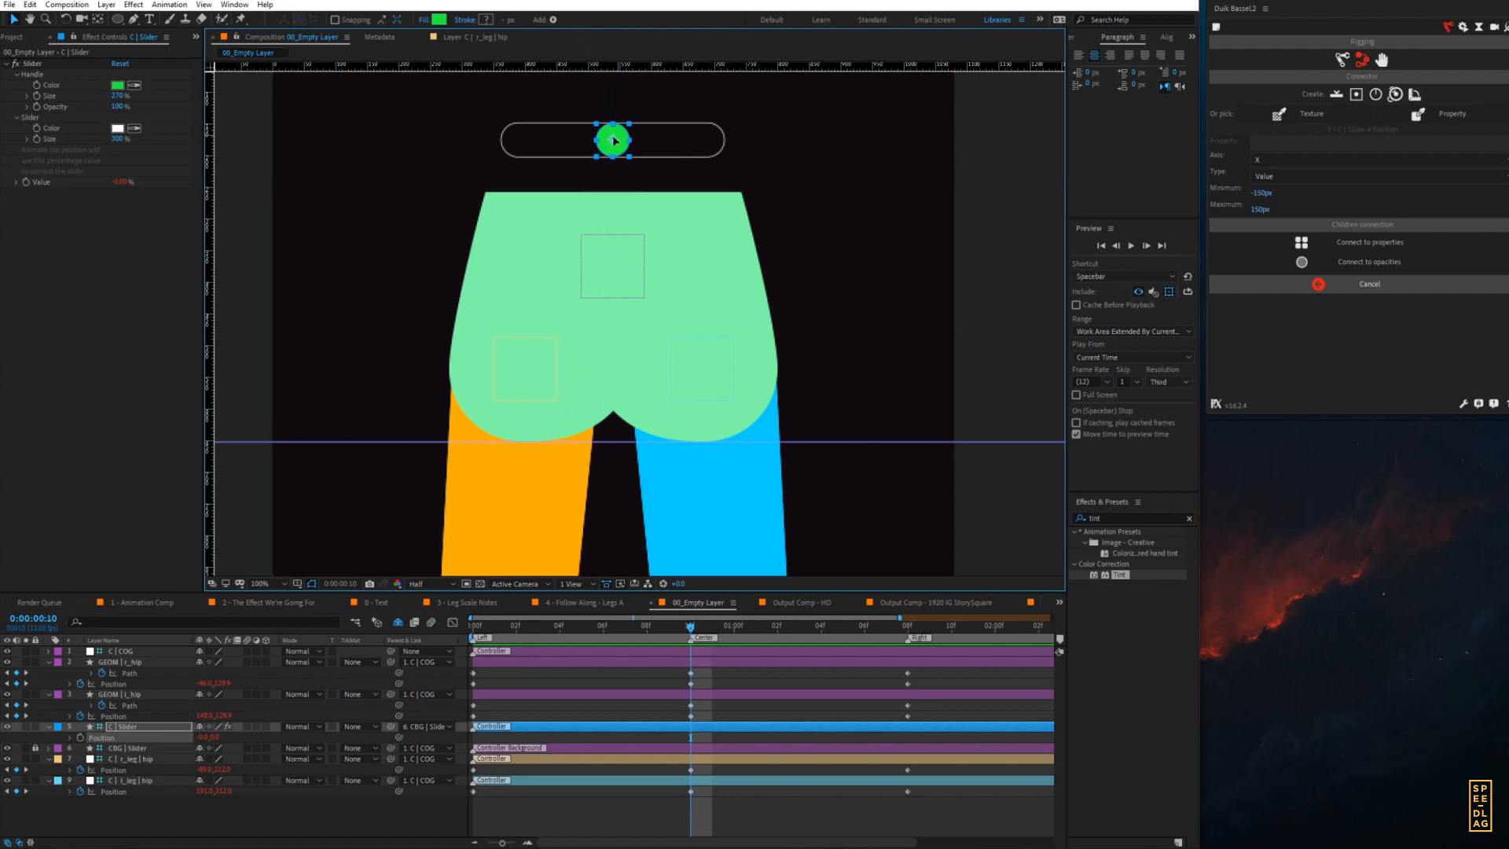
pyautogui.moveTo(615, 140); pyautogui.dragTo(663, 142)
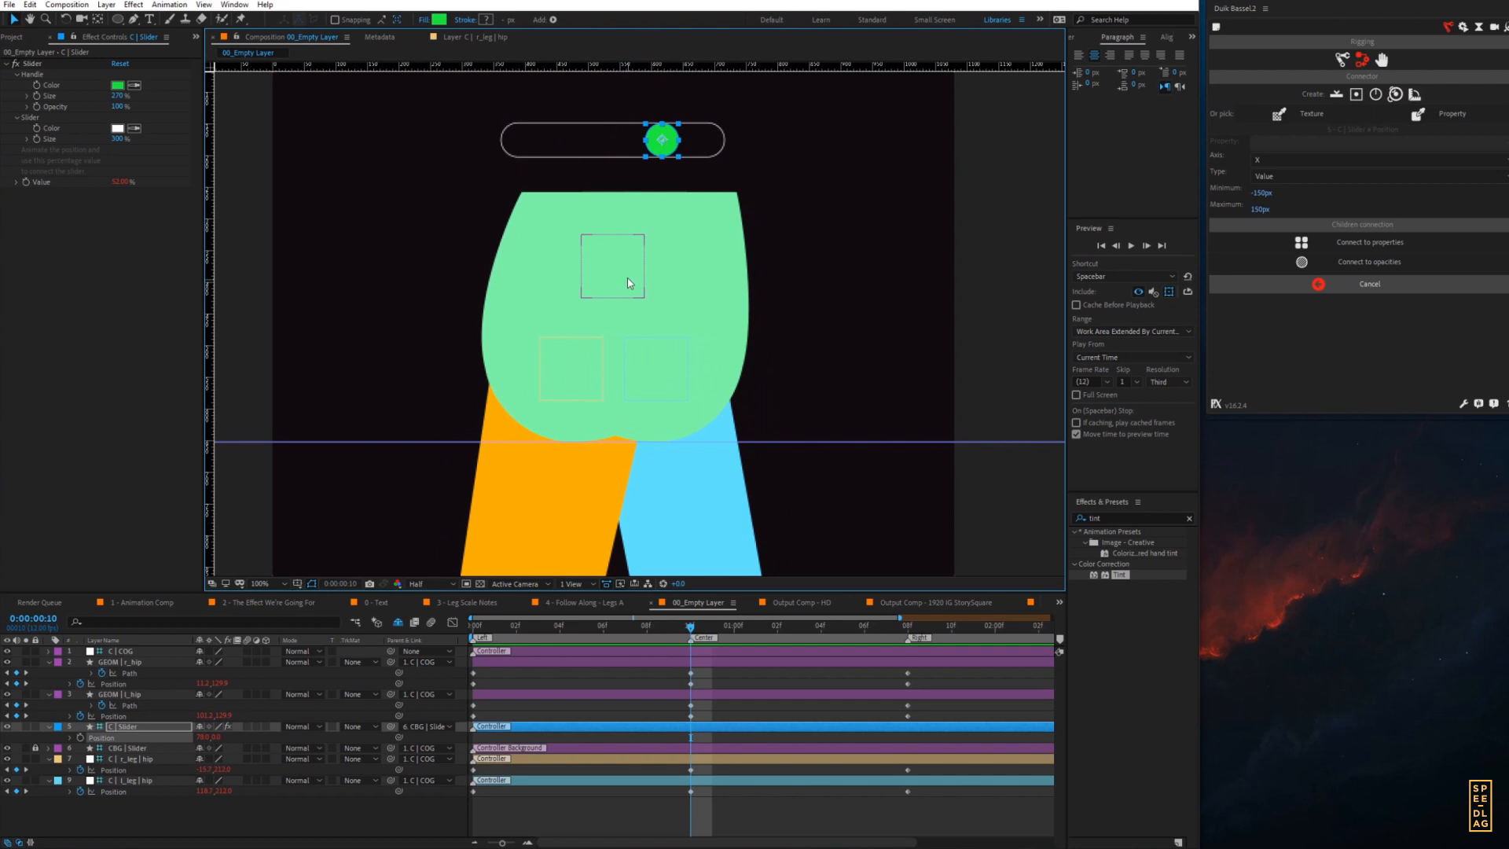
# - Lock both GEOM hip layers and mark them as shy so they are hidden from the layer list
pyautogui.click(629, 282)
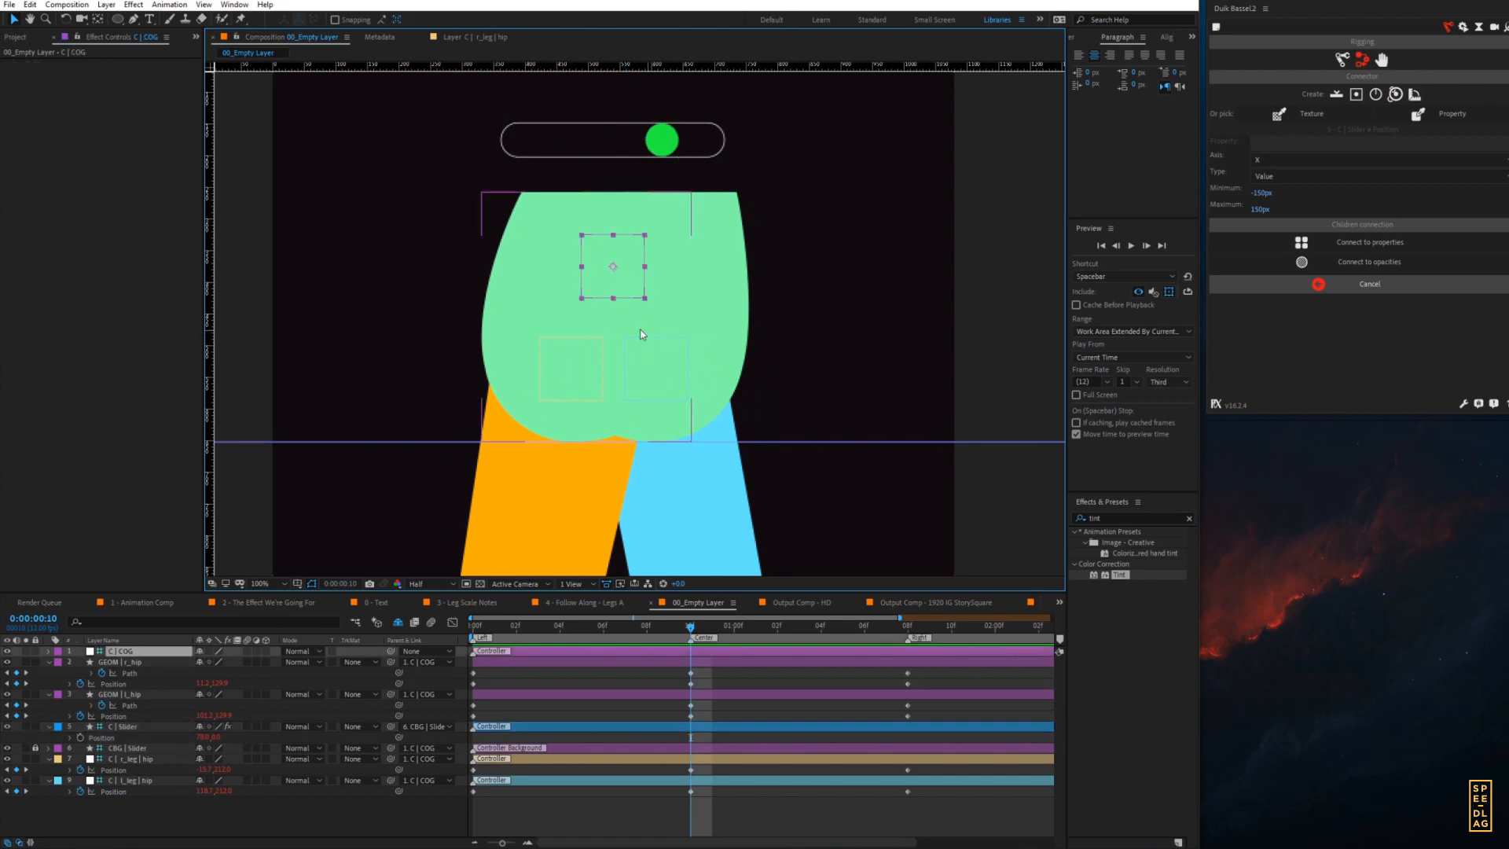
pyautogui.click(604, 328)
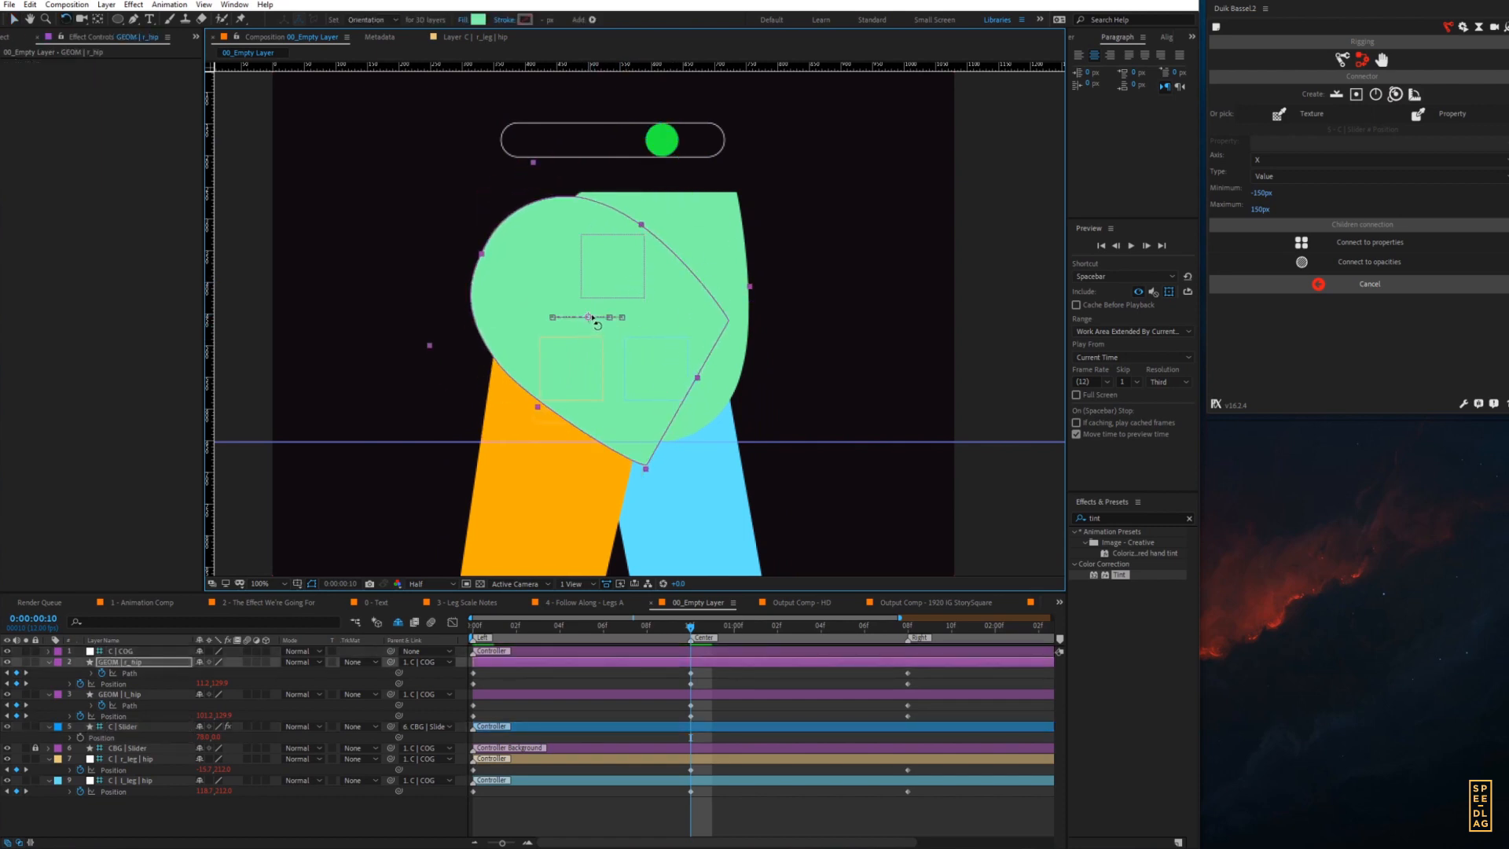
pyautogui.click(35, 661)
pyautogui.click(36, 694)
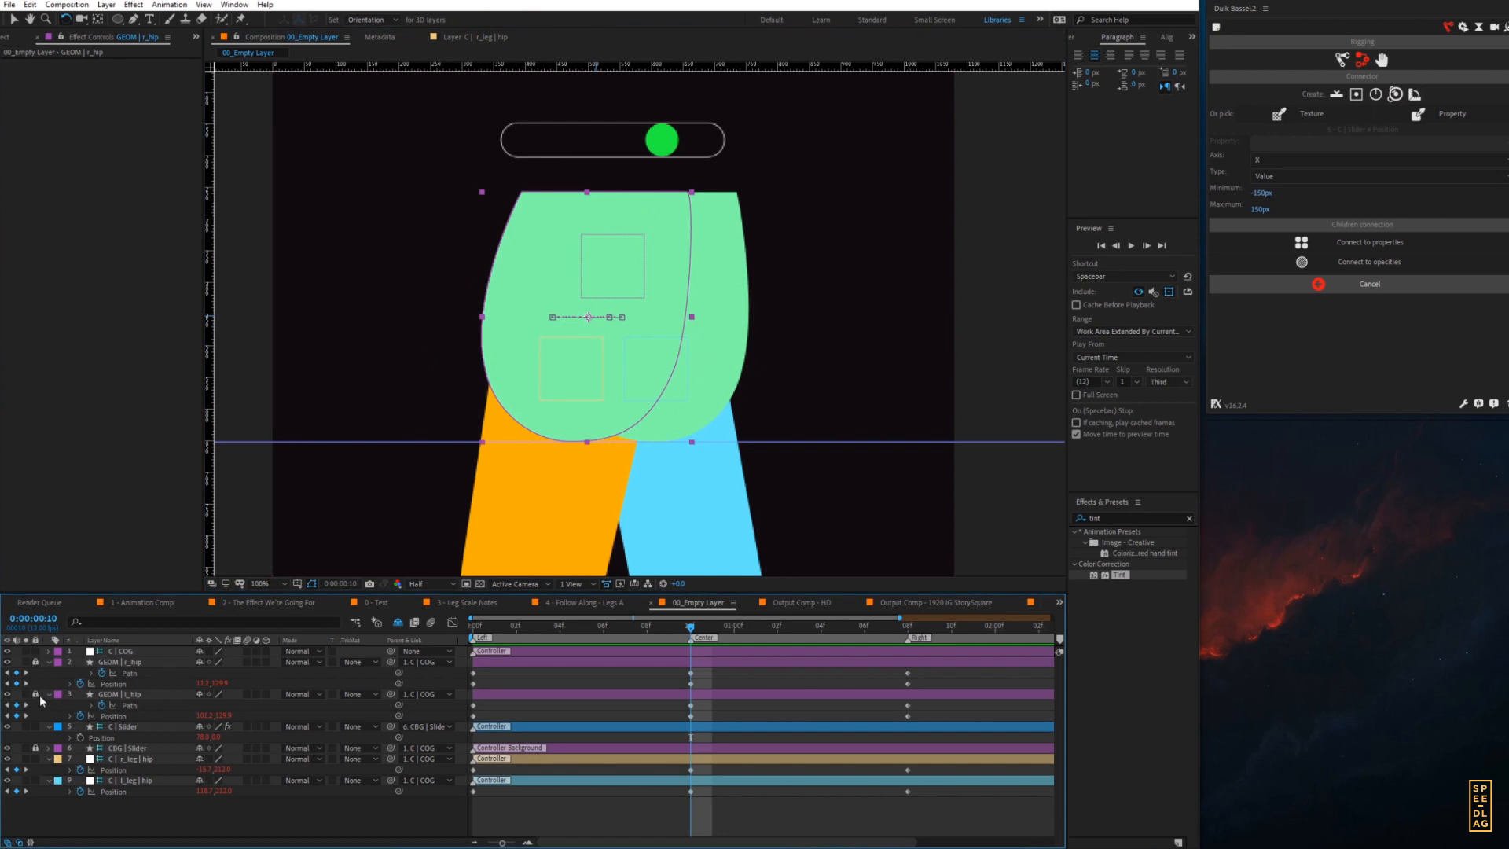
pyautogui.click(199, 662)
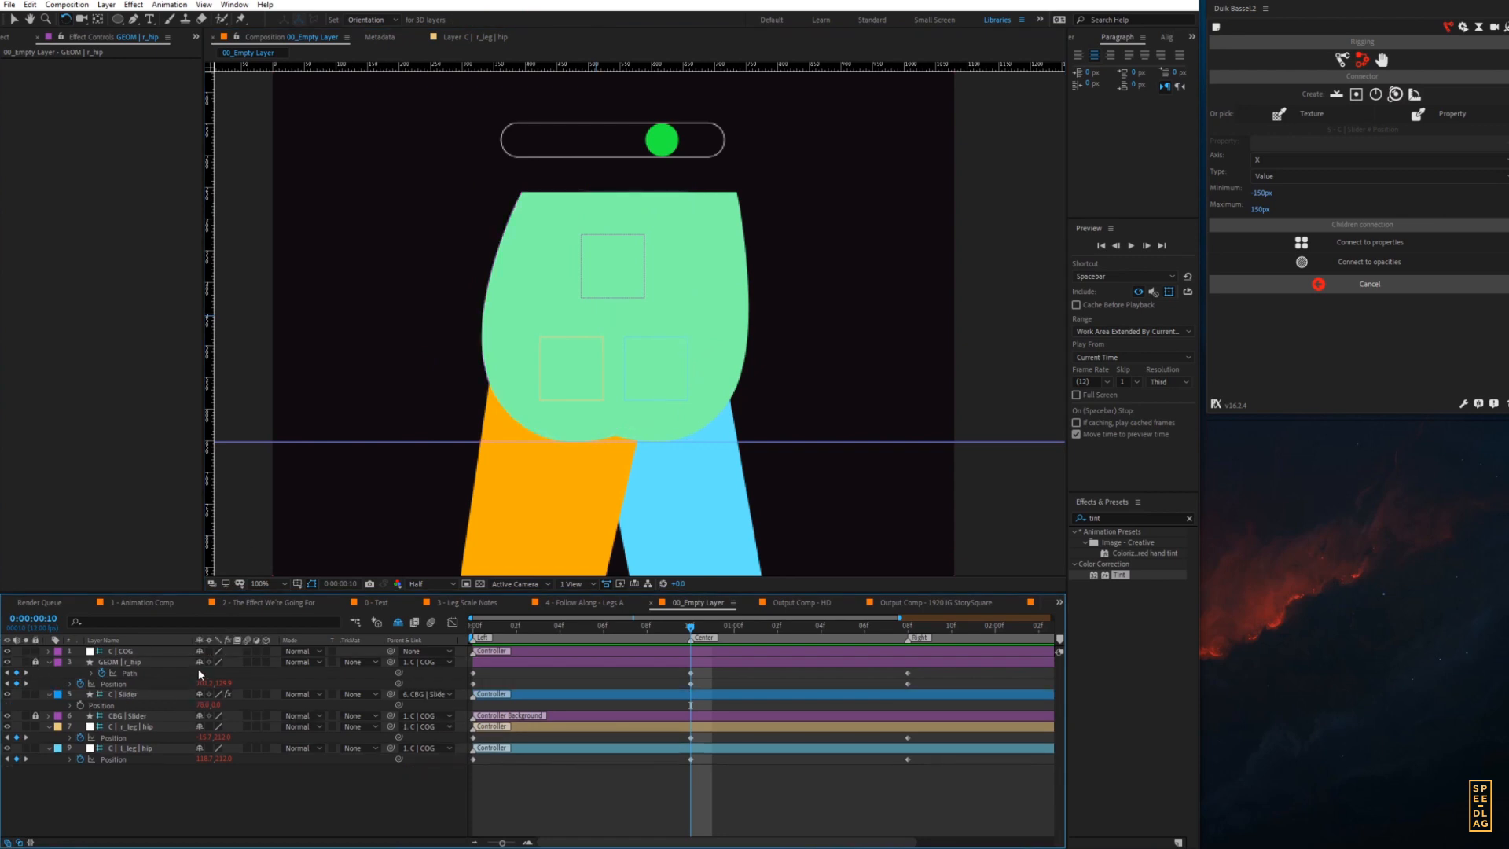
pyautogui.click(198, 662)
# - Try rotating and moving the C | COG controller to check that the hips, legs and slider follow
pyautogui.moveTo(602, 296); pyautogui.dragTo(509, 274)
pyautogui.press('v')
pyautogui.moveTo(633, 203)
pyautogui.mouseDown()
pyautogui.moveTo(535, 134)
pyautogui.moveTo(634, 202)
pyautogui.mouseUp()
pyautogui.moveTo(563, 307); pyautogui.dragTo(693, 289)
pyautogui.press('w')
pyautogui.moveTo(597, 264)
pyautogui.mouseDown()
pyautogui.moveTo(601, 287)
pyautogui.moveTo(610, 275)
pyautogui.mouseUp()
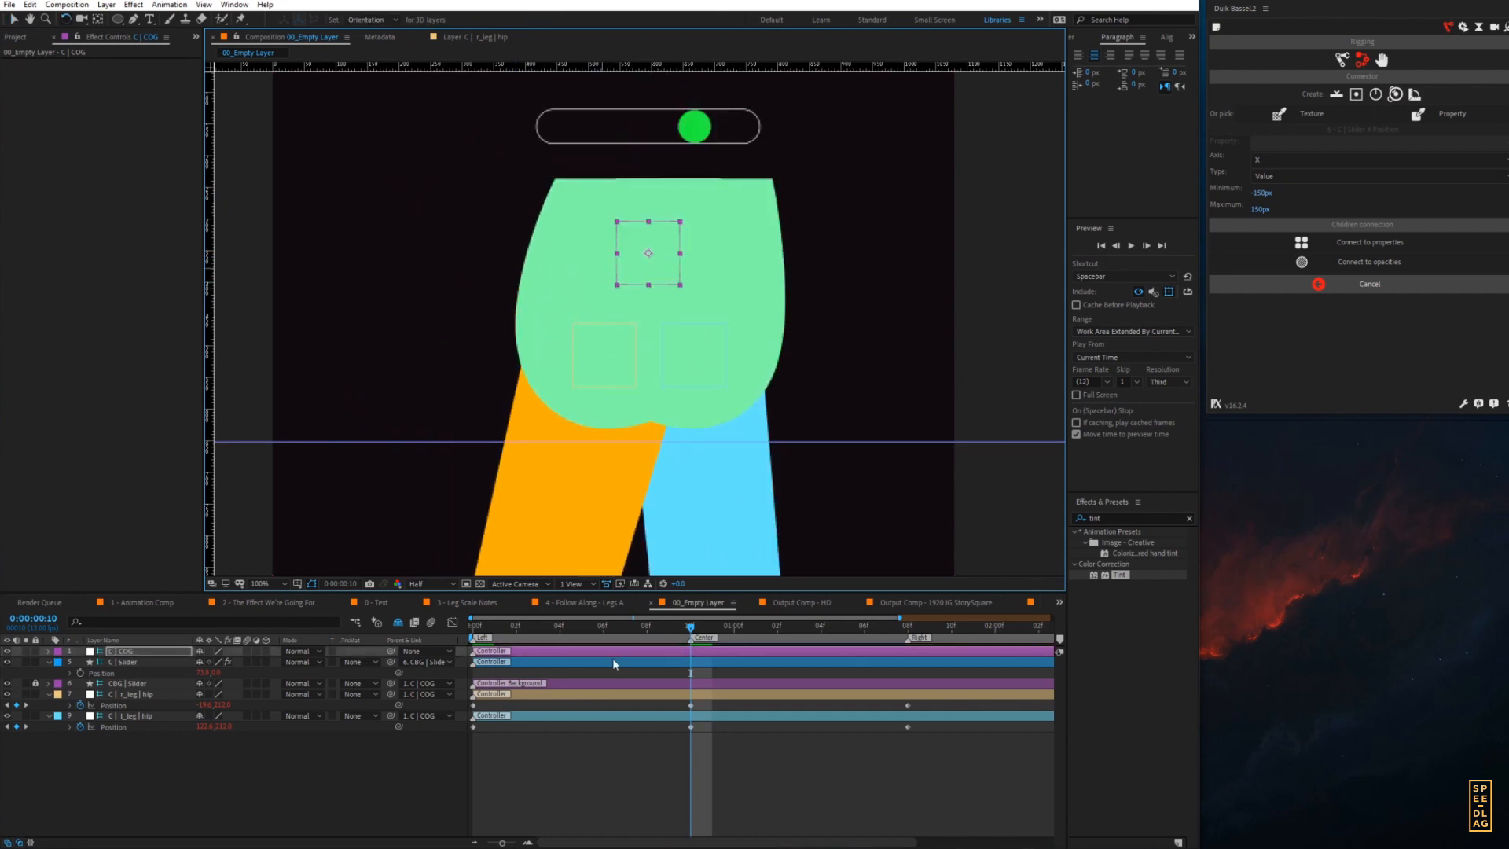